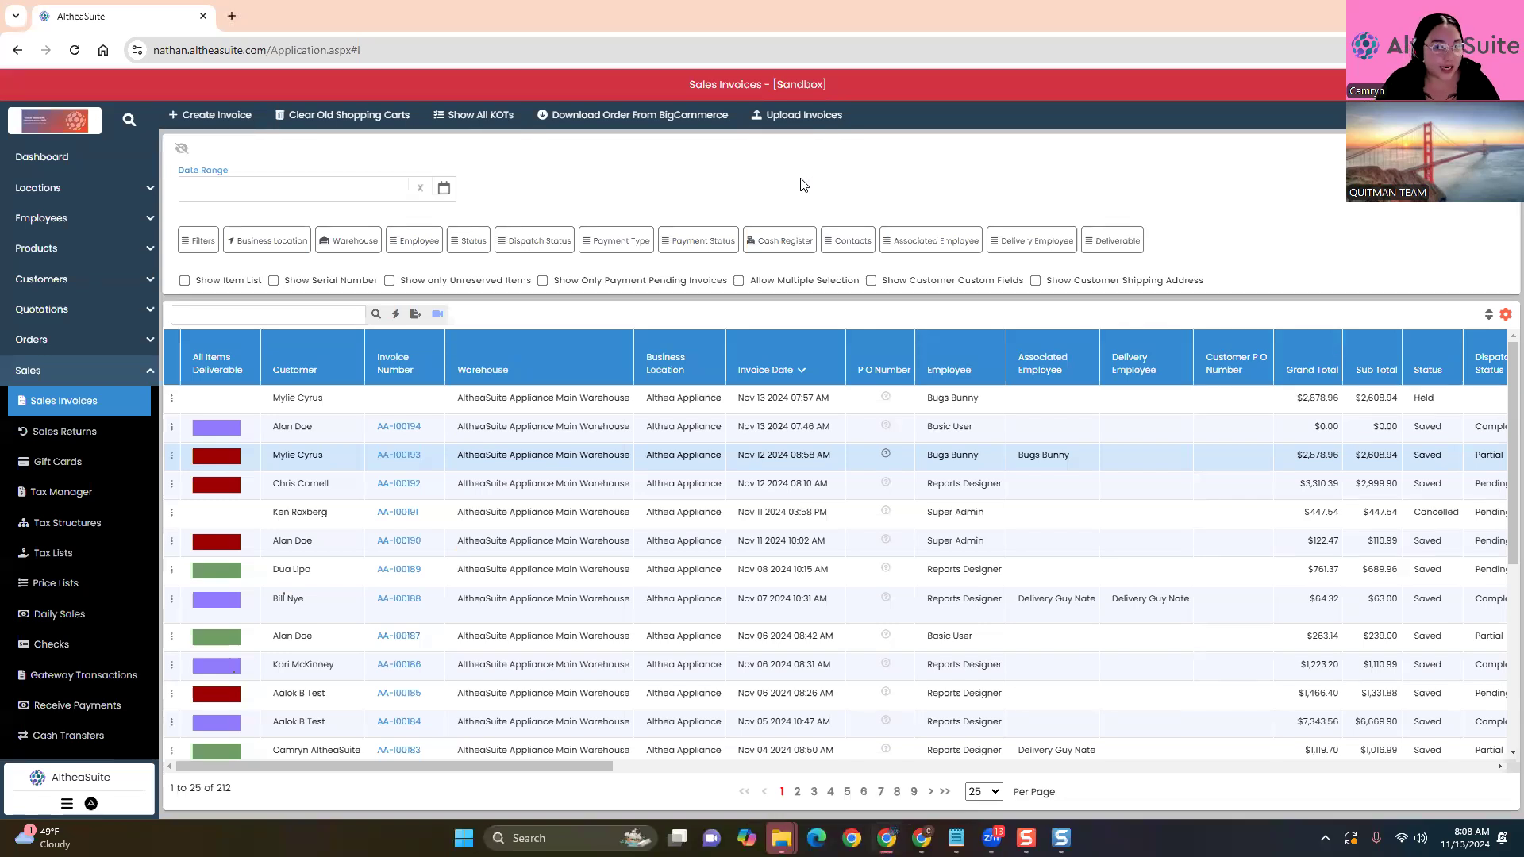
Look through the first two invoices' action menus, then create new sales invoice AA-I00195
{"action": "key", "text": "ctrl+plus"}
{"action": "key", "text": "ctrl+plus"}
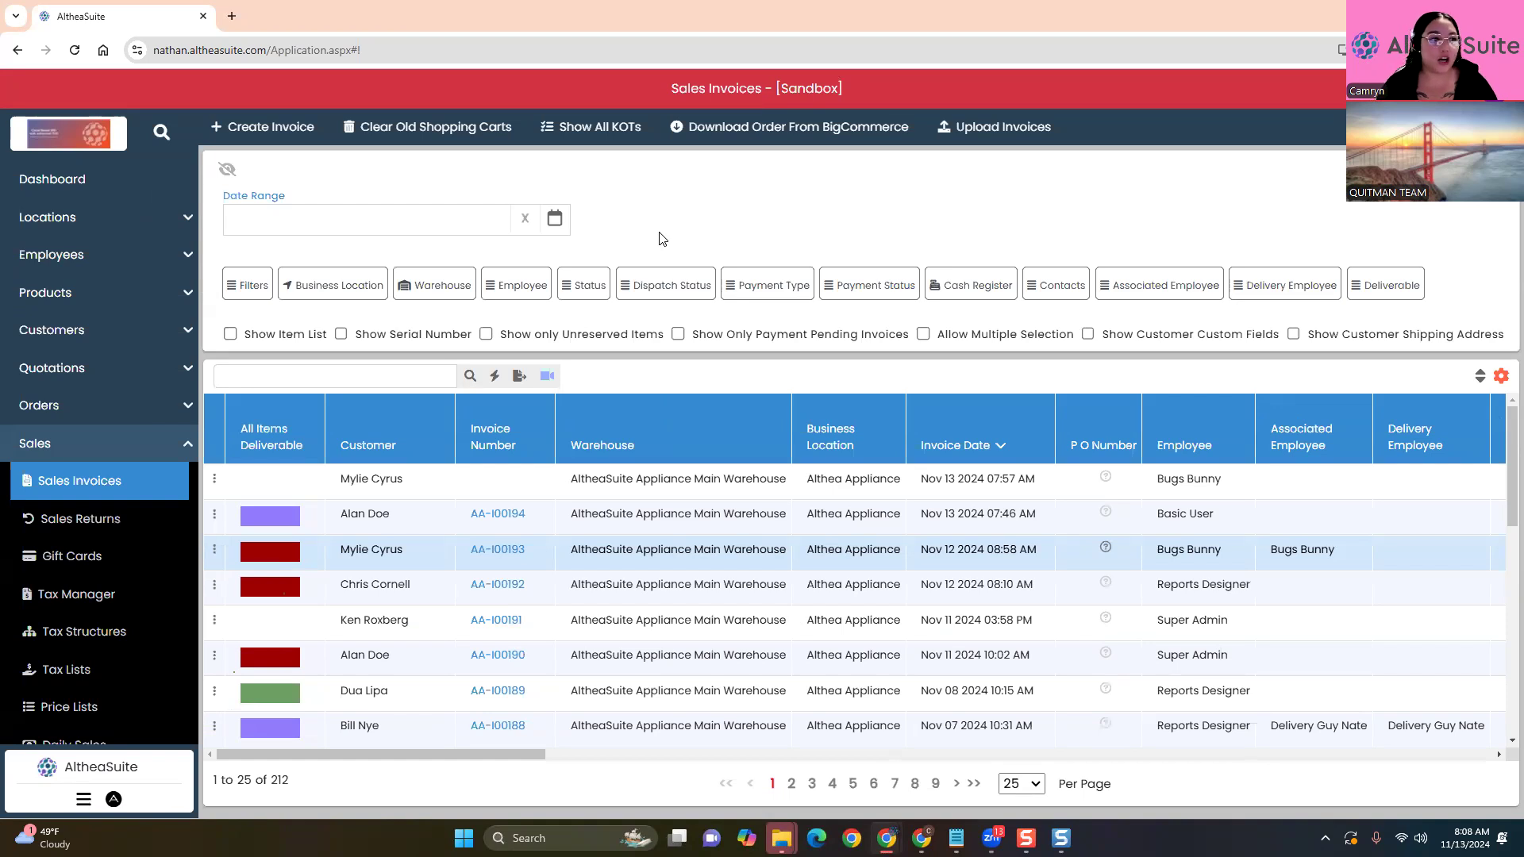
{"action": "left_click", "coordinate": [214, 479]}
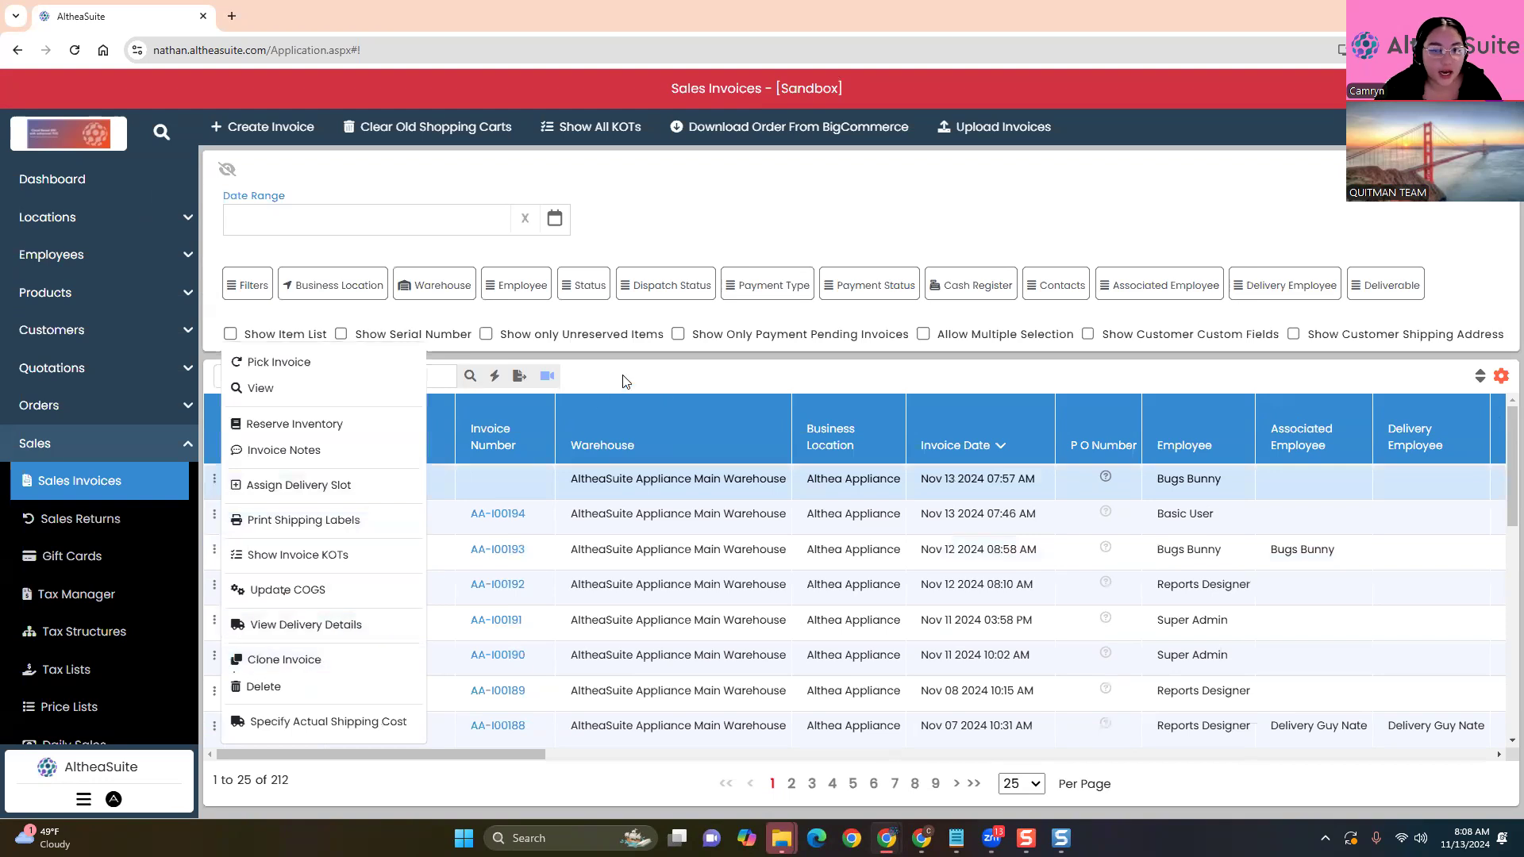
{"action": "left_click", "coordinate": [438, 494]}
{"action": "left_click", "coordinate": [213, 514]}
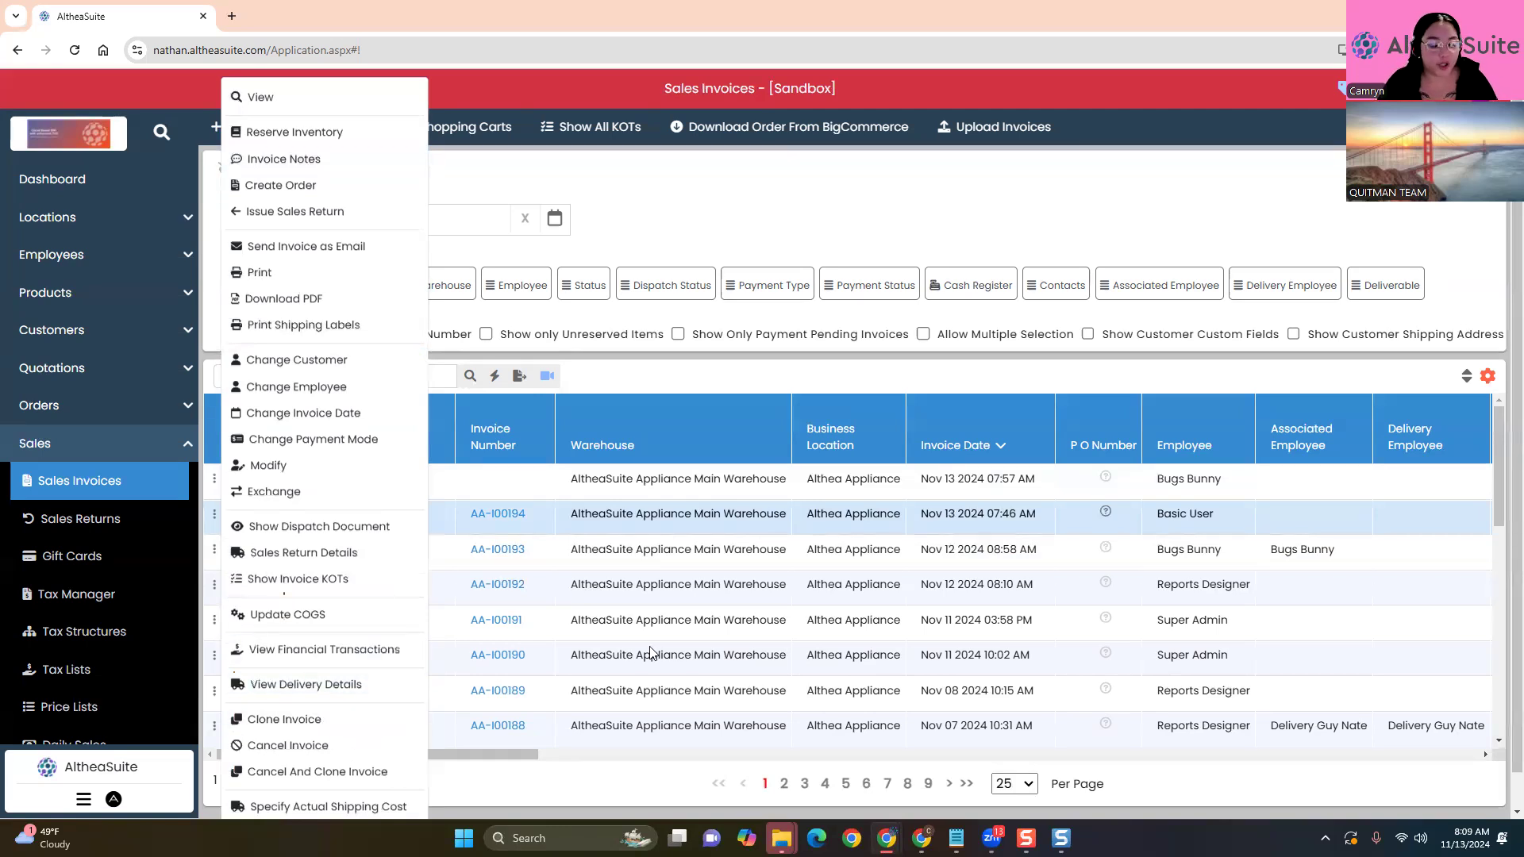
{"action": "key", "text": "ctrl+minus"}
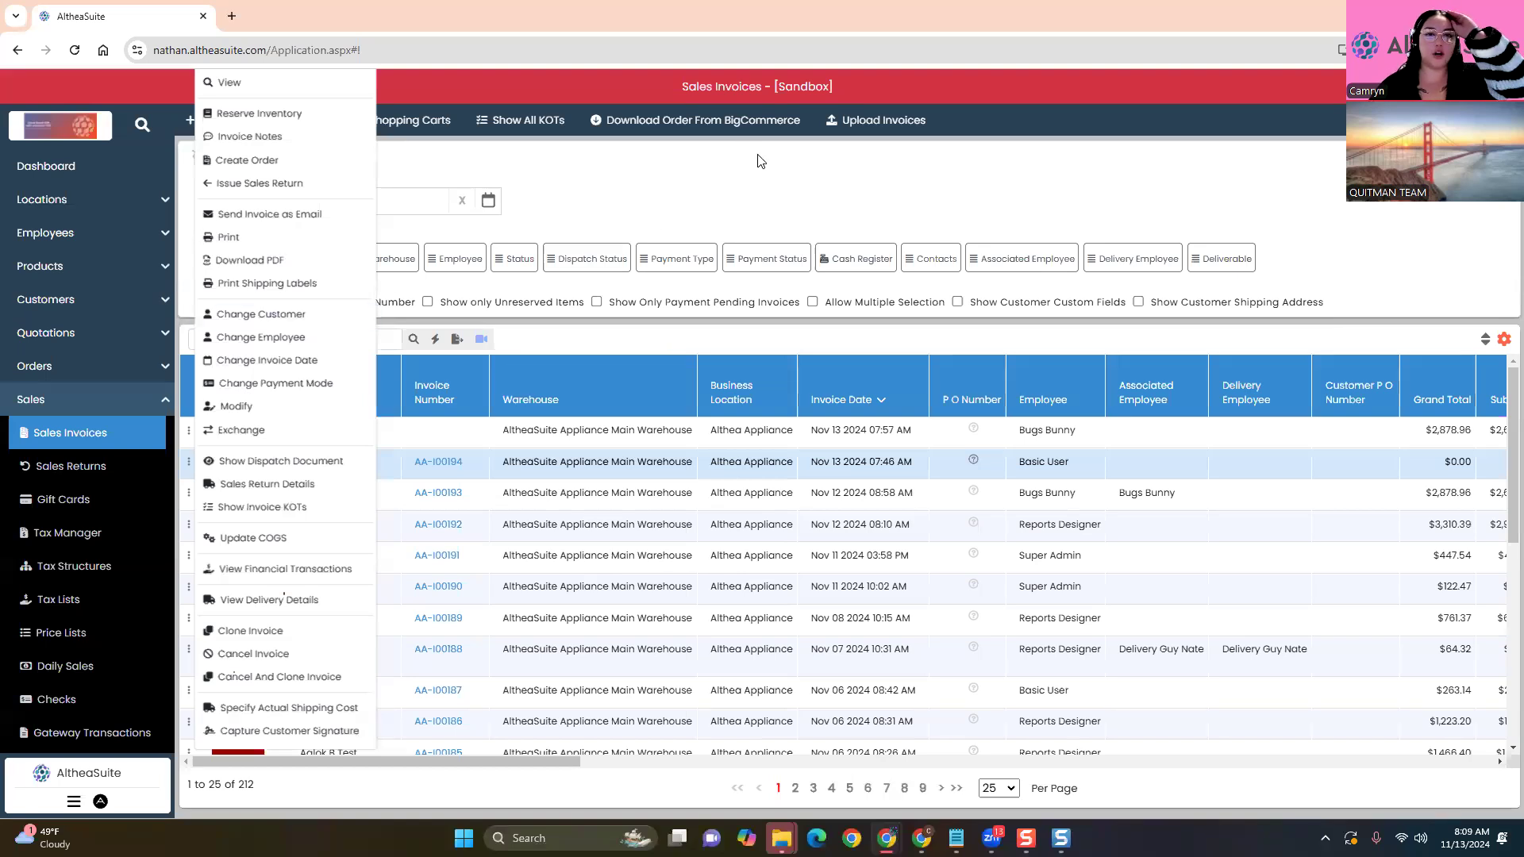
{"action": "left_click", "coordinate": [686, 165]}
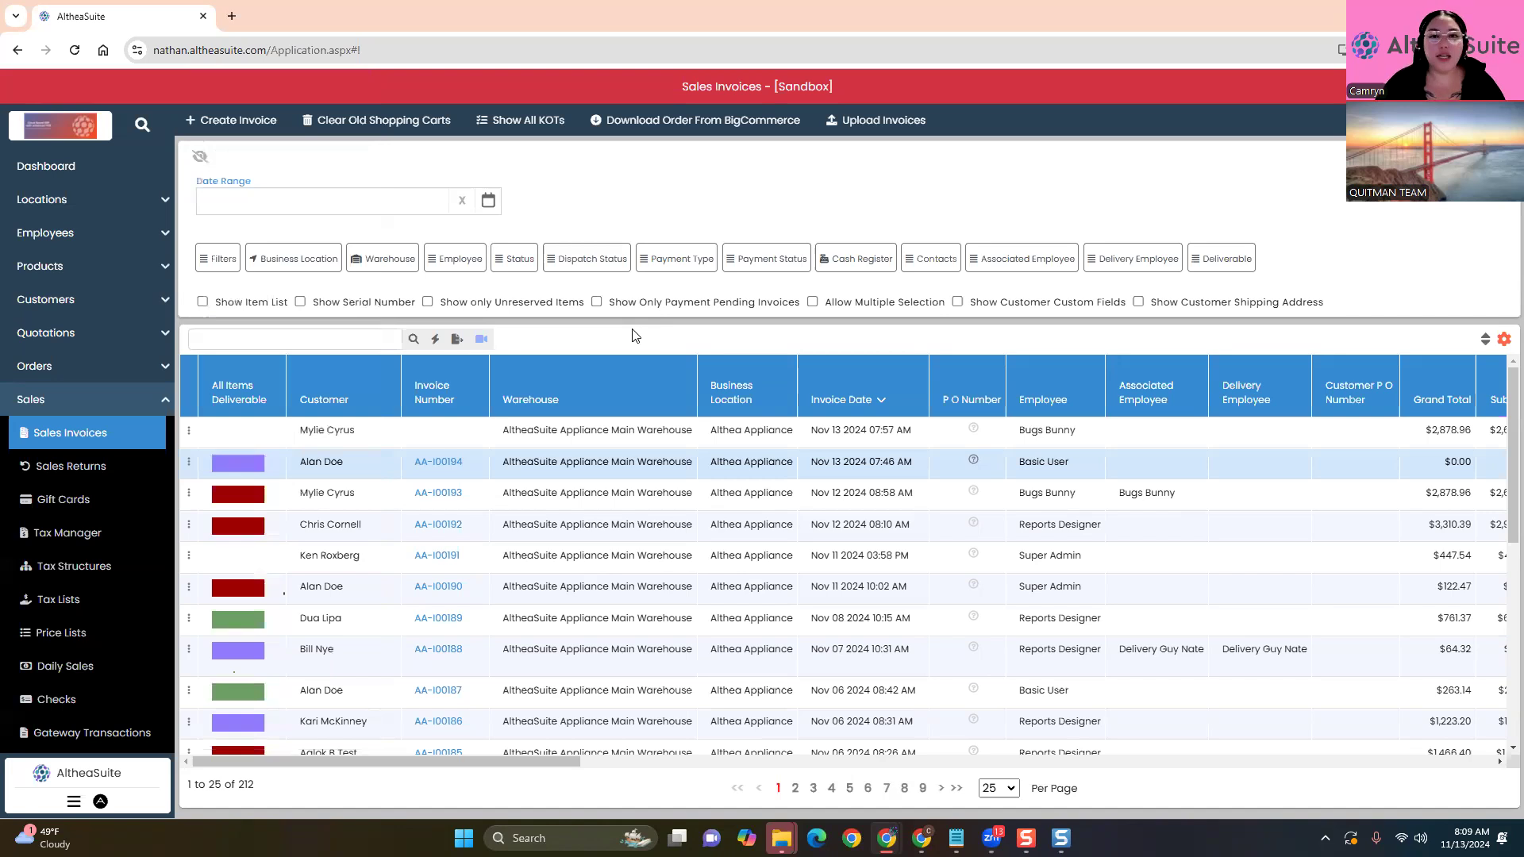
{"action": "left_click", "coordinate": [215, 121]}
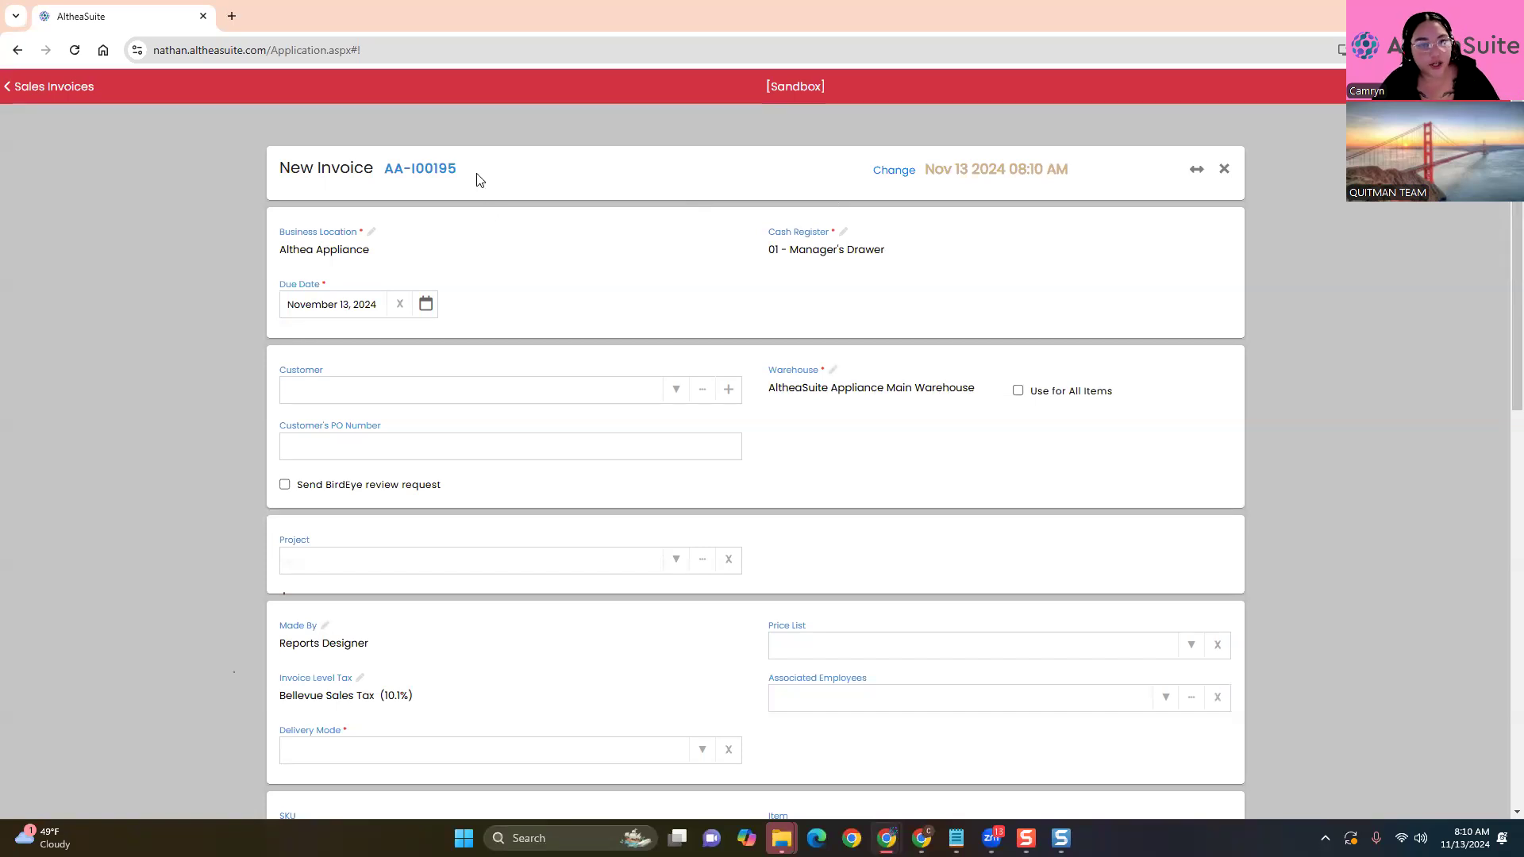
Point out the New Invoice heading and number AA-I00195, then open the invoice date settings
{"action": "left_click_drag", "start_coordinate": [279, 168], "coordinate": [374, 167]}
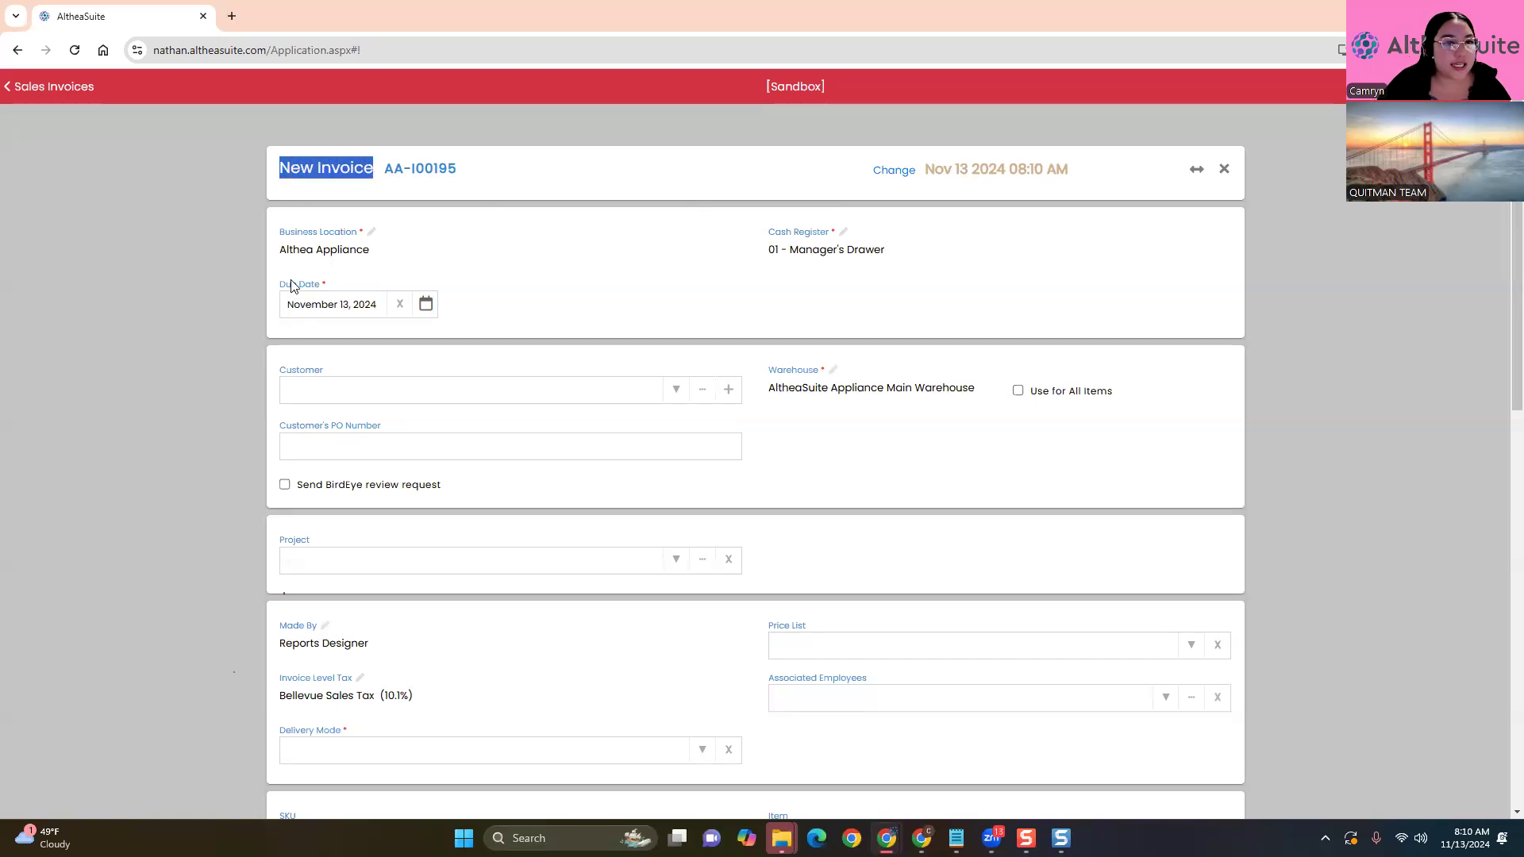
{"action": "left_click", "coordinate": [231, 250]}
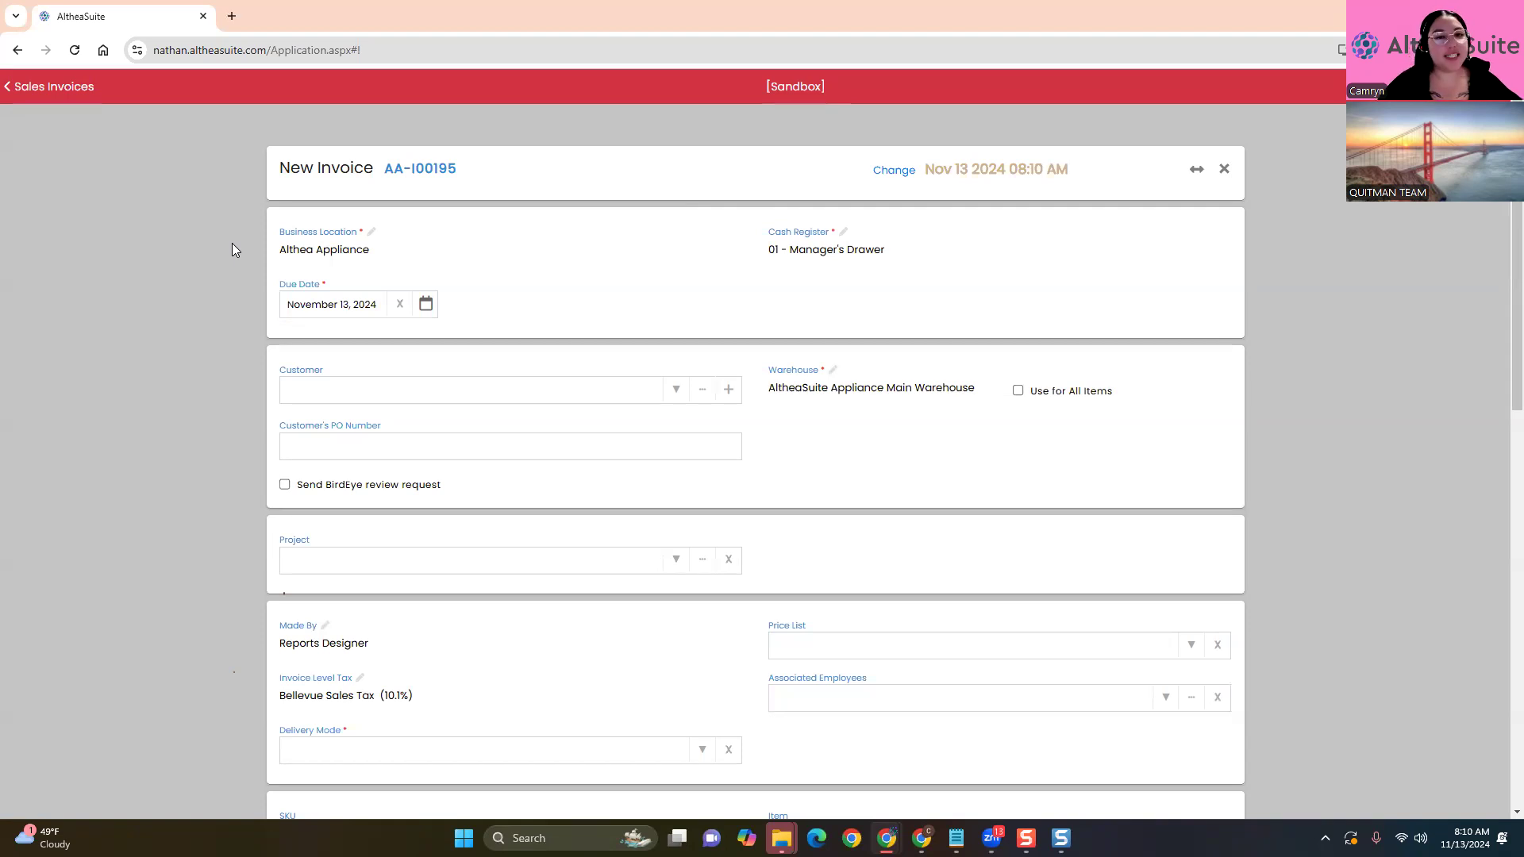
{"action": "left_click_drag", "start_coordinate": [385, 169], "coordinate": [414, 165]}
{"action": "left_click", "coordinate": [414, 165]}
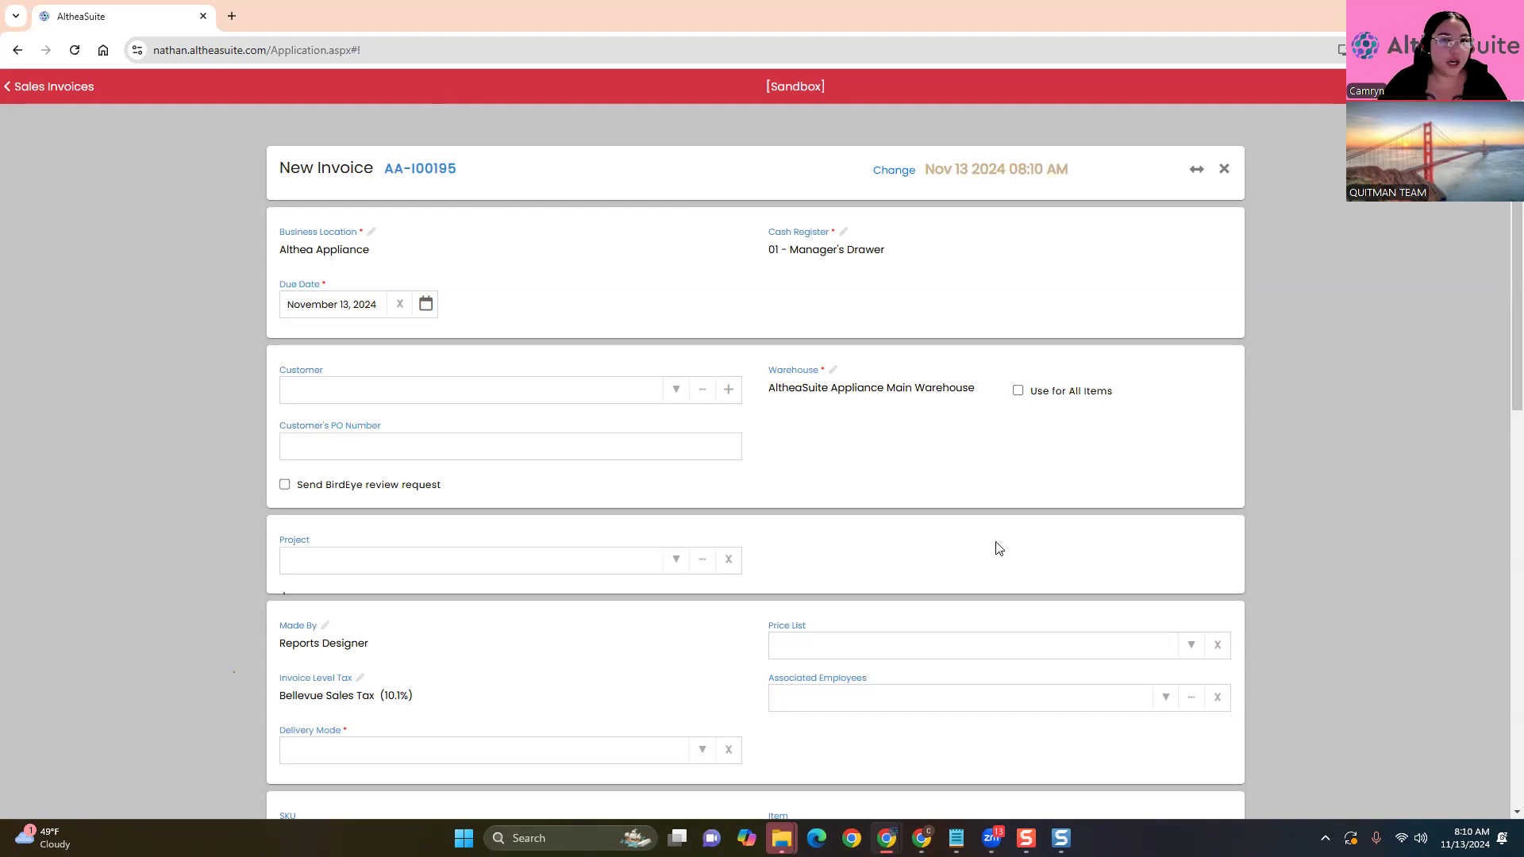
{"action": "left_click", "coordinate": [897, 170]}
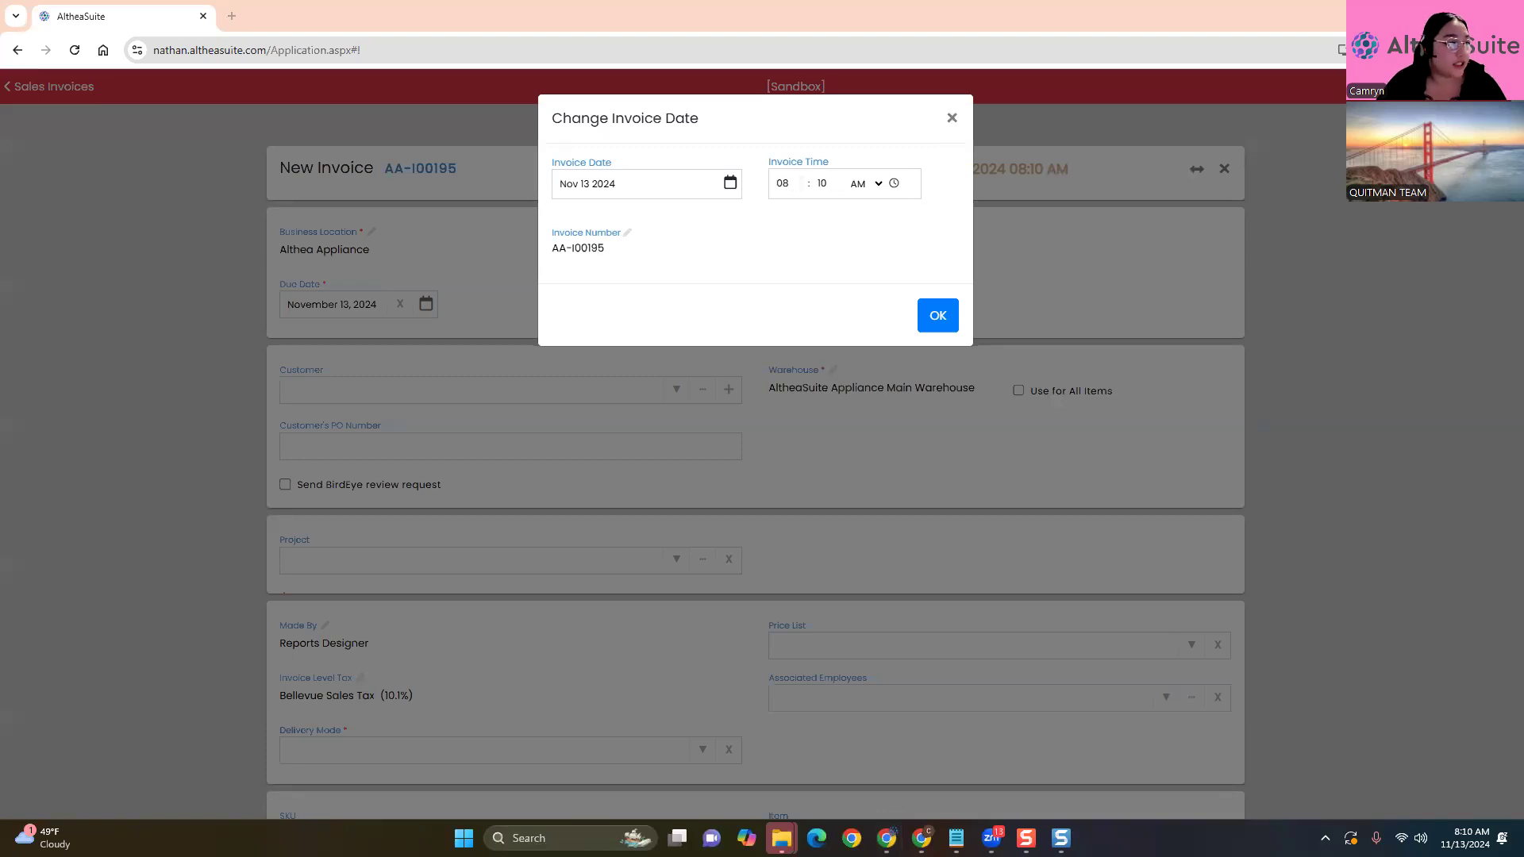
Dismiss the Change Invoice Date dialog unchanged, leaving Nov 13 2024 08:10 AM
{"action": "left_click", "coordinate": [953, 120]}
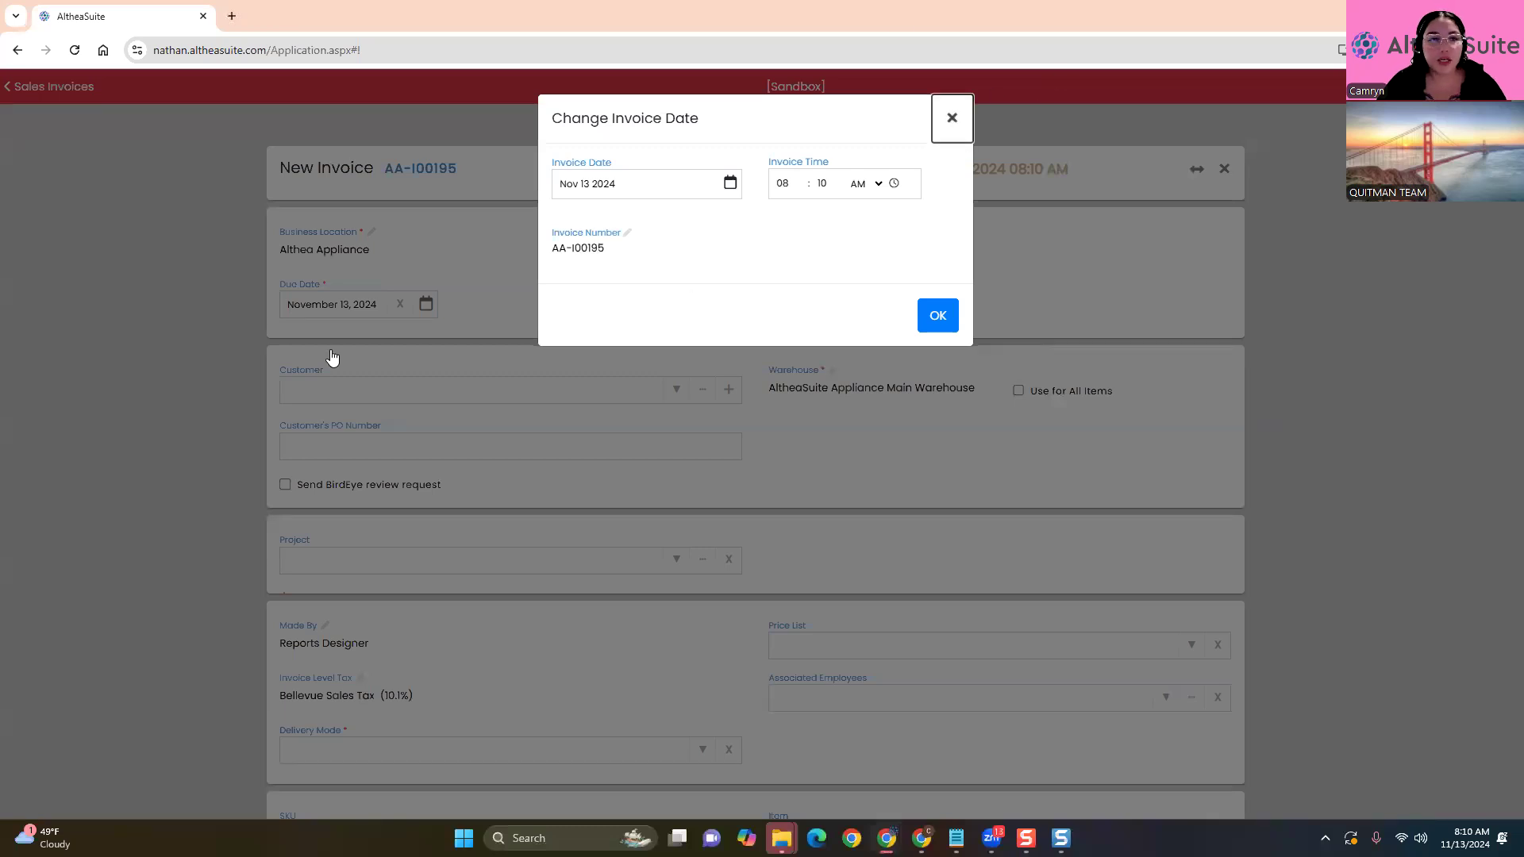
{"action": "left_click", "coordinate": [332, 359]}
{"action": "scroll", "coordinate": [171, 329], "scroll_direction": "down", "scroll_amount": 1}
{"action": "scroll", "coordinate": [336, 298], "scroll_direction": "up", "scroll_amount": 1}
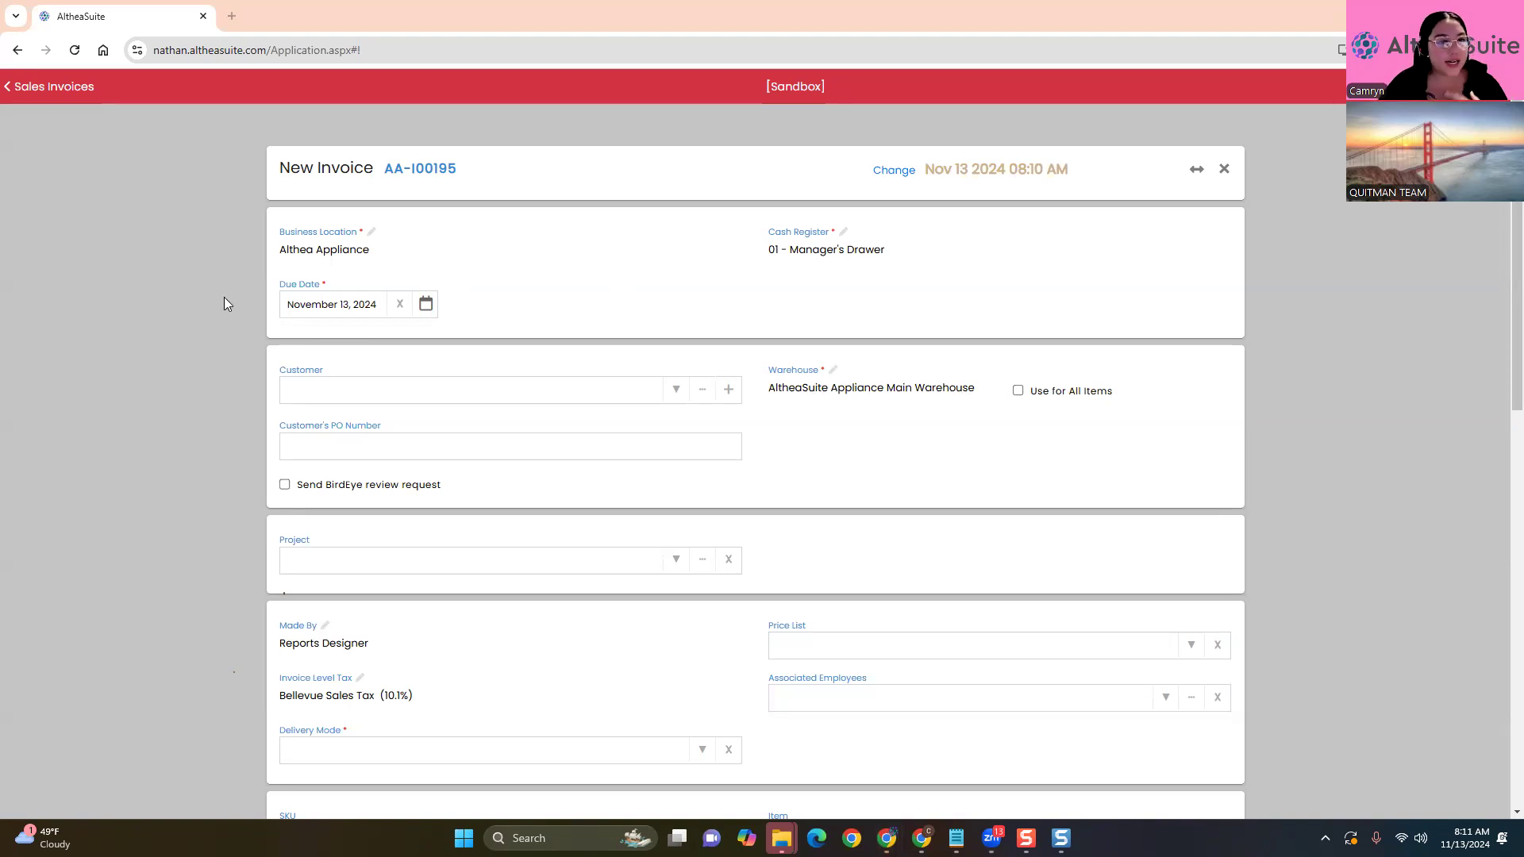
{"action": "left_click", "coordinate": [460, 254]}
{"action": "left_click", "coordinate": [218, 386]}
{"action": "left_click", "coordinate": [501, 248]}
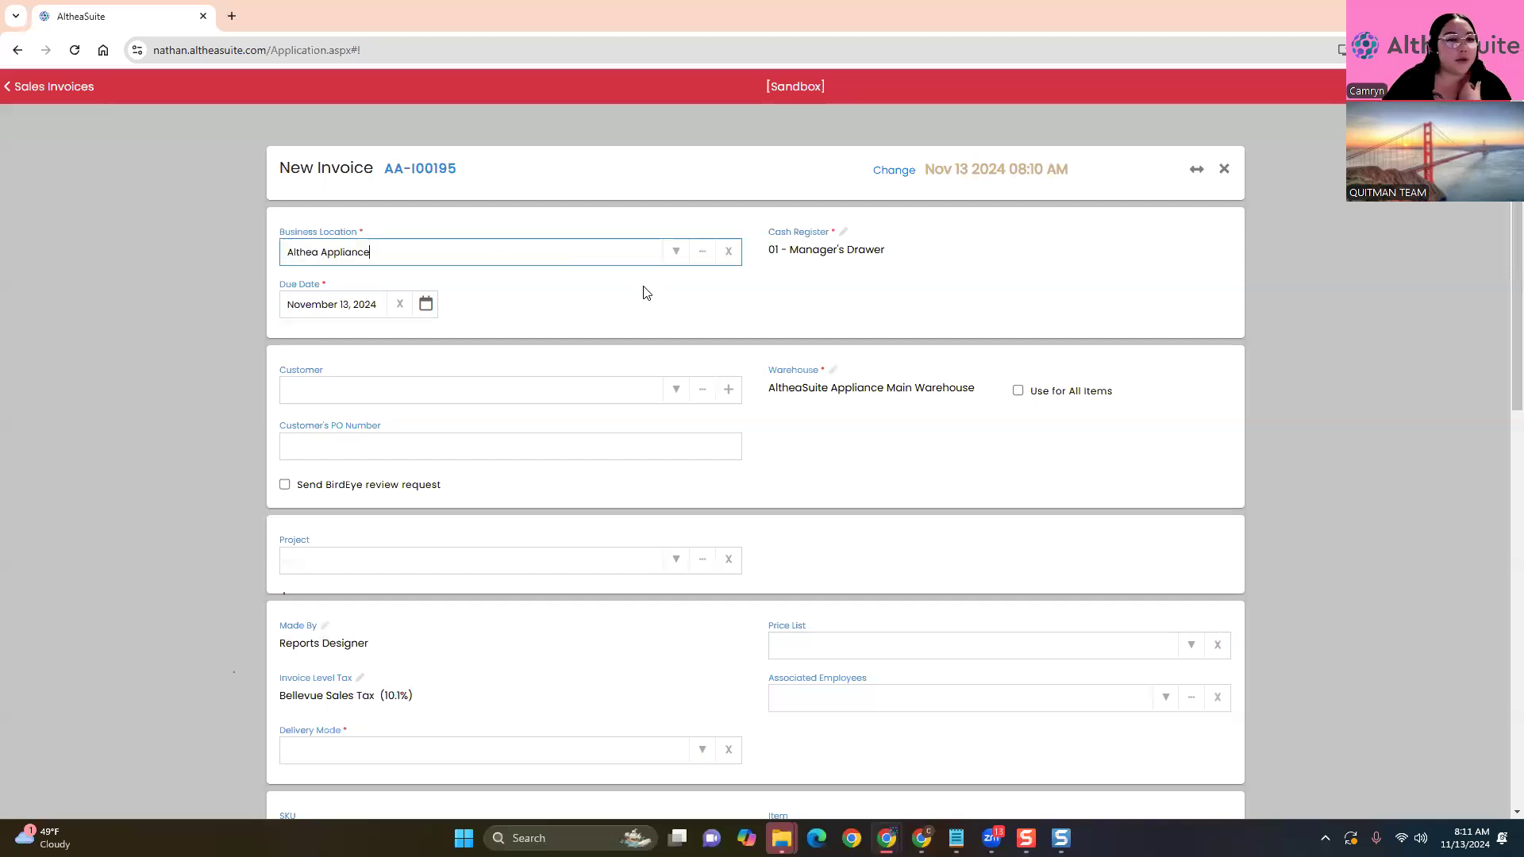
{"action": "left_click", "coordinate": [214, 330]}
{"action": "key", "text": "ctrl+plus"}
{"action": "key", "text": "ctrl+plus"}
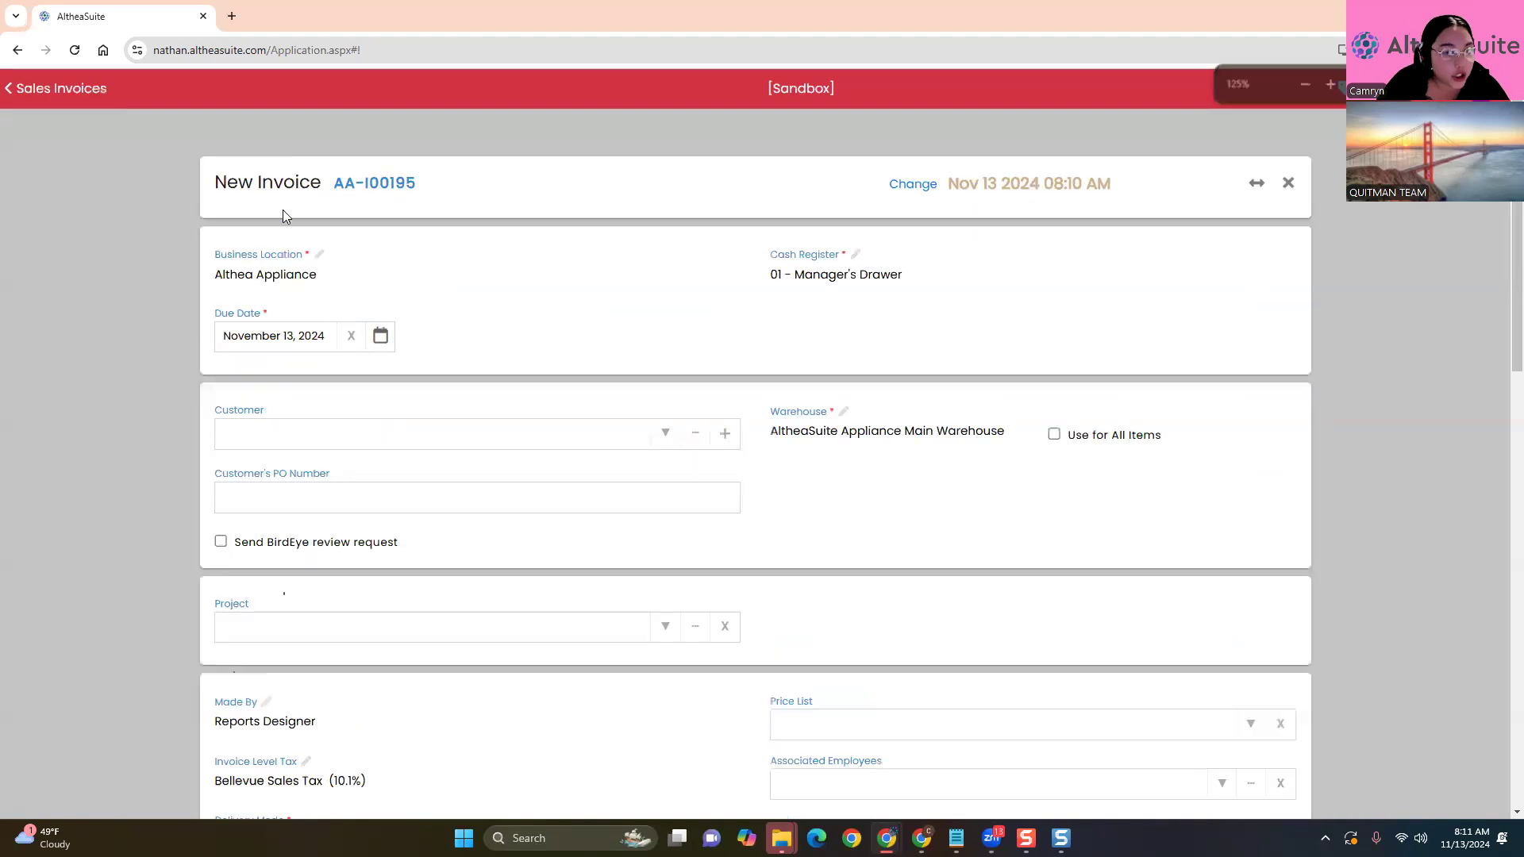
{"action": "left_click", "coordinate": [320, 255]}
{"action": "left_click", "coordinate": [176, 327]}
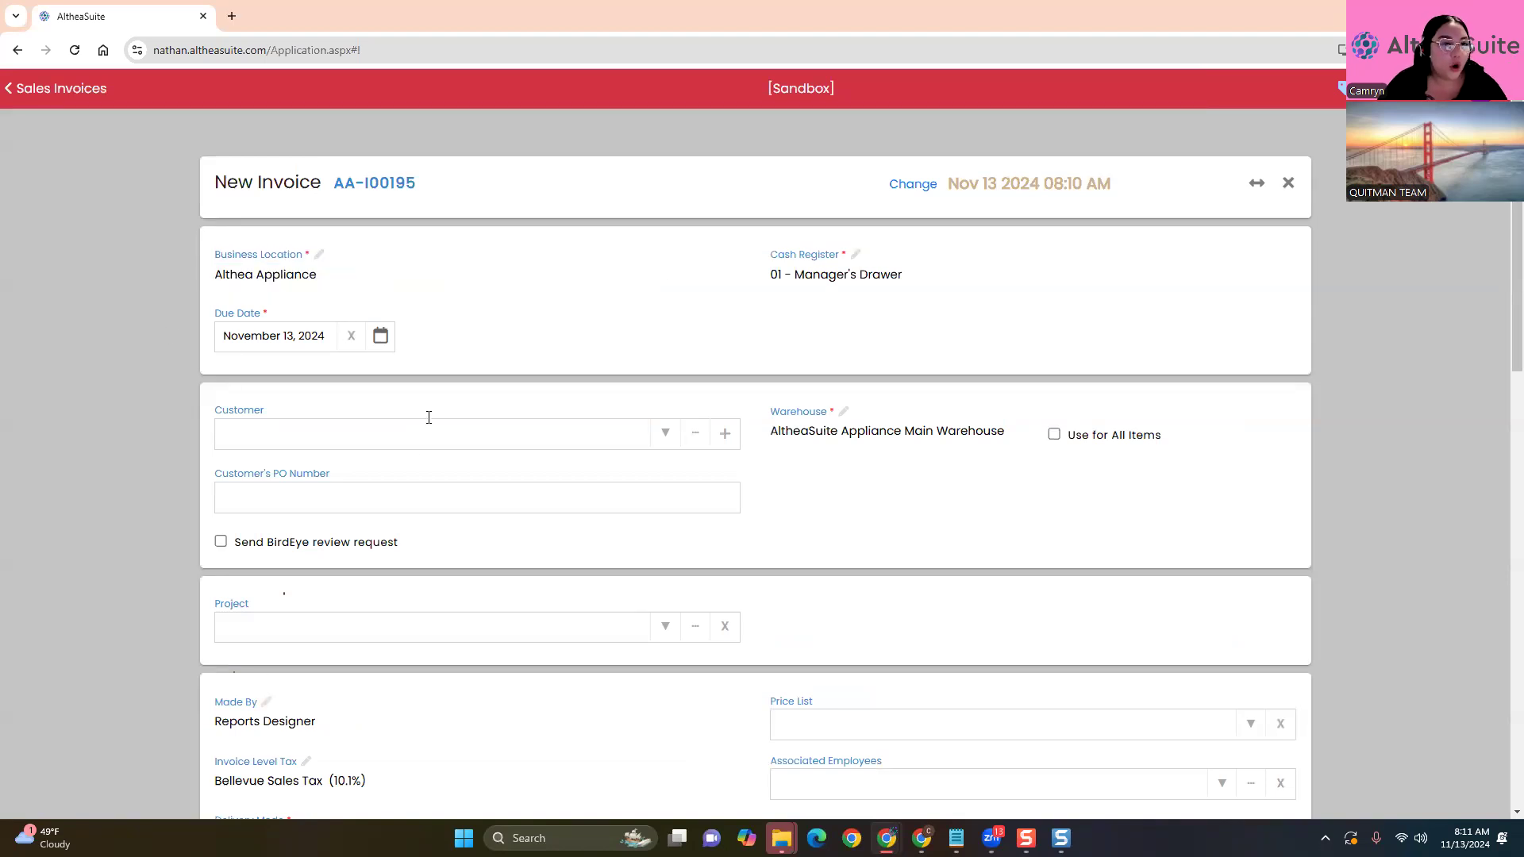
{"action": "left_click", "coordinate": [320, 255]}
{"action": "left_click", "coordinate": [124, 464]}
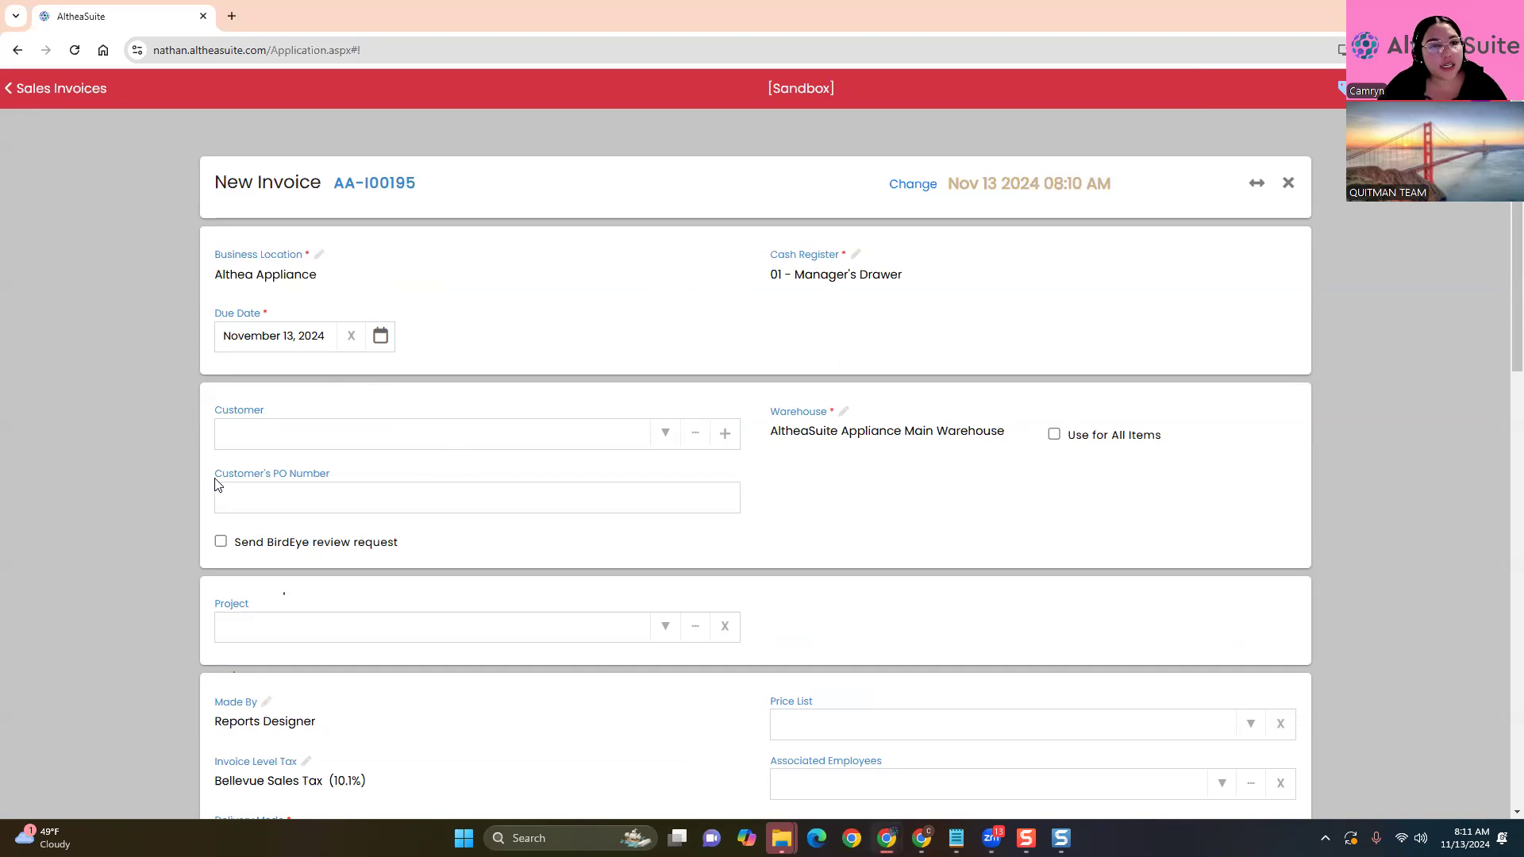
{"action": "left_click", "coordinate": [568, 264]}
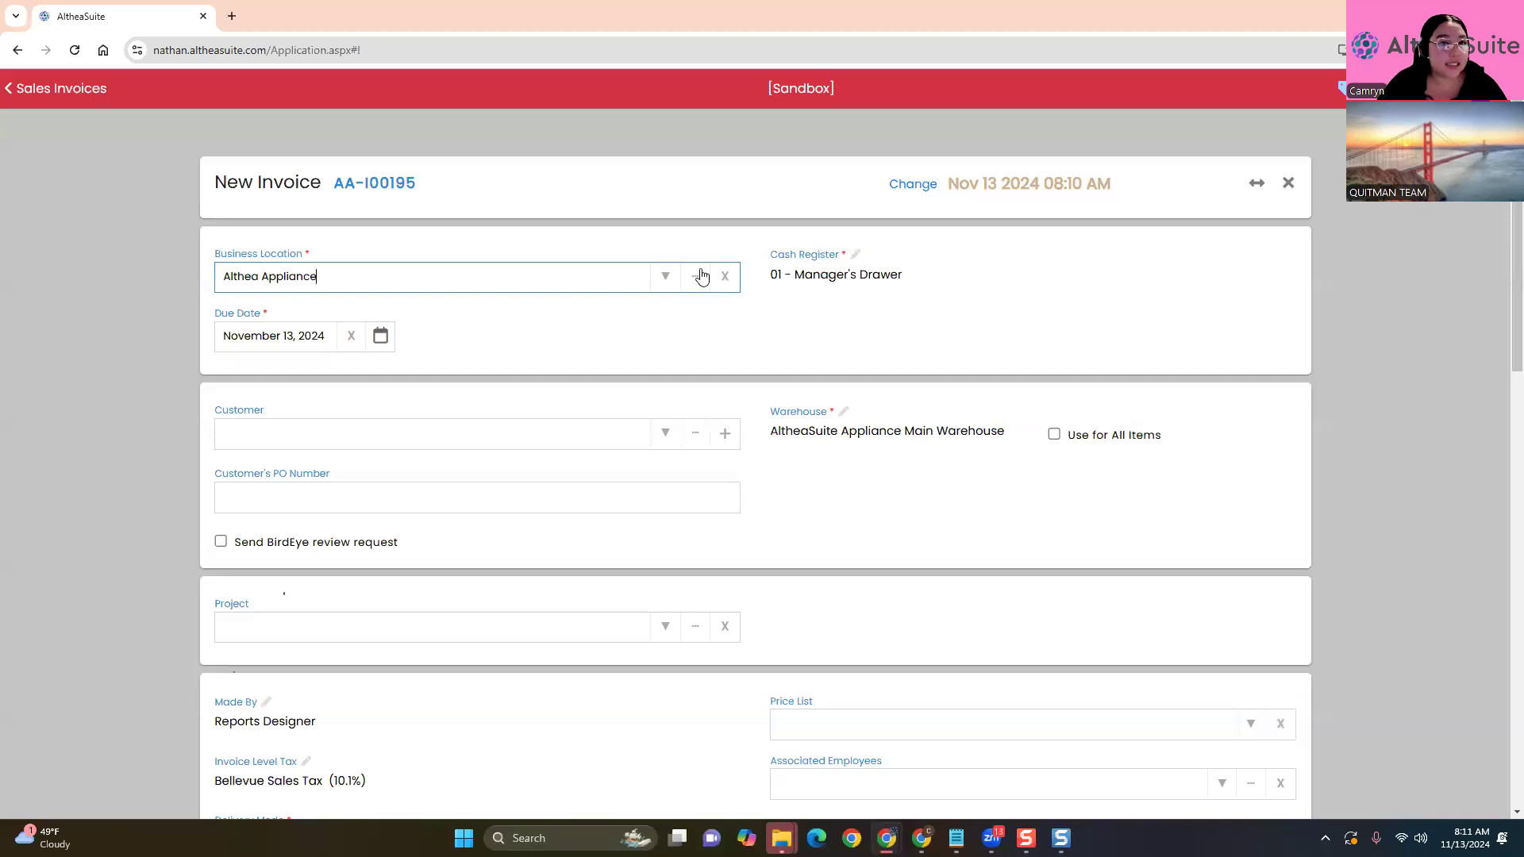
{"action": "left_click", "coordinate": [690, 197]}
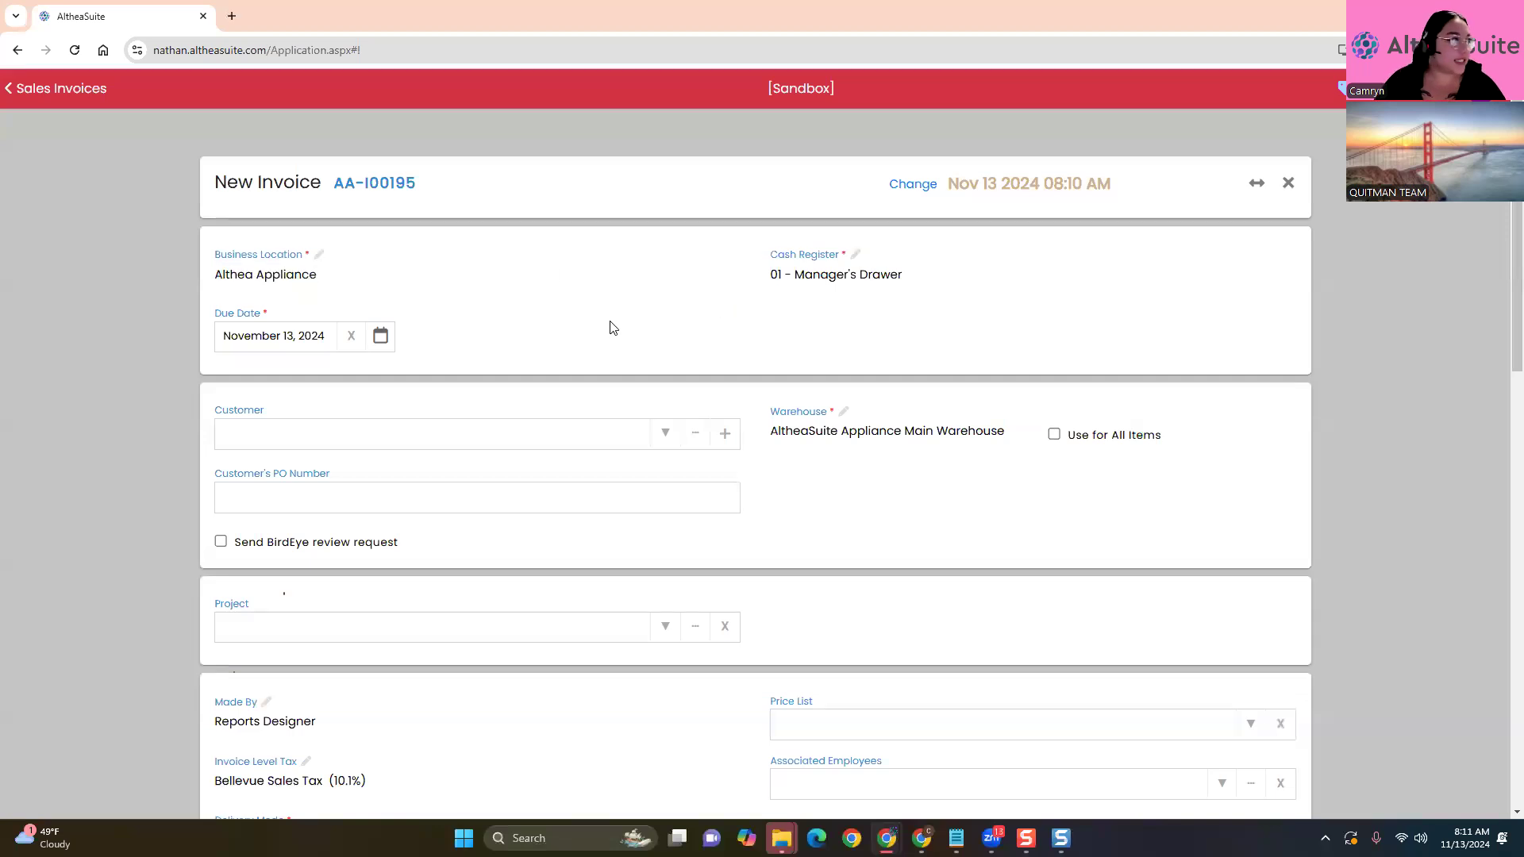
{"action": "left_click", "coordinate": [556, 266]}
{"action": "left_click", "coordinate": [655, 281]}
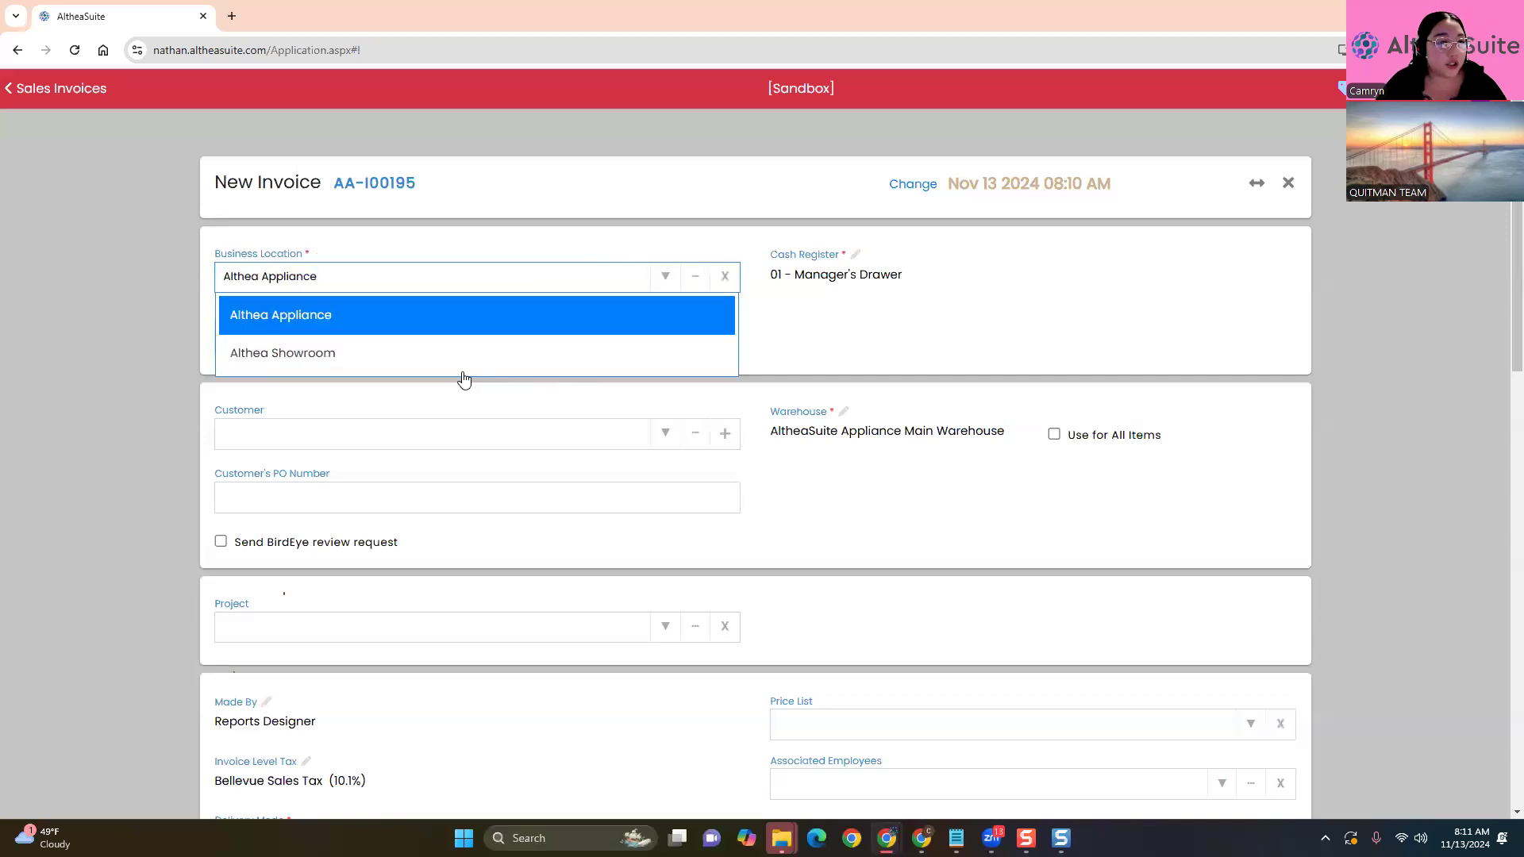
{"action": "left_click", "coordinate": [7, 369]}
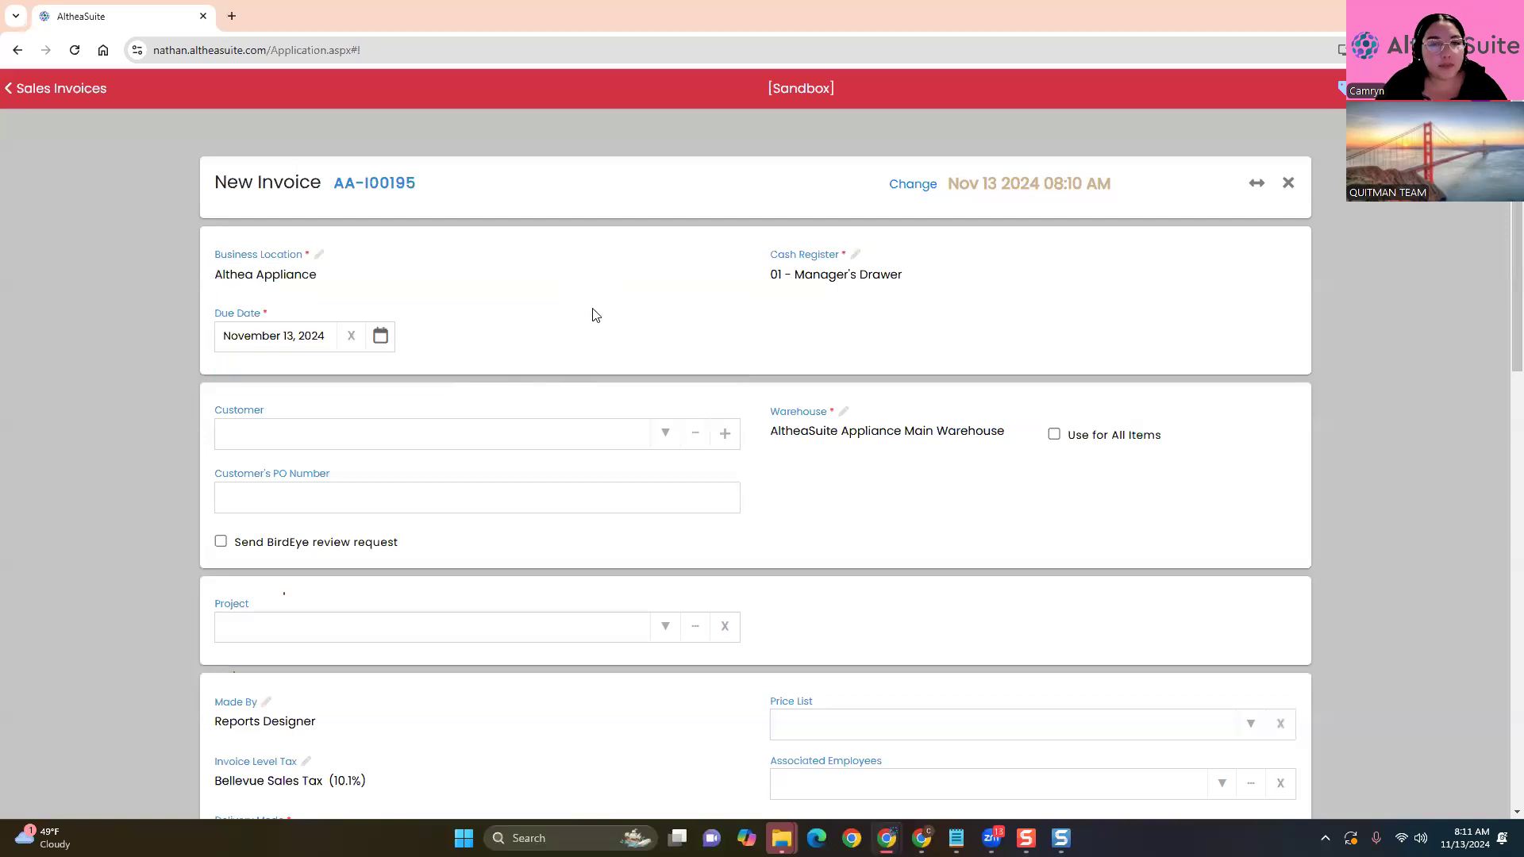
{"action": "left_click", "coordinate": [601, 278]}
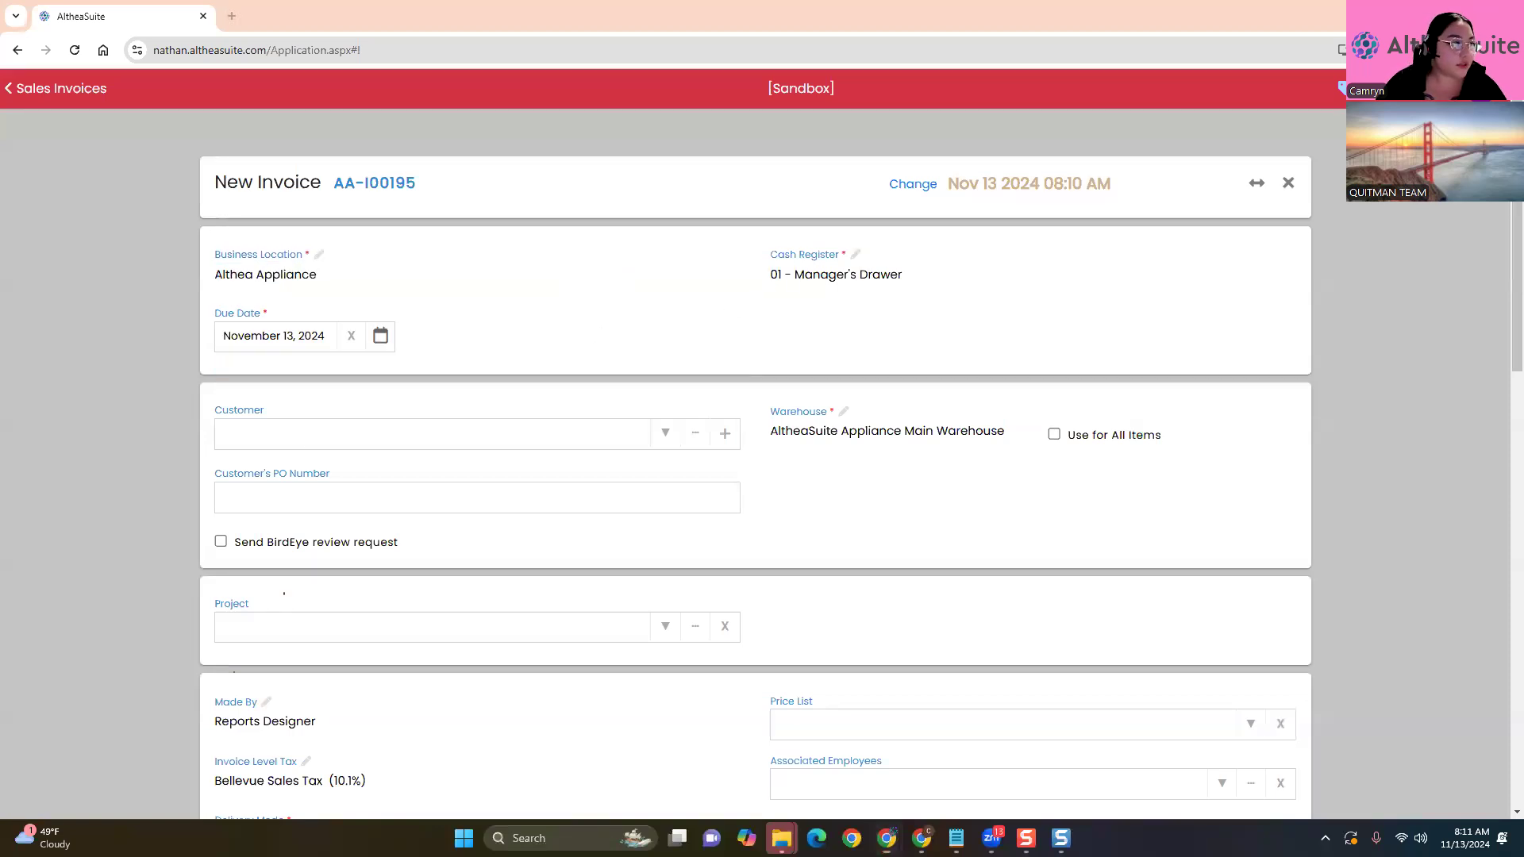
{"action": "left_click", "coordinate": [583, 279]}
{"action": "left_click", "coordinate": [673, 339]}
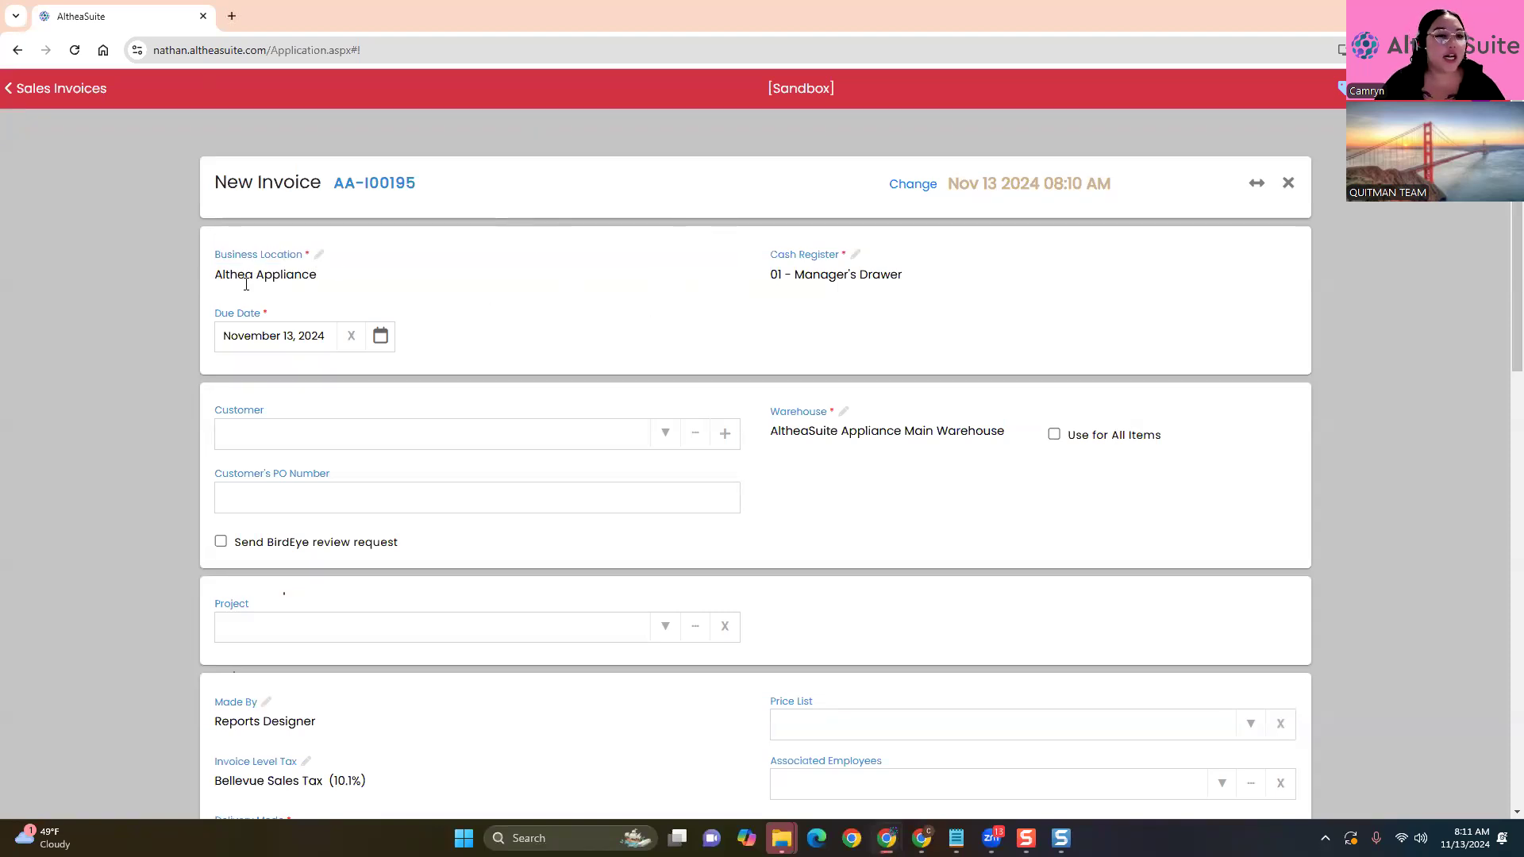
{"action": "left_click_drag", "start_coordinate": [213, 255], "coordinate": [310, 272]}
{"action": "left_click", "coordinate": [626, 368]}
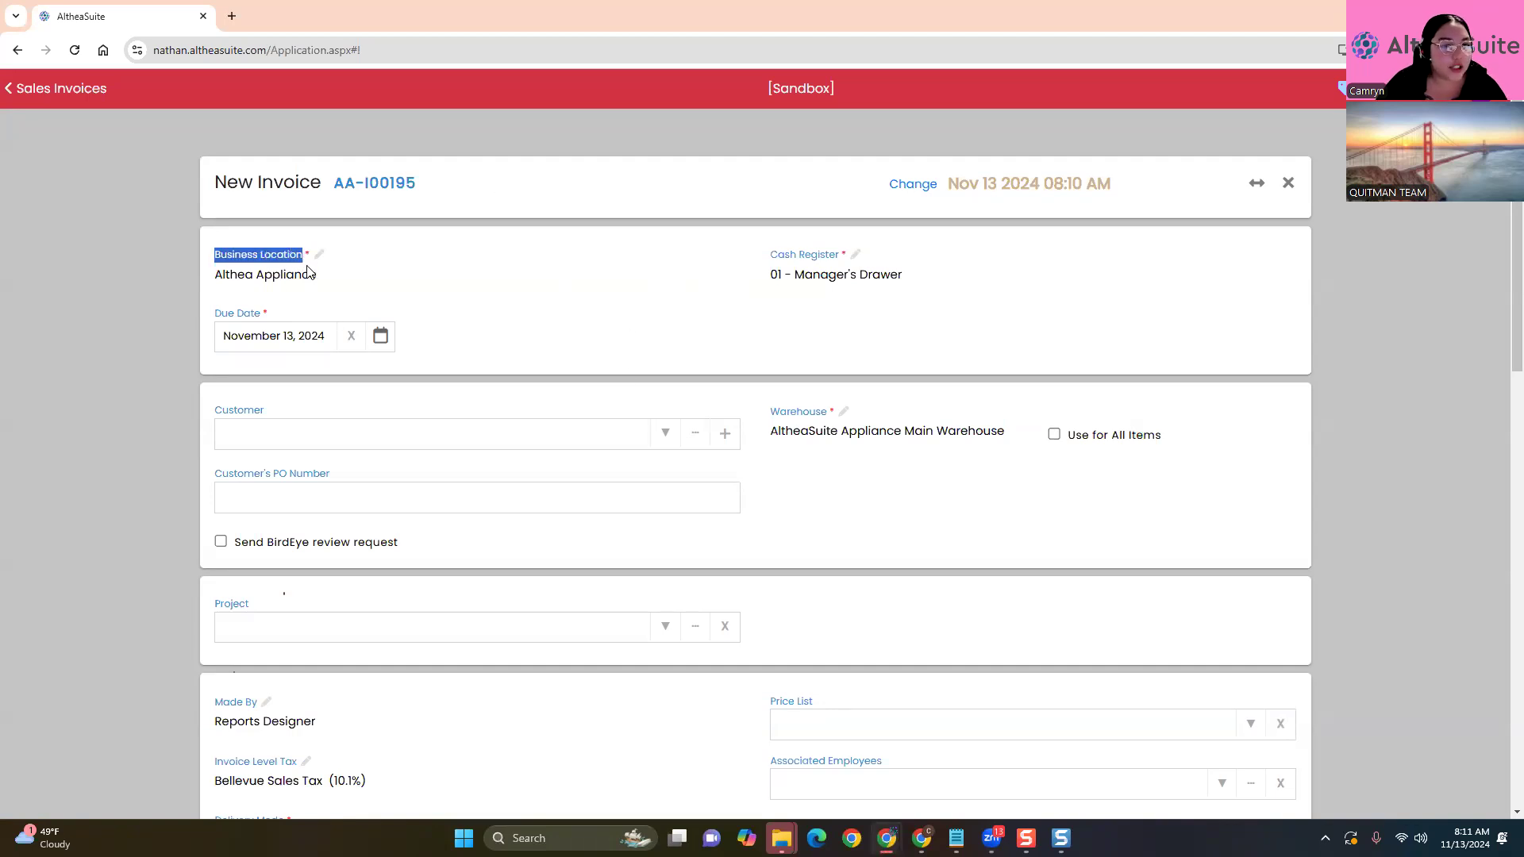
{"action": "left_click", "coordinate": [571, 213]}
{"action": "left_click", "coordinate": [577, 286]}
{"action": "left_click", "coordinate": [694, 289]}
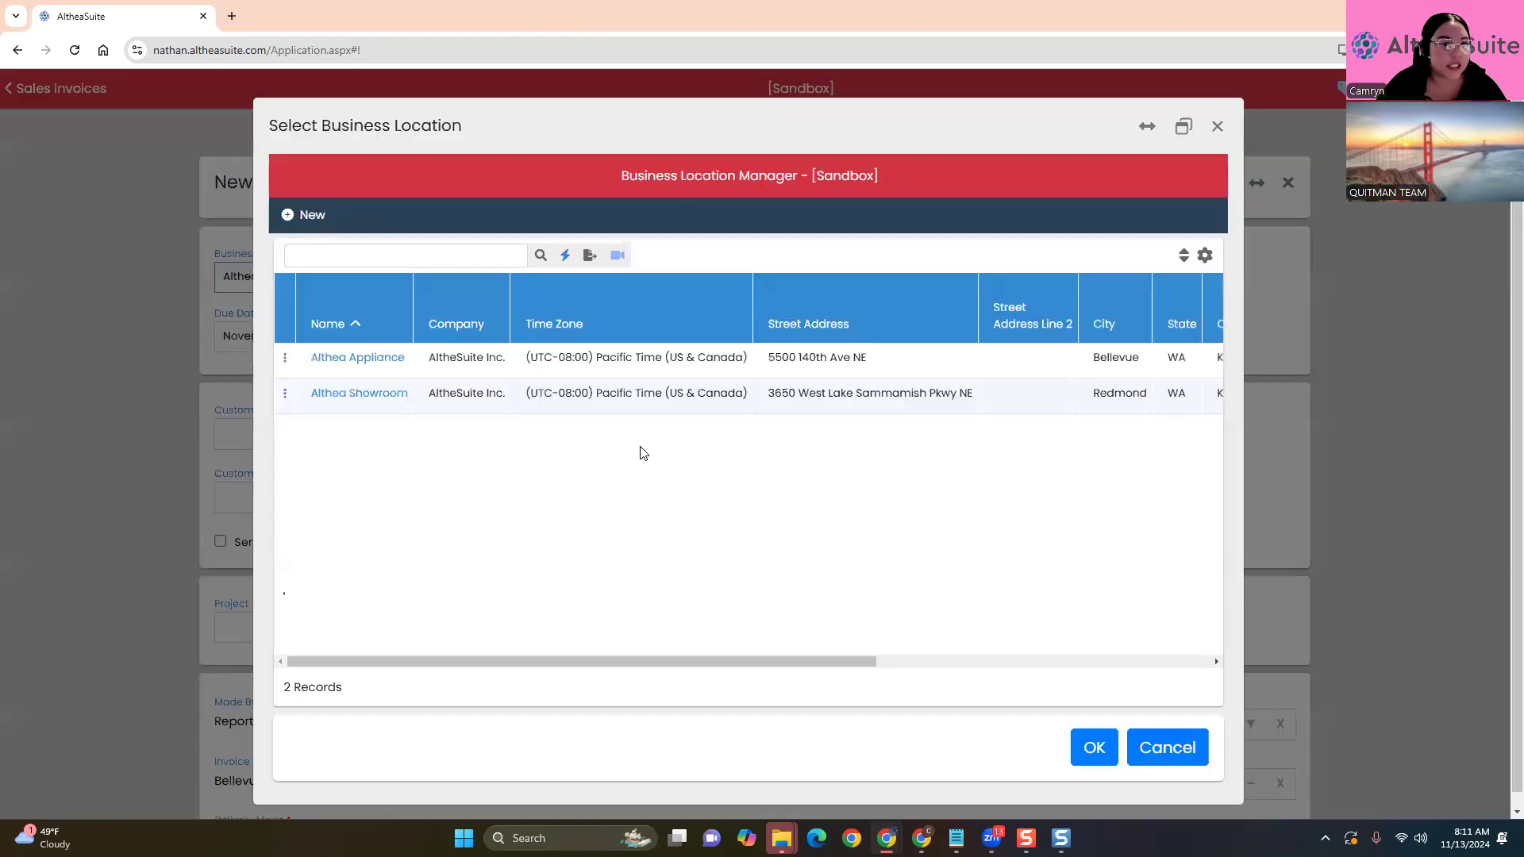
{"action": "left_click", "coordinate": [1218, 126]}
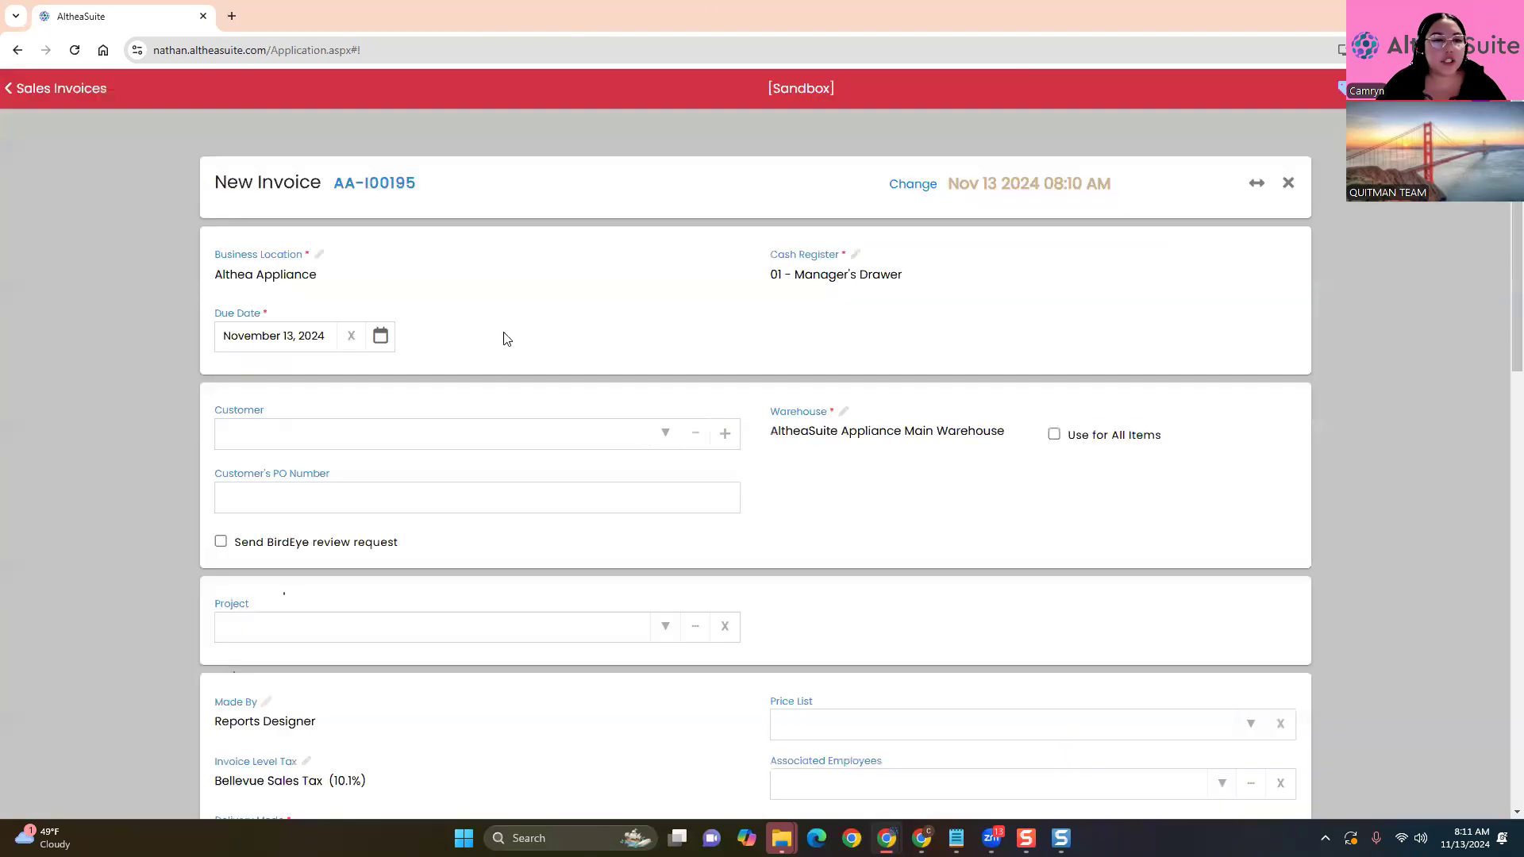
{"action": "left_click", "coordinate": [696, 434]}
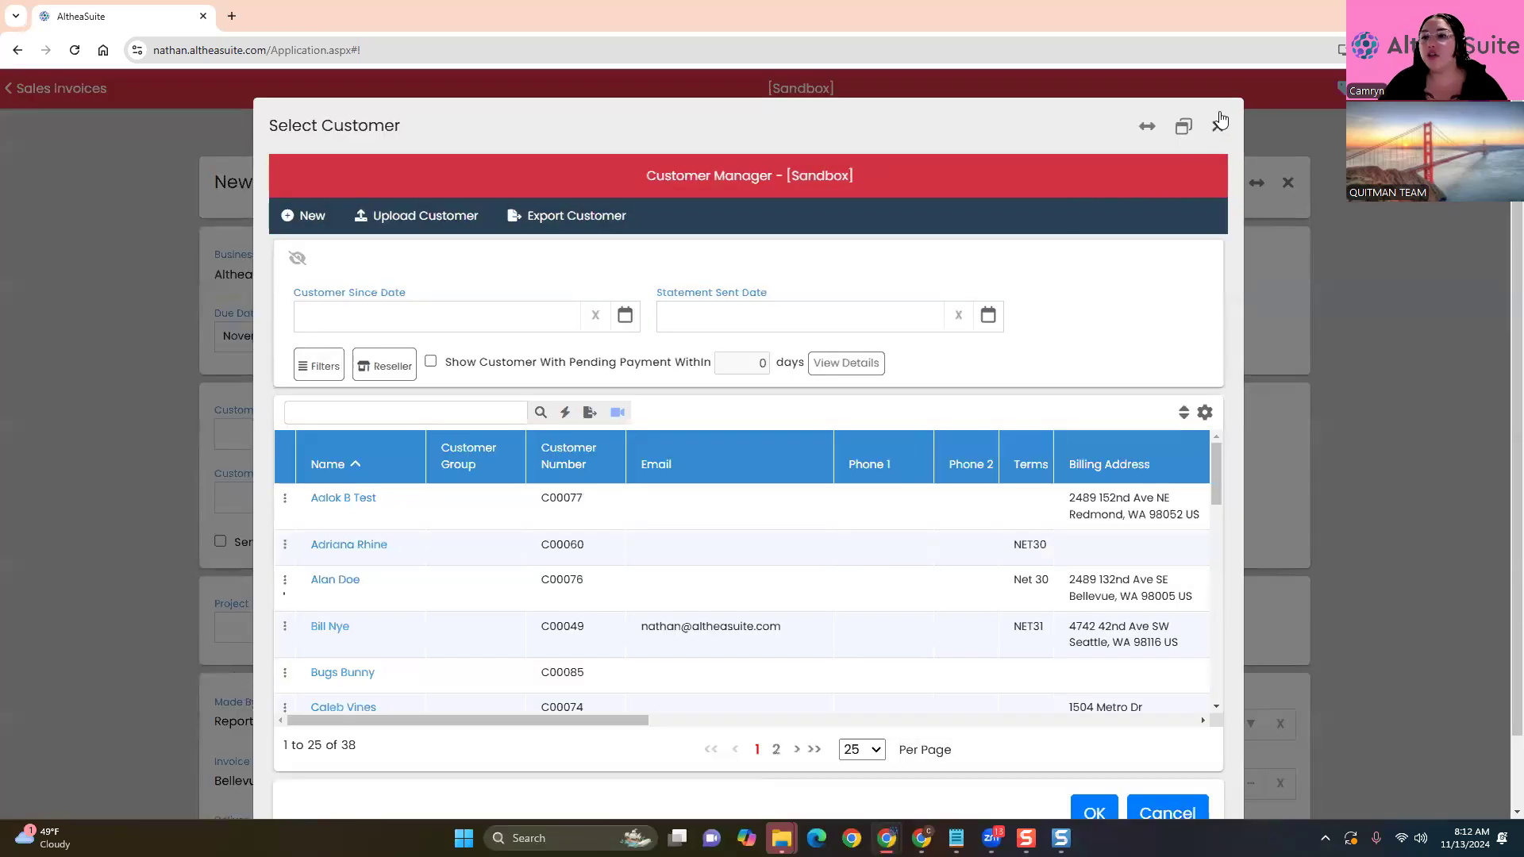
{"action": "left_click", "coordinate": [1217, 126]}
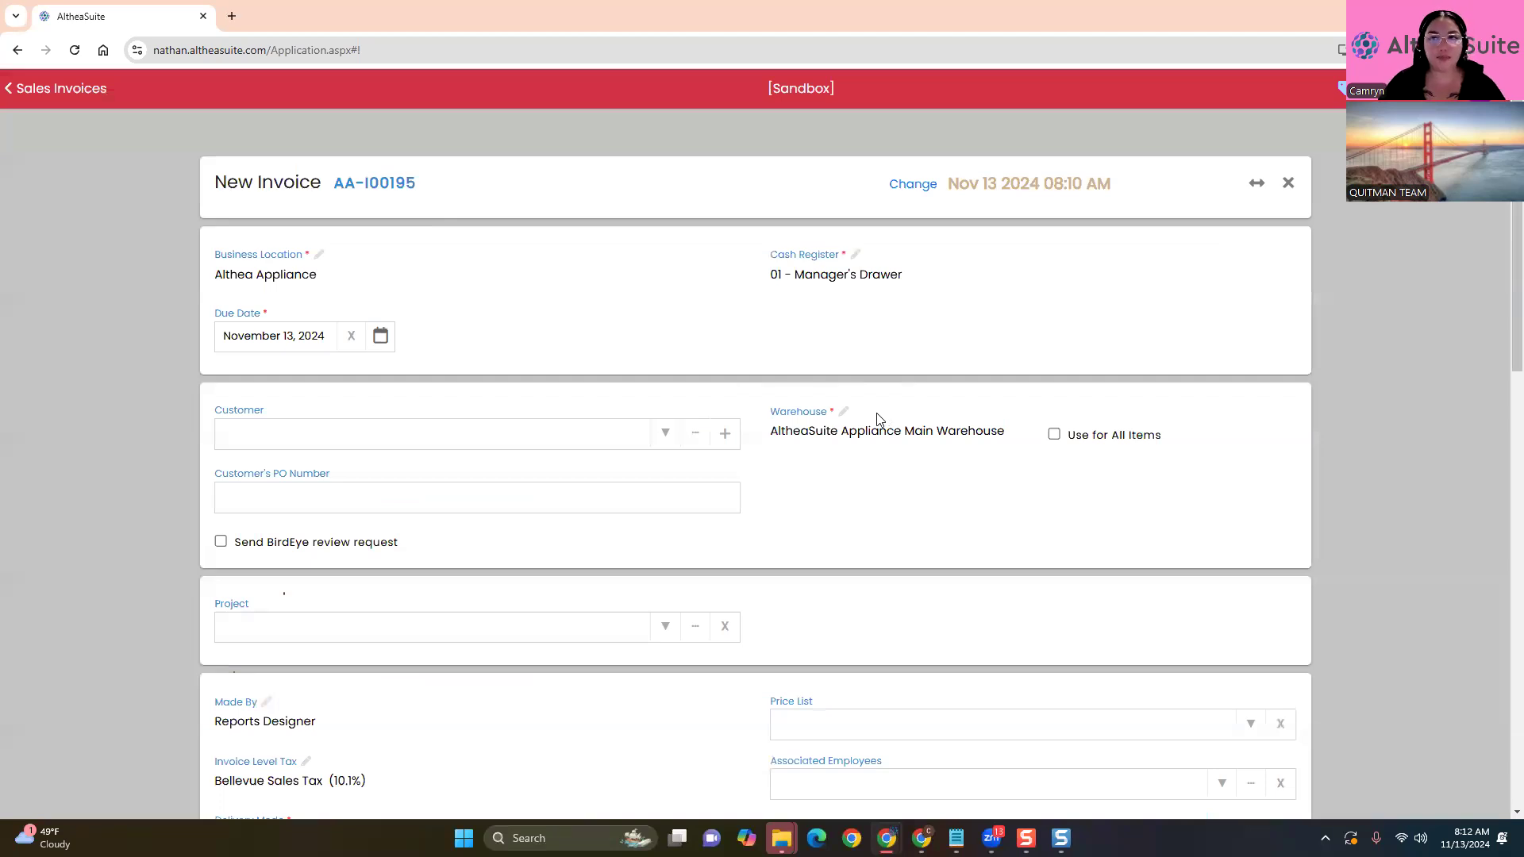
{"action": "left_click", "coordinate": [694, 265]}
{"action": "left_click", "coordinate": [667, 277]}
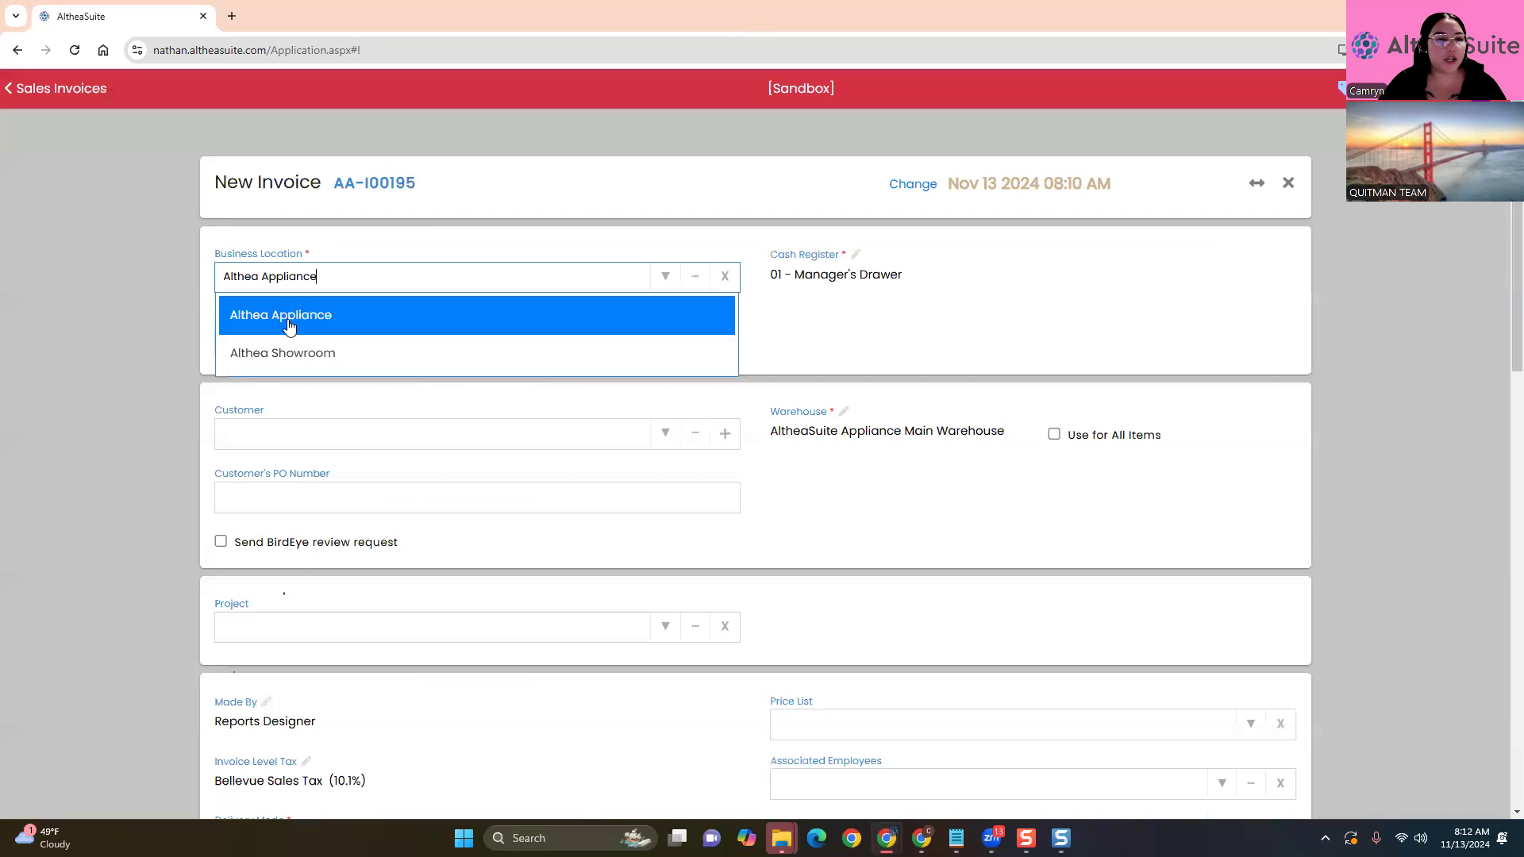
{"action": "left_click", "coordinate": [165, 415]}
{"action": "left_click", "coordinate": [856, 254]}
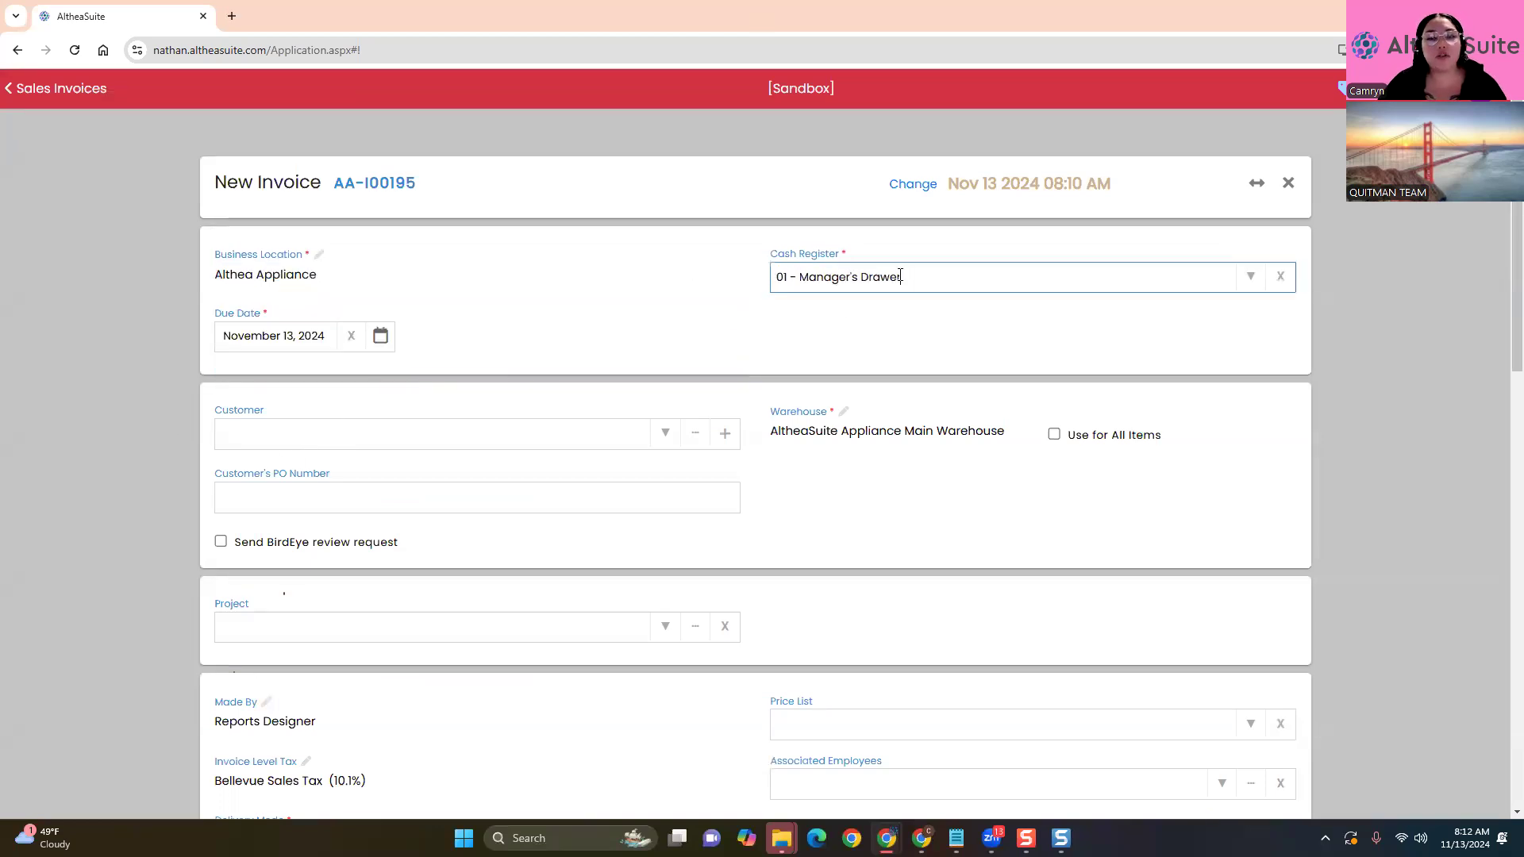
{"action": "left_click", "coordinate": [1381, 246]}
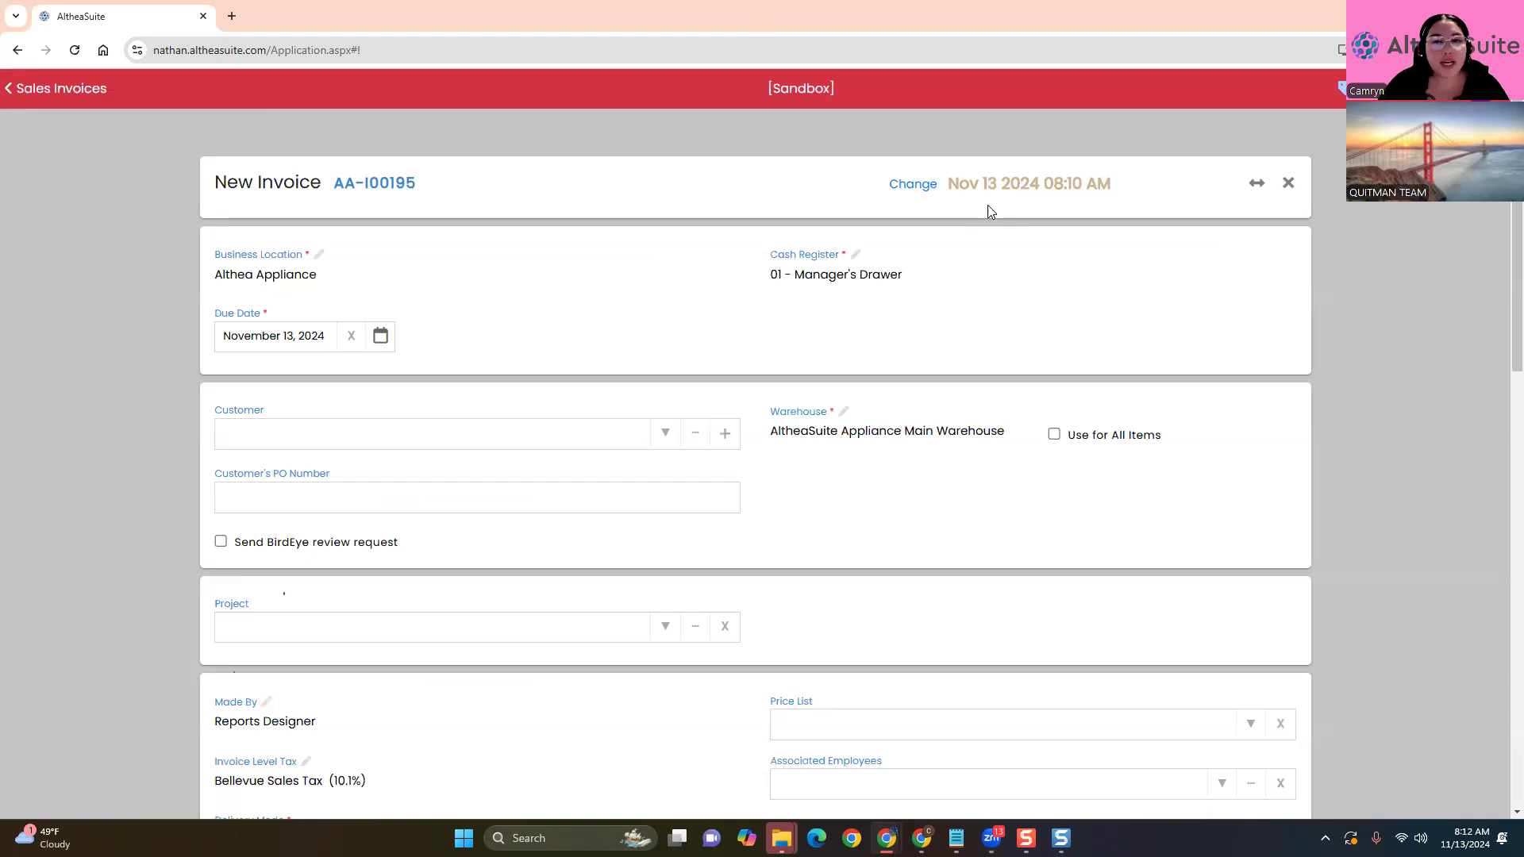
{"action": "left_click", "coordinate": [1245, 278]}
{"action": "left_click", "coordinate": [1247, 279]}
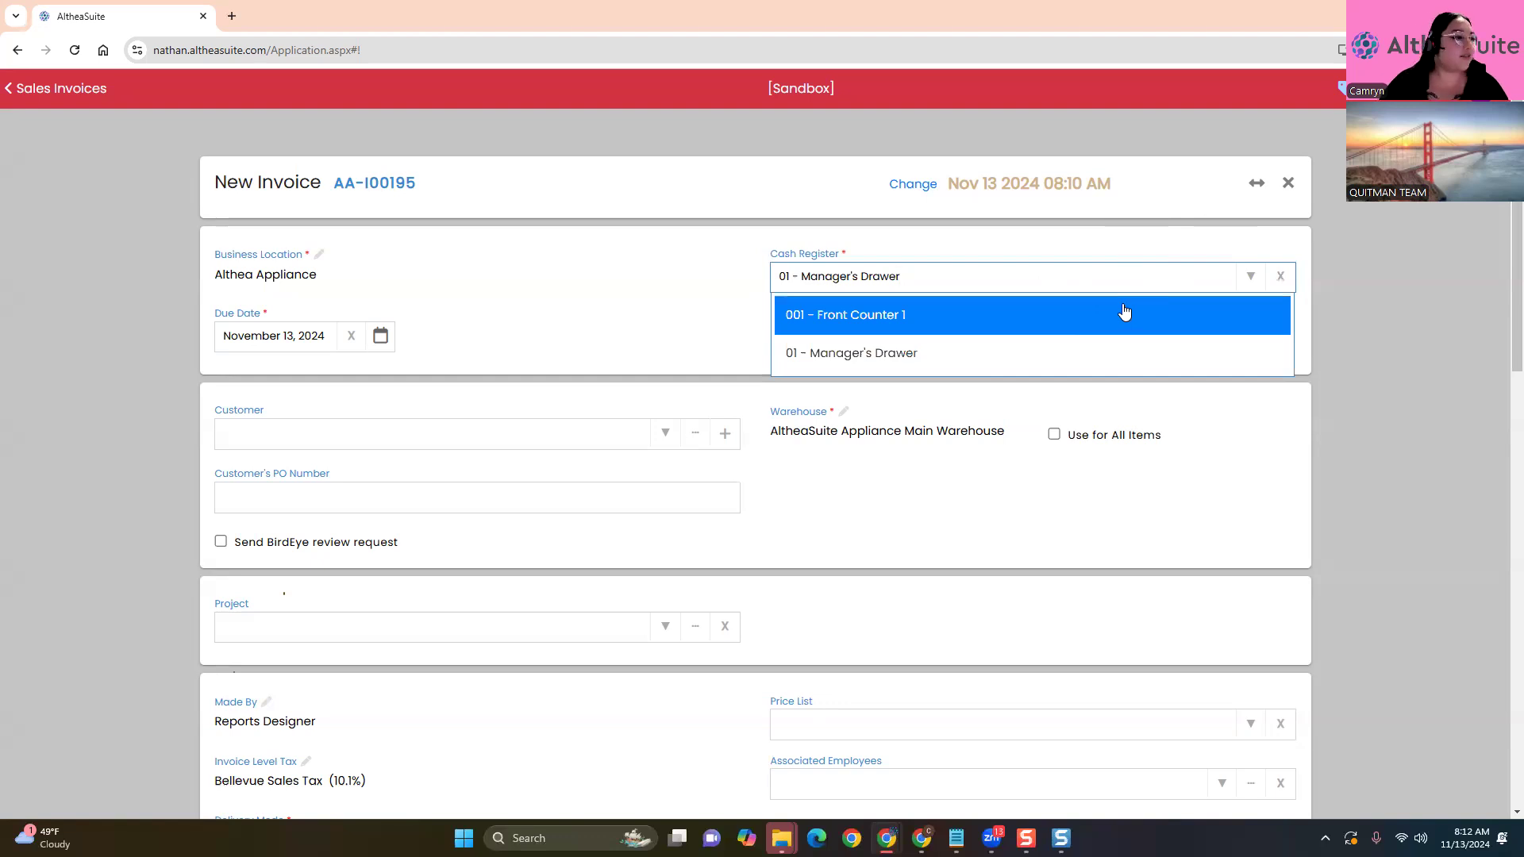
{"action": "left_click", "coordinate": [1017, 315]}
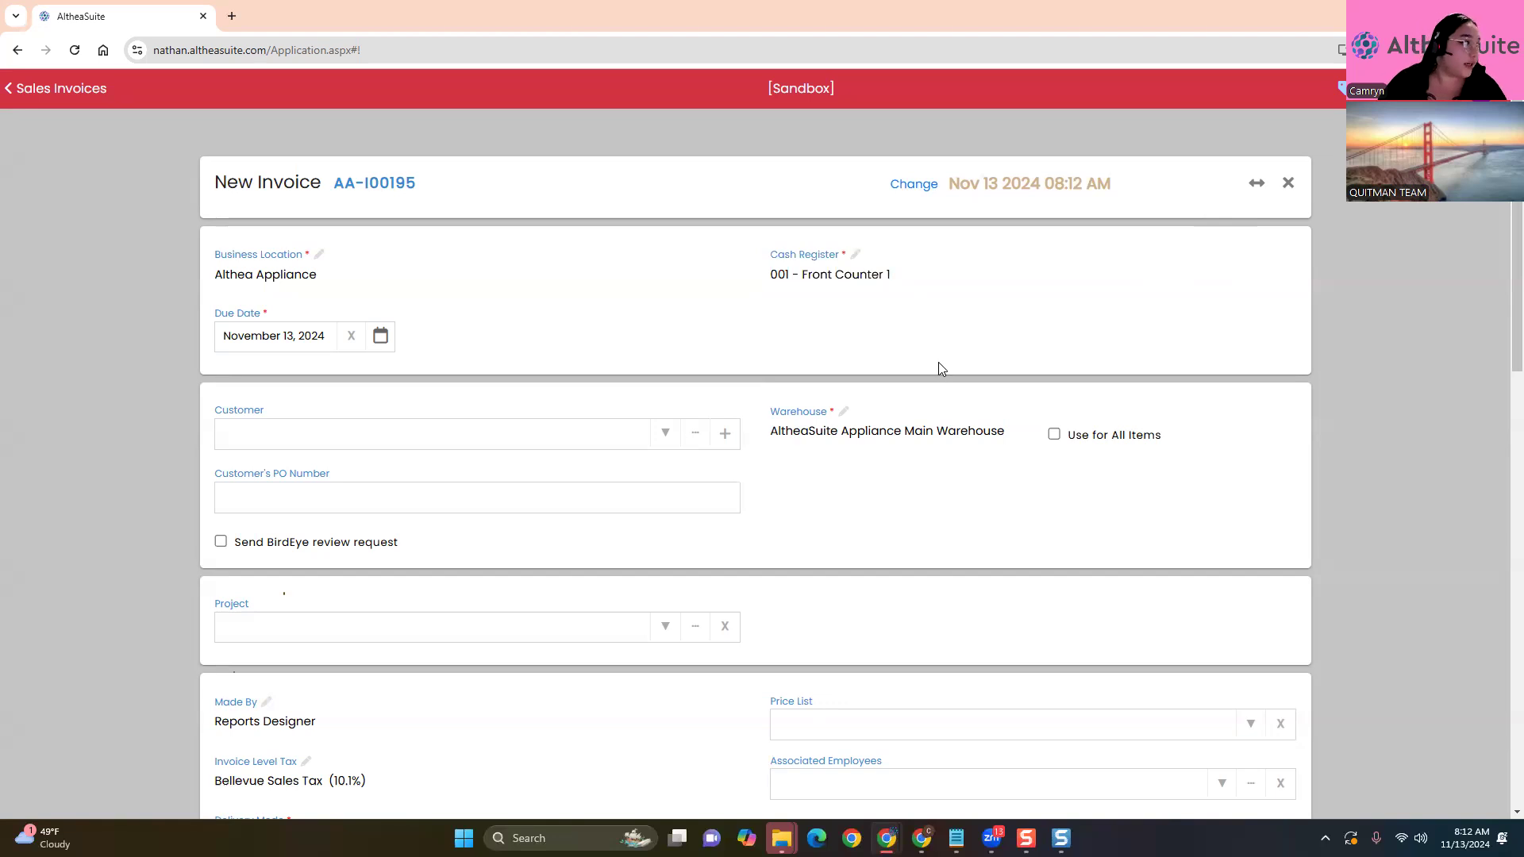
{"action": "left_click", "coordinate": [1241, 264]}
{"action": "left_click", "coordinate": [1248, 276]}
{"action": "left_click", "coordinate": [1155, 348]}
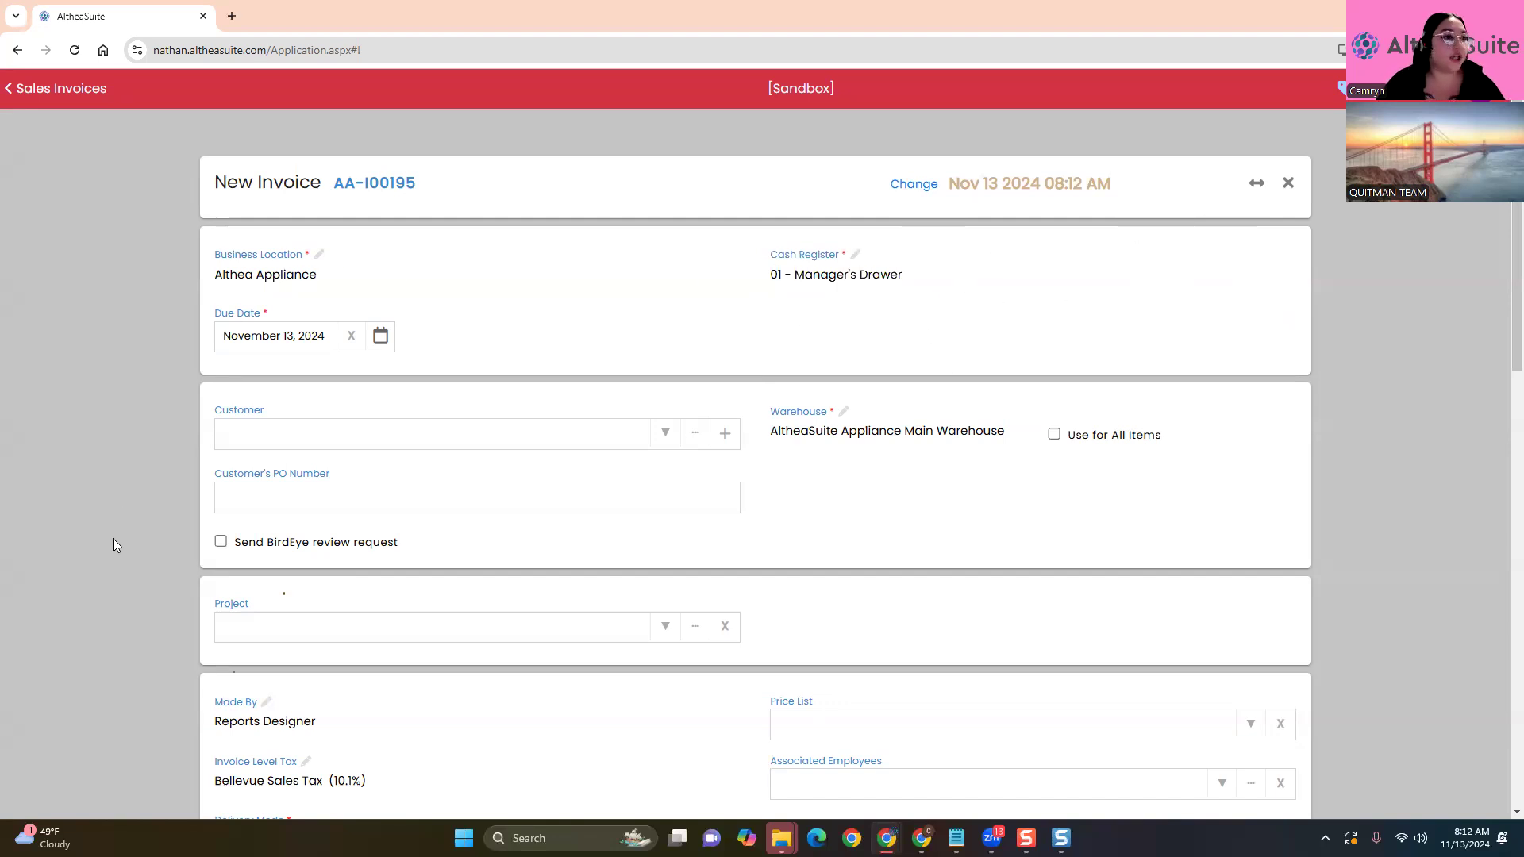
{"action": "scroll", "coordinate": [163, 590], "scroll_direction": "down", "scroll_amount": 1}
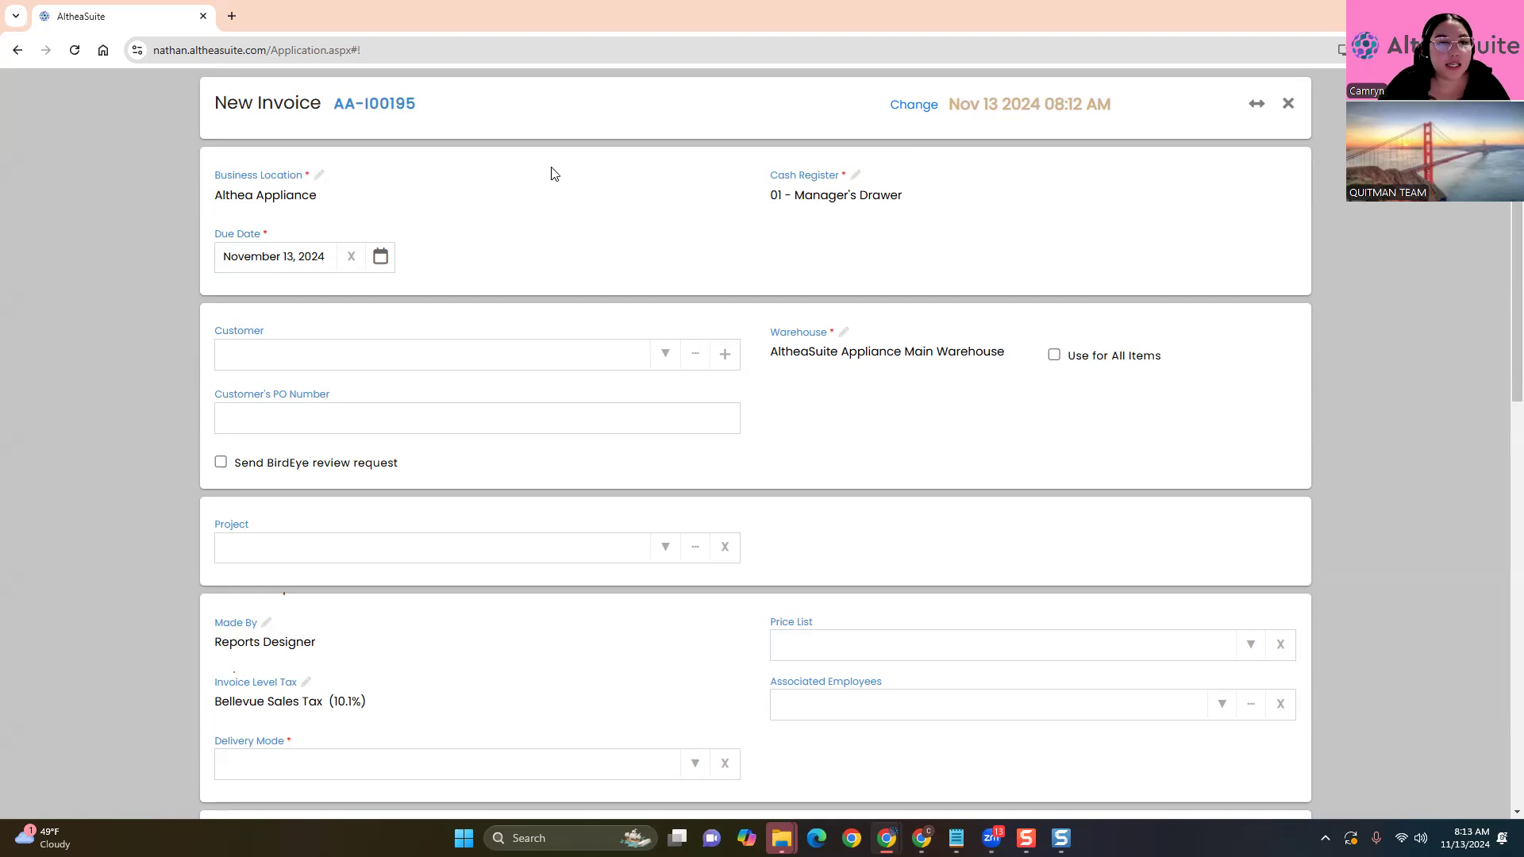
{"action": "left_click", "coordinate": [380, 257]}
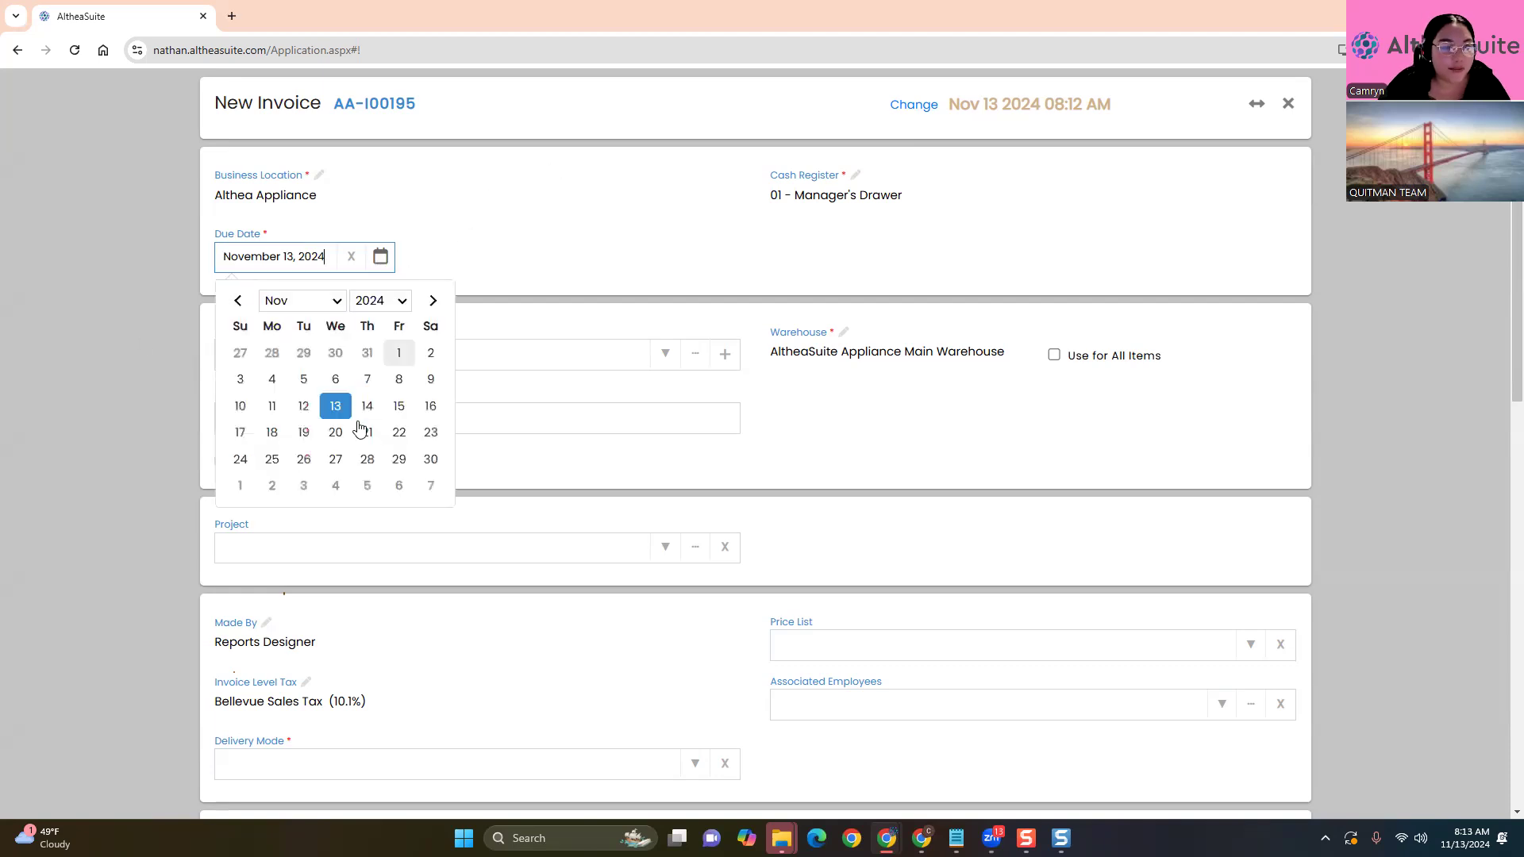
{"action": "left_click", "coordinate": [400, 432]}
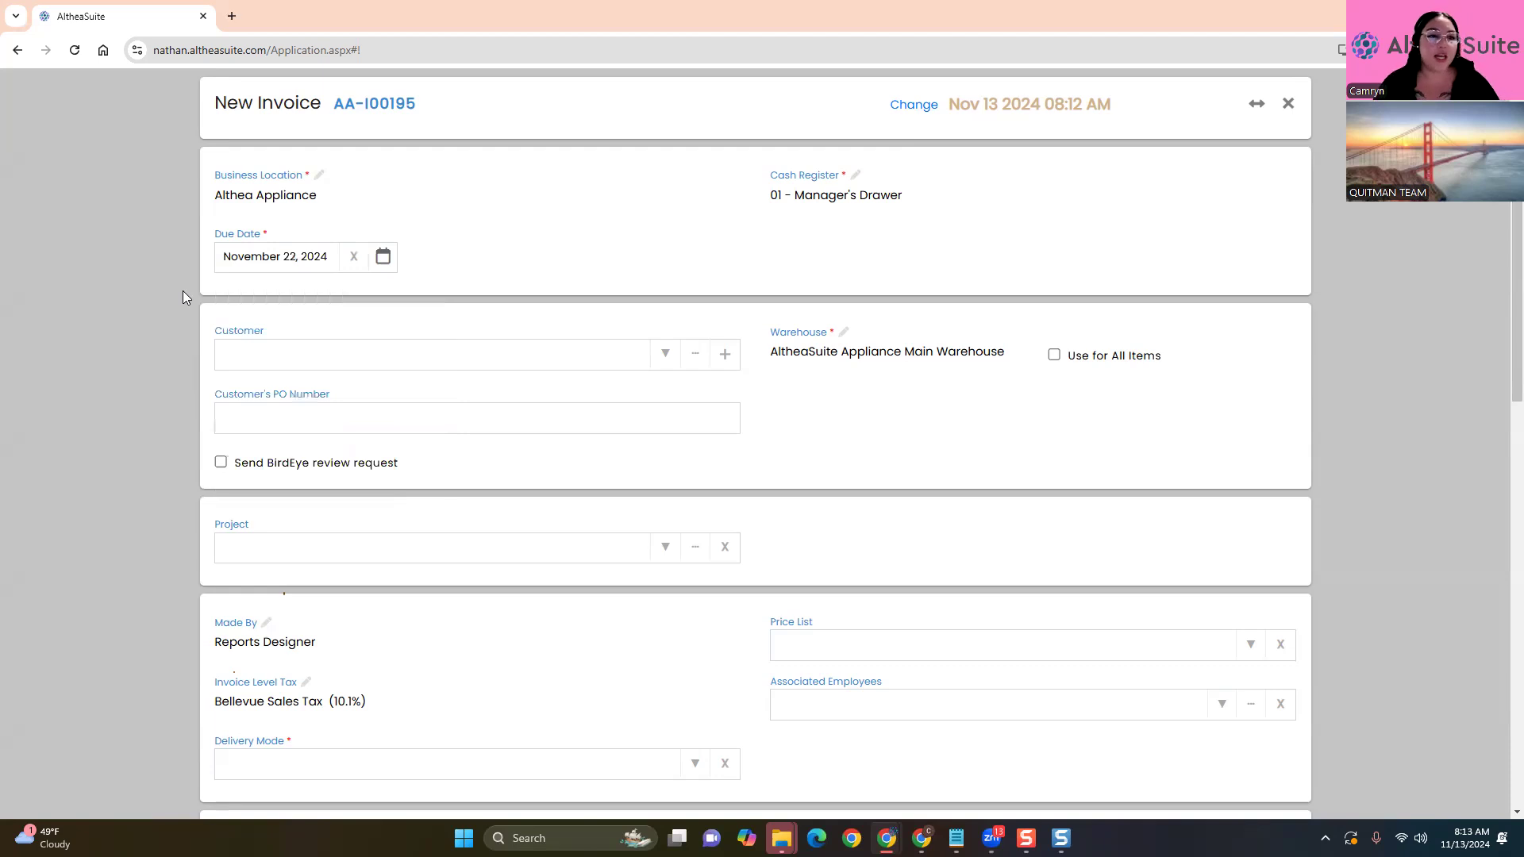
{"action": "left_click", "coordinate": [383, 257]}
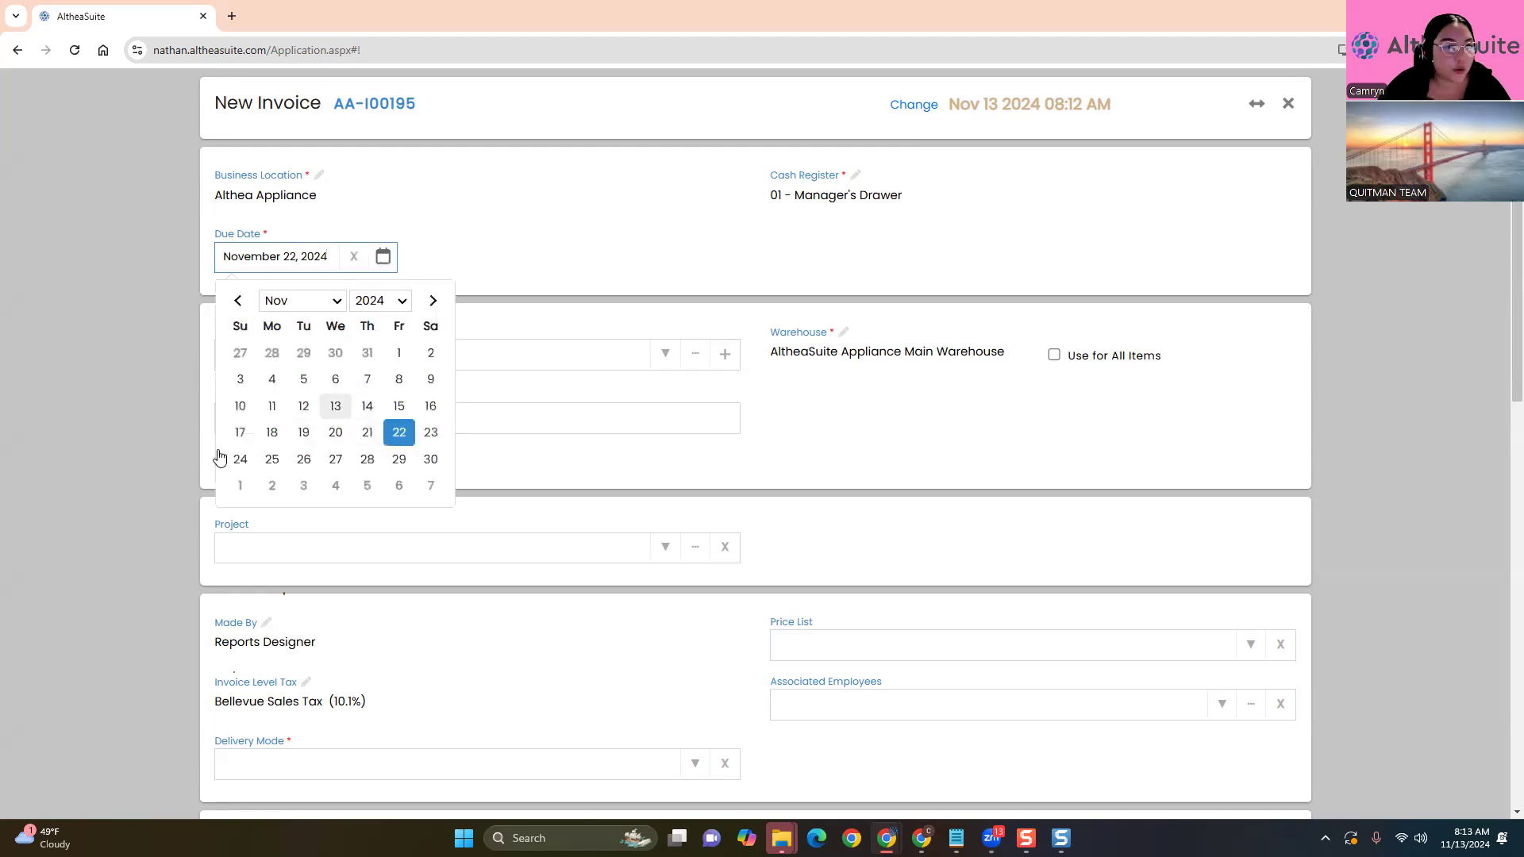
{"action": "left_click", "coordinate": [335, 405]}
{"action": "scroll", "coordinate": [132, 409], "scroll_direction": "down", "scroll_amount": 8}
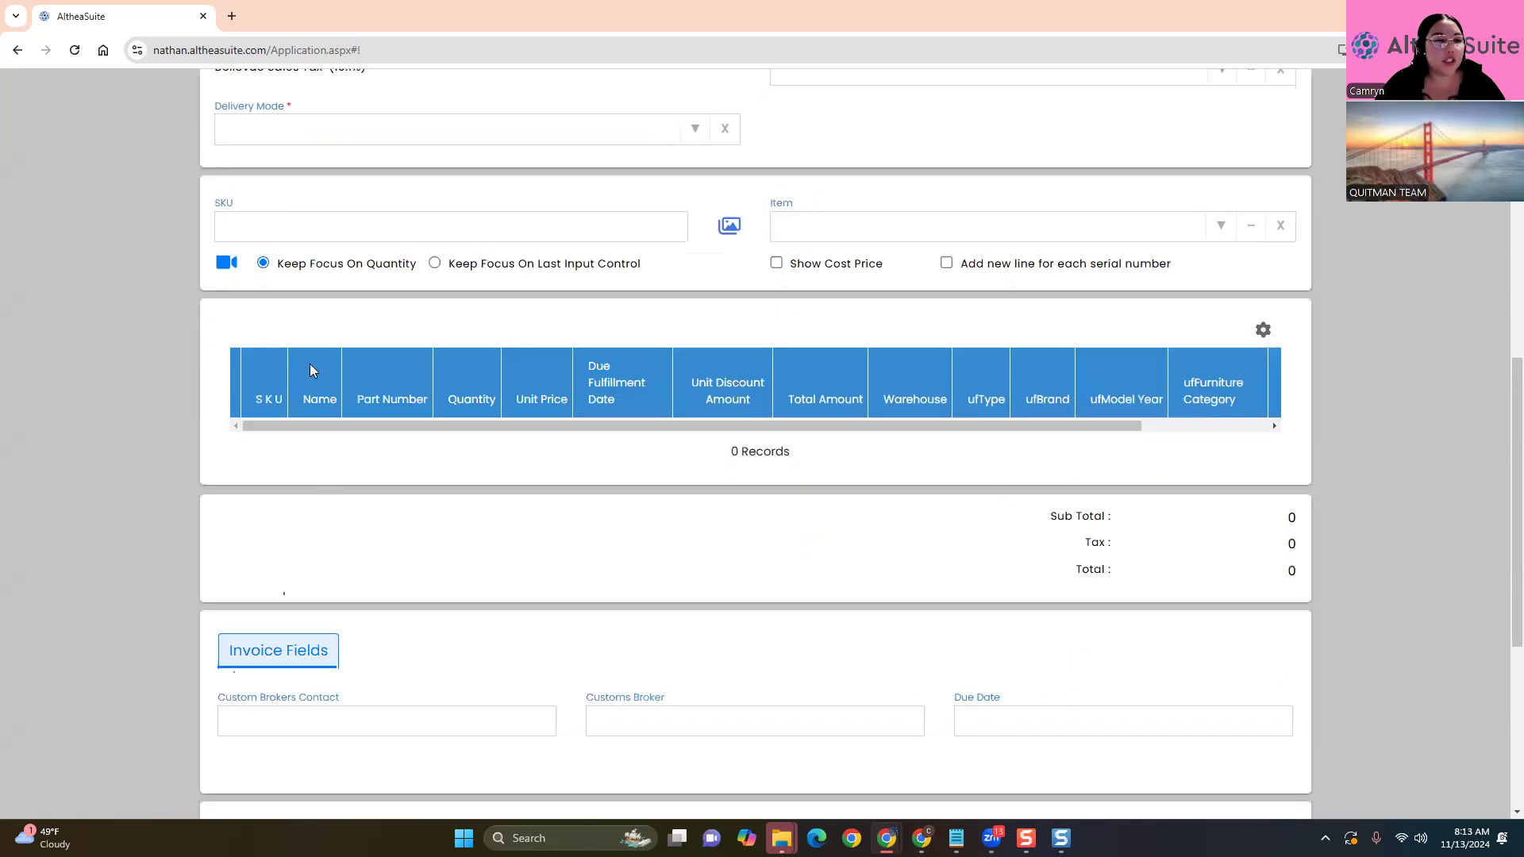
{"action": "scroll", "coordinate": [198, 610], "scroll_direction": "up", "scroll_amount": 10}
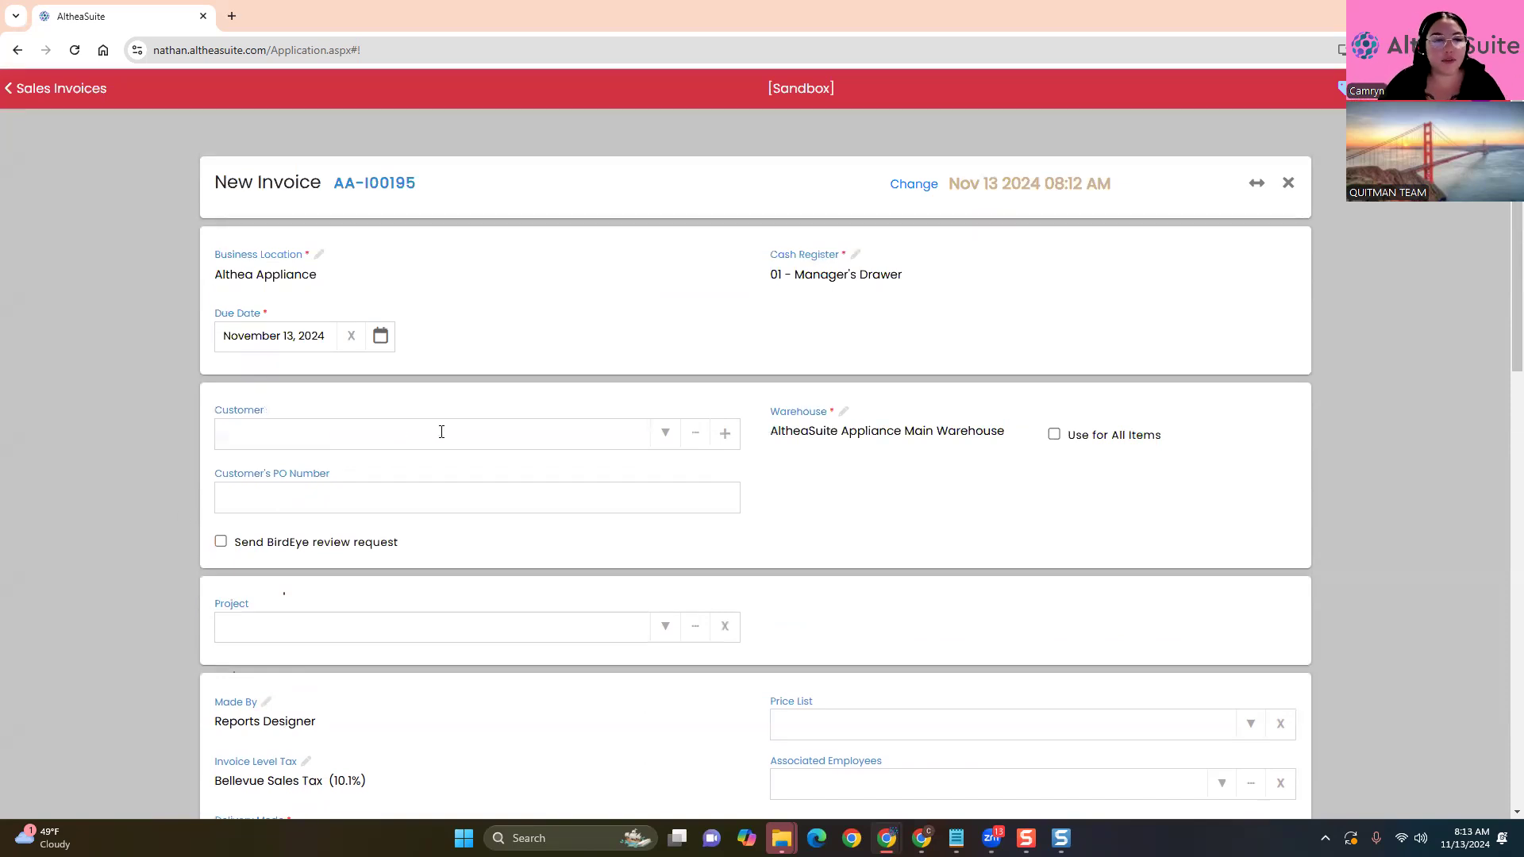
{"action": "scroll", "coordinate": [147, 490], "scroll_direction": "down", "scroll_amount": 3}
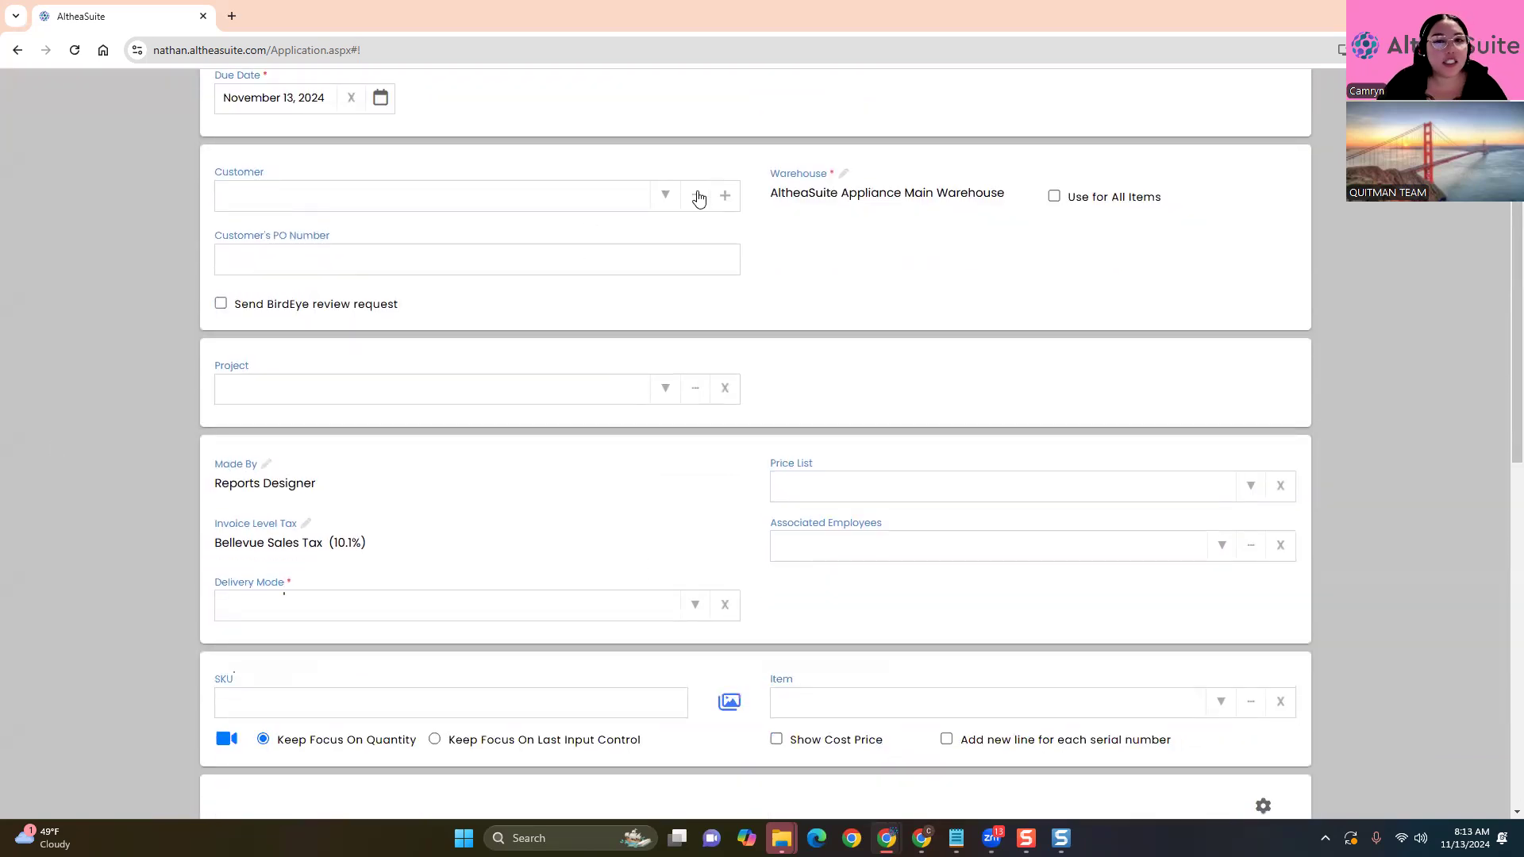
Enter the customer's first and last name in invoice AA-I00195's Customer field
{"action": "left_click", "coordinate": [602, 200]}
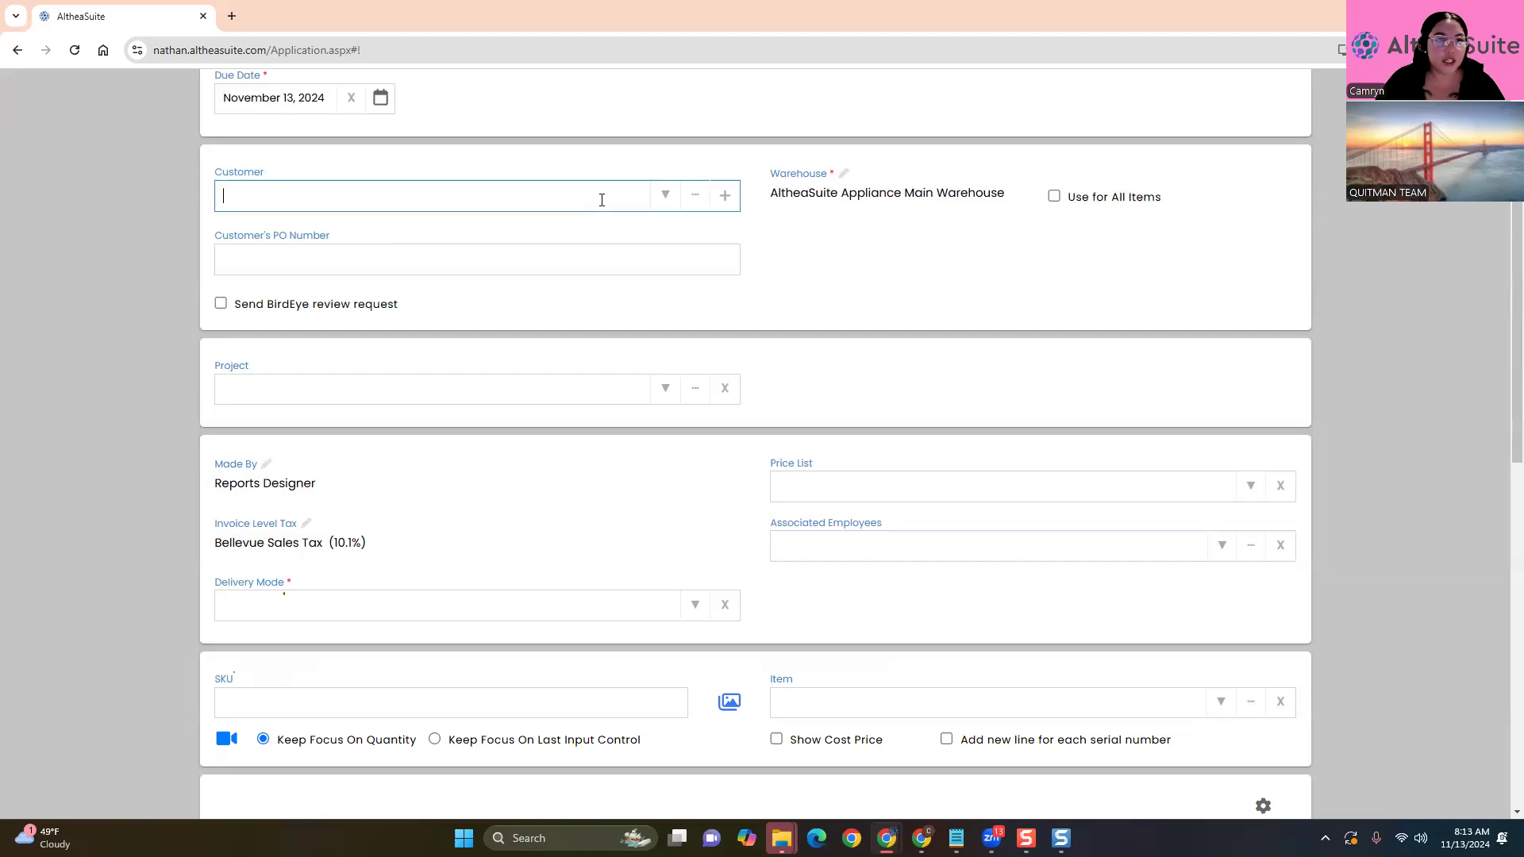
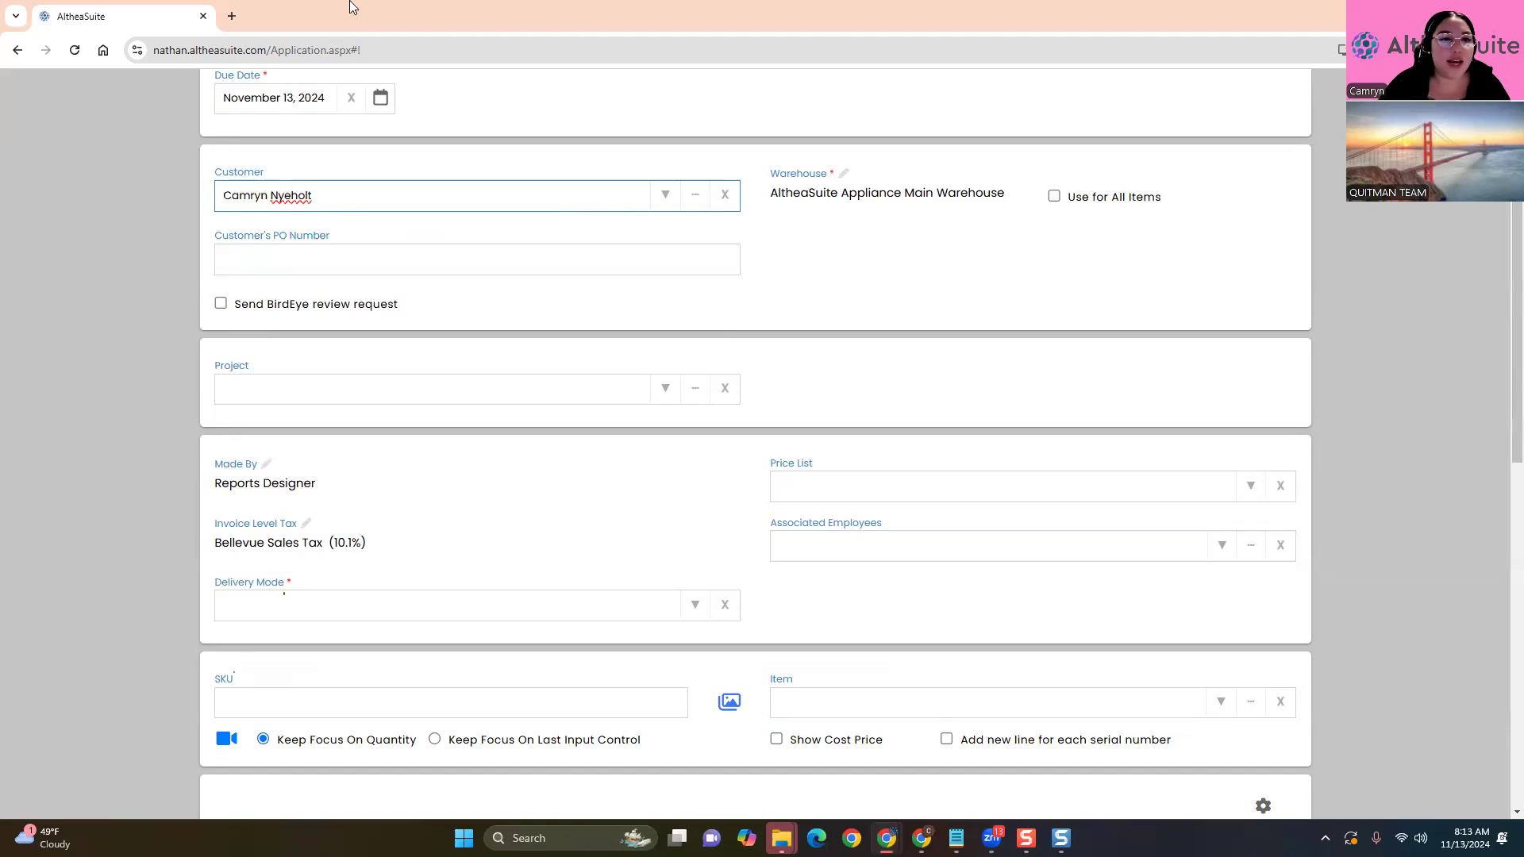
Clear the chosen customer, type a partial different name, and clear that too
{"action": "left_click", "coordinate": [725, 195]}
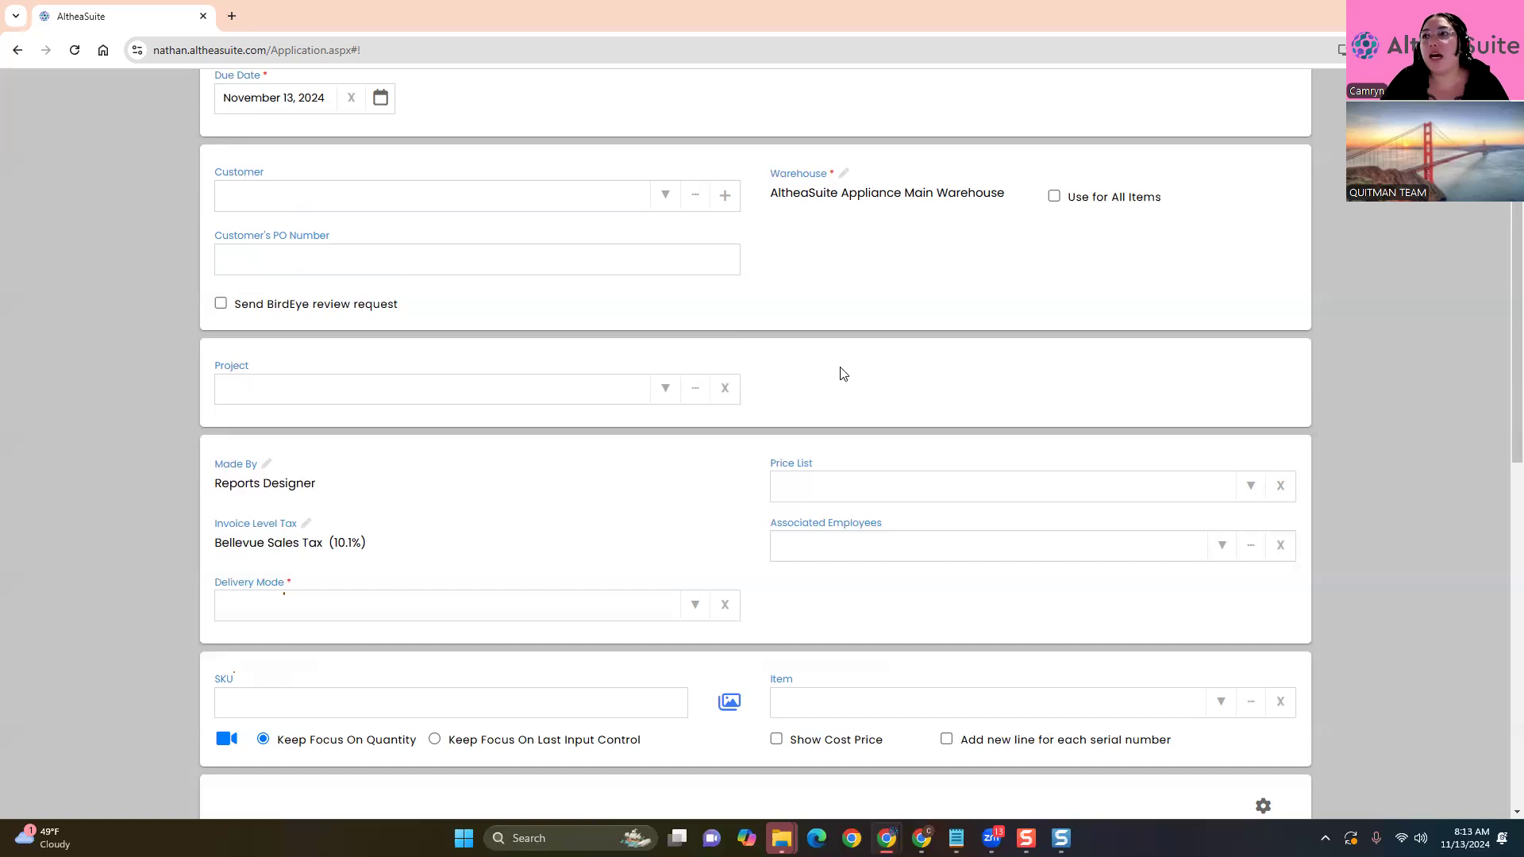
{"action": "left_click", "coordinate": [316, 198]}
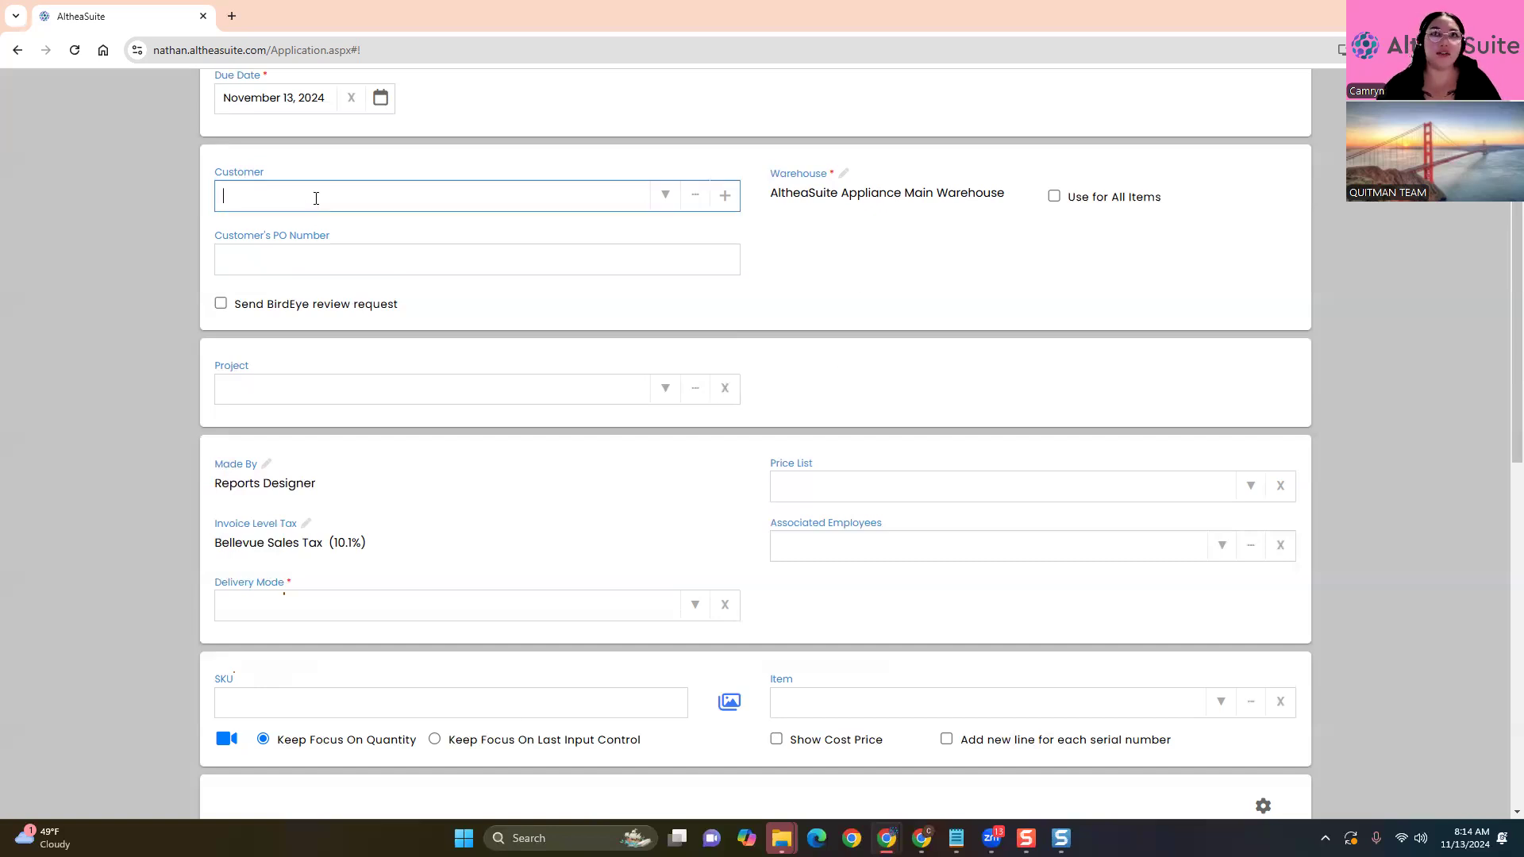
{"action": "type", "text": "Aria"}
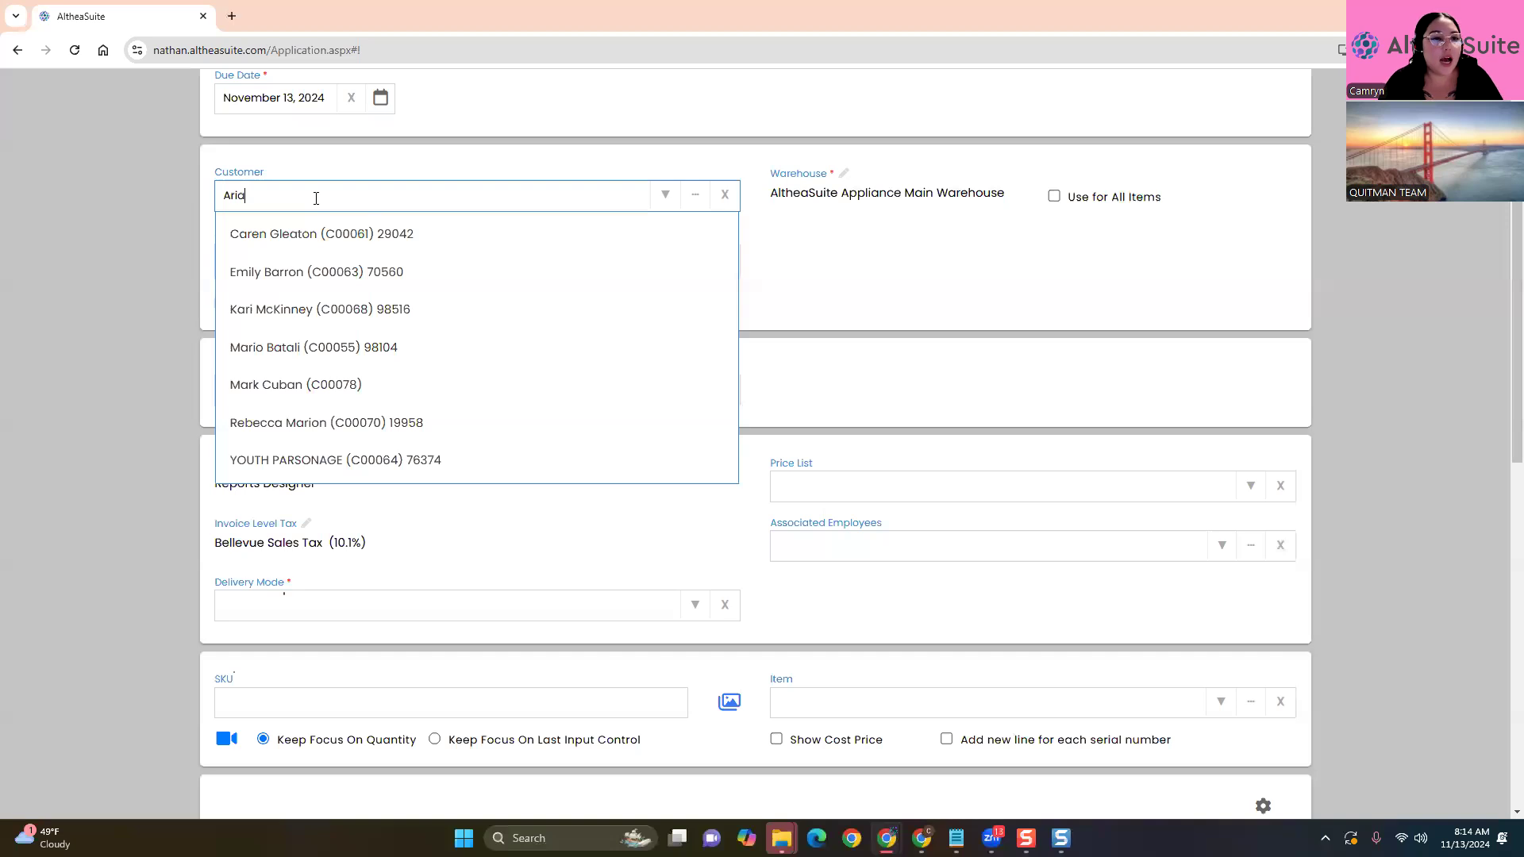
{"action": "type", "text": "an"}
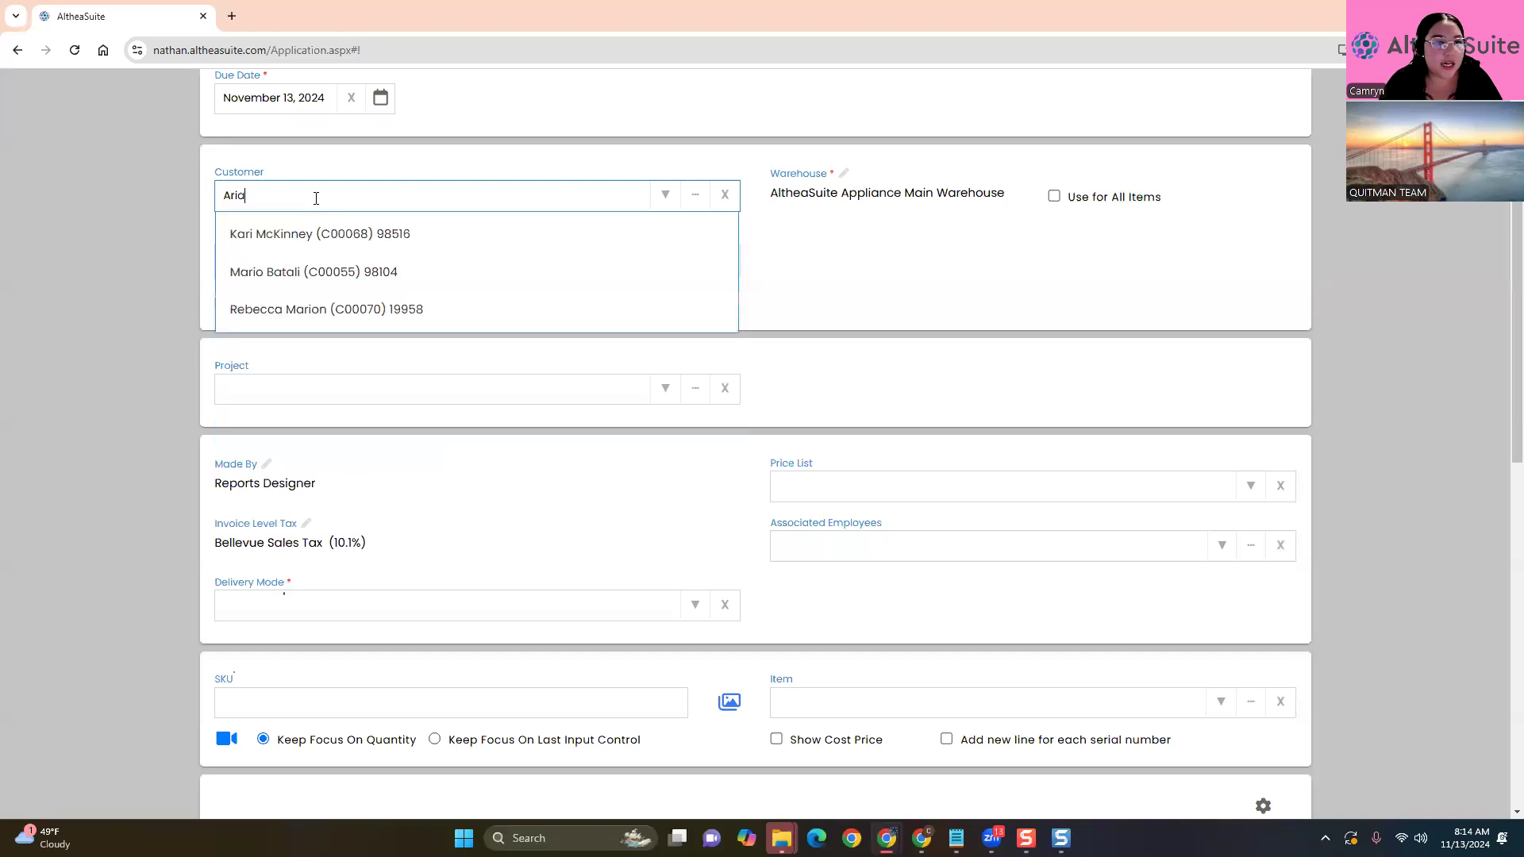
{"action": "type", "text": "a"}
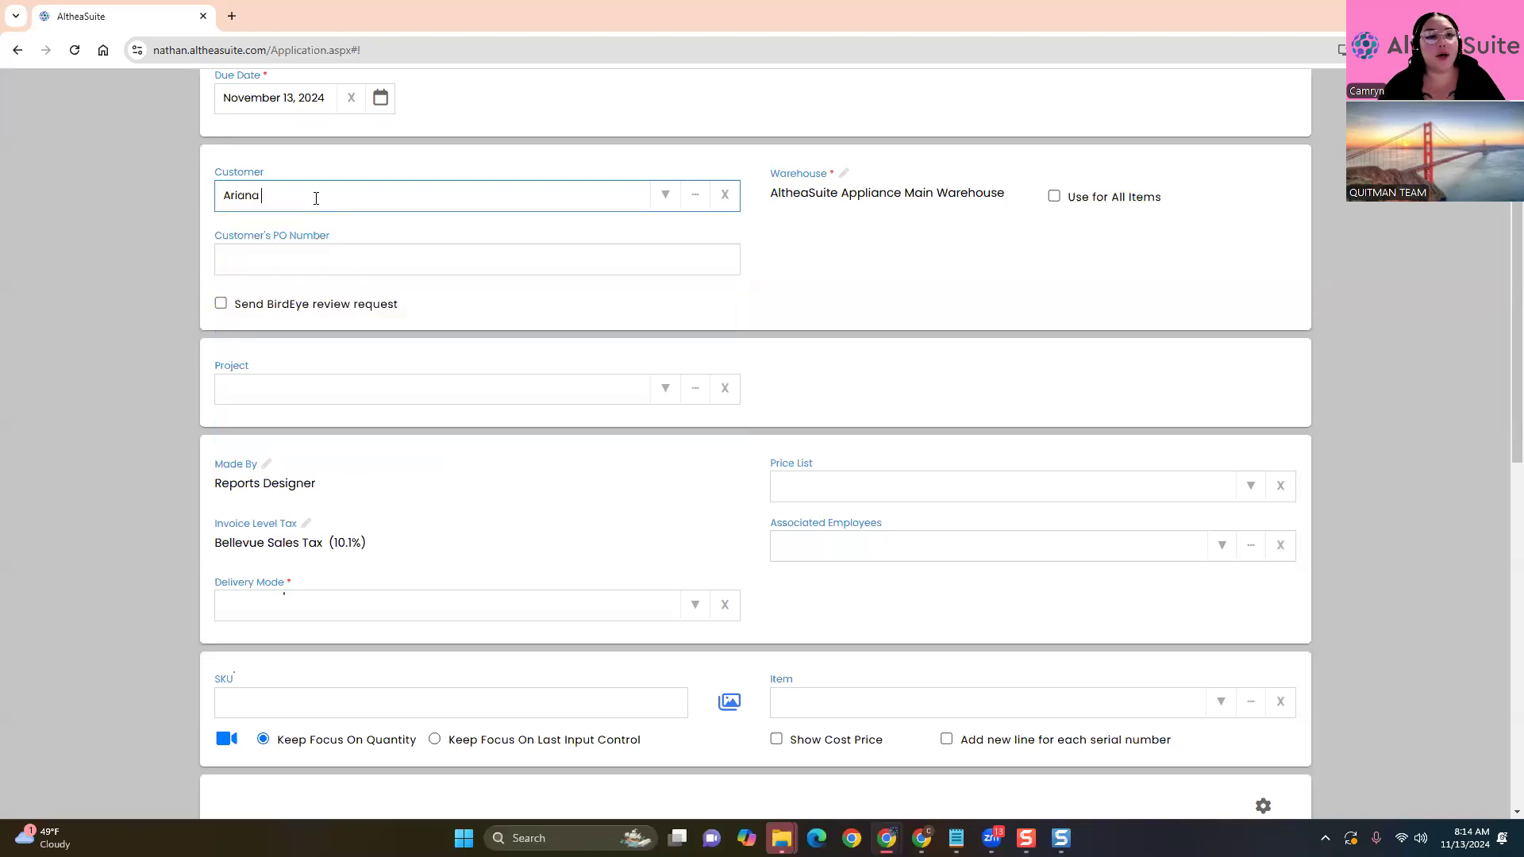
{"action": "left_click", "coordinate": [719, 196]}
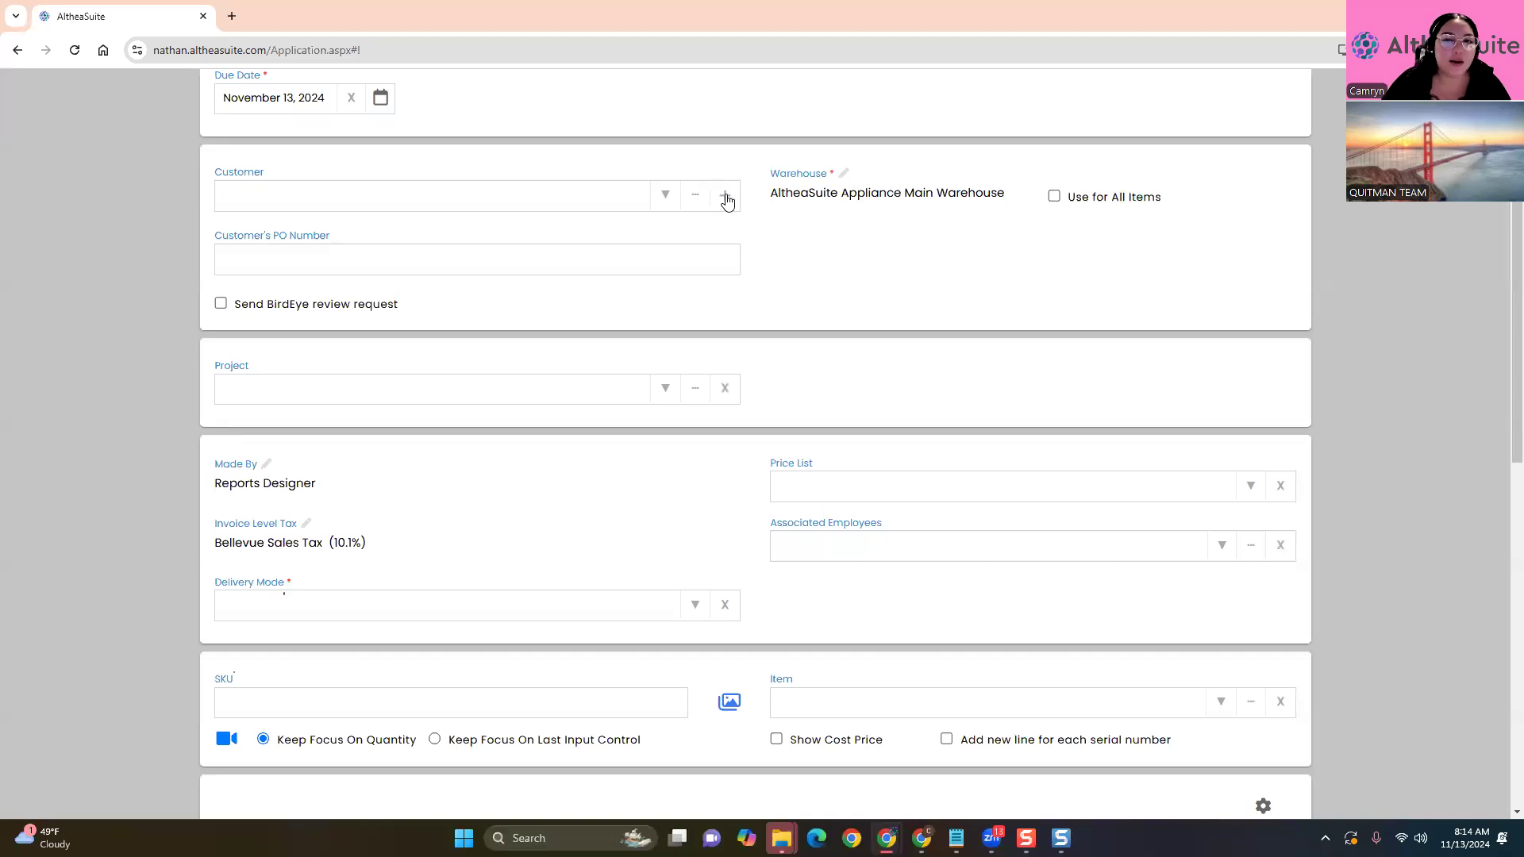
Start a new customer from the invoice and enter the customer's full name
{"action": "left_click", "coordinate": [696, 196]}
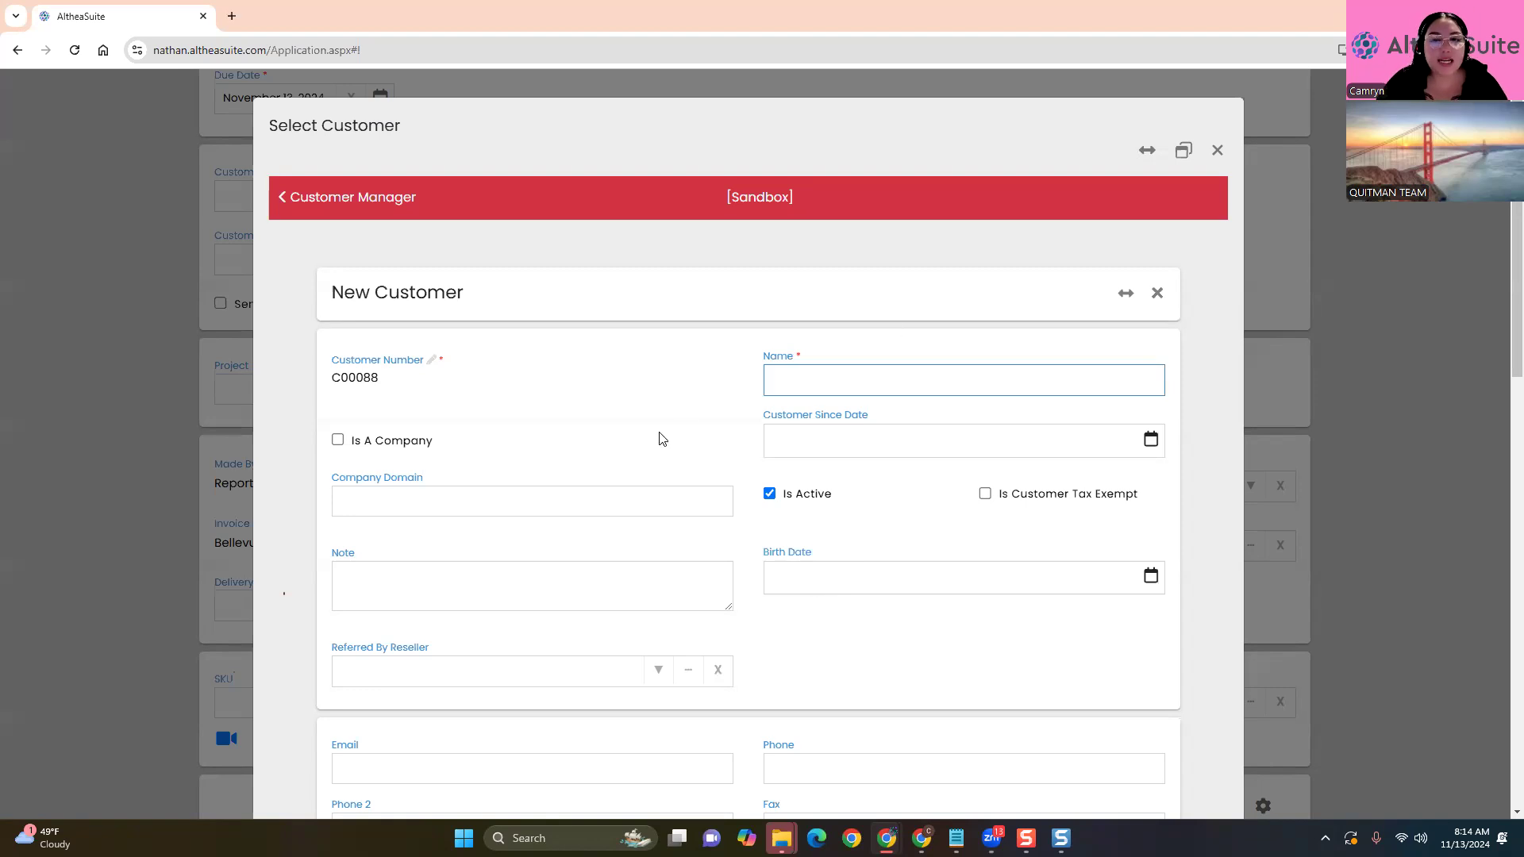
{"action": "type", "text": "Arian"}
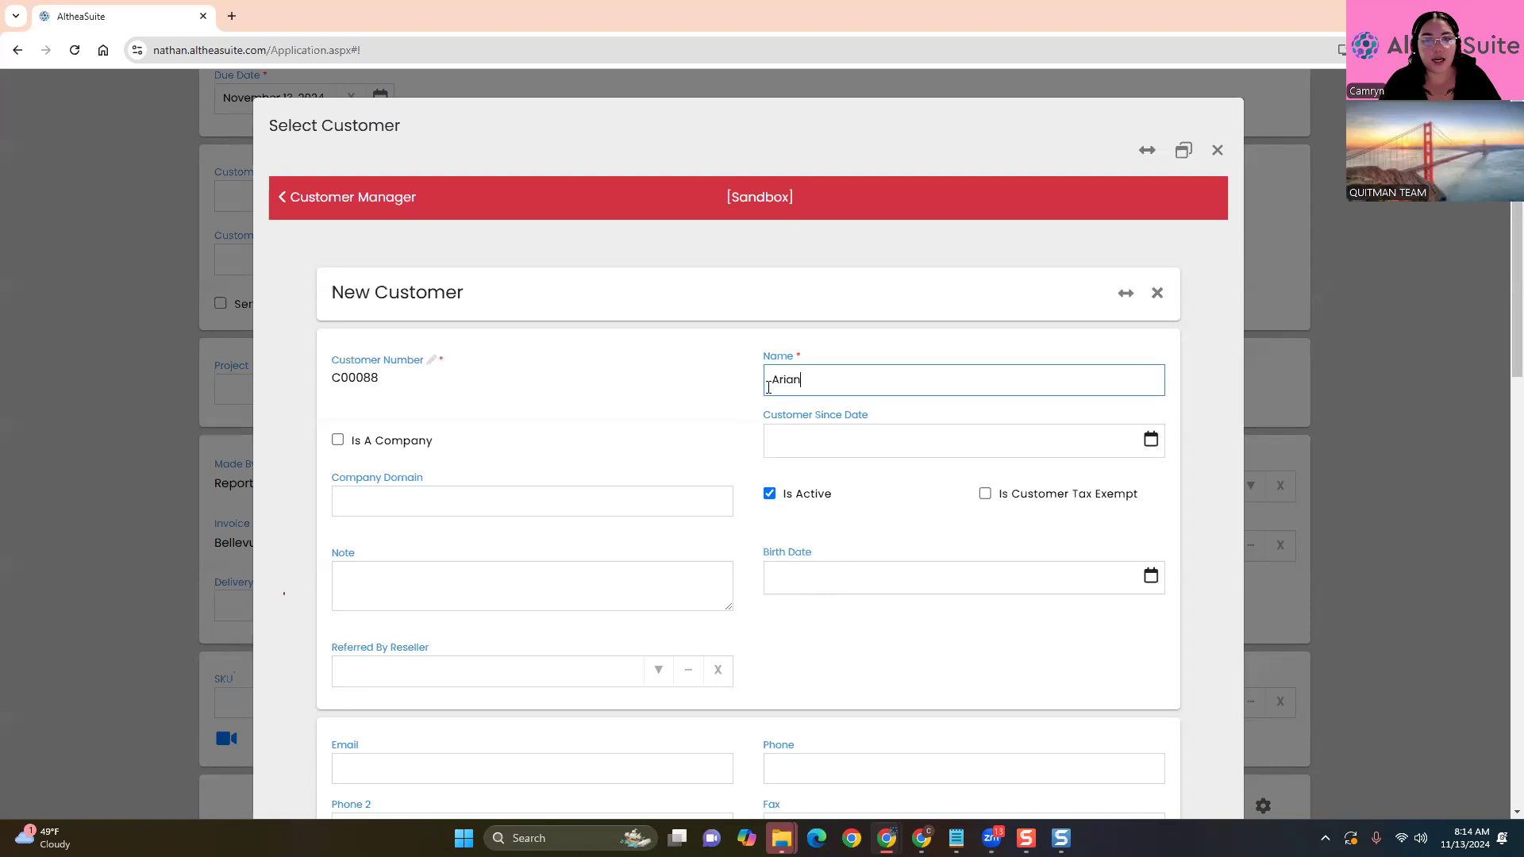
{"action": "type", "text": "a Grande"}
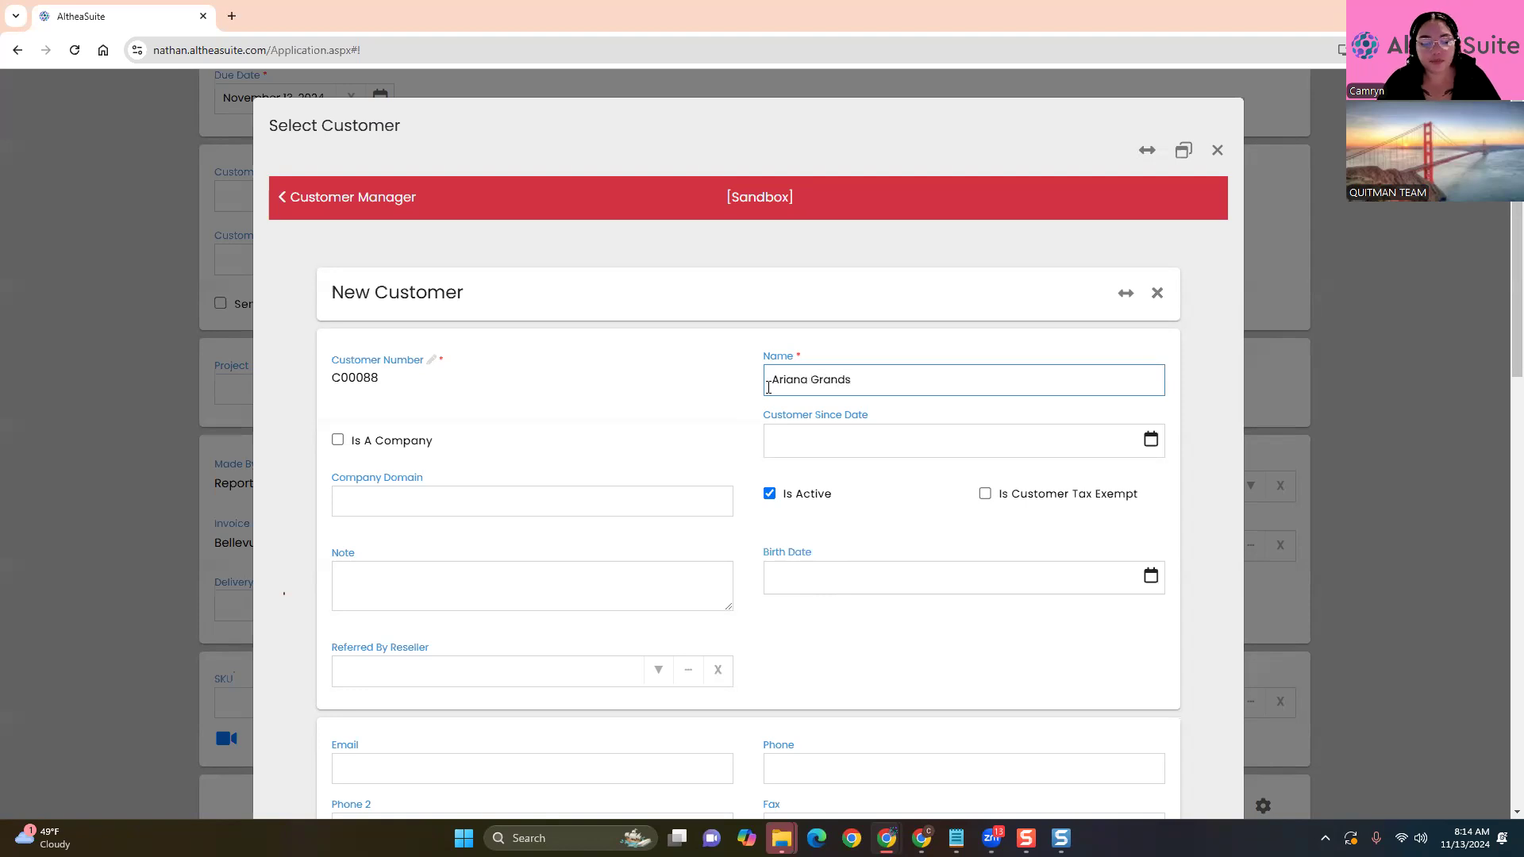
{"action": "left_click", "coordinate": [750, 410]}
Toggle Is A Company and Is Customer Tax Exempt on and back off, leaving both unset
{"action": "scroll", "coordinate": [750, 405], "scroll_direction": "down", "scroll_amount": 1}
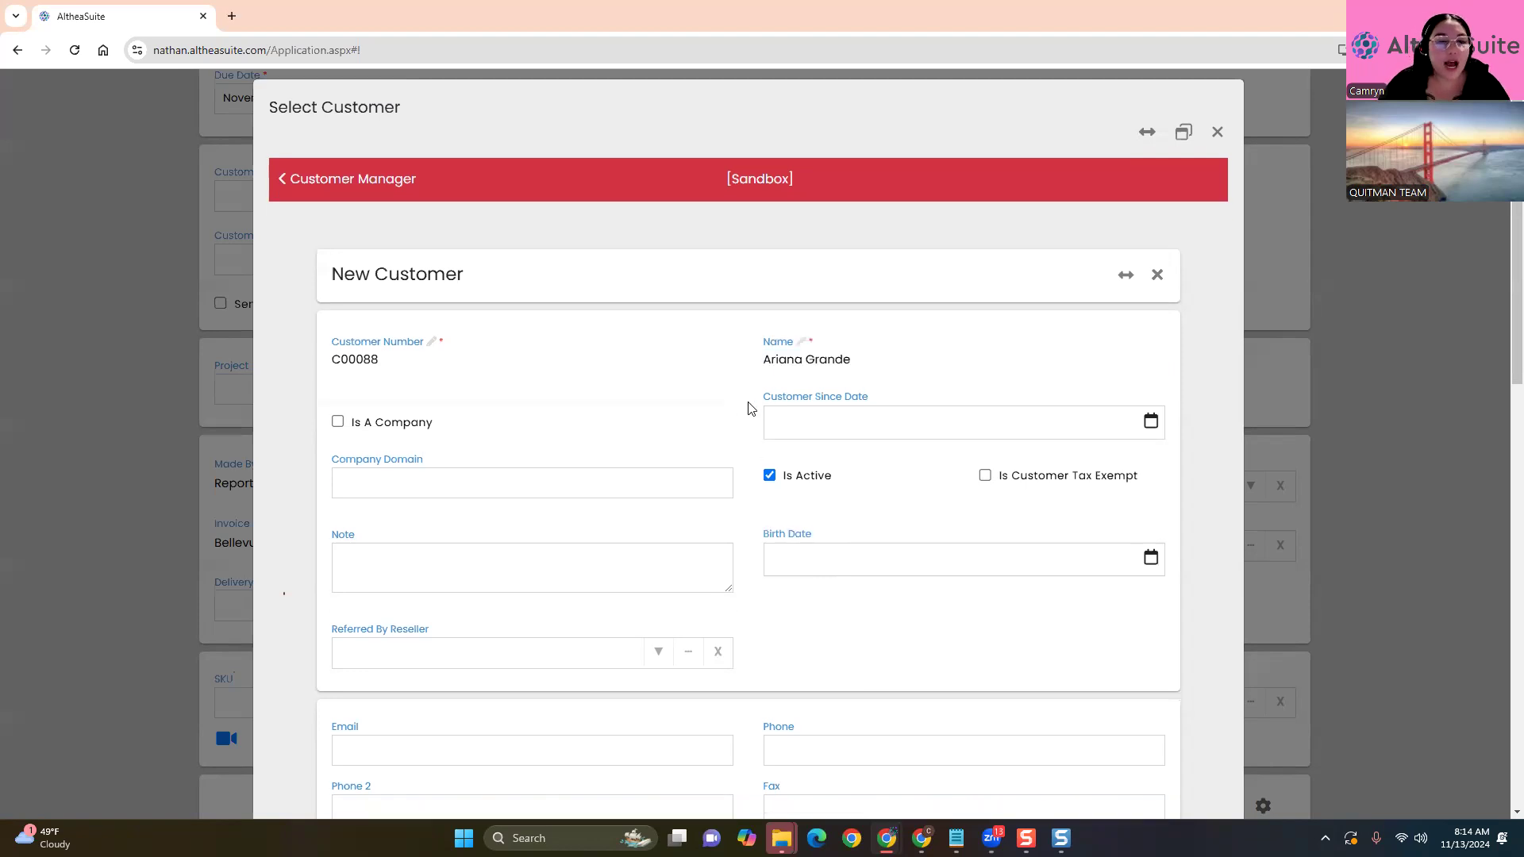
{"action": "left_click", "coordinate": [338, 362]}
{"action": "left_click", "coordinate": [338, 362]}
{"action": "scroll", "coordinate": [318, 609], "scroll_direction": "down", "scroll_amount": 2}
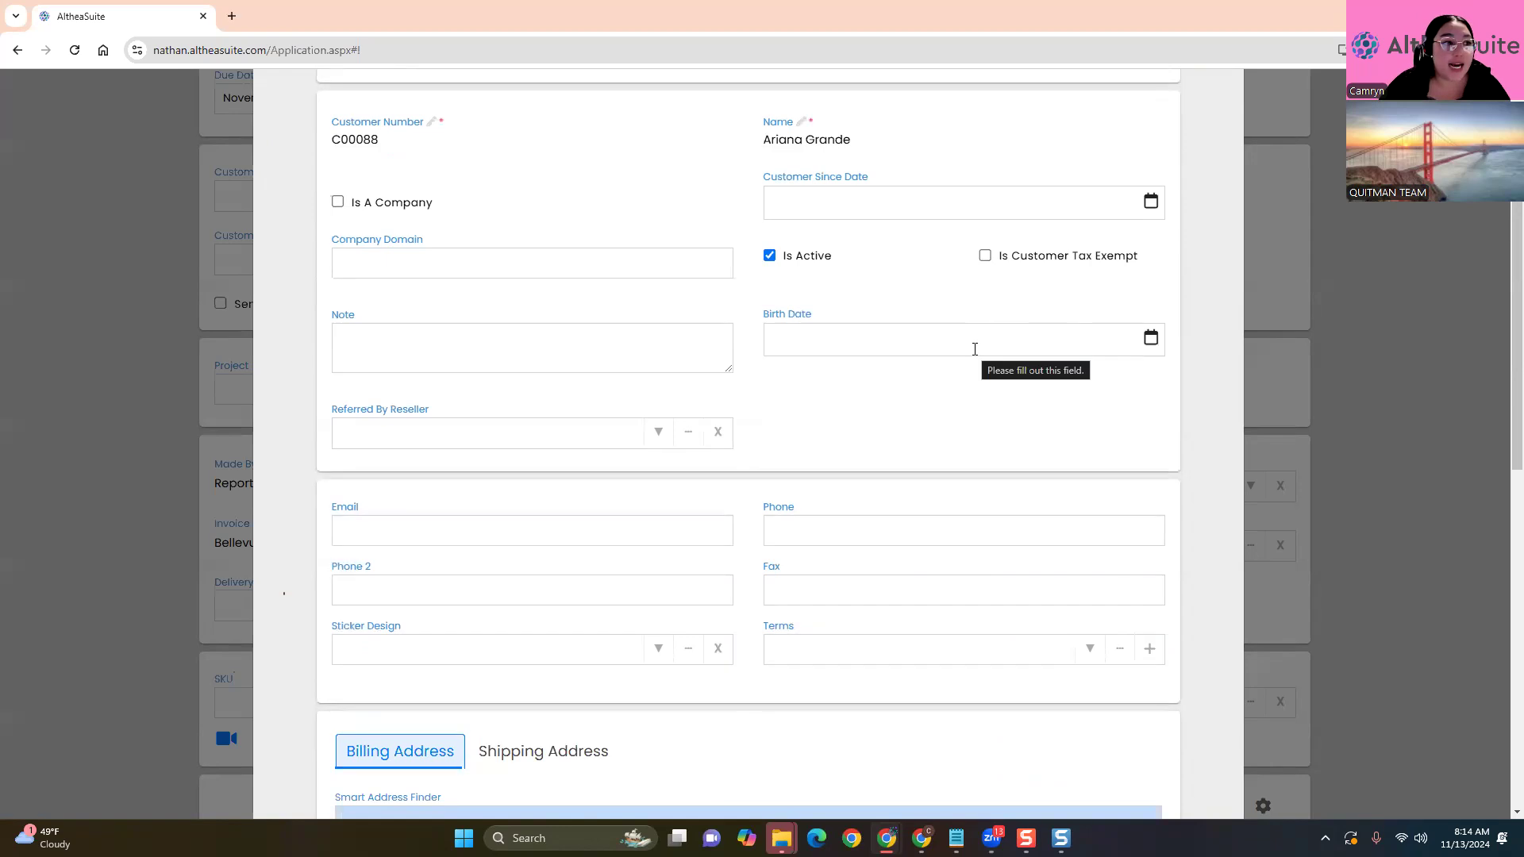
{"action": "left_click", "coordinate": [985, 255]}
{"action": "left_click", "coordinate": [1086, 346]}
{"action": "left_click", "coordinate": [1047, 329]}
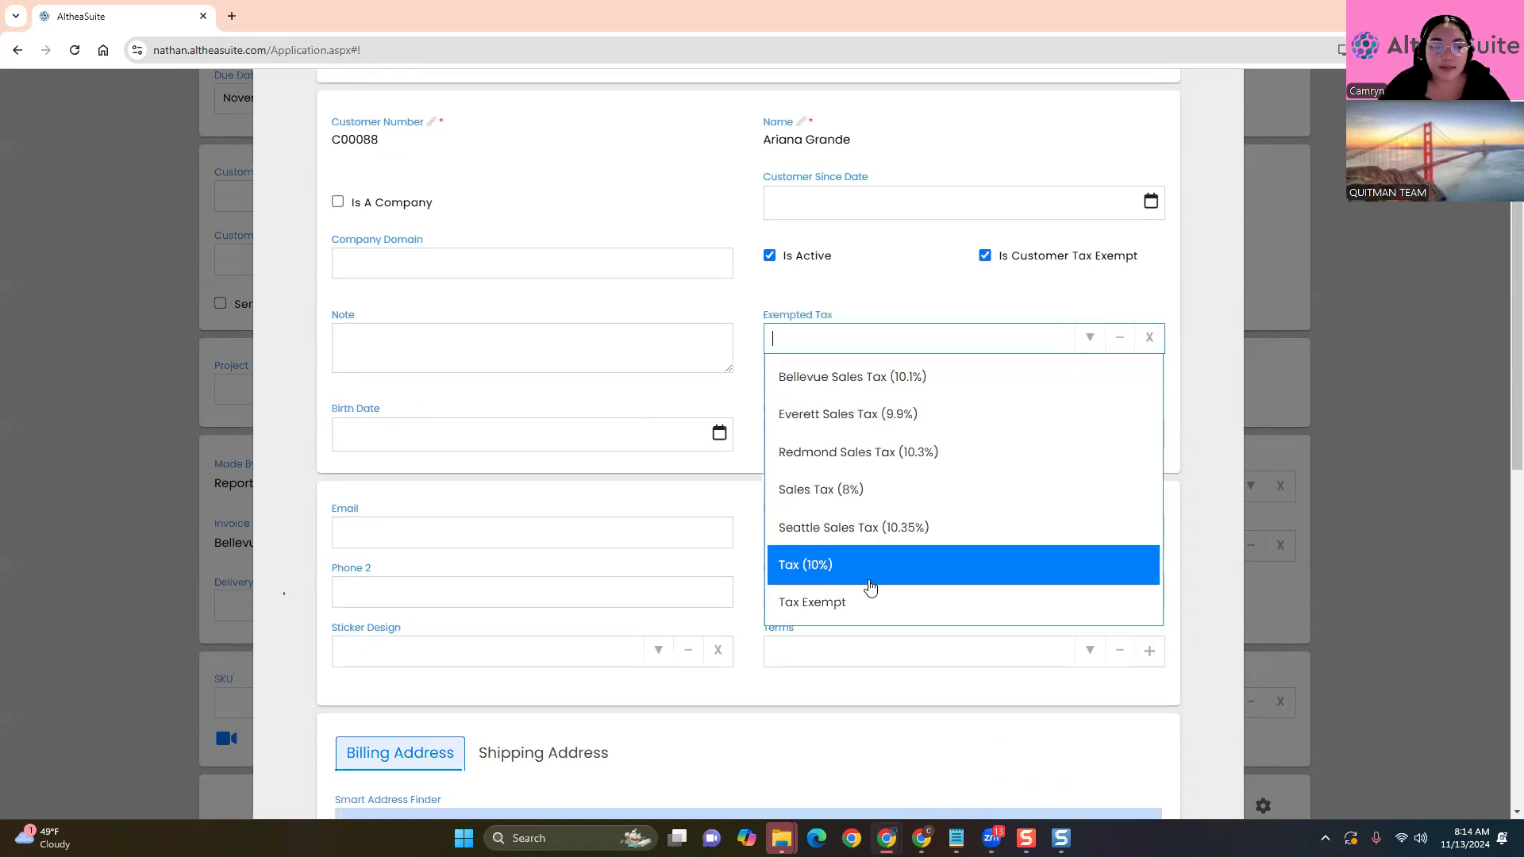
{"action": "left_click", "coordinate": [985, 256]}
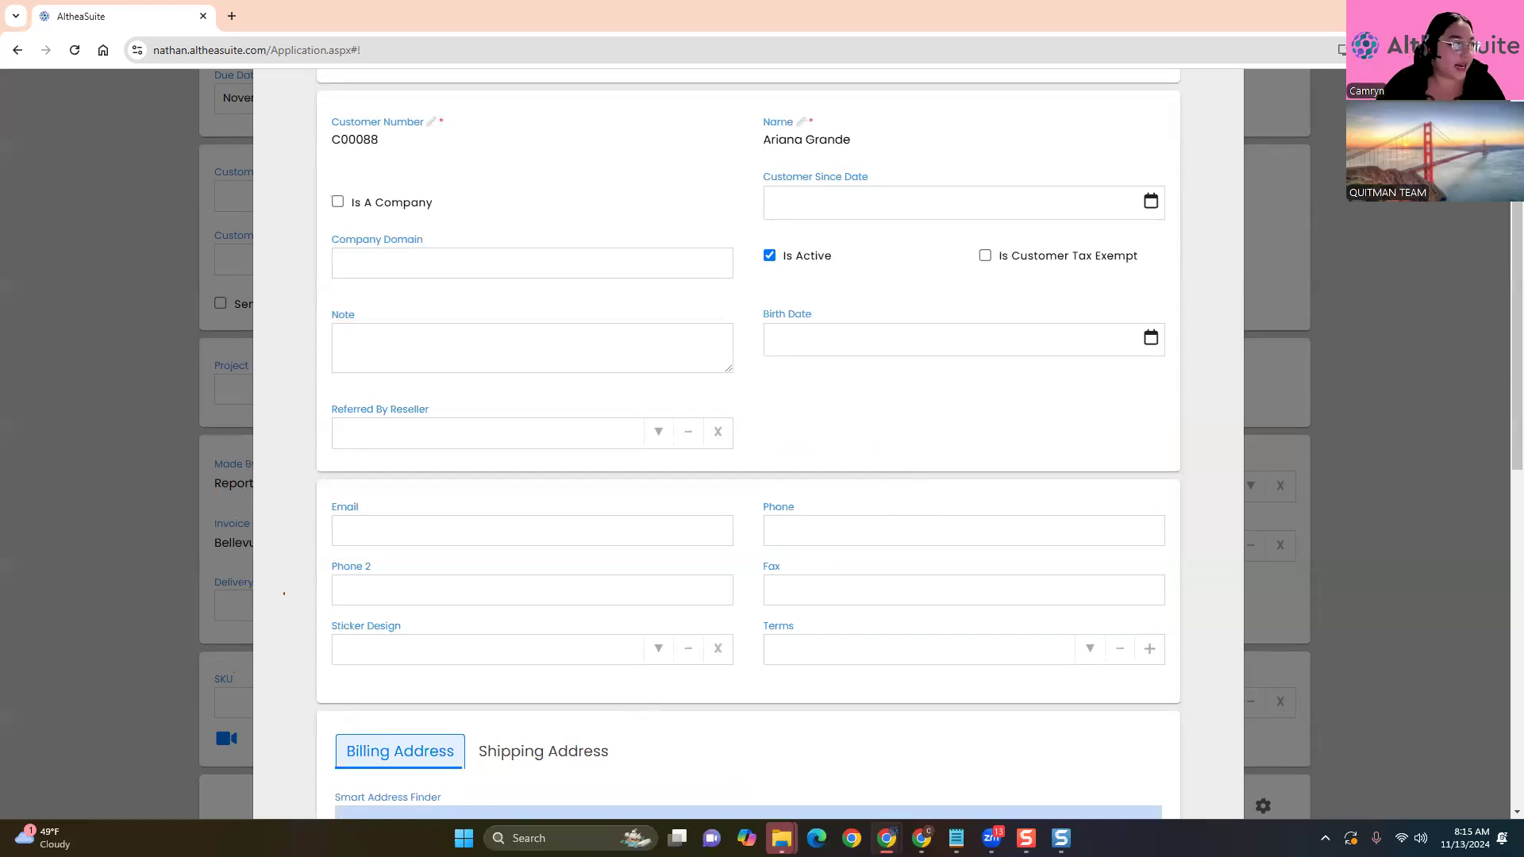
{"action": "scroll", "coordinate": [984, 457], "scroll_direction": "down", "scroll_amount": 10}
{"action": "scroll", "coordinate": [925, 581], "scroll_direction": "up", "scroll_amount": 10}
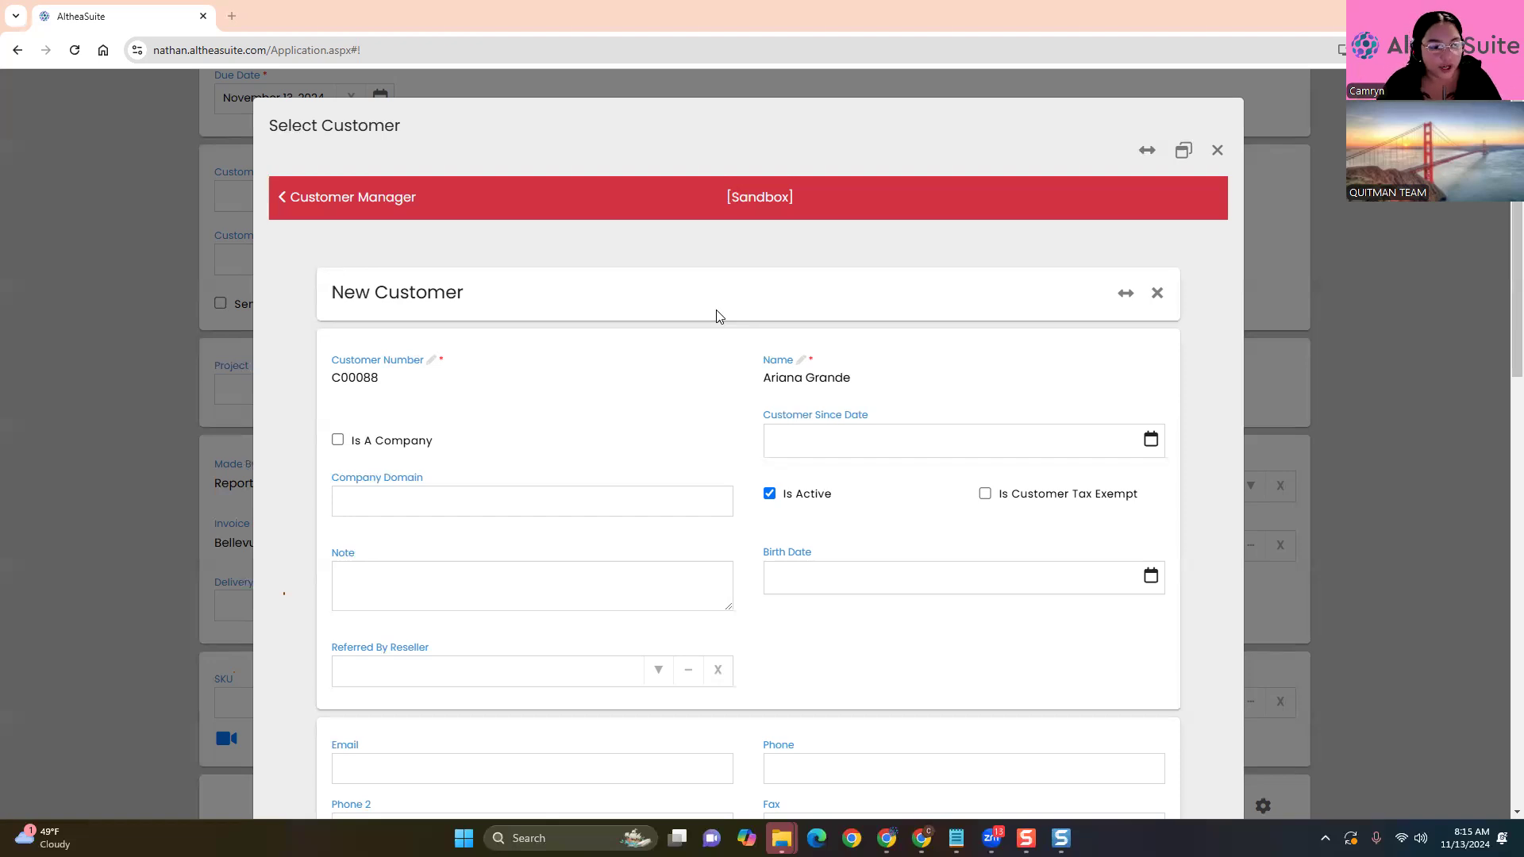
Try creating the customer with Customer Number cleared, then dismiss the required-fields warning
{"action": "left_click", "coordinate": [408, 379]}
{"action": "key", "text": "BackSpace"}
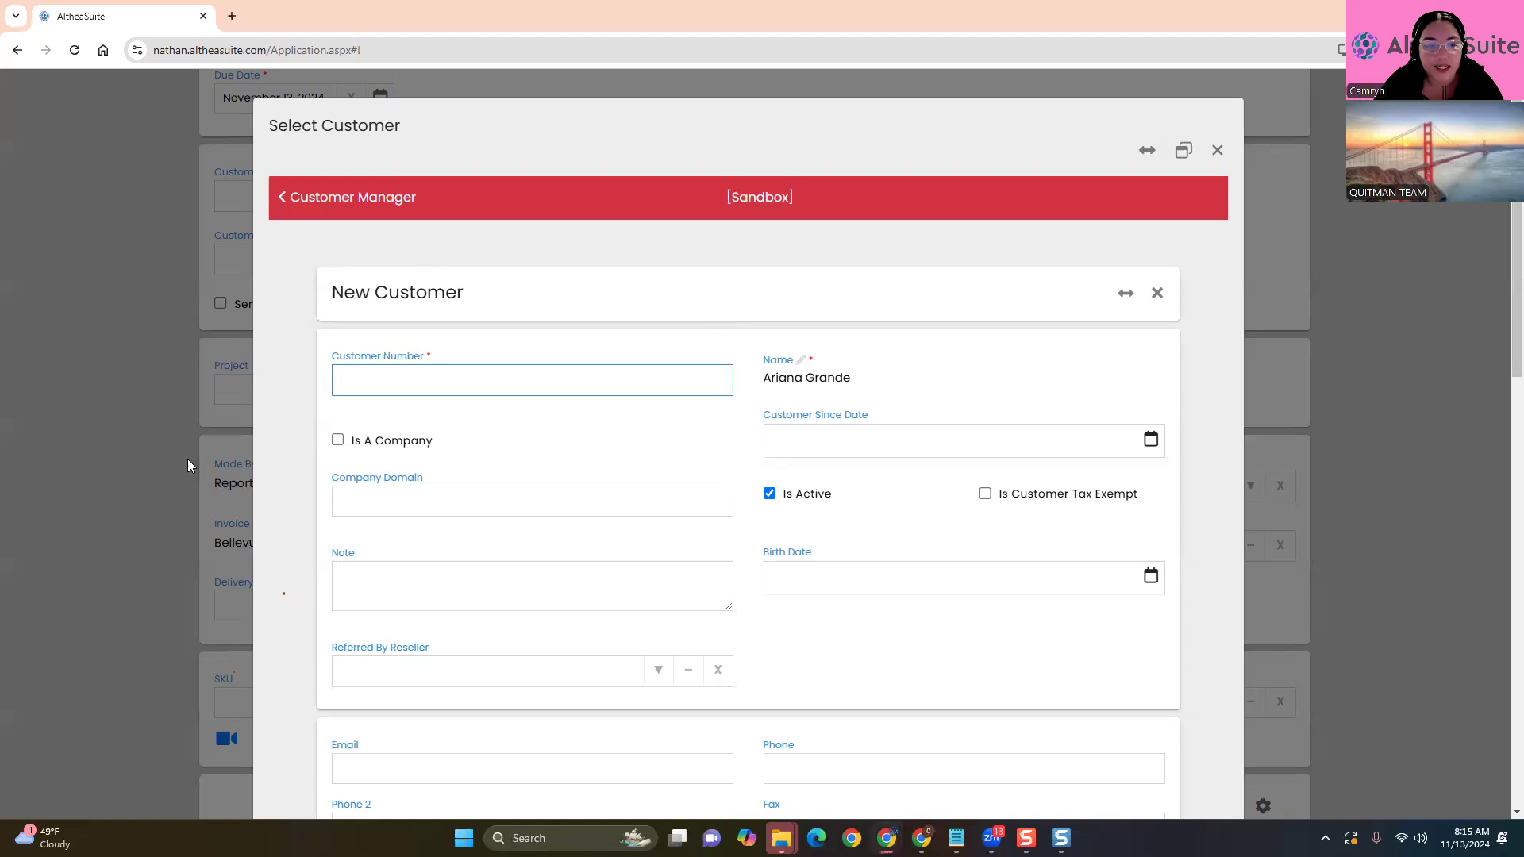
{"action": "scroll", "coordinate": [298, 500], "scroll_direction": "down", "scroll_amount": 12}
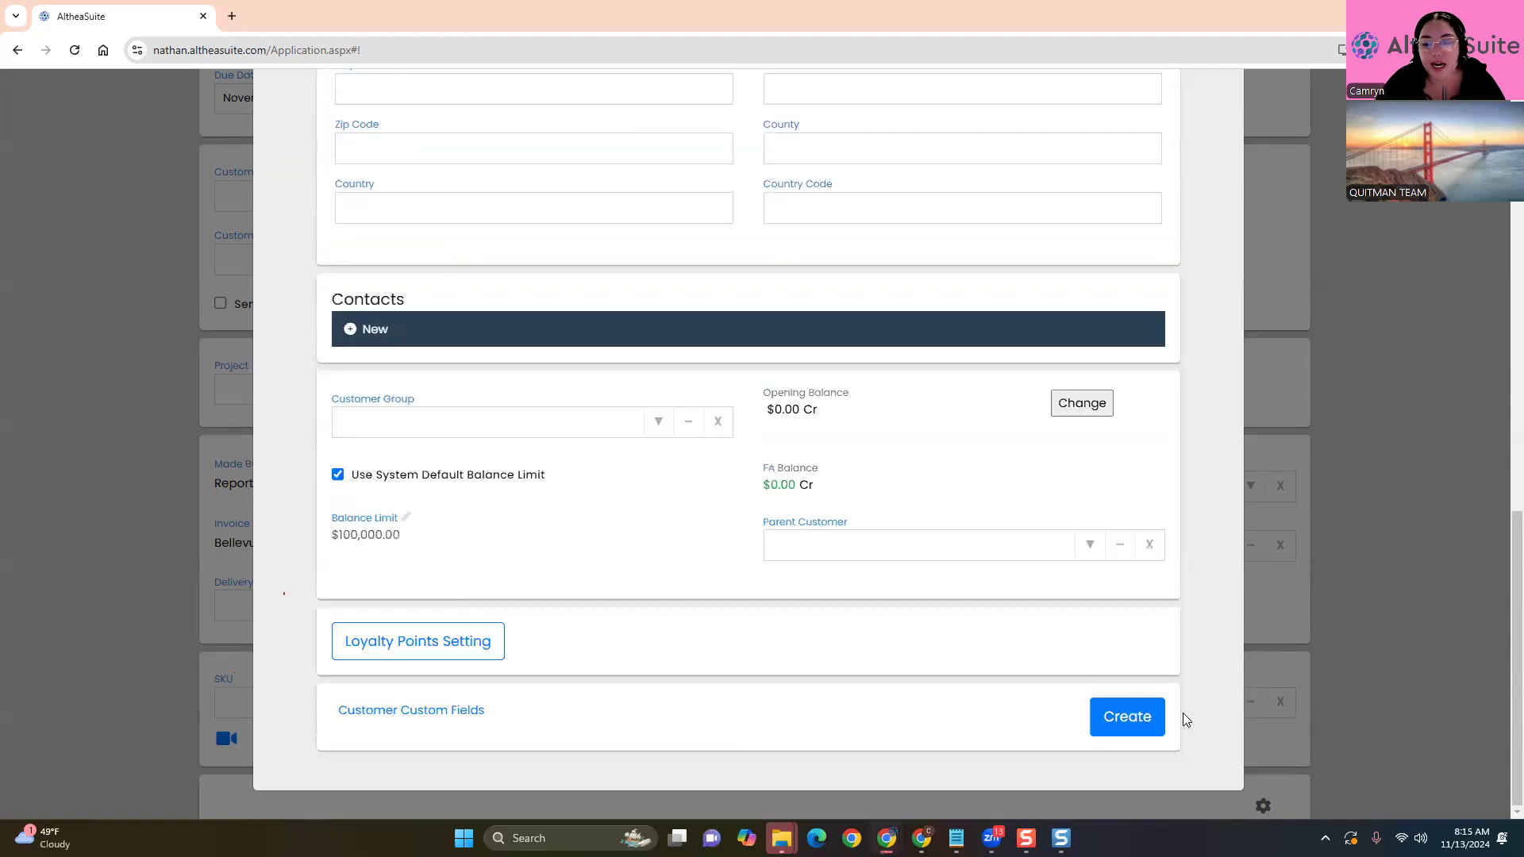
{"action": "left_click", "coordinate": [1141, 722]}
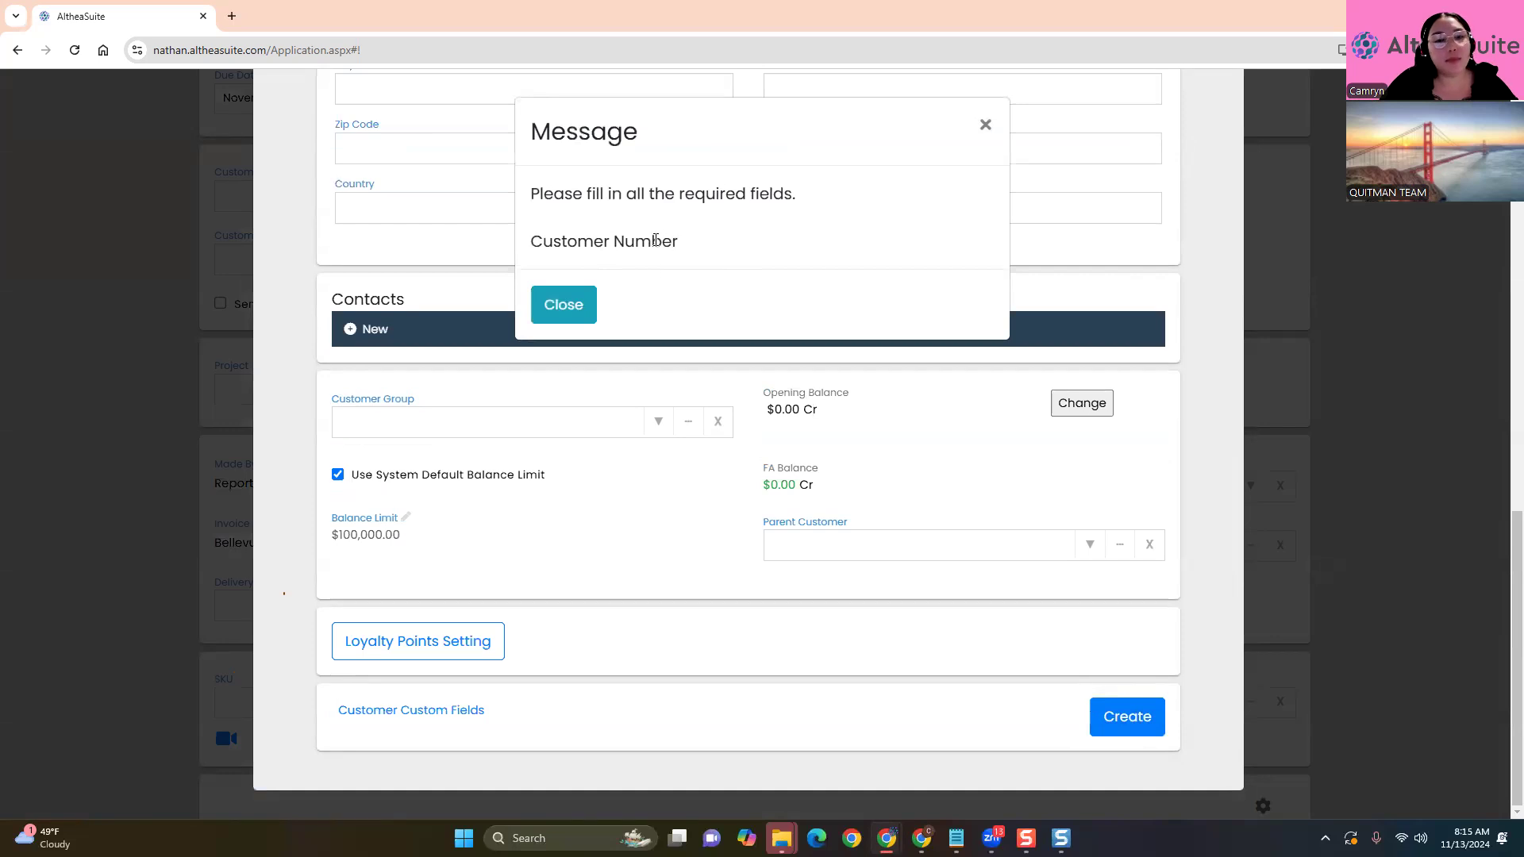
{"action": "double_click", "coordinate": [609, 244]}
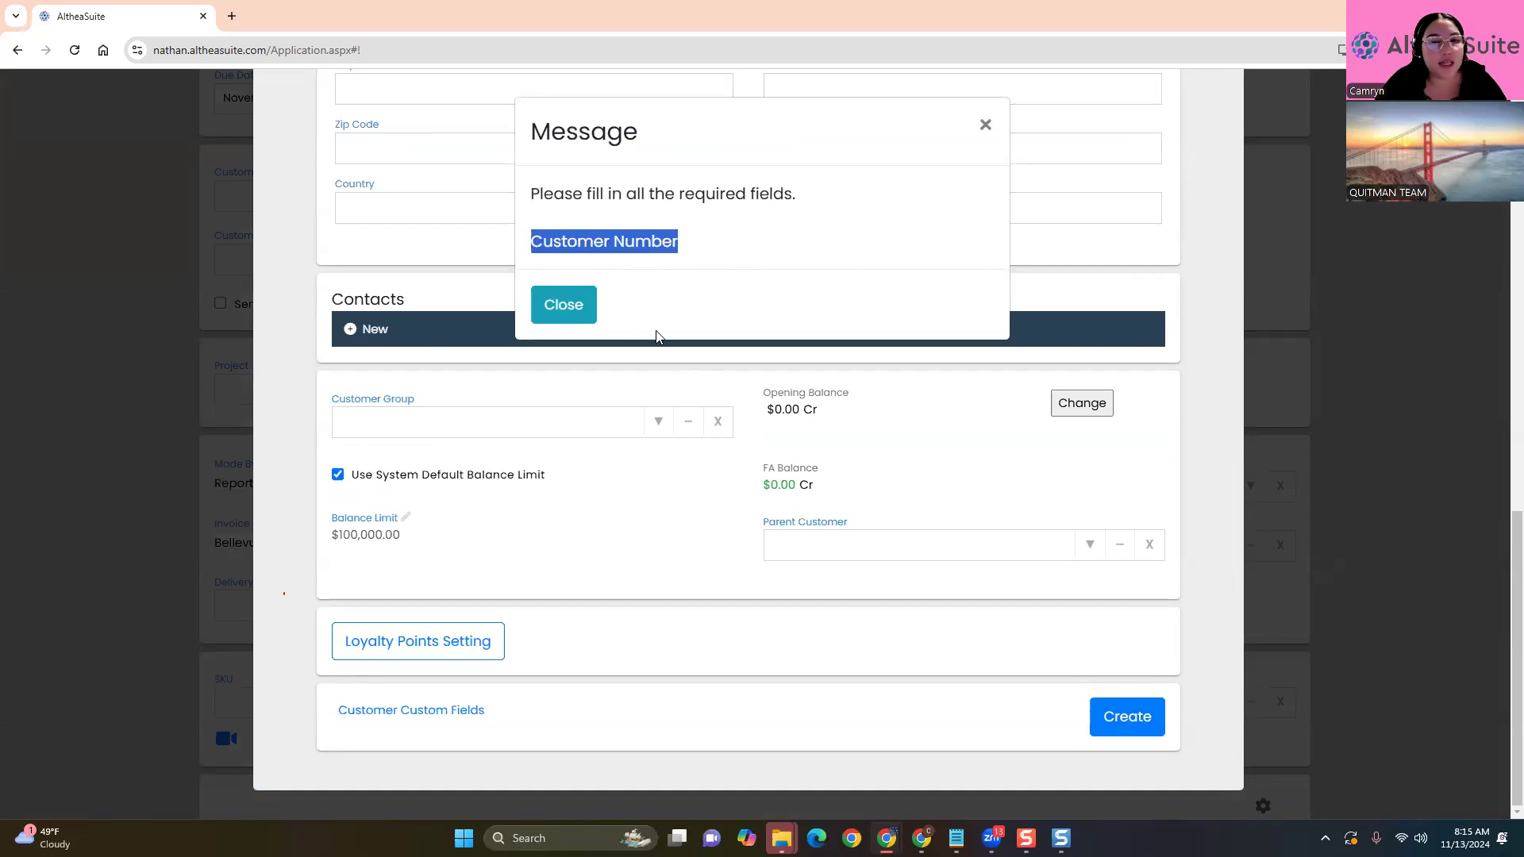
{"action": "left_click", "coordinate": [571, 305]}
{"action": "scroll", "coordinate": [664, 450], "scroll_direction": "up", "scroll_amount": 3}
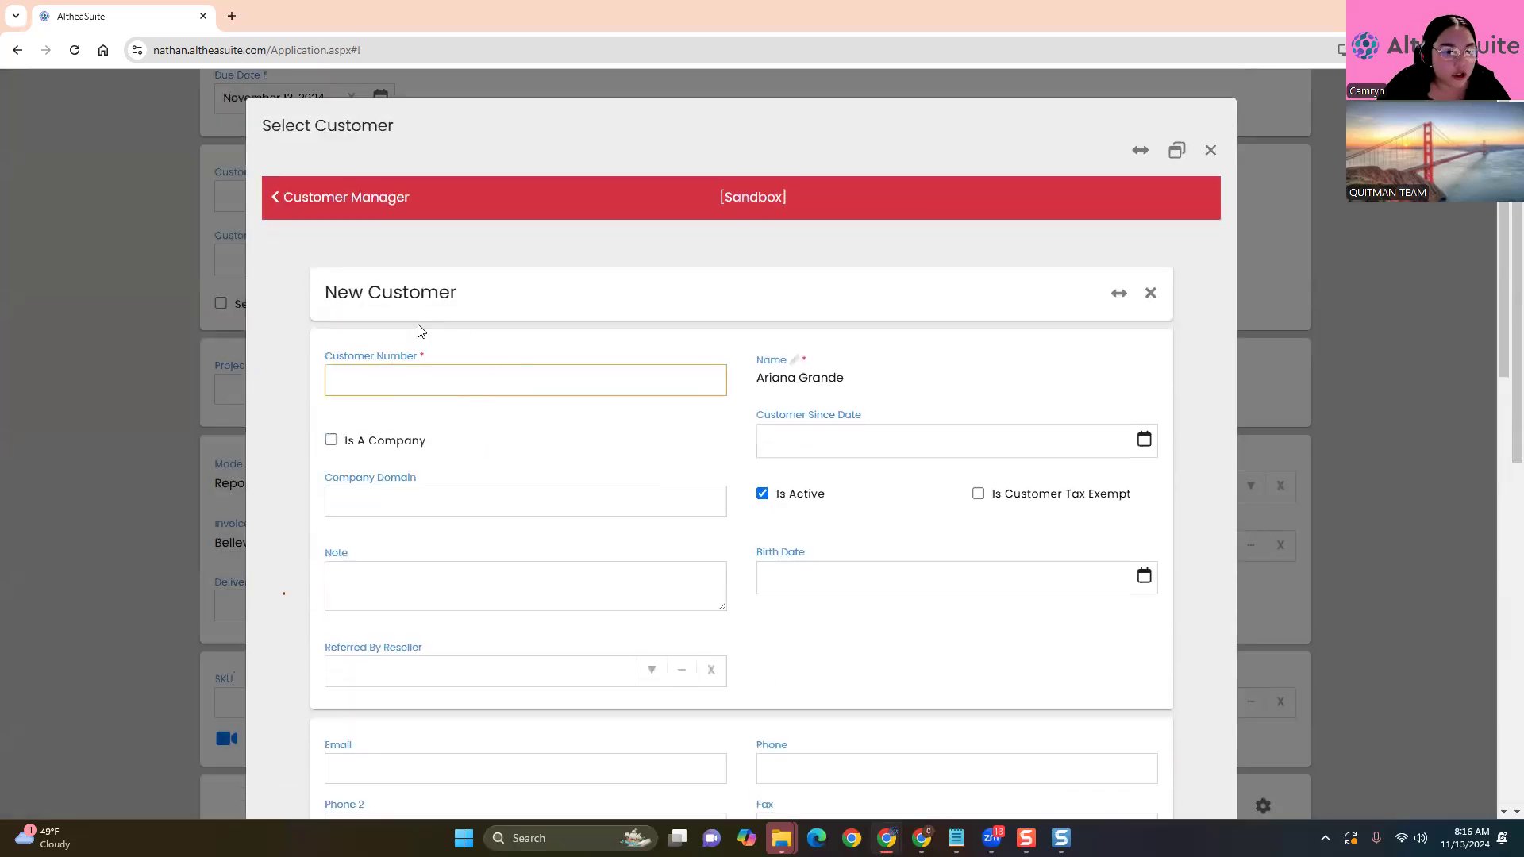
Enter the new customer's customer number in the Customer Number field
{"action": "left_click", "coordinate": [459, 386]}
{"action": "type", "text": "c0008"}
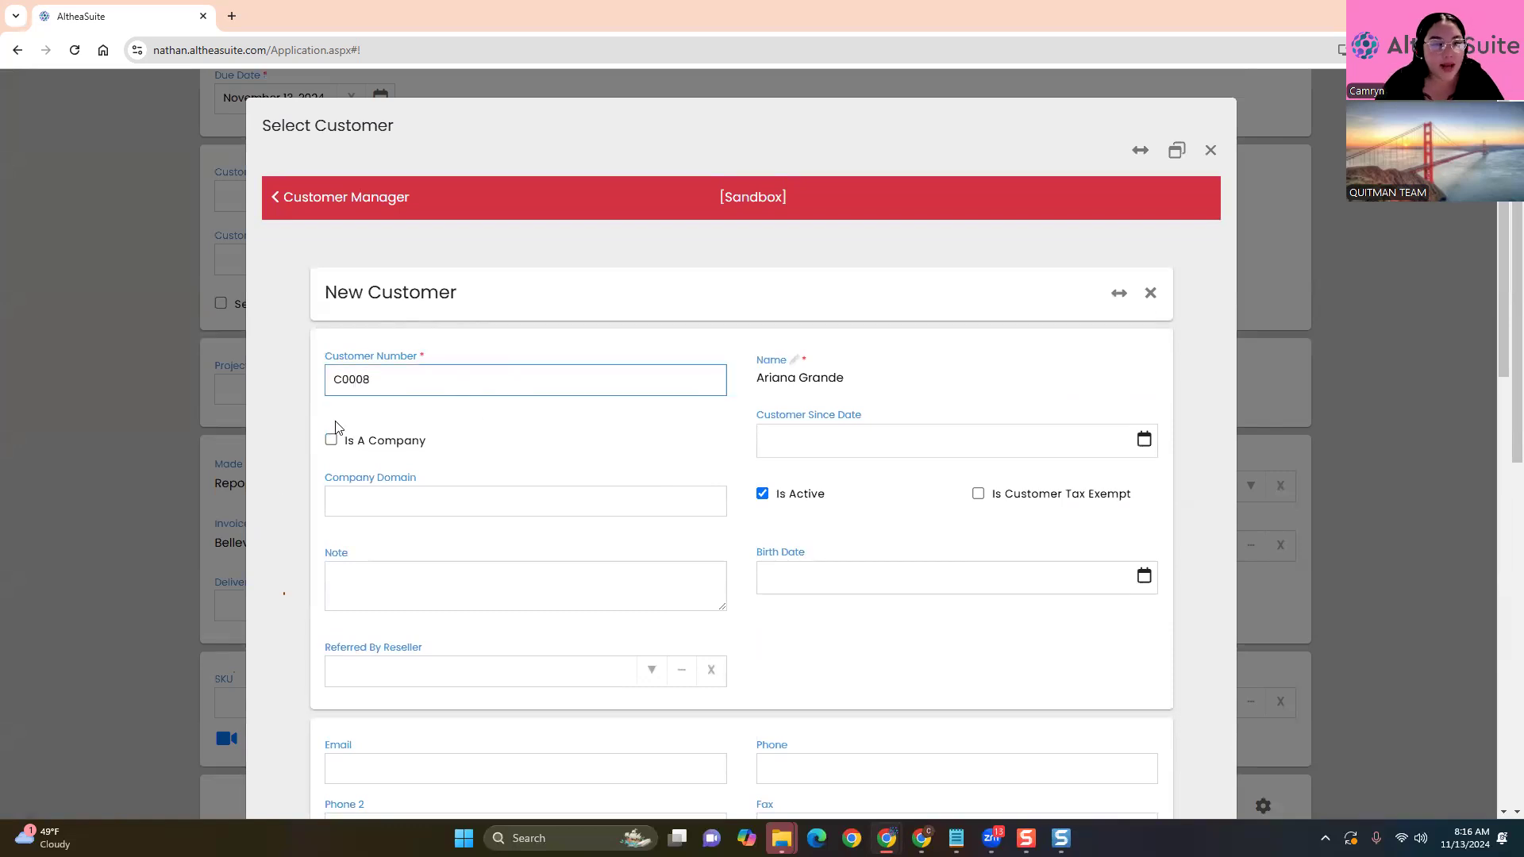
{"action": "left_click", "coordinate": [323, 527]}
{"action": "scroll", "coordinate": [323, 527], "scroll_direction": "down", "scroll_amount": 2}
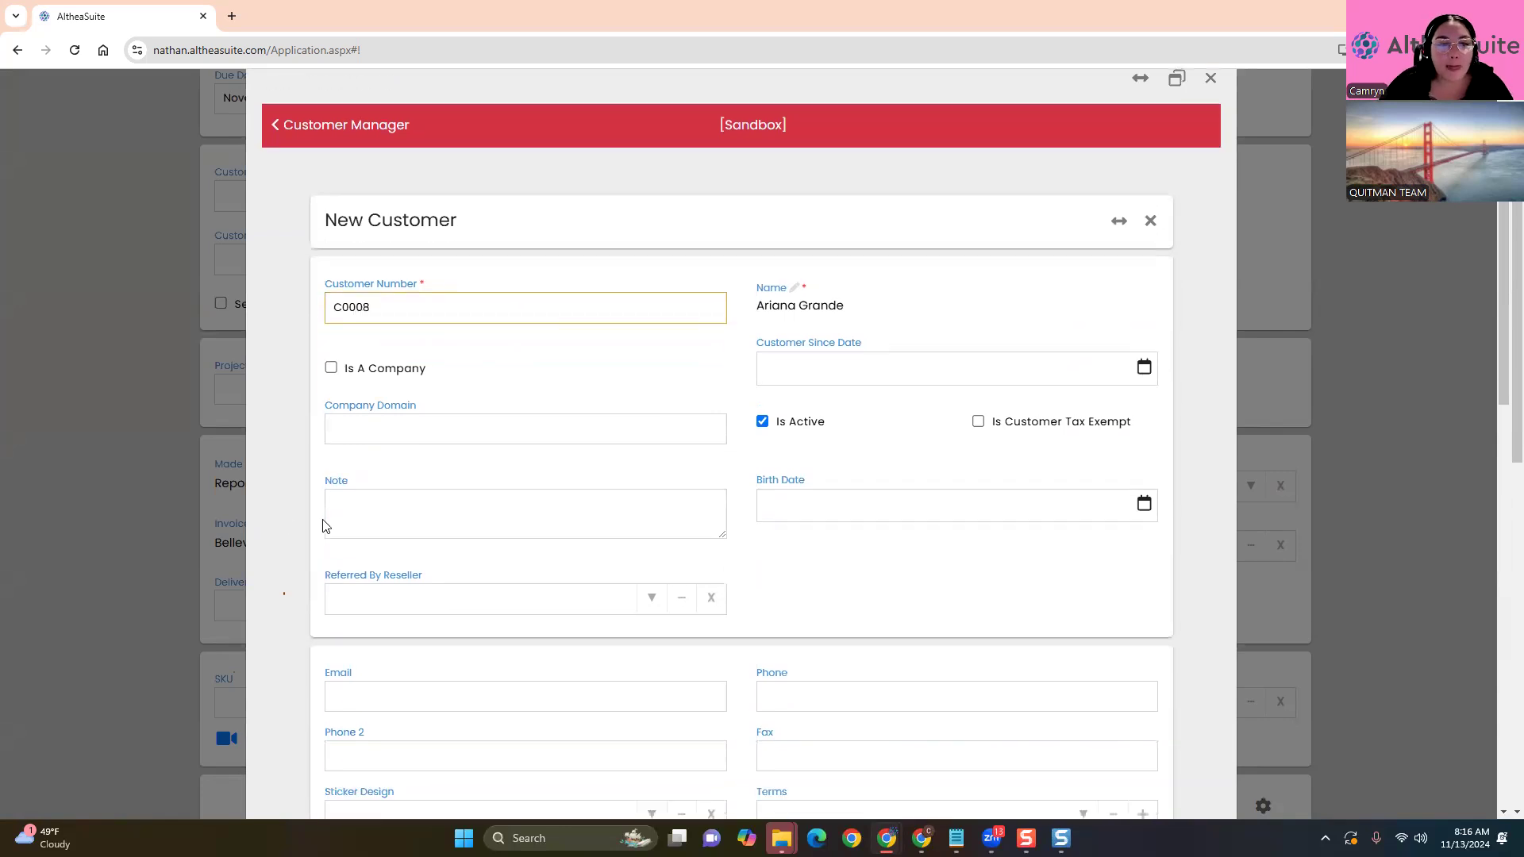
{"action": "left_click", "coordinate": [386, 223]}
{"action": "type", "text": "7"}
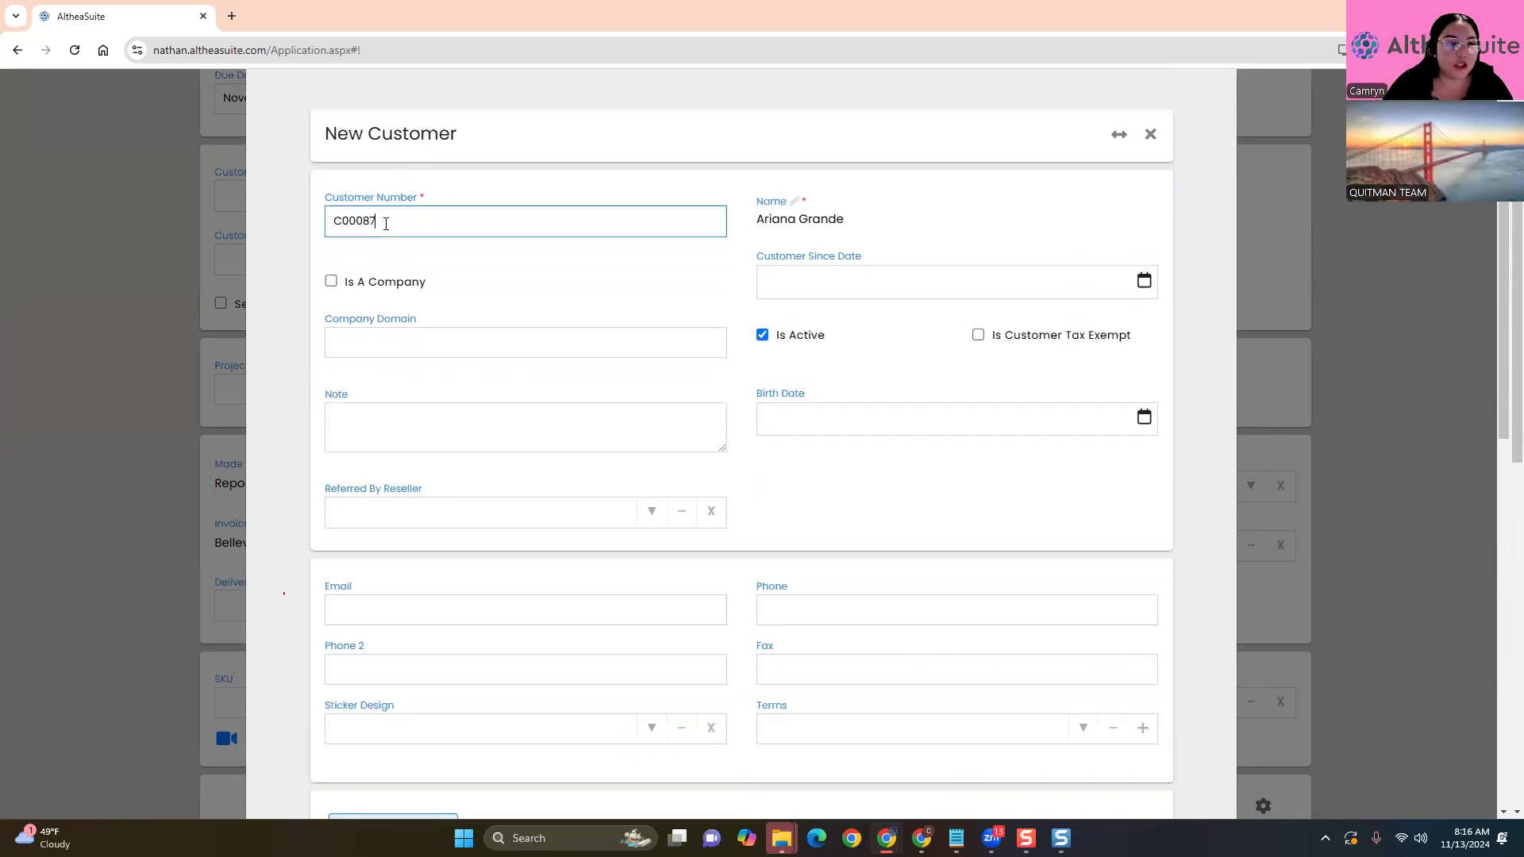
{"action": "left_click", "coordinate": [295, 469]}
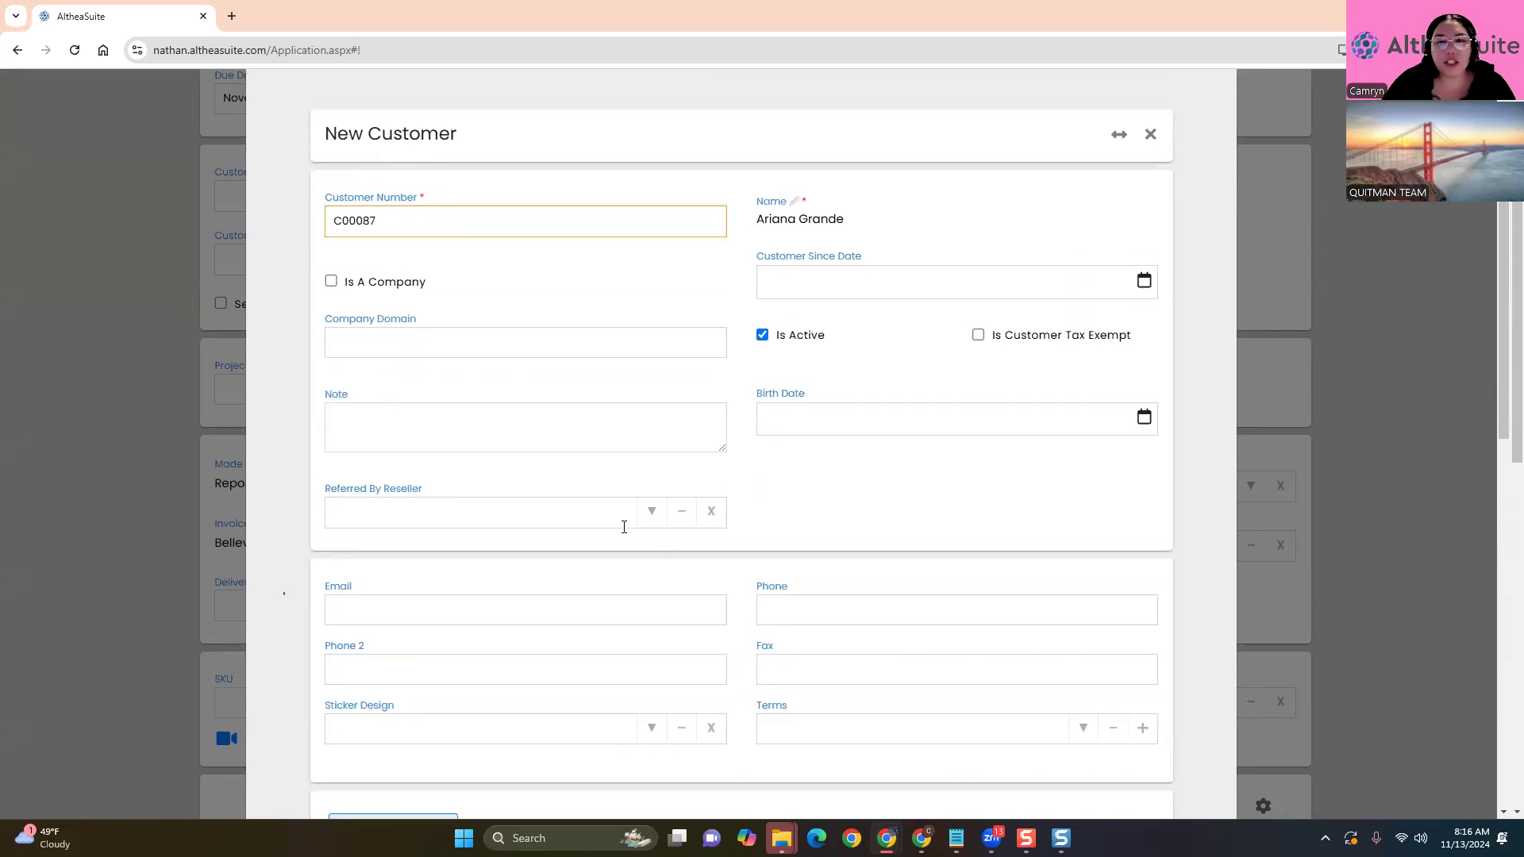
{"action": "scroll", "coordinate": [621, 545], "scroll_direction": "down", "scroll_amount": 2}
Fill in the customer's e-mail address and phone number
{"action": "left_click", "coordinate": [463, 442]}
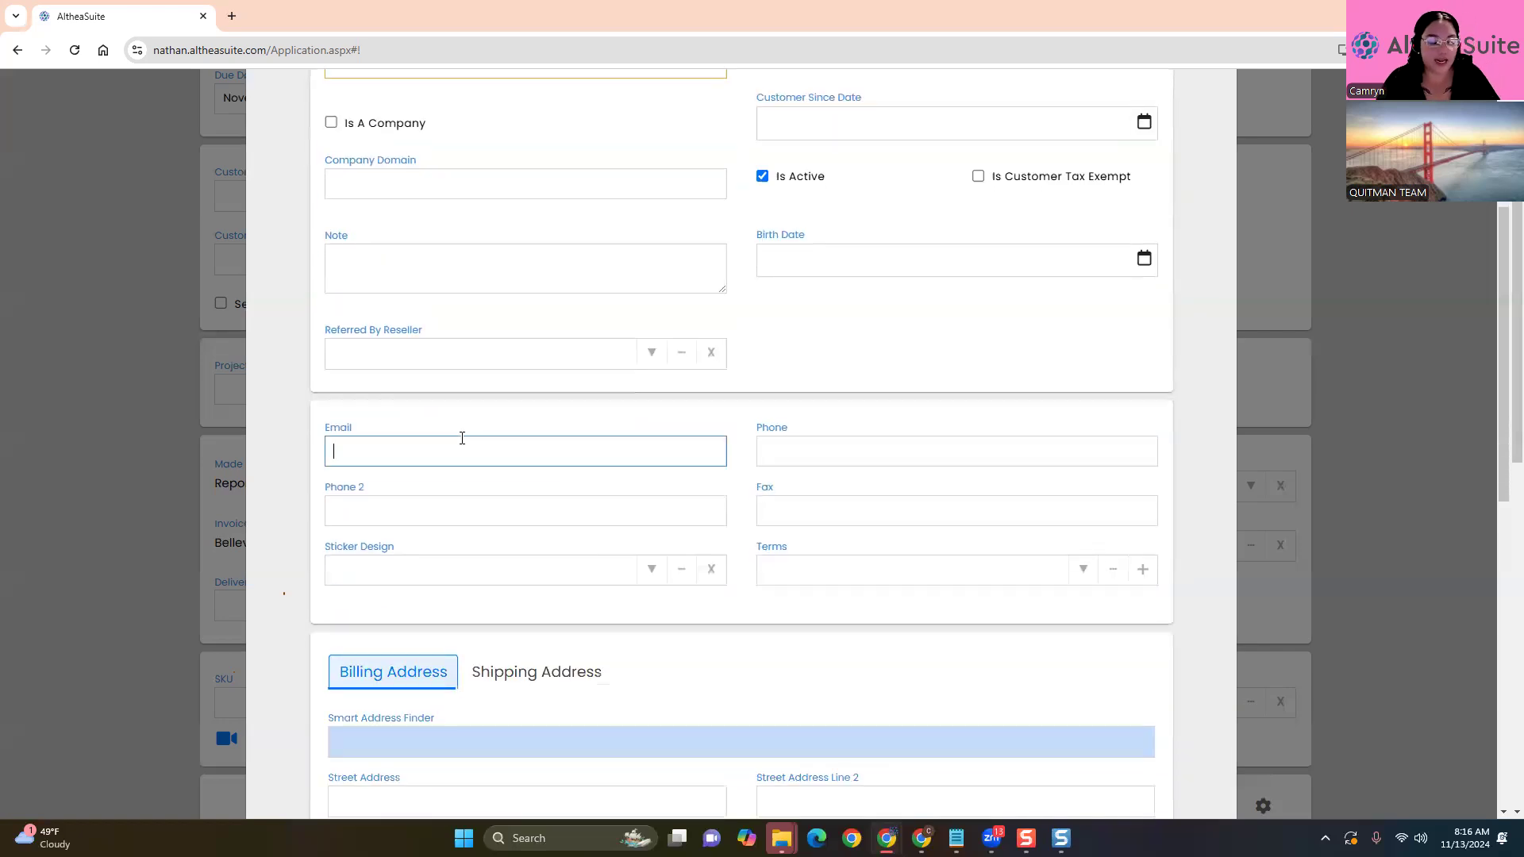
{"action": "type", "text": "Fake#"}
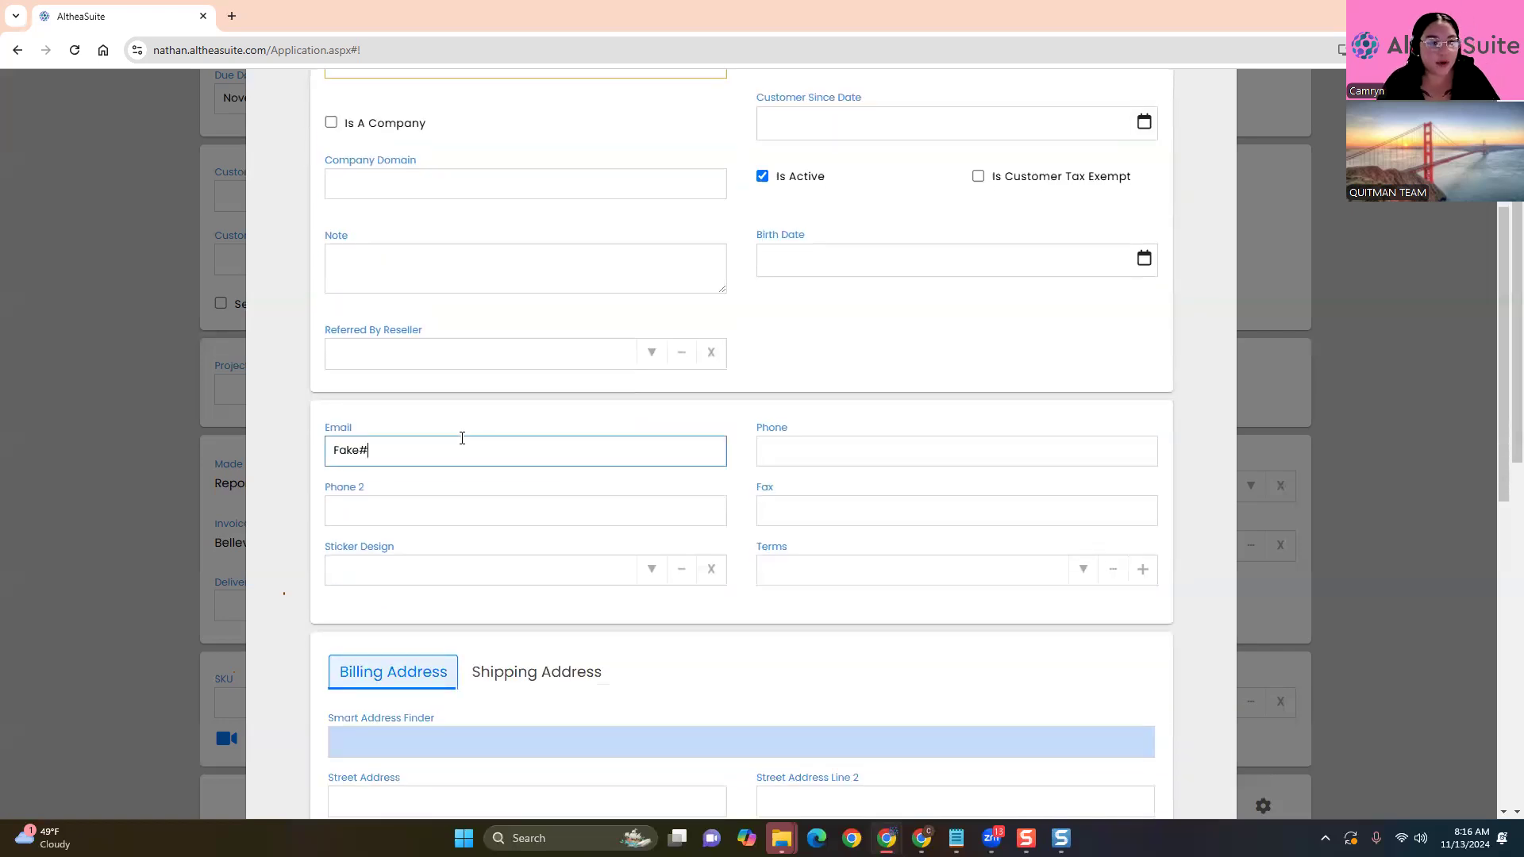
{"action": "key", "text": "BackSpace"}
{"action": "type", "text": "#"}
{"action": "key", "text": "BackSpace"}
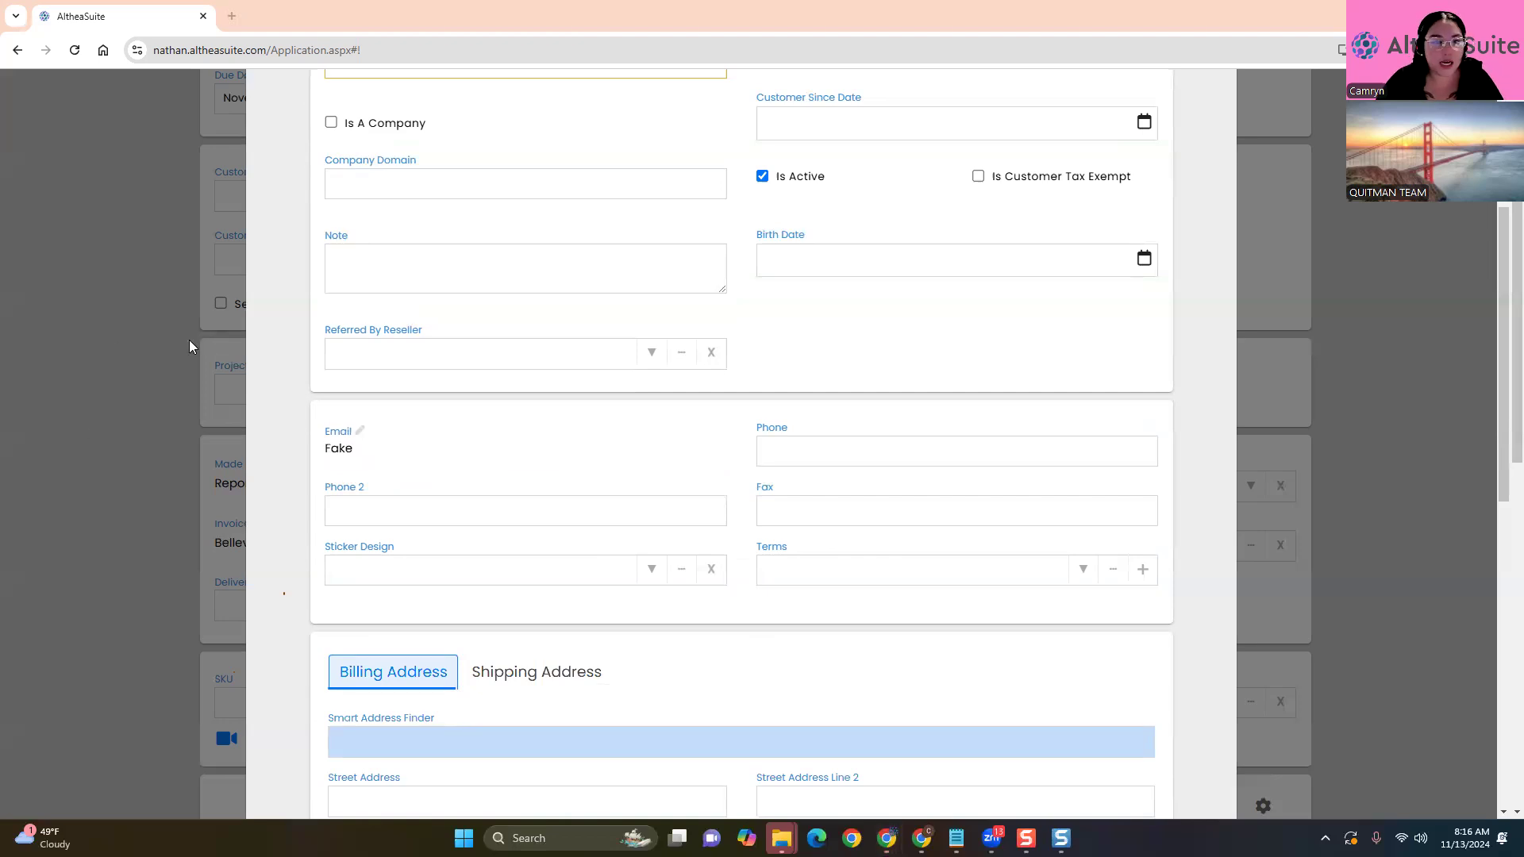
{"action": "left_click", "coordinate": [378, 451]}
{"action": "type", "text": "@e"}
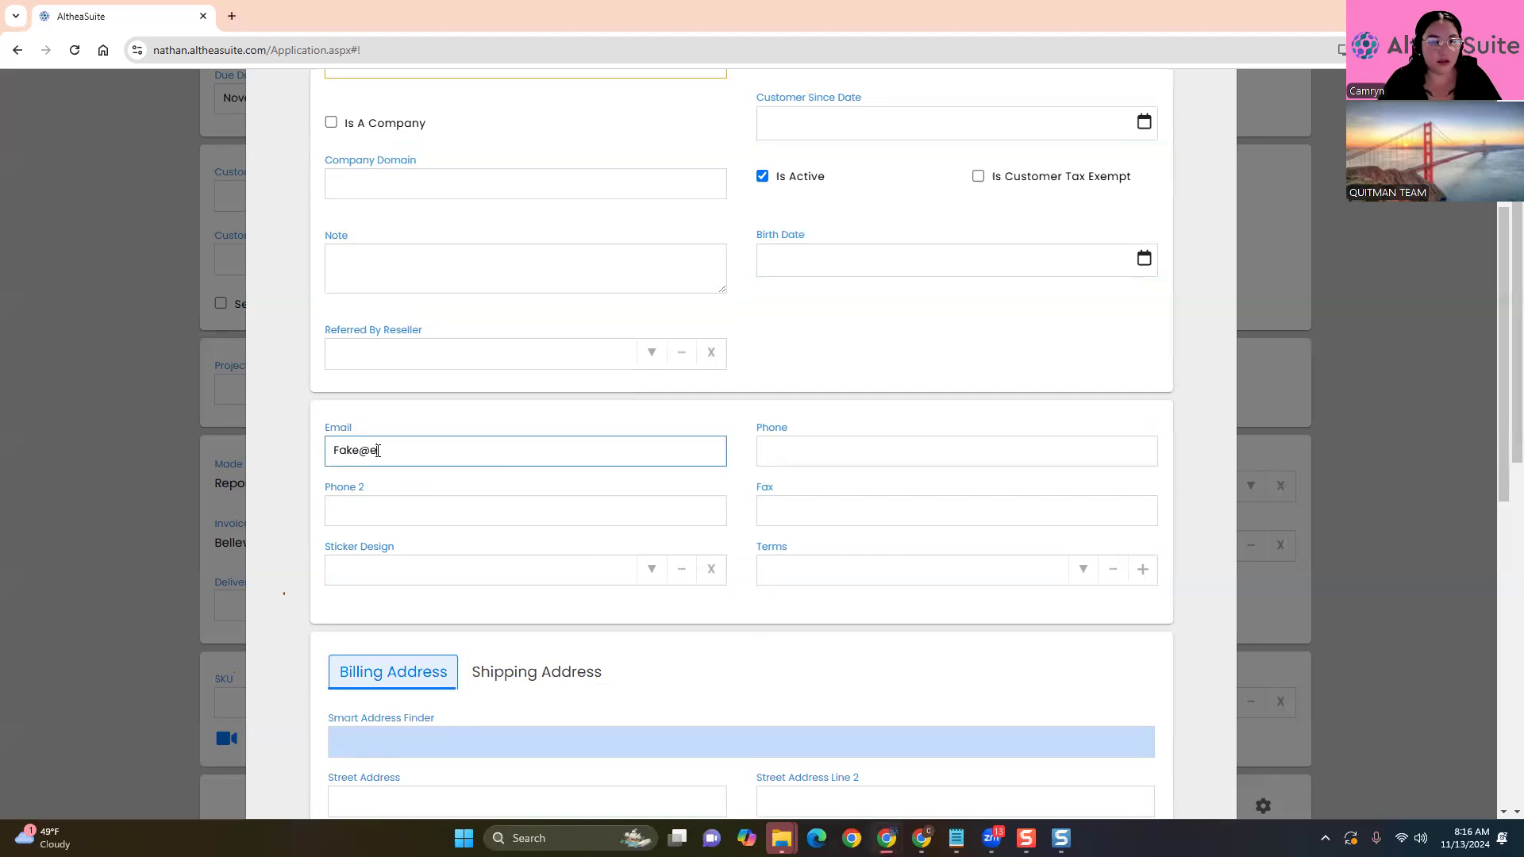
{"action": "type", "text": "mail.com"}
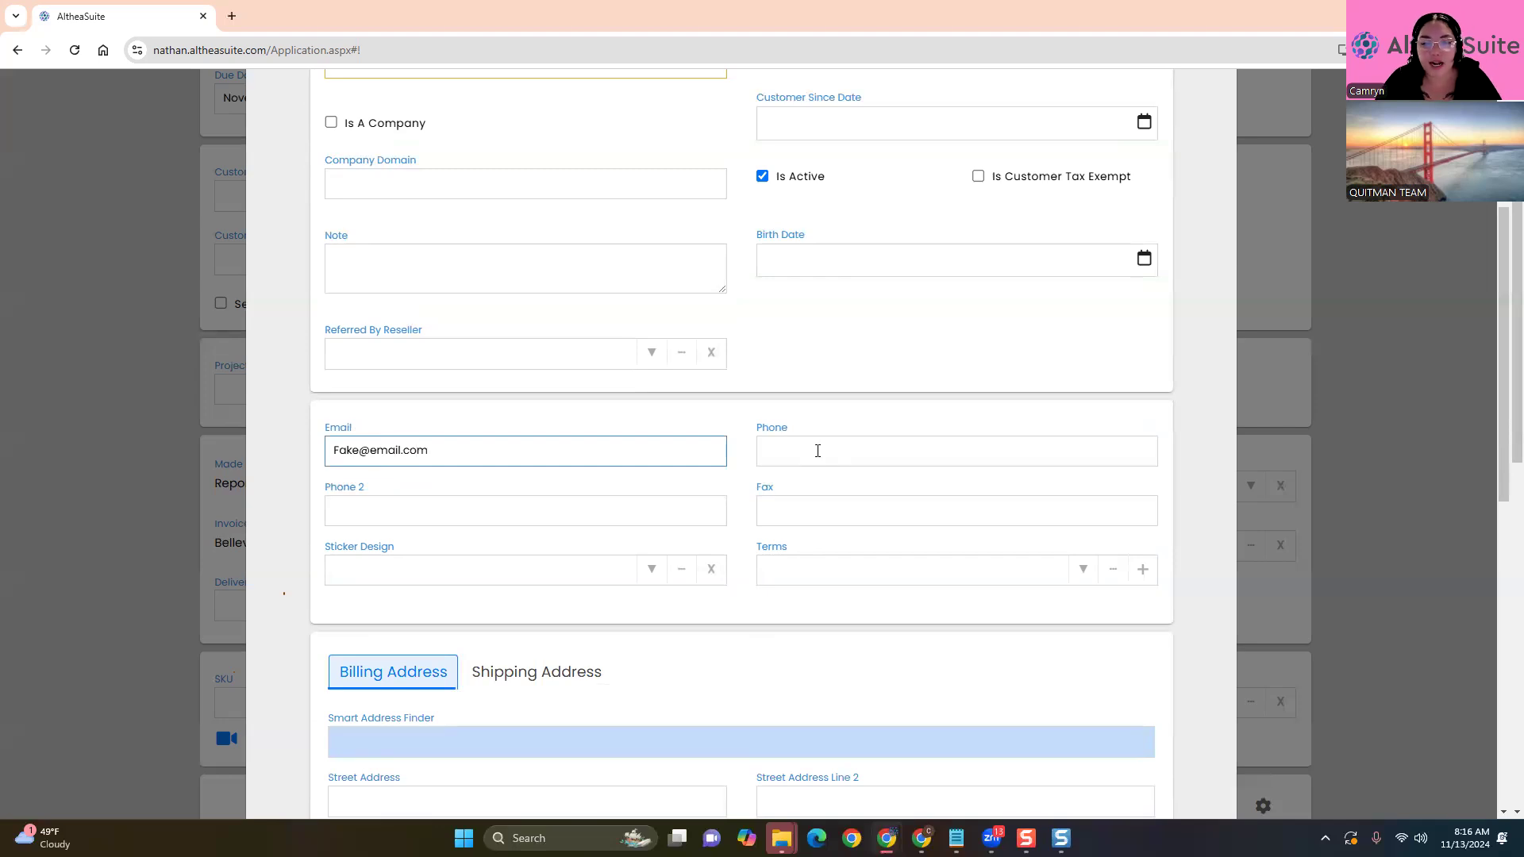
{"action": "left_click", "coordinate": [817, 450]}
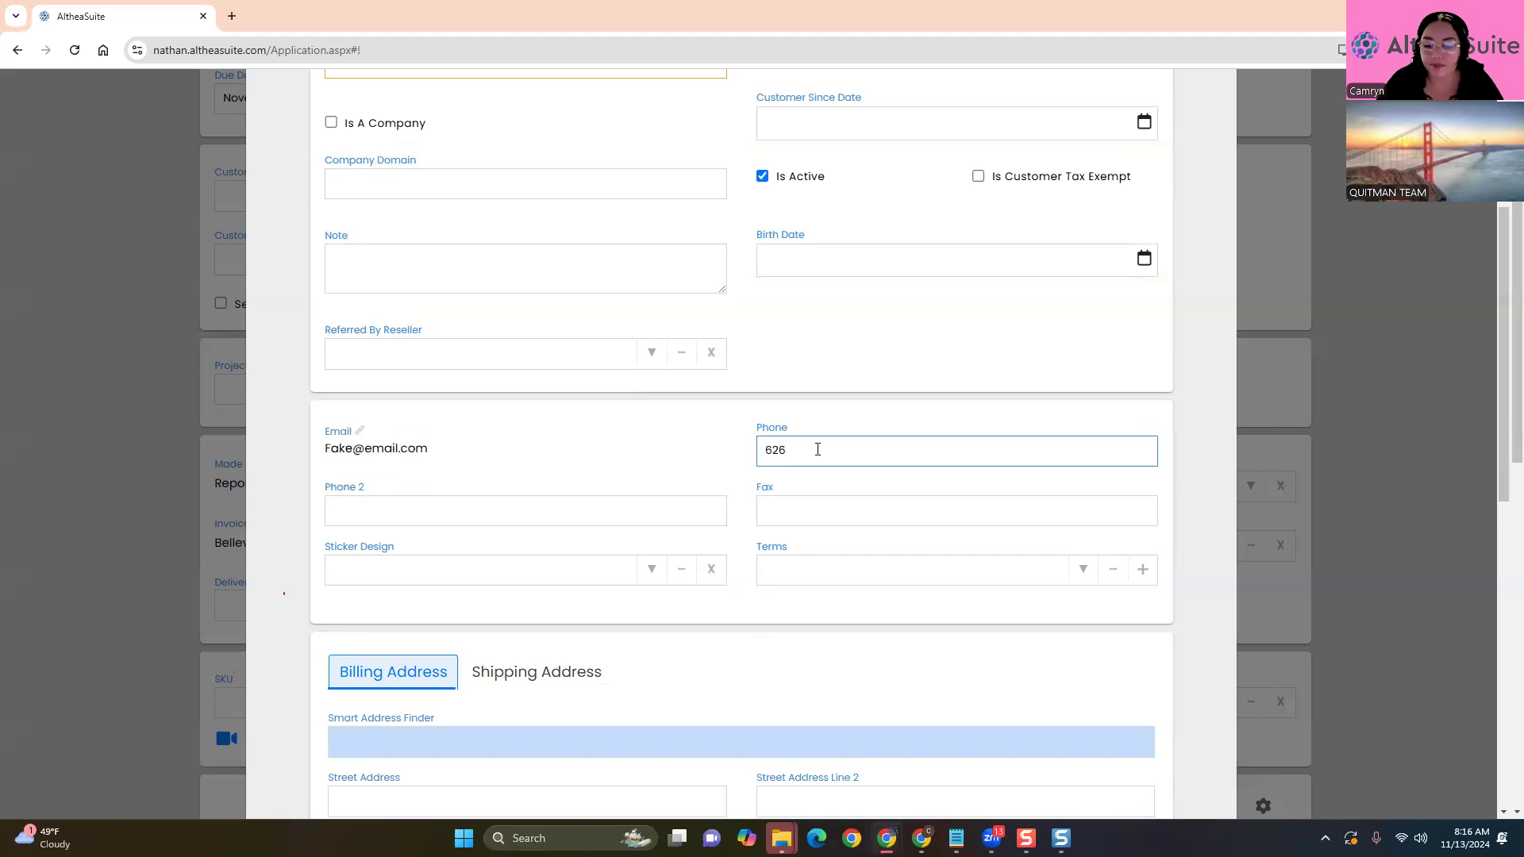
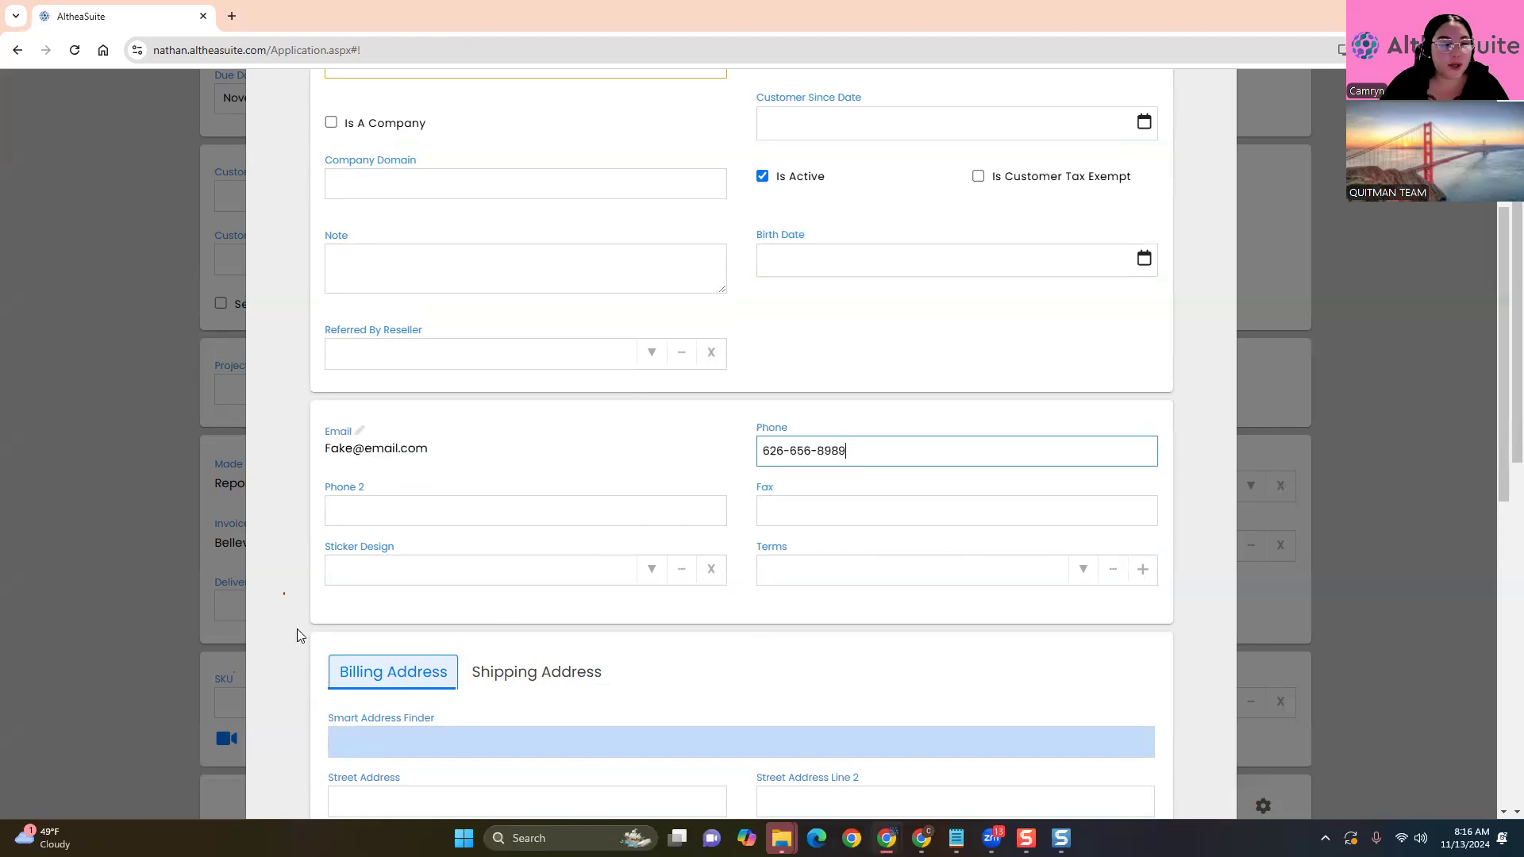
{"action": "scroll", "coordinate": [297, 629], "scroll_direction": "down", "scroll_amount": 4}
{"action": "scroll", "coordinate": [297, 628], "scroll_direction": "down", "scroll_amount": 1}
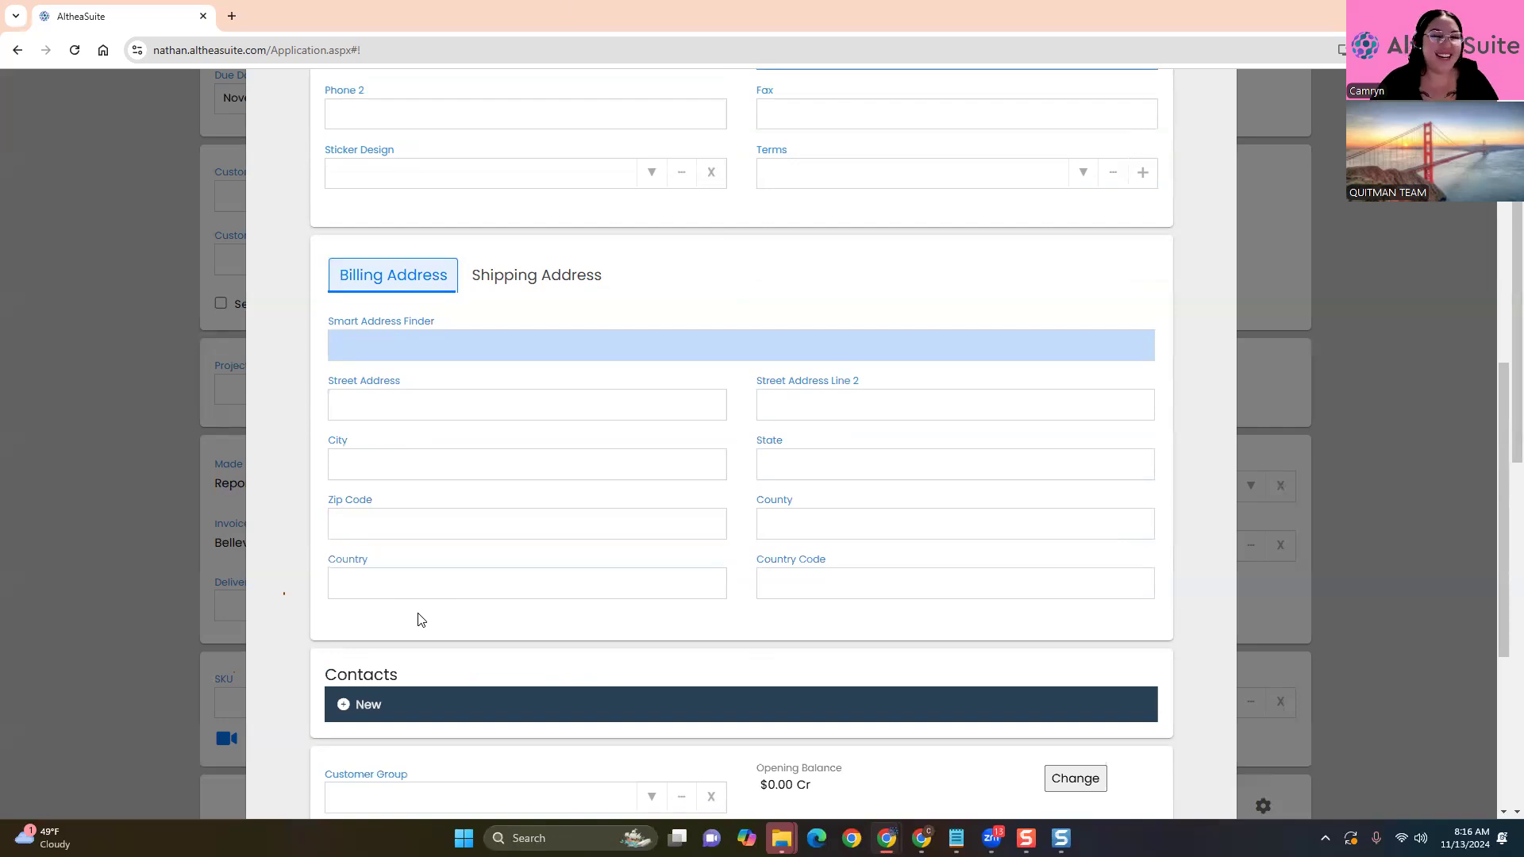
Fill the billing address from the first Smart Address Finder suggestion, leaving the second street line empty
{"action": "left_click", "coordinate": [439, 349]}
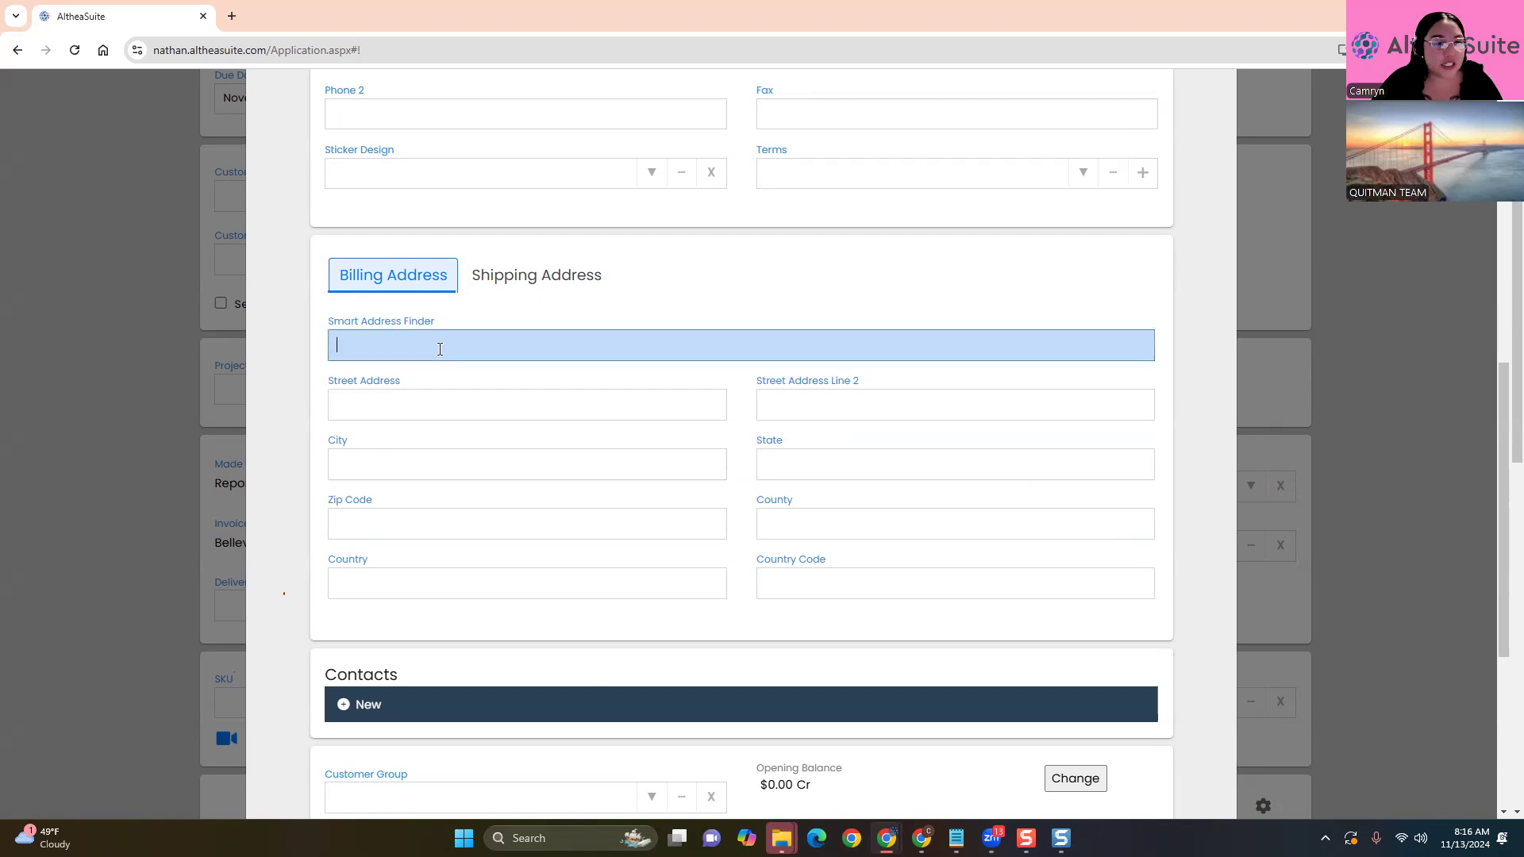
{"action": "type", "text": "854"}
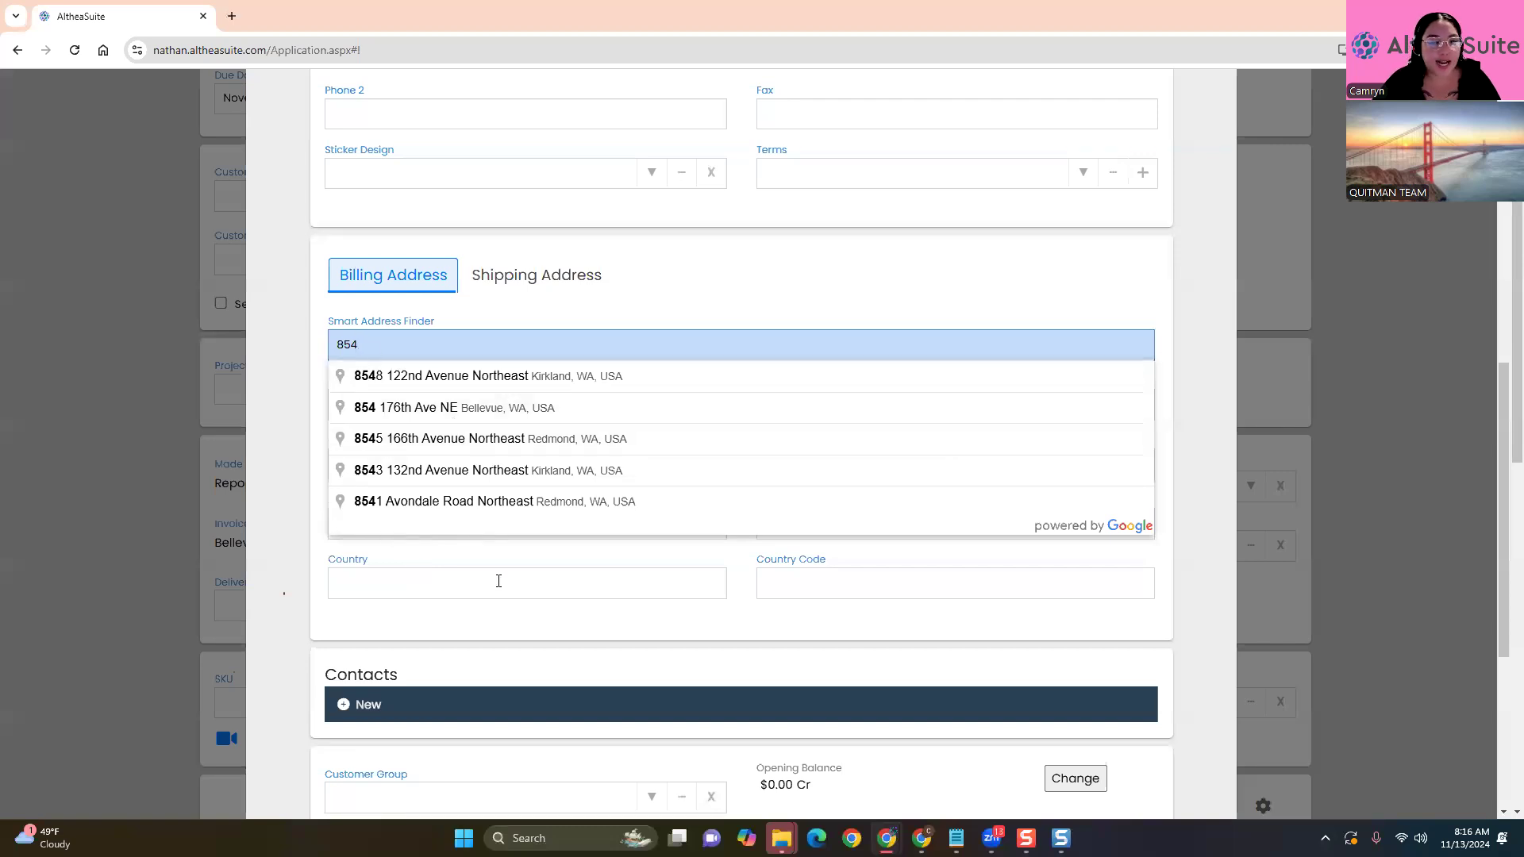
{"action": "left_click", "coordinate": [512, 376]}
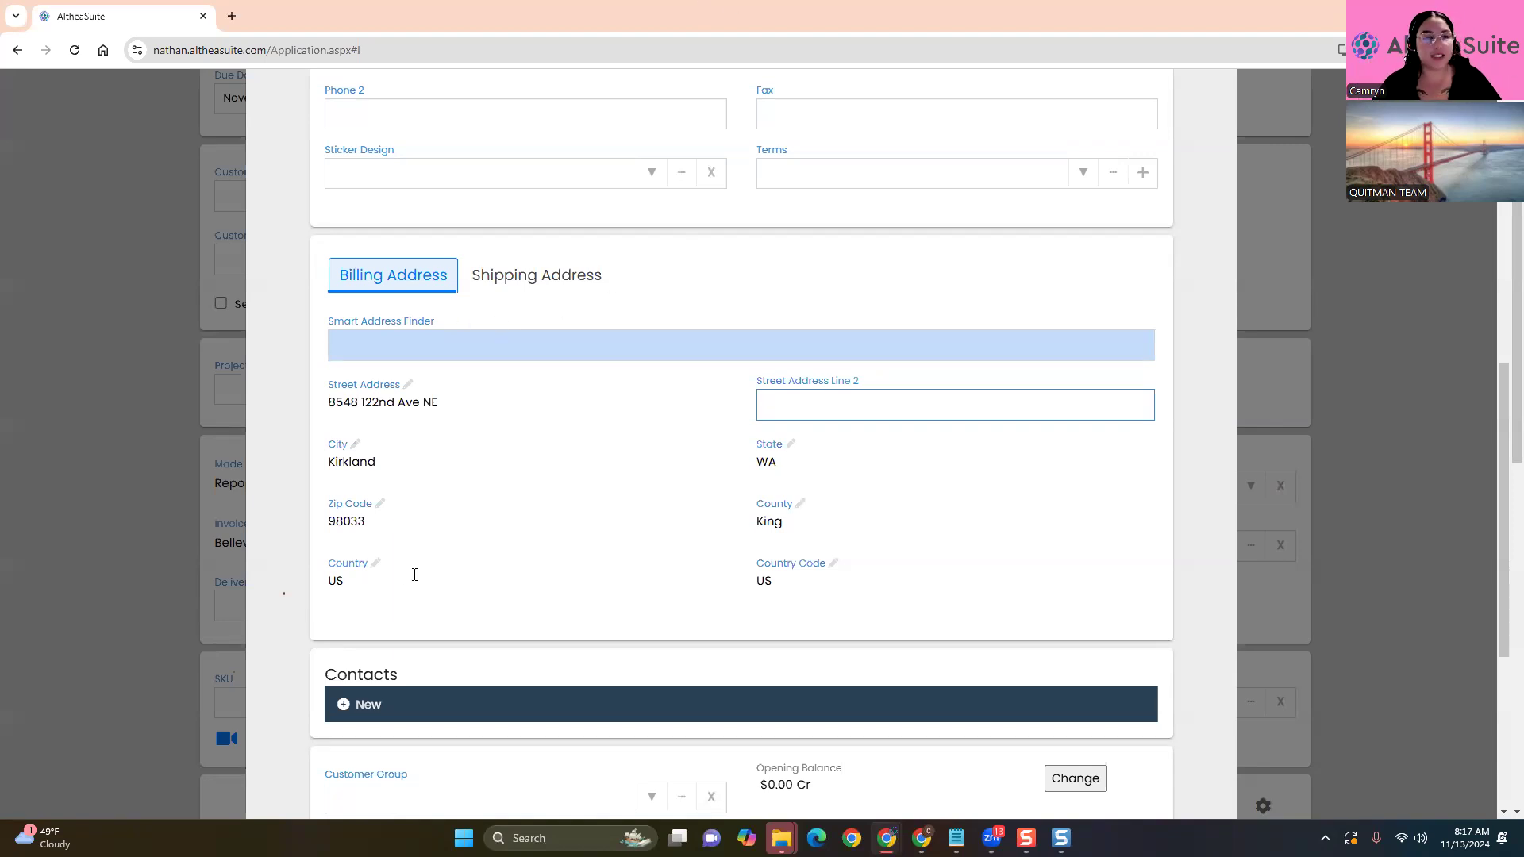
{"action": "left_click", "coordinate": [308, 555]}
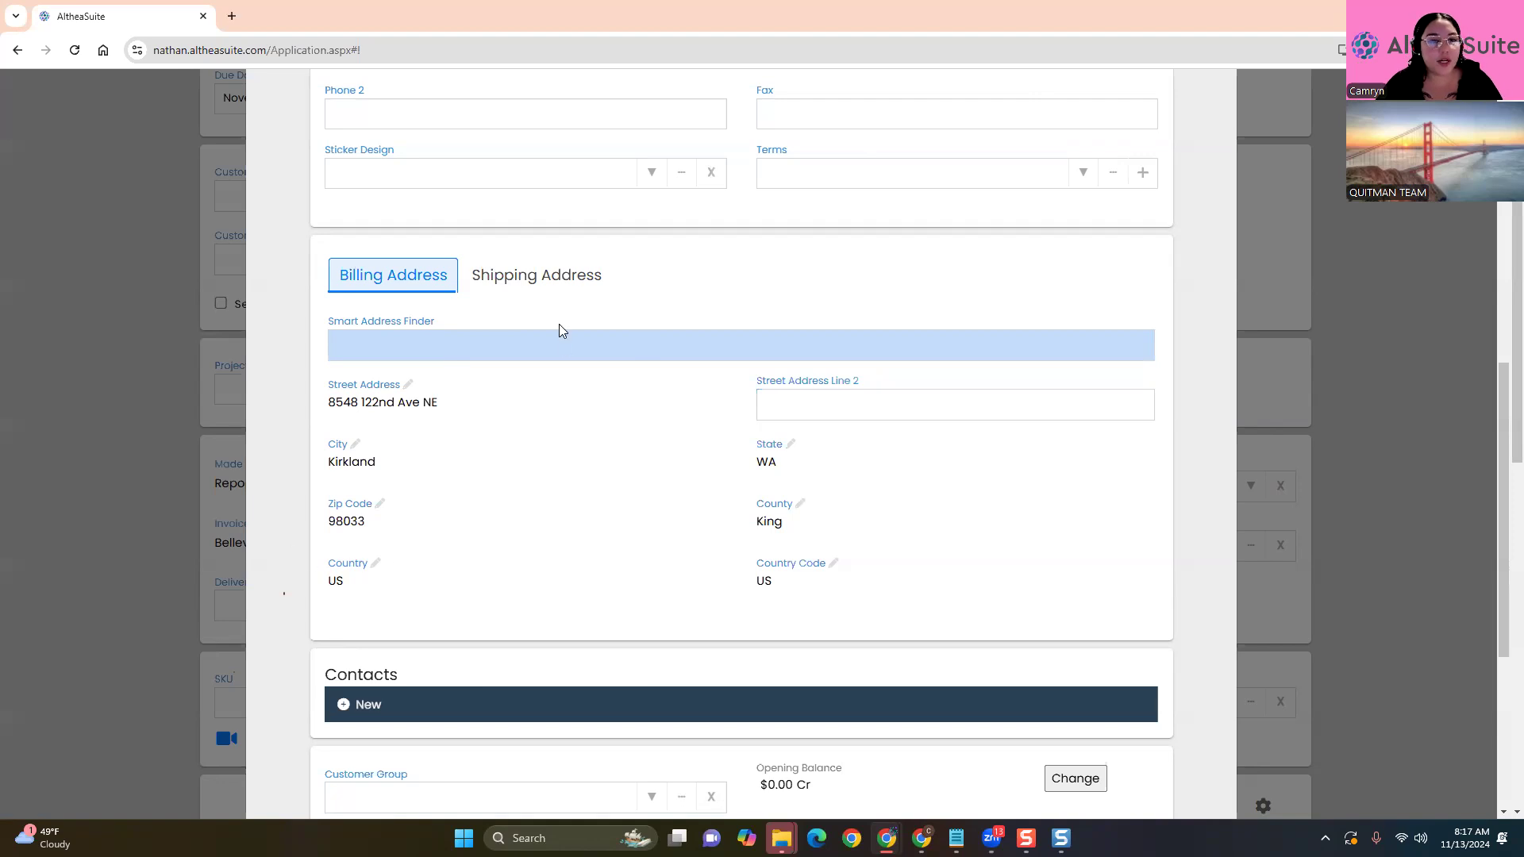
{"action": "scroll", "coordinate": [863, 438], "scroll_direction": "up", "scroll_amount": 10}
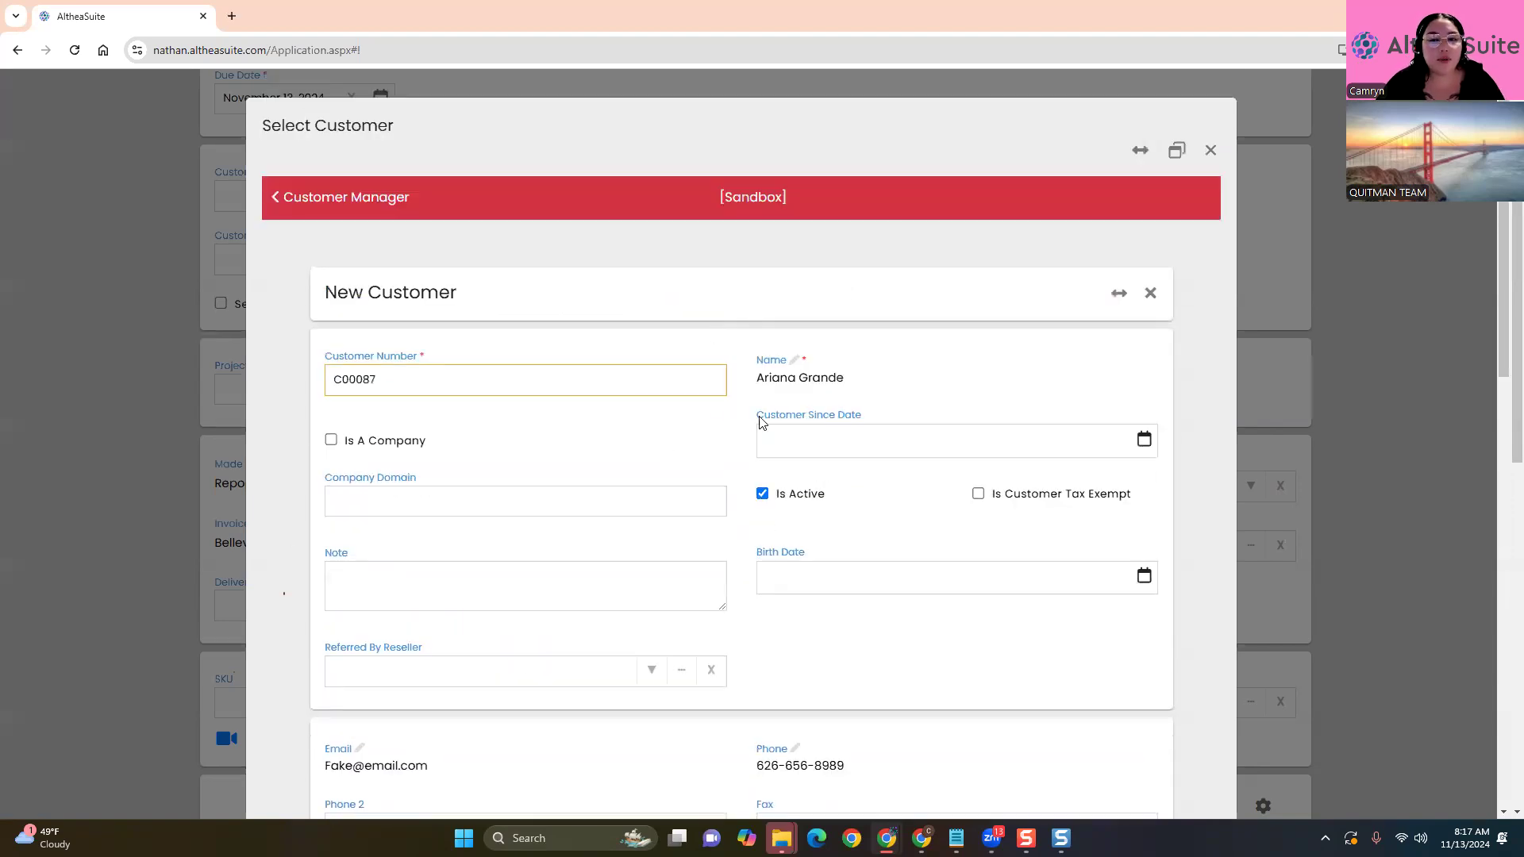
{"action": "scroll", "coordinate": [286, 632], "scroll_direction": "down", "scroll_amount": 9}
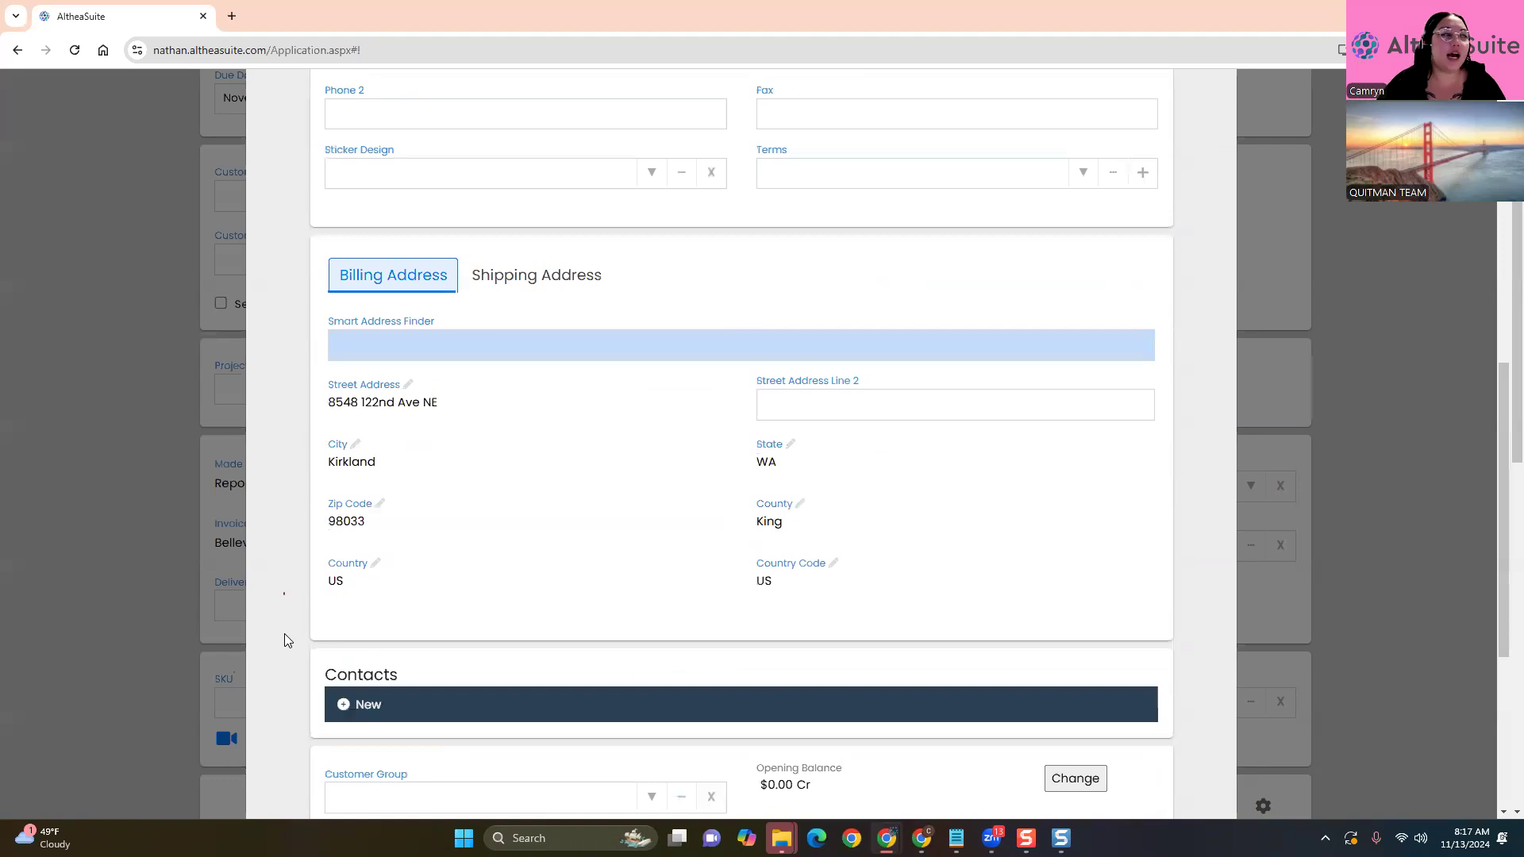
{"action": "scroll", "coordinate": [368, 635], "scroll_direction": "up", "scroll_amount": 9}
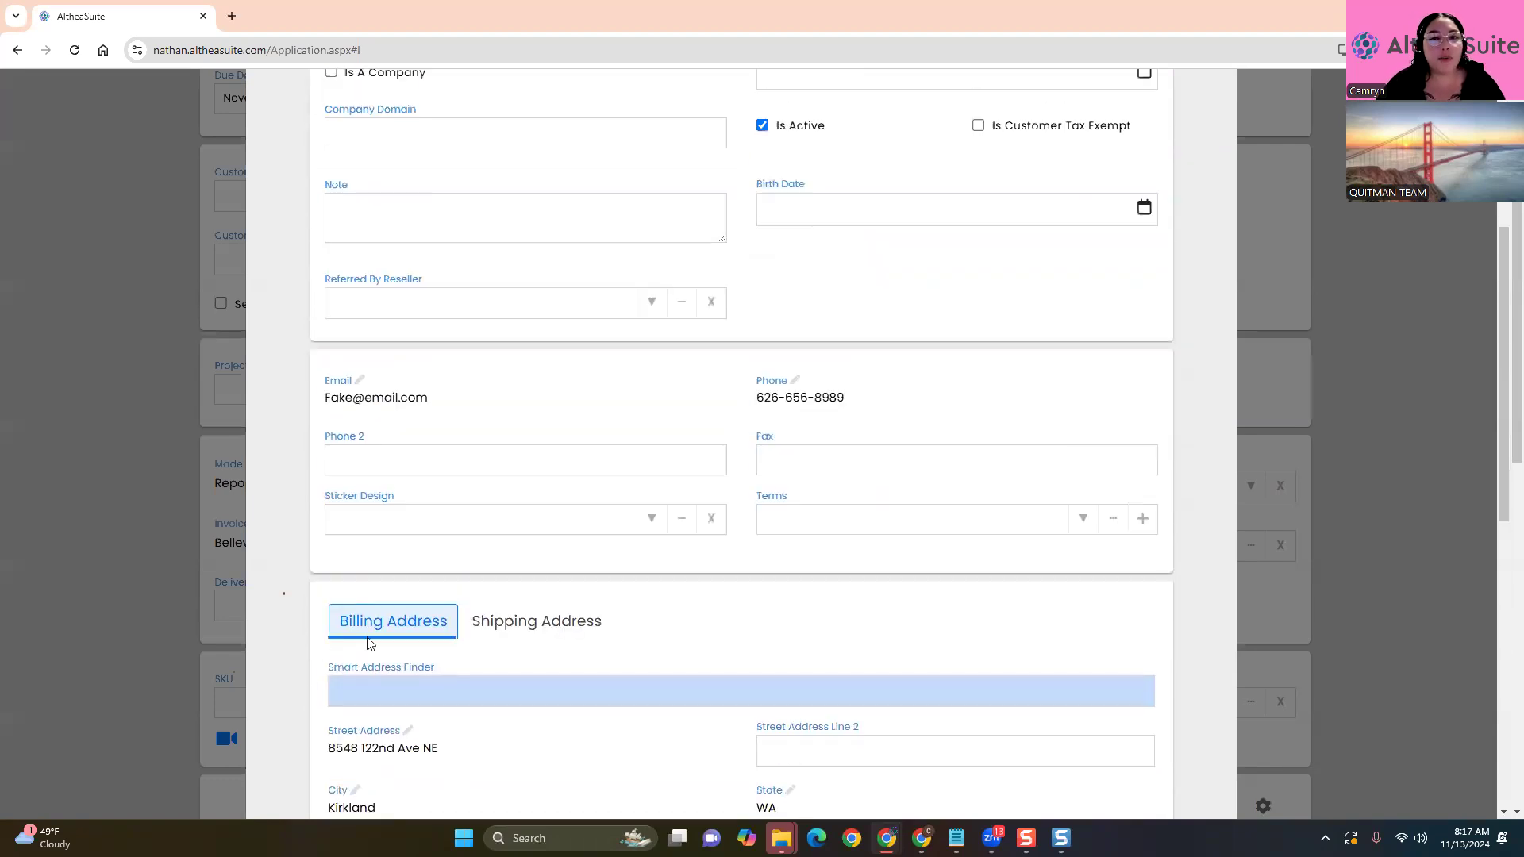
{"action": "scroll", "coordinate": [316, 500], "scroll_direction": "down", "scroll_amount": 8}
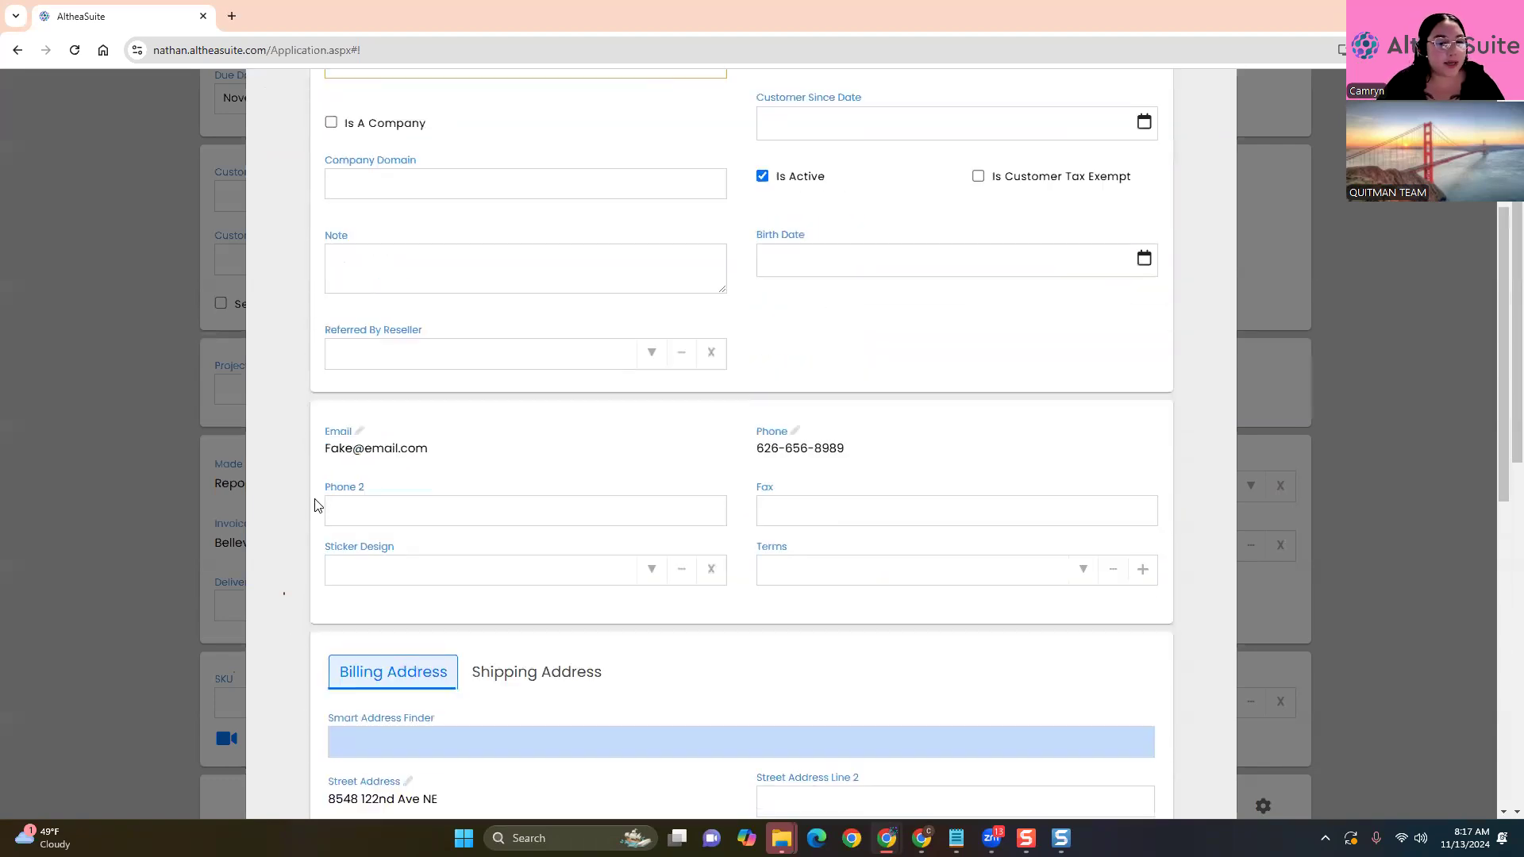
{"action": "left_click", "coordinate": [478, 368]}
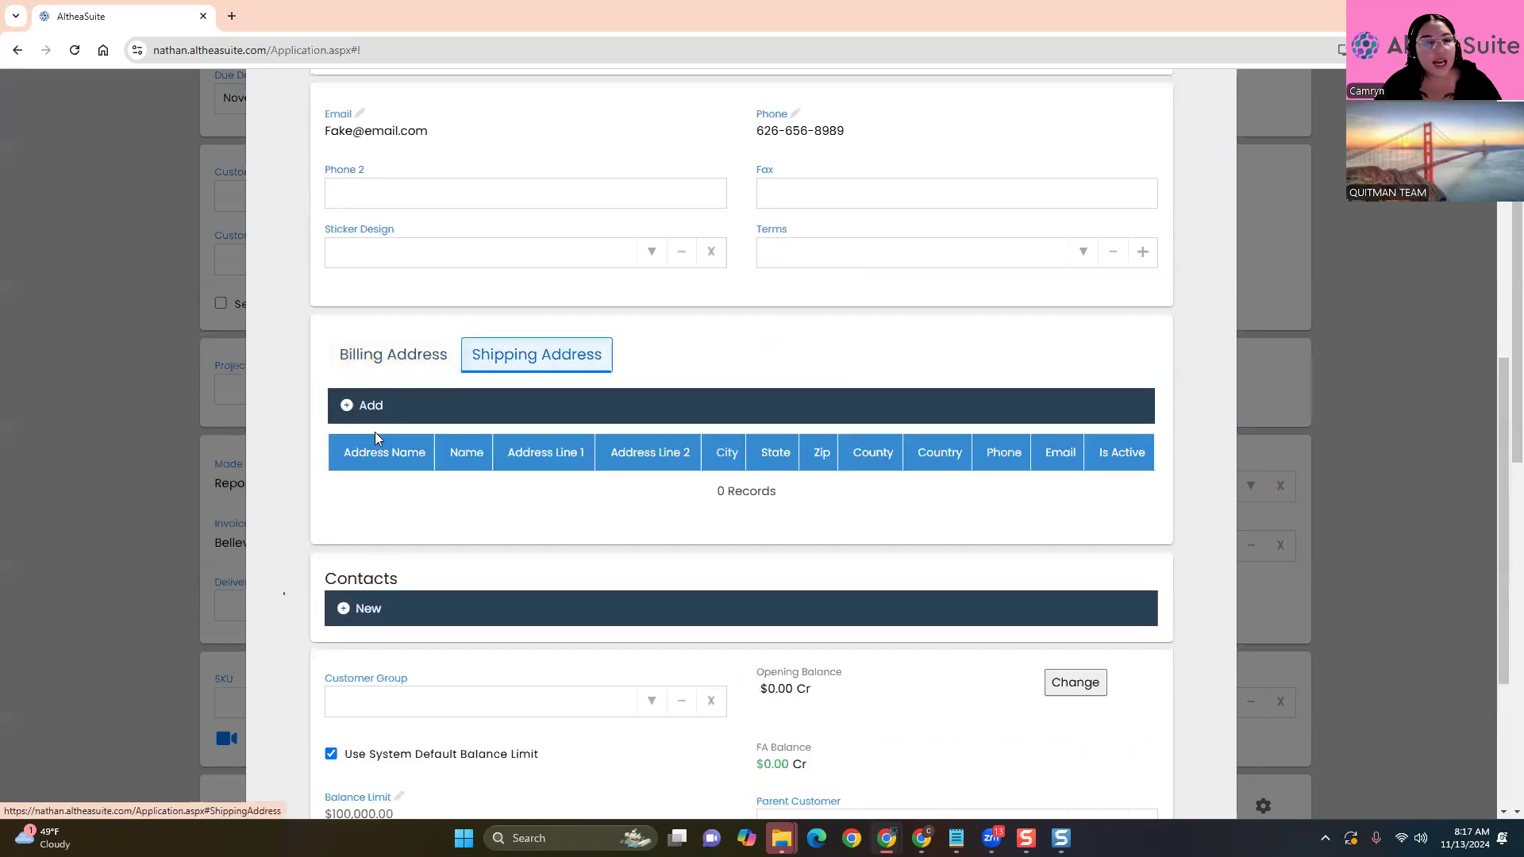
Add a shipping address entry with an address name and a Smart Address Finder street address
{"action": "left_click", "coordinate": [363, 406]}
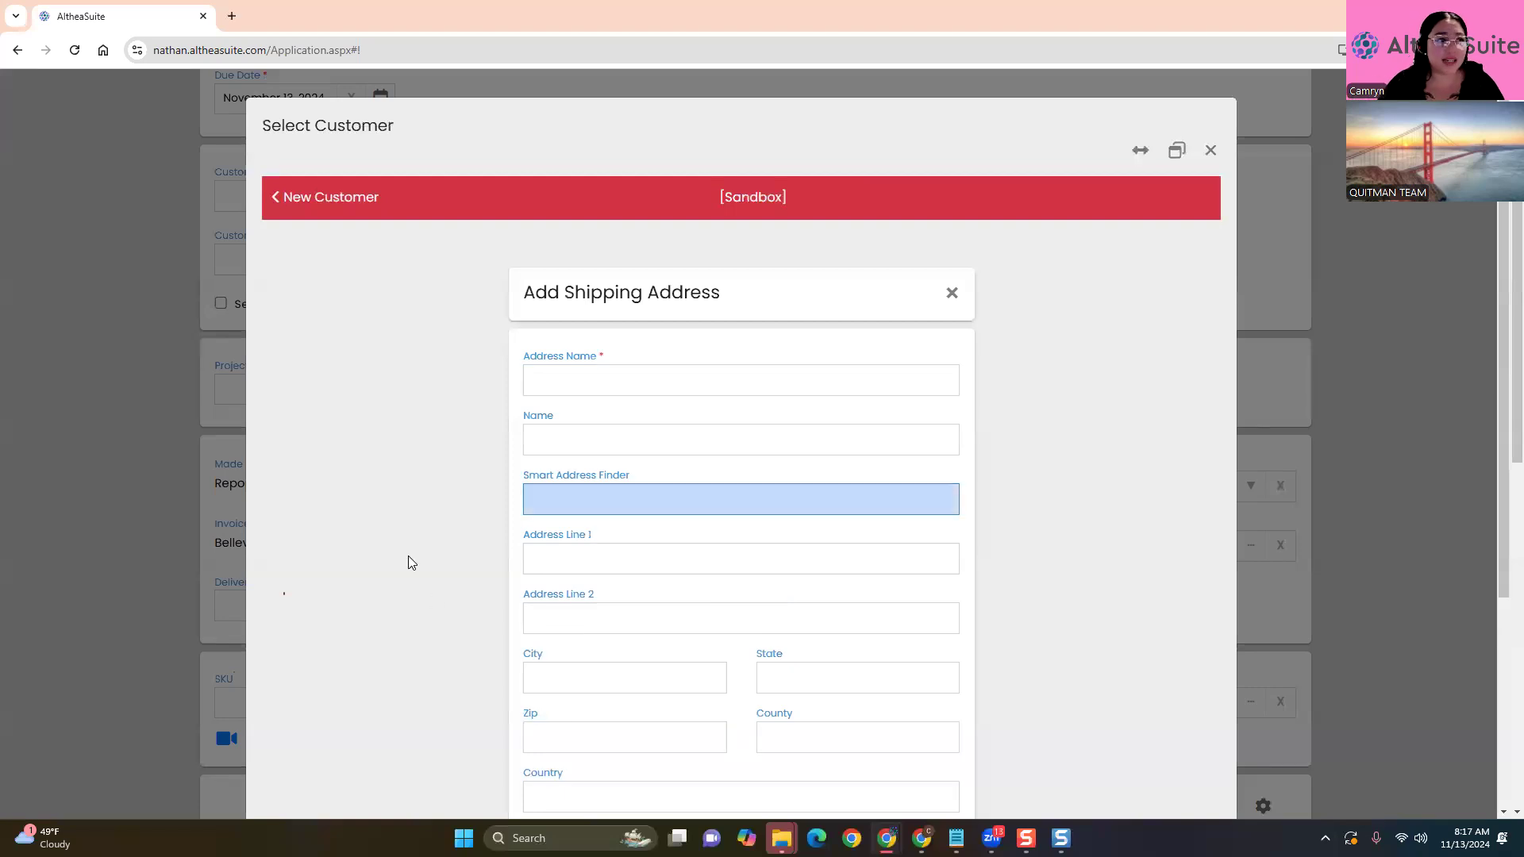
{"action": "scroll", "coordinate": [410, 559], "scroll_direction": "down", "scroll_amount": 3}
{"action": "left_click", "coordinate": [644, 146]}
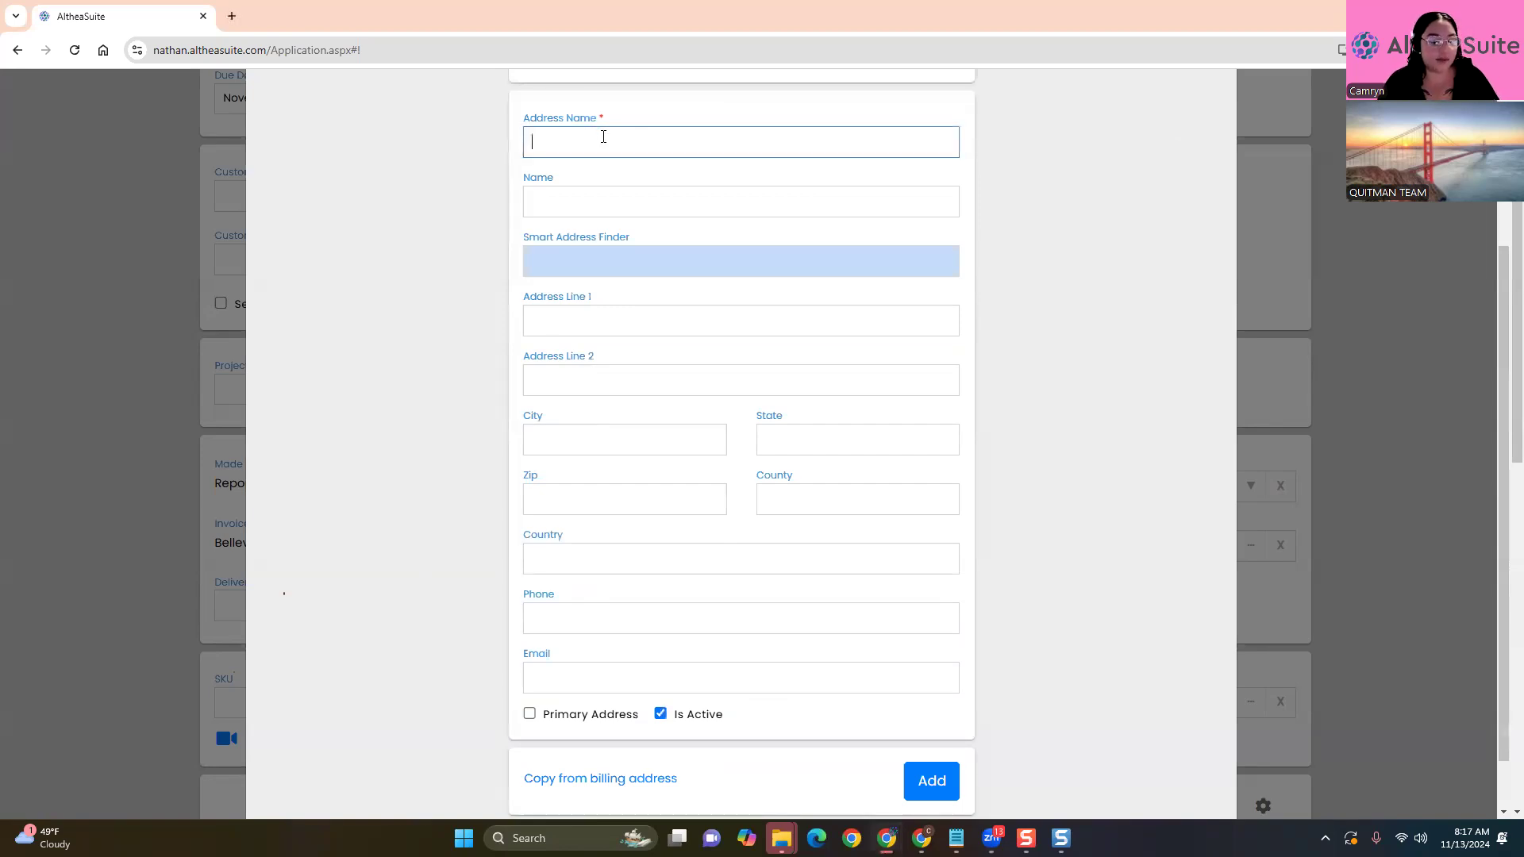
{"action": "type", "text": "Pec"}
{"action": "type", "text": "ral"}
{"action": "type", "text": " Grande"}
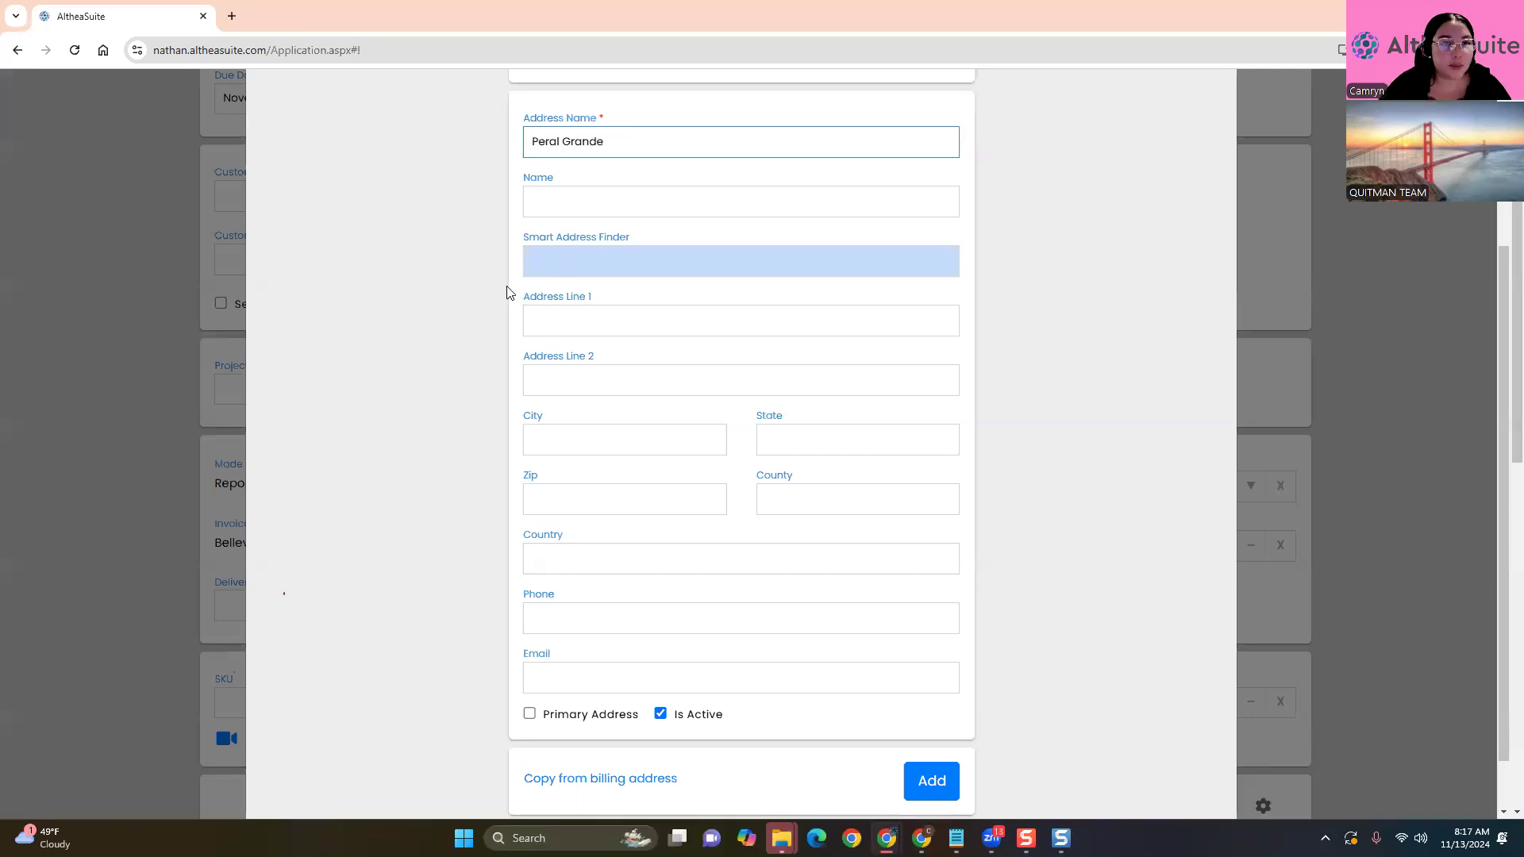
{"action": "left_click", "coordinate": [627, 262]}
{"action": "type", "text": "85"}
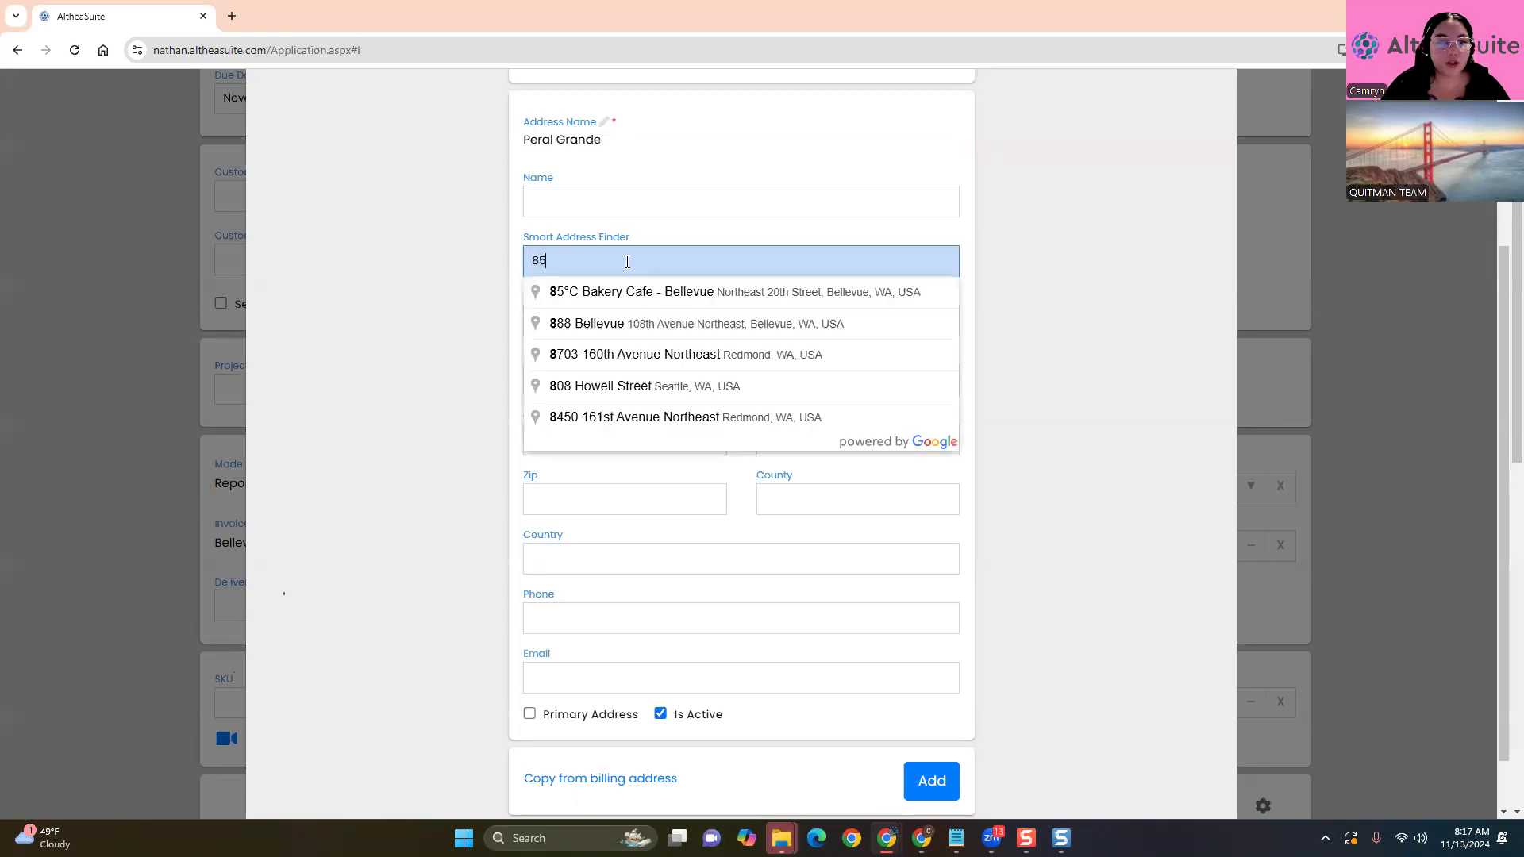
{"action": "left_click", "coordinate": [689, 324]}
{"action": "left_click", "coordinate": [1077, 363]}
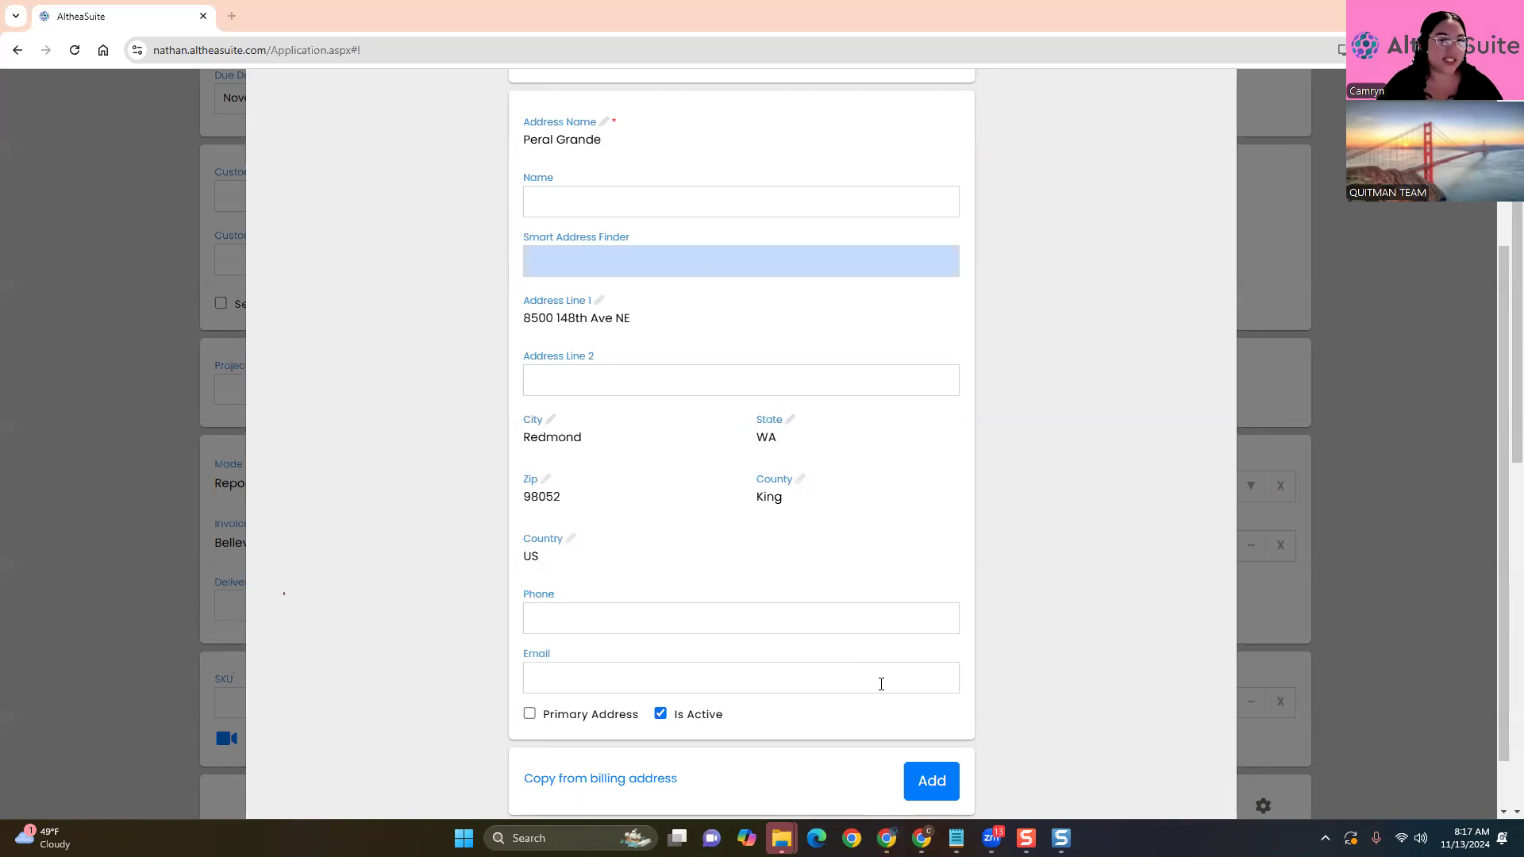
{"action": "left_click", "coordinate": [697, 384]}
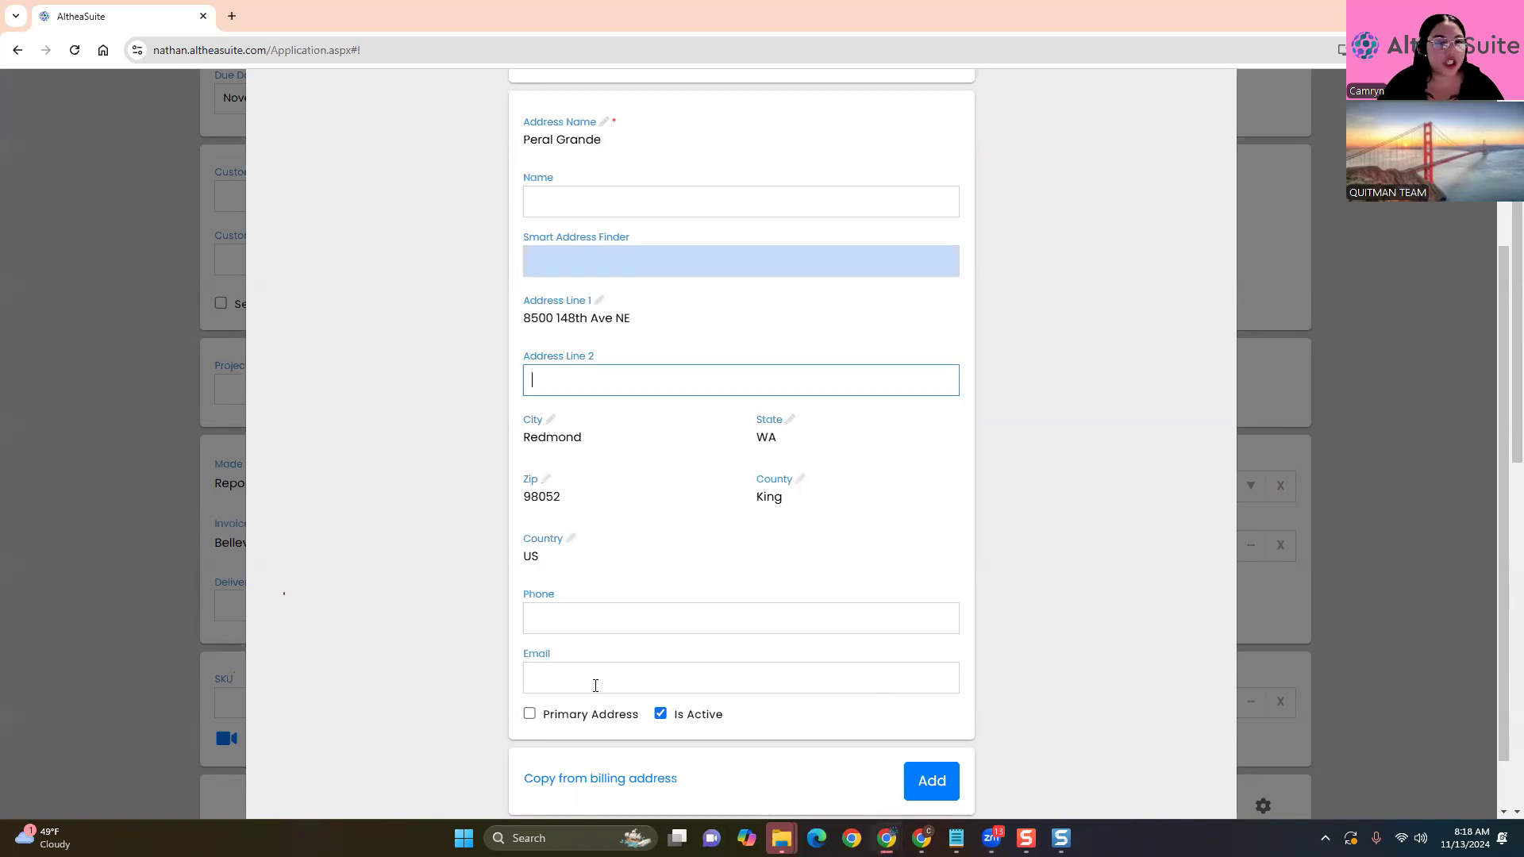
{"action": "left_click", "coordinate": [397, 543]}
{"action": "scroll", "coordinate": [710, 438], "scroll_direction": "down", "scroll_amount": 1}
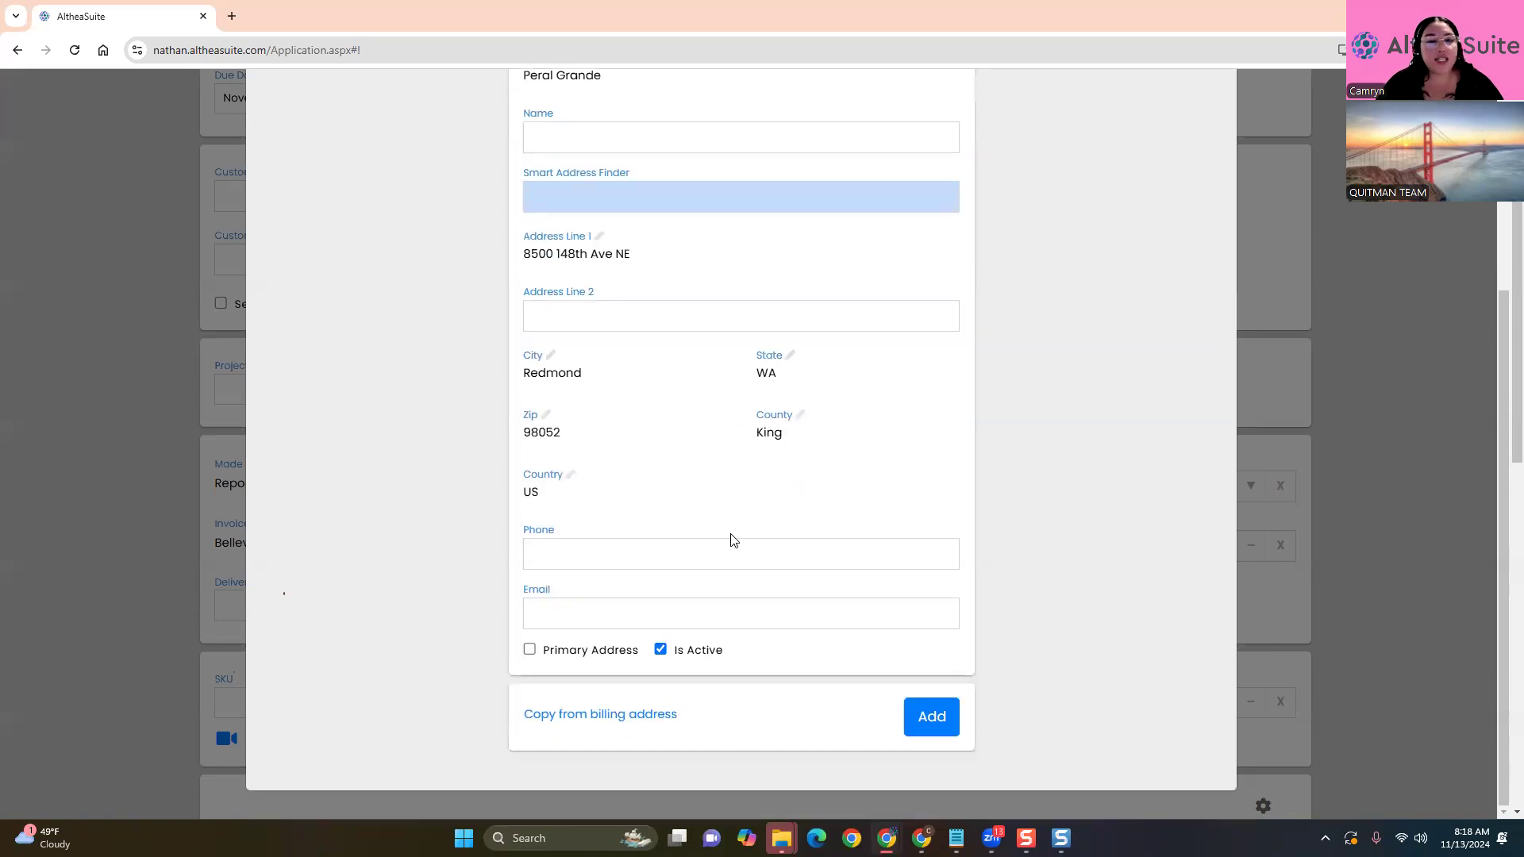
Enter the contact phone number and e-mail address on the new shipping address
{"action": "left_click", "coordinate": [584, 556]}
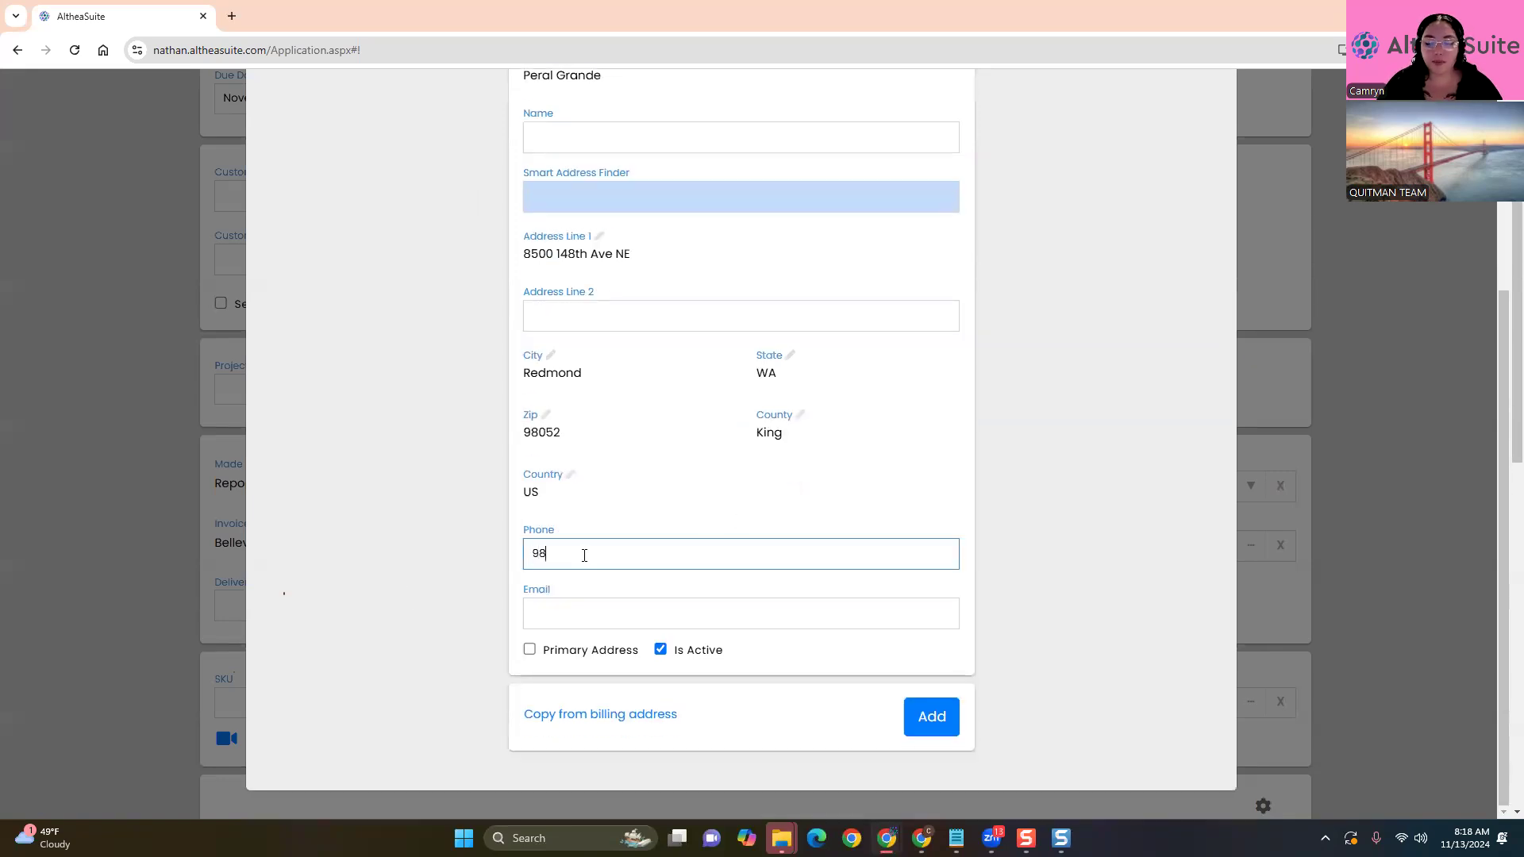
{"action": "left_click", "coordinate": [605, 618]}
{"action": "type", "text": "Peral@fa"}
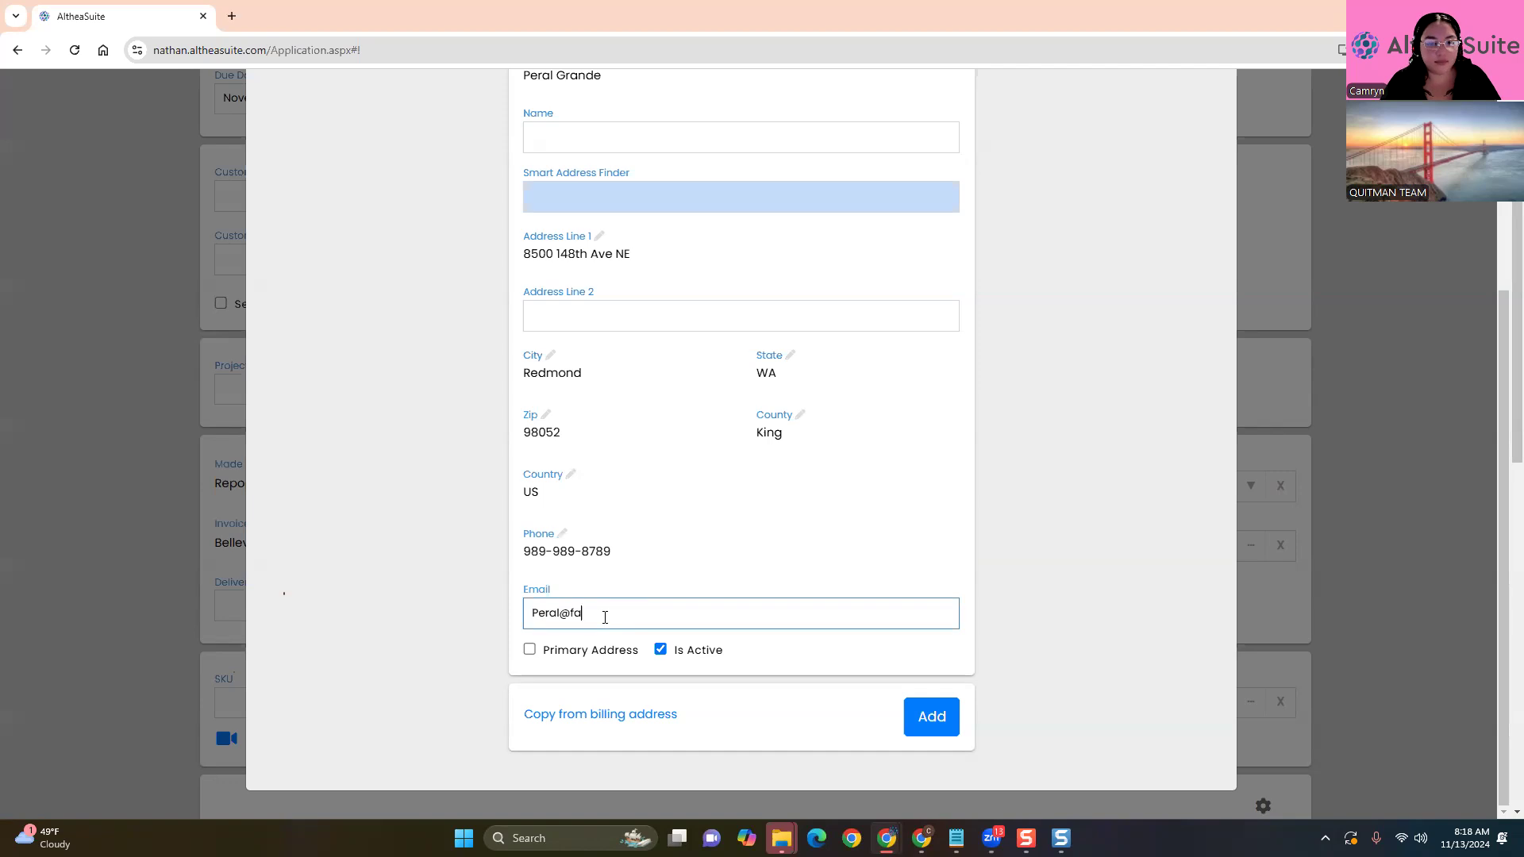
{"action": "type", "text": "keemail.com"}
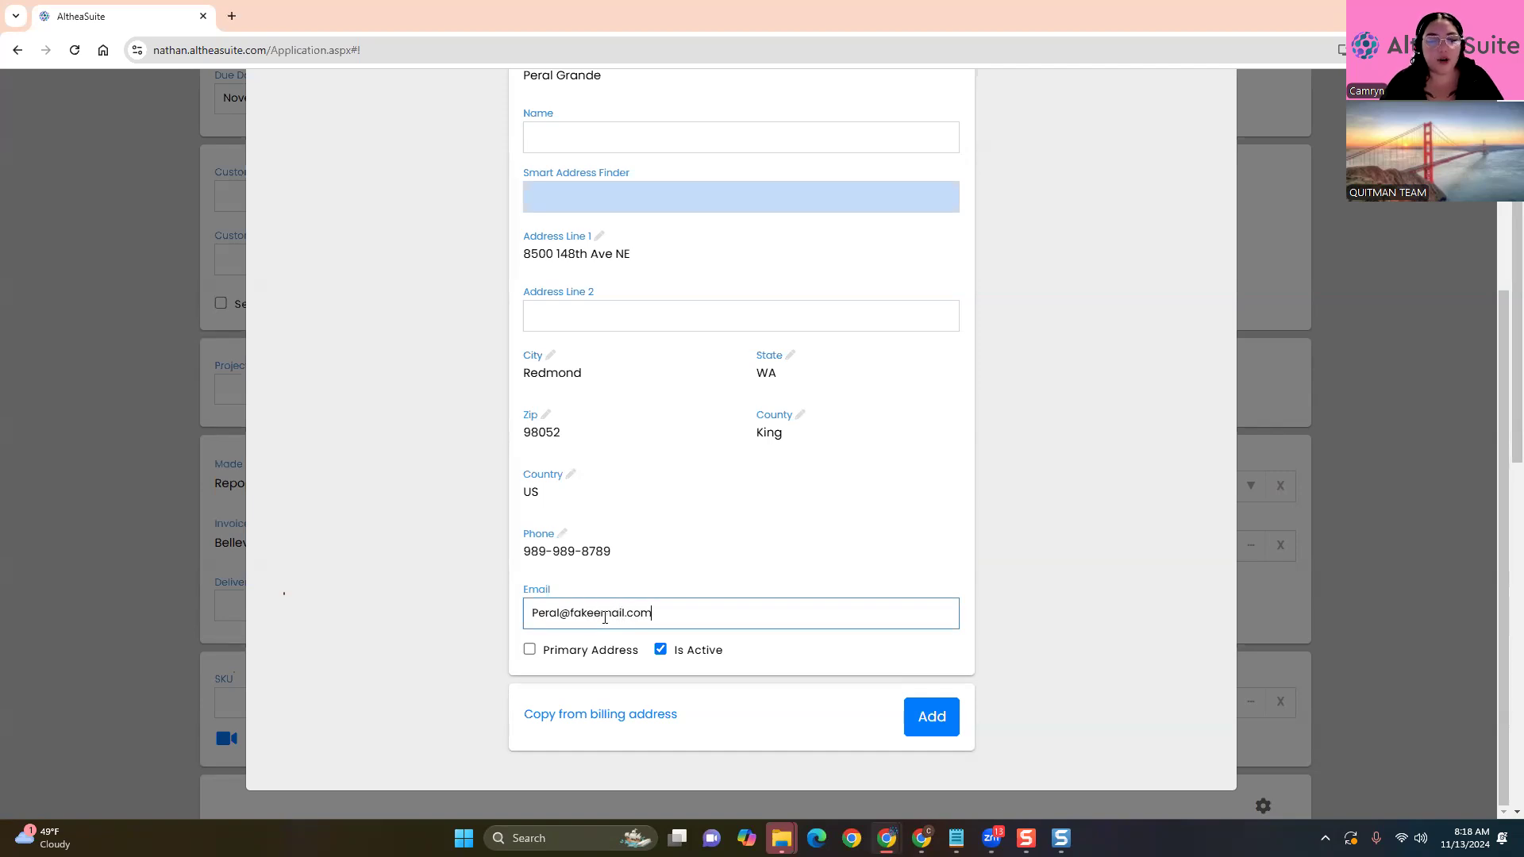
{"action": "left_click", "coordinate": [438, 638]}
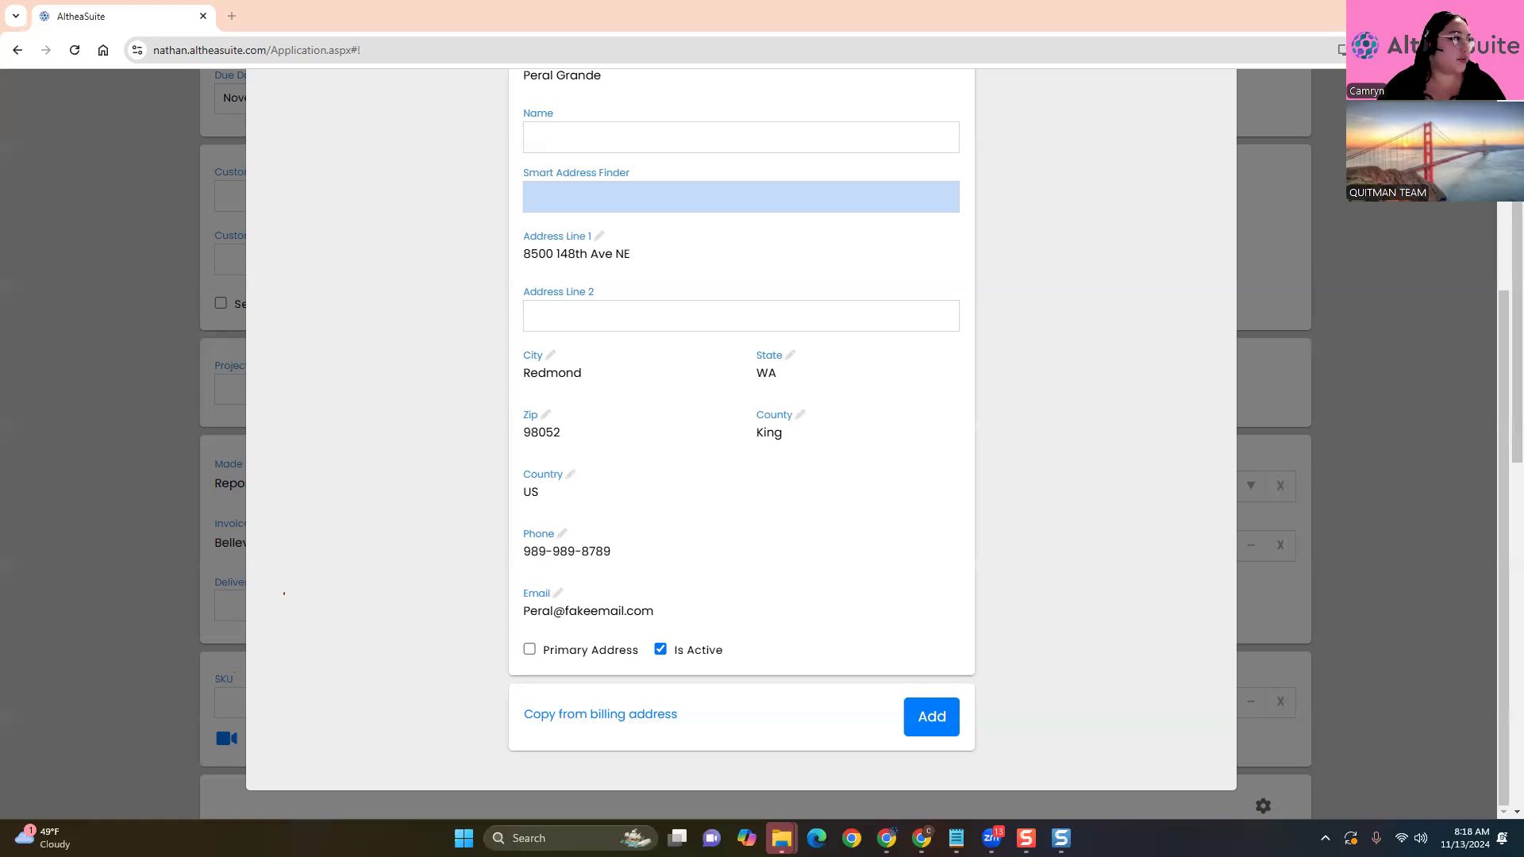
Leave Address Line 2 blank and scroll down to the Add button
{"action": "scroll", "coordinate": [528, 451], "scroll_direction": "up", "scroll_amount": 5}
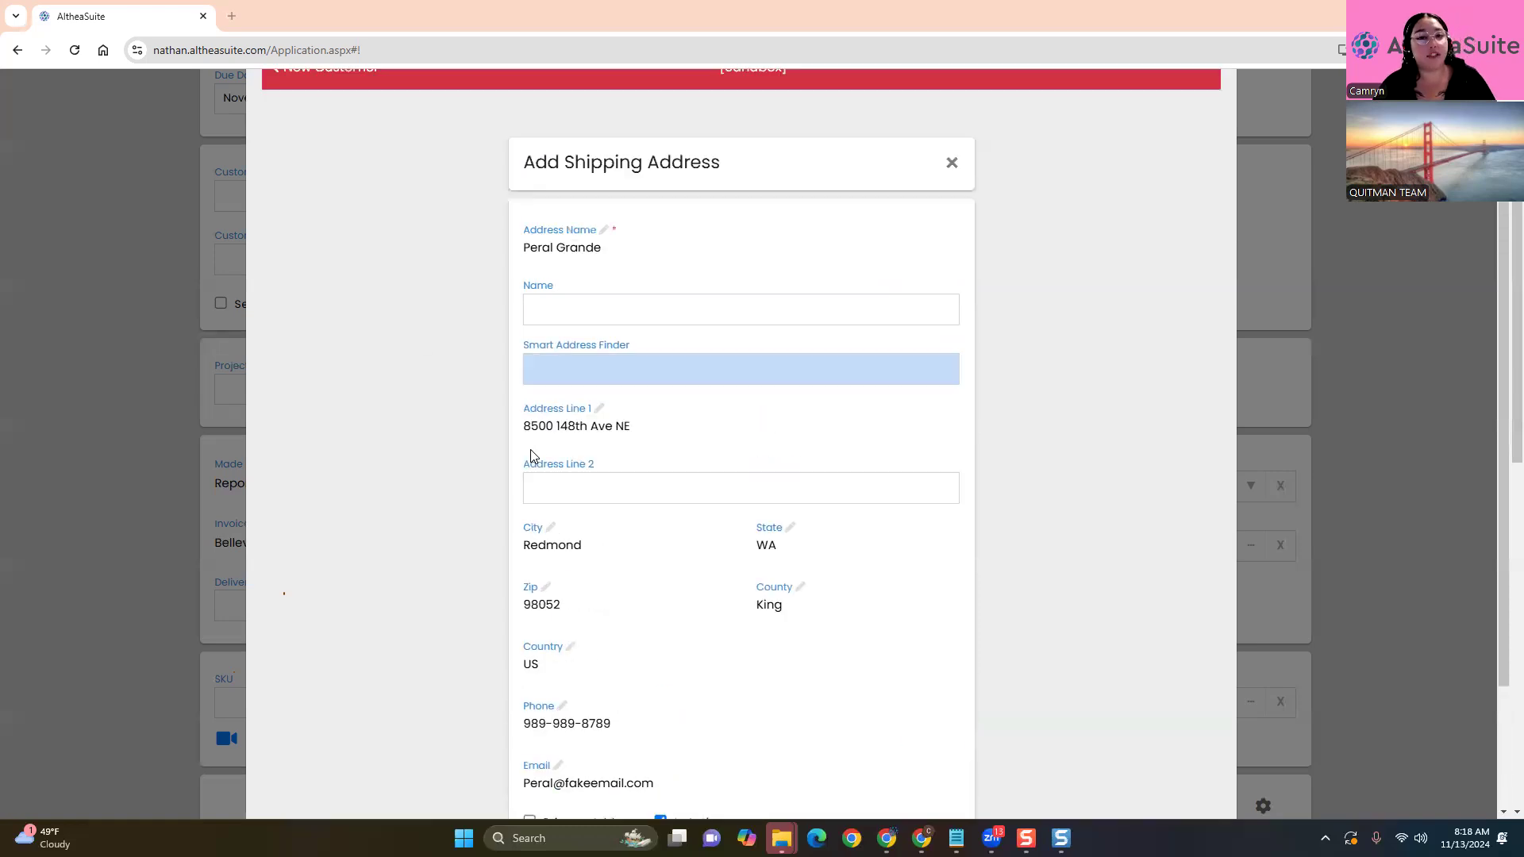
{"action": "scroll", "coordinate": [512, 486], "scroll_direction": "down", "scroll_amount": 4}
{"action": "scroll", "coordinate": [512, 486], "scroll_direction": "up", "scroll_amount": 4}
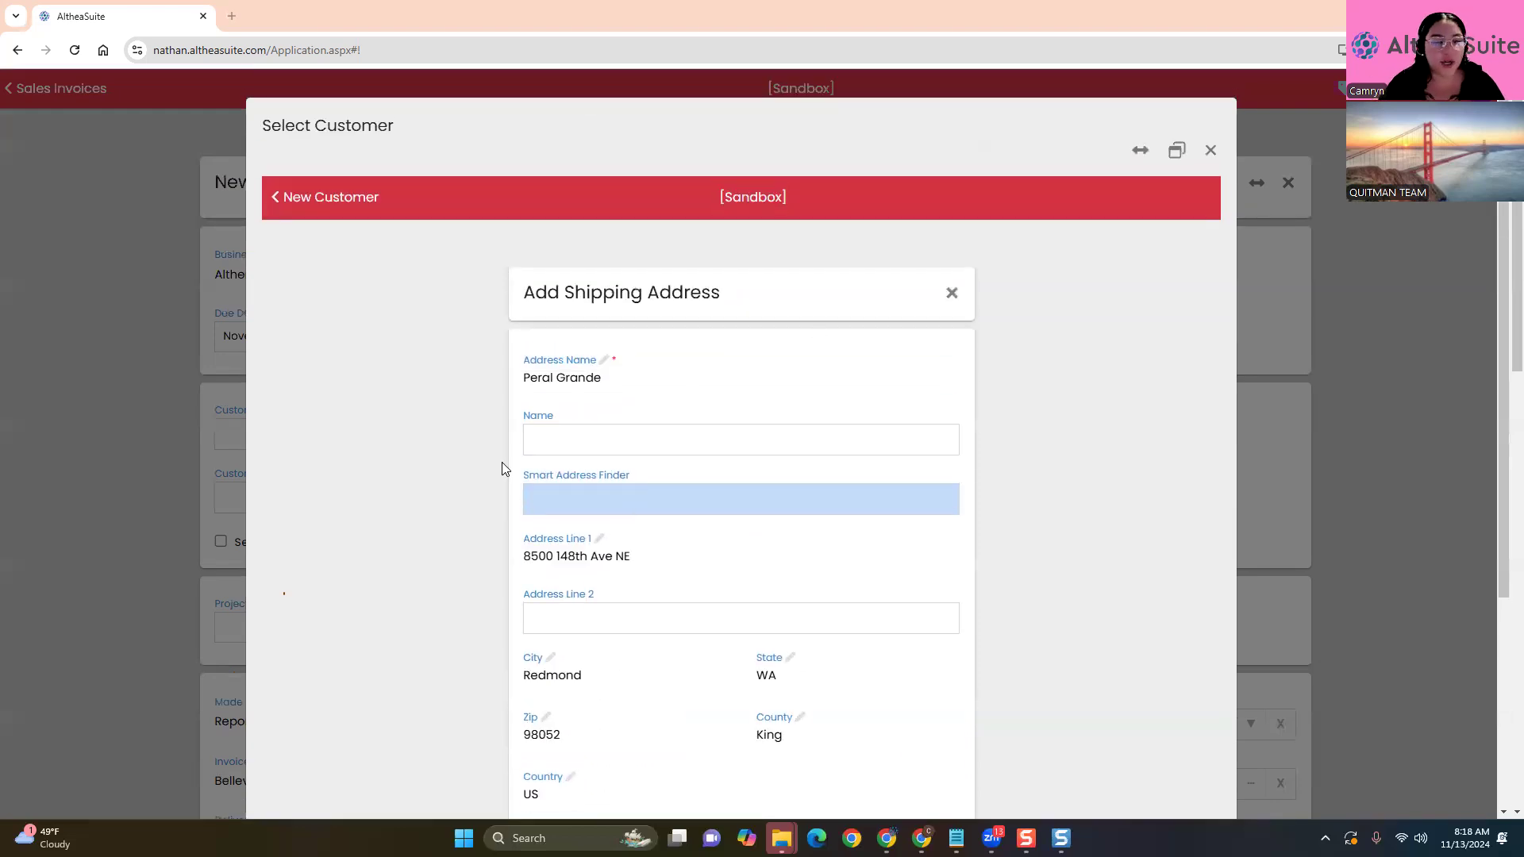
{"action": "scroll", "coordinate": [714, 445], "scroll_direction": "down", "scroll_amount": 2}
{"action": "left_click", "coordinate": [616, 466]}
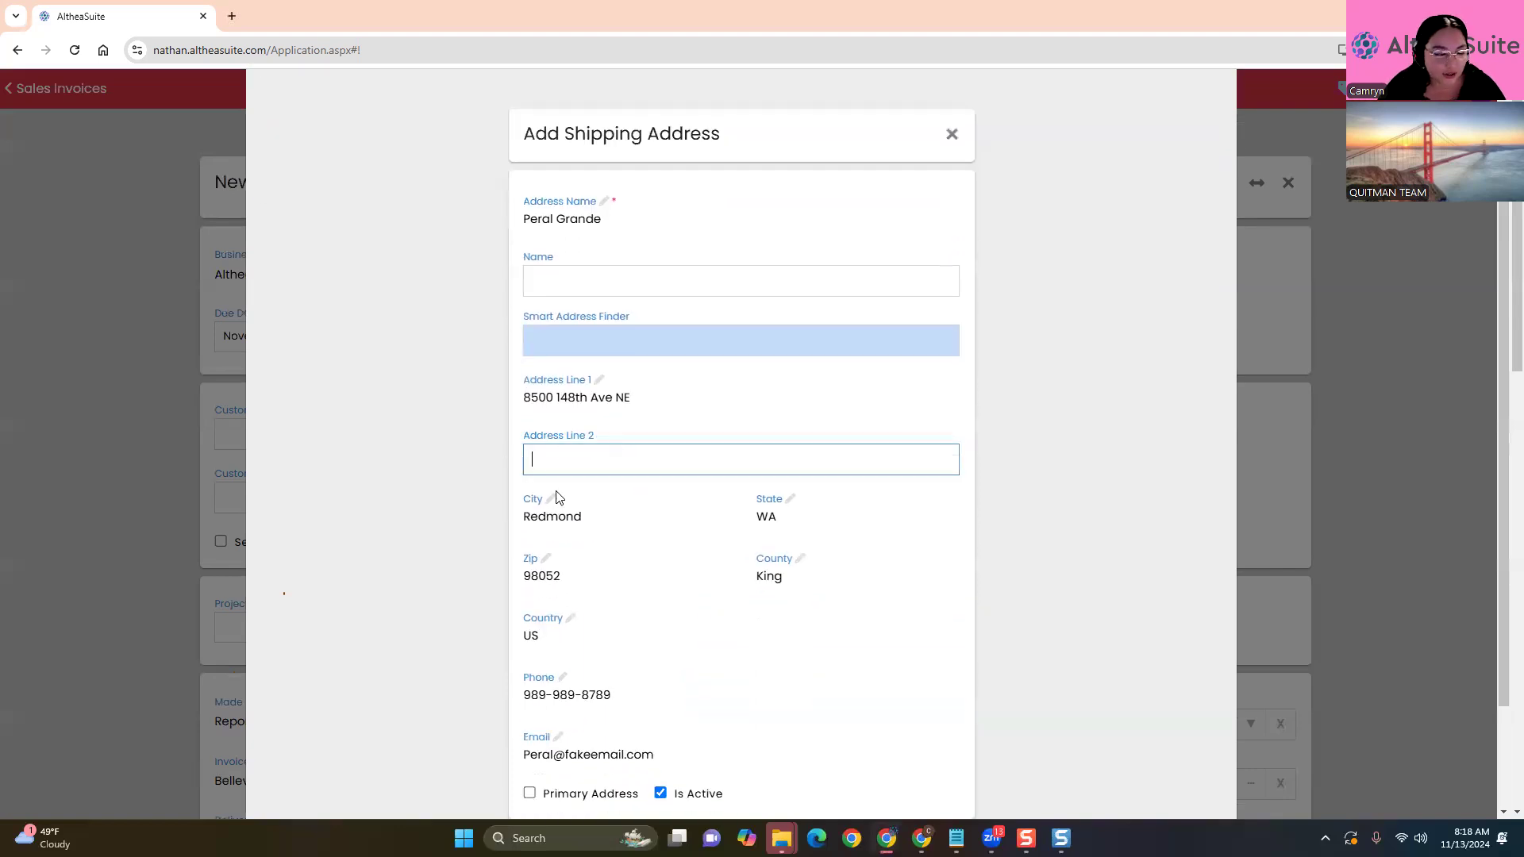
{"action": "left_click", "coordinate": [402, 607]}
{"action": "scroll", "coordinate": [405, 608], "scroll_direction": "down", "scroll_amount": 2}
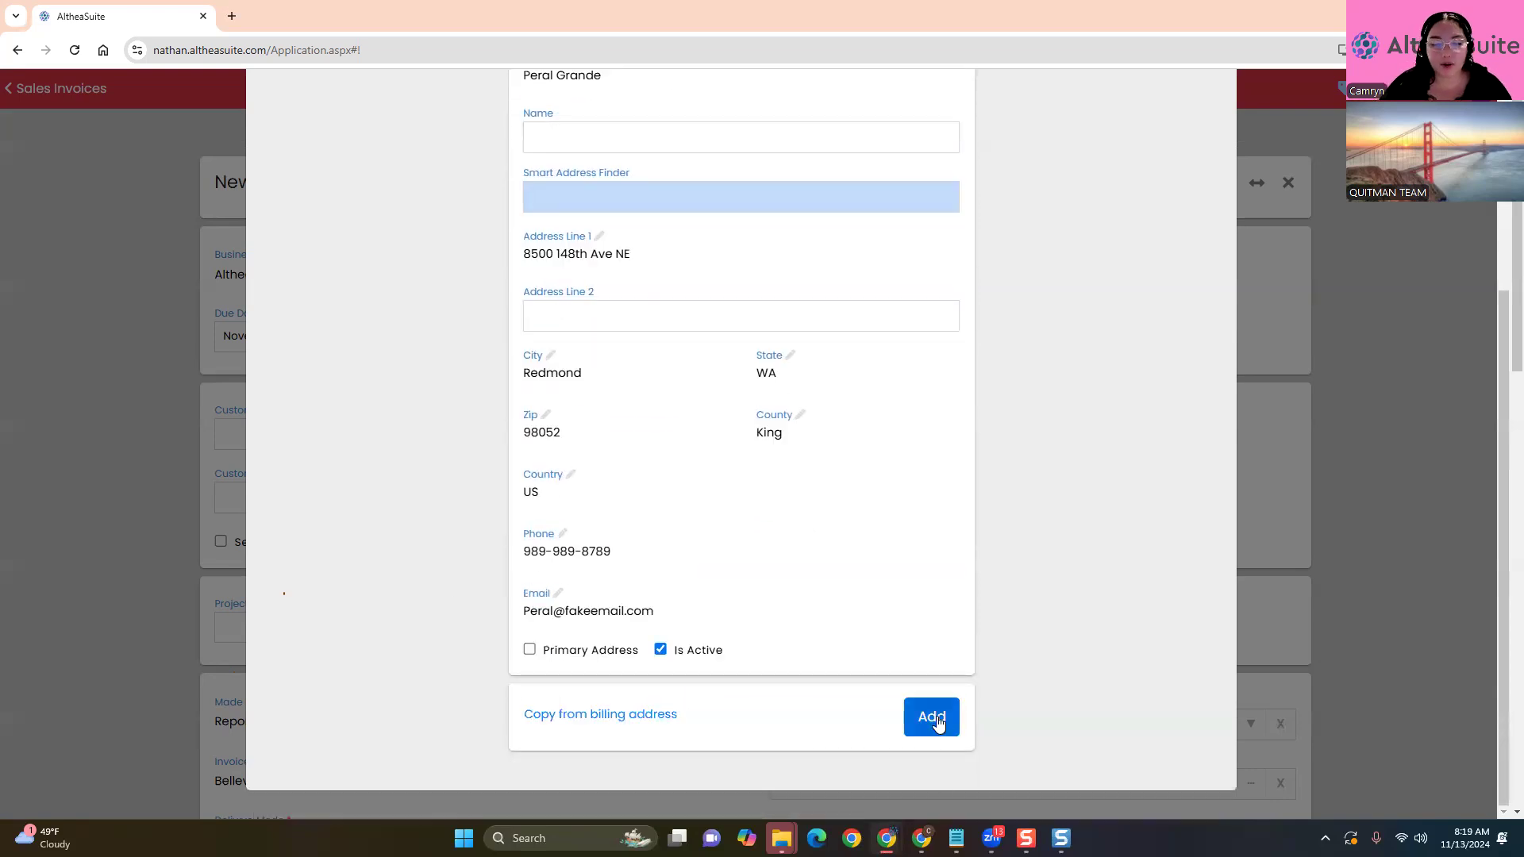
Save the Redmond, WA shipping address and review the Billing Address tab
{"action": "left_click", "coordinate": [933, 719]}
{"action": "scroll", "coordinate": [405, 592], "scroll_direction": "down", "scroll_amount": 3}
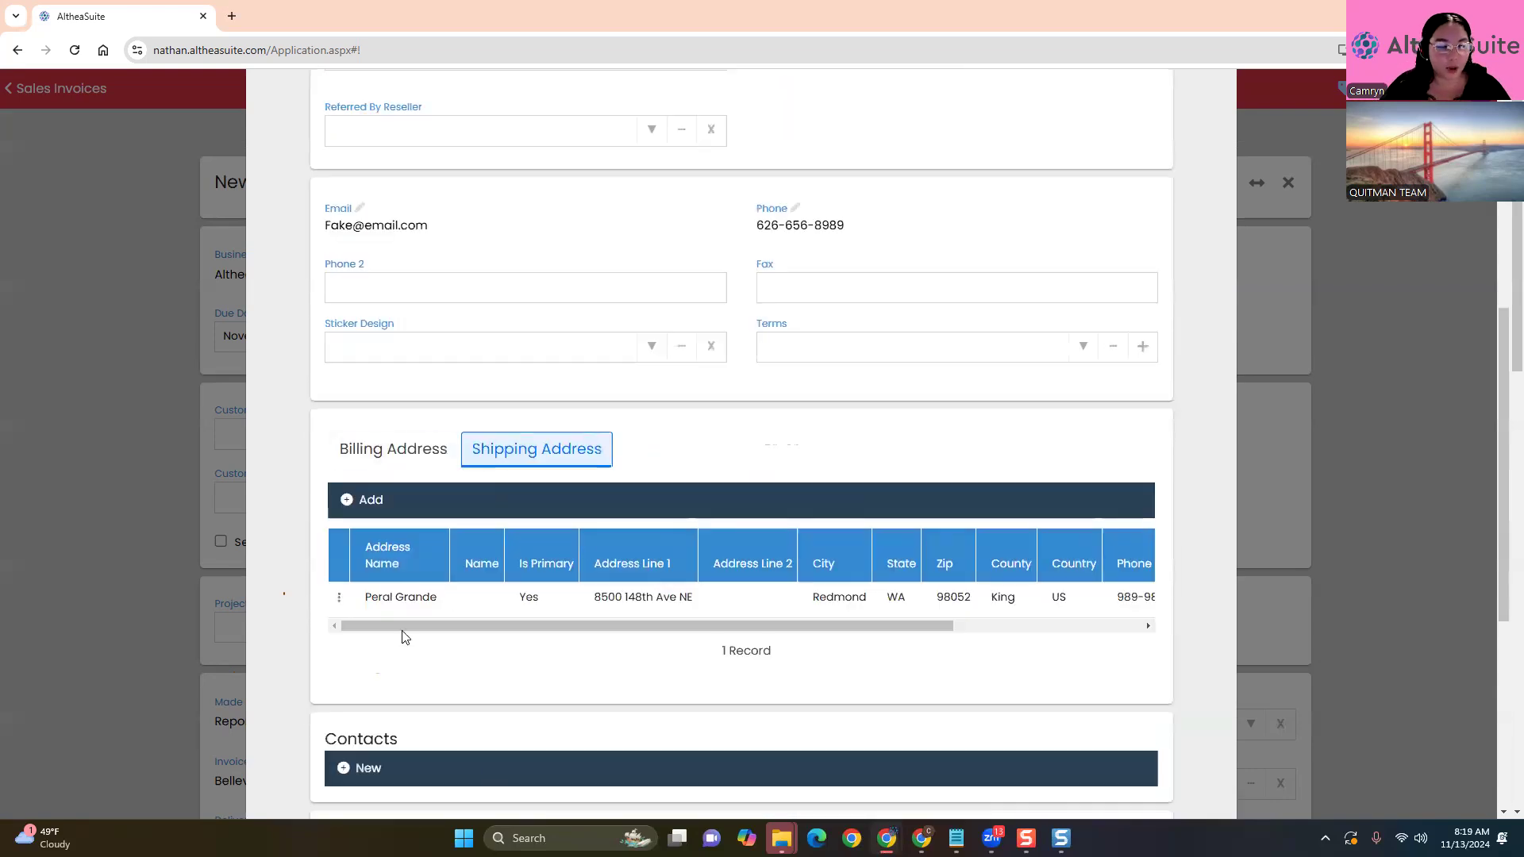
{"action": "left_click", "coordinate": [384, 454]}
{"action": "scroll", "coordinate": [712, 688], "scroll_direction": "up", "scroll_amount": 5}
{"action": "scroll", "coordinate": [698, 675], "scroll_direction": "down", "scroll_amount": 1}
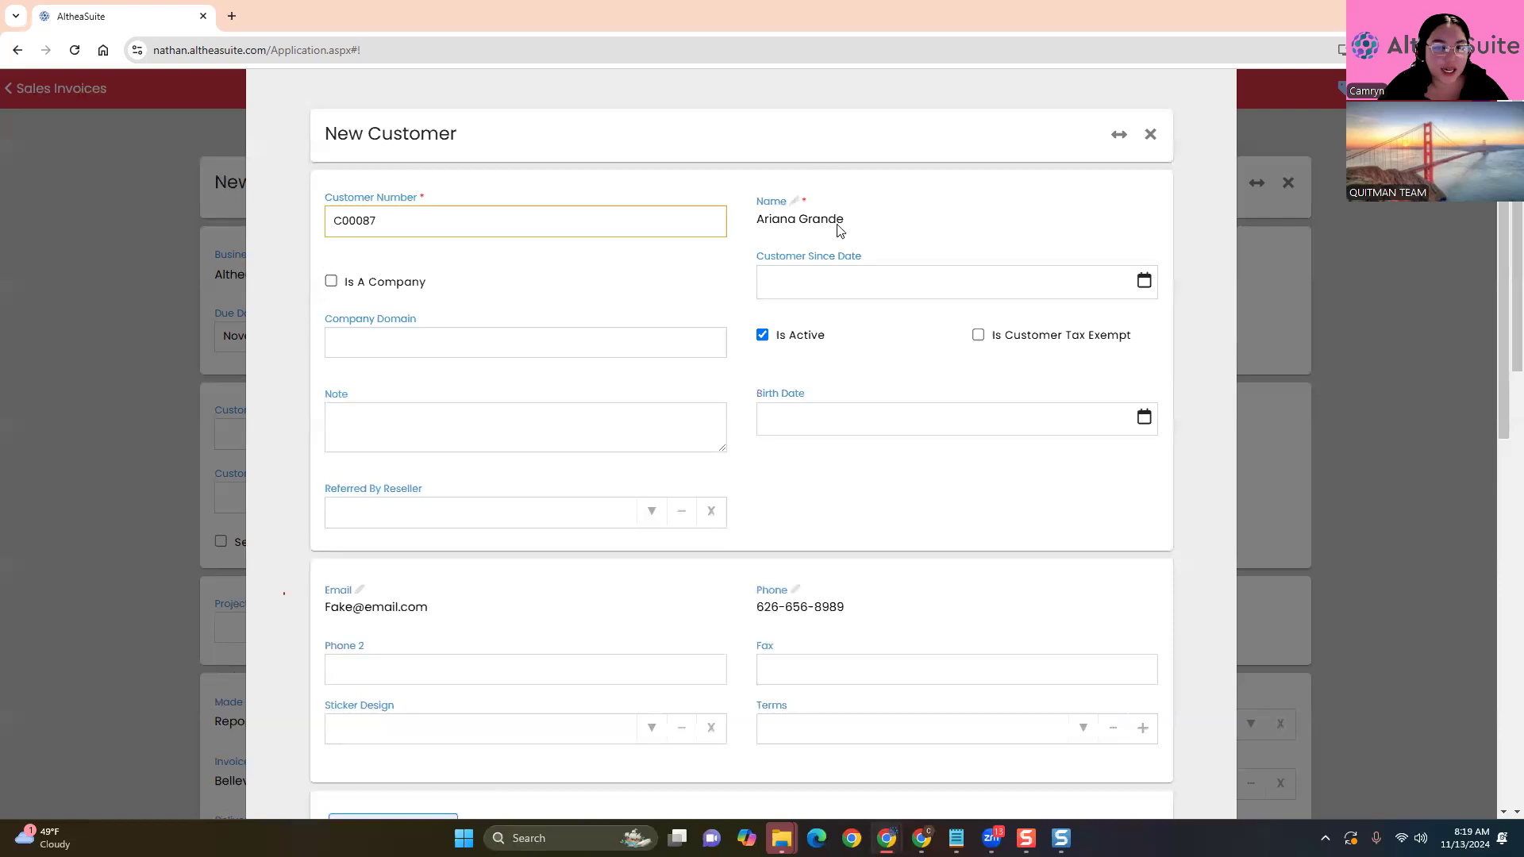
Toggle Is A Company on and back off, leaving the customer unmarked
{"action": "left_click", "coordinate": [331, 281]}
{"action": "left_click", "coordinate": [329, 283]}
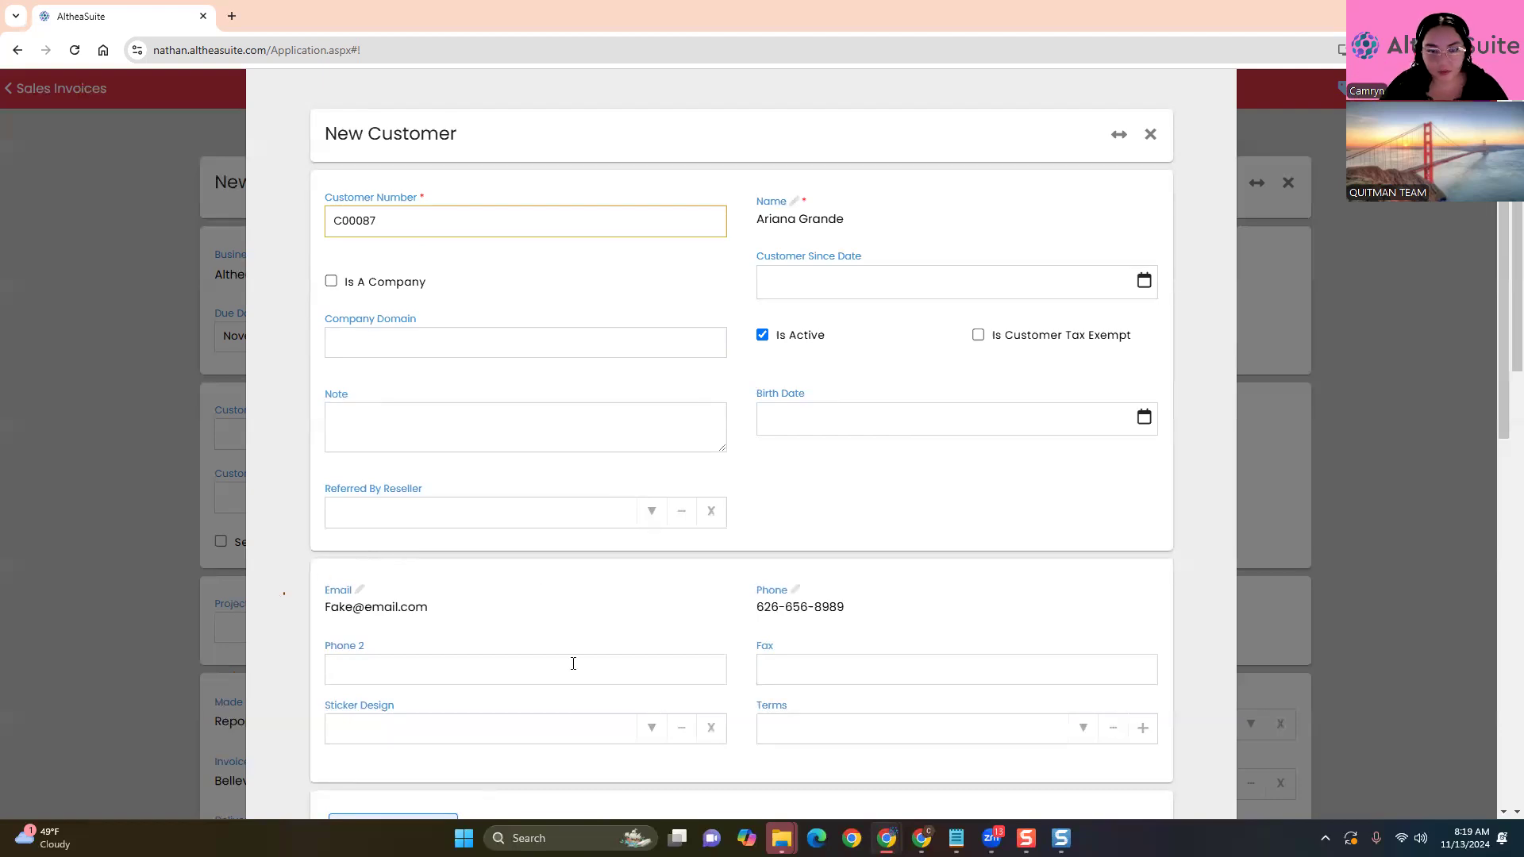
{"action": "scroll", "coordinate": [606, 646], "scroll_direction": "down", "scroll_amount": 12}
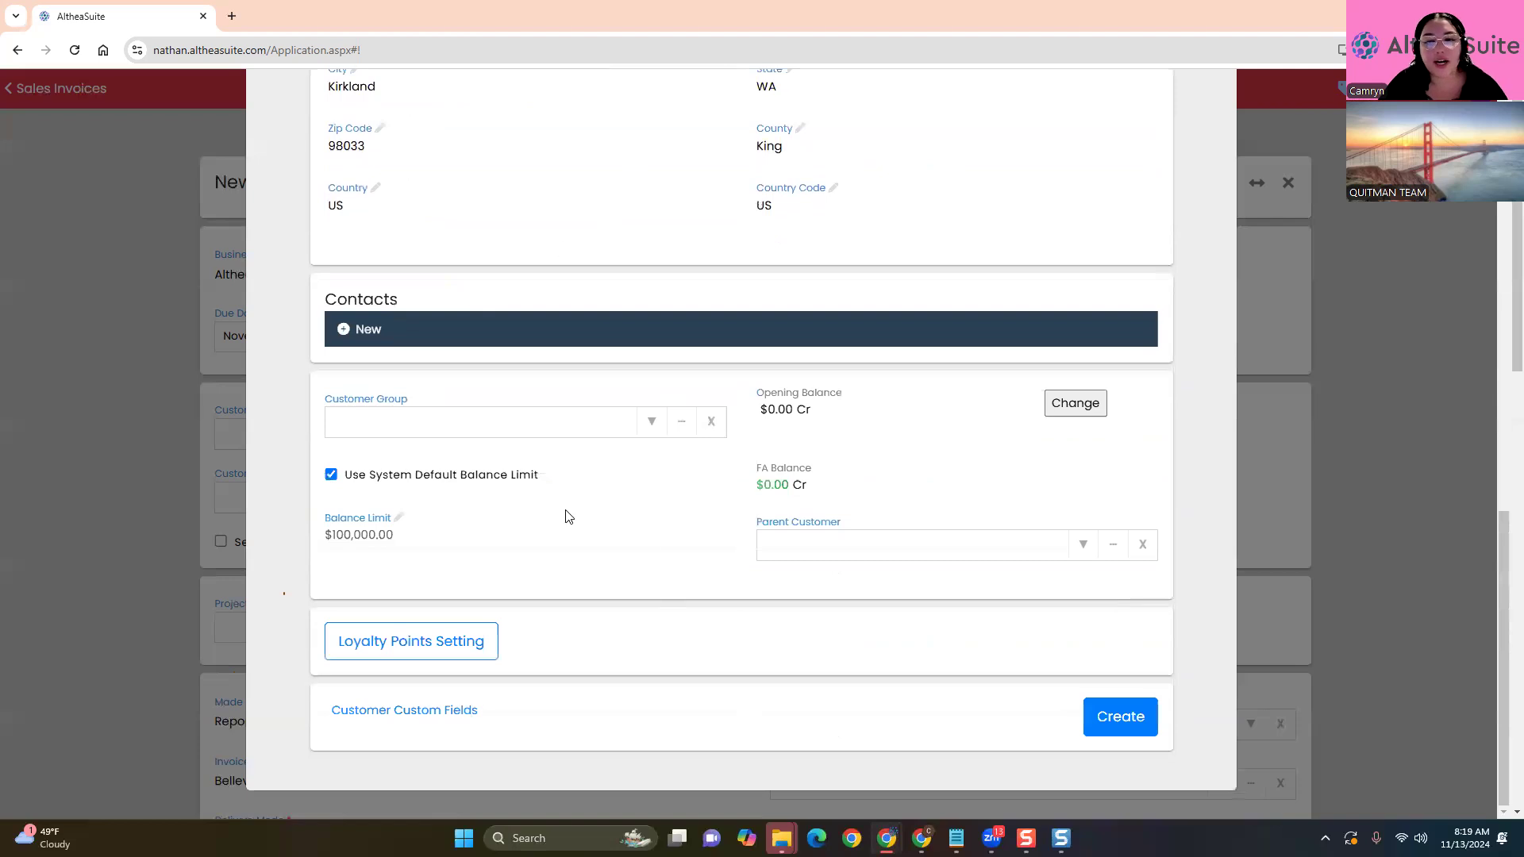
Create a customer contact with the person's first name, phone number and e-mail address
{"action": "left_click", "coordinate": [366, 335]}
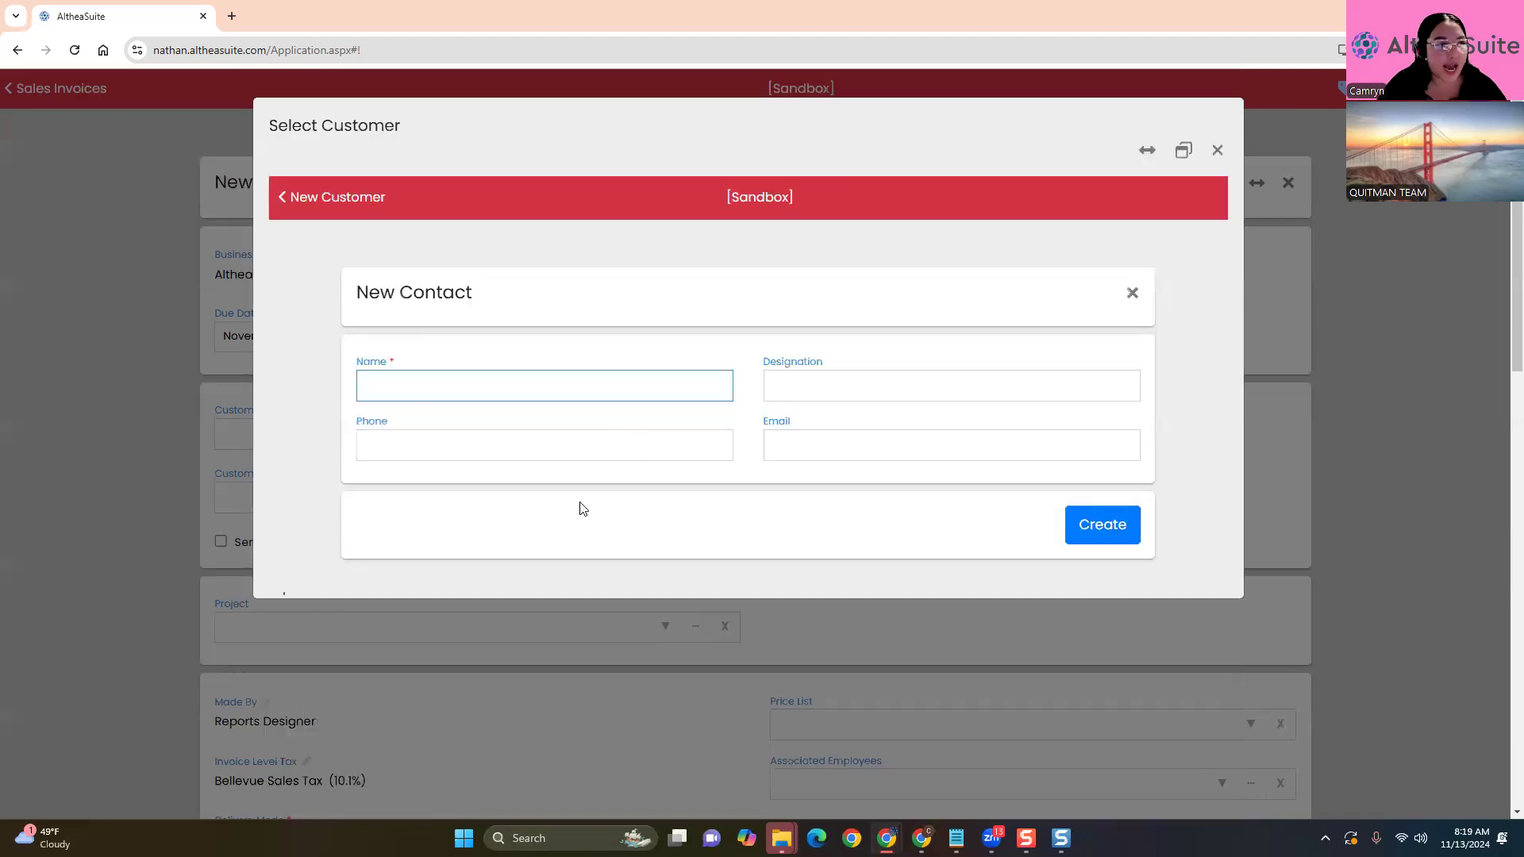
{"action": "type", "text": "Ethan"}
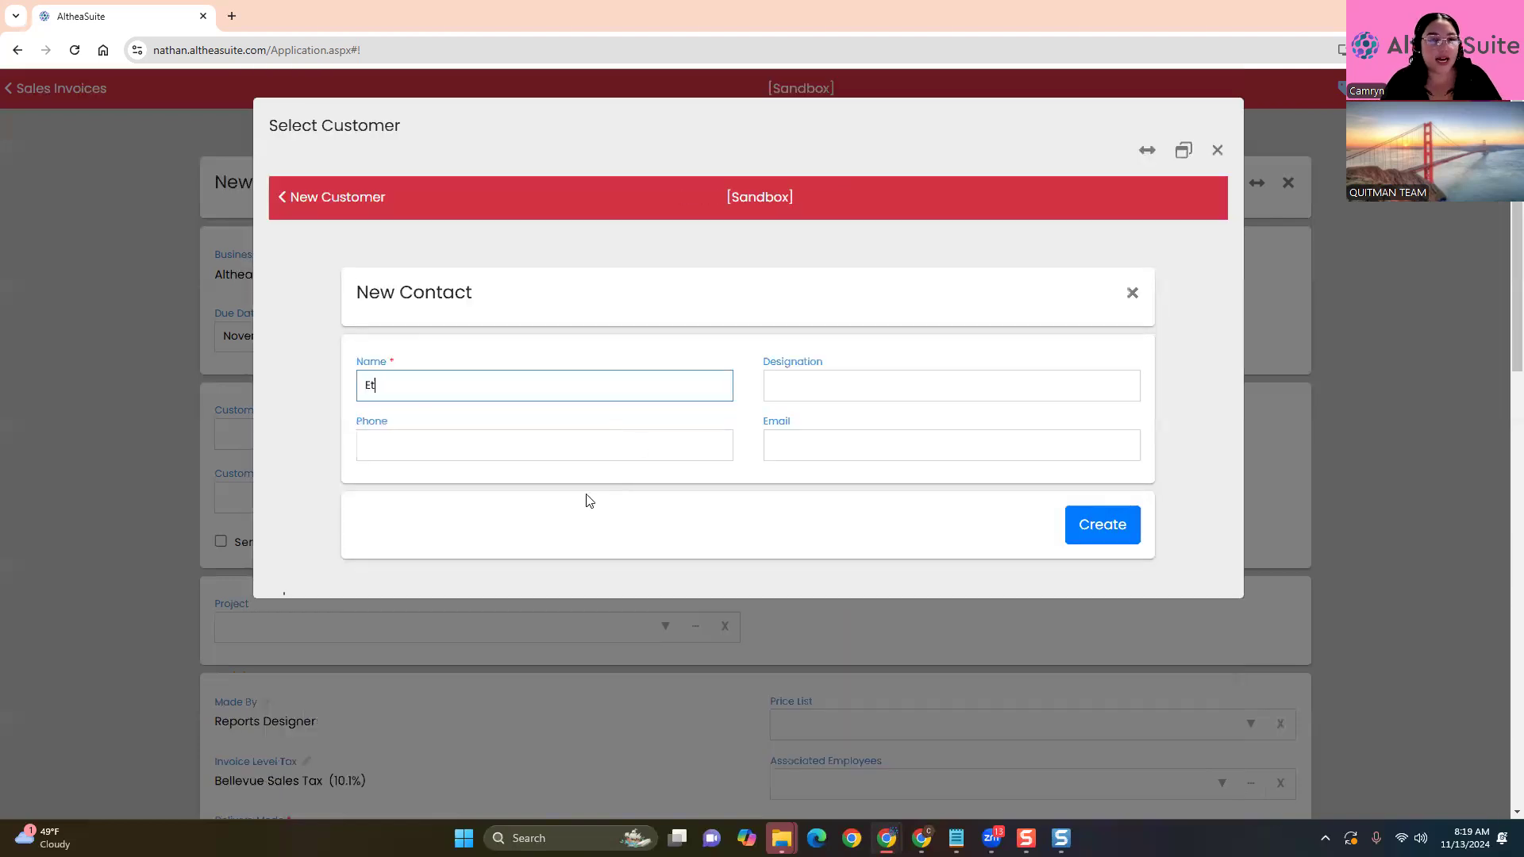
{"action": "left_click", "coordinate": [542, 435]}
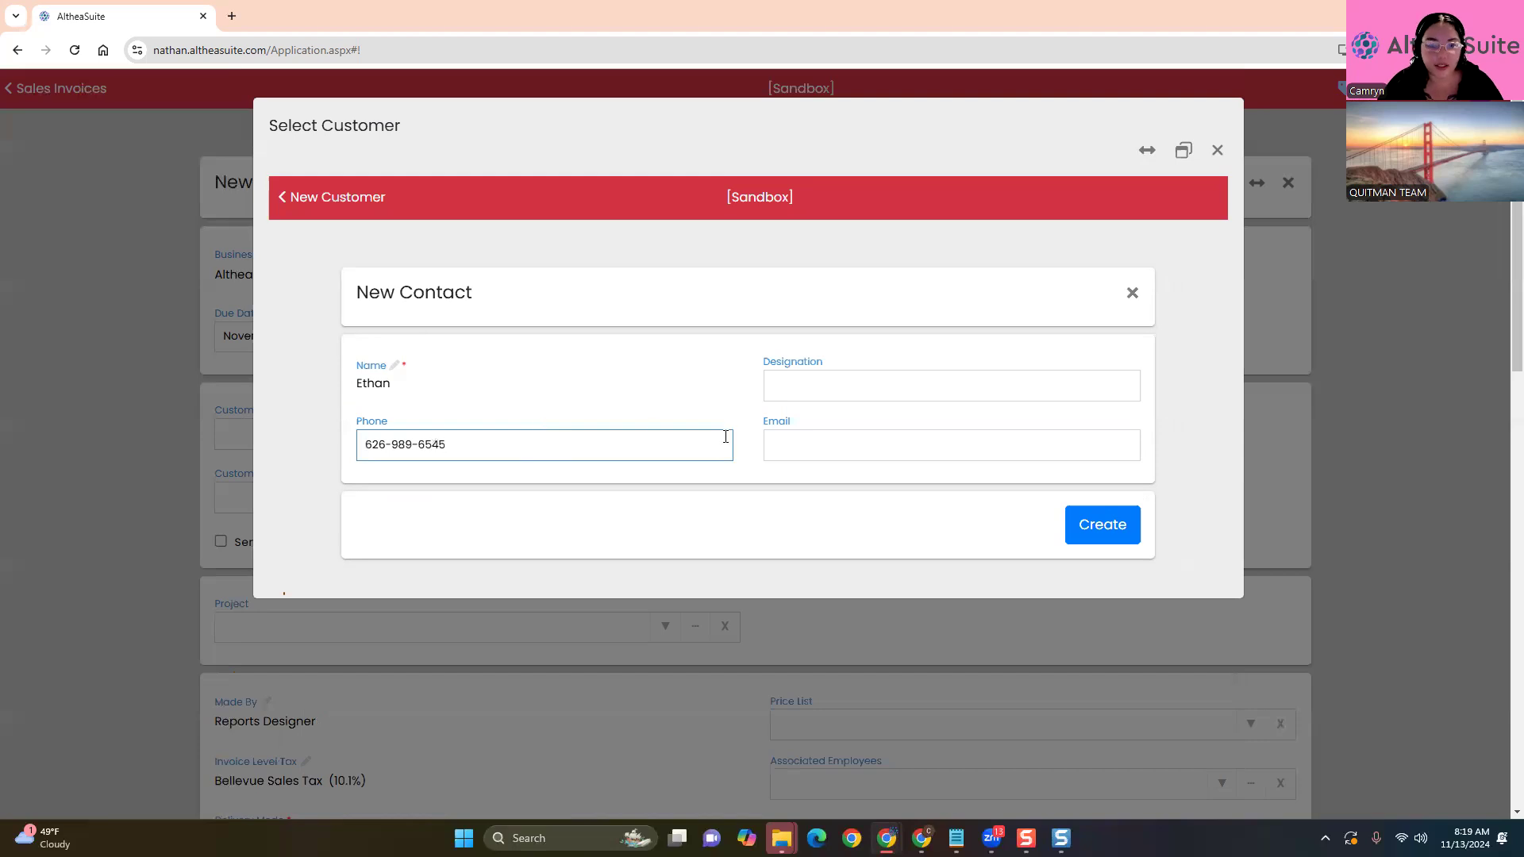
{"action": "left_click", "coordinate": [786, 460]}
{"action": "type", "text": "boyf"}
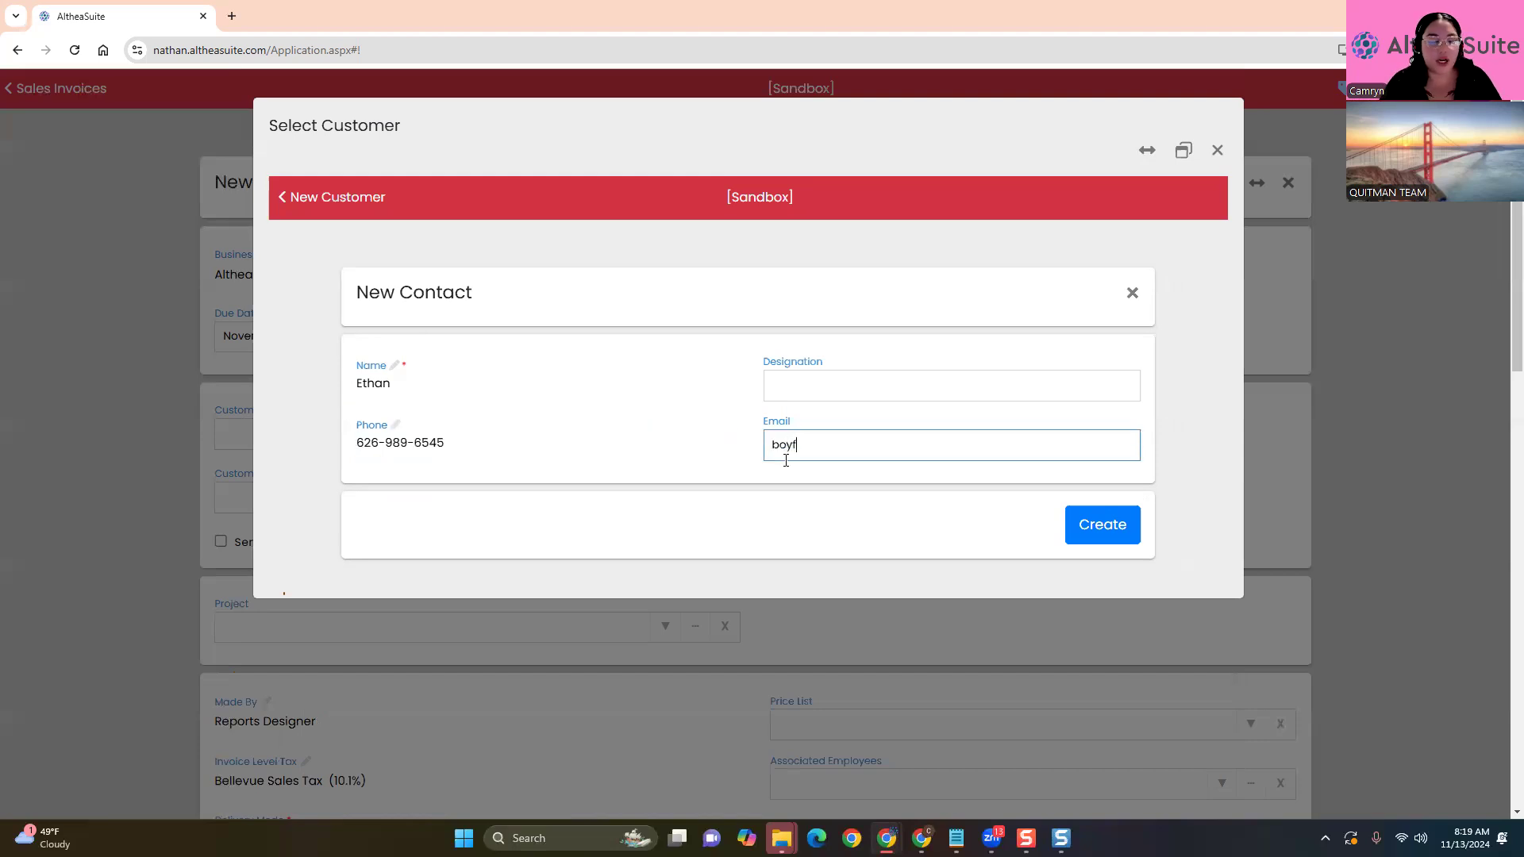
{"action": "type", "text": "riend@email.com"}
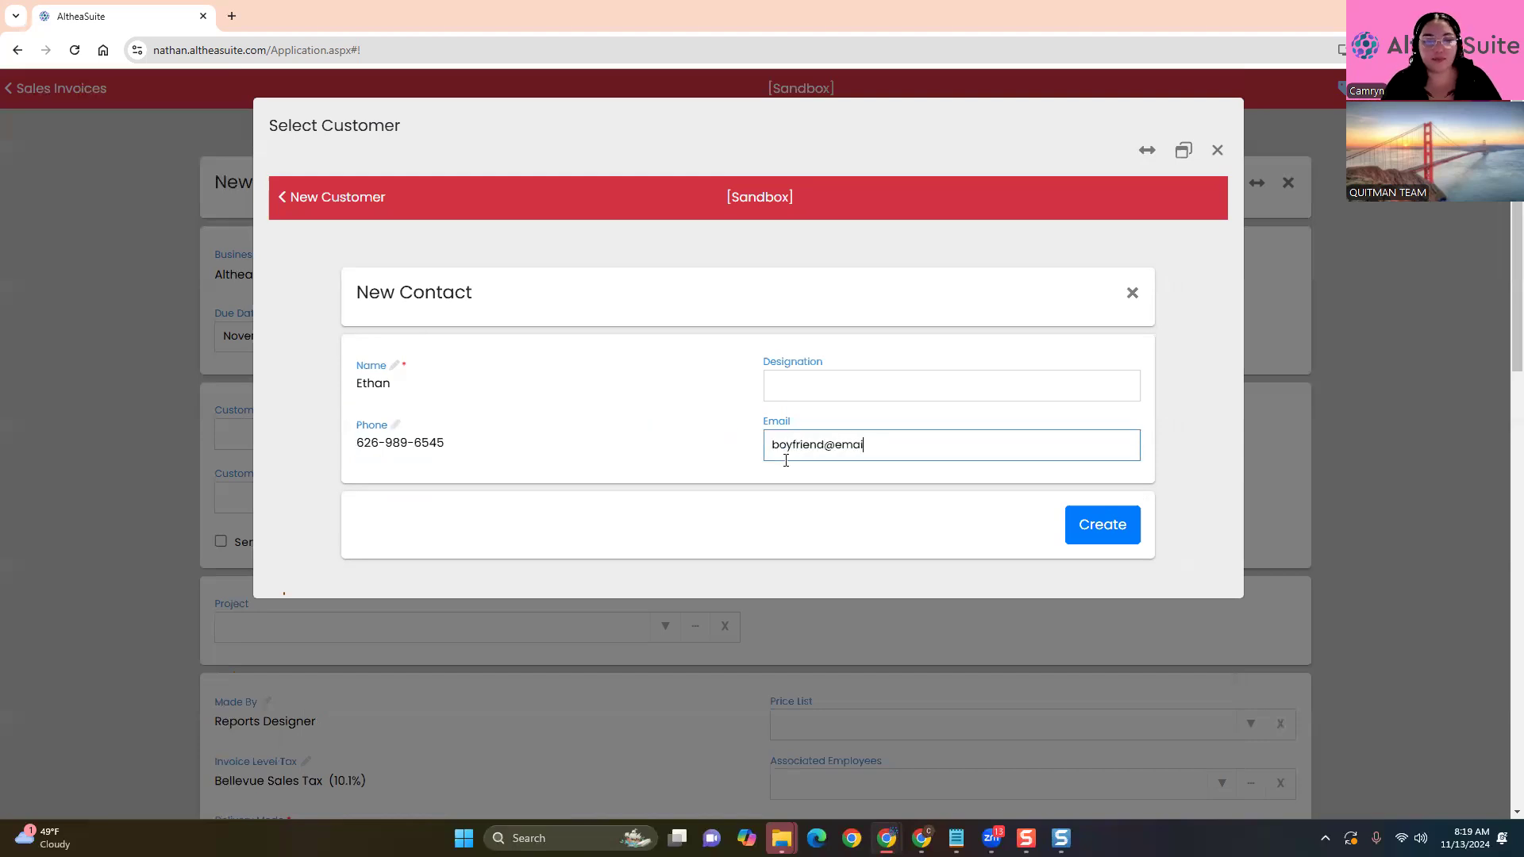
{"action": "left_click", "coordinate": [1103, 526]}
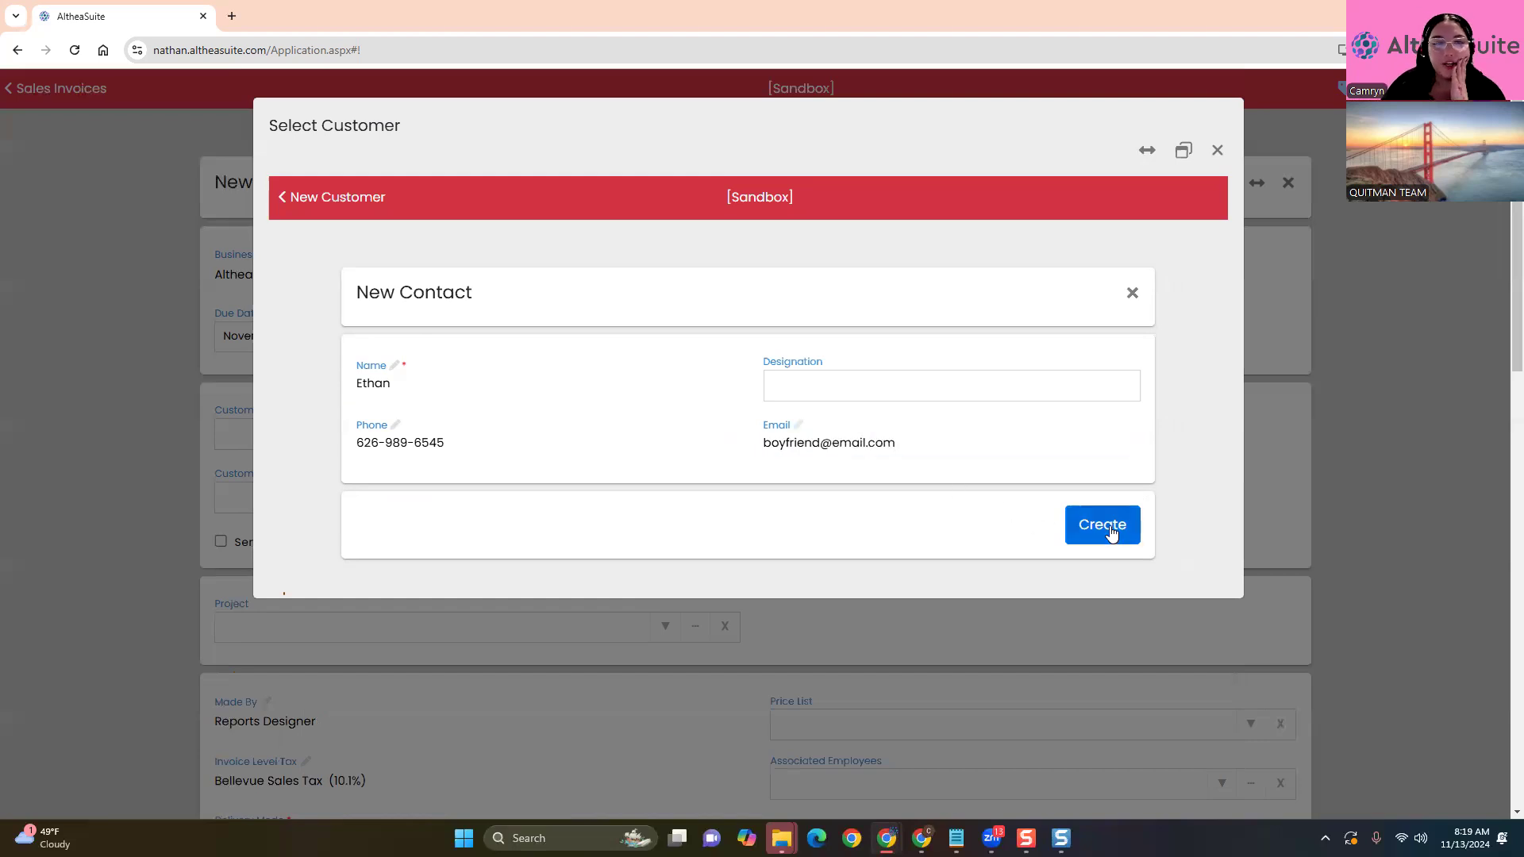
Review the customer's shipping and billing address tabs
{"action": "scroll", "coordinate": [424, 562], "scroll_direction": "down", "scroll_amount": 5}
{"action": "scroll", "coordinate": [424, 562], "scroll_direction": "up", "scroll_amount": 5}
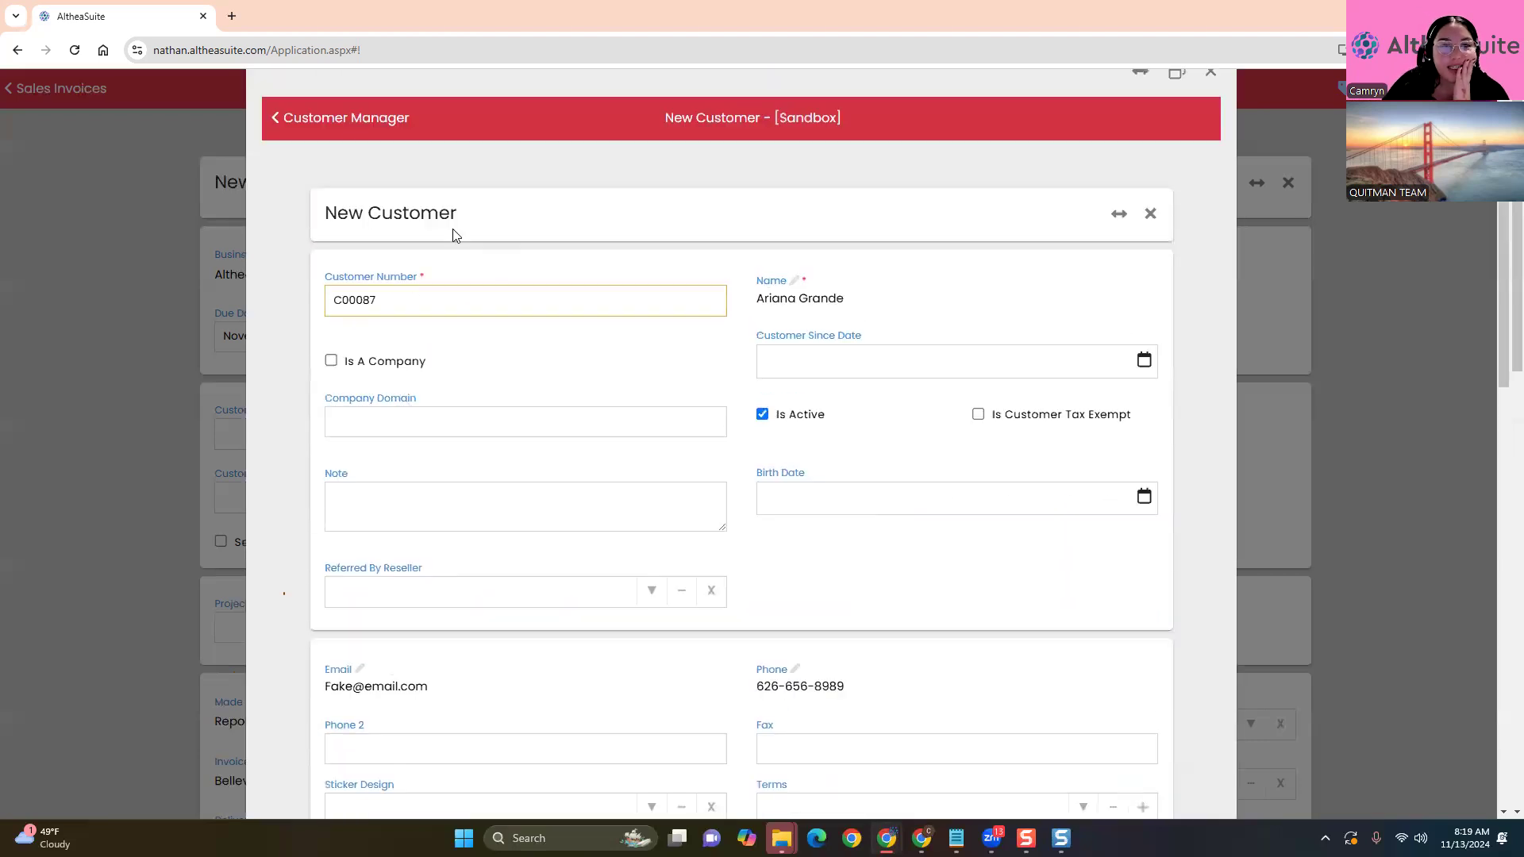
{"action": "scroll", "coordinate": [510, 326], "scroll_direction": "down", "scroll_amount": 3}
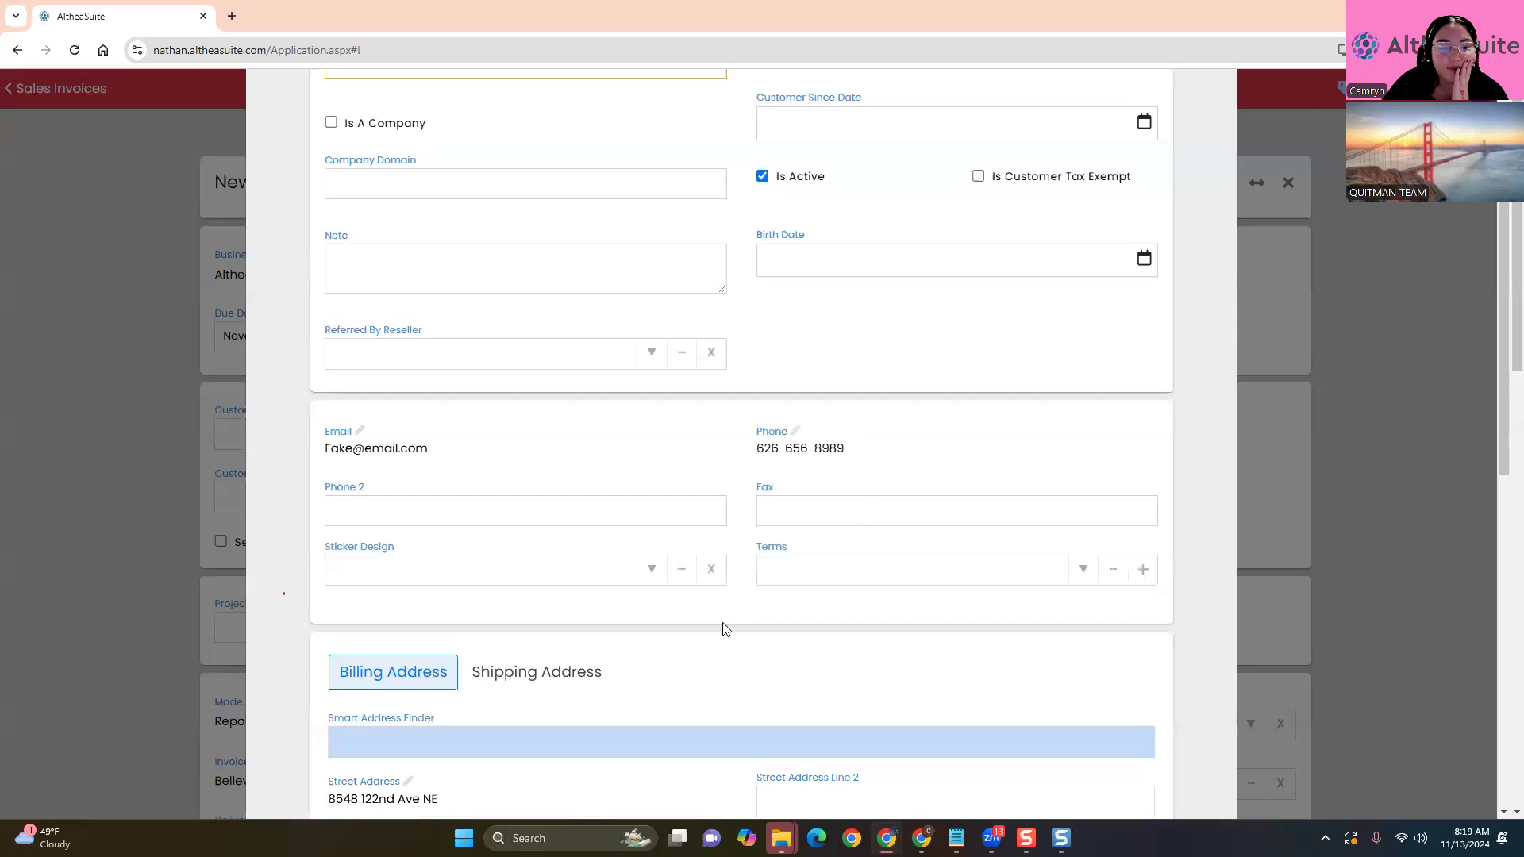
{"action": "scroll", "coordinate": [722, 627], "scroll_direction": "down", "scroll_amount": 3}
{"action": "left_click", "coordinate": [532, 433]}
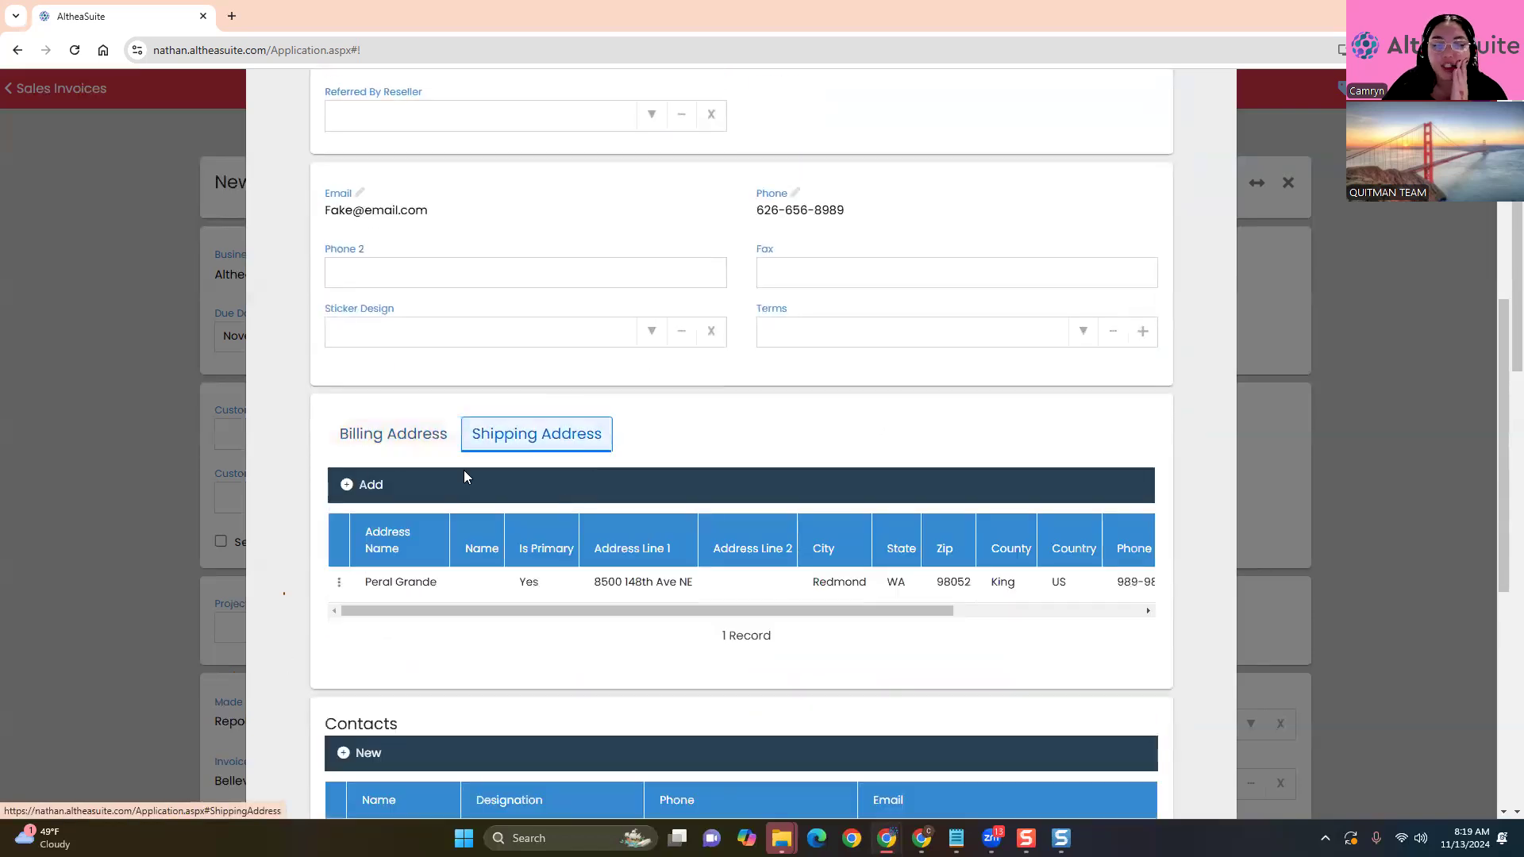
{"action": "left_click", "coordinate": [402, 429]}
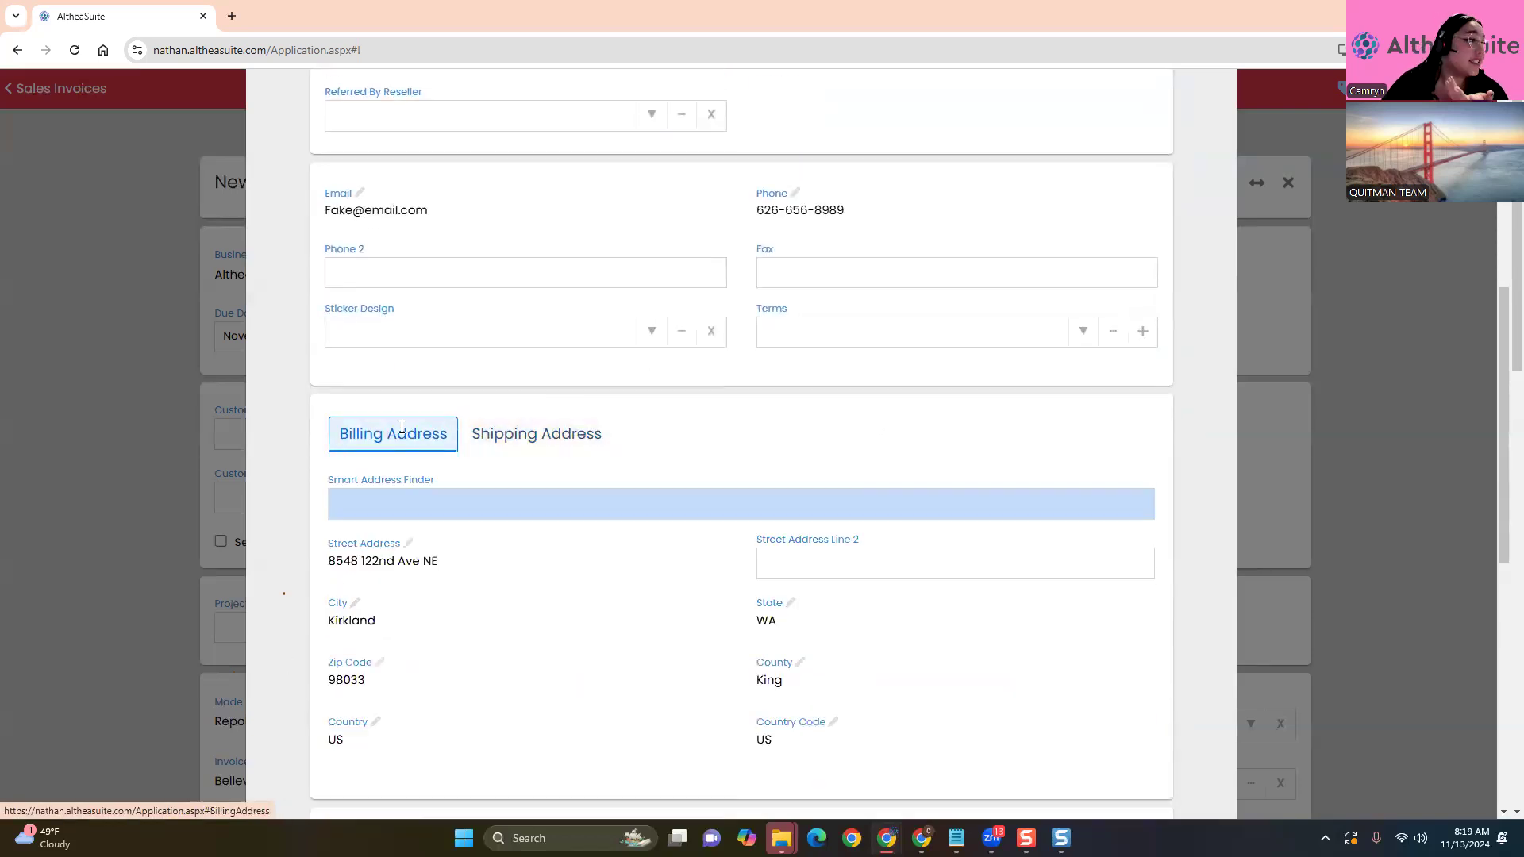
{"action": "scroll", "coordinate": [402, 490], "scroll_direction": "down", "scroll_amount": 3}
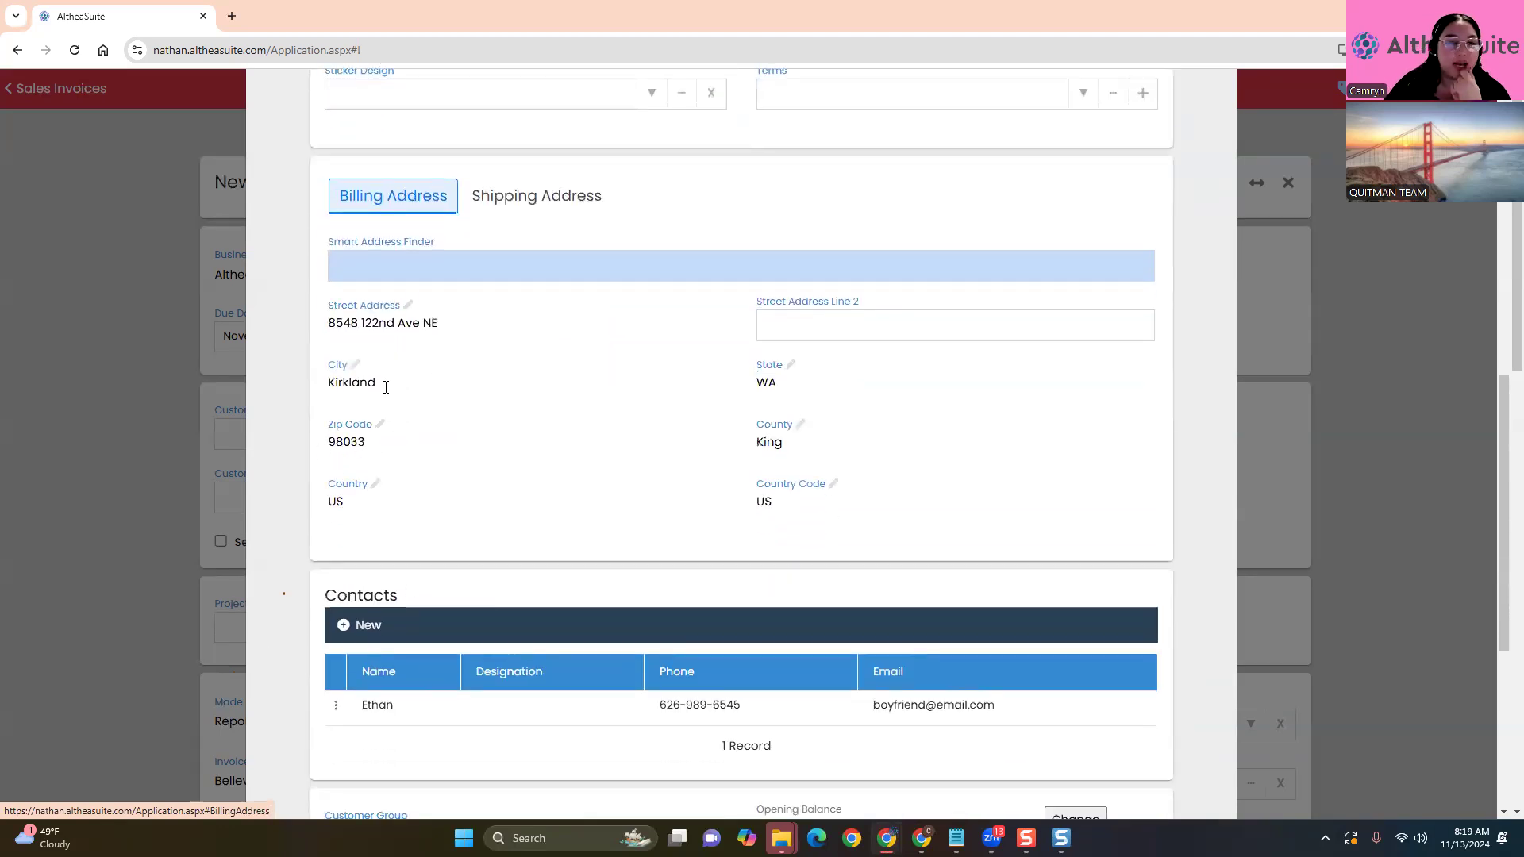
{"action": "scroll", "coordinate": [384, 436], "scroll_direction": "up", "scroll_amount": 3}
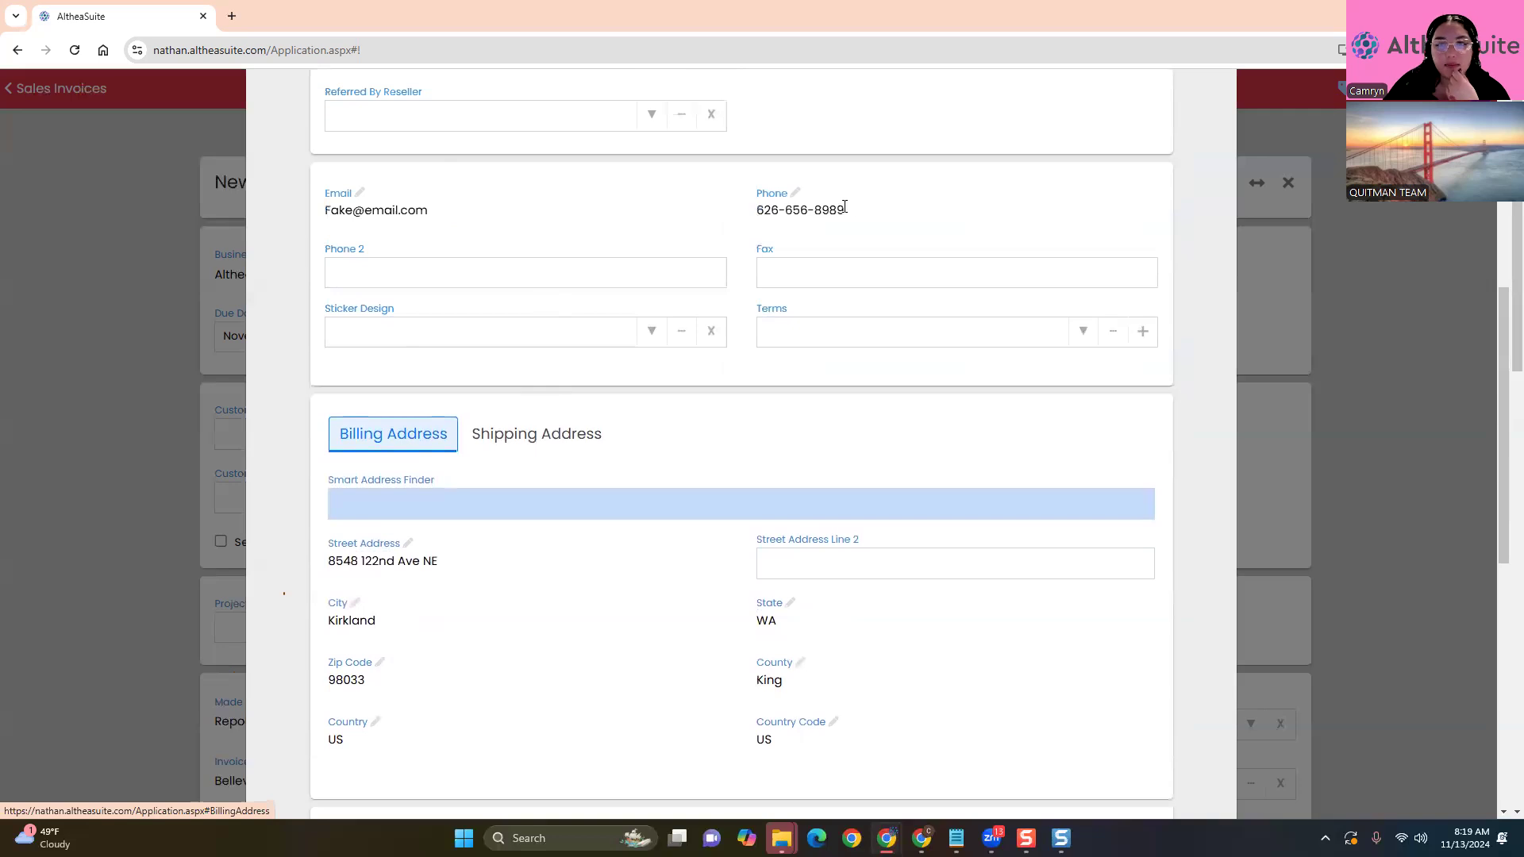
Leave the second phone and customer group empty, keeping the $100,000.00 balance limit
{"action": "left_click", "coordinate": [419, 271]}
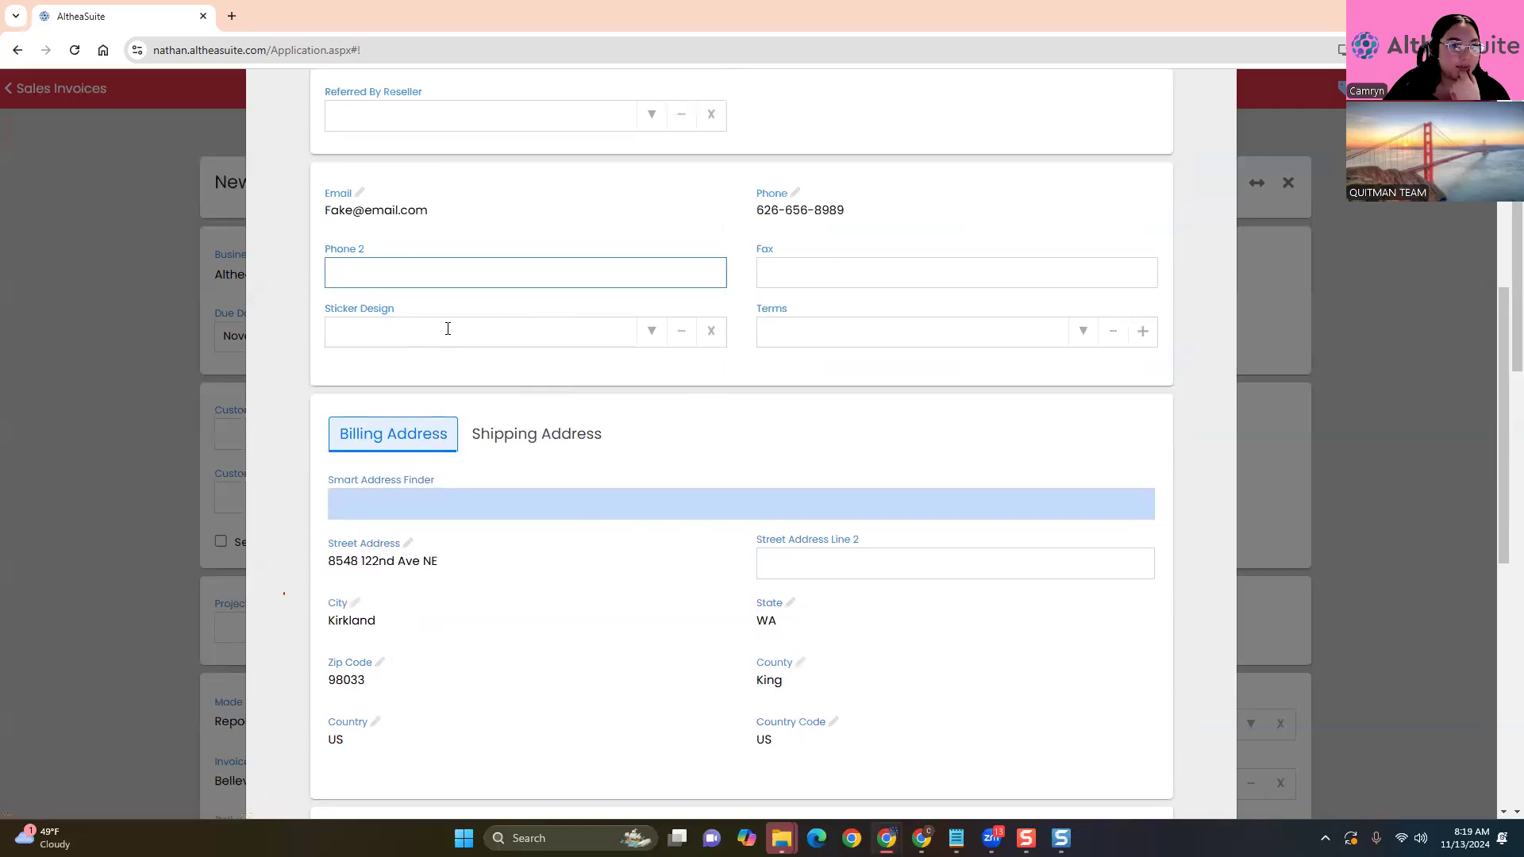
{"action": "scroll", "coordinate": [653, 350], "scroll_direction": "up", "scroll_amount": 5}
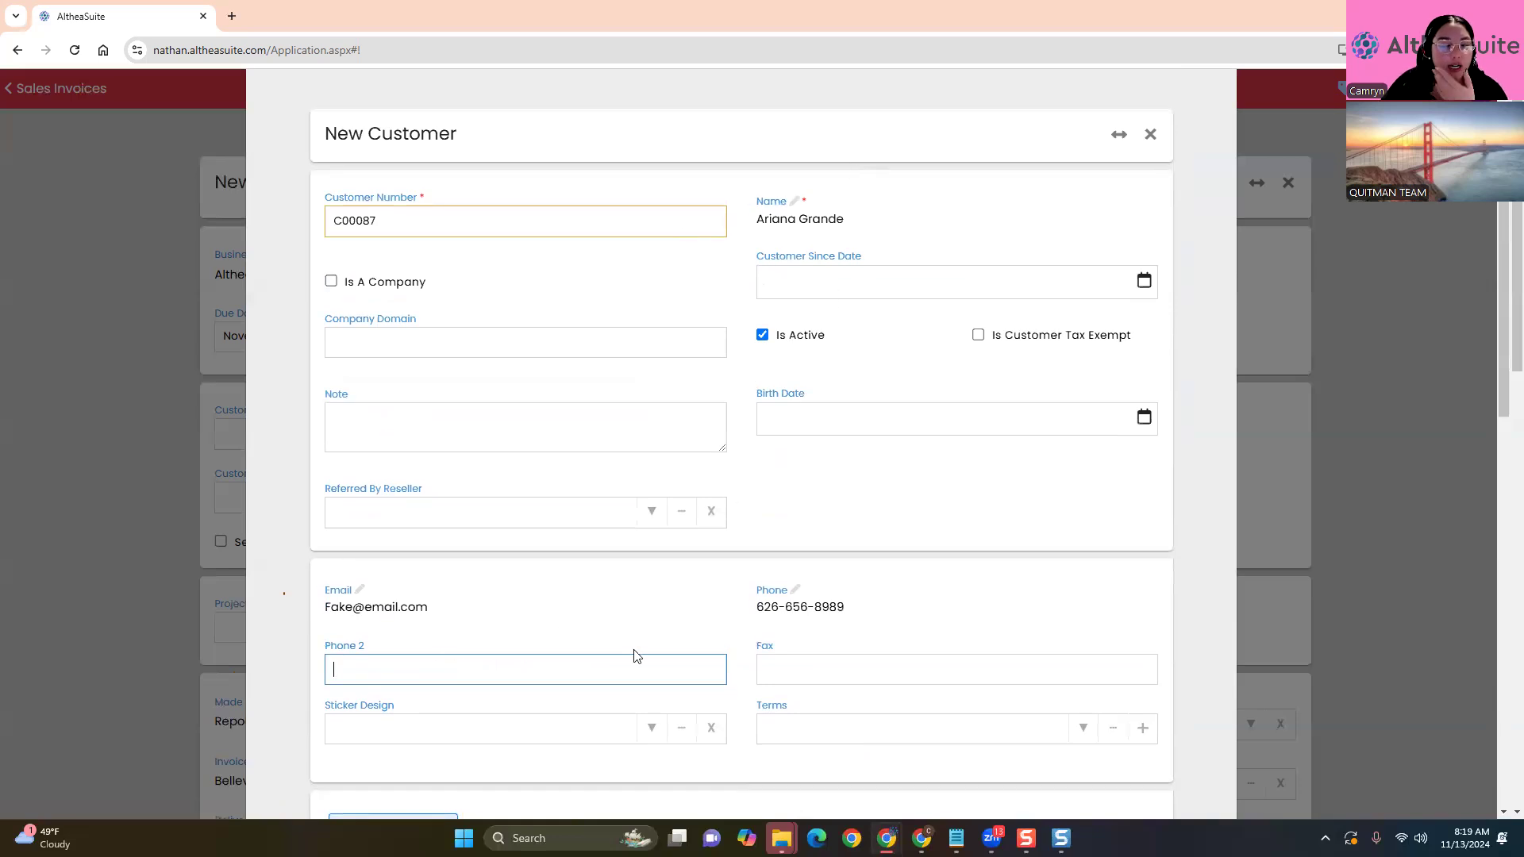
{"action": "scroll", "coordinate": [632, 654], "scroll_direction": "down", "scroll_amount": 5}
{"action": "scroll", "coordinate": [624, 630], "scroll_direction": "down", "scroll_amount": 8}
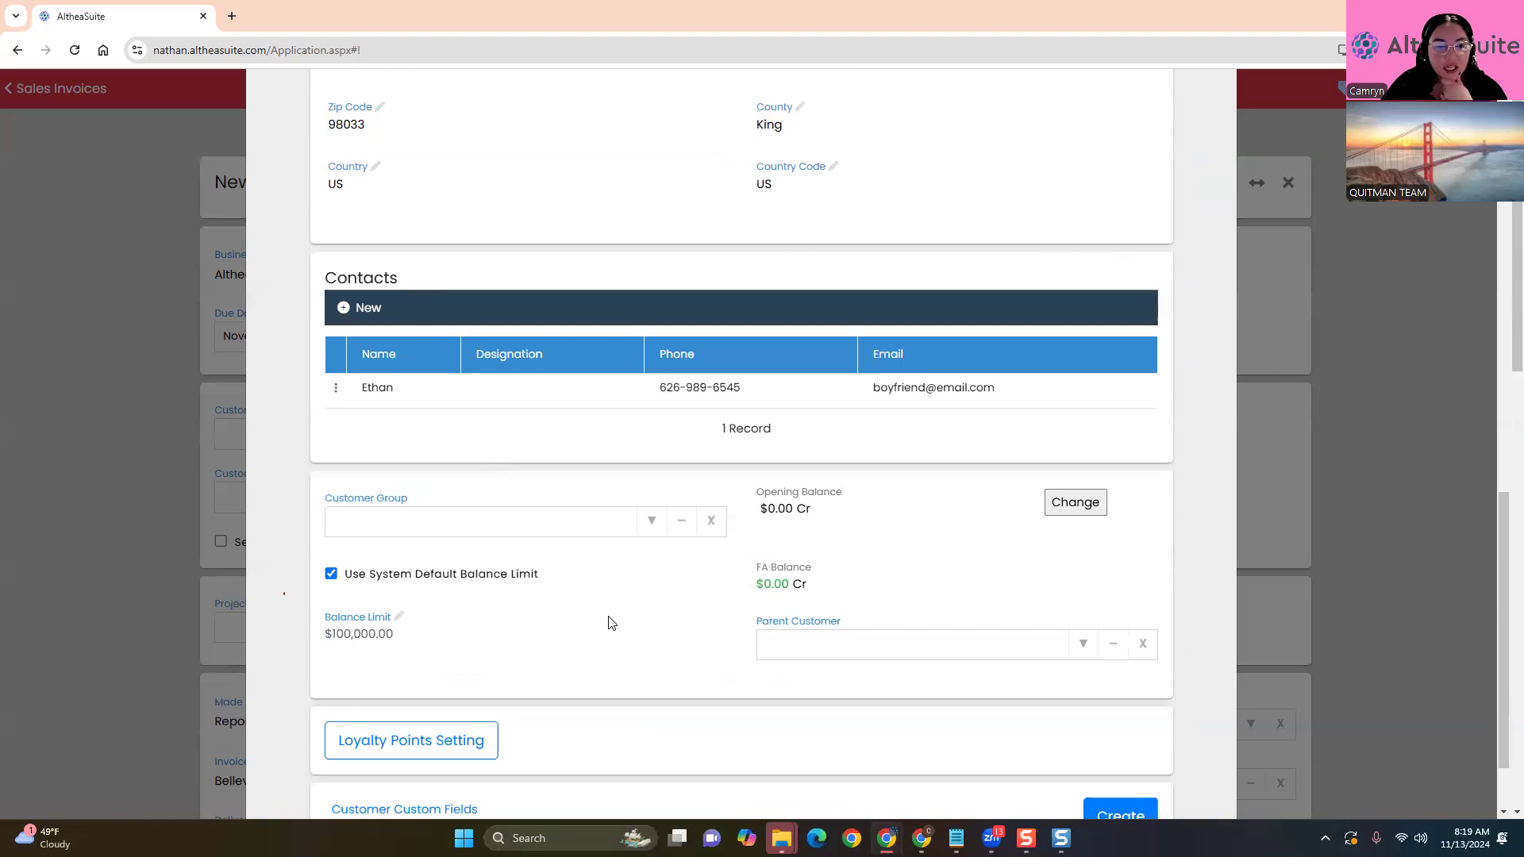
{"action": "scroll", "coordinate": [613, 621], "scroll_direction": "down", "scroll_amount": 2}
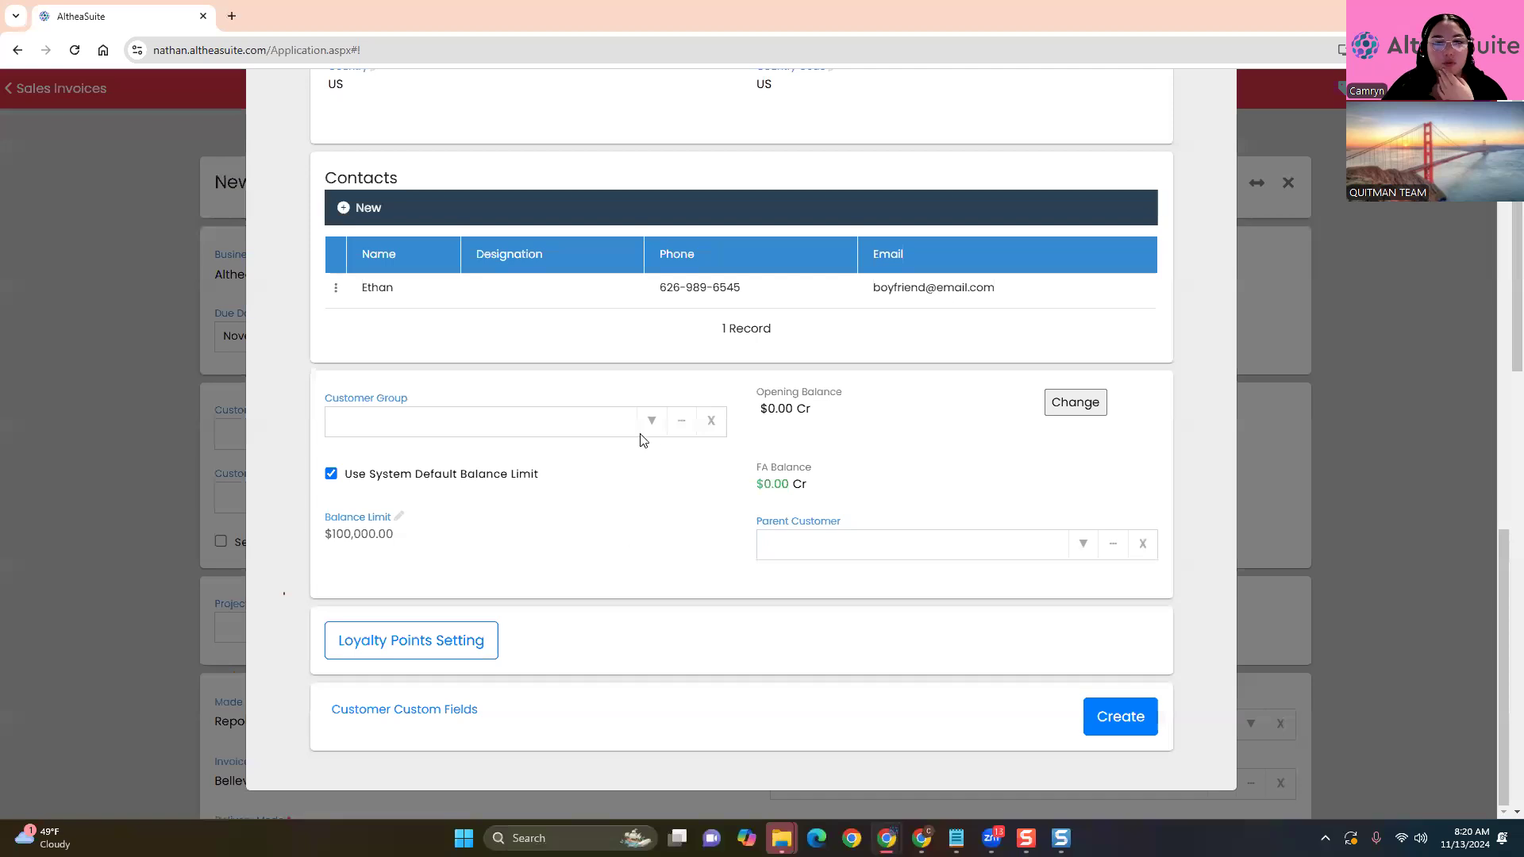
{"action": "left_click", "coordinate": [652, 422]}
{"action": "left_click", "coordinate": [639, 561]}
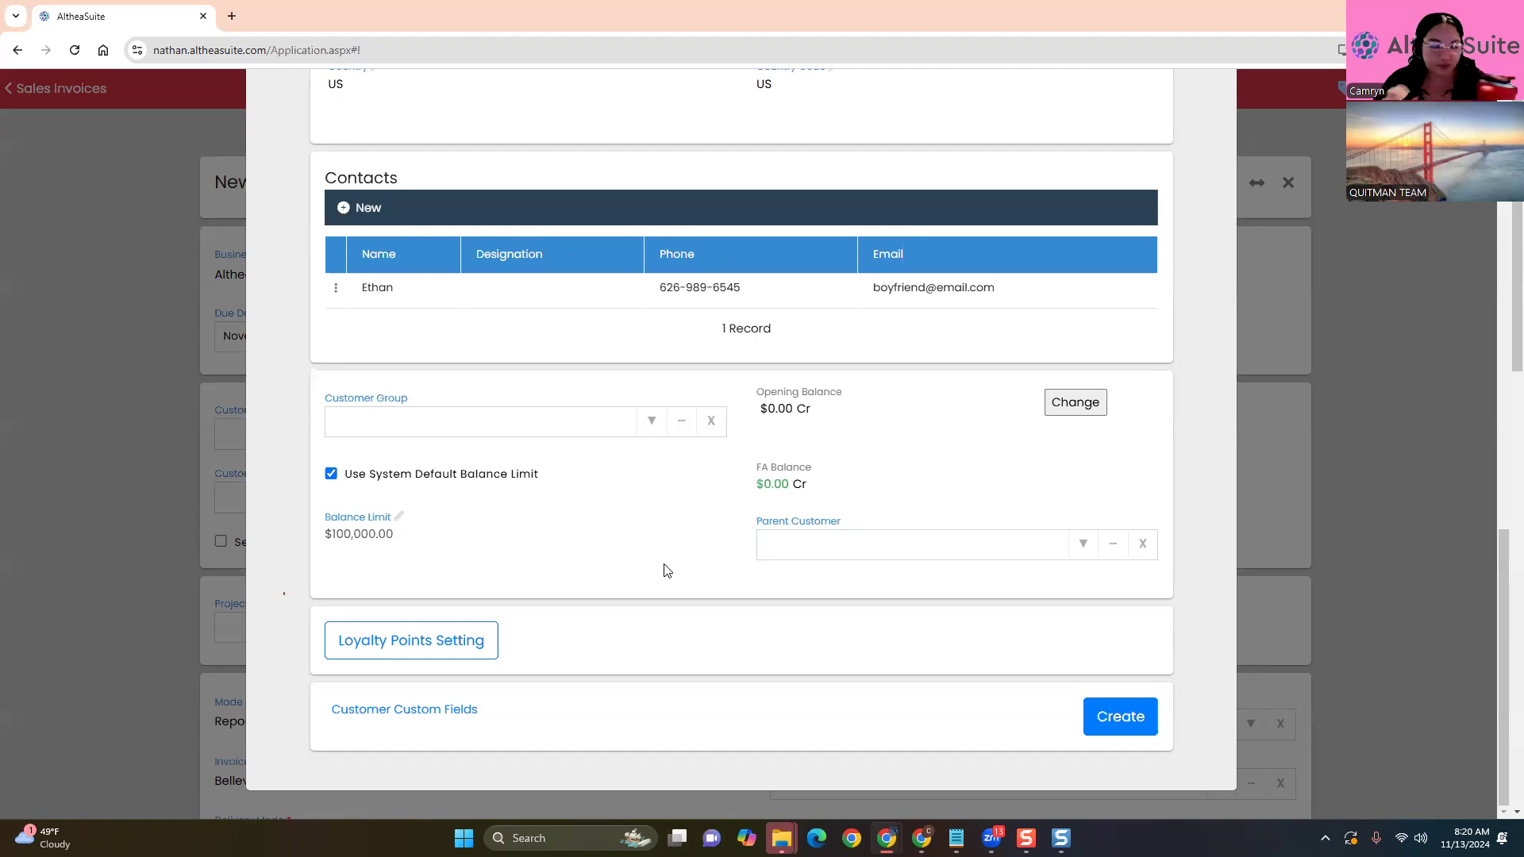
{"action": "scroll", "coordinate": [714, 588], "scroll_direction": "down", "scroll_amount": 5}
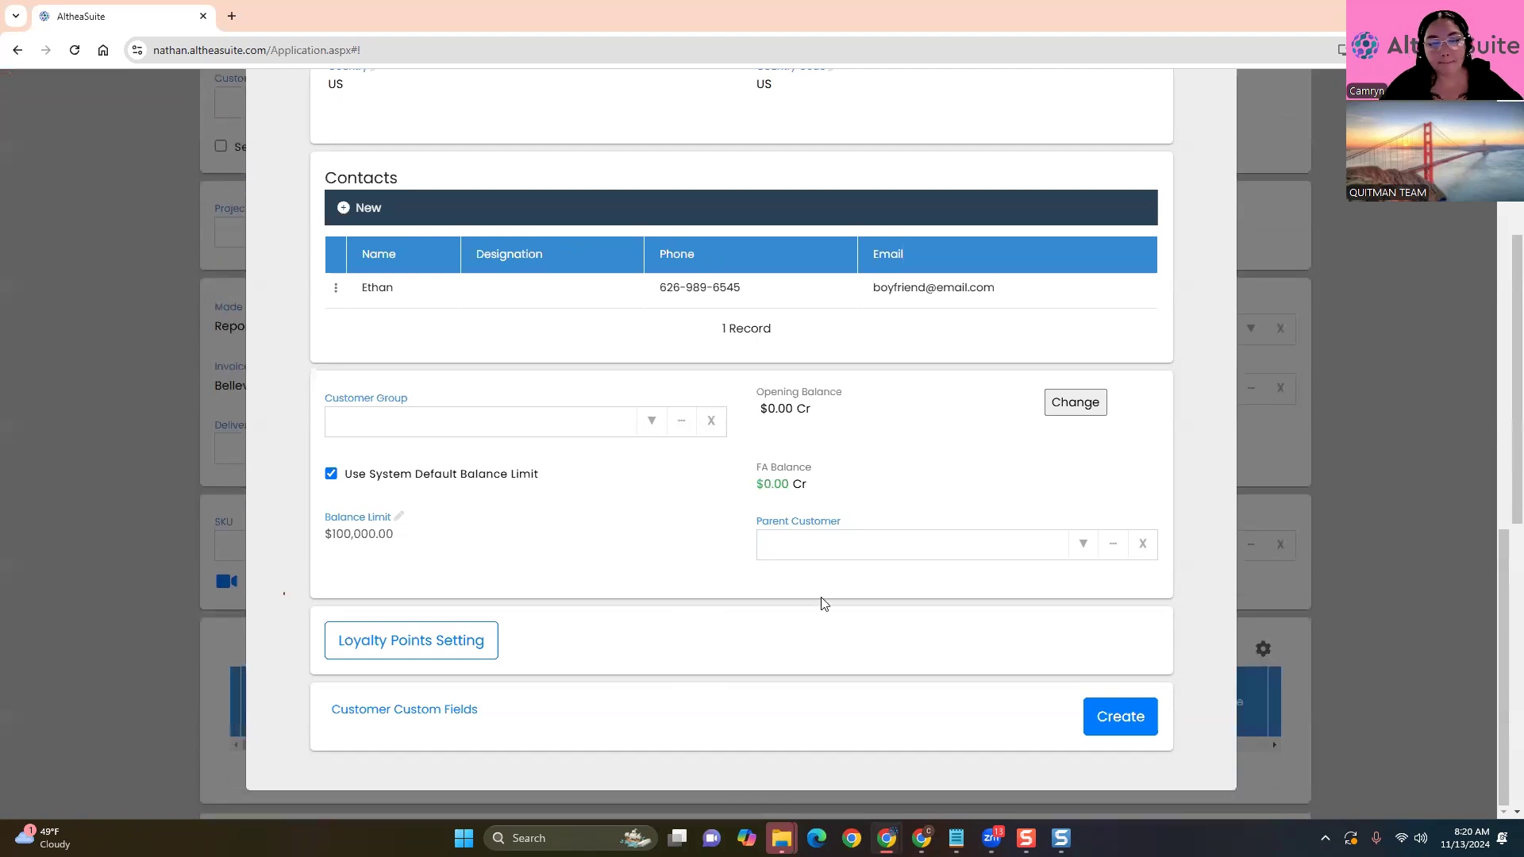
Attempt to create the customer and dismiss the 'Customer code already exist' error
{"action": "left_click", "coordinate": [1142, 724]}
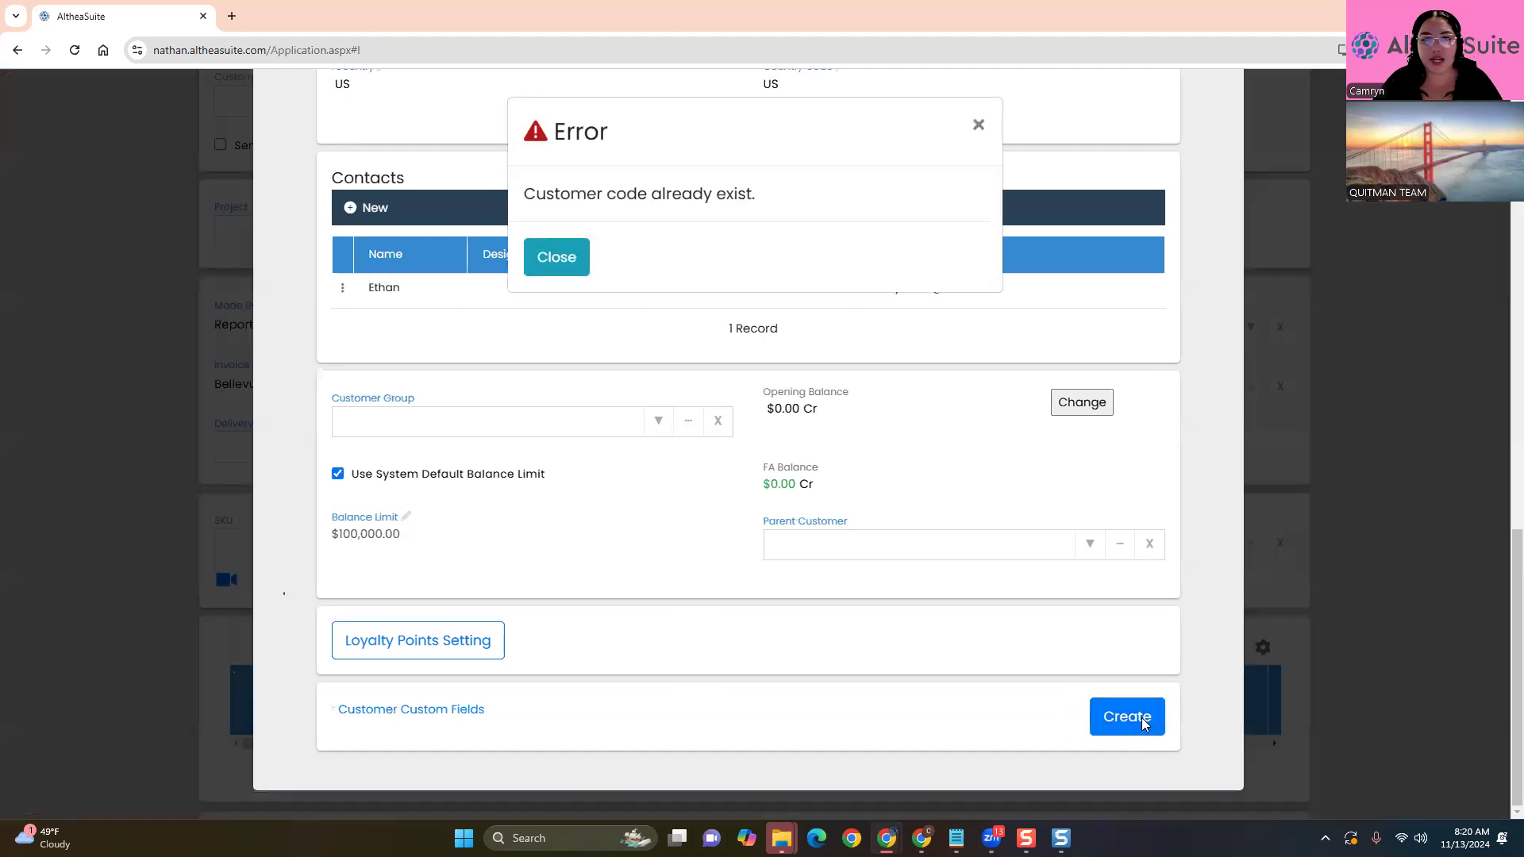
{"action": "left_click", "coordinate": [556, 255]}
{"action": "scroll", "coordinate": [619, 375], "scroll_direction": "up", "scroll_amount": 10}
Append 989 to the Customer Number and create the customer on invoice AA-I00195
{"action": "left_click", "coordinate": [407, 279]}
{"action": "type", "text": "989"}
{"action": "left_click", "coordinate": [621, 389]}
{"action": "scroll", "coordinate": [939, 618], "scroll_direction": "down", "scroll_amount": 10}
{"action": "scroll", "coordinate": [941, 619], "scroll_direction": "down", "scroll_amount": 3}
{"action": "left_click", "coordinate": [1108, 721]}
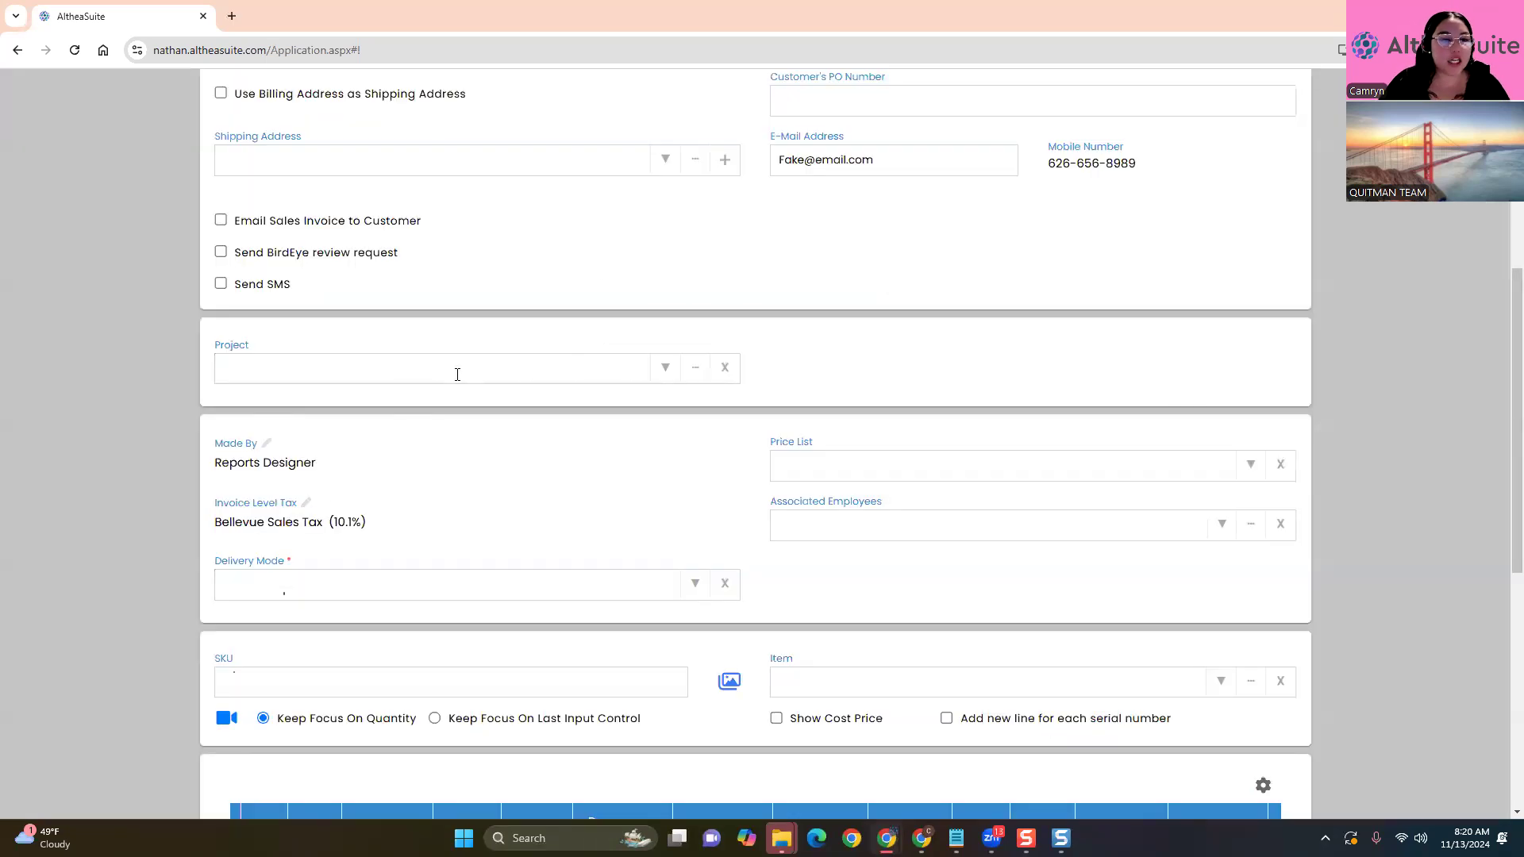
{"action": "scroll", "coordinate": [456, 374], "scroll_direction": "up", "scroll_amount": 5}
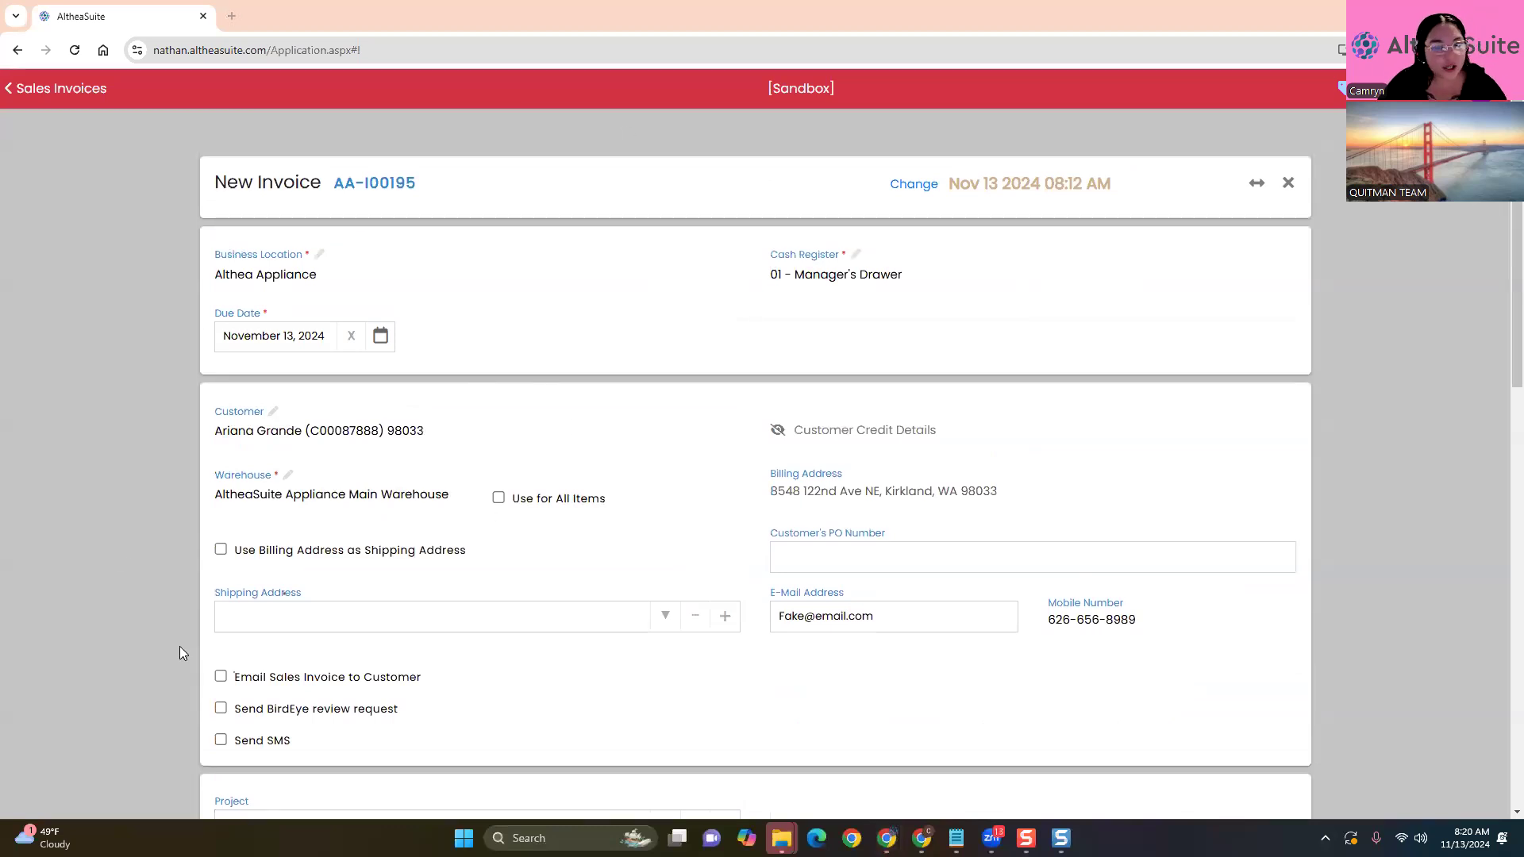
{"action": "scroll", "coordinate": [152, 578], "scroll_direction": "down", "scroll_amount": 2}
Stop reusing the billing address and ship to the customer's saved Redmond address
{"action": "left_click", "coordinate": [220, 391]}
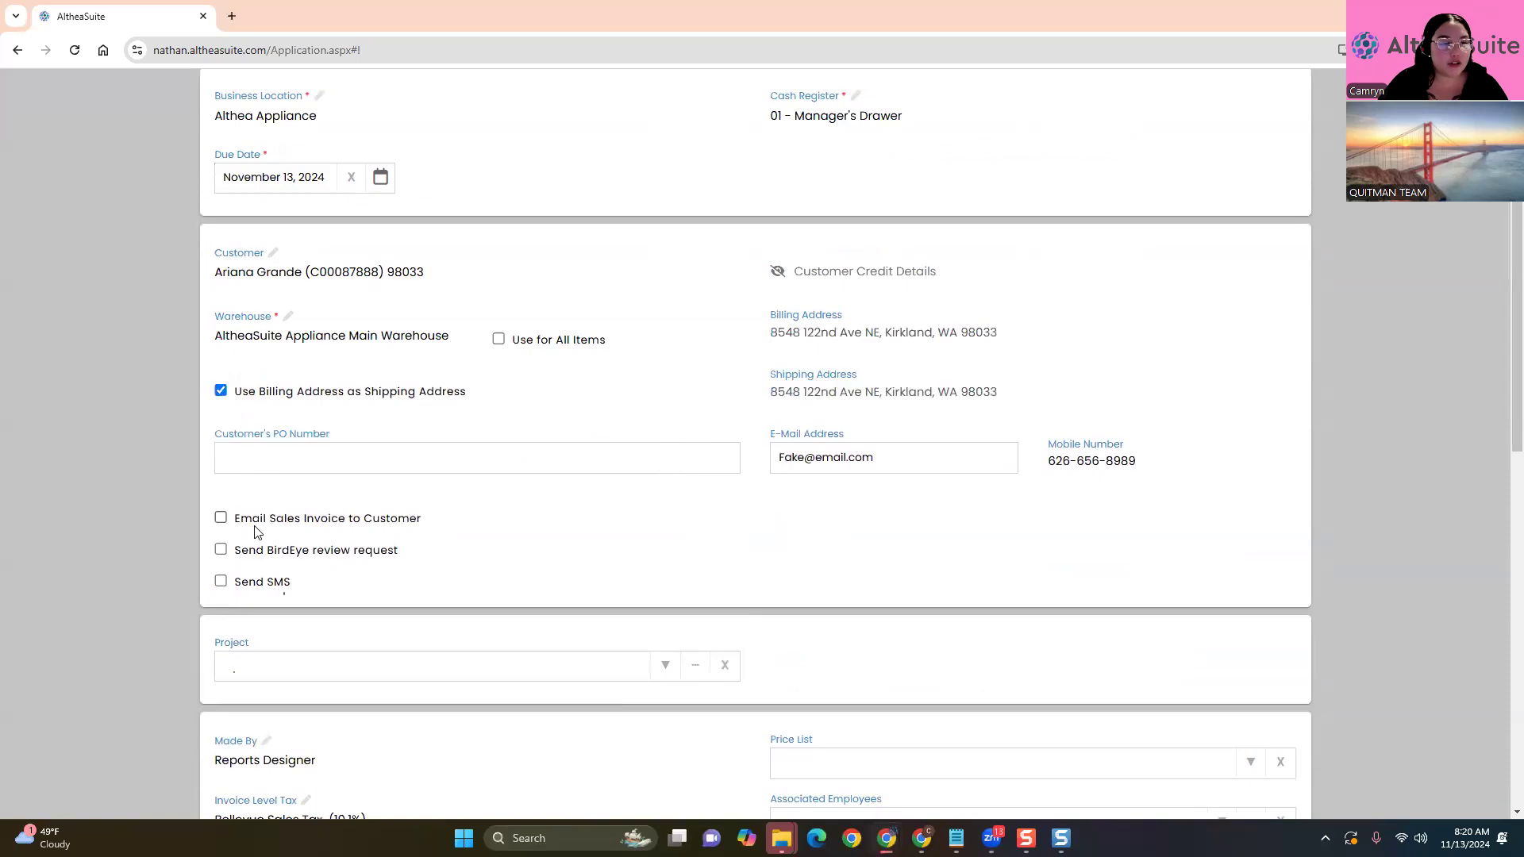
{"action": "left_click", "coordinate": [221, 391]}
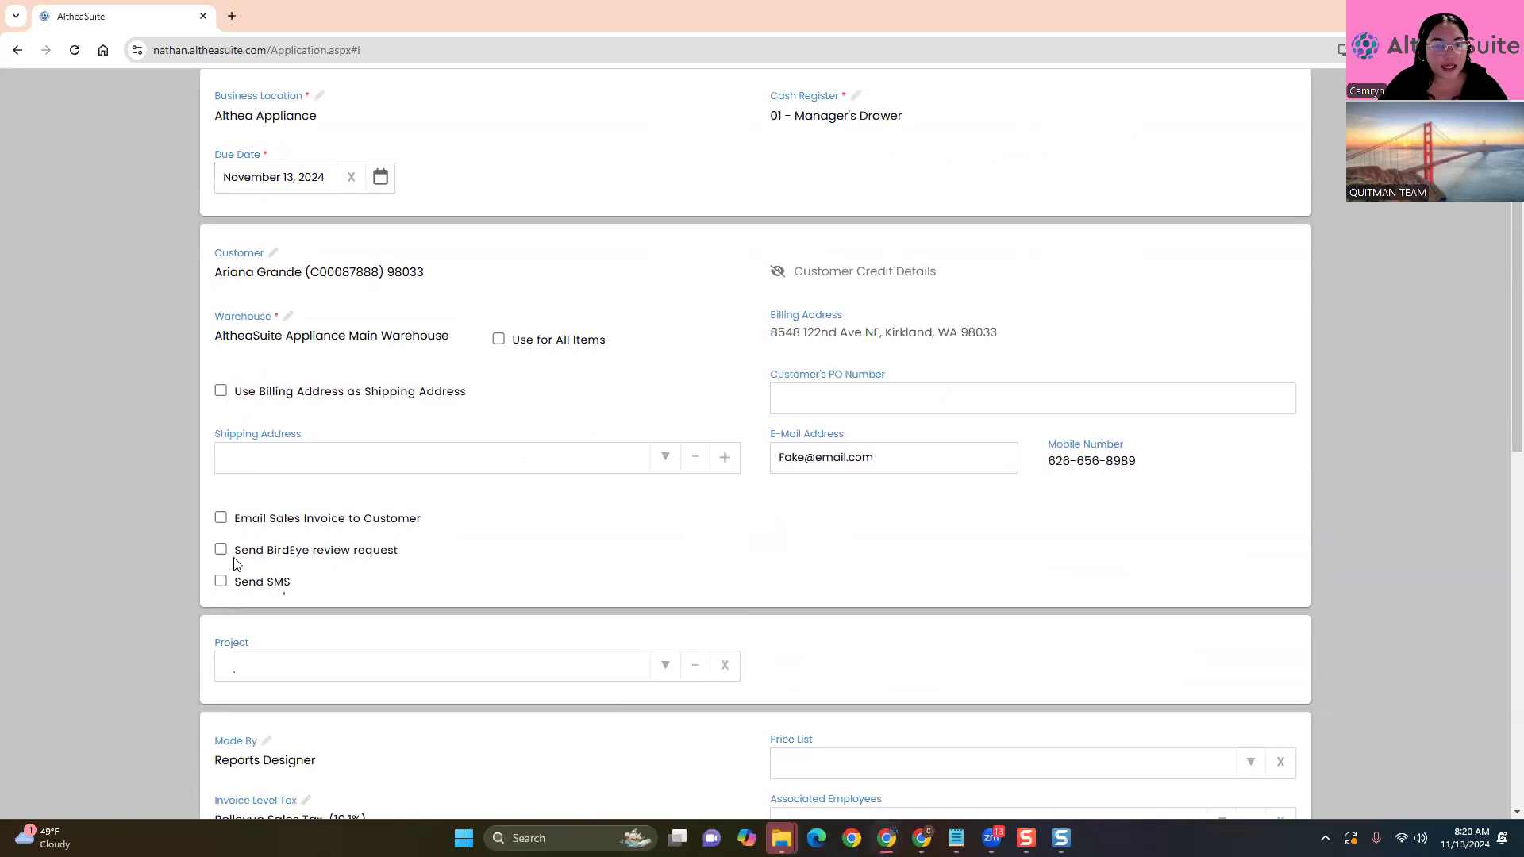
{"action": "left_click", "coordinate": [654, 467]}
{"action": "left_click", "coordinate": [590, 500]}
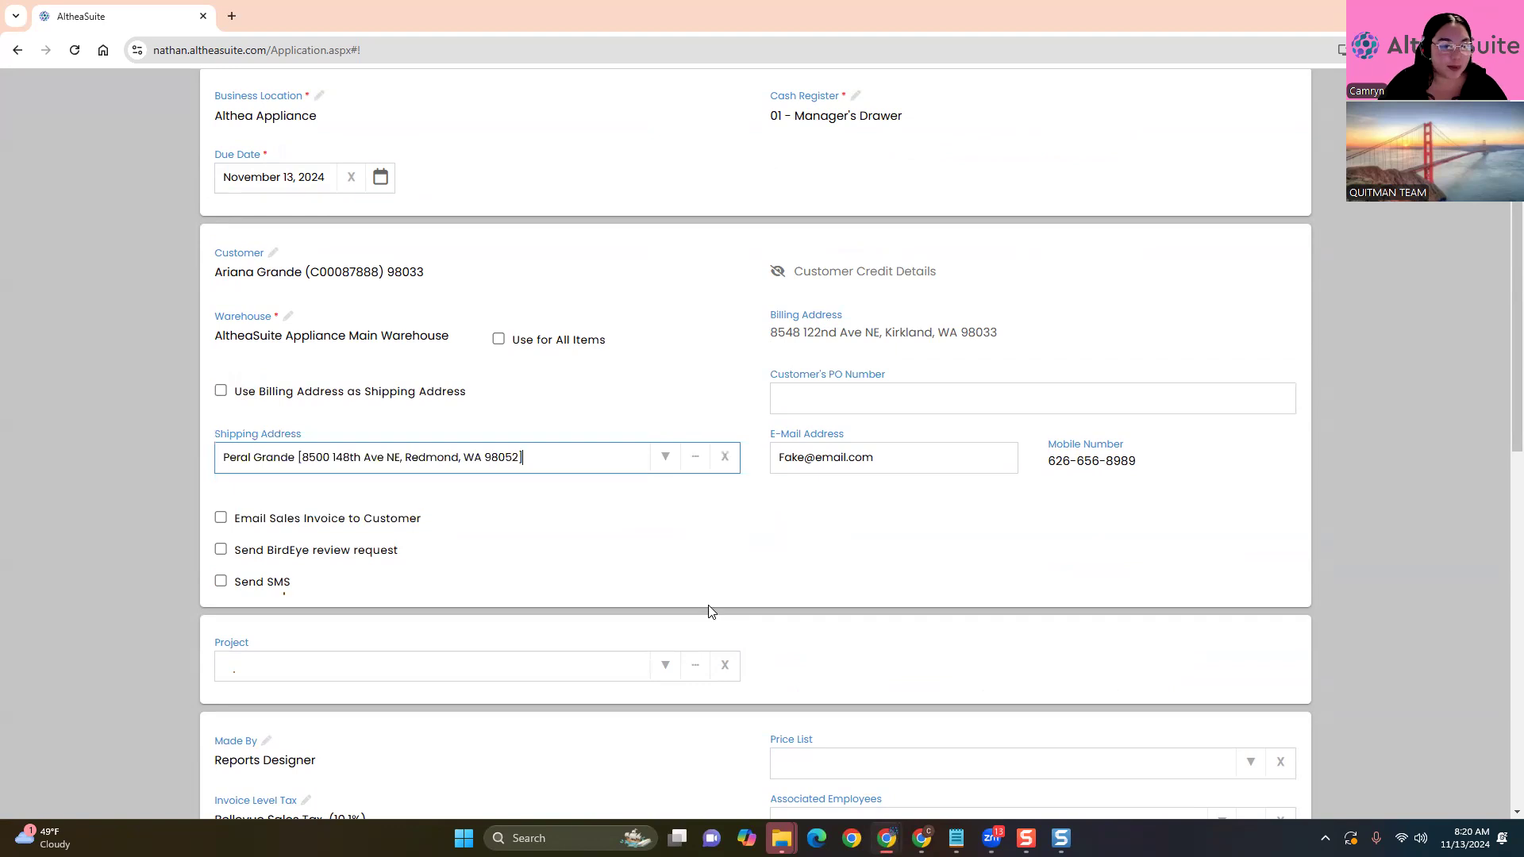
{"action": "left_click", "coordinate": [183, 470]}
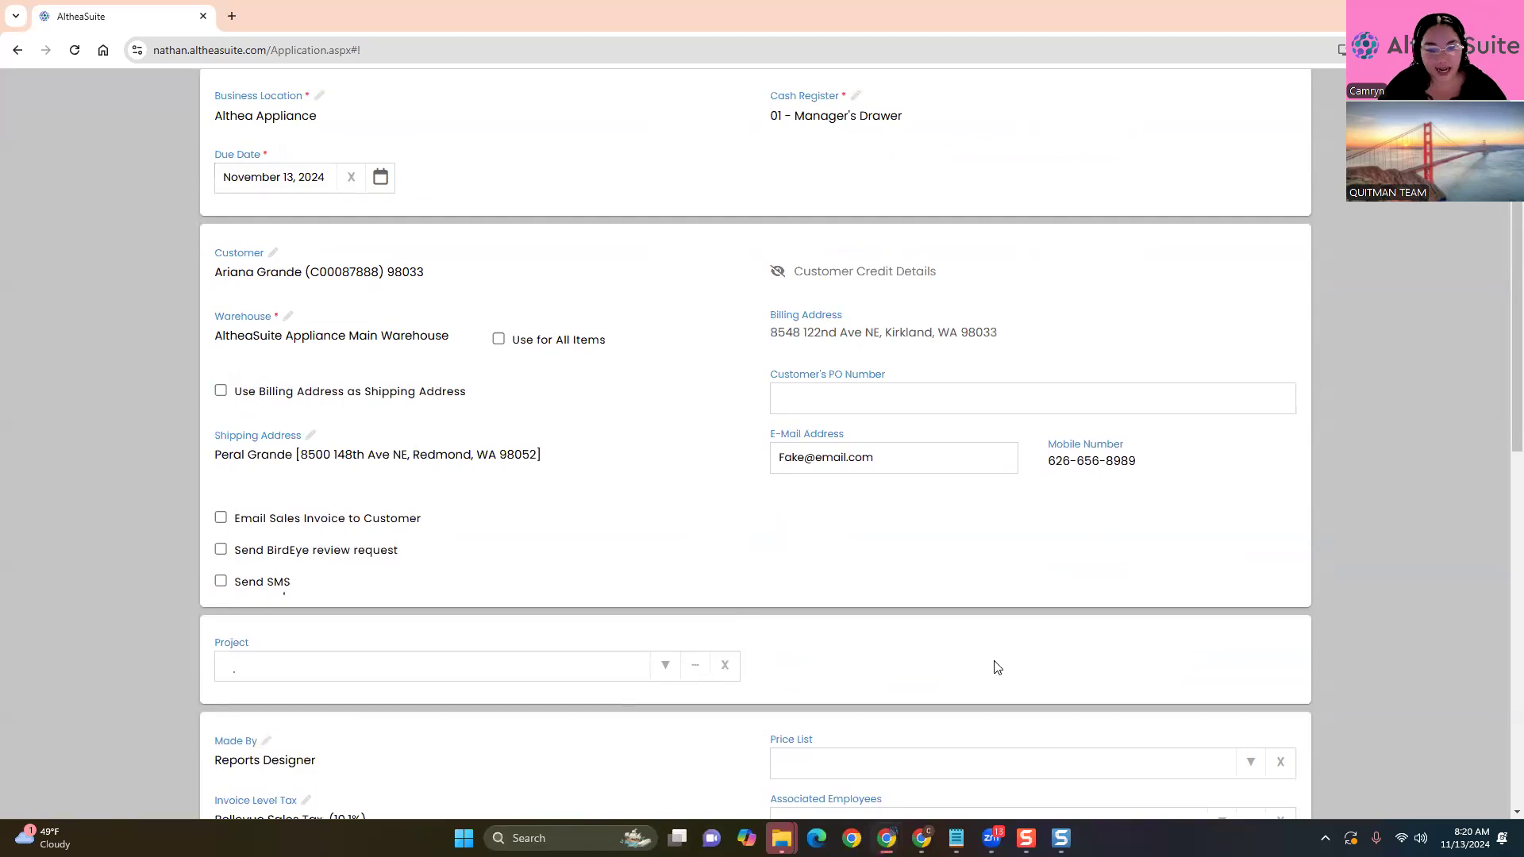
{"action": "scroll", "coordinate": [869, 604], "scroll_direction": "down", "scroll_amount": 1}
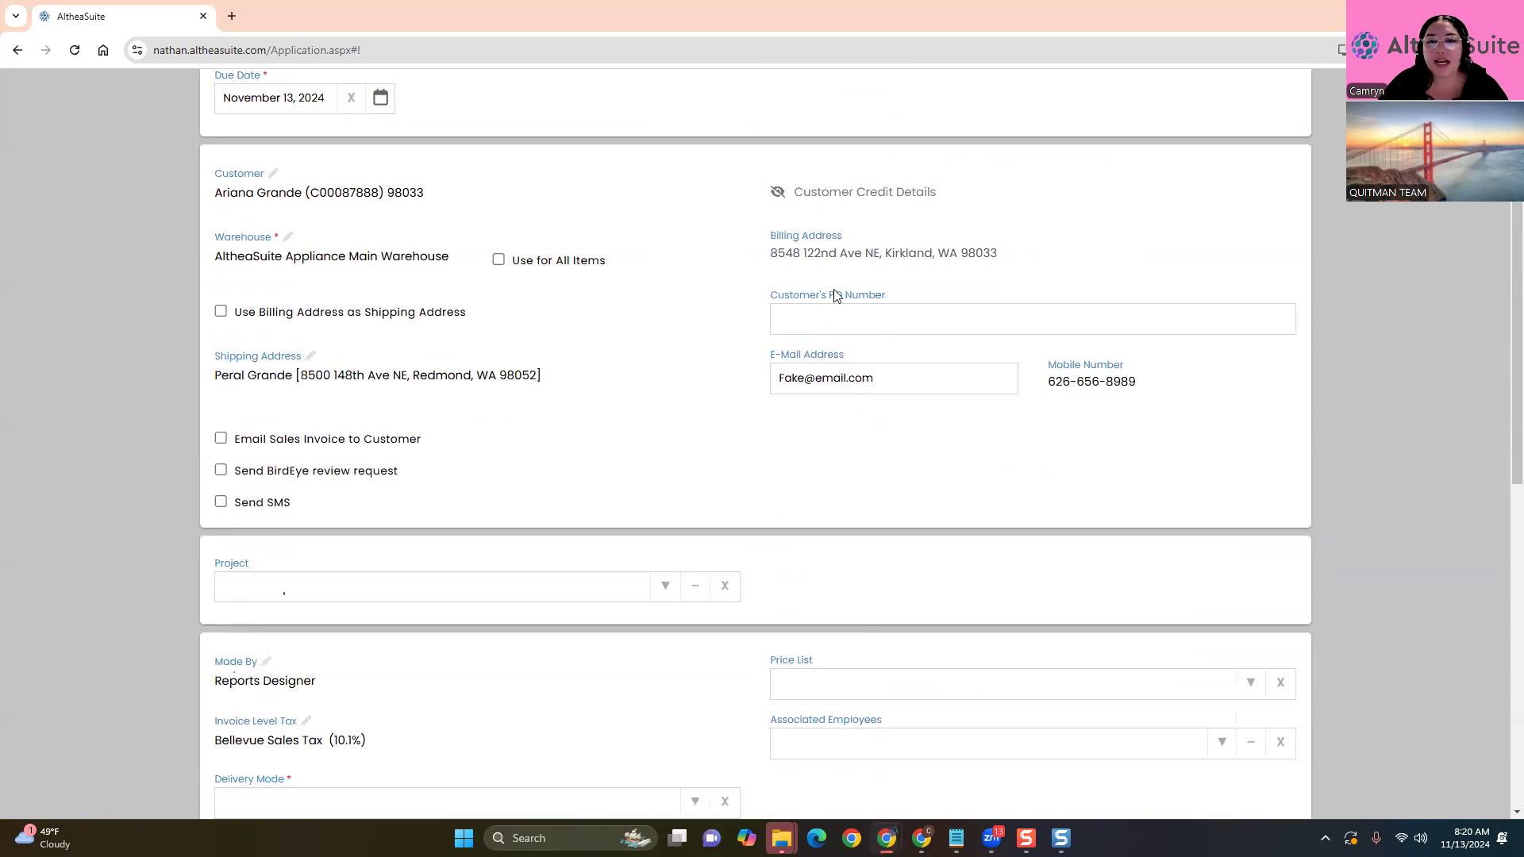
{"action": "left_click", "coordinate": [840, 324]}
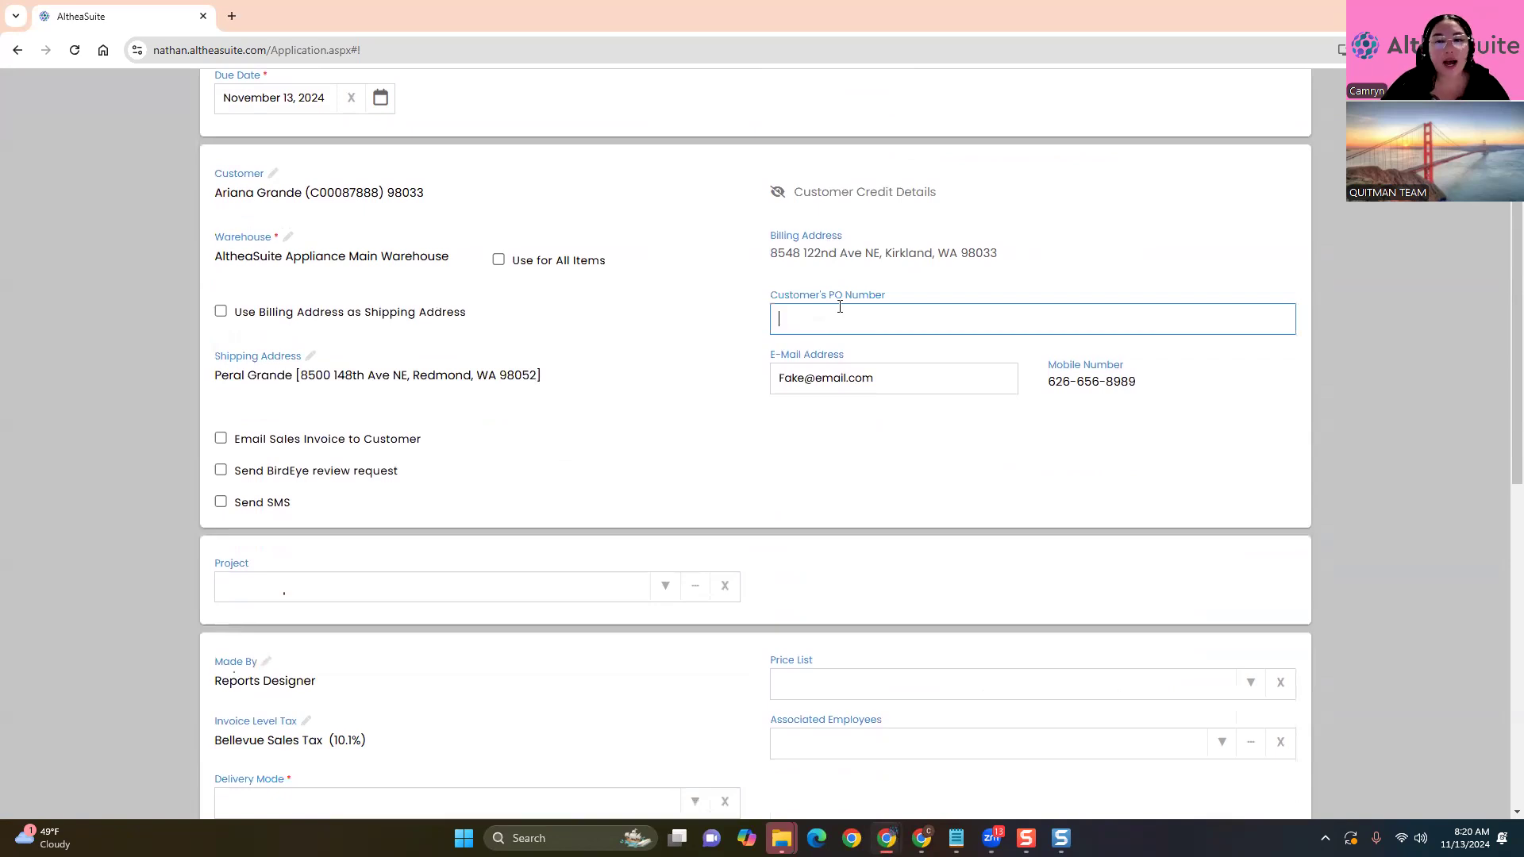
{"action": "left_click", "coordinate": [863, 483]}
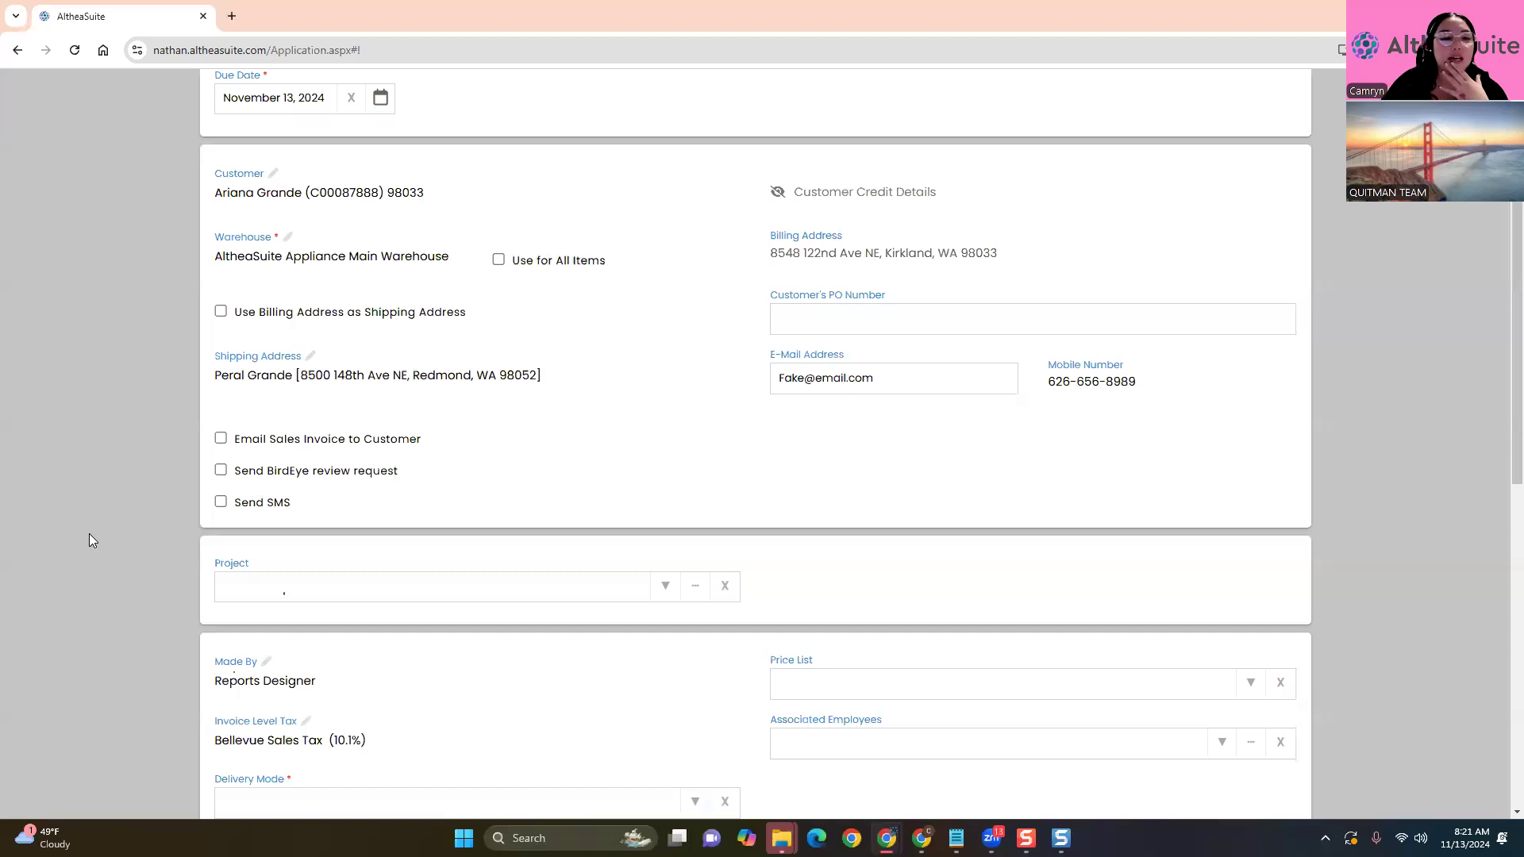
{"action": "left_click", "coordinate": [222, 438]}
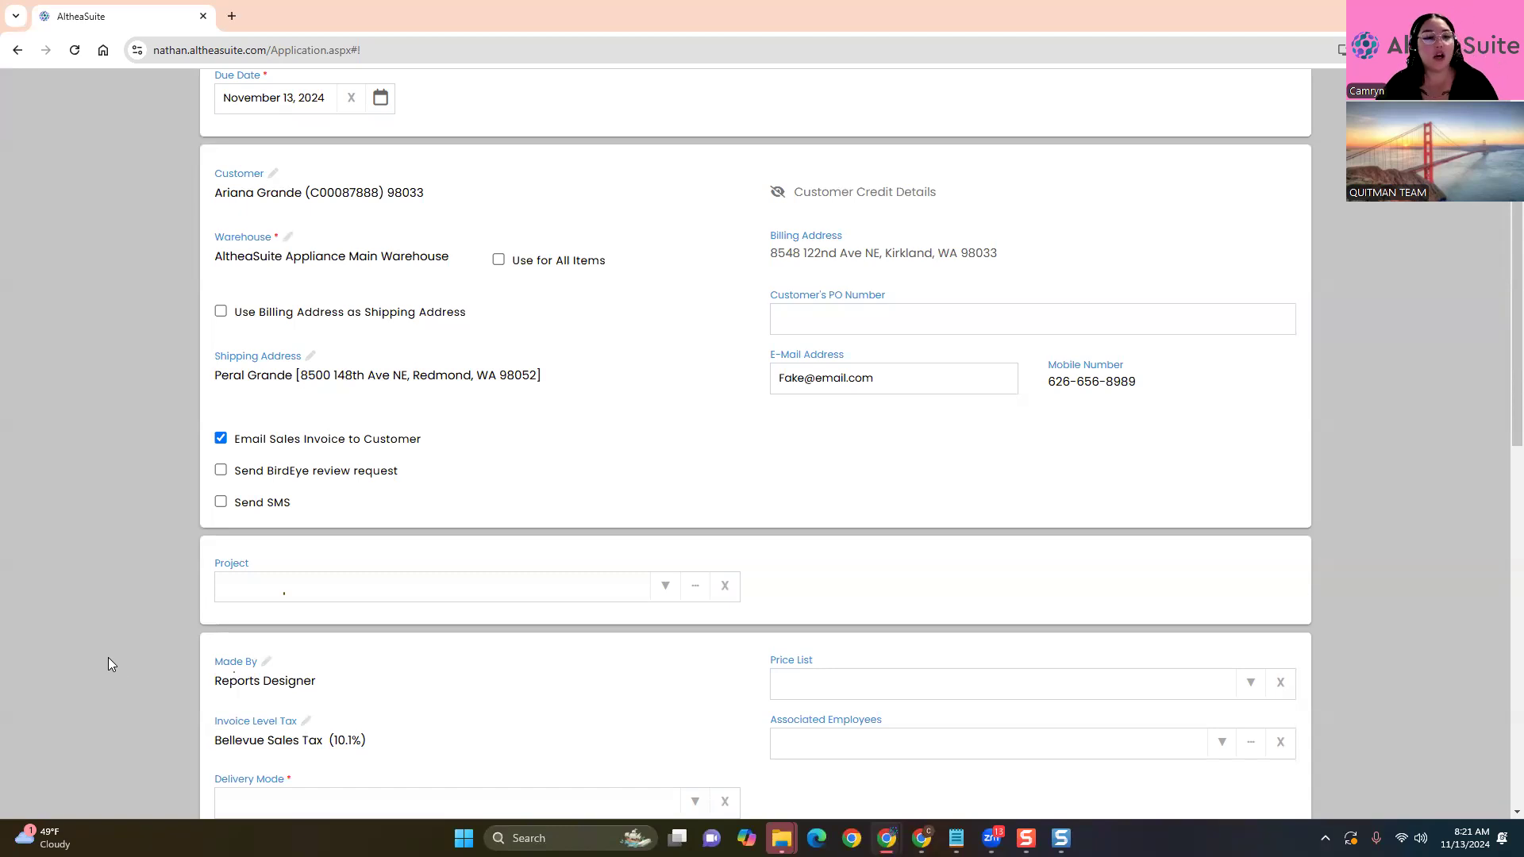
{"action": "left_click", "coordinate": [220, 441]}
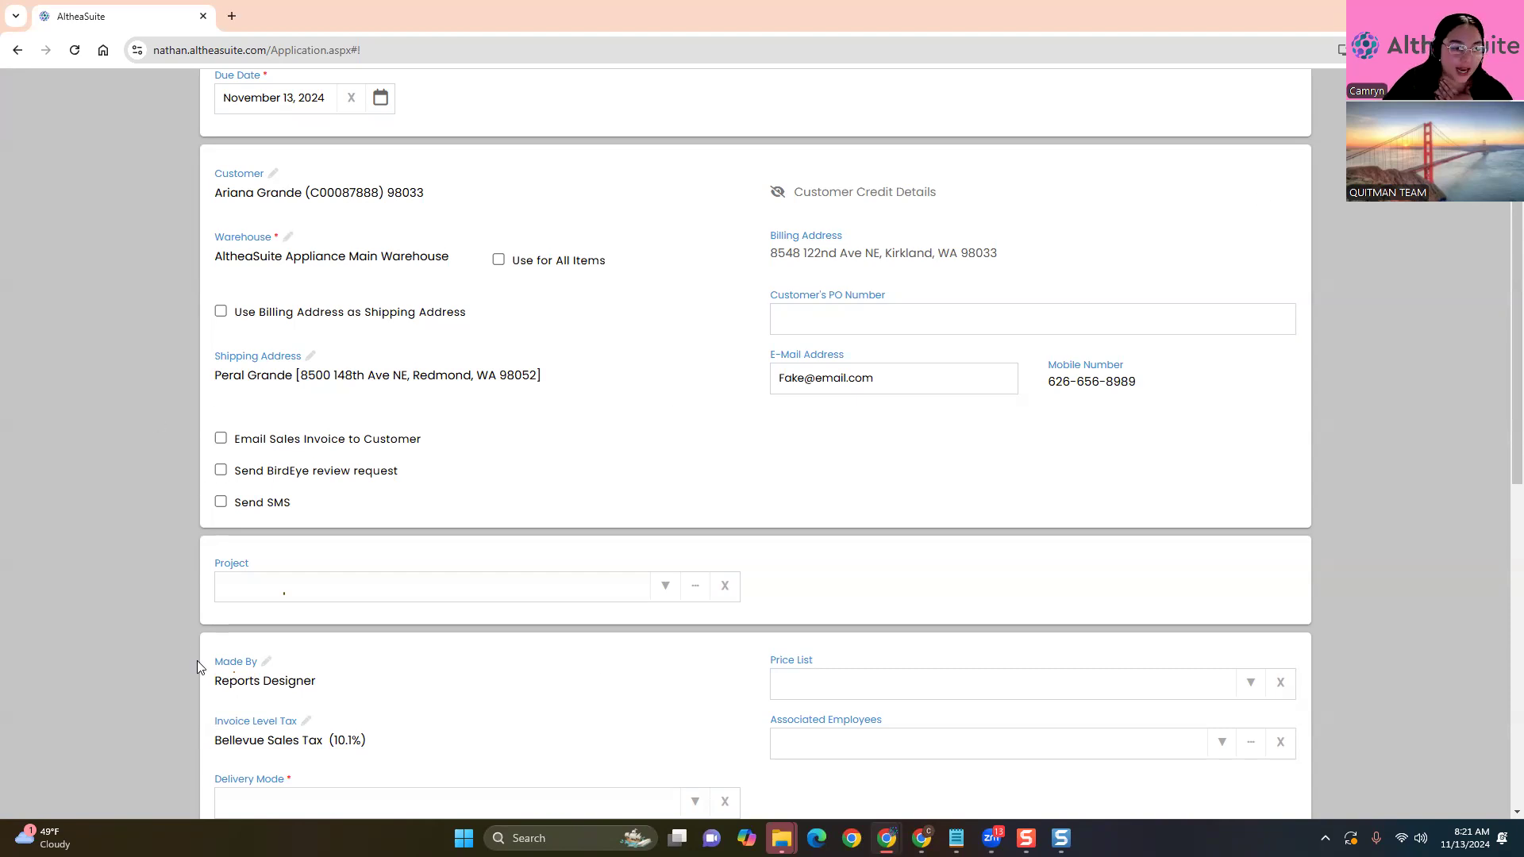
{"action": "scroll", "coordinate": [197, 661], "scroll_direction": "down", "scroll_amount": 5}
{"action": "scroll", "coordinate": [197, 660], "scroll_direction": "down", "scroll_amount": 1}
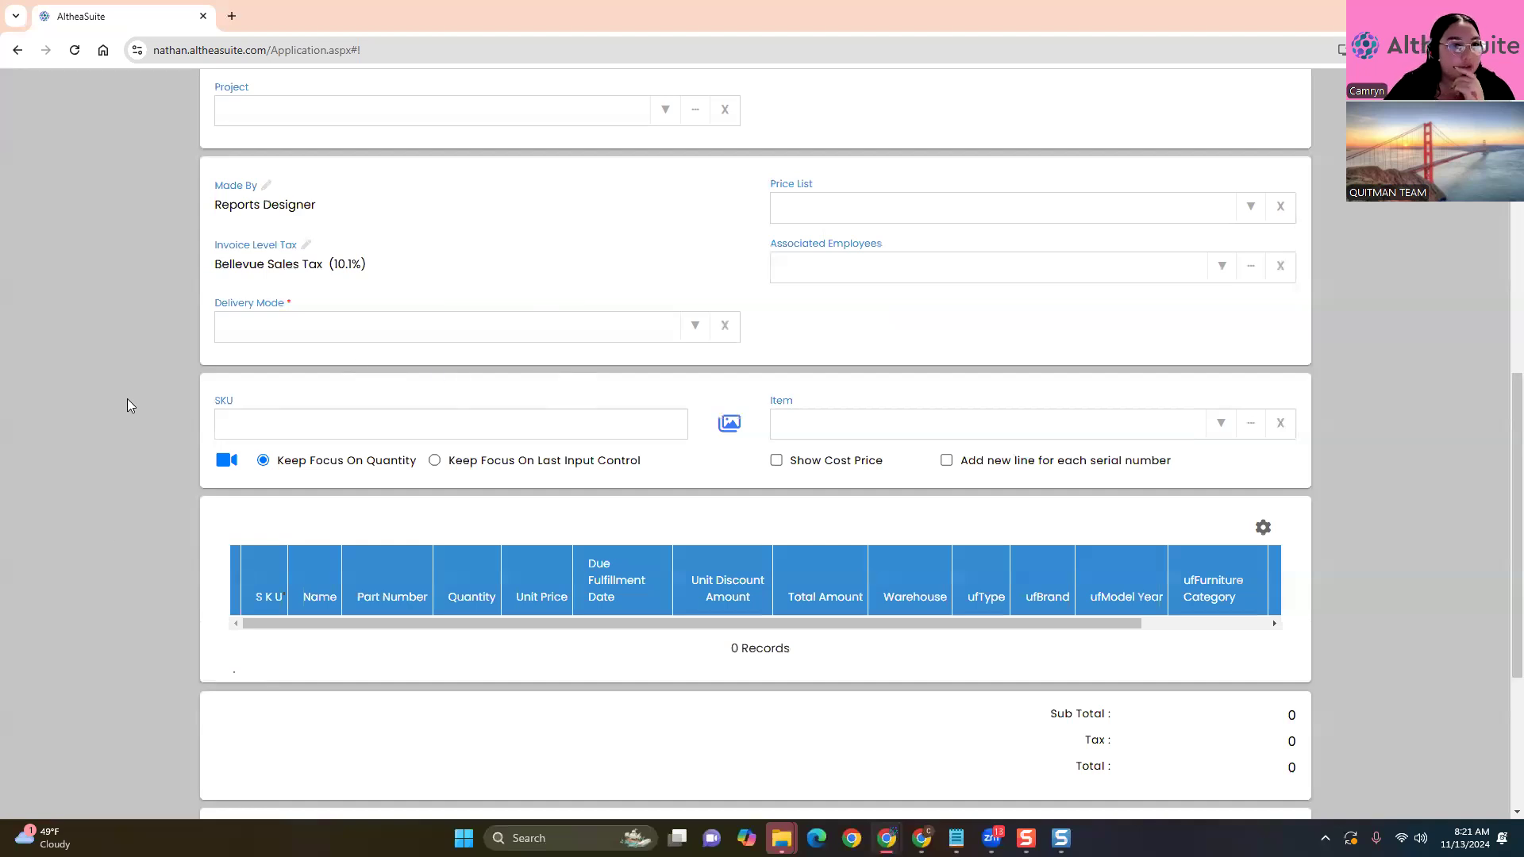
{"action": "scroll", "coordinate": [131, 408], "scroll_direction": "up", "scroll_amount": 1}
{"action": "scroll", "coordinate": [133, 419], "scroll_direction": "up", "scroll_amount": 3}
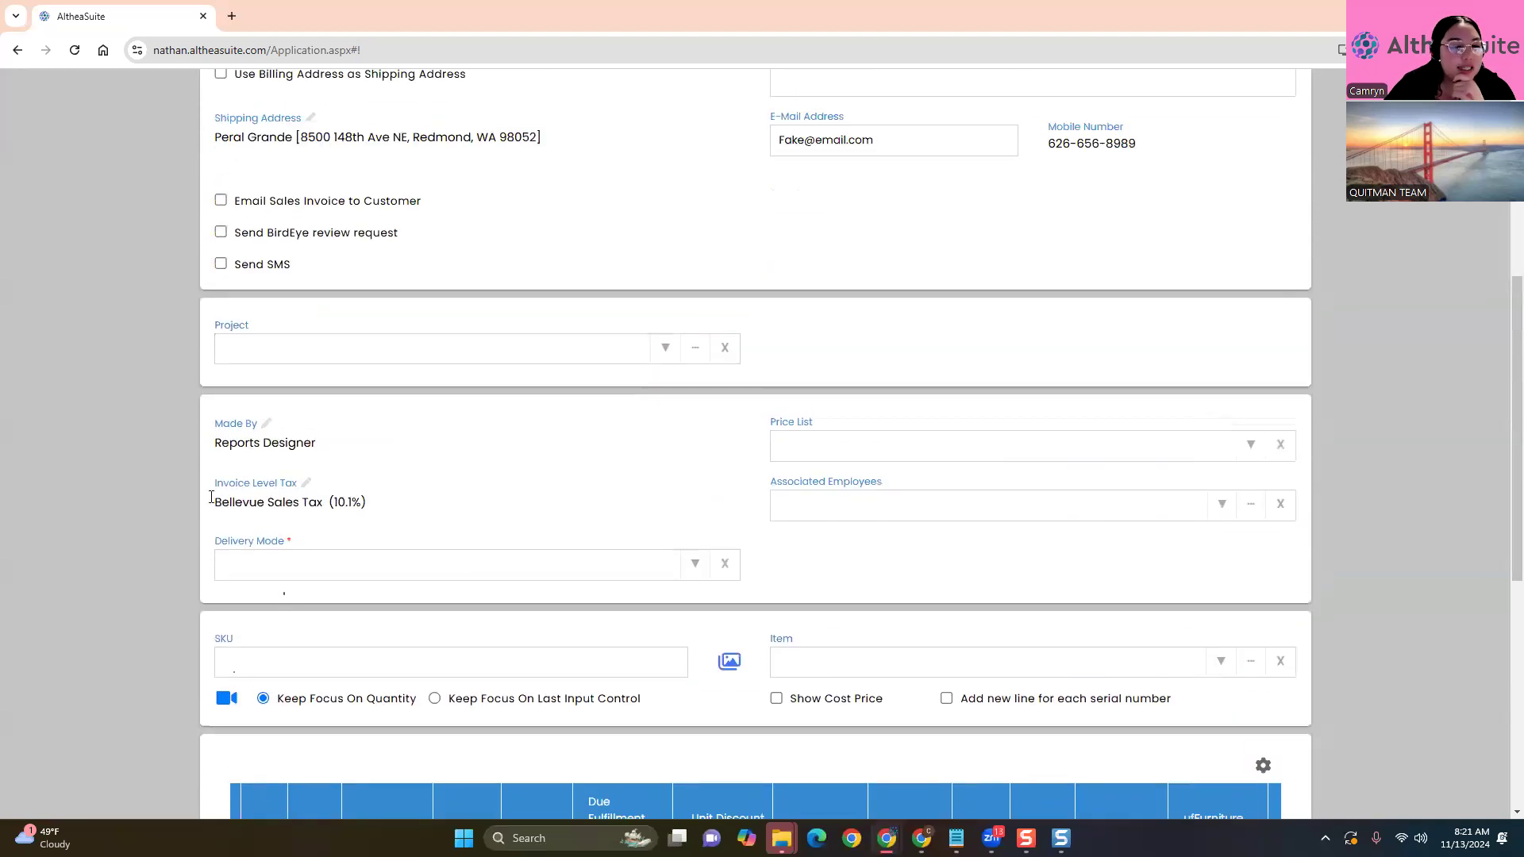
{"action": "scroll", "coordinate": [148, 567], "scroll_direction": "up", "scroll_amount": 6}
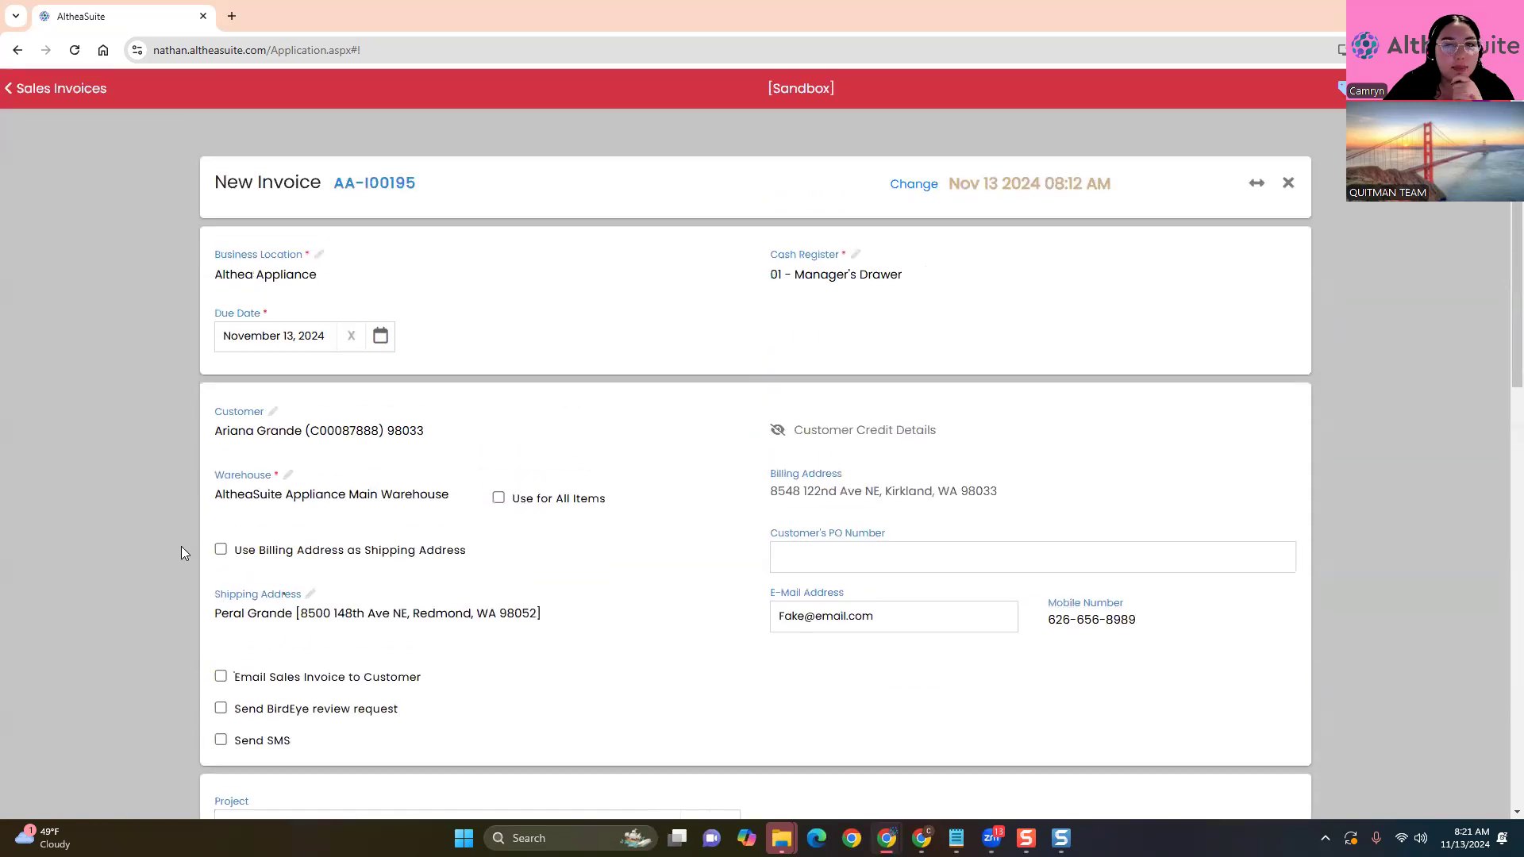
{"action": "scroll", "coordinate": [141, 506], "scroll_direction": "down", "scroll_amount": 3}
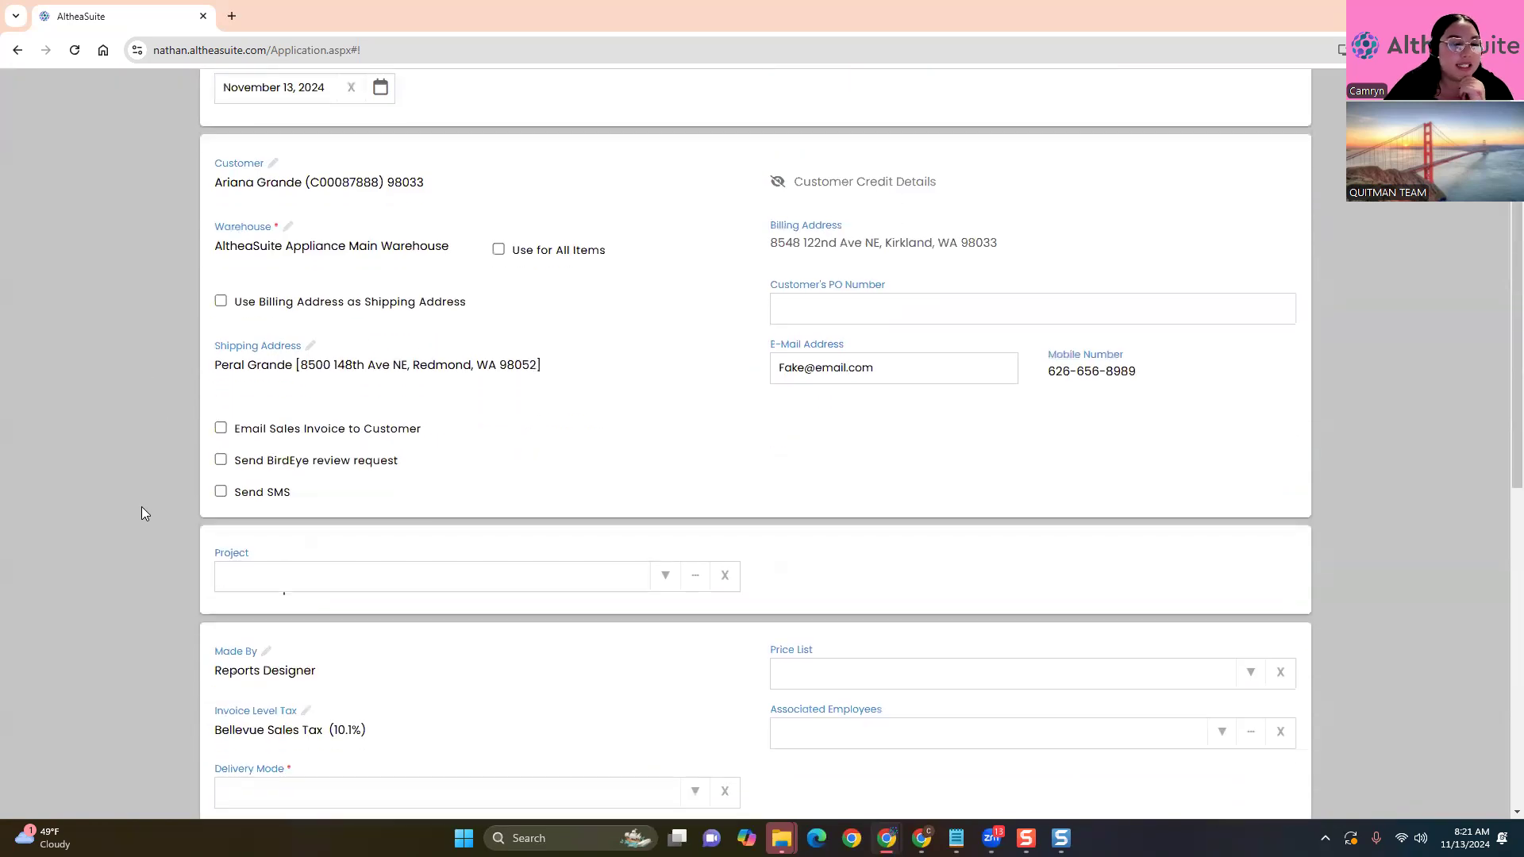
{"action": "scroll", "coordinate": [142, 508], "scroll_direction": "down", "scroll_amount": 2}
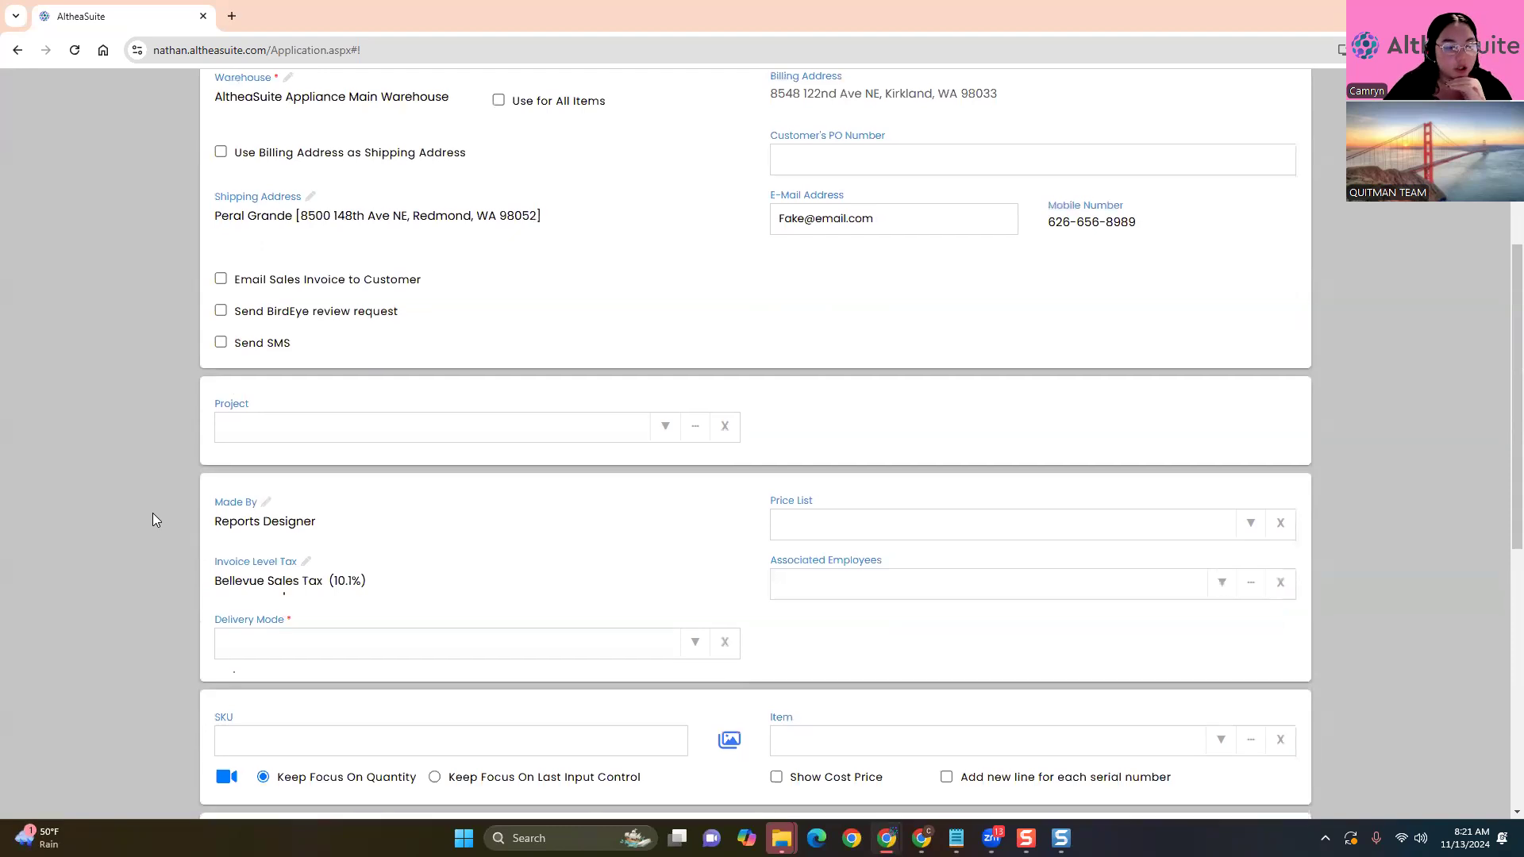
{"action": "scroll", "coordinate": [153, 513], "scroll_direction": "down", "scroll_amount": 3}
Set Delivery Mode to deliver all items to the shipping address
{"action": "left_click", "coordinate": [695, 408]}
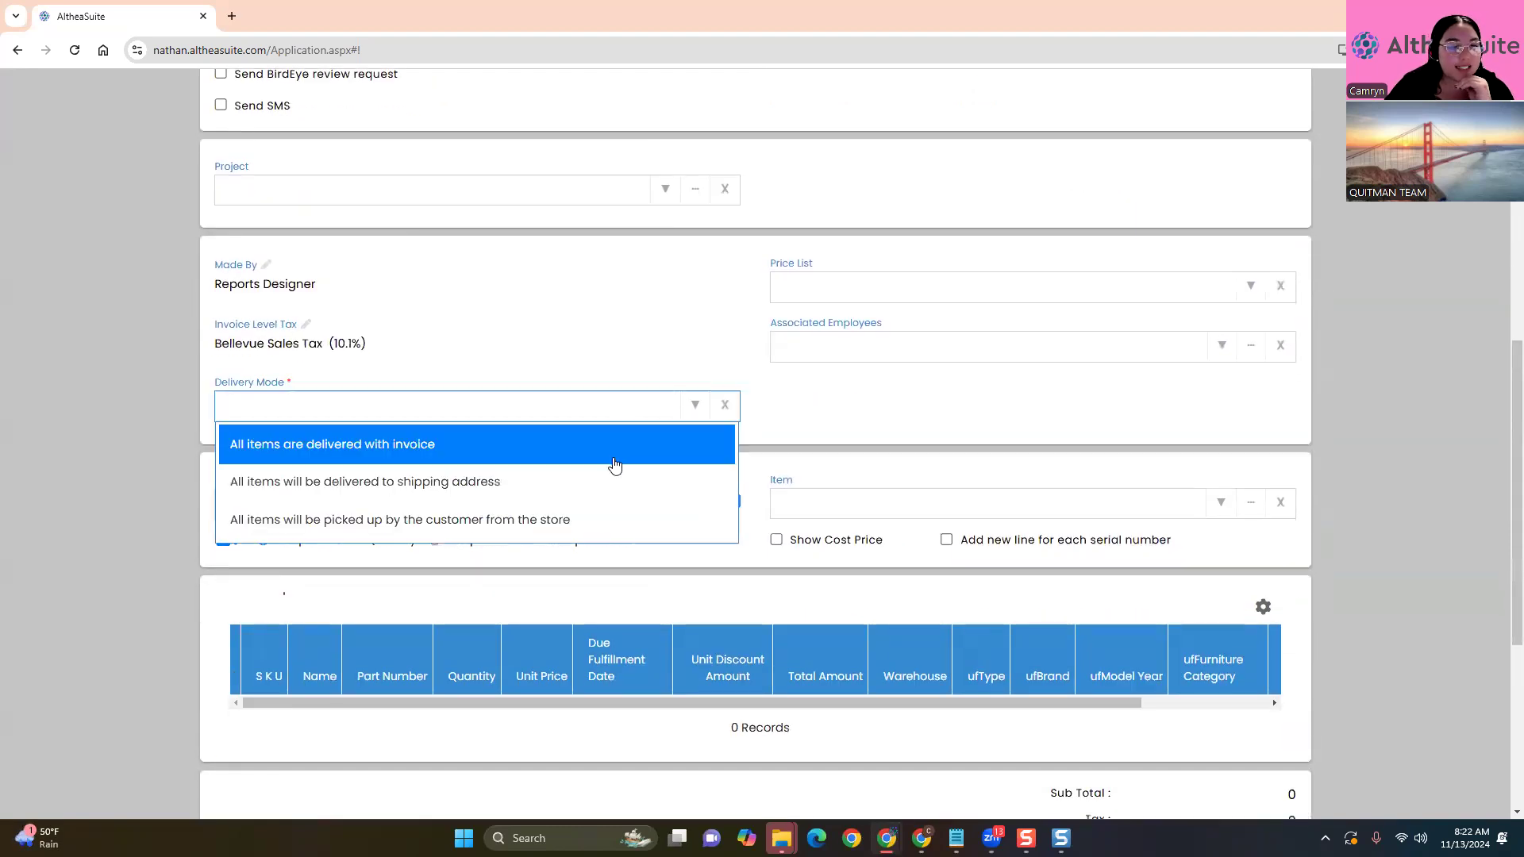
{"action": "left_click", "coordinate": [595, 487]}
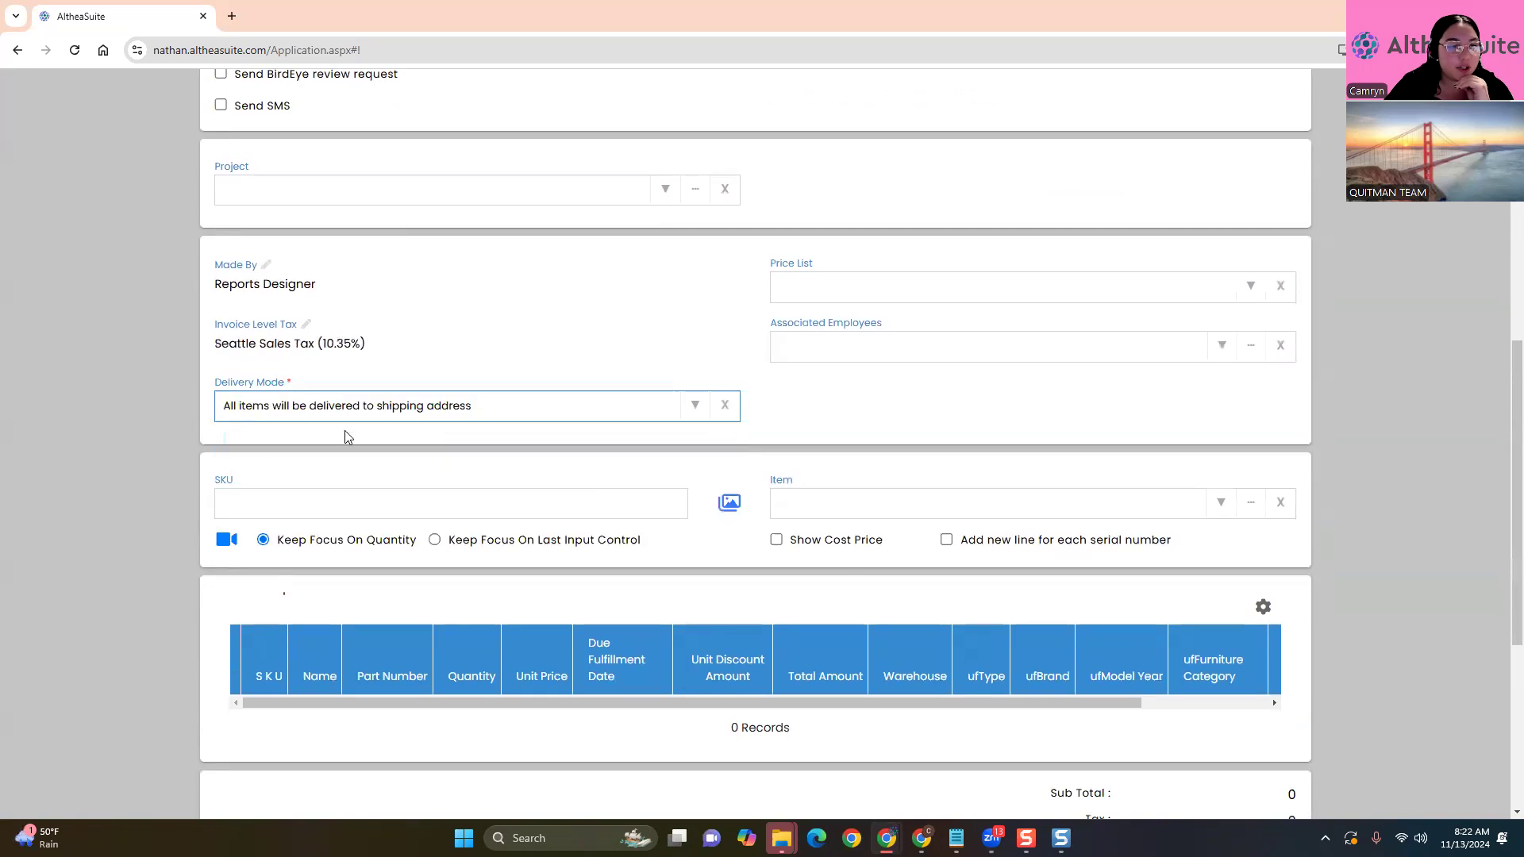
{"action": "left_click", "coordinate": [184, 446]}
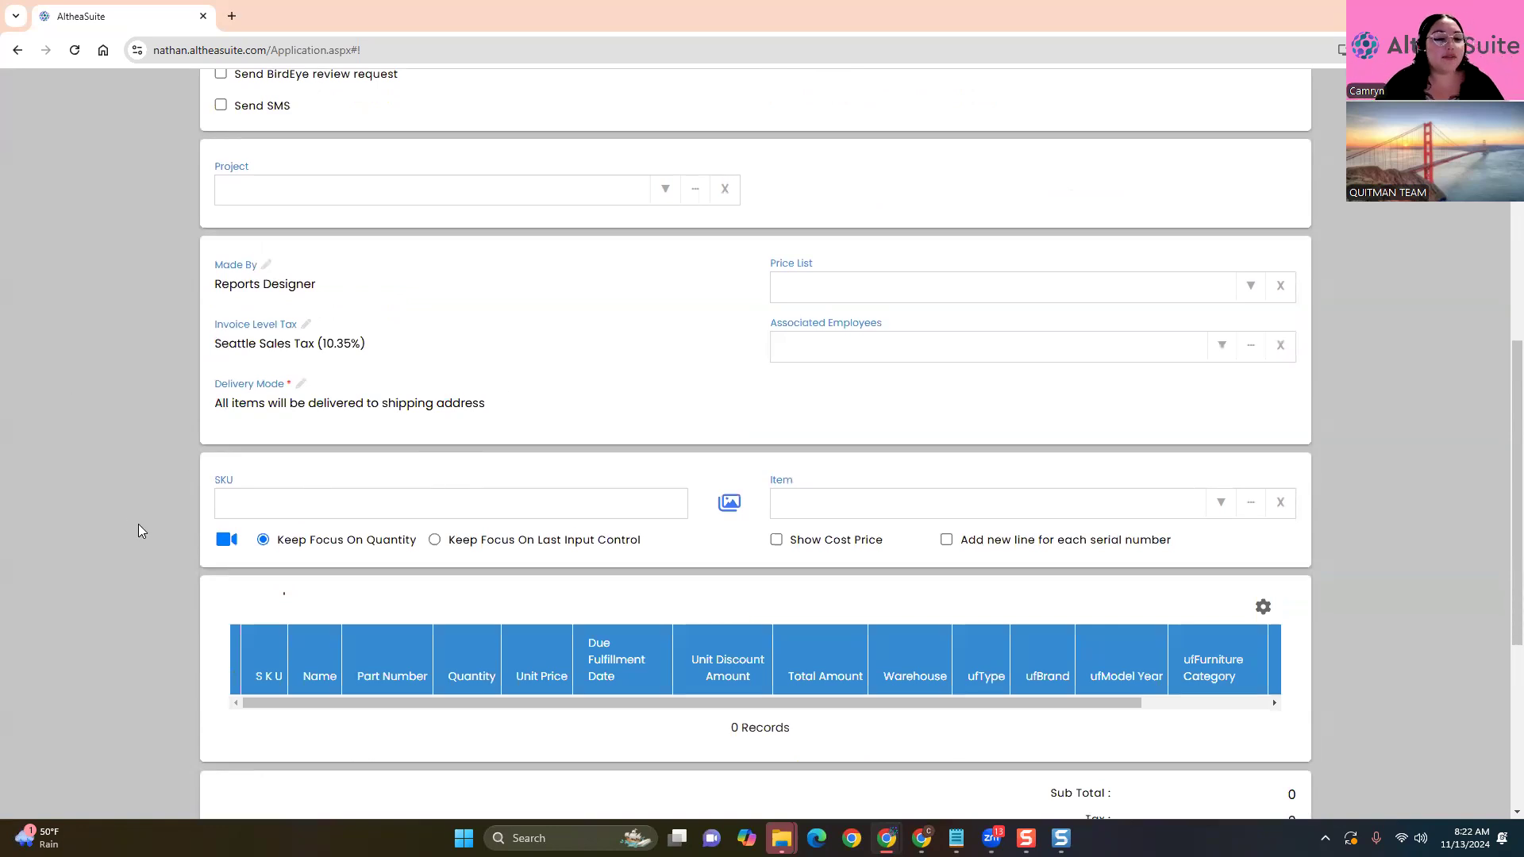
{"action": "scroll", "coordinate": [182, 468], "scroll_direction": "down", "scroll_amount": 3}
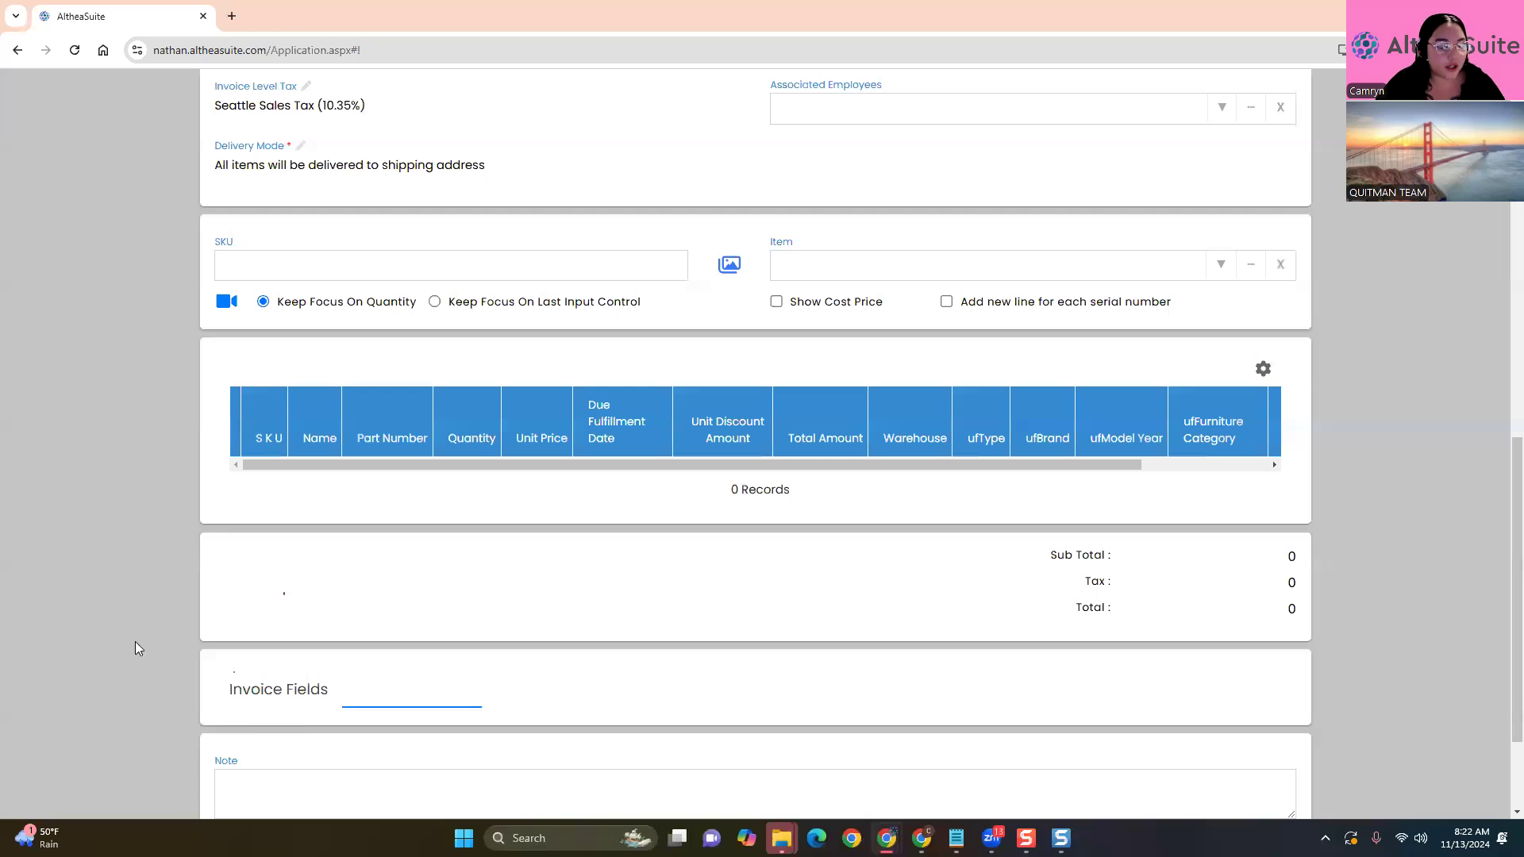
{"action": "scroll", "coordinate": [125, 486], "scroll_direction": "up", "scroll_amount": 2}
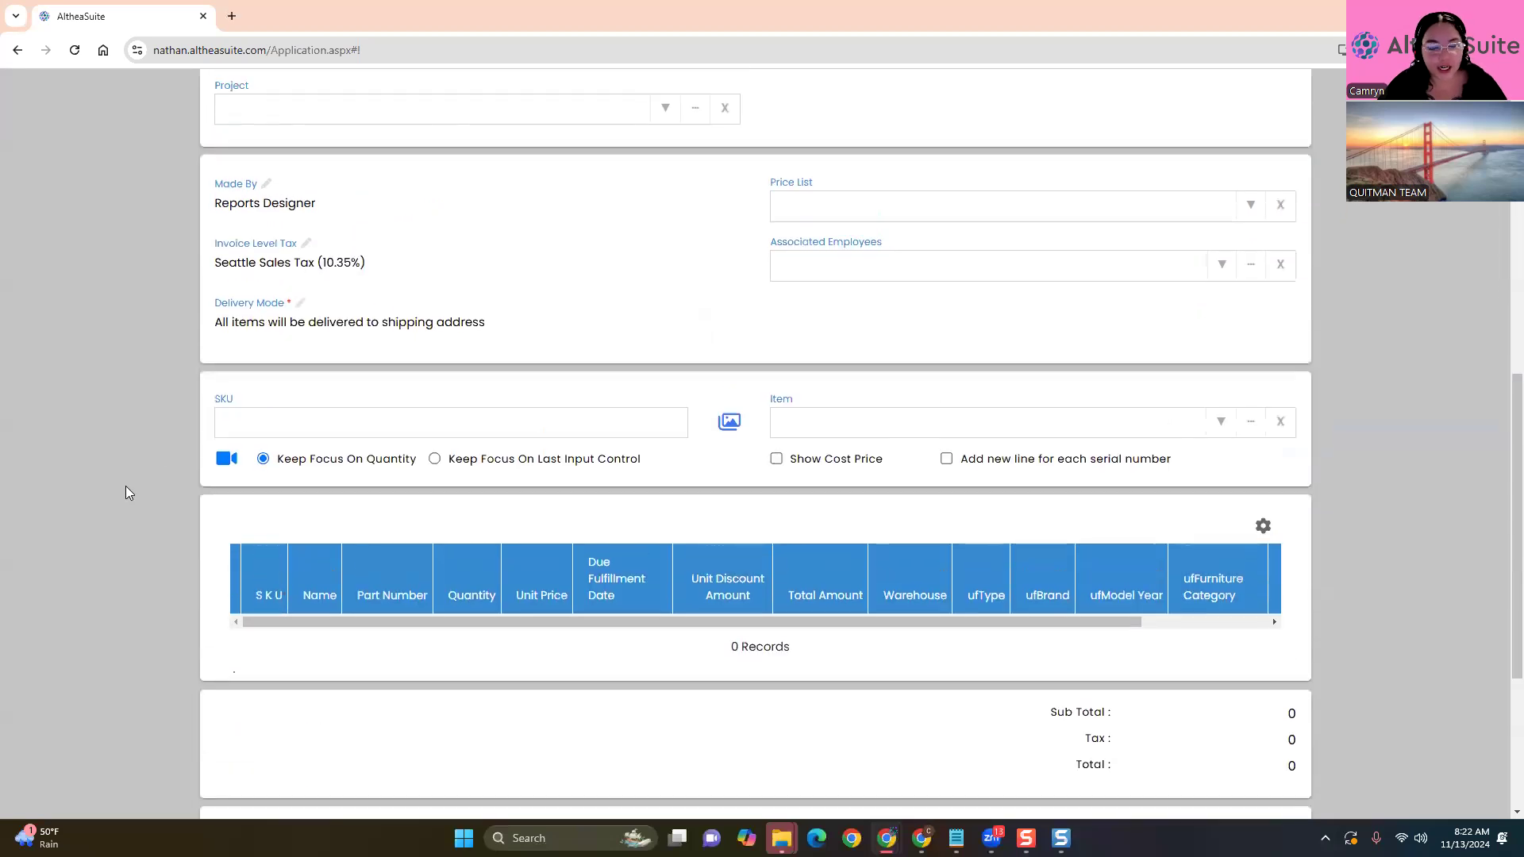
{"action": "scroll", "coordinate": [148, 510], "scroll_direction": "up", "scroll_amount": 1}
Change Delivery Mode to customer pickup from the store, applying Bellevue Sales Tax (10.1%)
{"action": "left_click", "coordinate": [627, 400]}
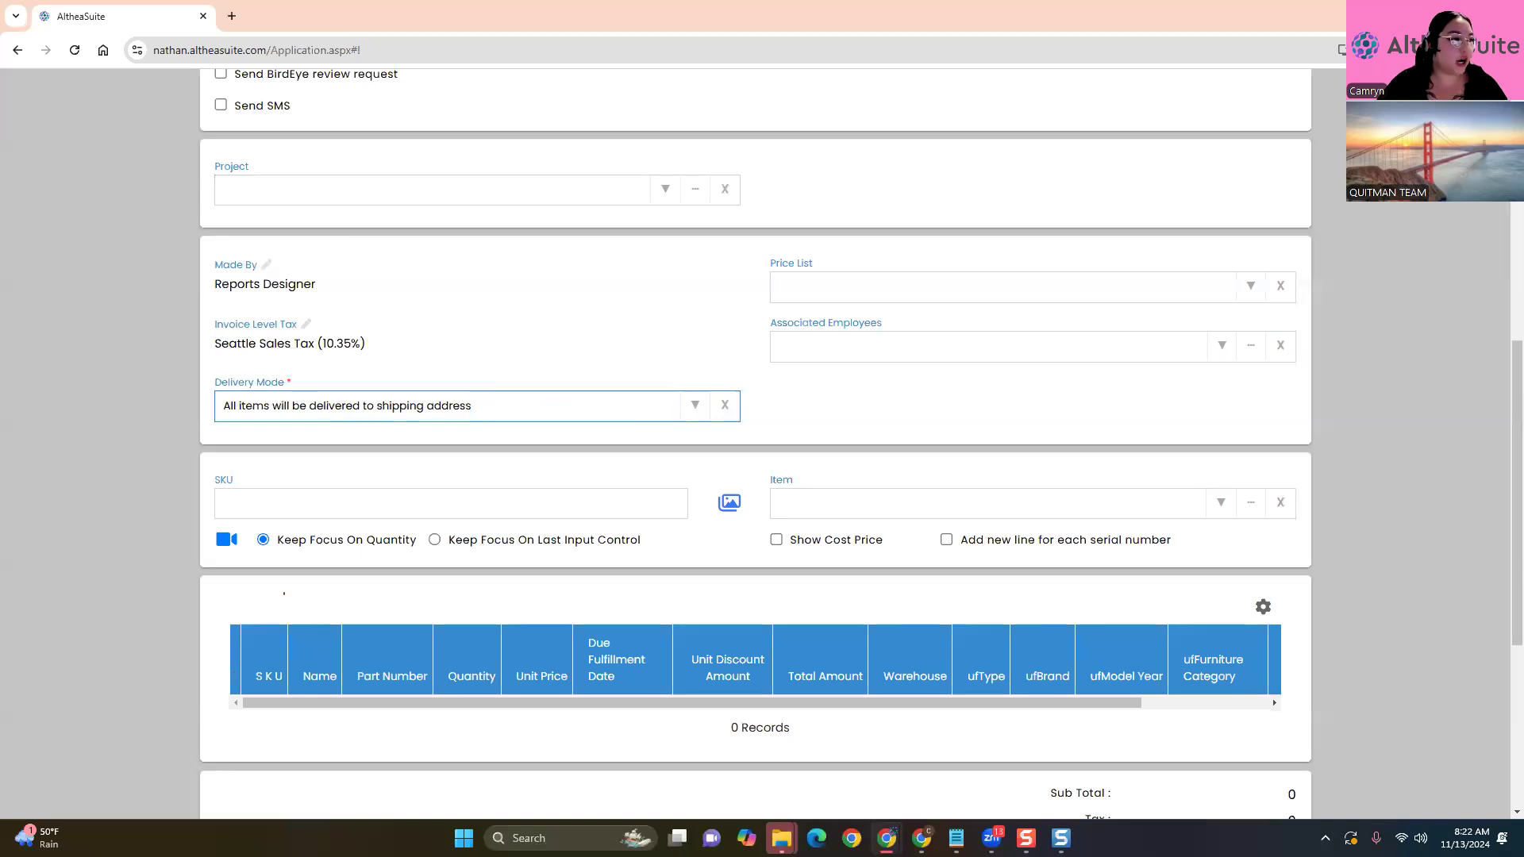
{"action": "left_click", "coordinate": [524, 400]}
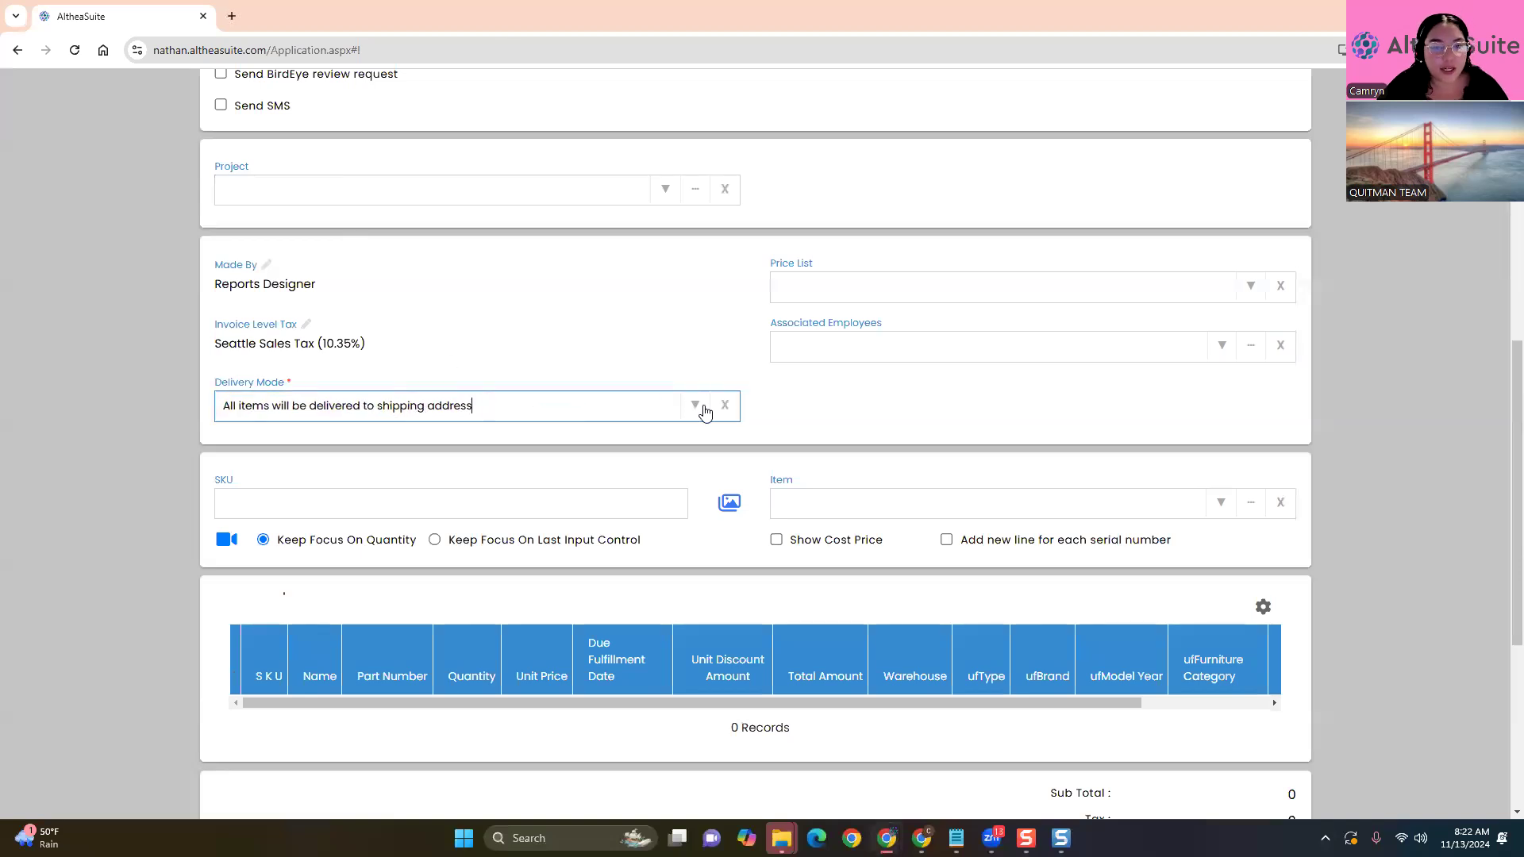
{"action": "left_click", "coordinate": [704, 407]}
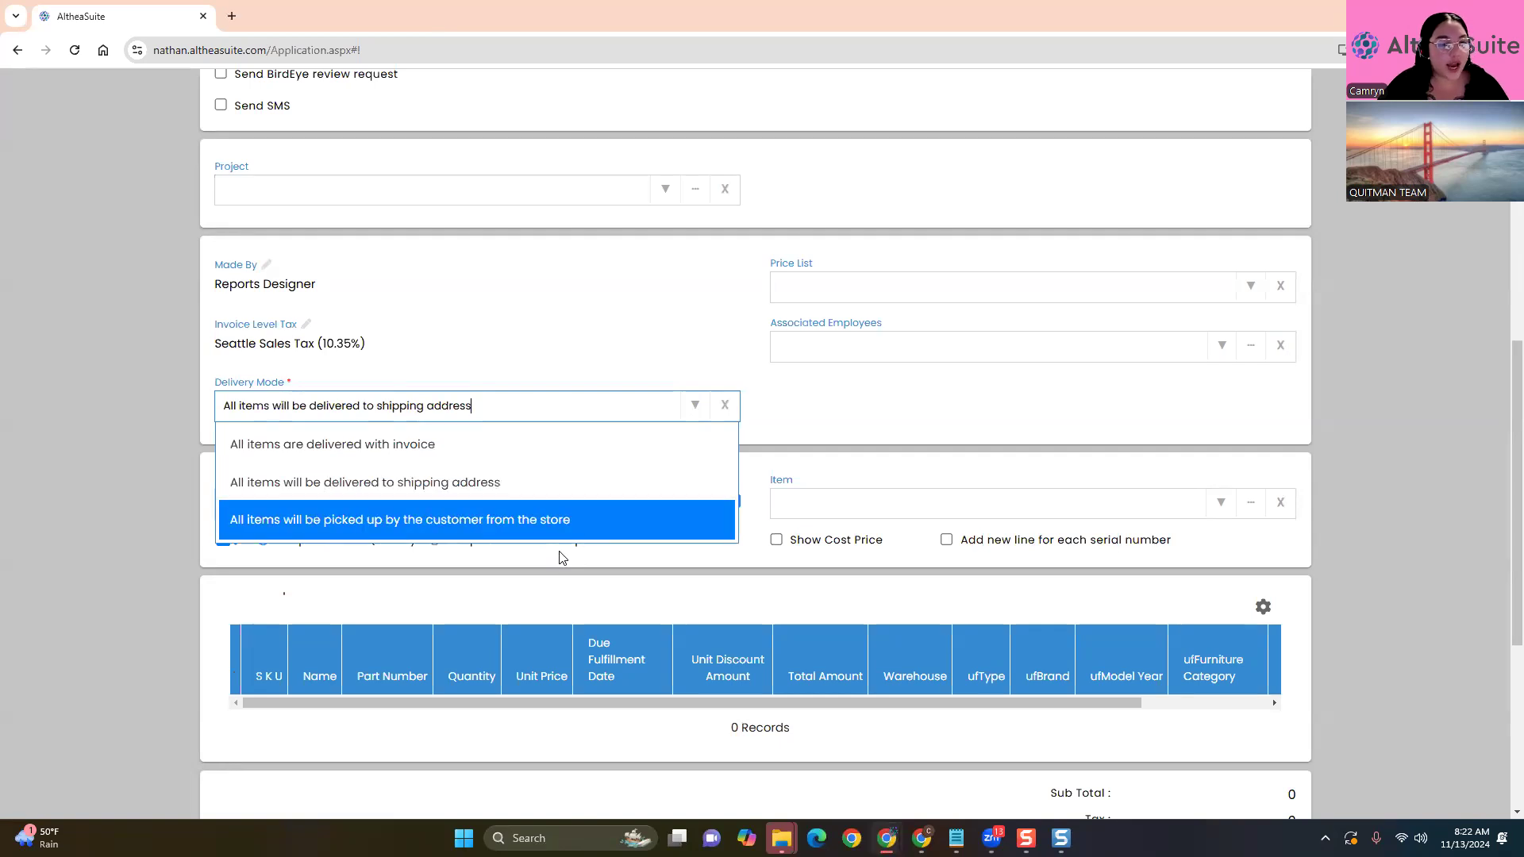
{"action": "left_click", "coordinate": [500, 520]}
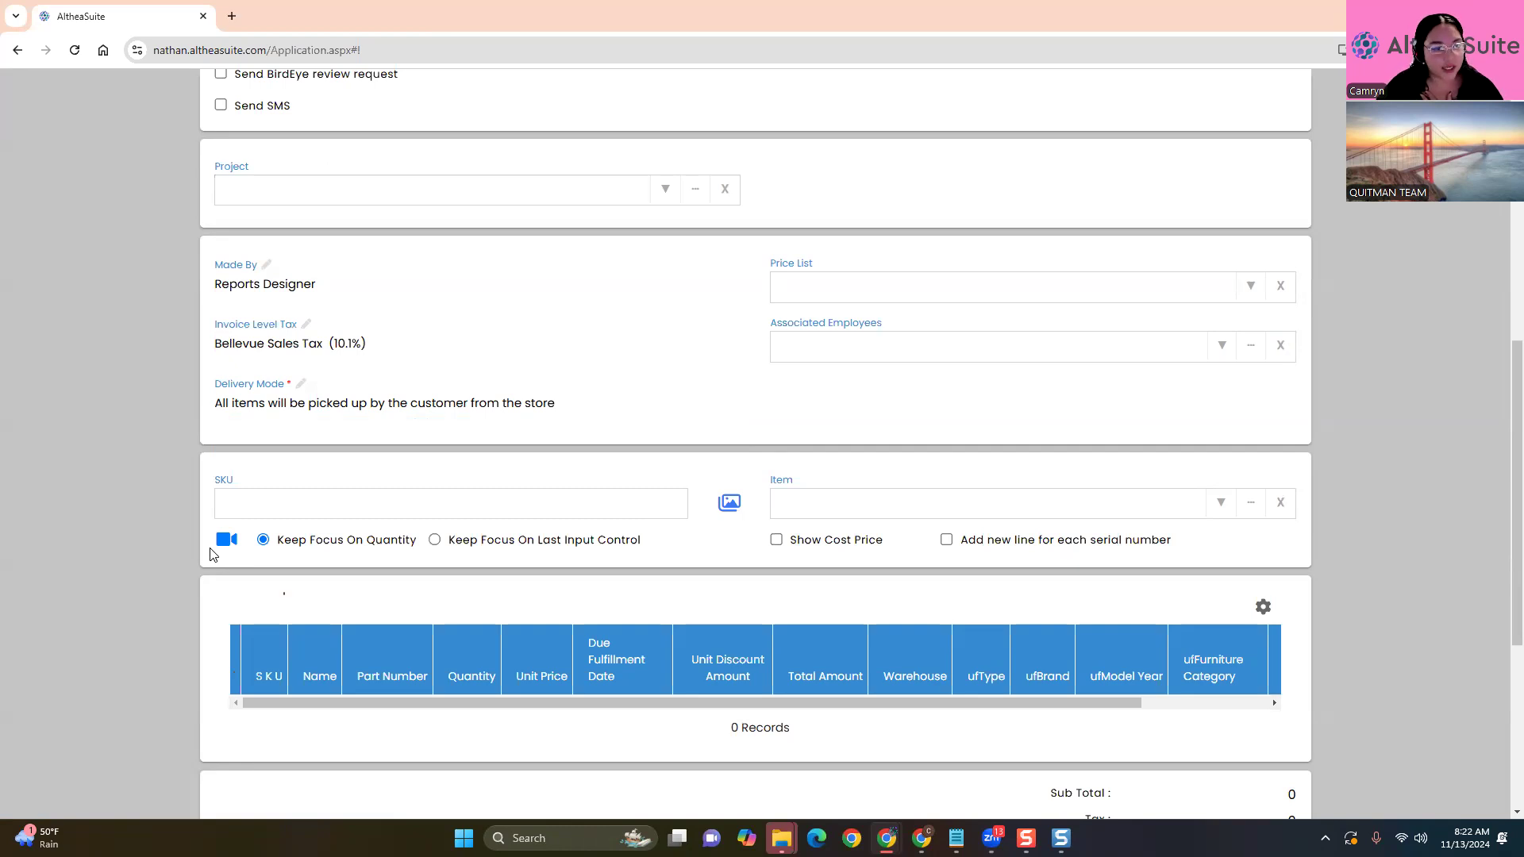
{"action": "left_click", "coordinate": [554, 404]}
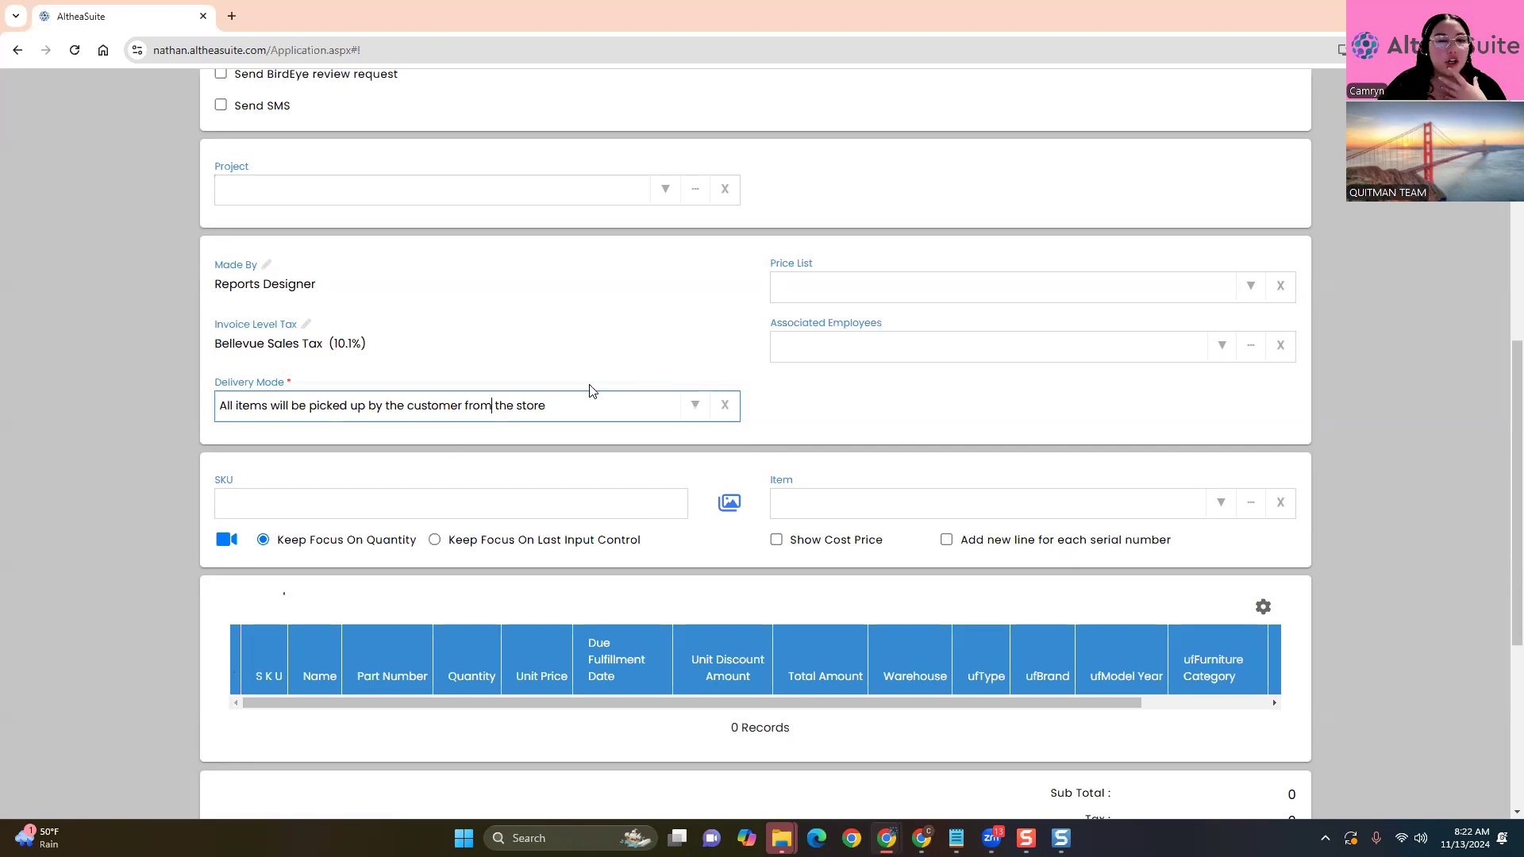
{"action": "left_click", "coordinate": [242, 438]}
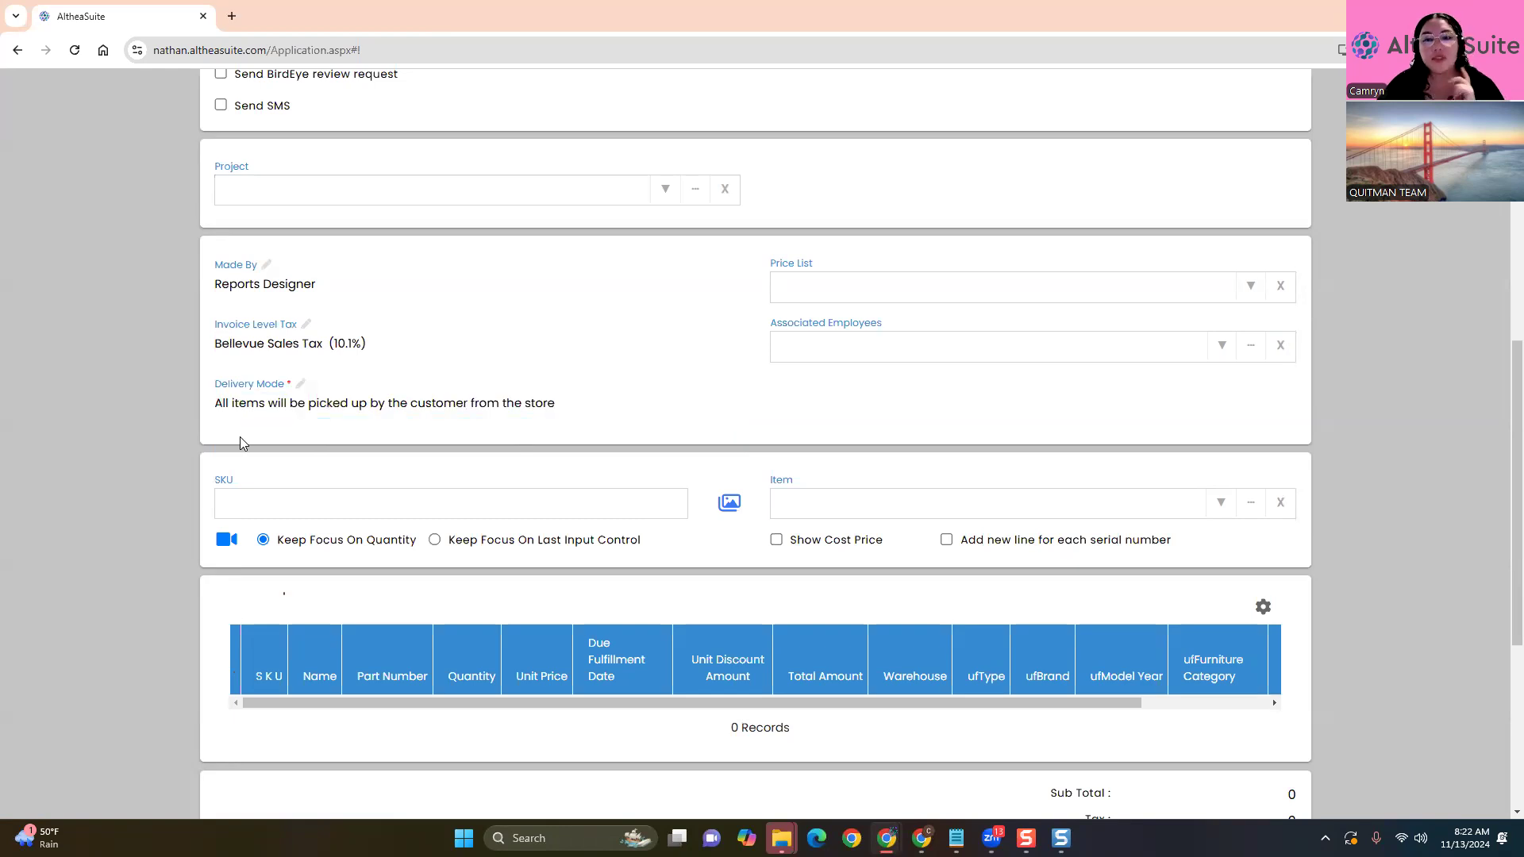
{"action": "left_click", "coordinate": [561, 408]}
{"action": "left_click", "coordinate": [696, 406]}
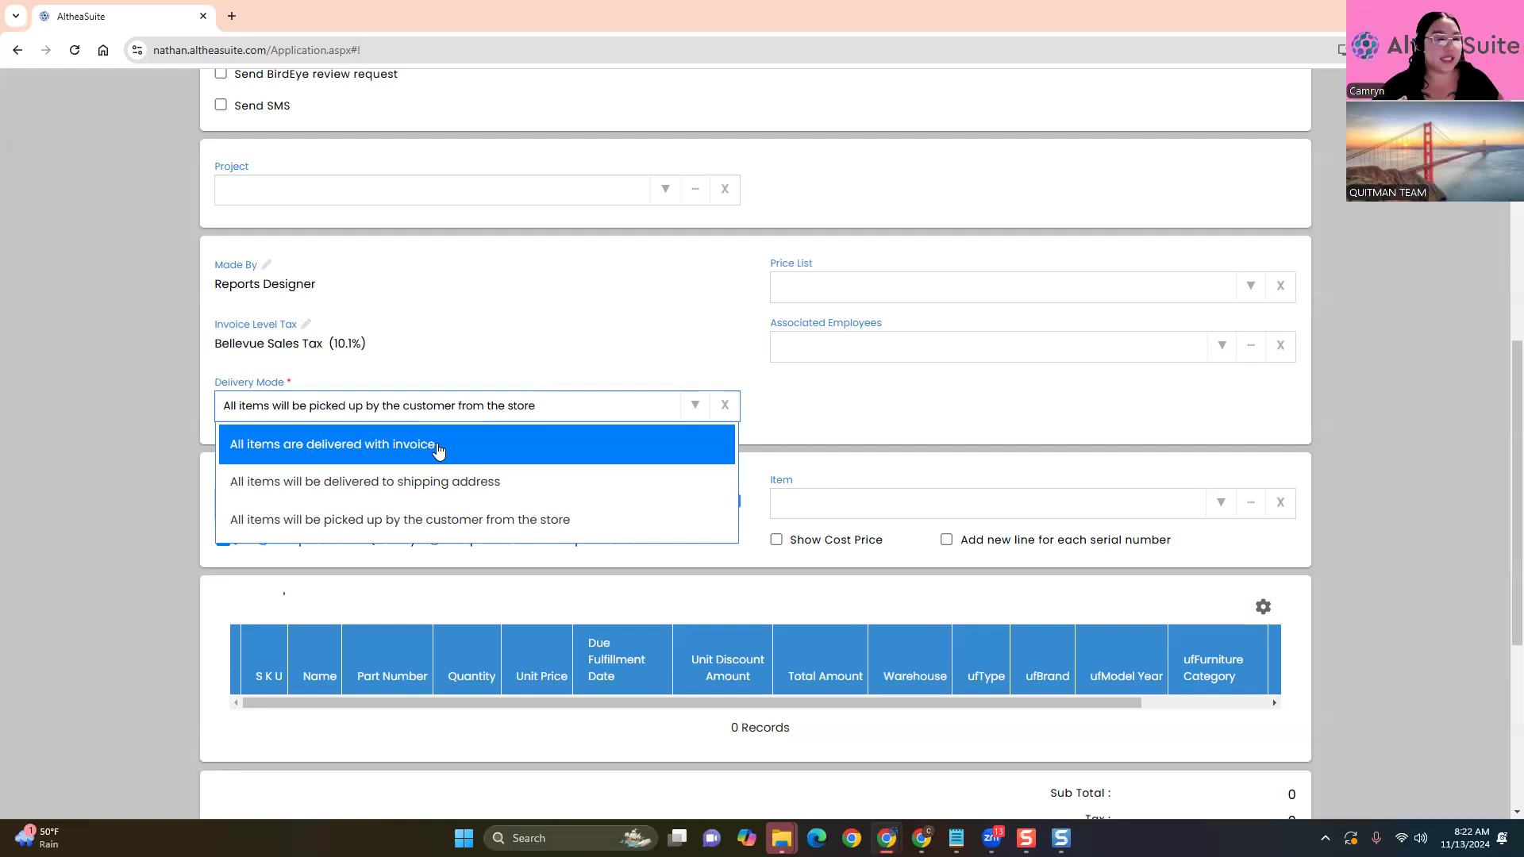
Try store pickup, then return Delivery Mode to the shipping address with Seattle Sales Tax (10.35%)
{"action": "left_click", "coordinate": [466, 482]}
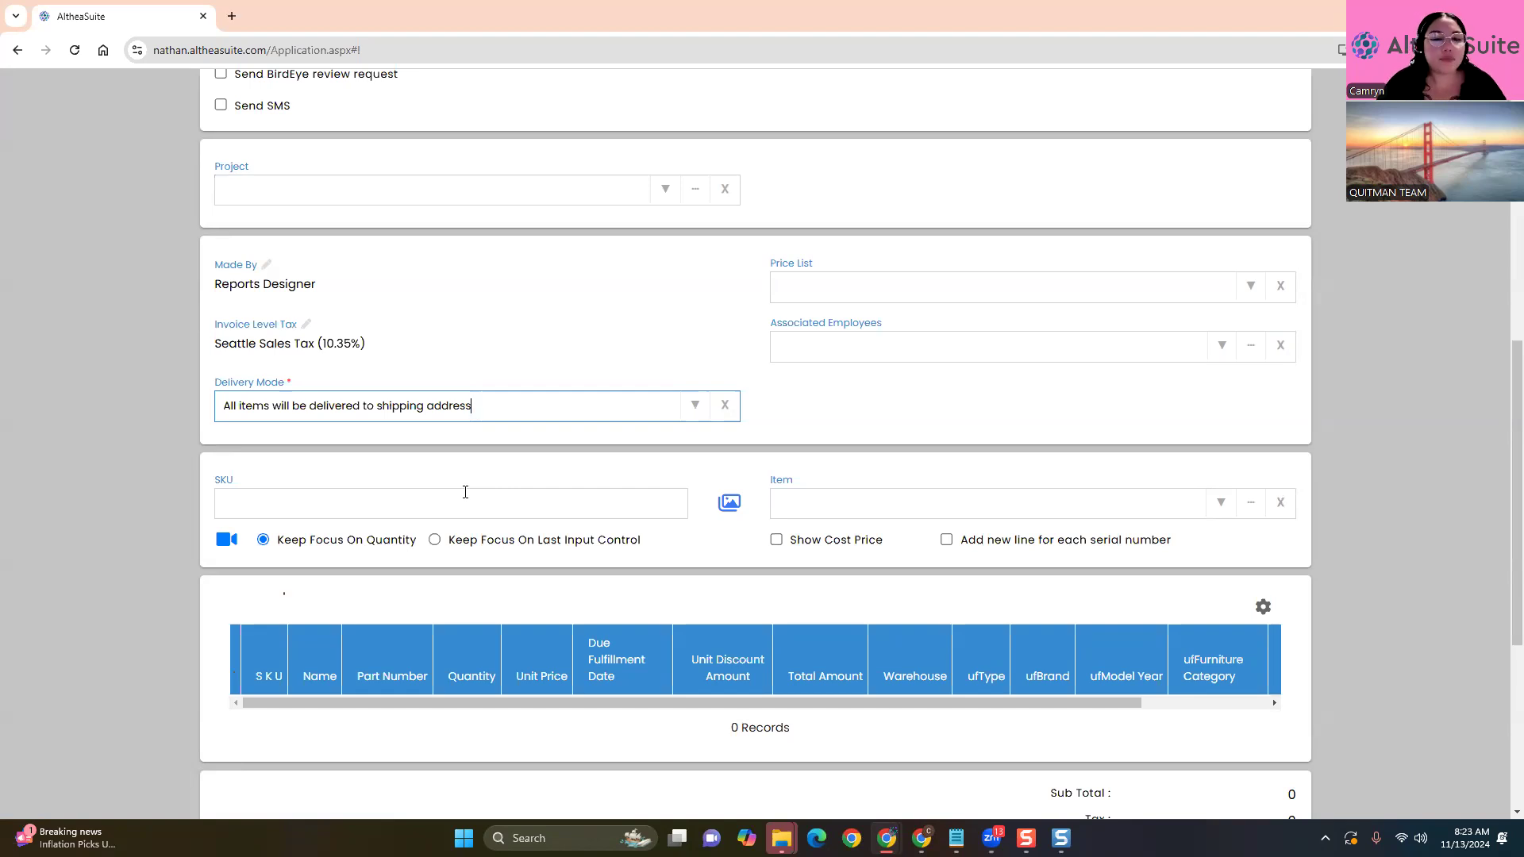
{"action": "left_click", "coordinate": [696, 406]}
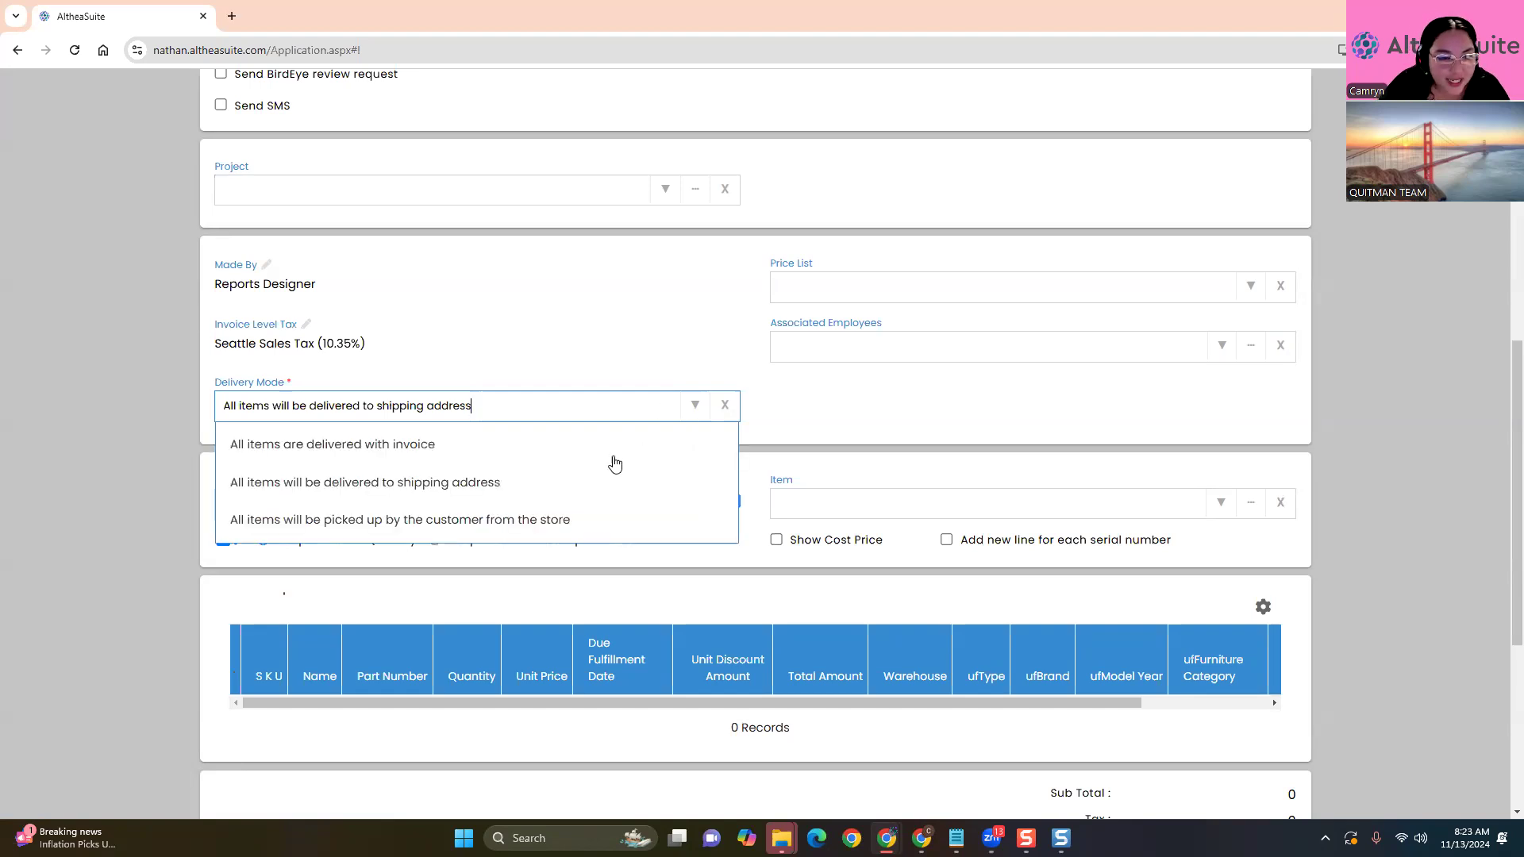
{"action": "left_click", "coordinate": [447, 523]}
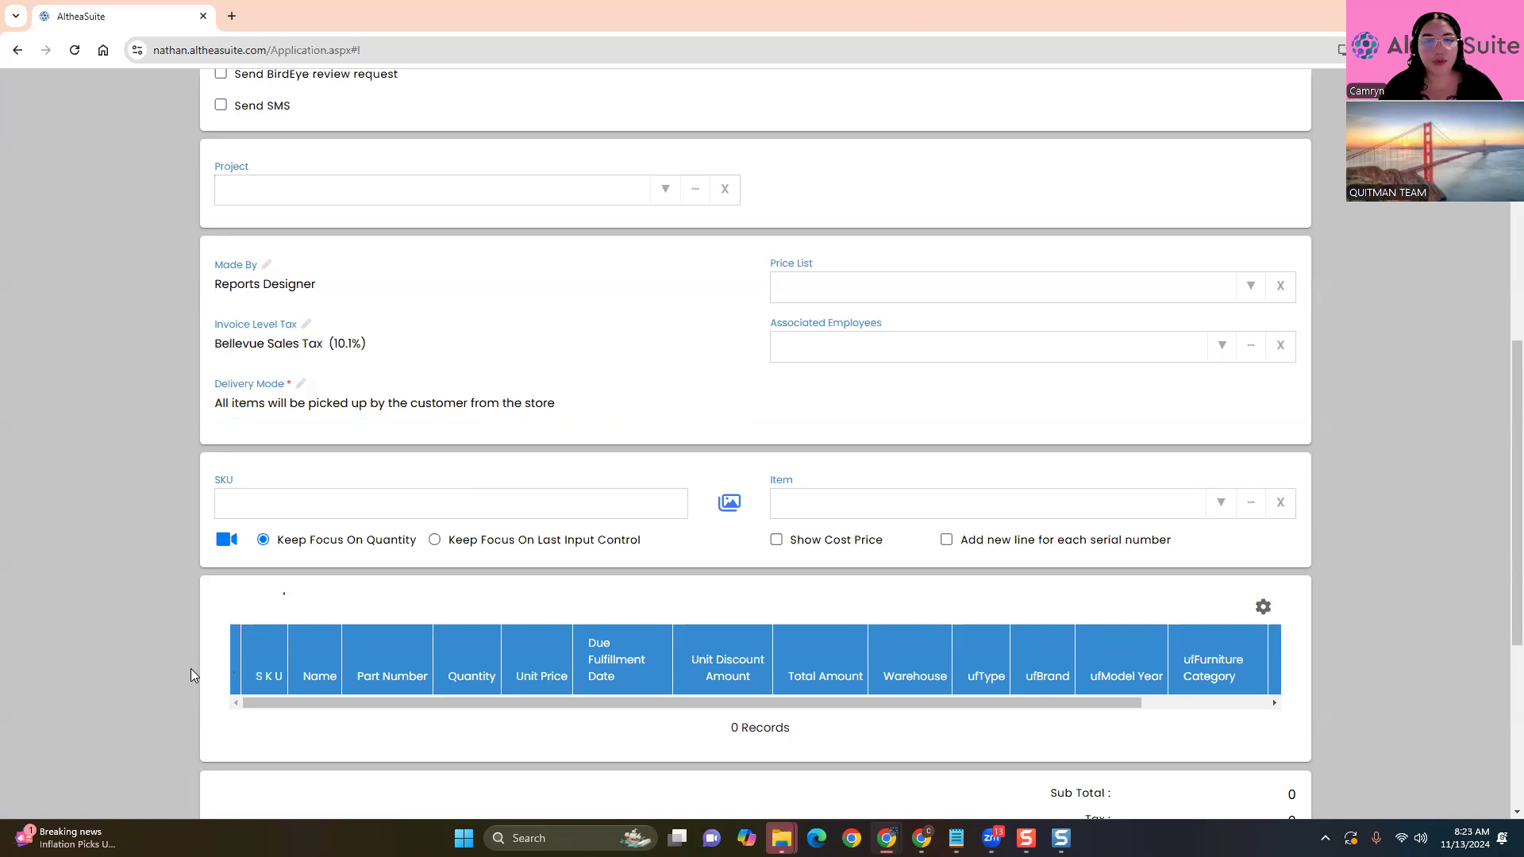
{"action": "left_click", "coordinate": [633, 406]}
{"action": "left_click", "coordinate": [696, 405]}
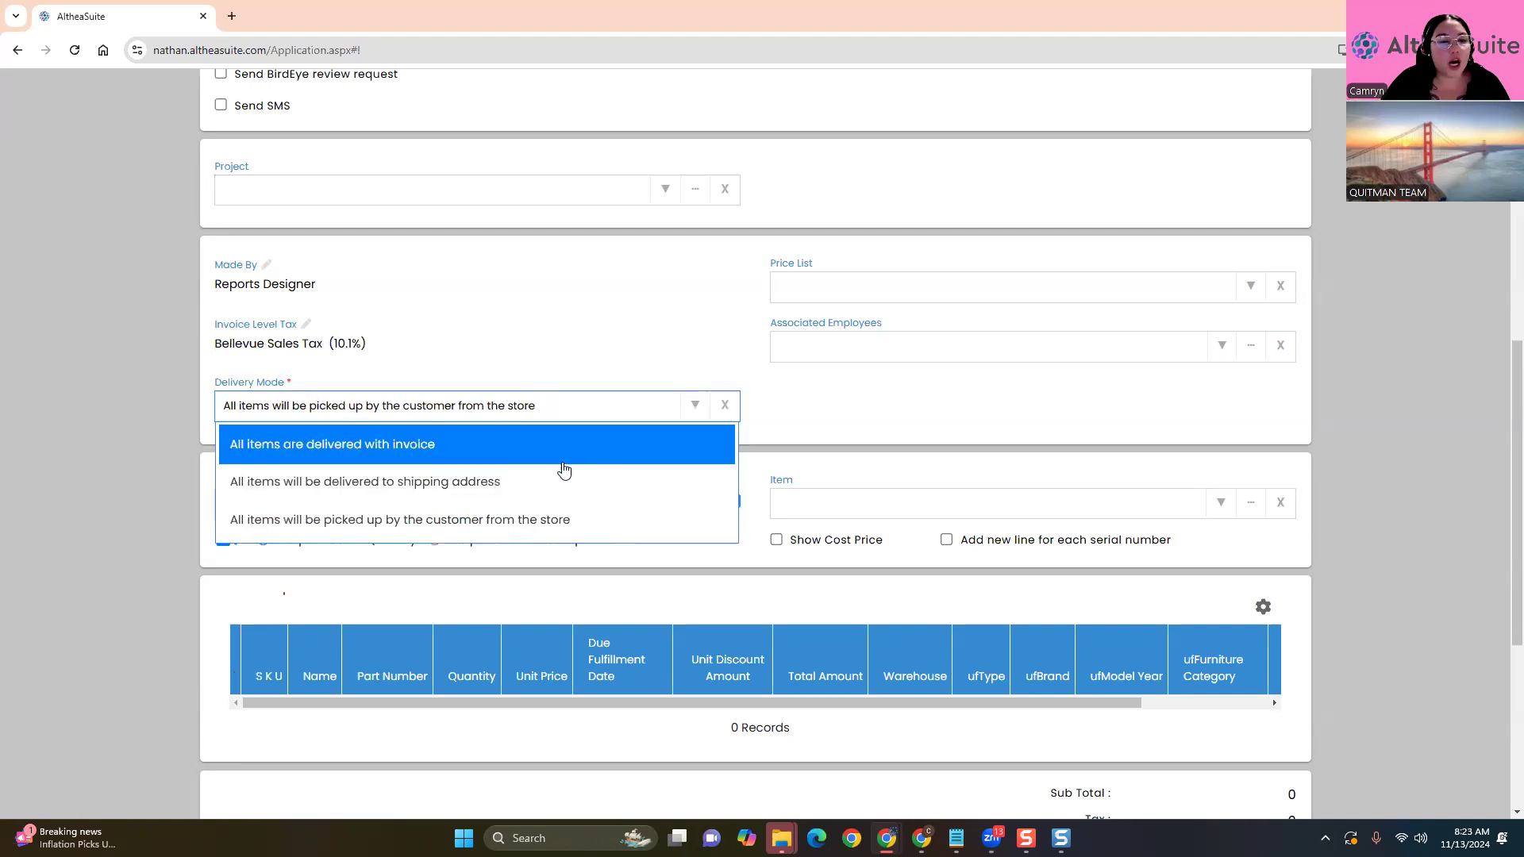
{"action": "left_click", "coordinate": [516, 483]}
{"action": "scroll", "coordinate": [145, 467], "scroll_direction": "down", "scroll_amount": 4}
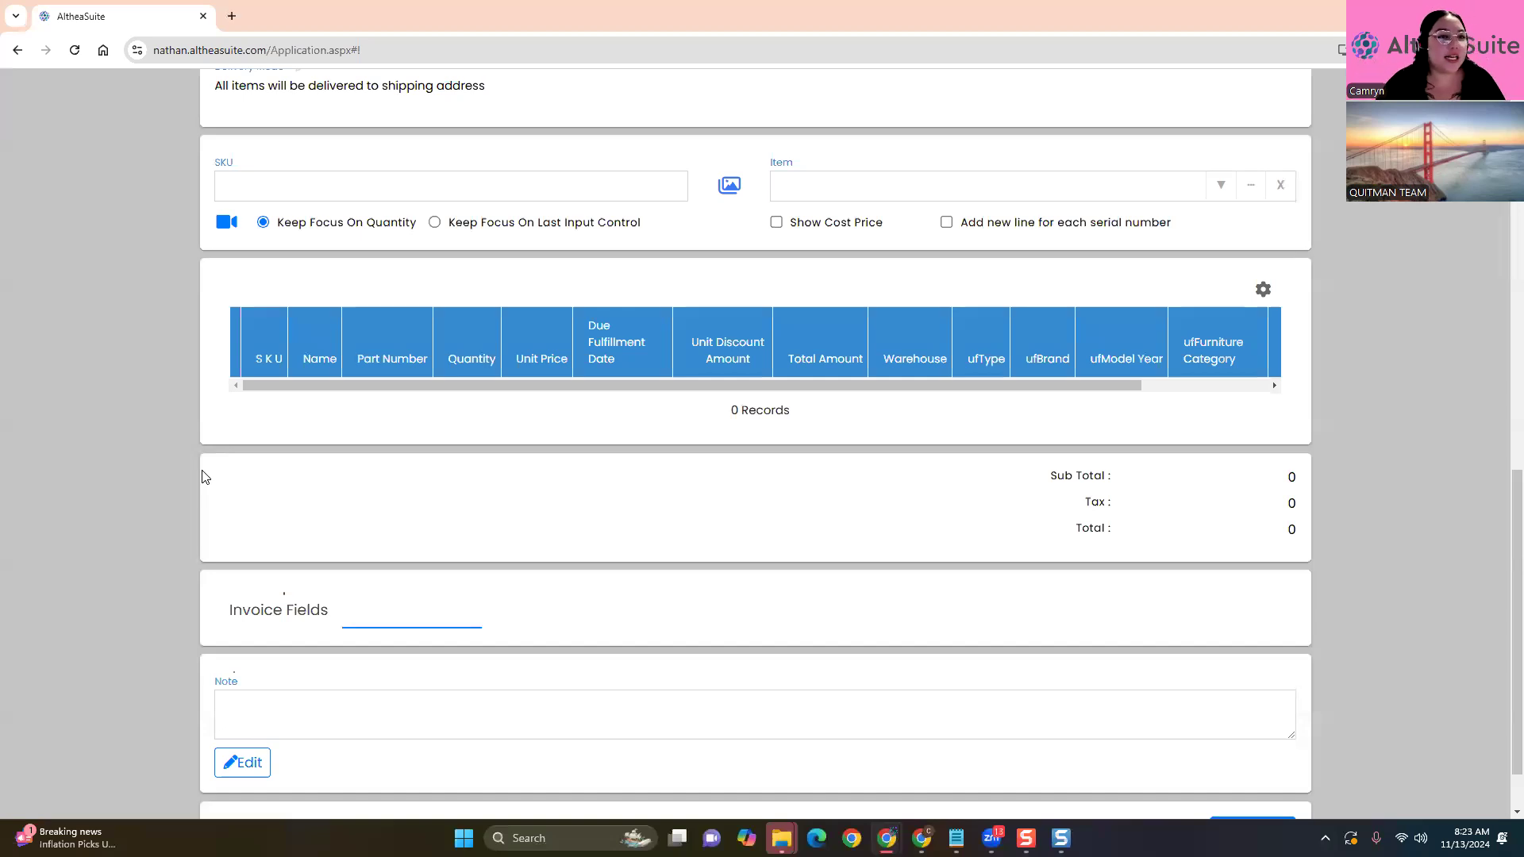
{"action": "scroll", "coordinate": [201, 477], "scroll_direction": "up", "scroll_amount": 3}
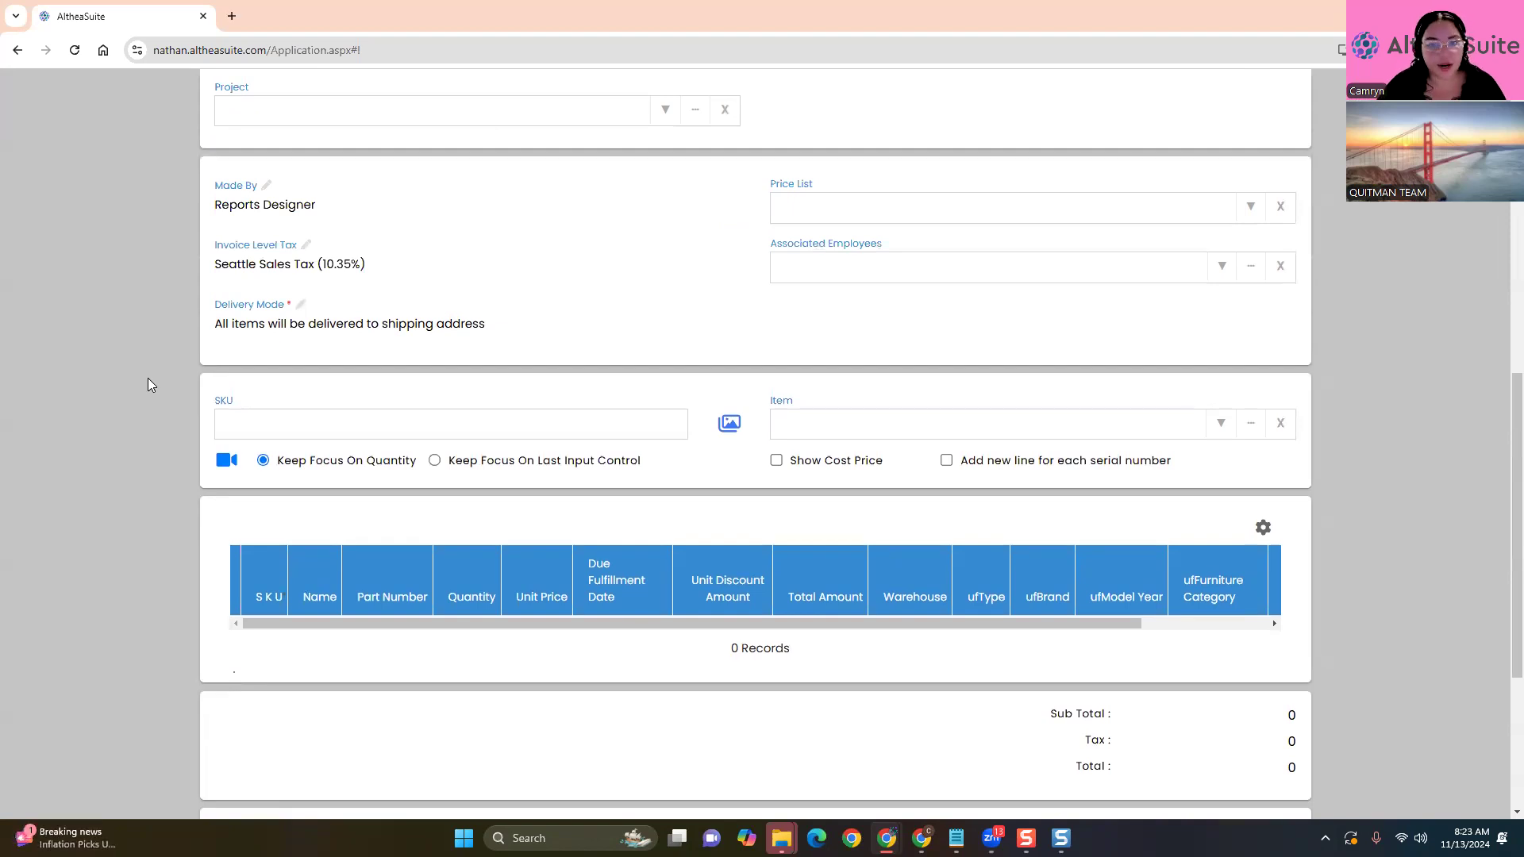
{"action": "scroll", "coordinate": [175, 380], "scroll_direction": "up", "scroll_amount": 1}
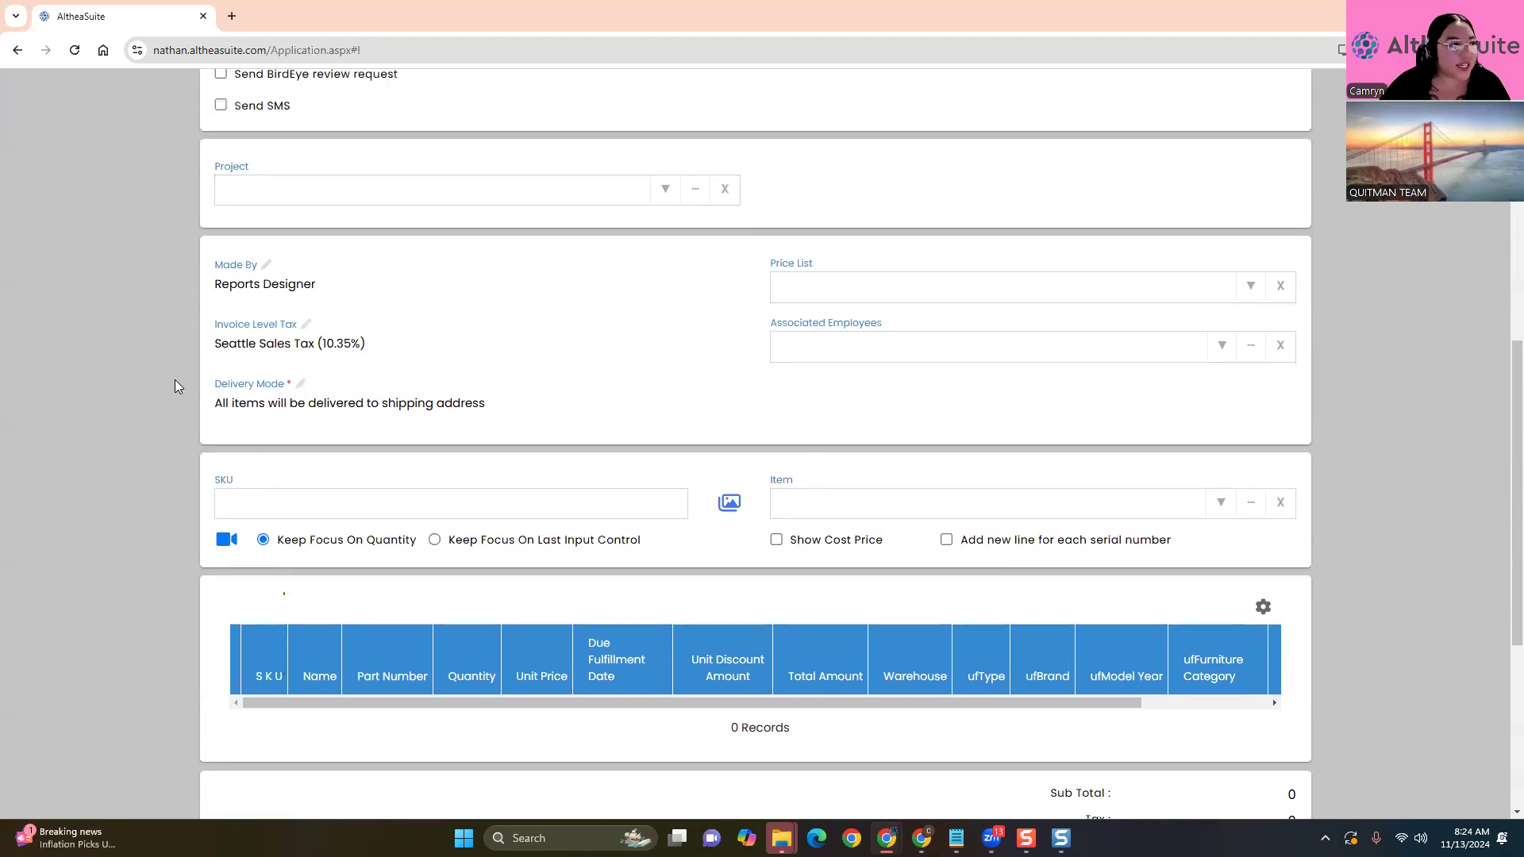
{"action": "scroll", "coordinate": [175, 379], "scroll_direction": "down", "scroll_amount": 1}
{"action": "left_click", "coordinate": [392, 215]}
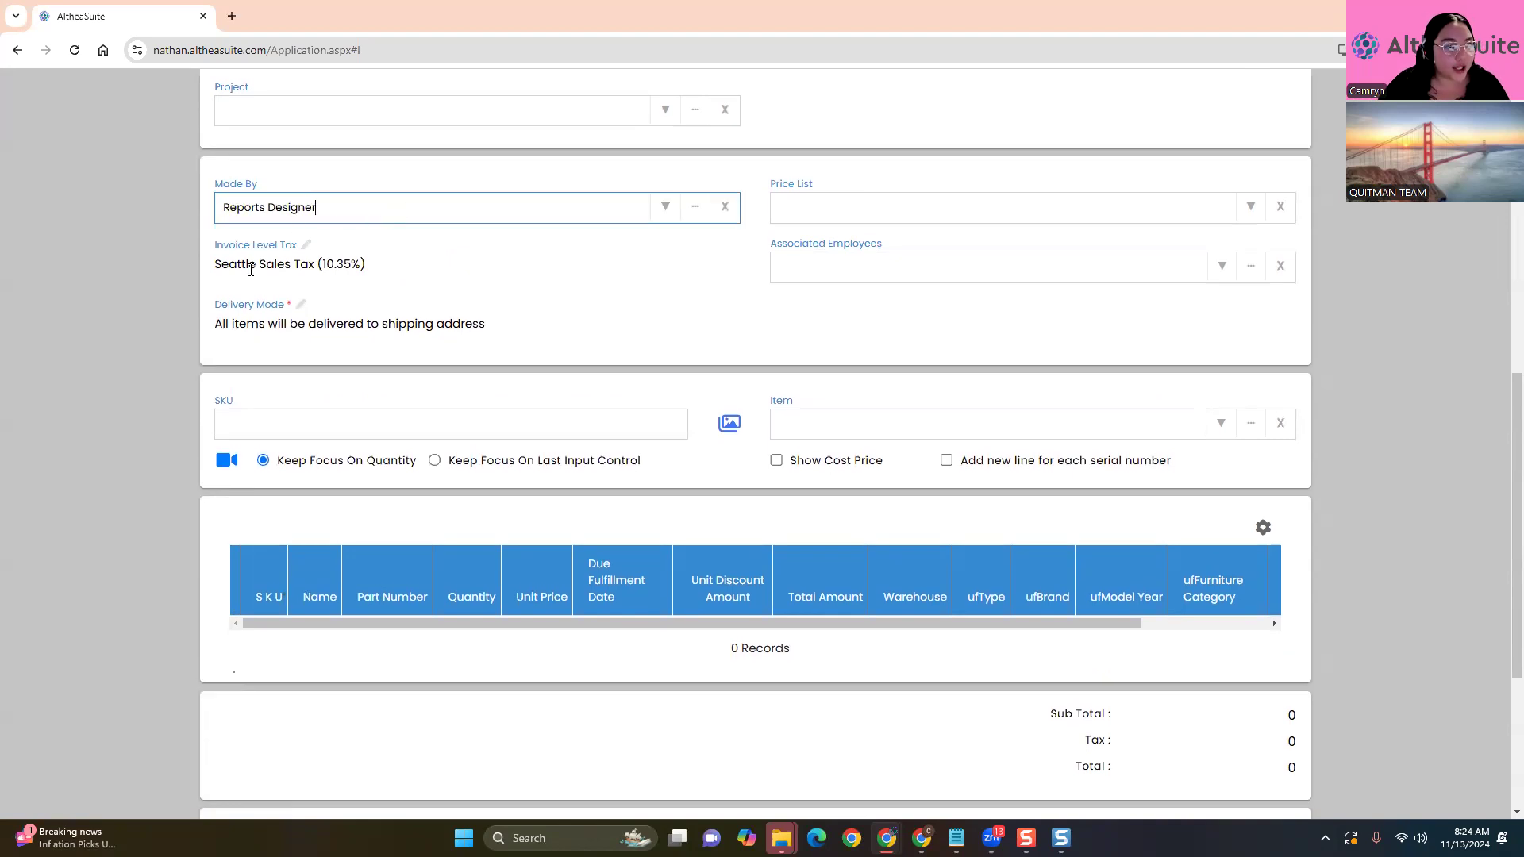
{"action": "left_click", "coordinate": [194, 273]}
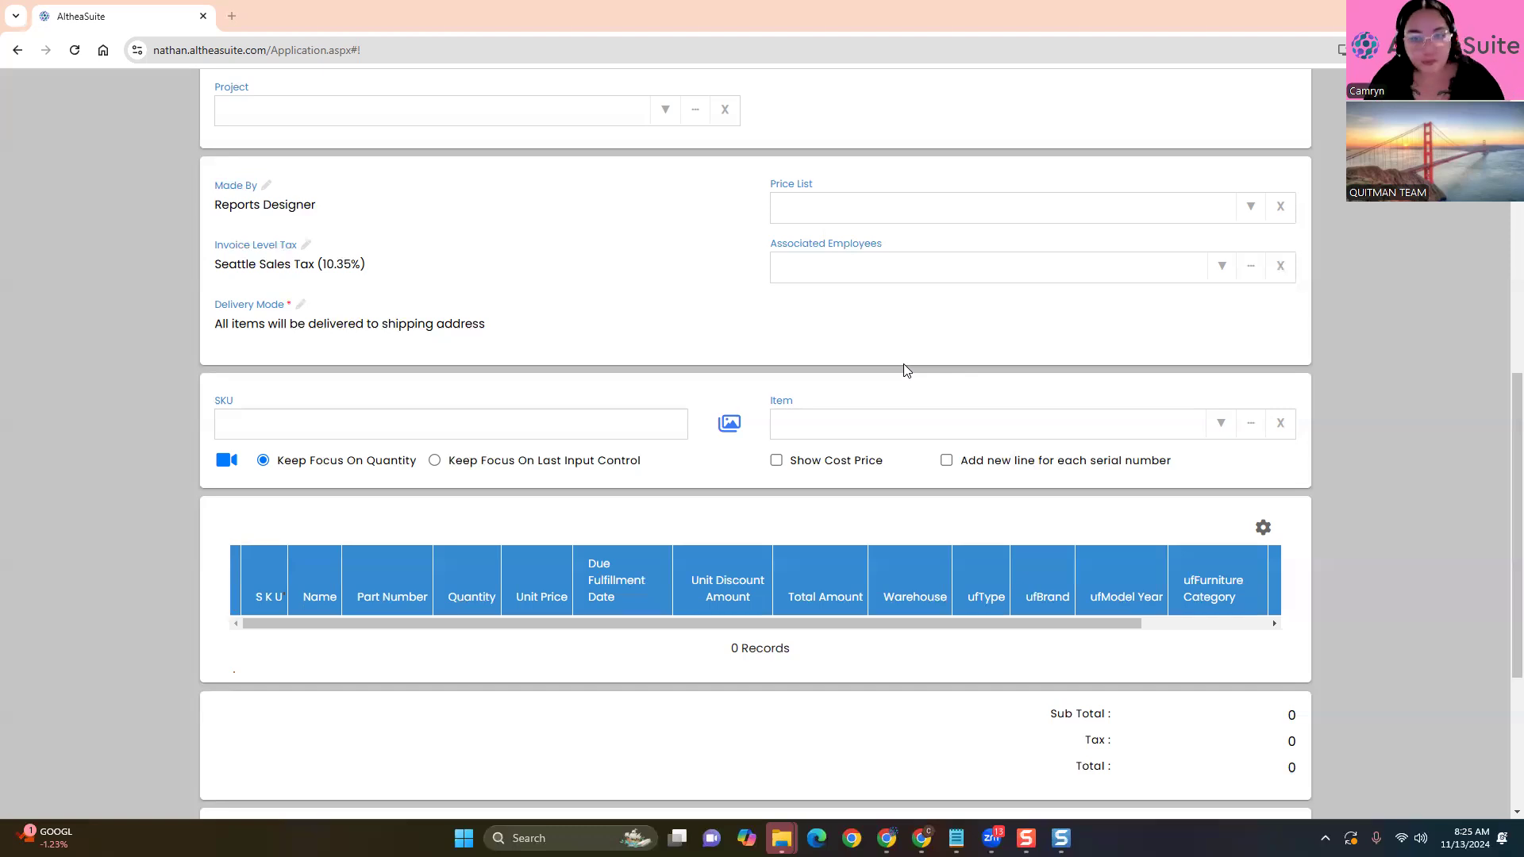
{"action": "scroll", "coordinate": [904, 363], "scroll_direction": "down", "scroll_amount": 2}
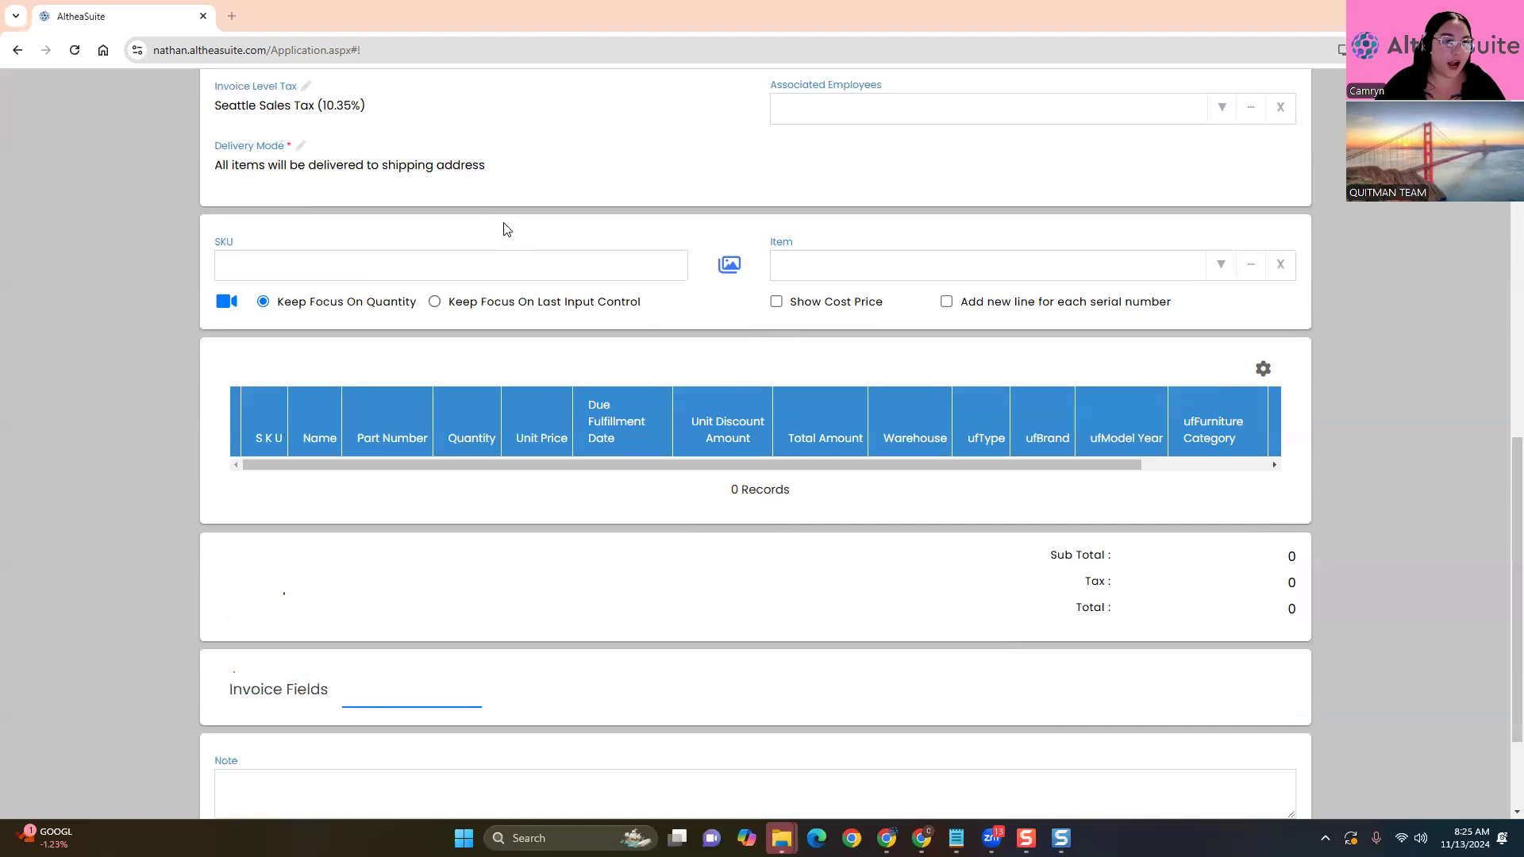
{"action": "left_click", "coordinate": [374, 278]}
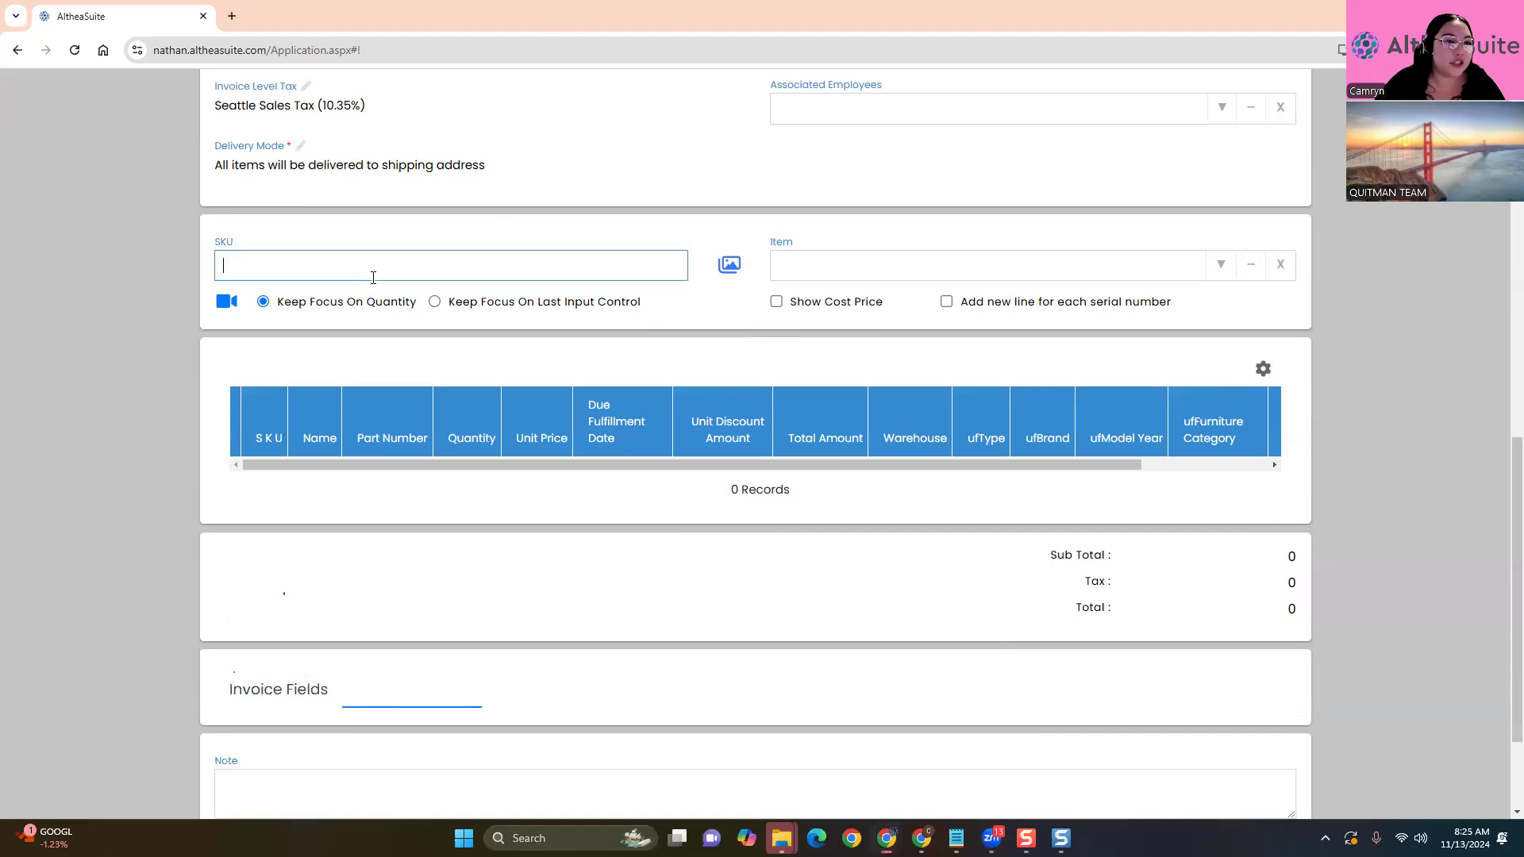
{"action": "left_click", "coordinate": [151, 307]}
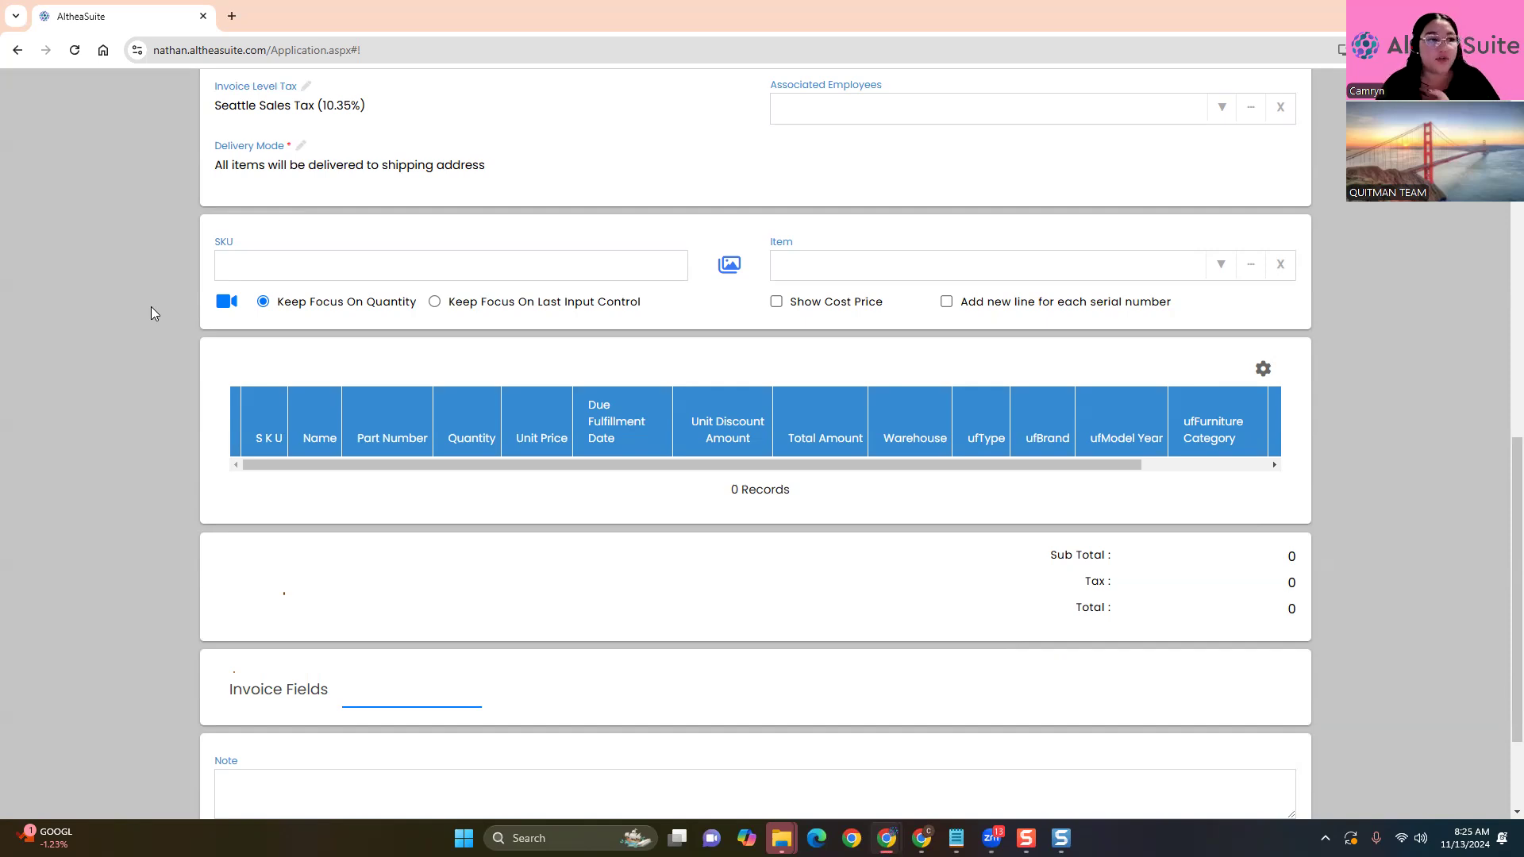
{"action": "left_click", "coordinate": [306, 267]}
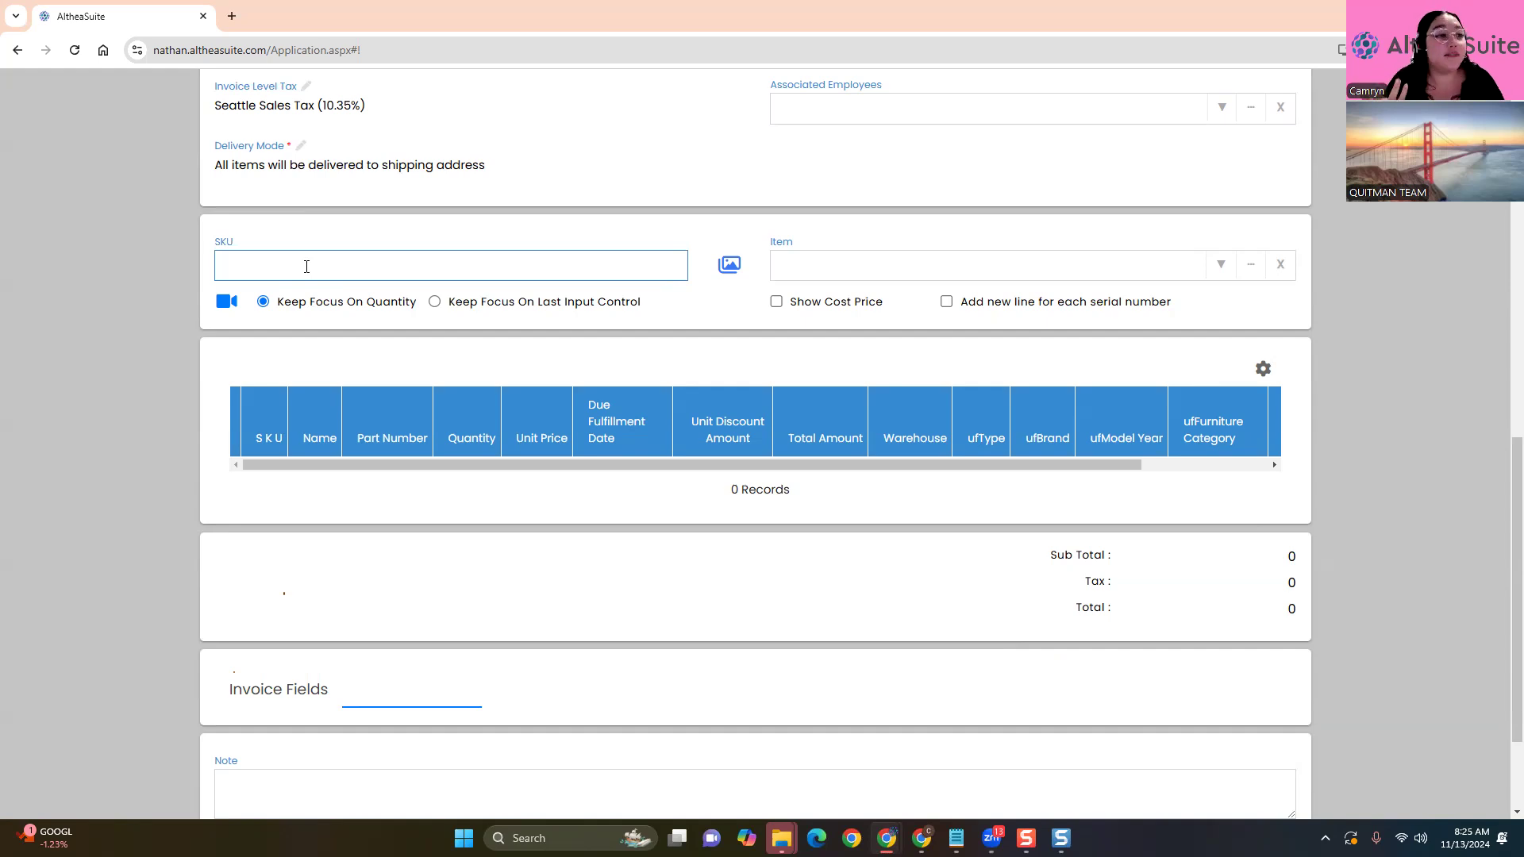
{"action": "left_click", "coordinate": [1323, 345]}
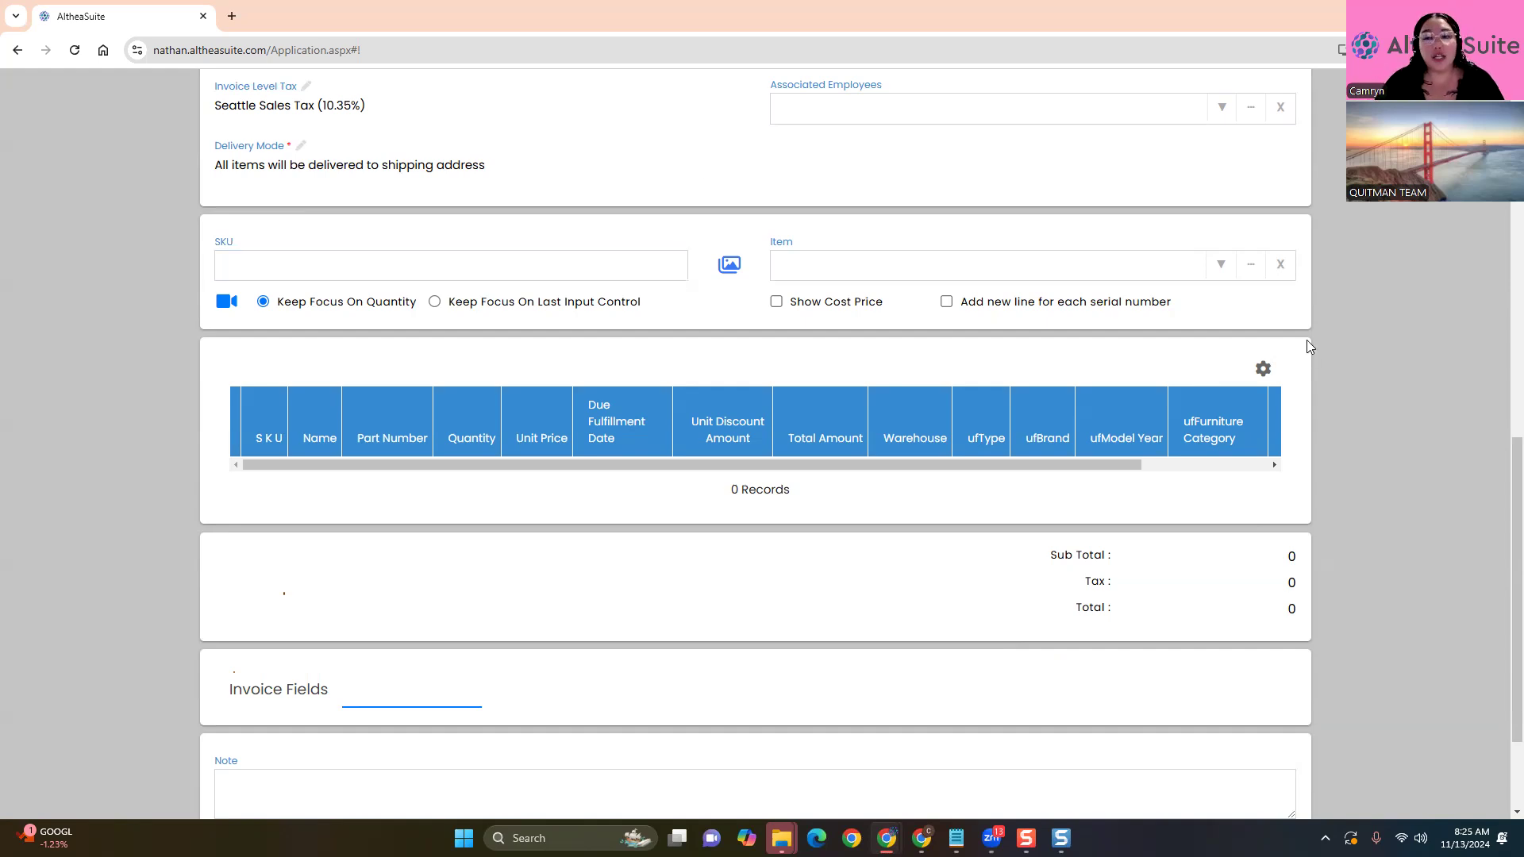
{"action": "left_click", "coordinate": [988, 253]}
Search 'Table' and add Accent Table (37122) at $209.96 despite zero stock
{"action": "type", "text": "545"}
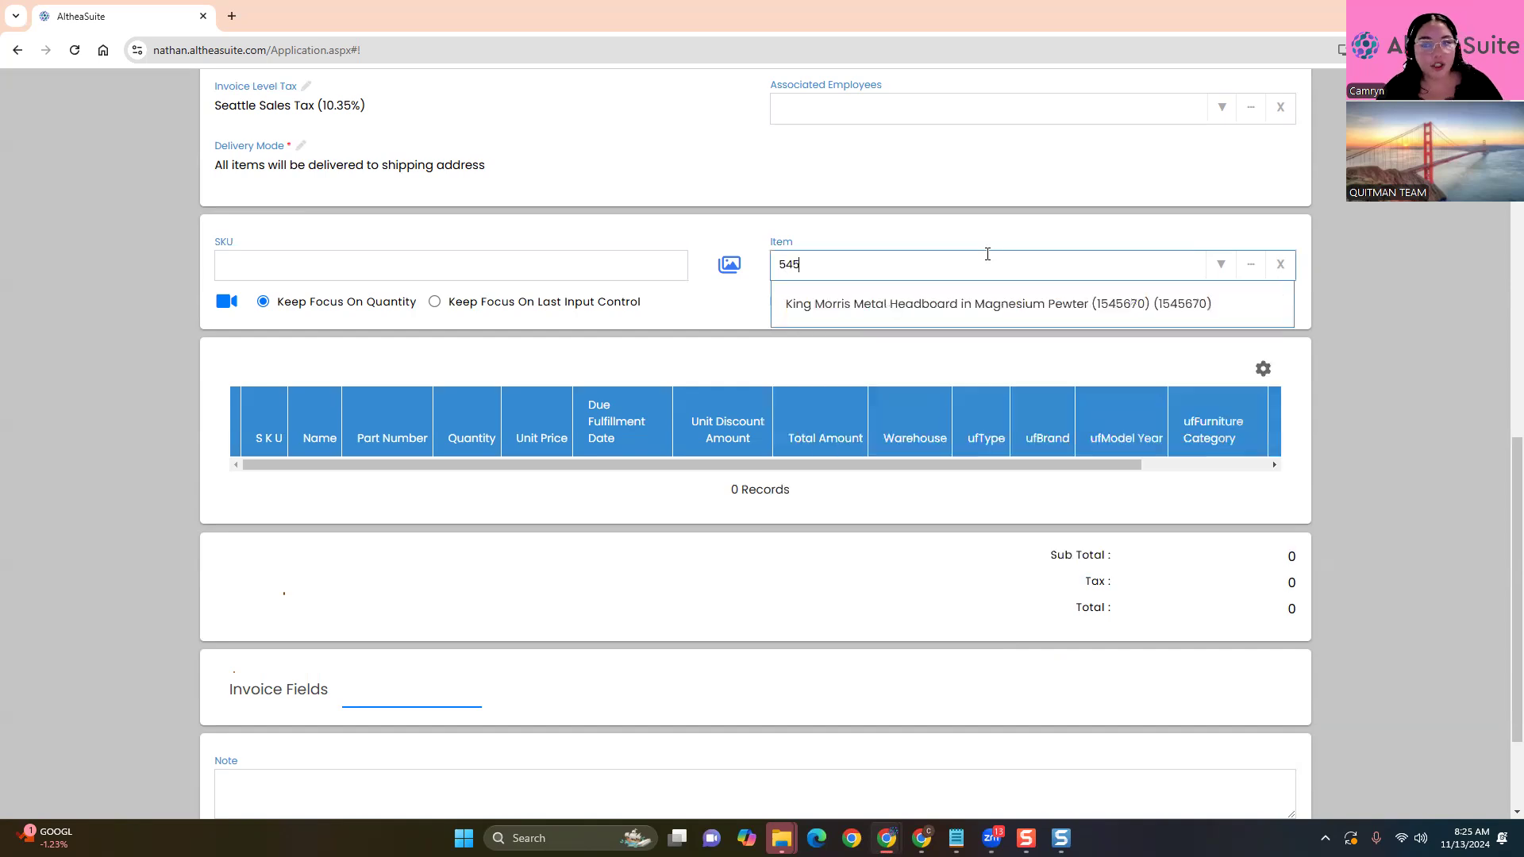
{"action": "key", "text": "BackSpace"}
{"action": "key", "text": "BackSpace"}
{"action": "key", "text": "BackSpace"}
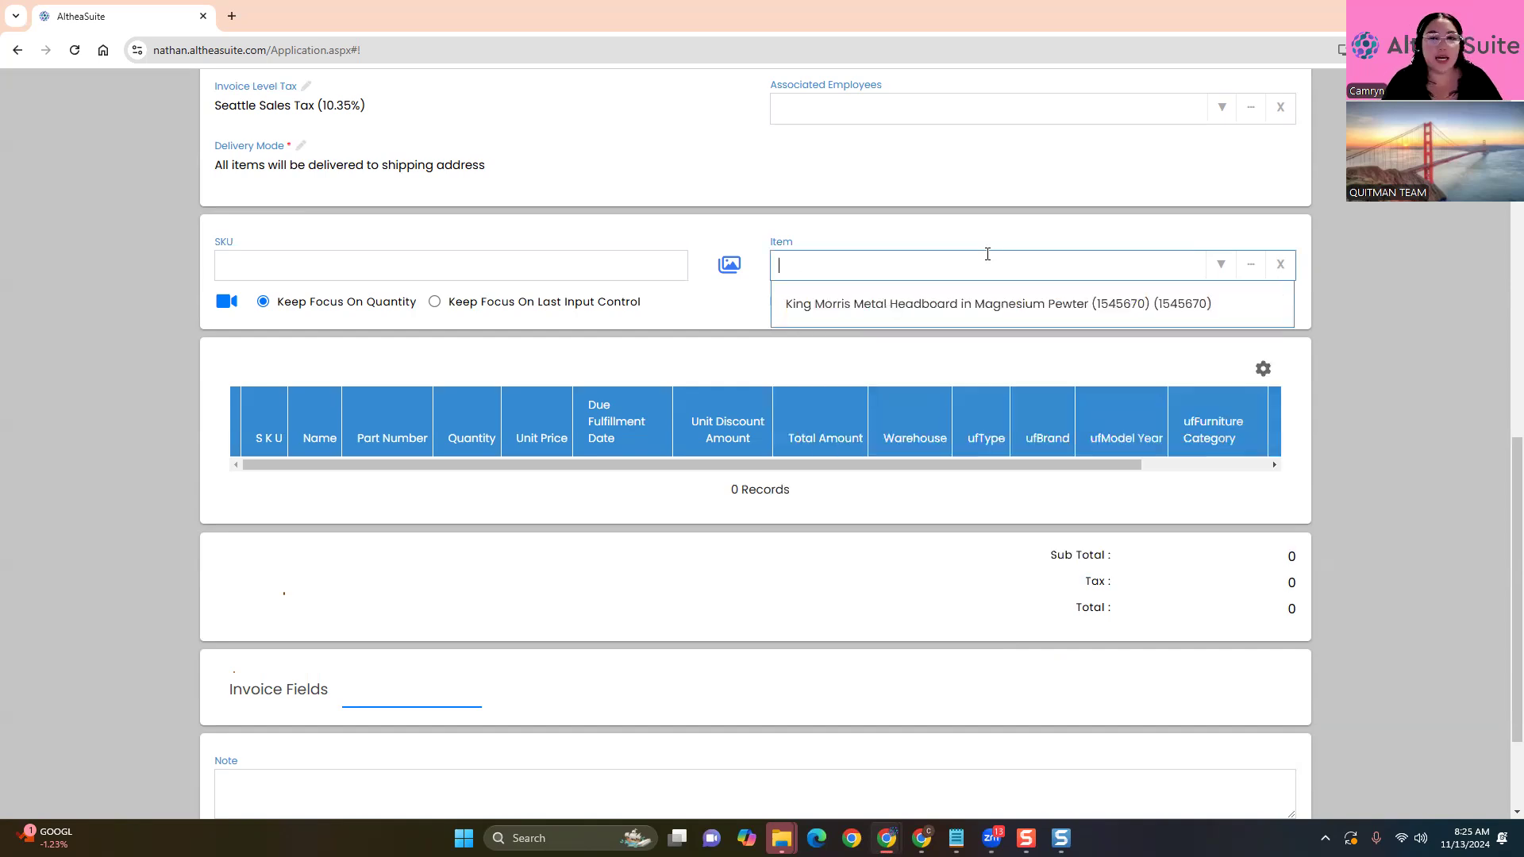
{"action": "type", "text": "Table"}
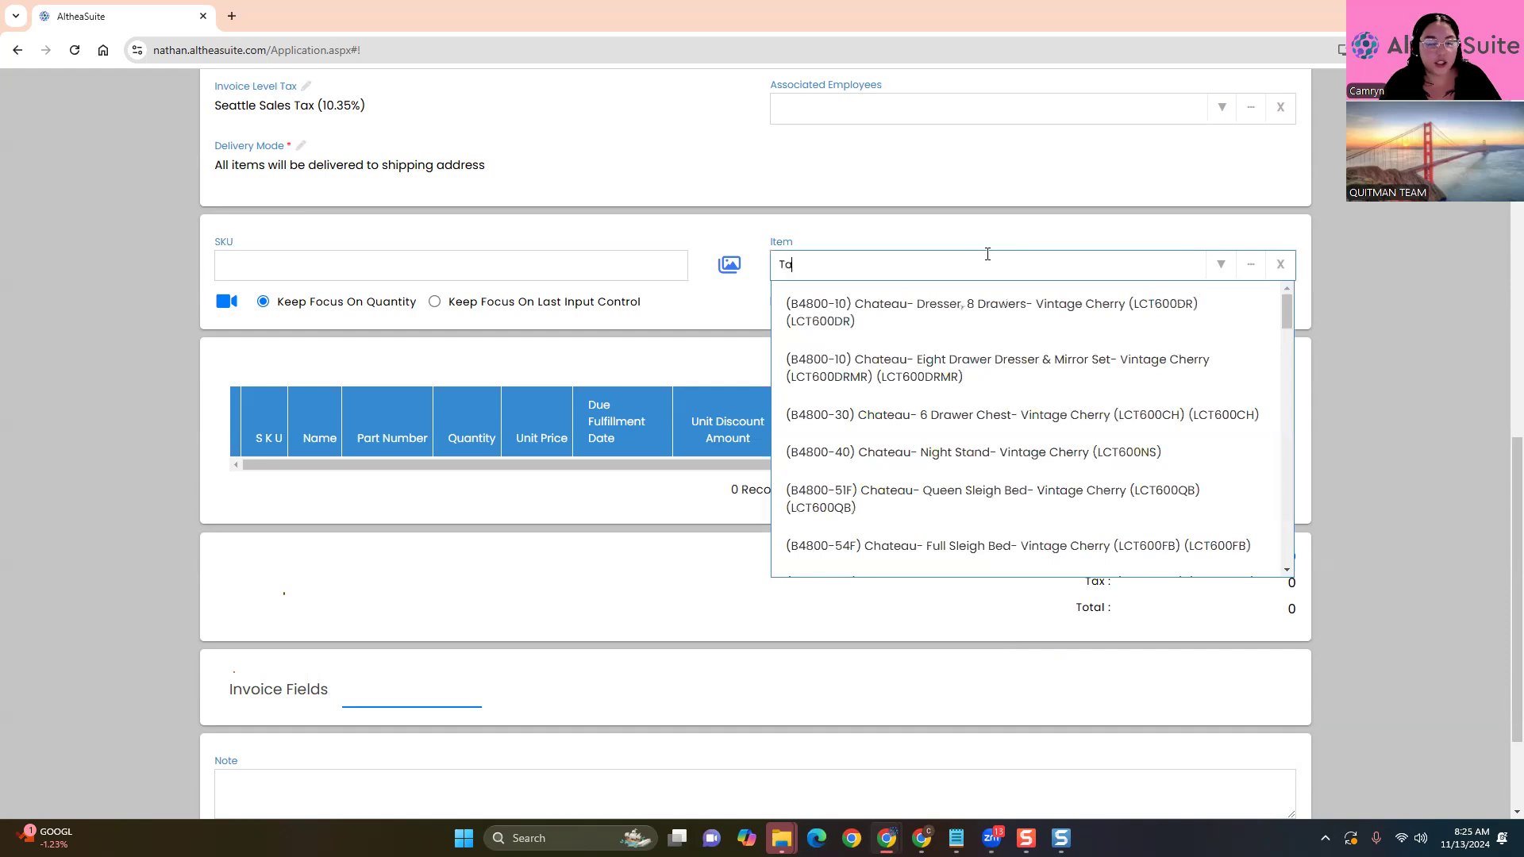
{"action": "key", "text": "BackSpace"}
{"action": "key", "text": "BackSpace"}
{"action": "key", "text": "BackSpace"}
{"action": "type", "text": "ble"}
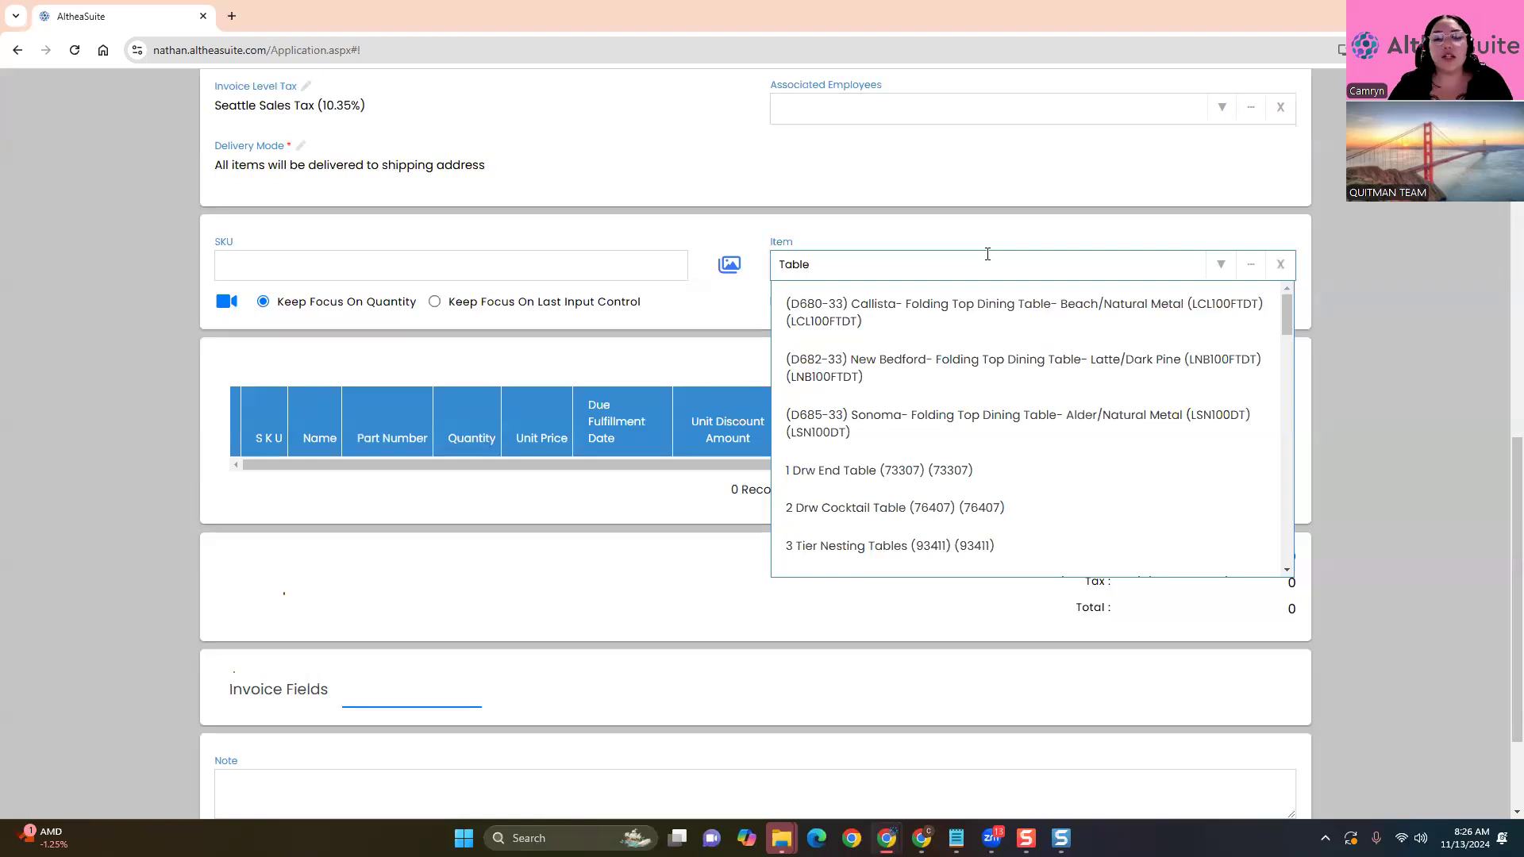
{"action": "scroll", "coordinate": [970, 405], "scroll_direction": "down", "scroll_amount": 6}
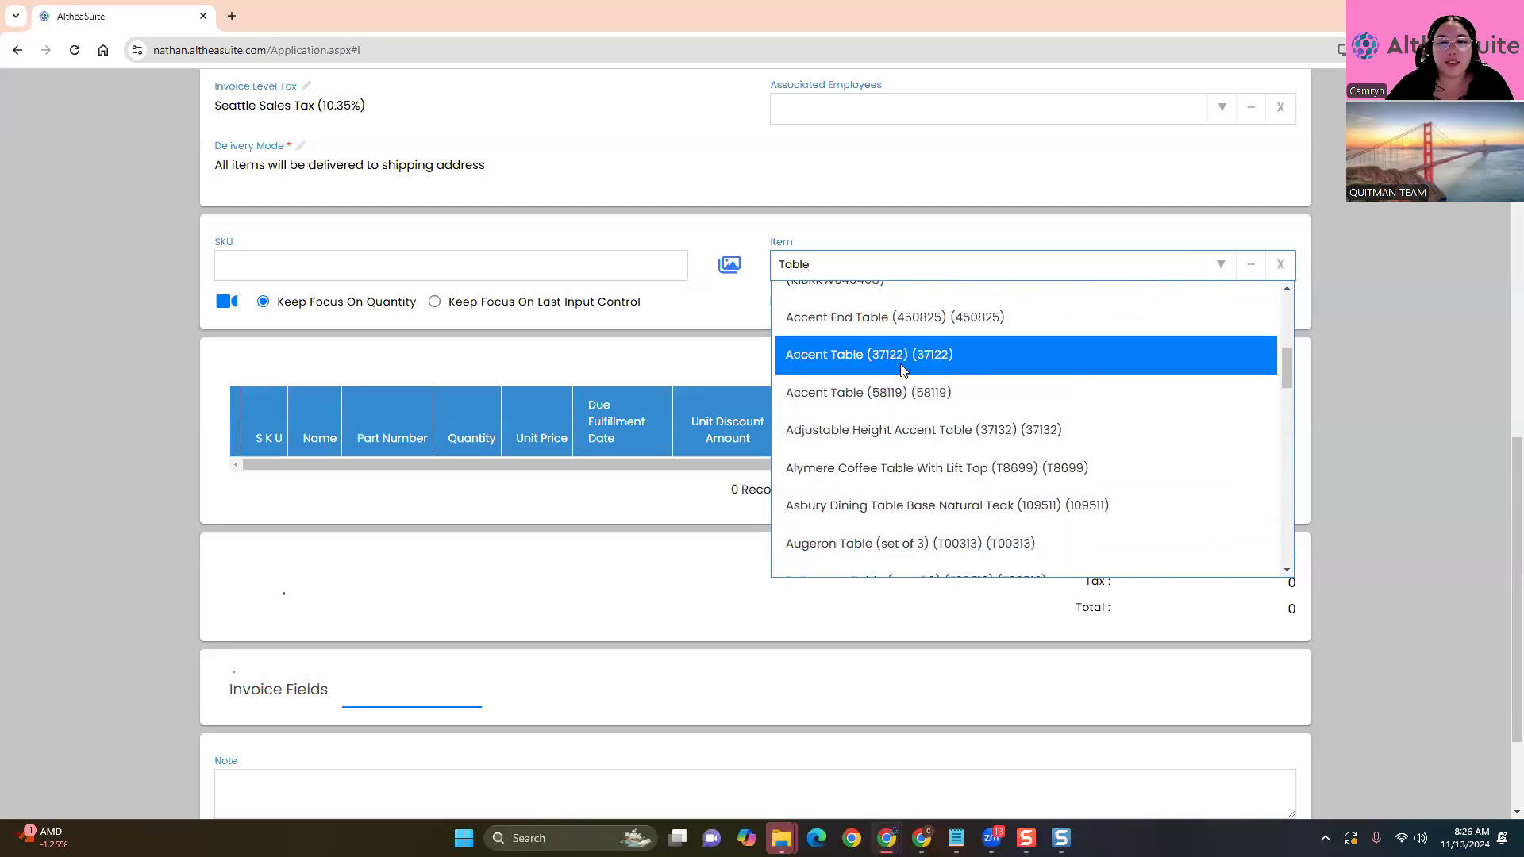
{"action": "left_click", "coordinate": [898, 366]}
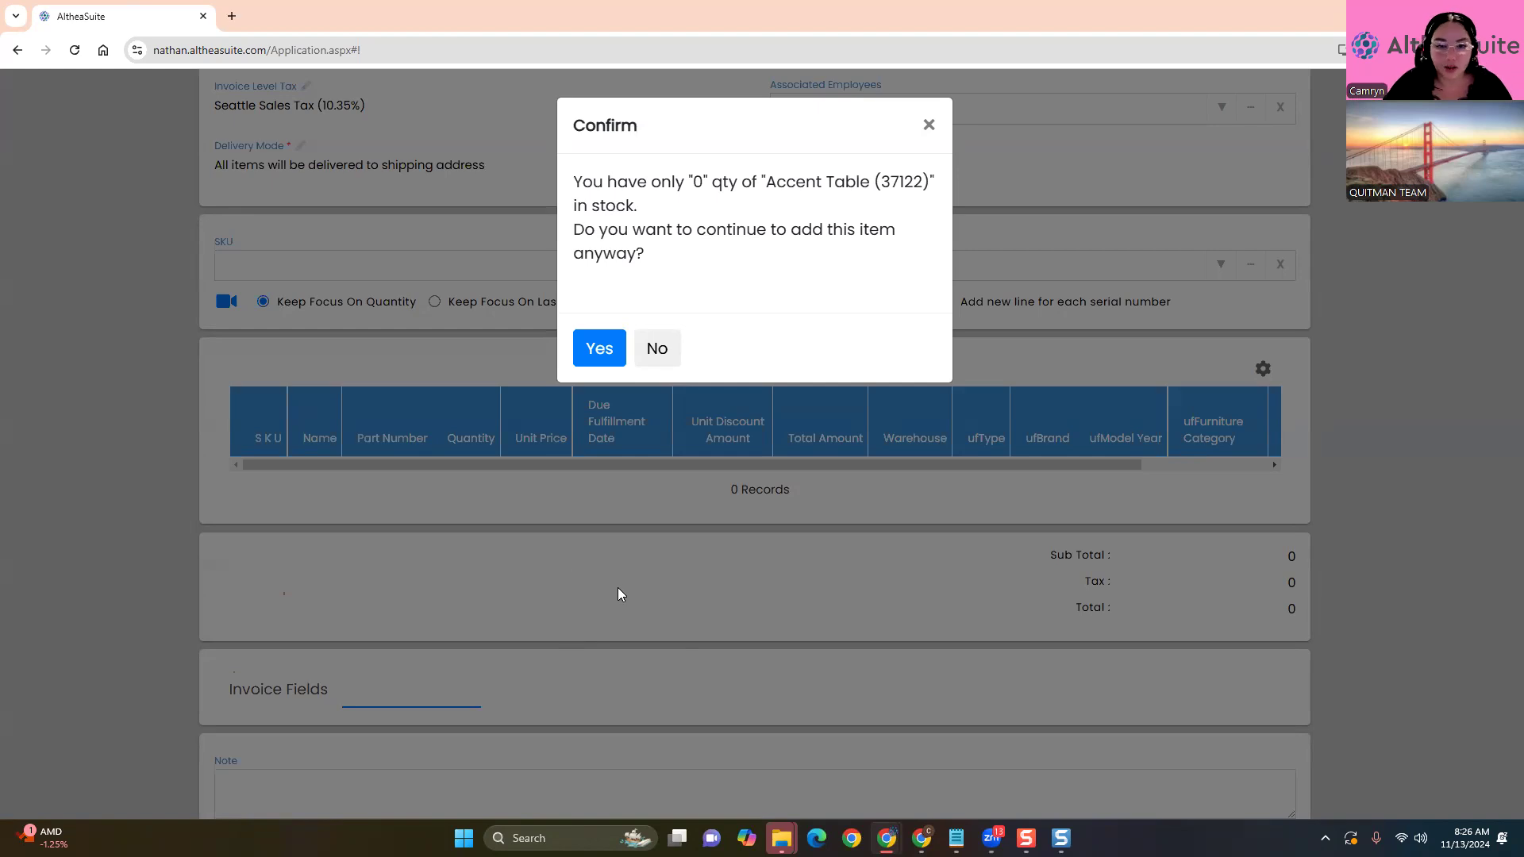
{"action": "left_click", "coordinate": [605, 348]}
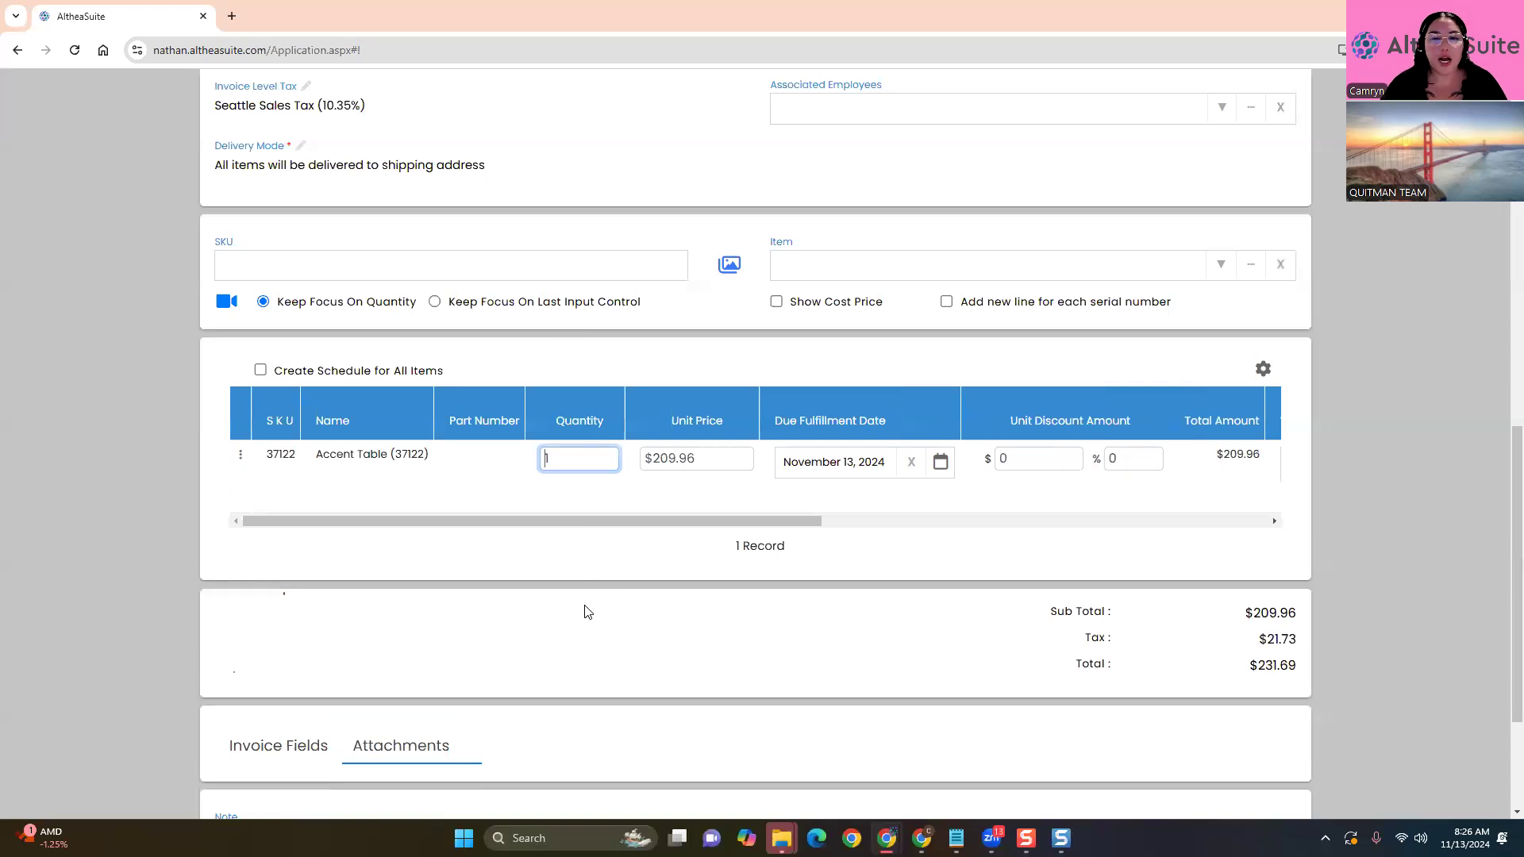
{"action": "left_click", "coordinate": [526, 556]}
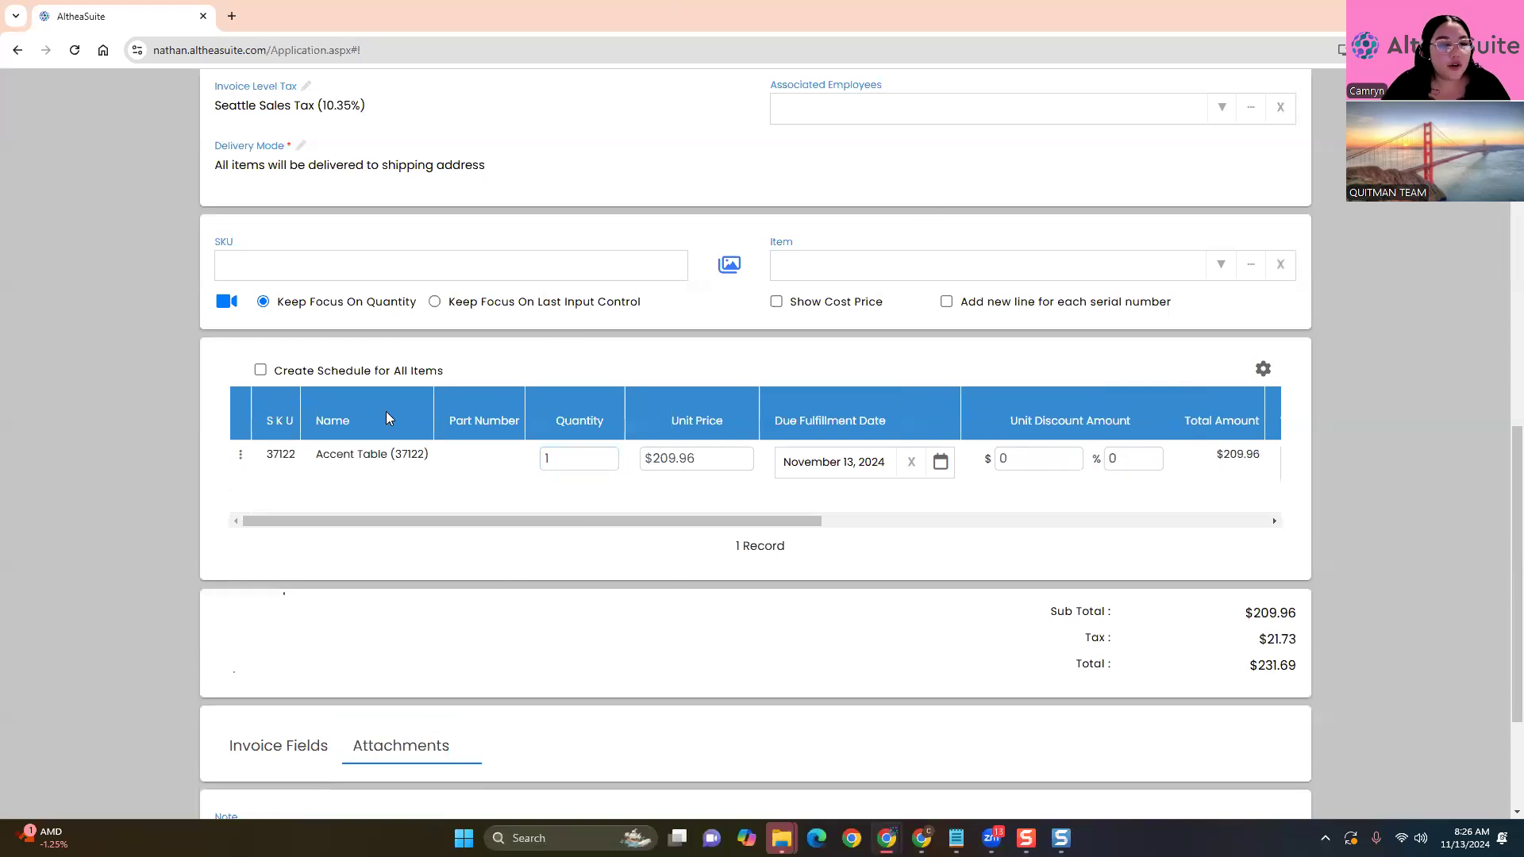
{"action": "double_click", "coordinate": [271, 457]}
Raise the Accent Table quantity to 2 despite the stock warning, totaling $463.38
{"action": "left_click_drag", "start_coordinate": [315, 459], "coordinate": [435, 456]}
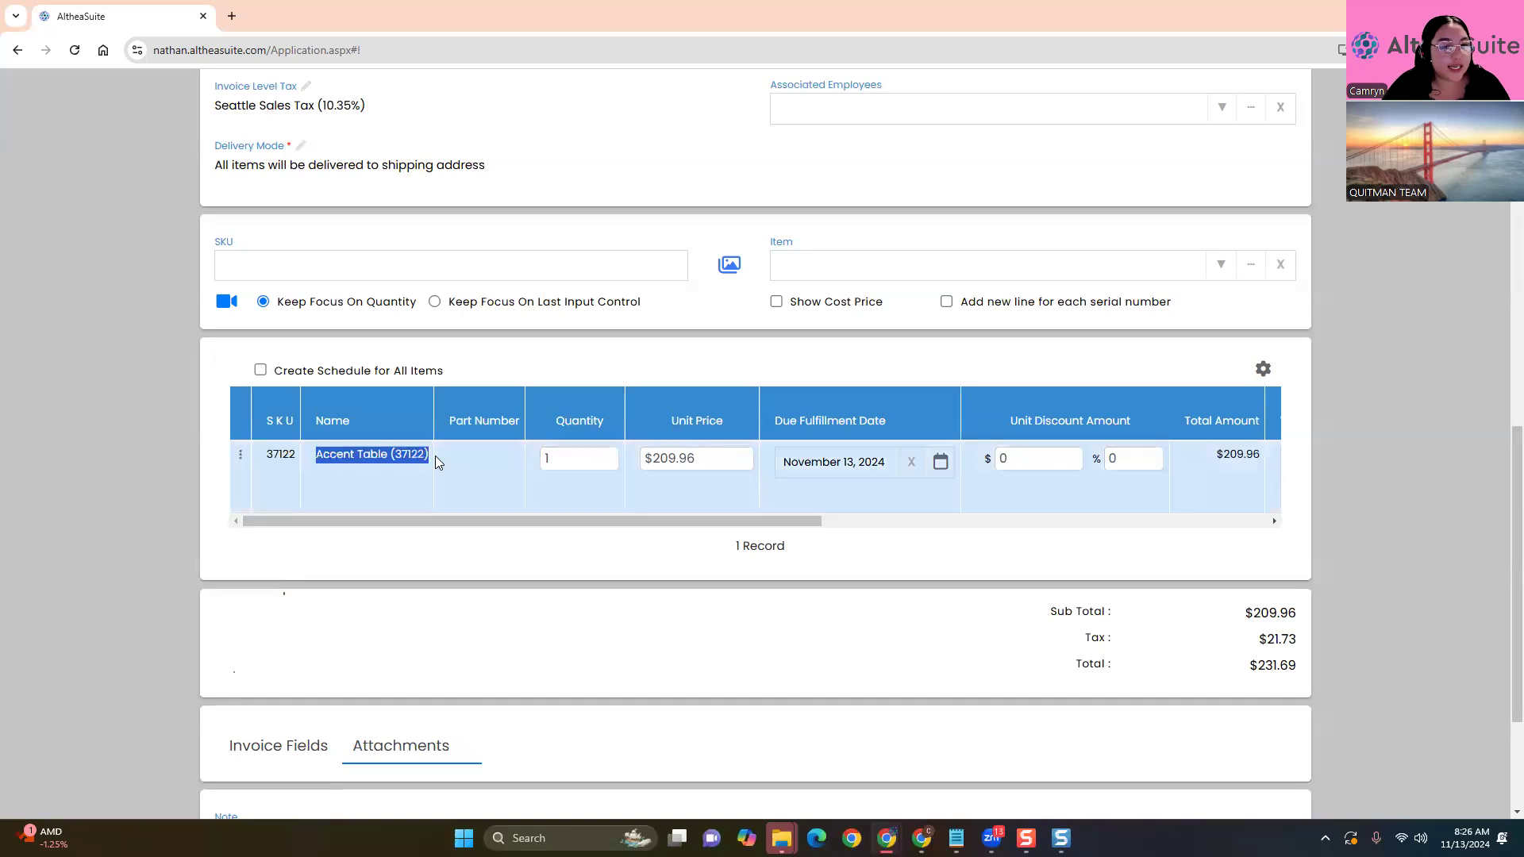
{"action": "left_click", "coordinate": [457, 597]}
{"action": "double_click", "coordinate": [553, 456]}
{"action": "type", "text": "2"}
{"action": "left_click", "coordinate": [632, 548]}
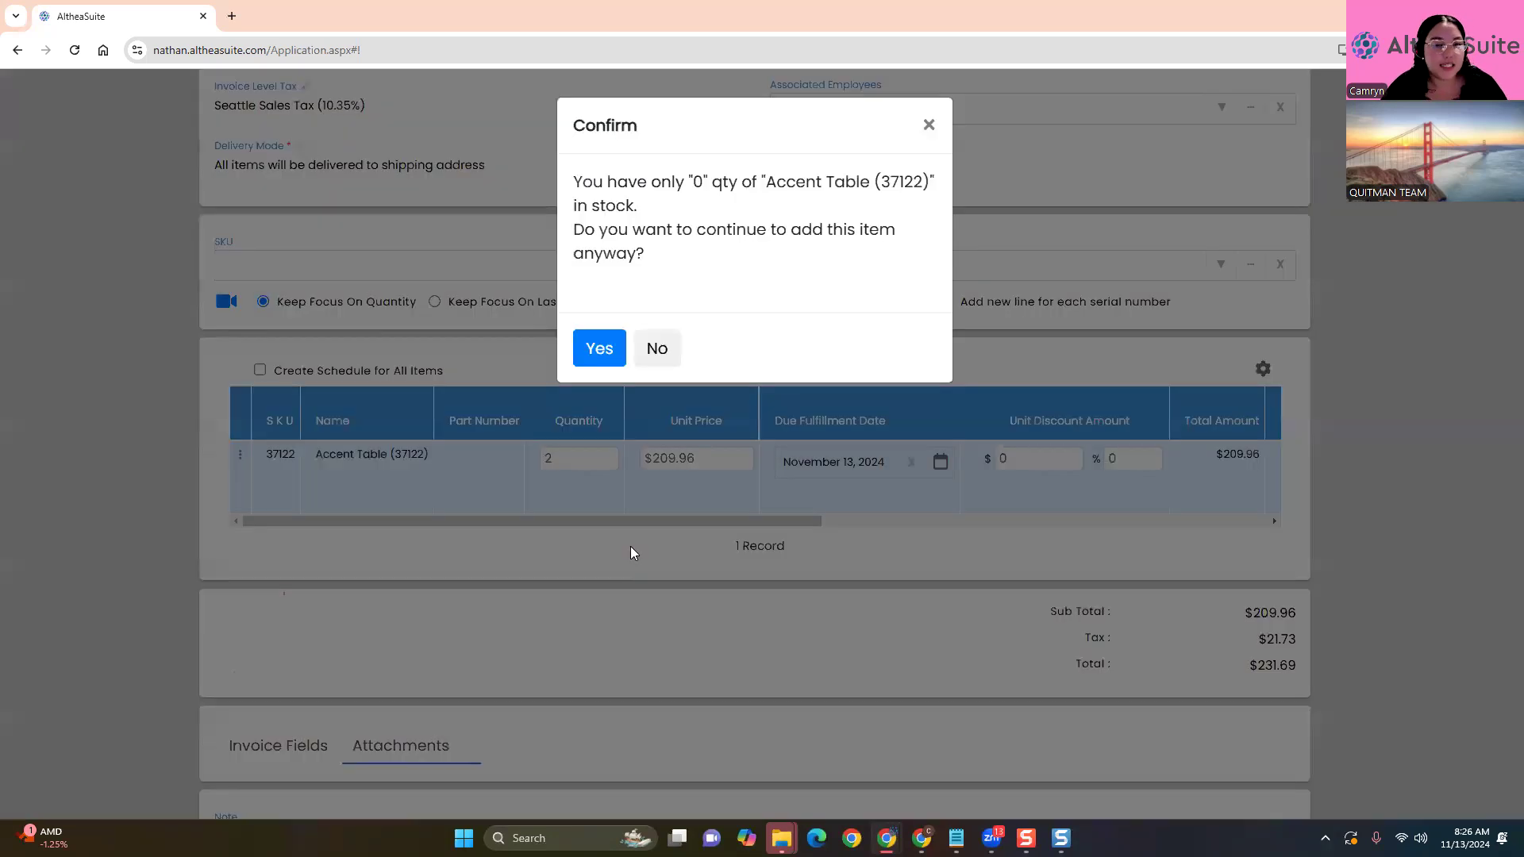
{"action": "left_click", "coordinate": [592, 355]}
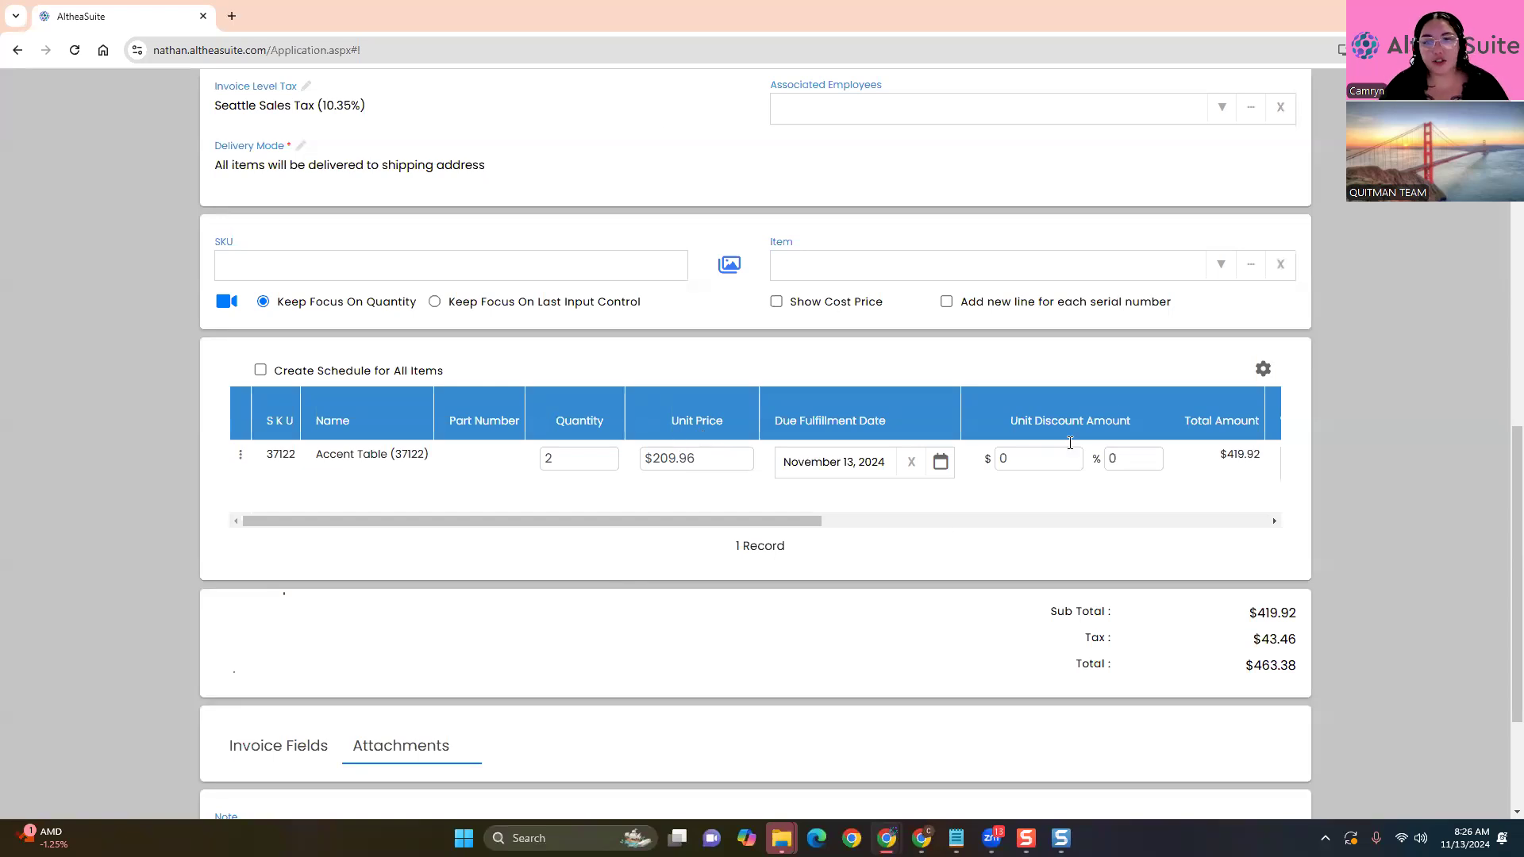
{"action": "left_click", "coordinate": [1251, 264]}
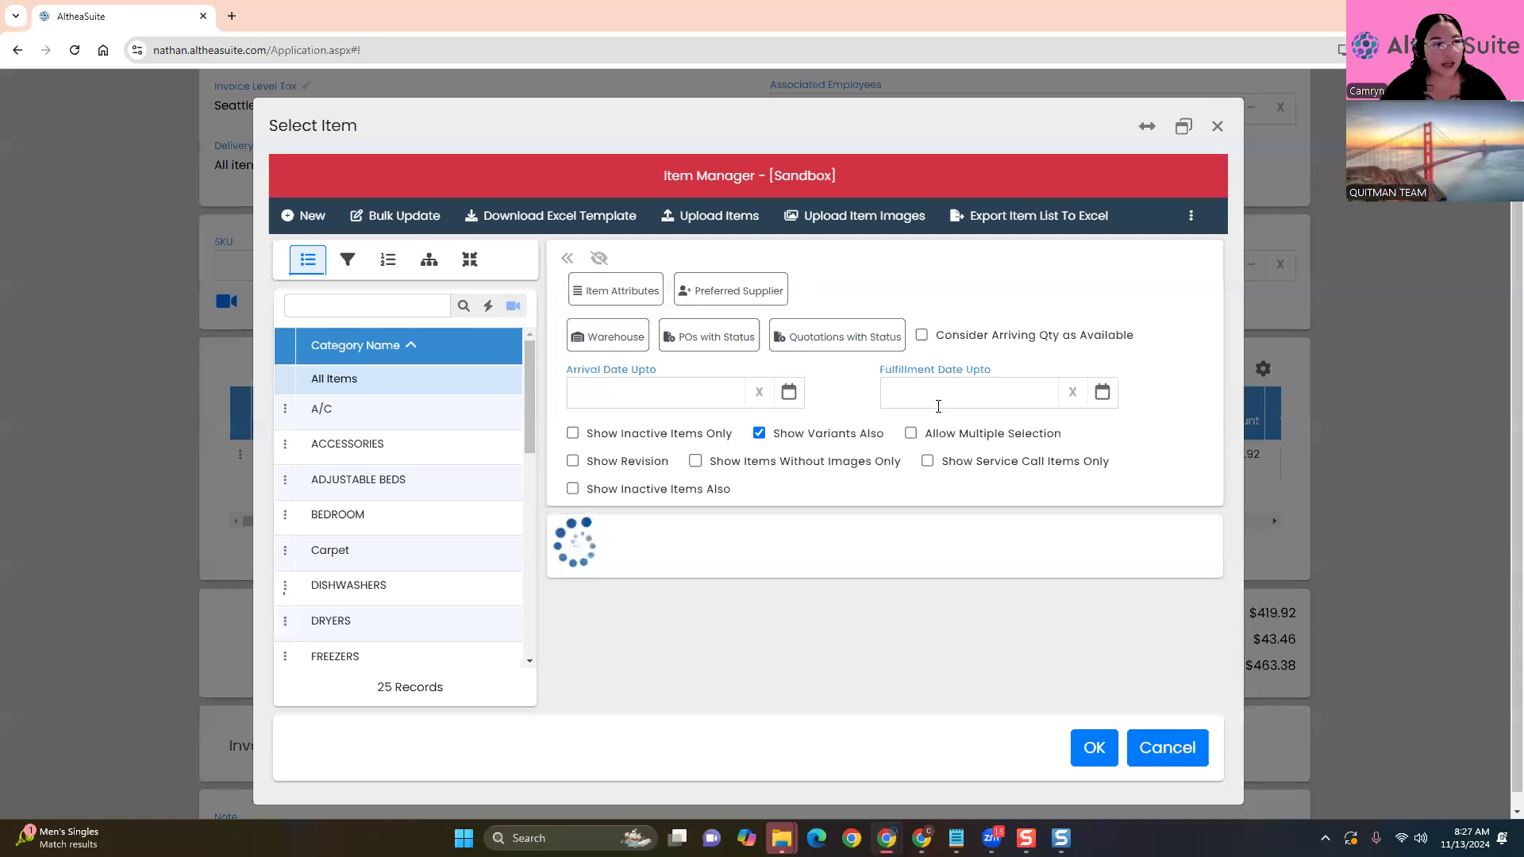
Search the item grid for 'Accent Table' and open the details of SKU 37122
{"action": "scroll", "coordinate": [1018, 484], "scroll_direction": "down", "scroll_amount": 2}
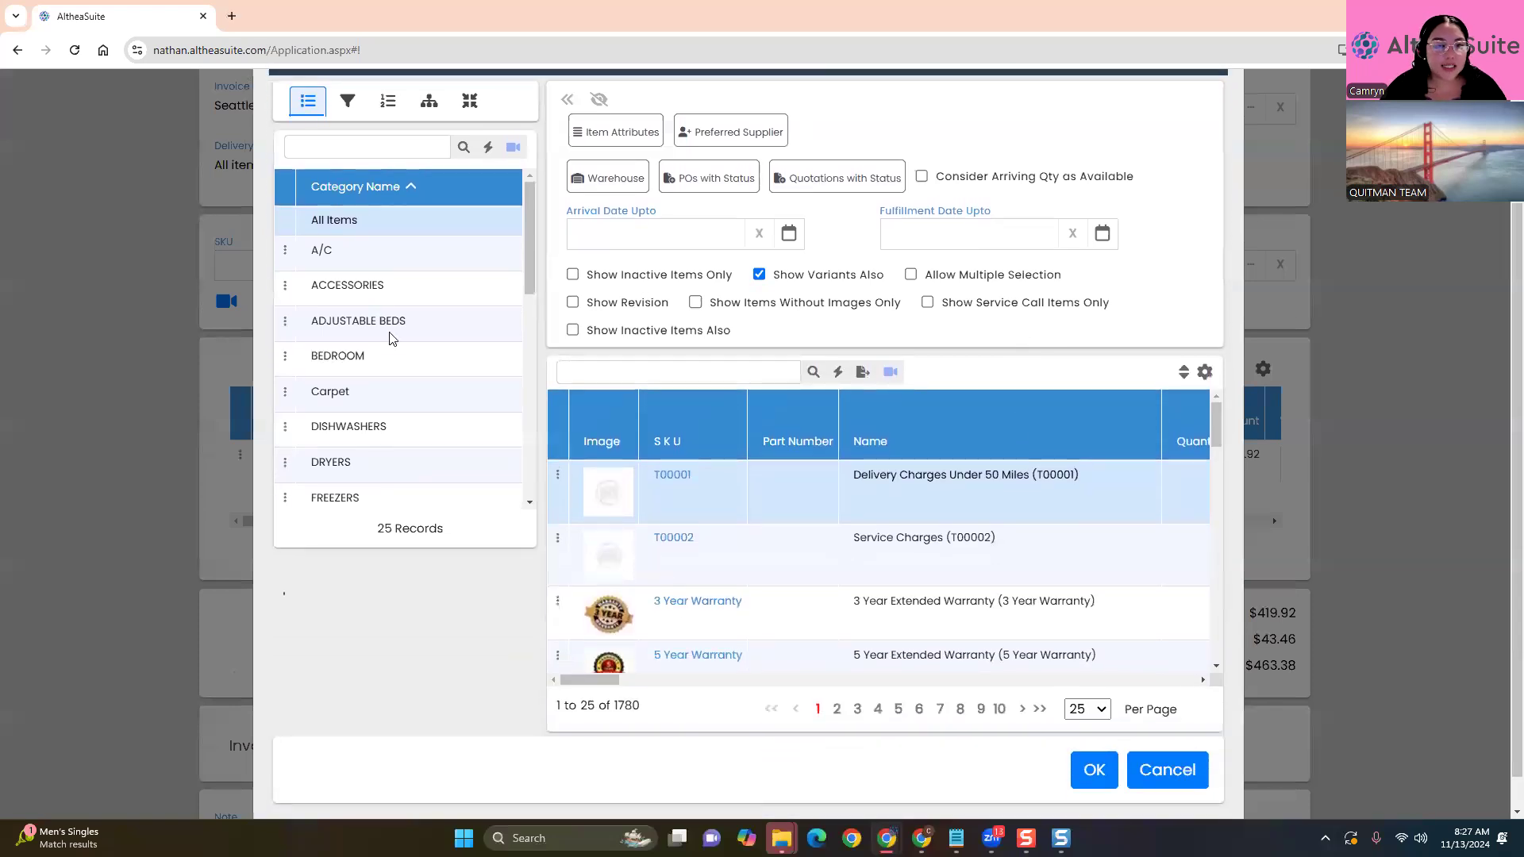
{"action": "left_click", "coordinate": [633, 375]}
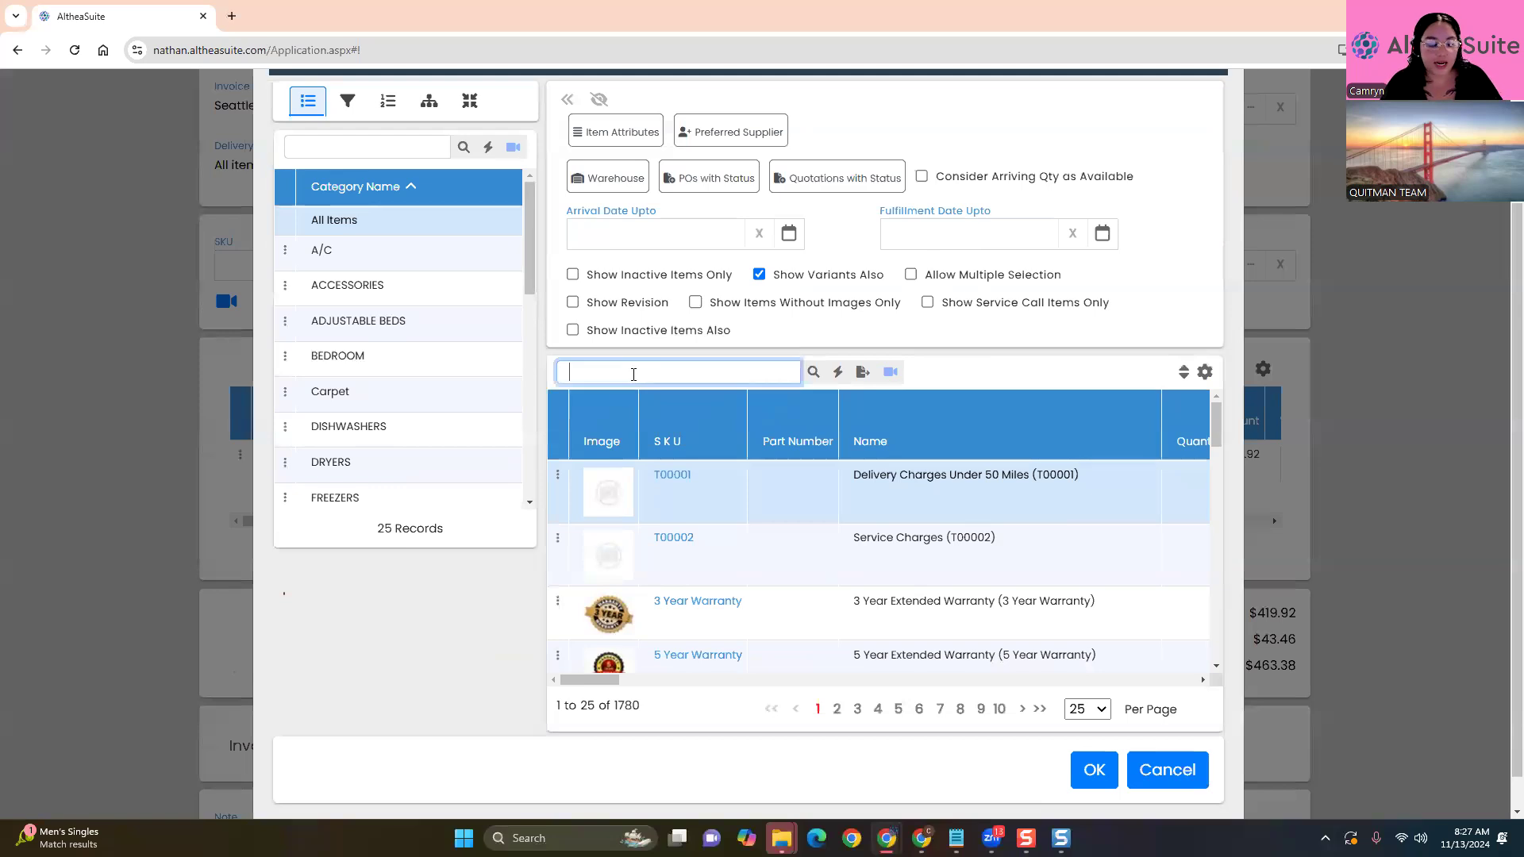
{"action": "type", "text": "Accent Table"}
{"action": "key", "text": "Return"}
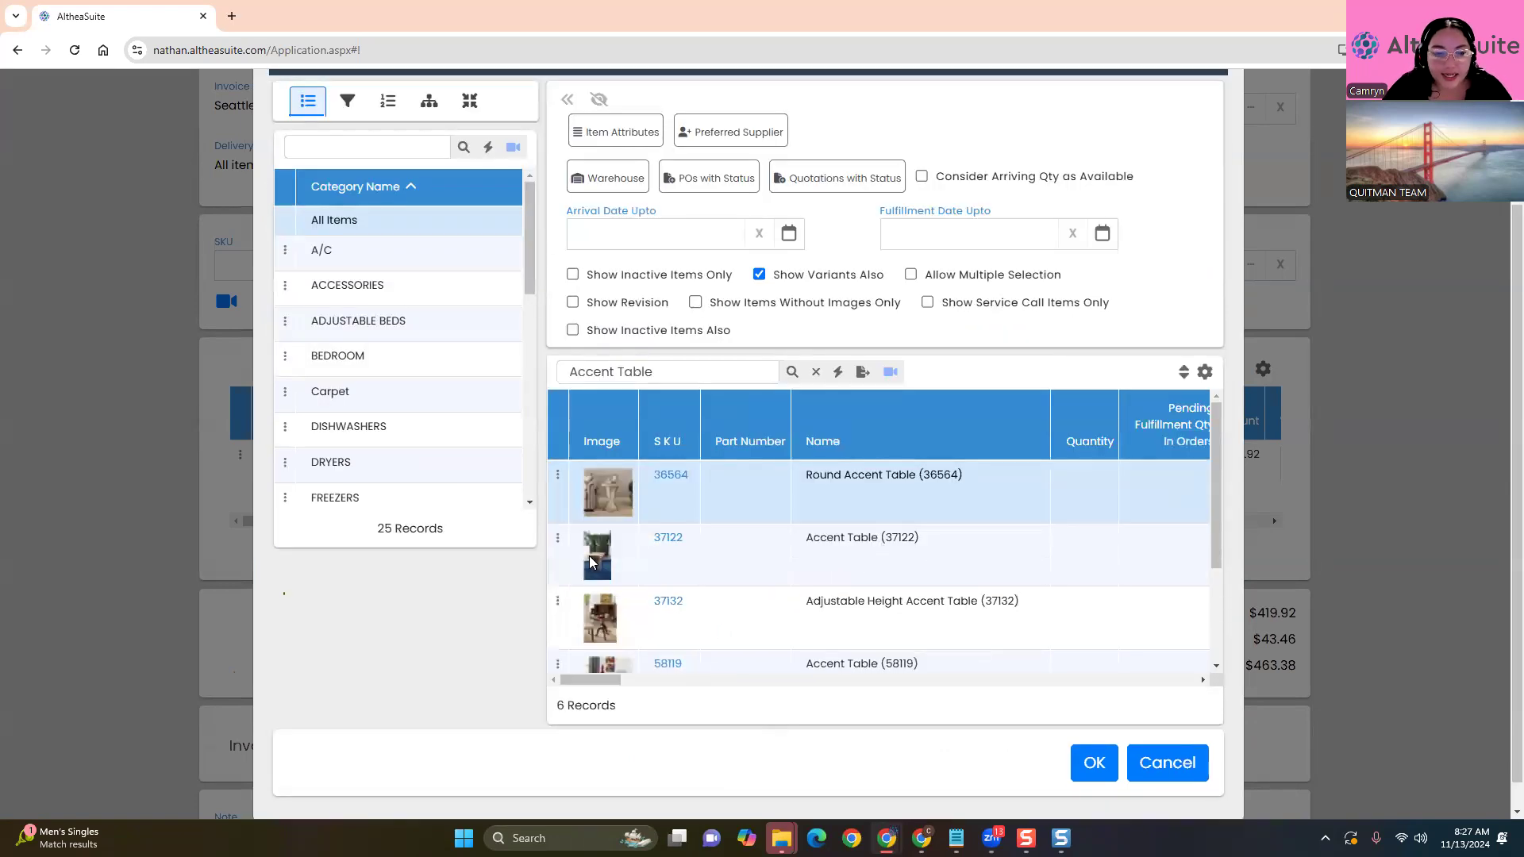
{"action": "left_click", "coordinate": [560, 542]}
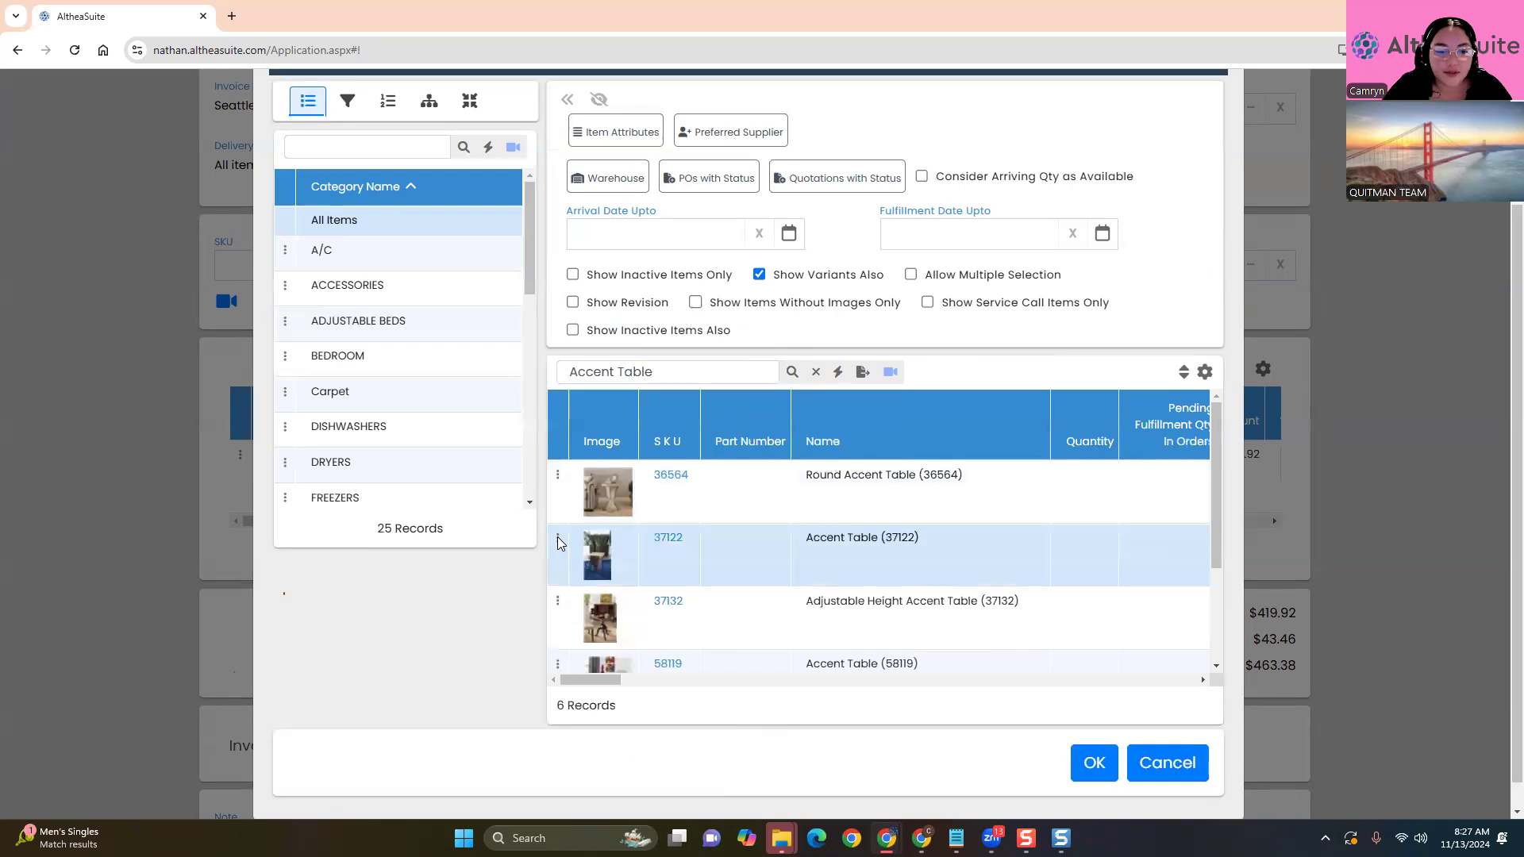
{"action": "left_click", "coordinate": [664, 540]}
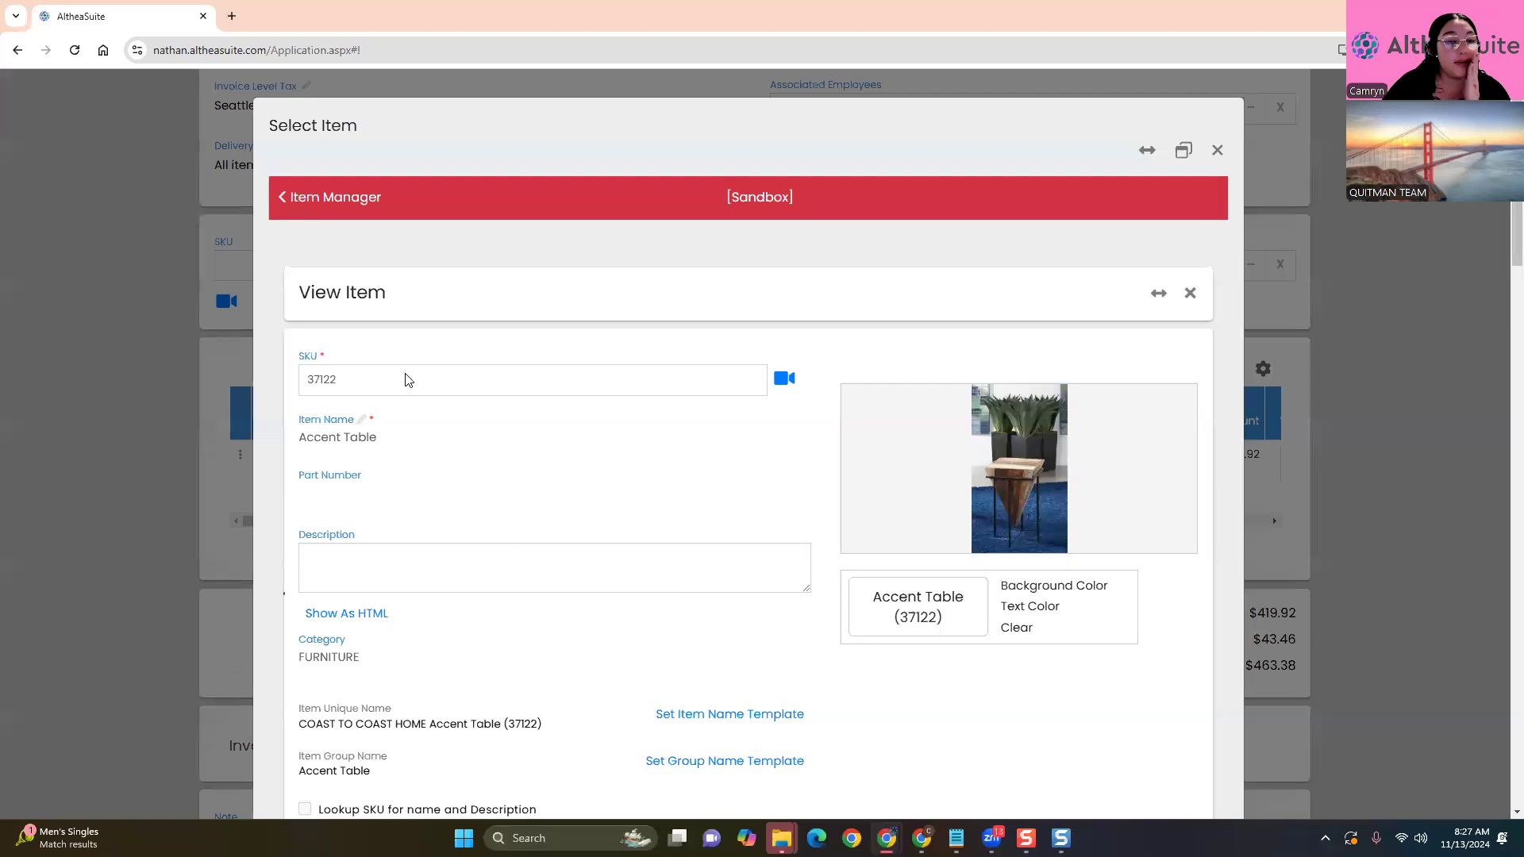
Check Accent Table 37122's $209.96 sales price, then close the item details
{"action": "scroll", "coordinate": [546, 484], "scroll_direction": "down", "scroll_amount": 4}
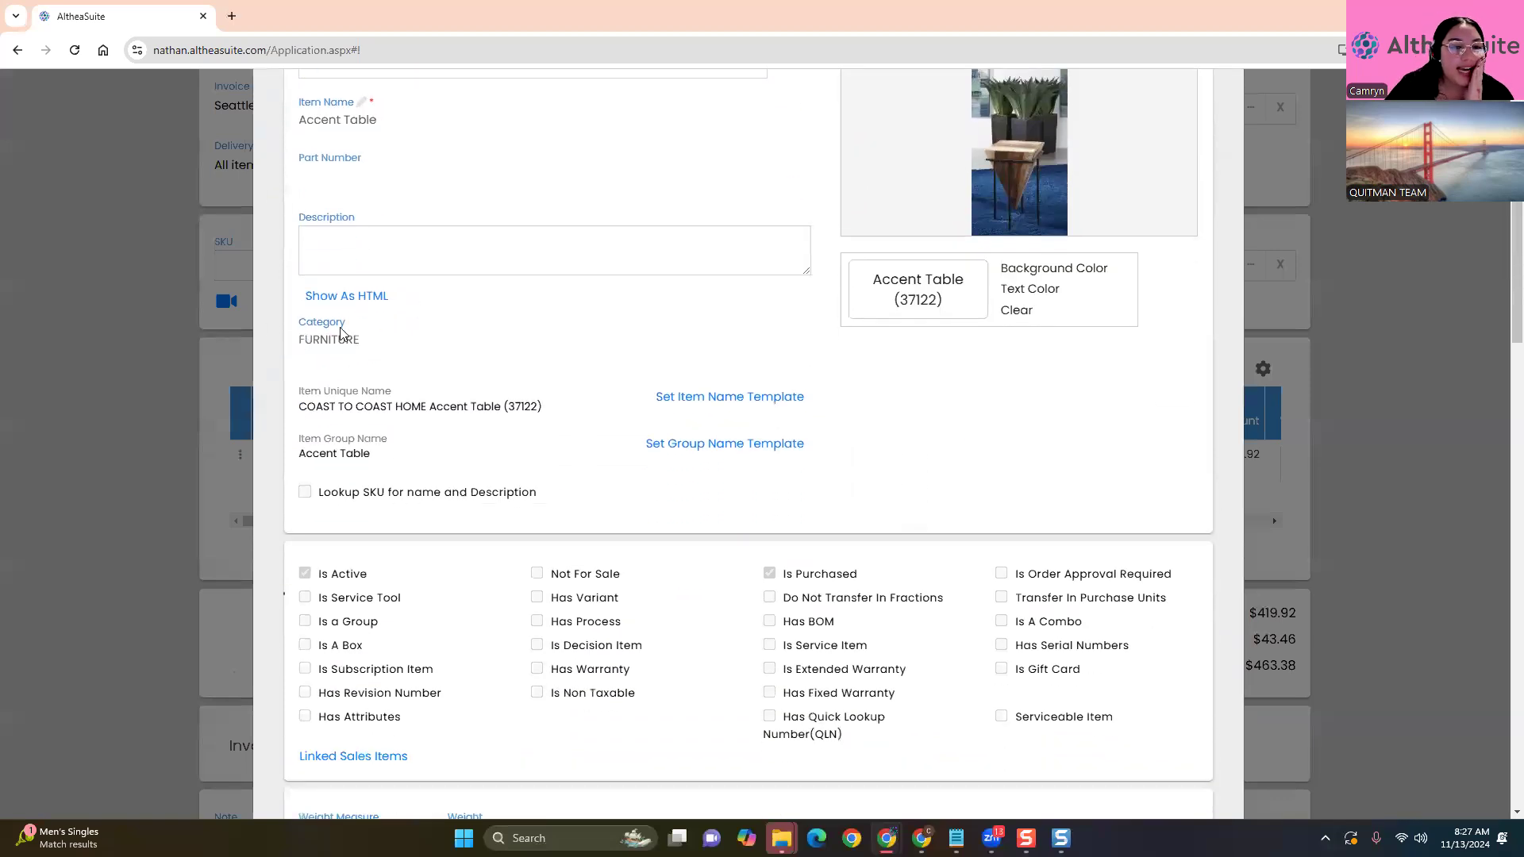
{"action": "scroll", "coordinate": [409, 448], "scroll_direction": "down", "scroll_amount": 3}
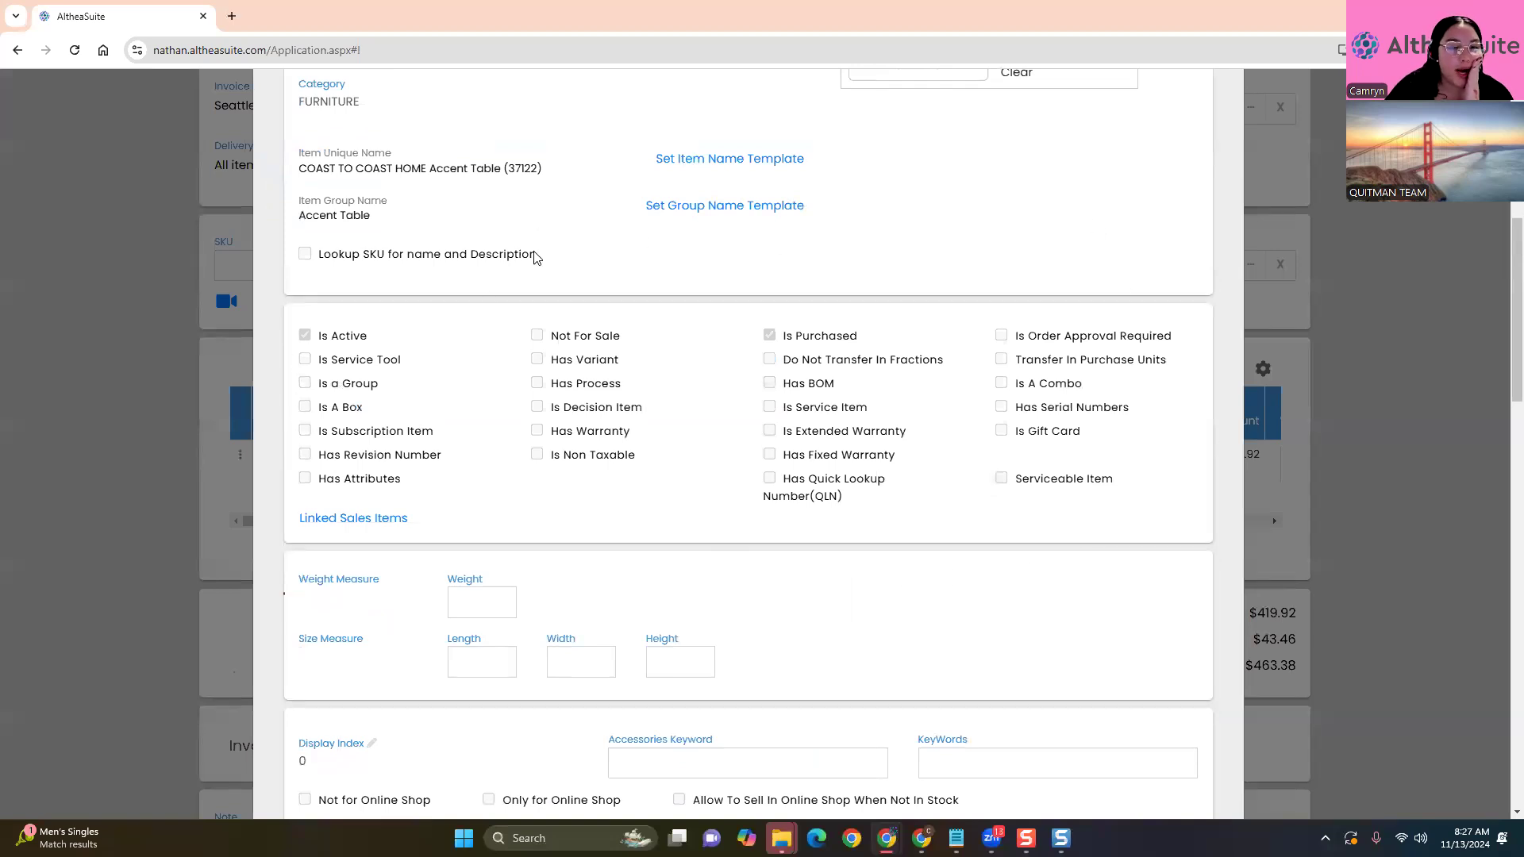
{"action": "scroll", "coordinate": [557, 677], "scroll_direction": "down", "scroll_amount": 2}
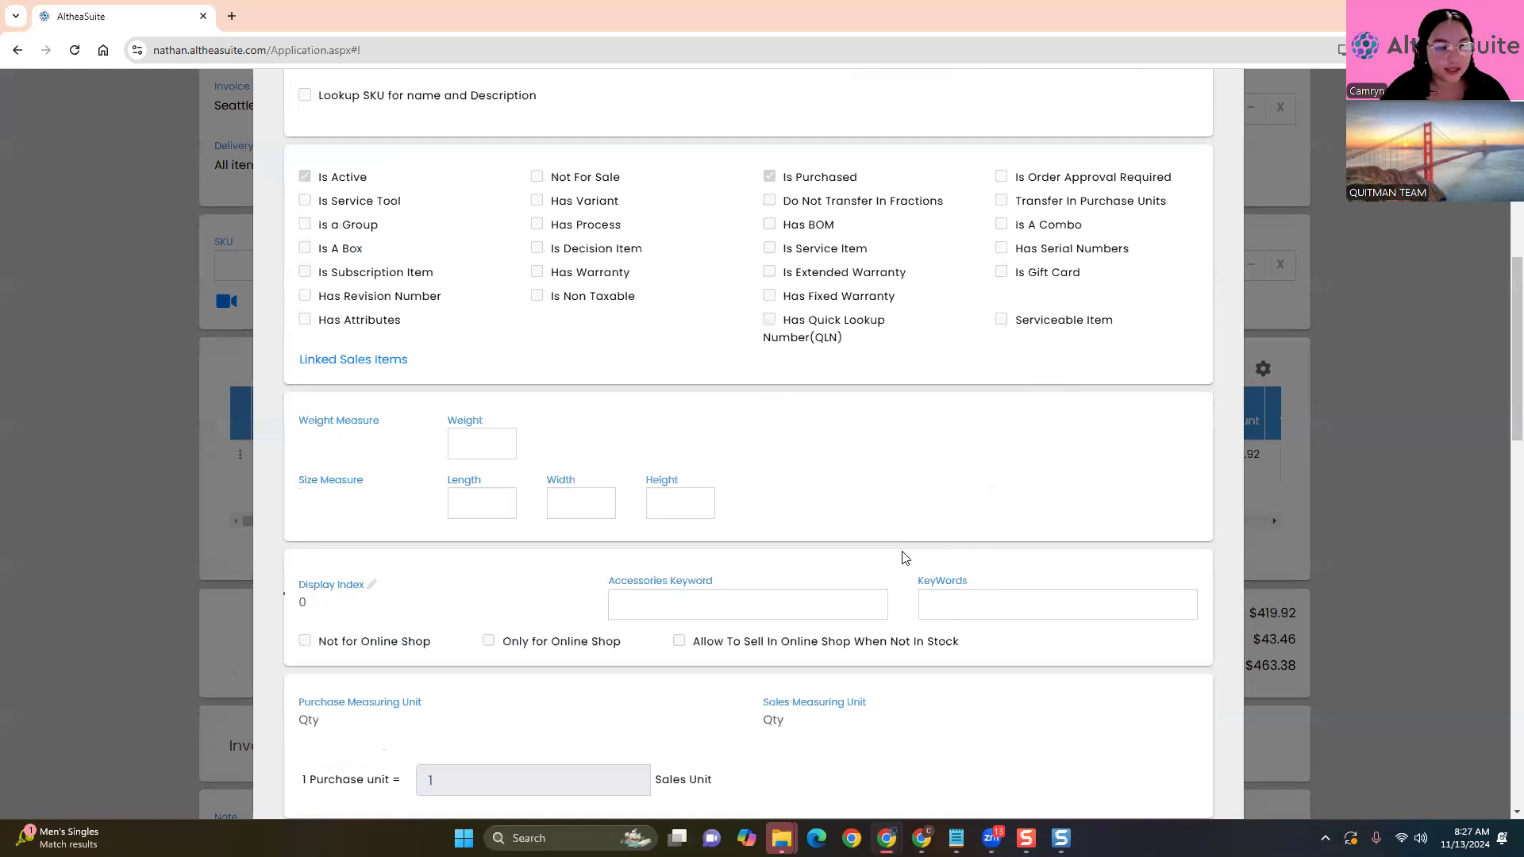
{"action": "scroll", "coordinate": [903, 558], "scroll_direction": "down", "scroll_amount": 7}
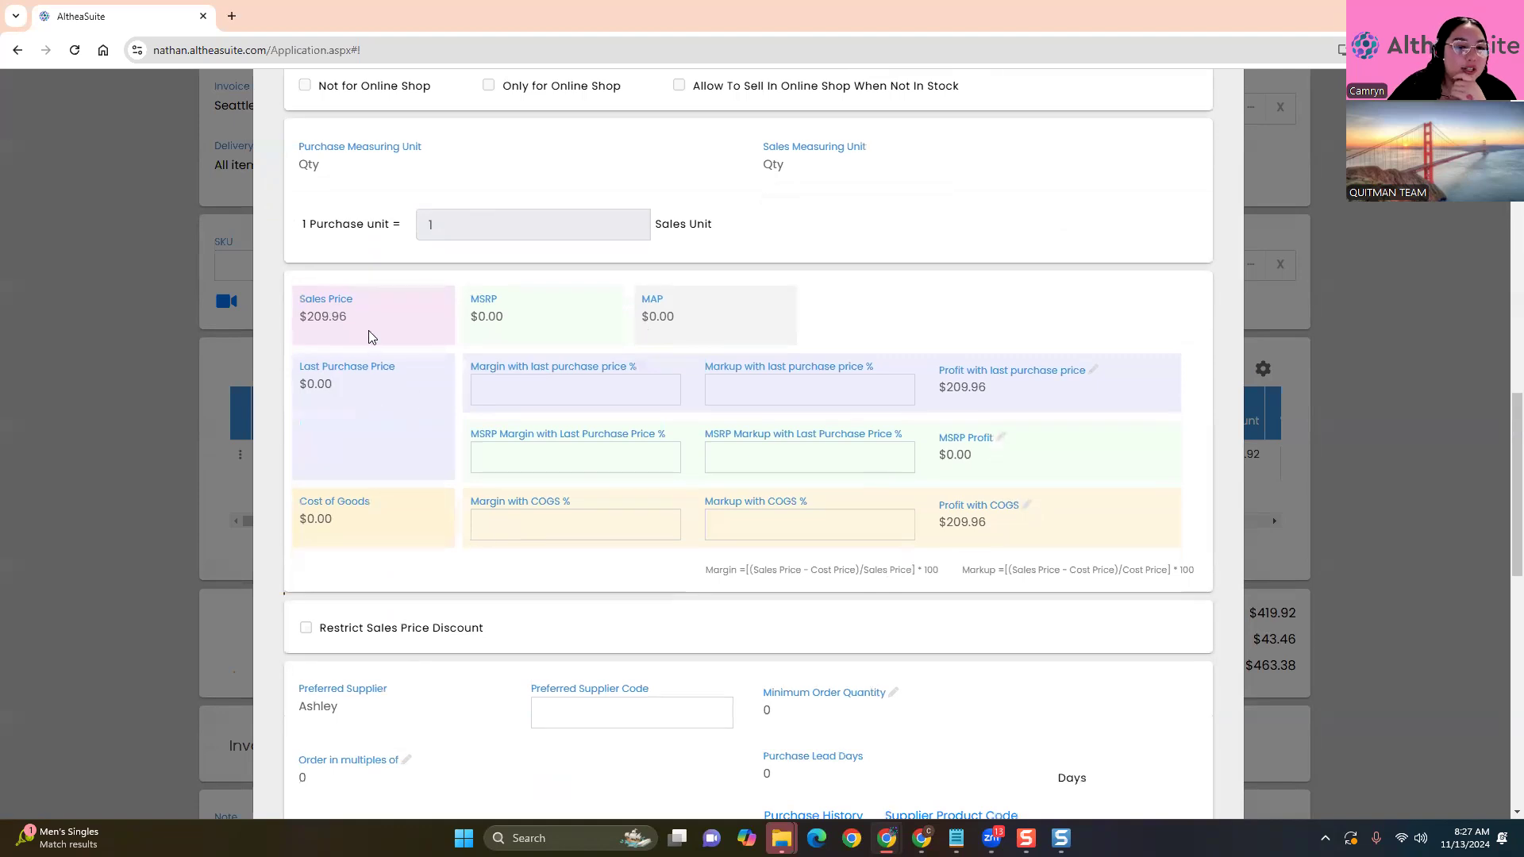
{"action": "left_click_drag", "start_coordinate": [369, 331], "coordinate": [279, 304]}
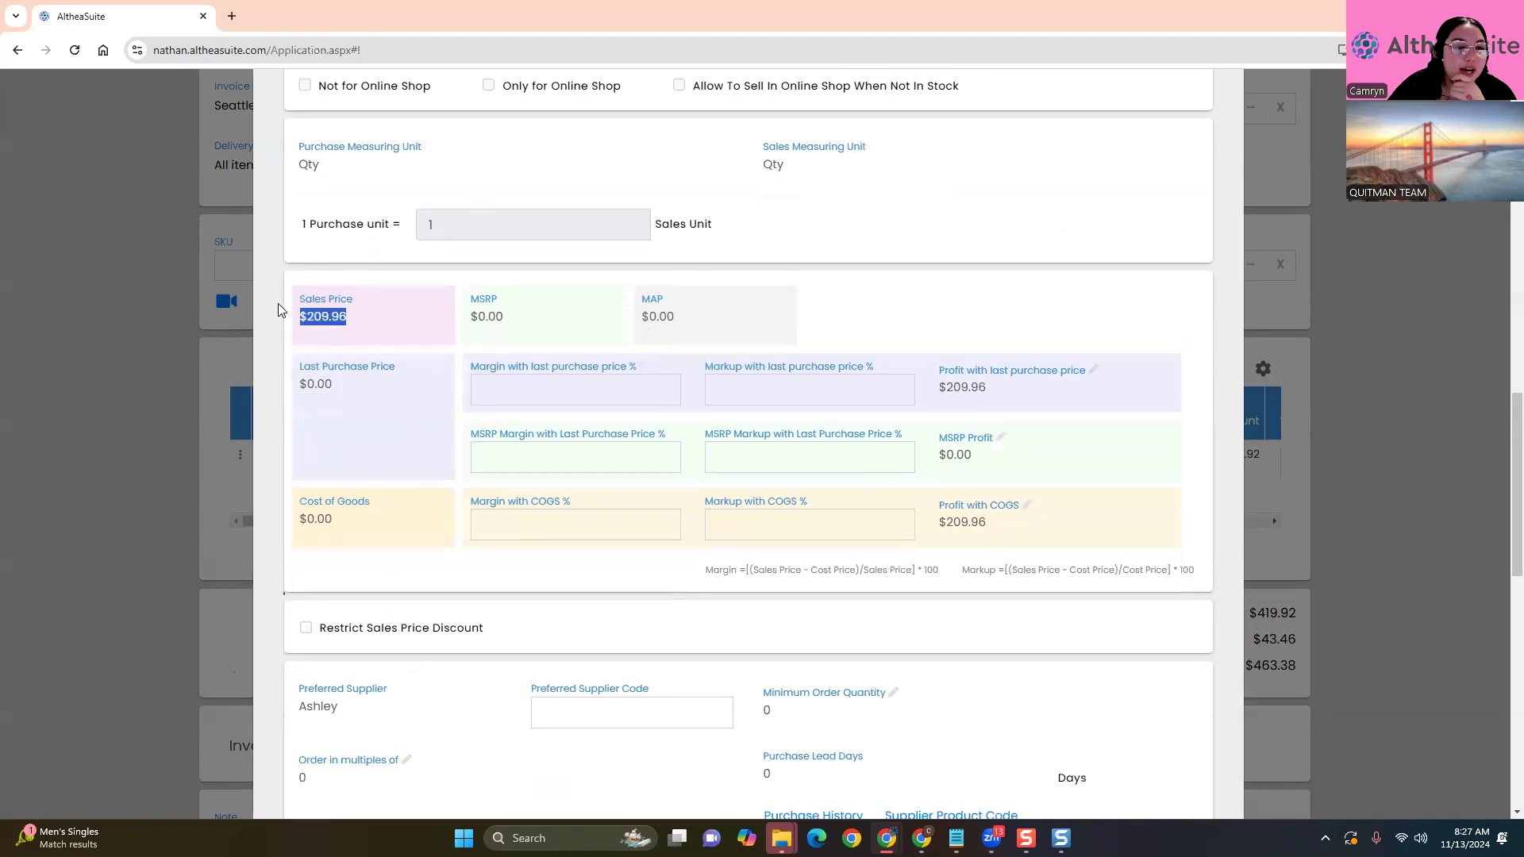
{"action": "left_click", "coordinate": [277, 465]}
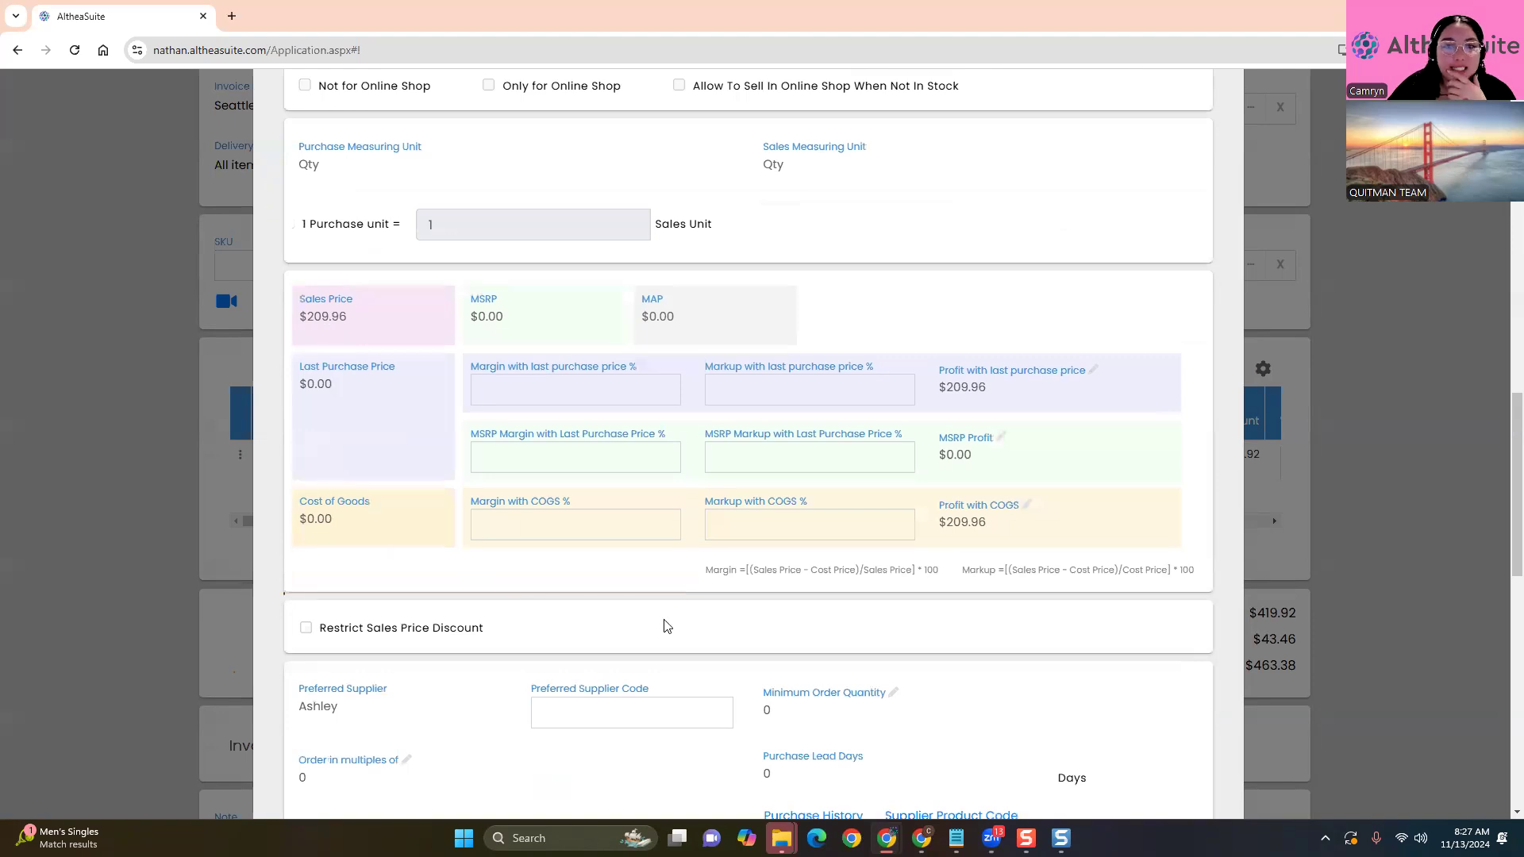
{"action": "scroll", "coordinate": [679, 627], "scroll_direction": "up", "scroll_amount": 10}
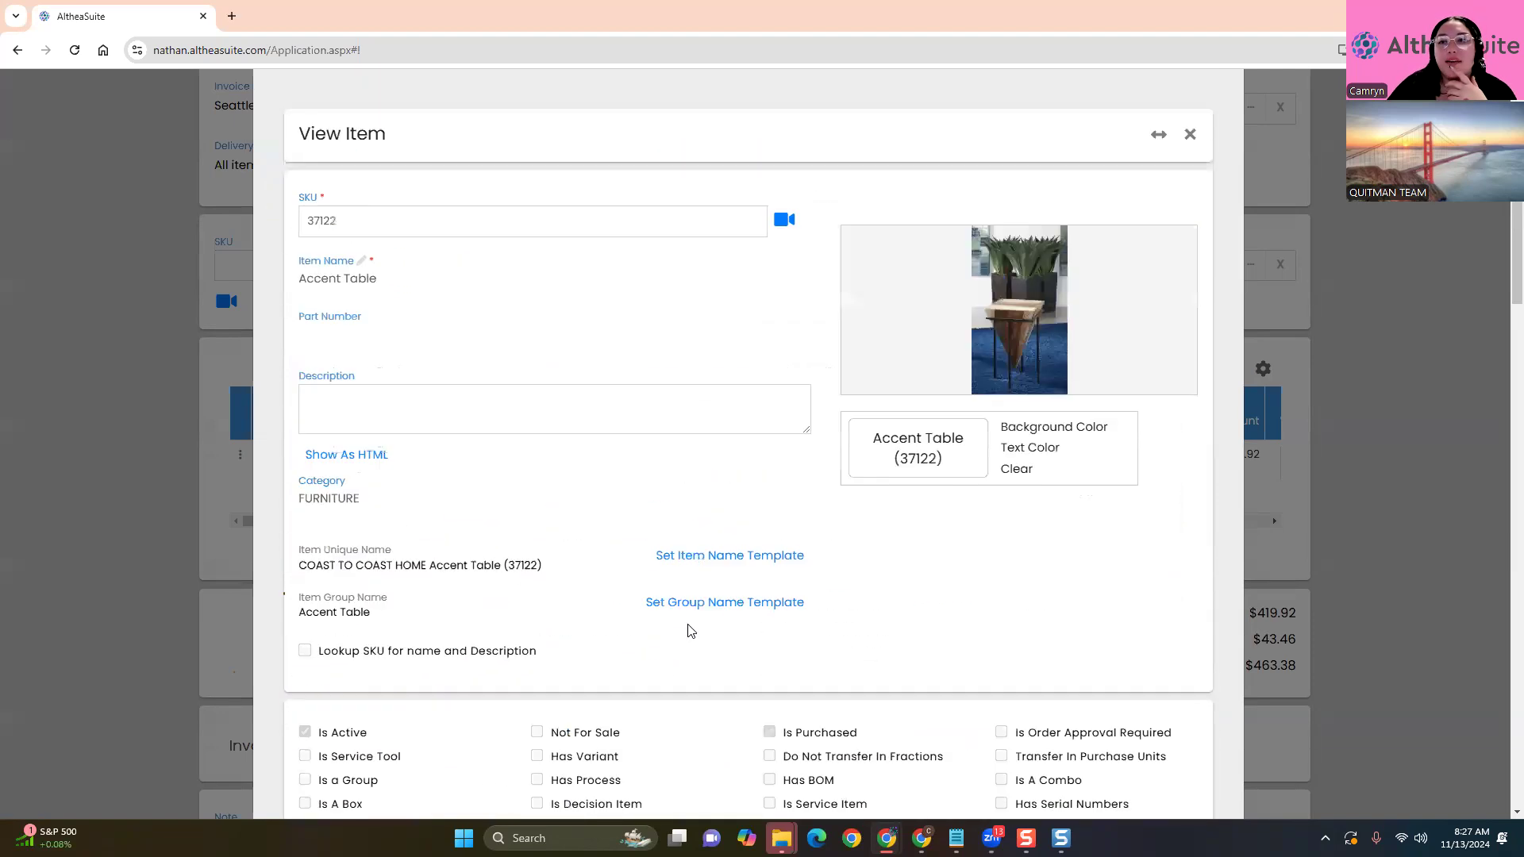
{"action": "left_click", "coordinate": [1221, 149]}
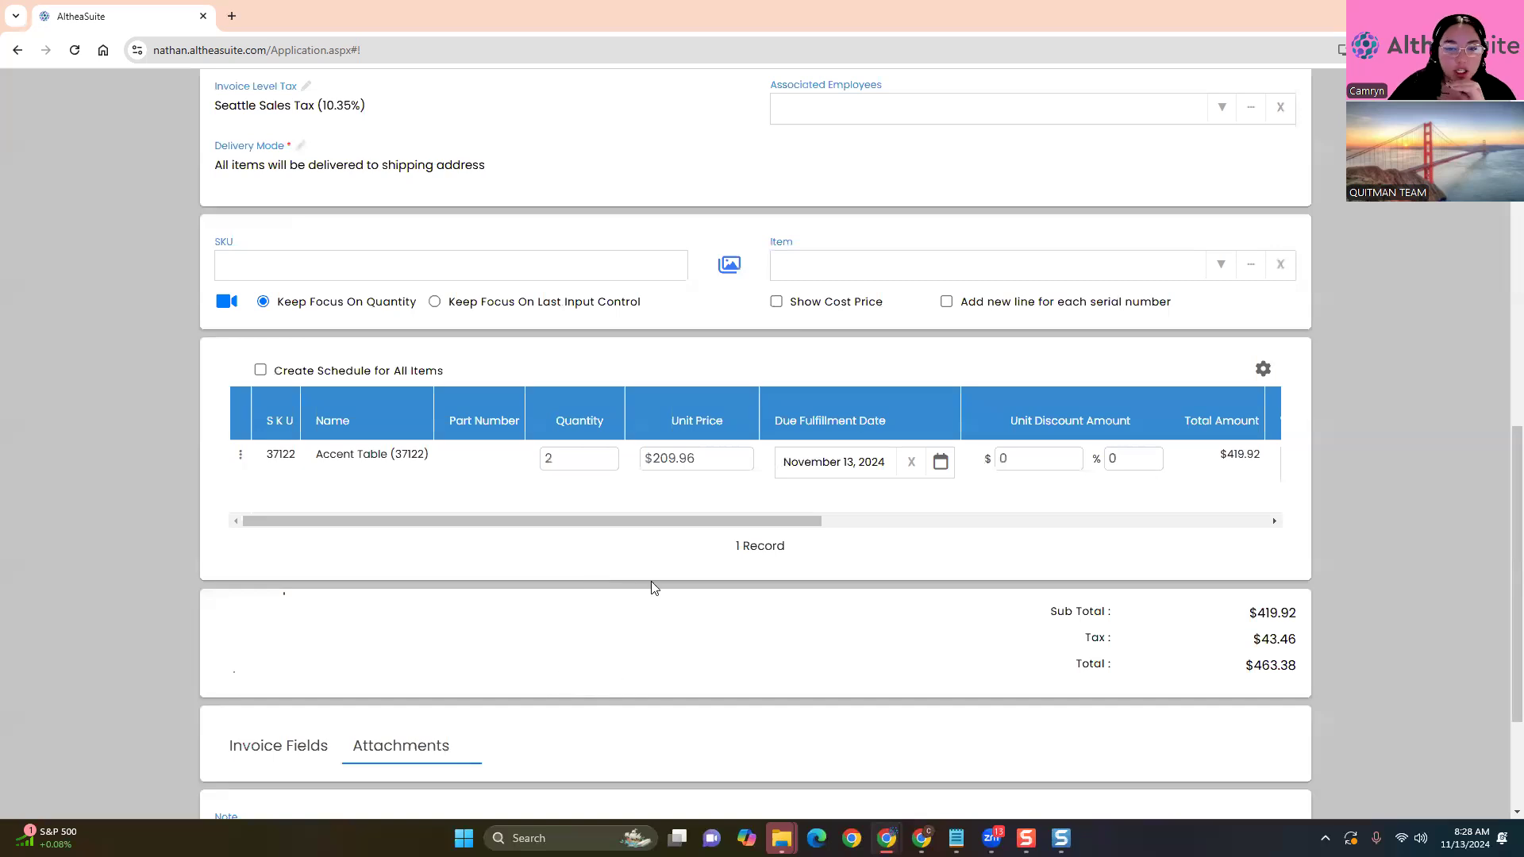
Change the Accent Table's unit price from 209.96 to 250, making the invoice total $551.75
{"action": "left_click", "coordinate": [704, 469]}
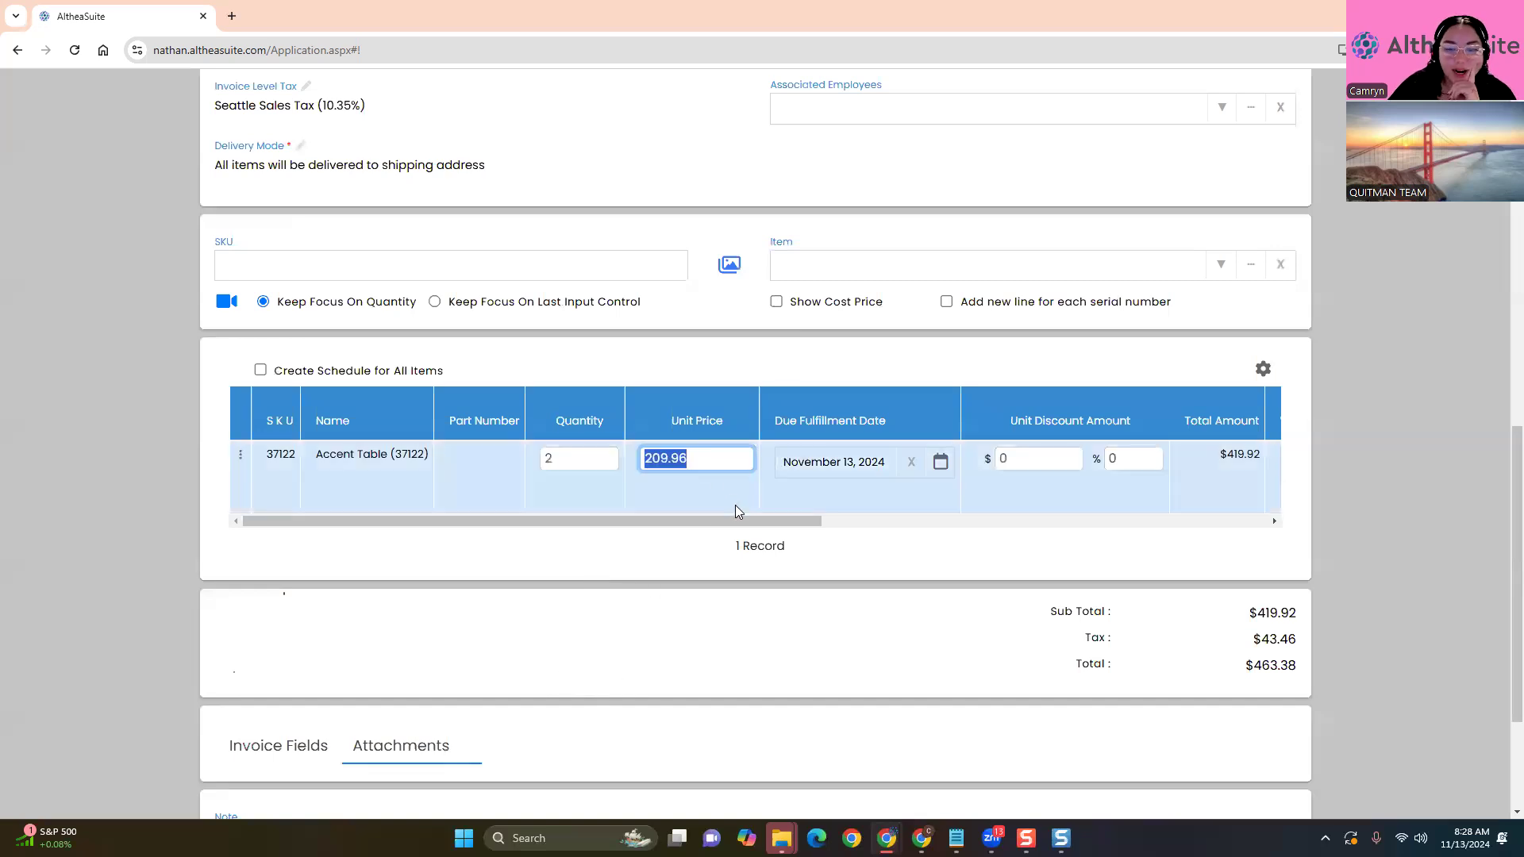
{"action": "type", "text": "250"}
{"action": "left_click", "coordinate": [721, 546]}
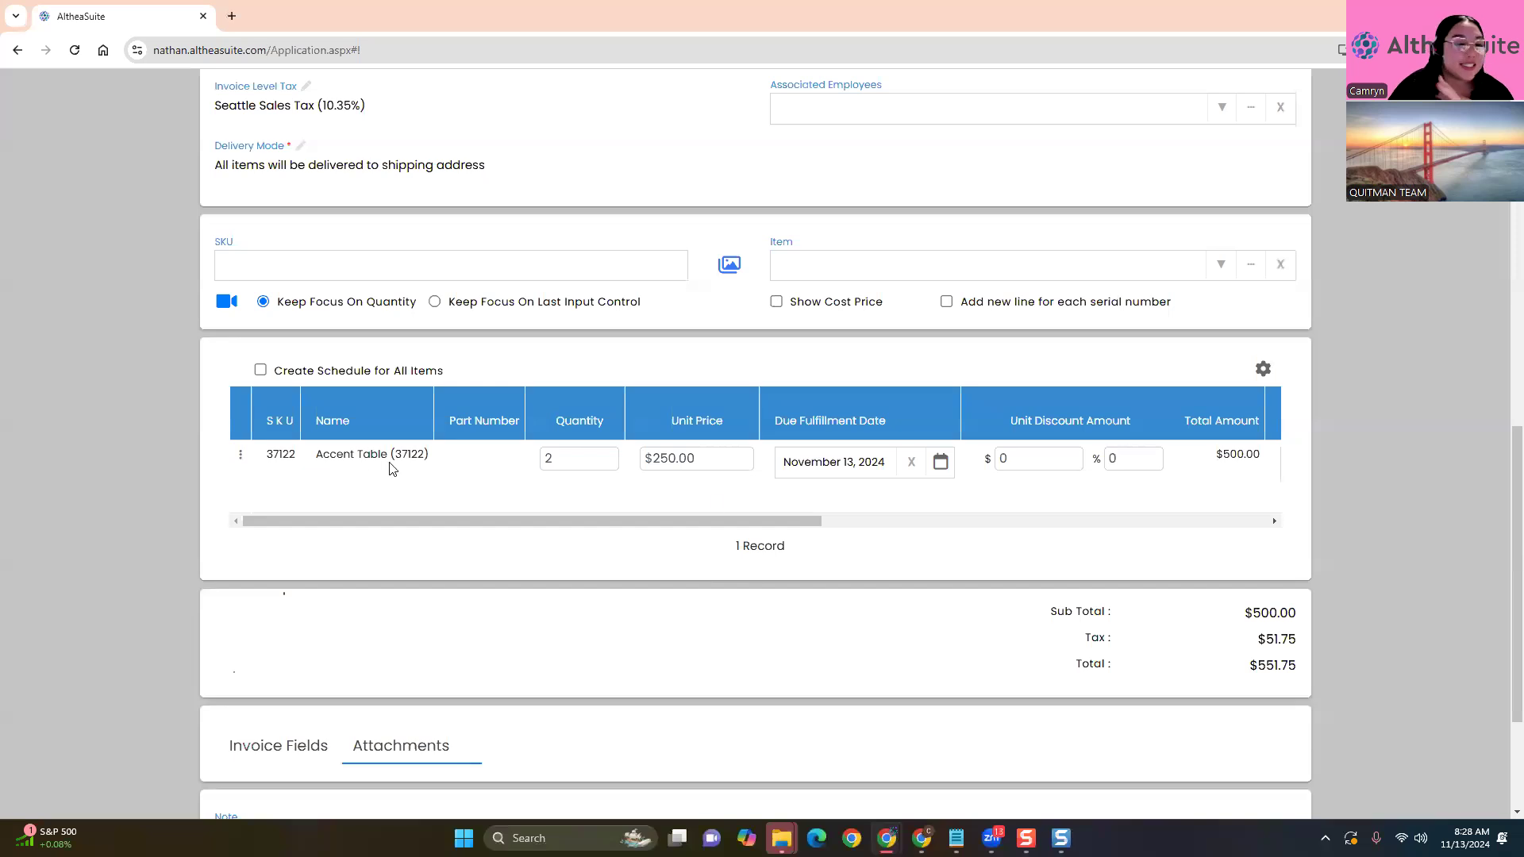
{"action": "left_click_drag", "start_coordinate": [433, 455], "coordinate": [266, 455]}
{"action": "left_click", "coordinate": [501, 607]}
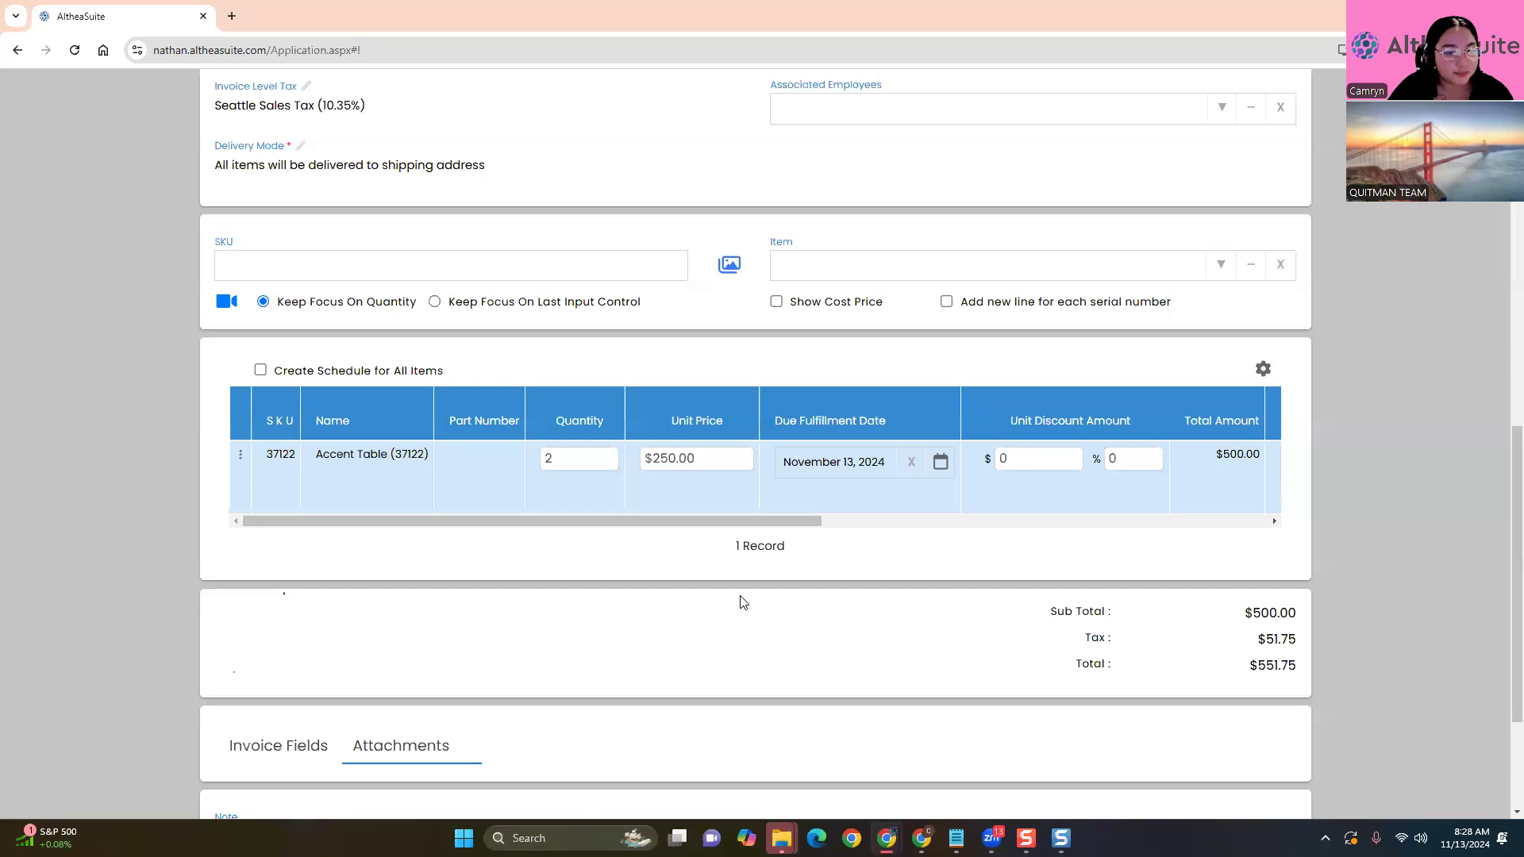
{"action": "left_click_drag", "start_coordinate": [663, 522], "coordinate": [870, 527]}
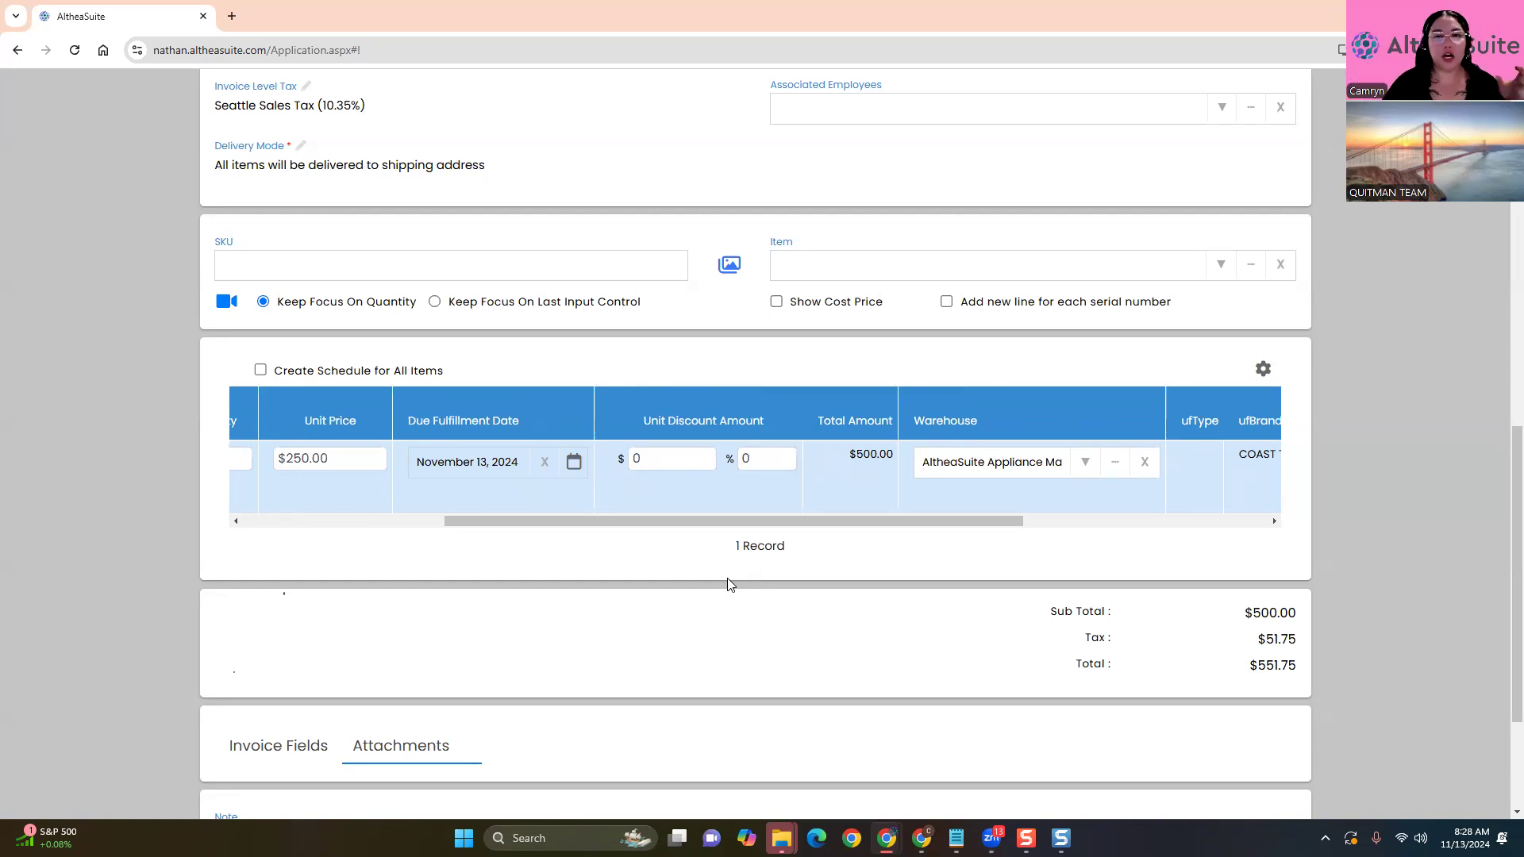
{"action": "scroll", "coordinate": [715, 622], "scroll_direction": "down", "scroll_amount": 1}
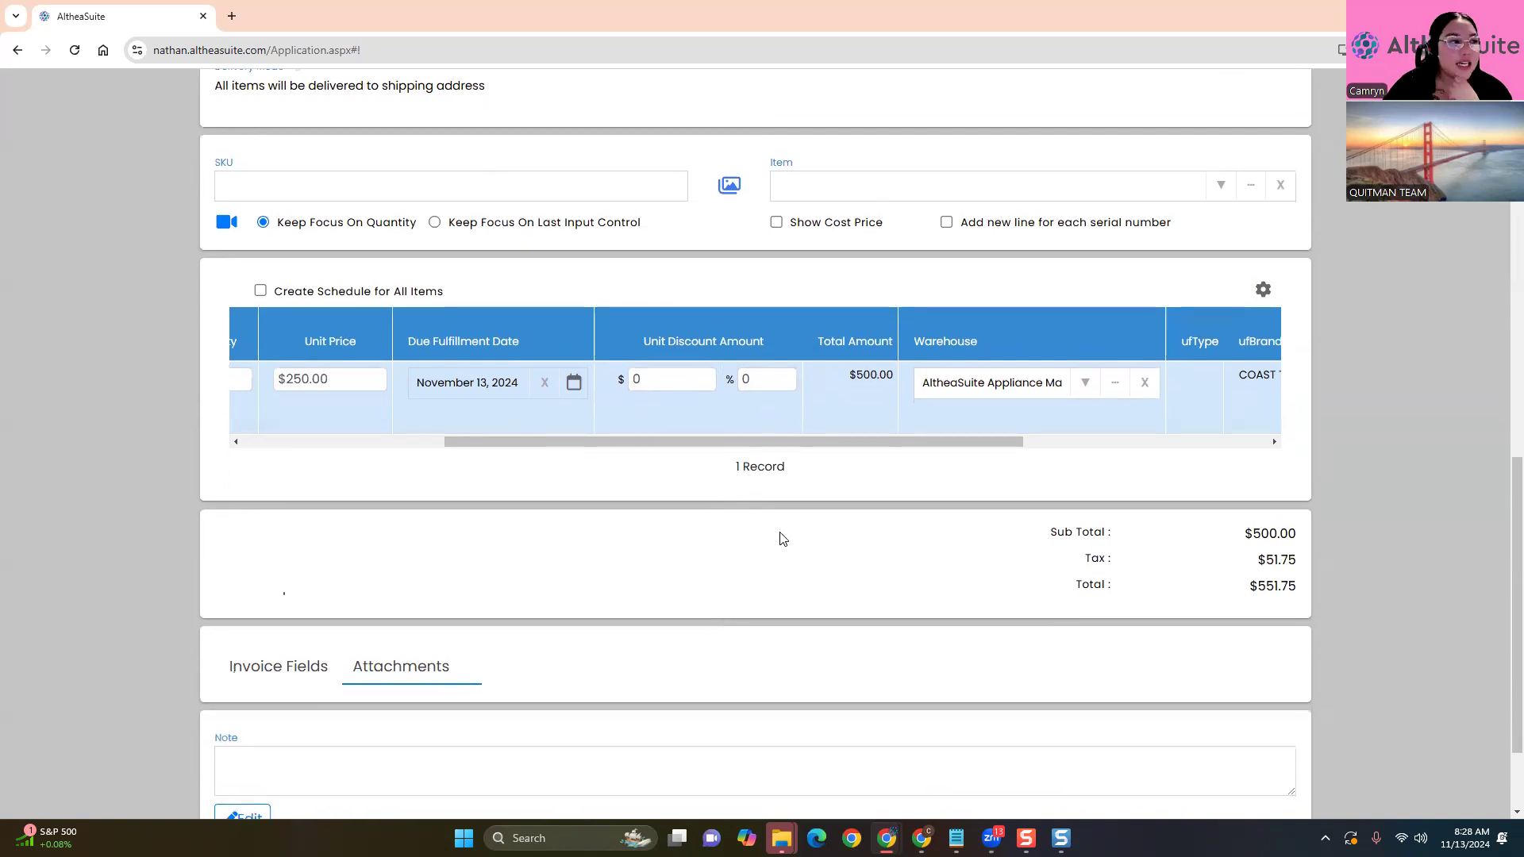
{"action": "left_click", "coordinate": [743, 379]}
{"action": "type", "text": "10"}
{"action": "left_click", "coordinate": [707, 509]}
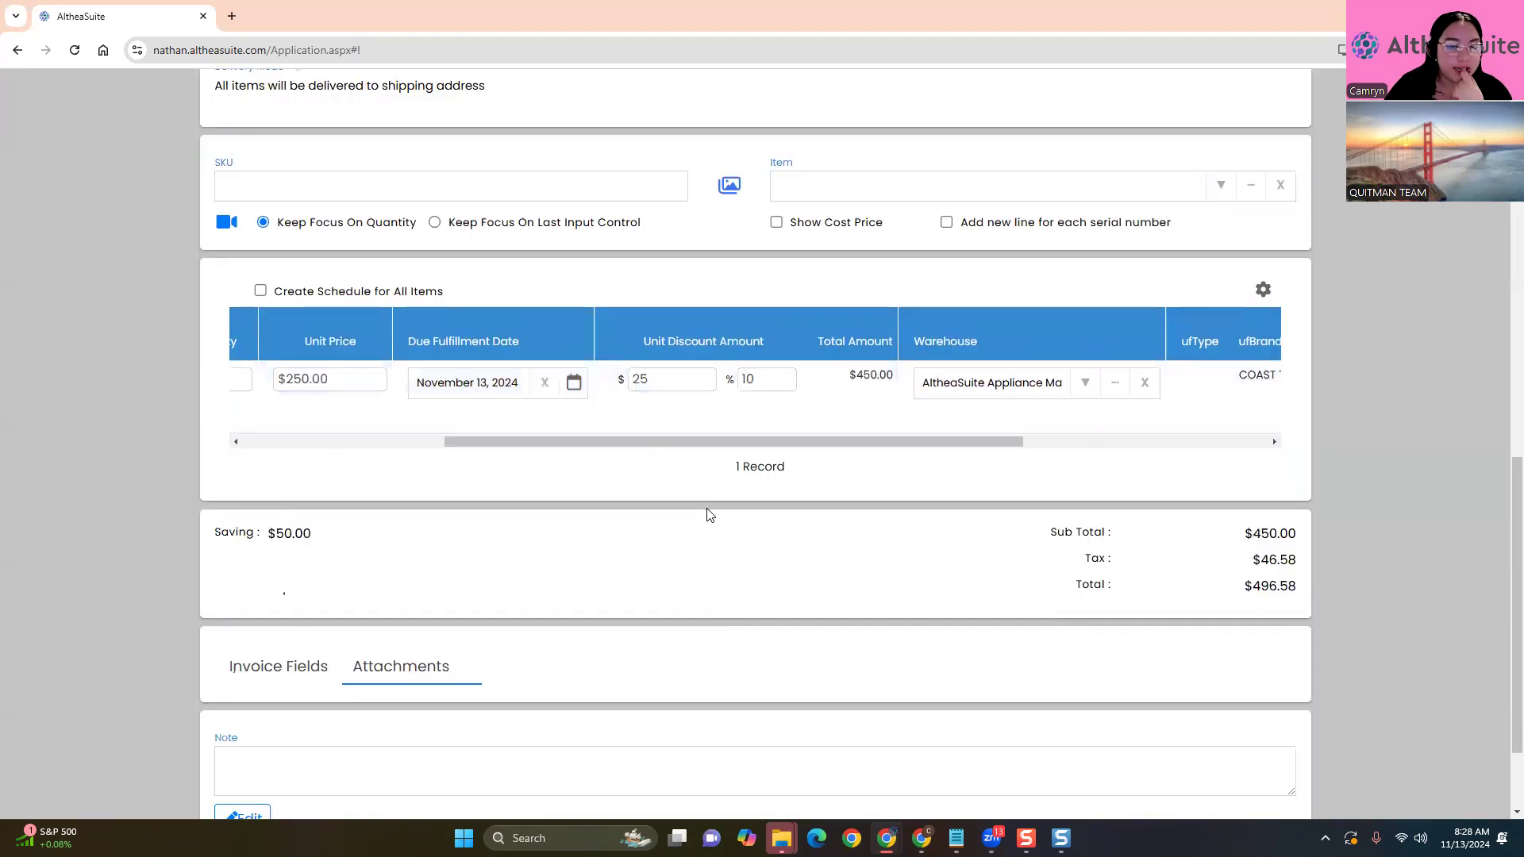
{"action": "left_click_drag", "start_coordinate": [699, 381], "coordinate": [521, 399]}
{"action": "type", "text": "10"}
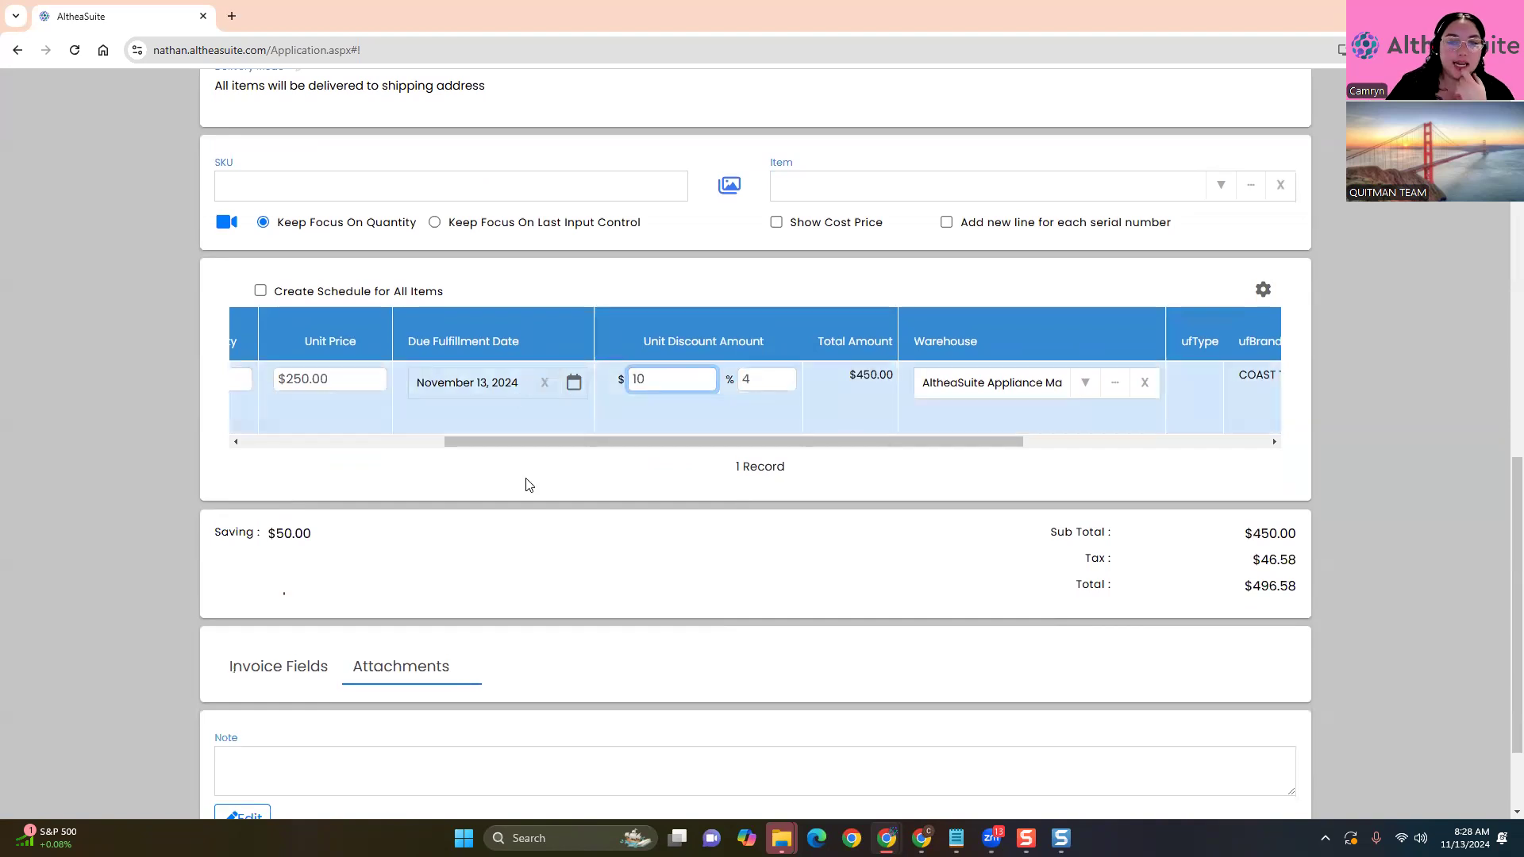
{"action": "left_click", "coordinate": [527, 483]}
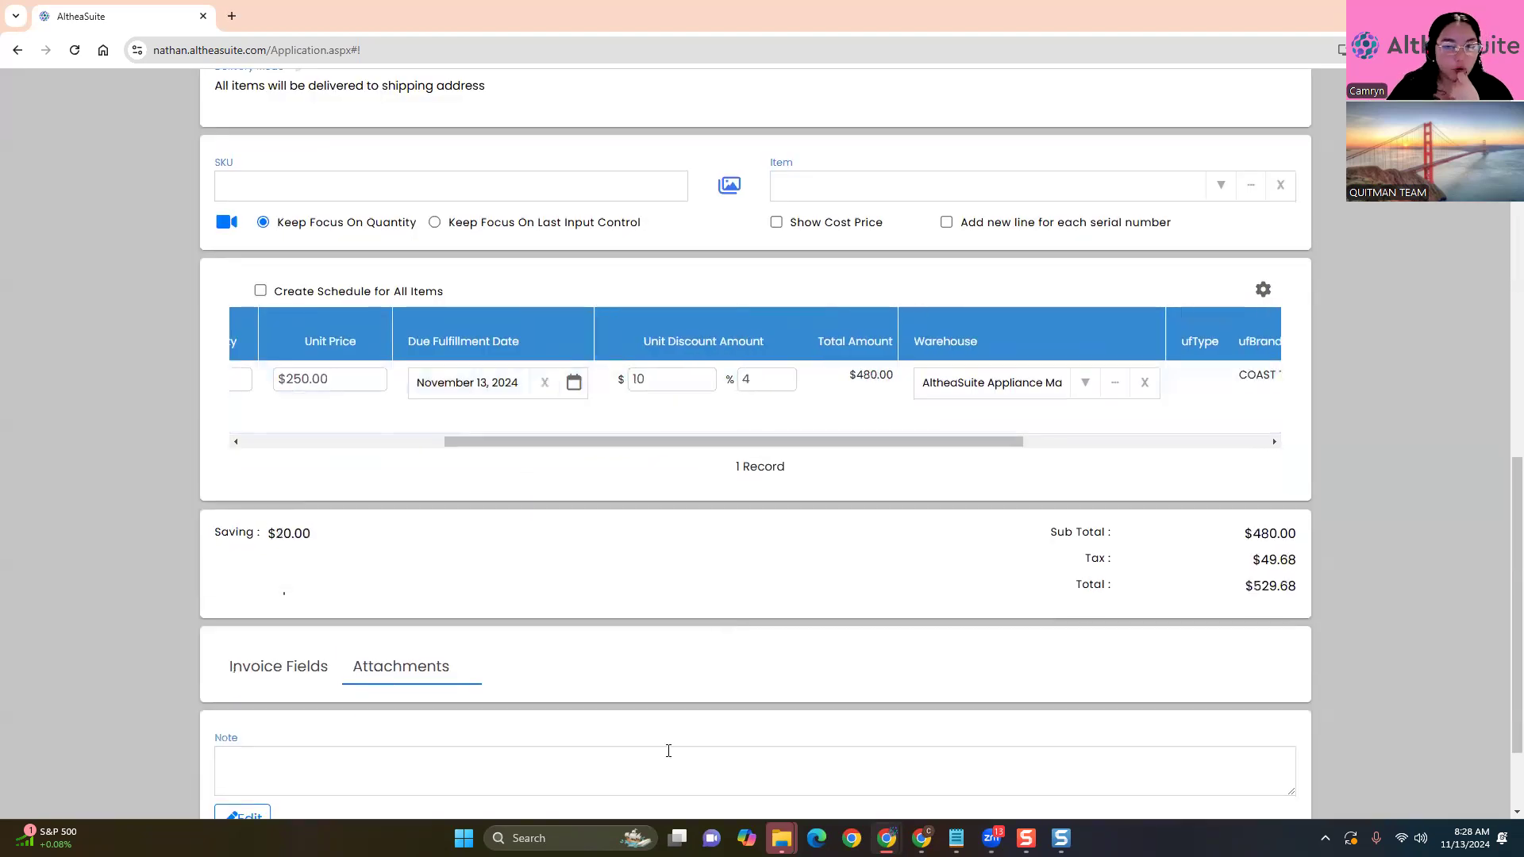
{"action": "left_click", "coordinate": [662, 389]}
{"action": "key", "text": "BackSpace"}
{"action": "left_click", "coordinate": [755, 387]}
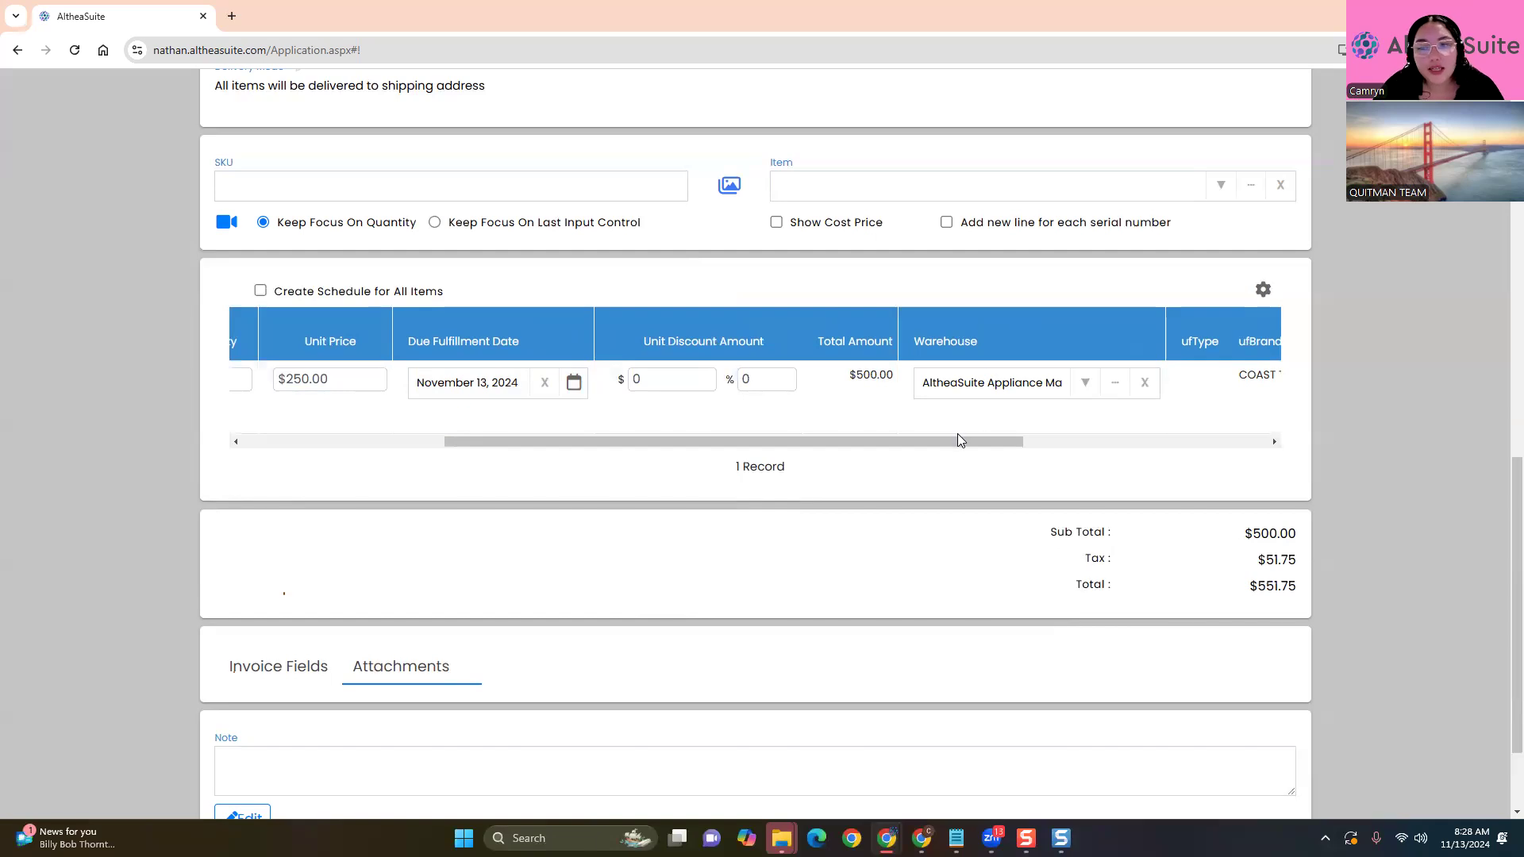
{"action": "left_click_drag", "start_coordinate": [962, 439], "coordinate": [52, 475]}
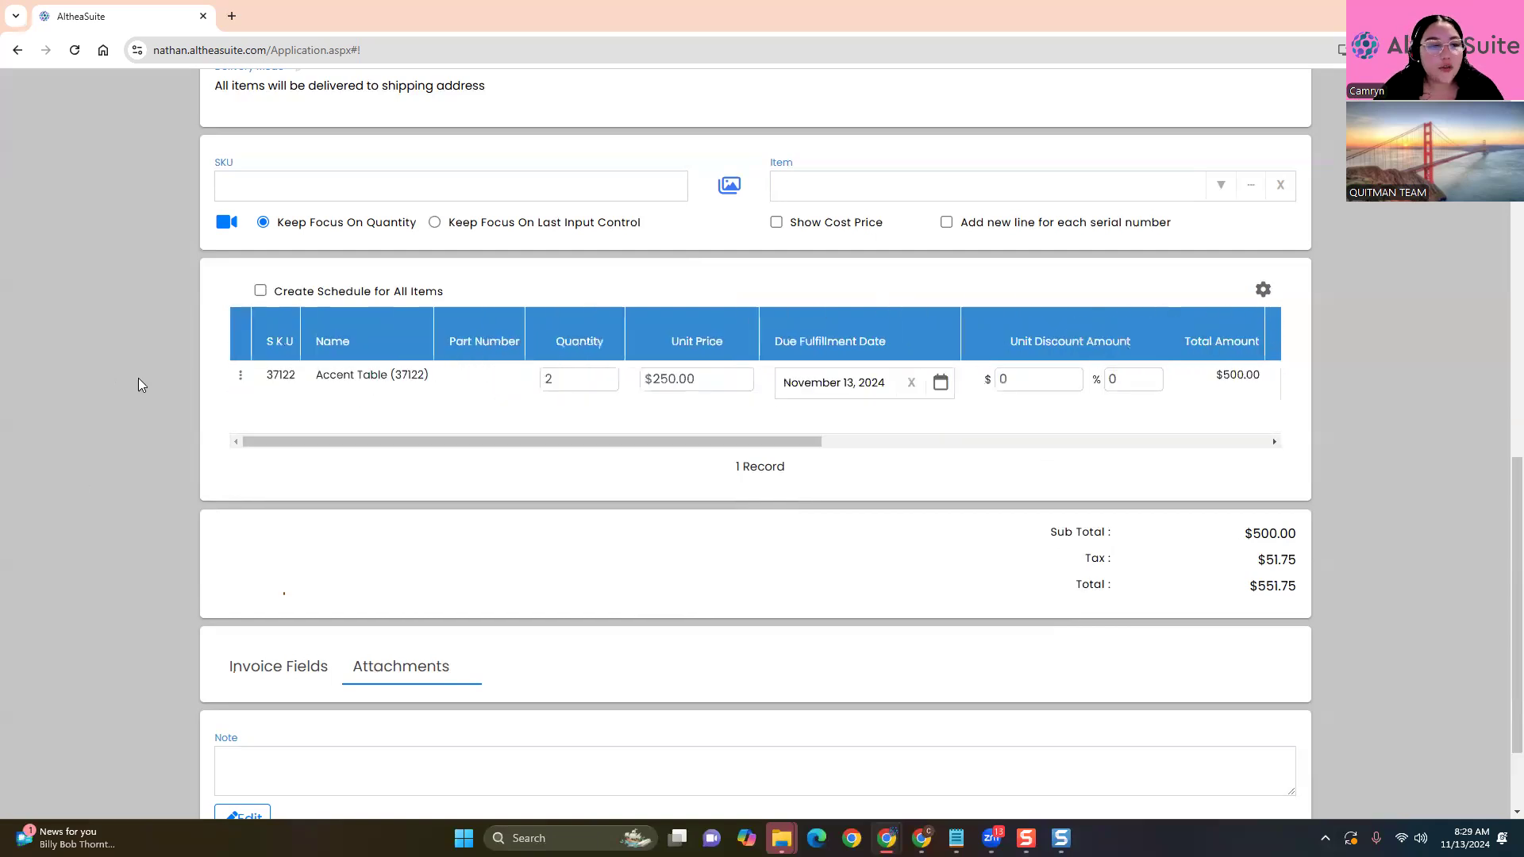
{"action": "left_click", "coordinate": [241, 377]}
{"action": "left_click", "coordinate": [334, 226]}
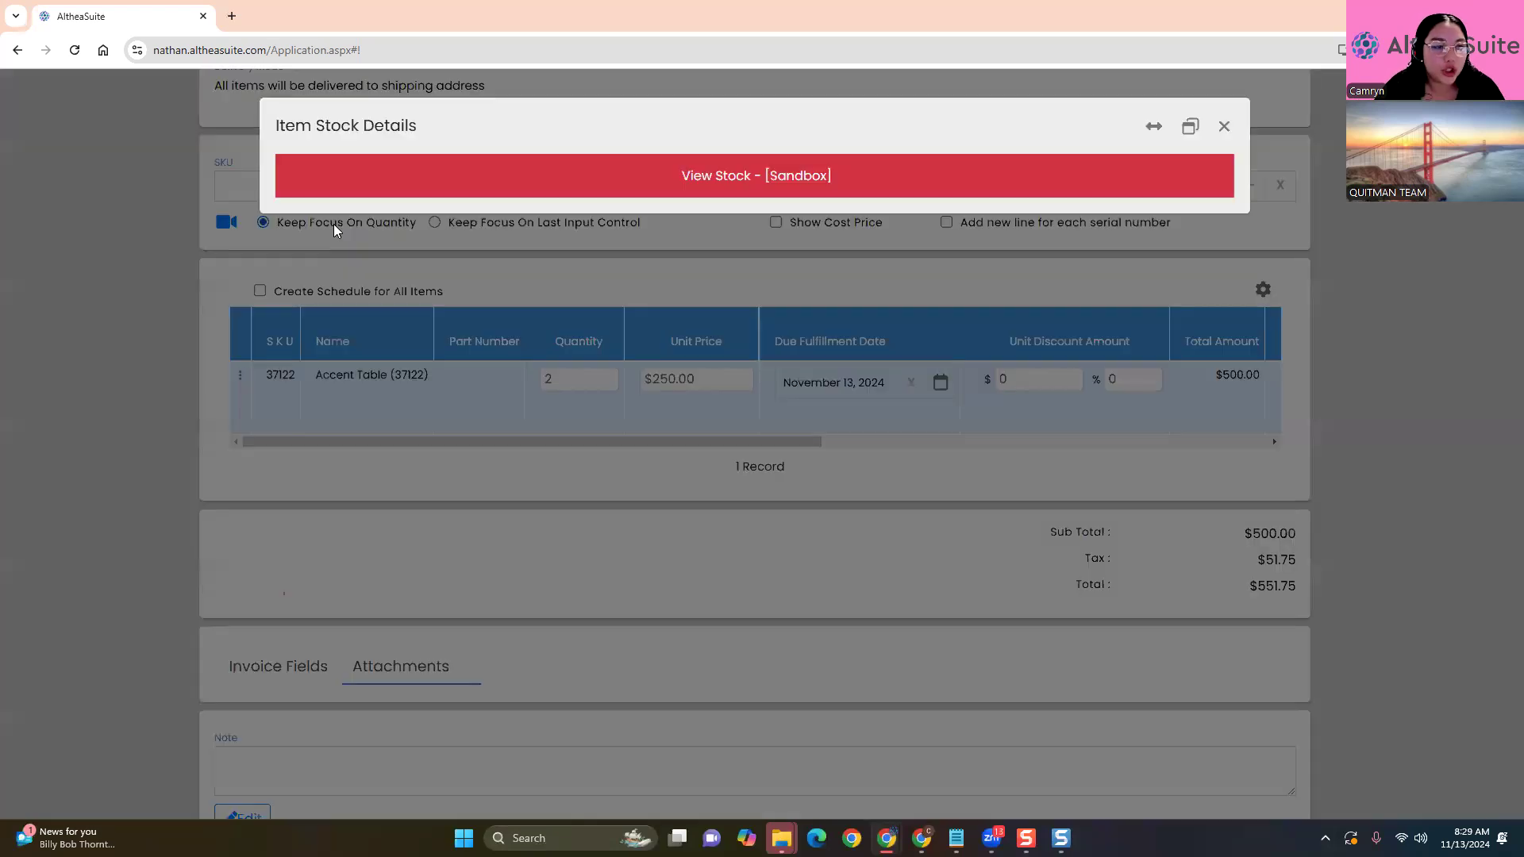
{"action": "scroll", "coordinate": [735, 641], "scroll_direction": "down", "scroll_amount": 1}
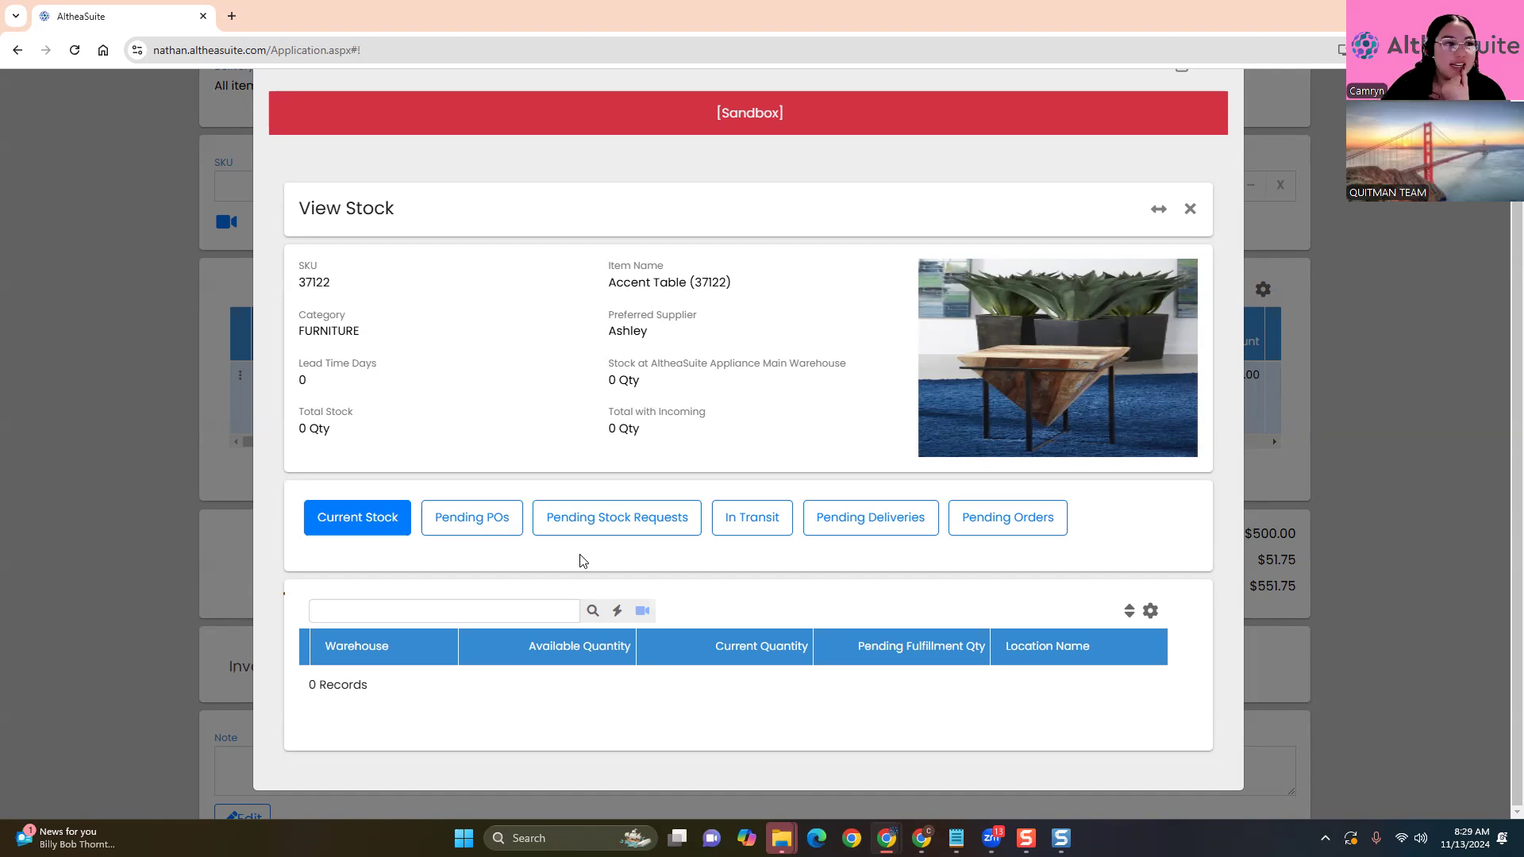
{"action": "left_click", "coordinate": [508, 528]}
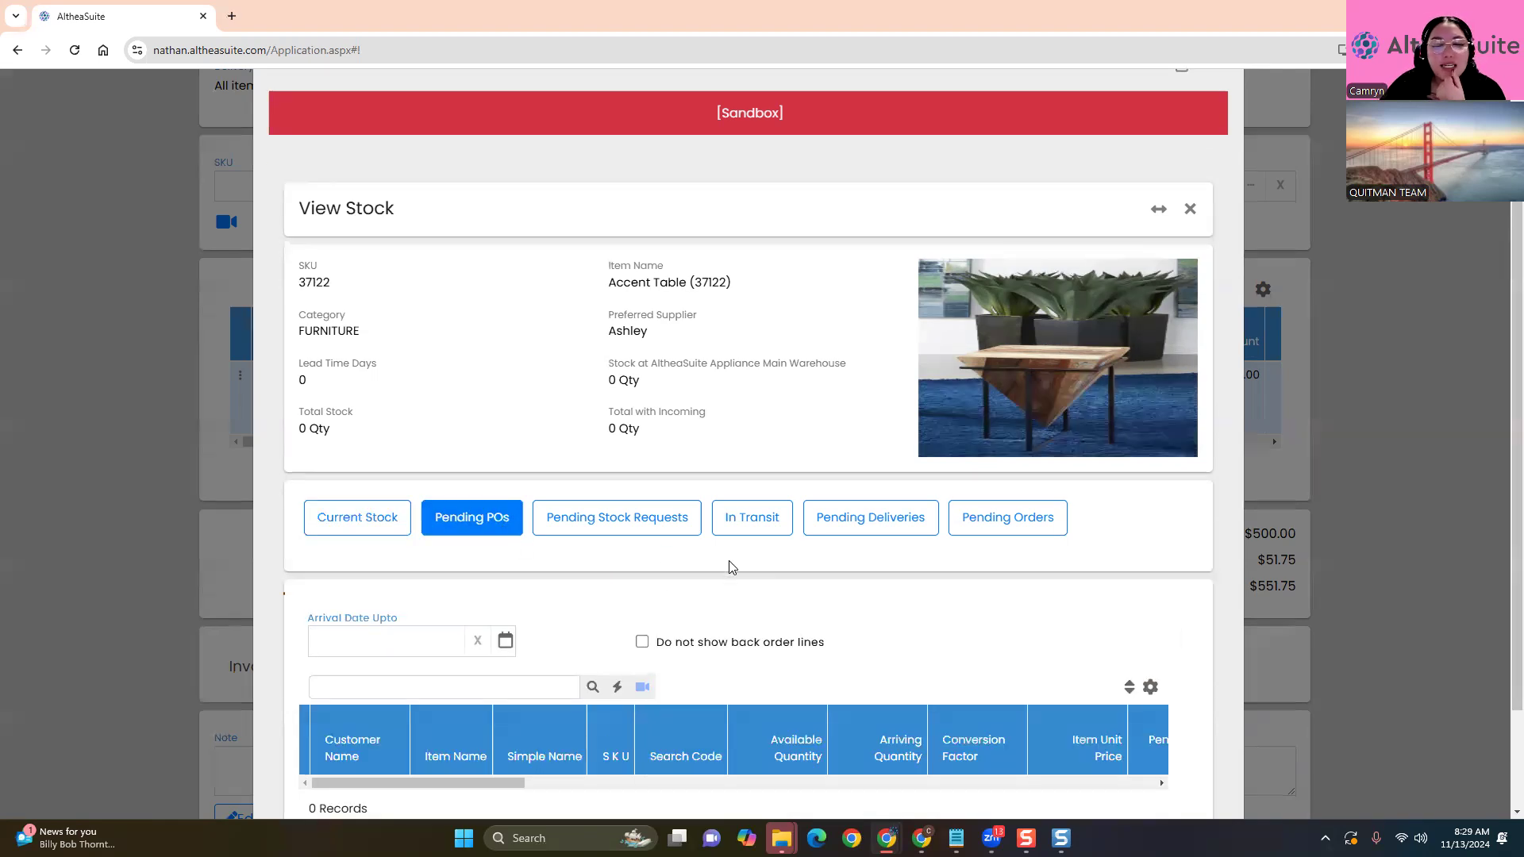
{"action": "scroll", "coordinate": [731, 572], "scroll_direction": "down", "scroll_amount": 2}
{"action": "left_click", "coordinate": [667, 582]}
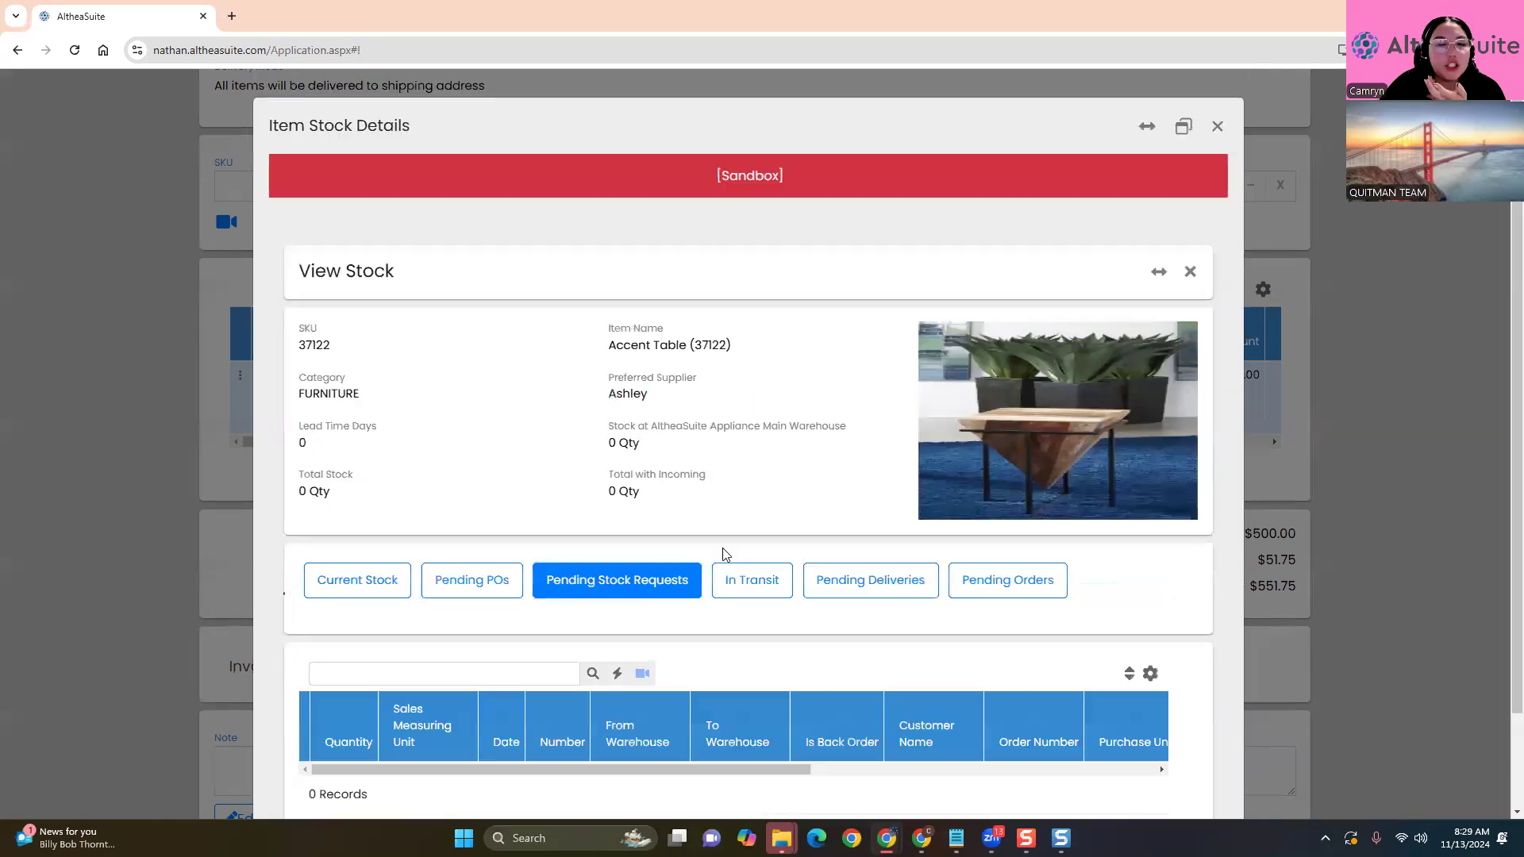
{"action": "scroll", "coordinate": [844, 633], "scroll_direction": "down", "scroll_amount": 3}
{"action": "left_click", "coordinate": [1012, 481]}
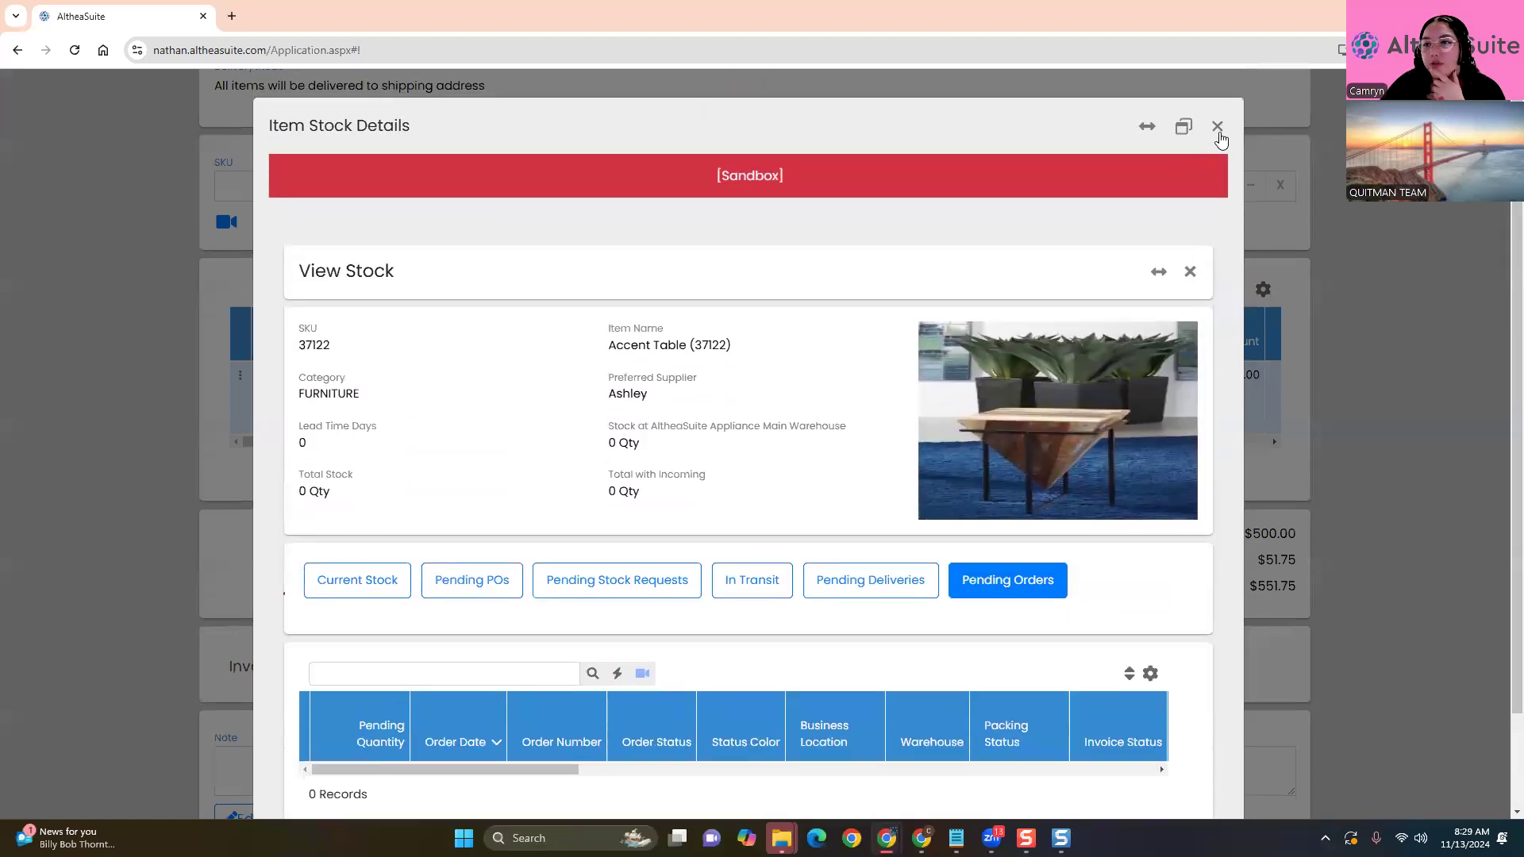
{"action": "left_click", "coordinate": [1217, 126]}
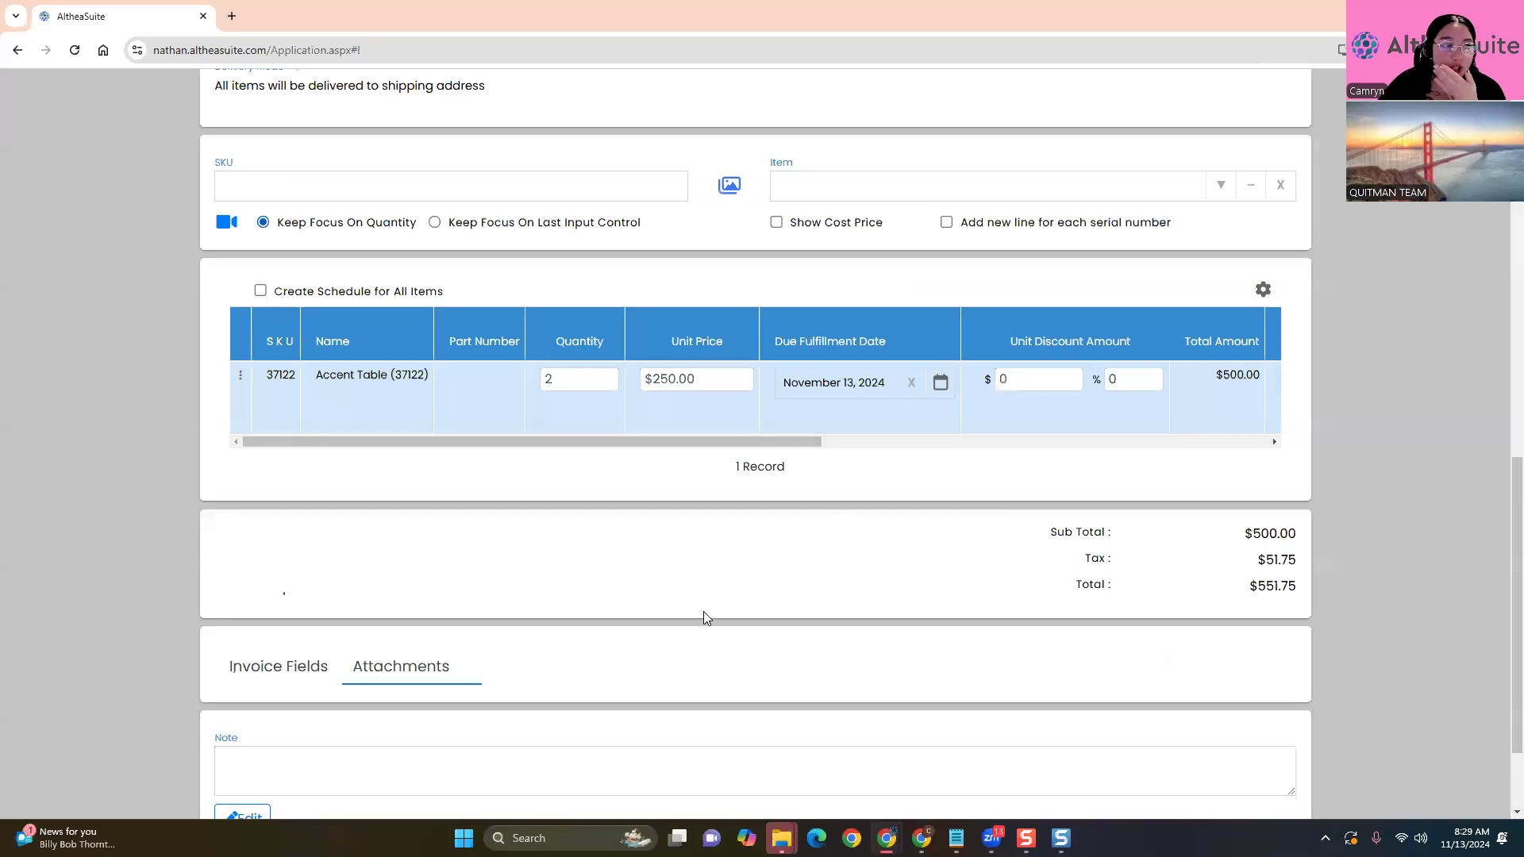
{"action": "scroll", "coordinate": [734, 607], "scroll_direction": "up", "scroll_amount": 1}
Open the Item picker and filter it to the BEDROOM category's 195 items
{"action": "left_click", "coordinate": [1249, 270]}
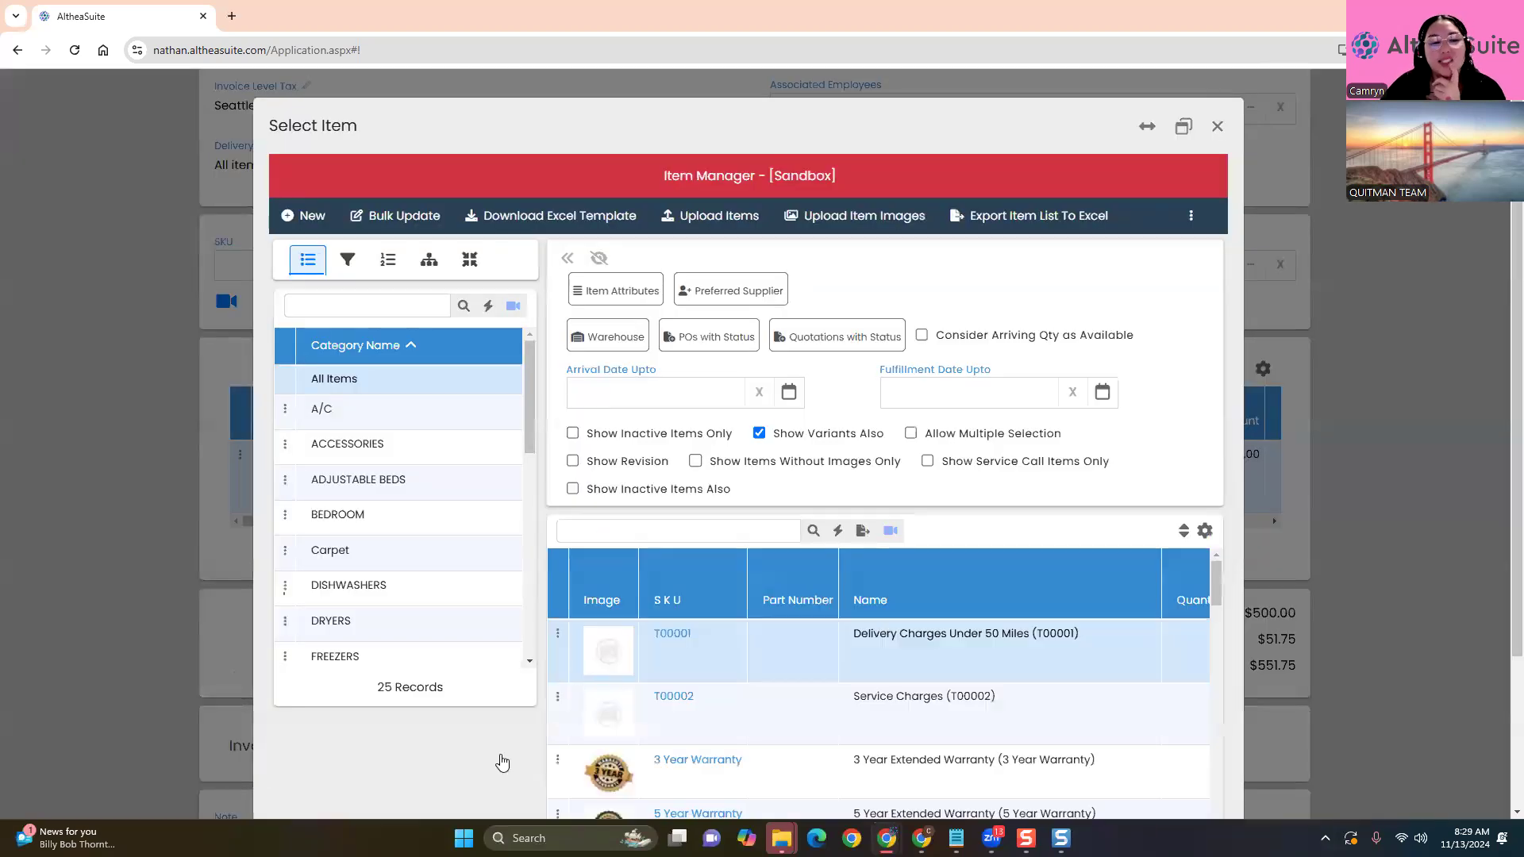
{"action": "scroll", "coordinate": [502, 763], "scroll_direction": "down", "scroll_amount": 1}
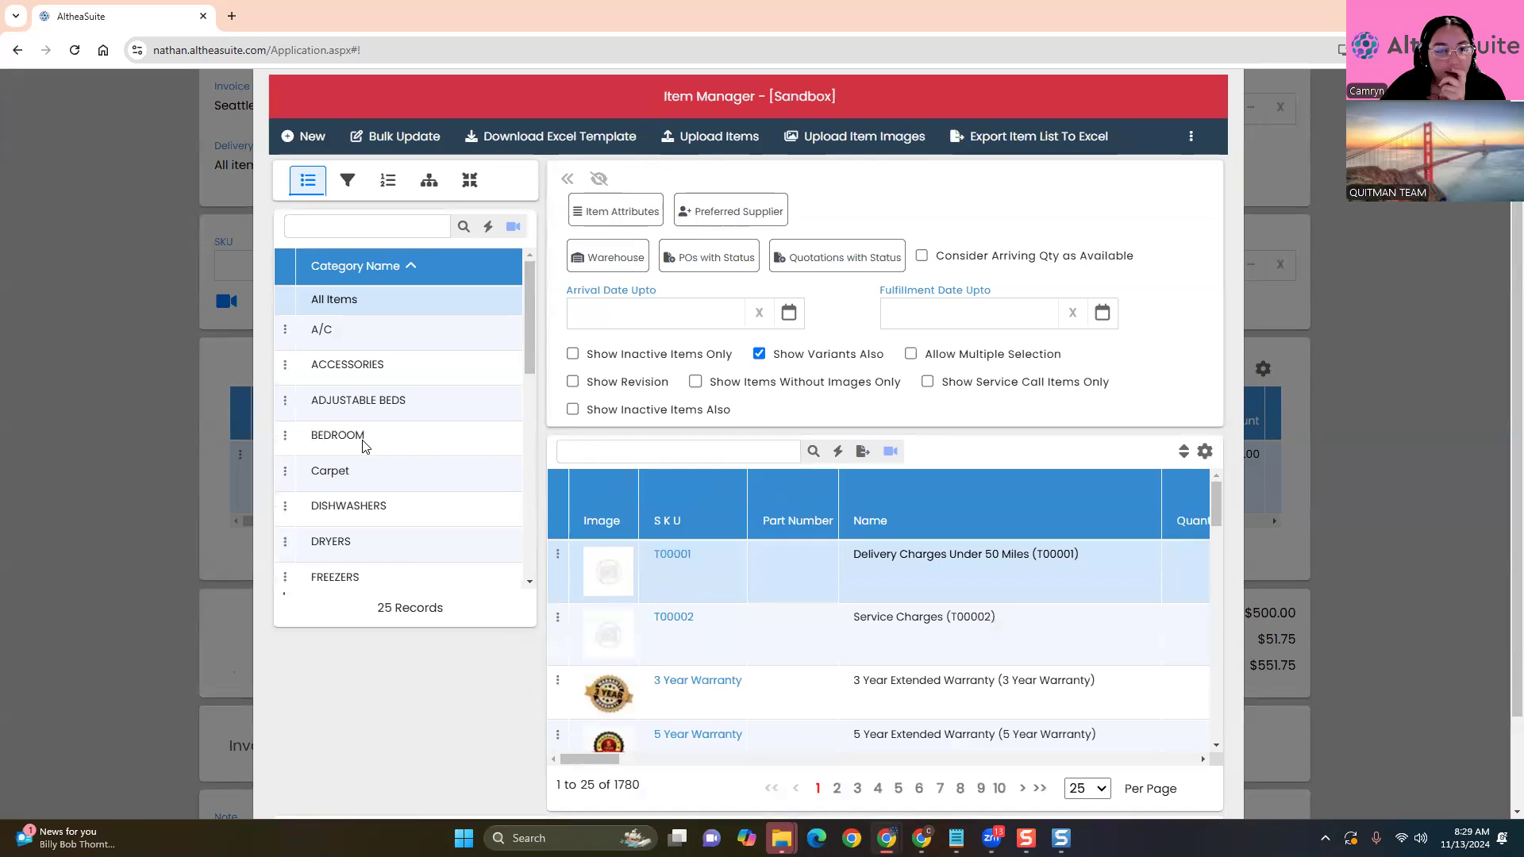
{"action": "left_click", "coordinate": [363, 447]}
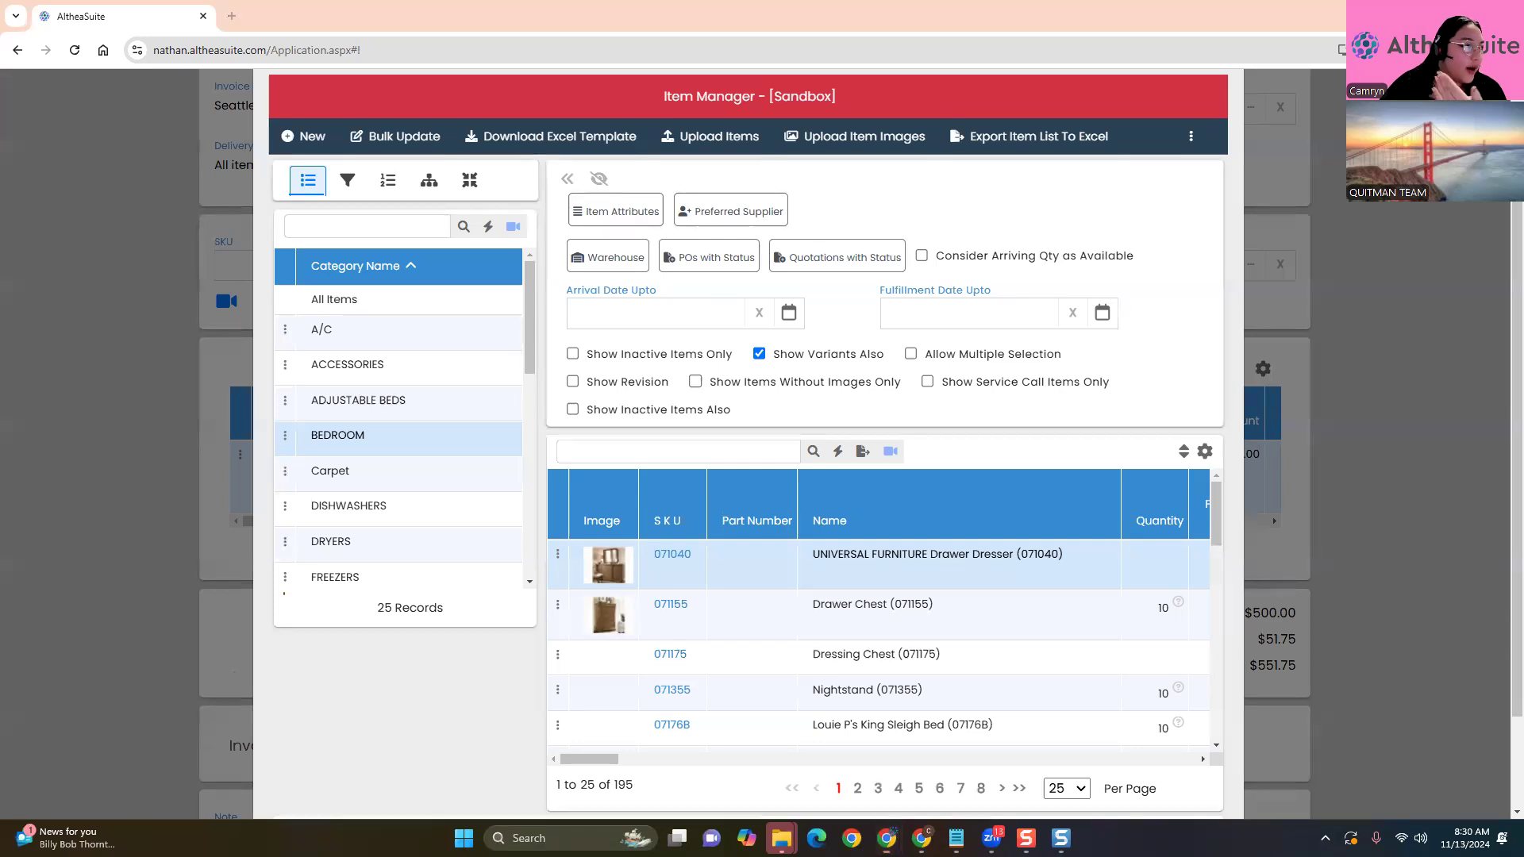
{"action": "scroll", "coordinate": [343, 648], "scroll_direction": "down", "scroll_amount": 1}
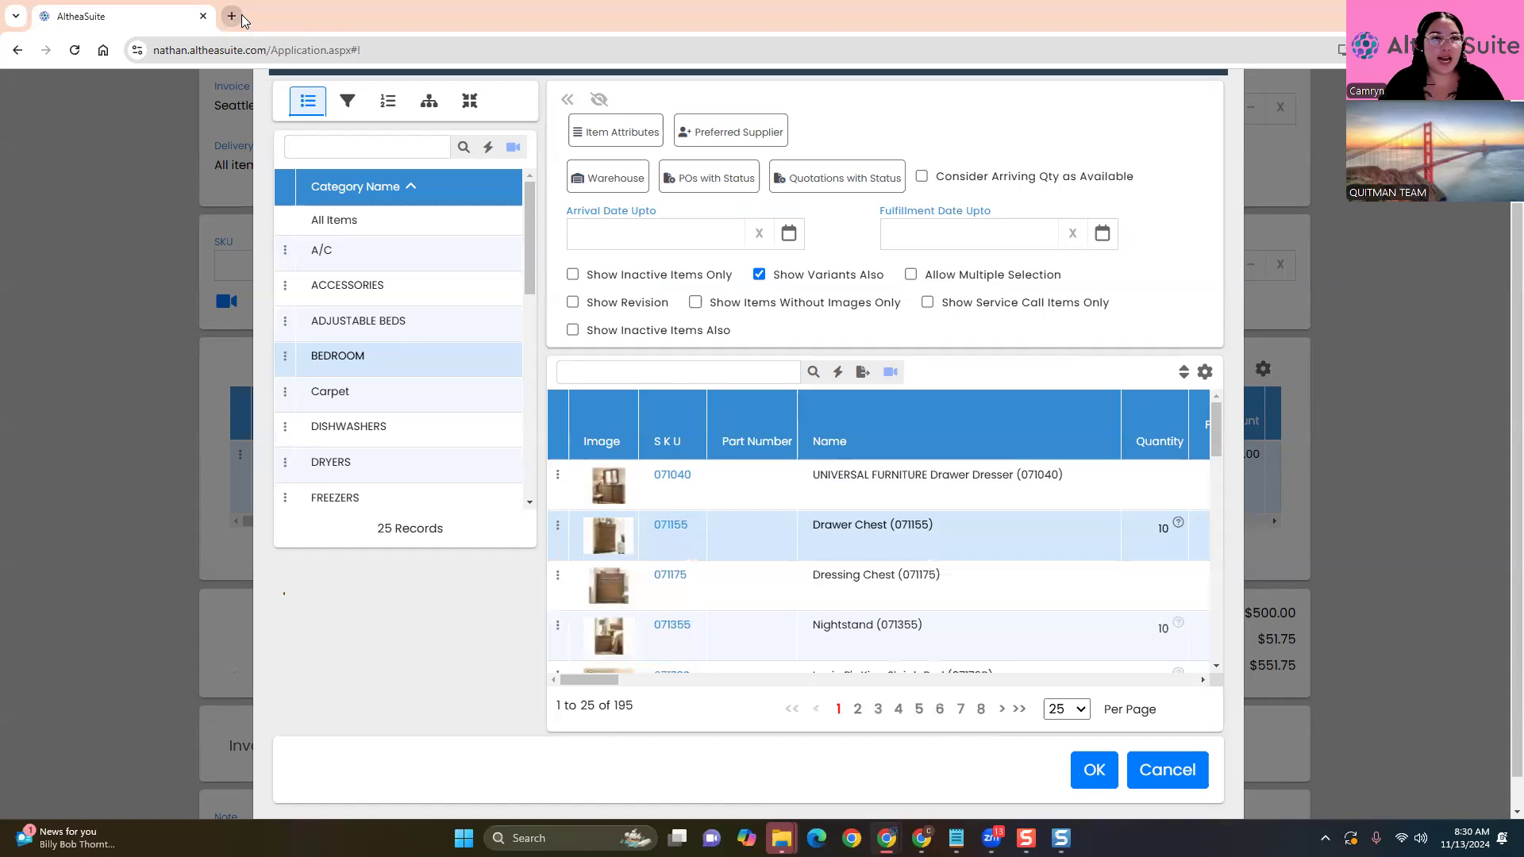
{"action": "left_click", "coordinate": [241, 16]}
Fix the second tab's URL to load the kettlemoraine.altheasuite.com login page, then return to the invoice
{"action": "type", "text": "k"}
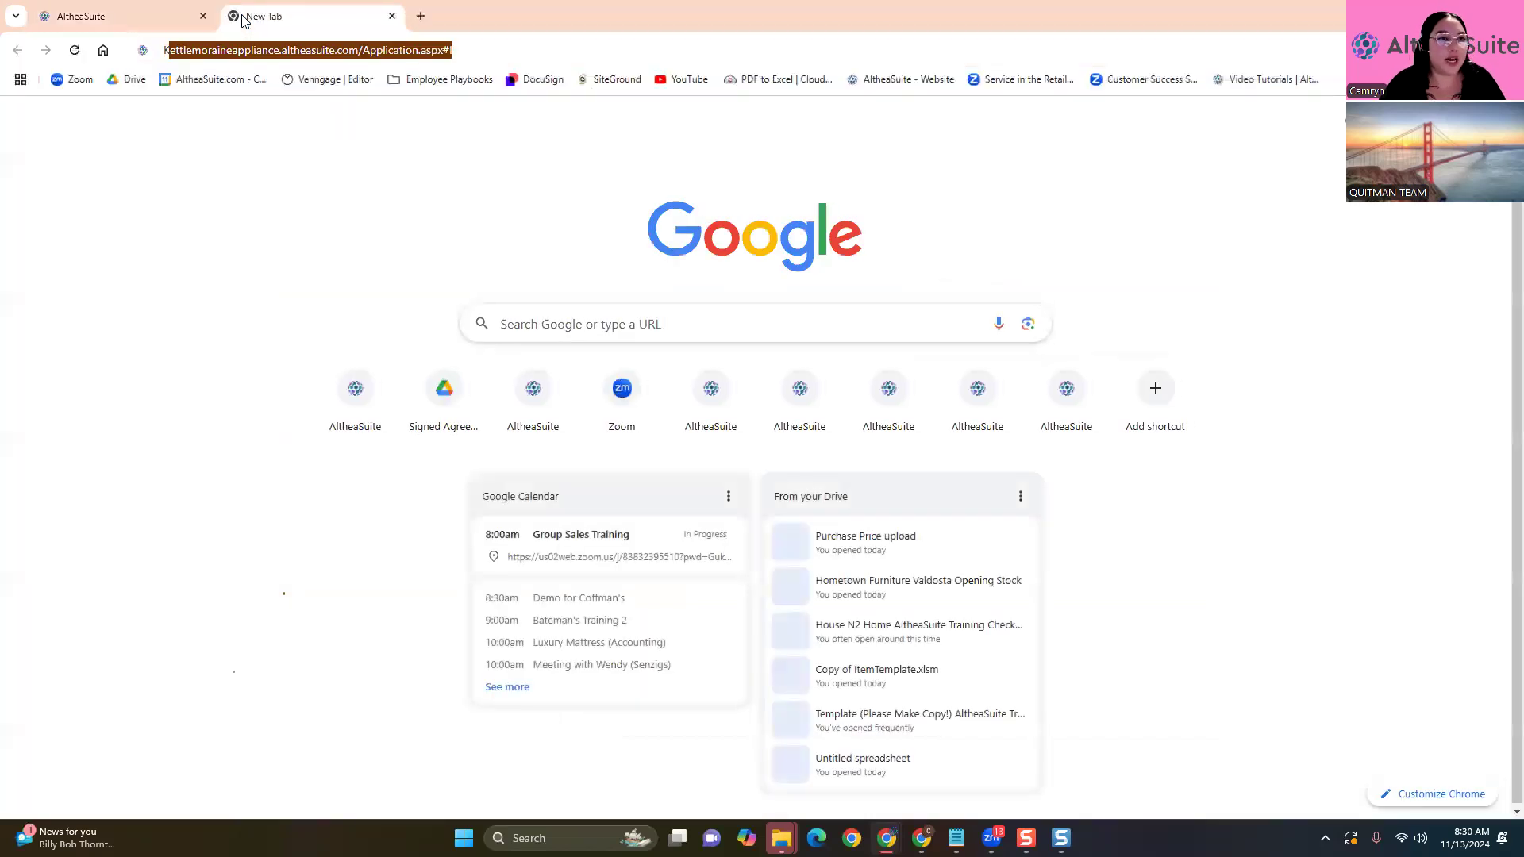
{"action": "key", "text": "Return"}
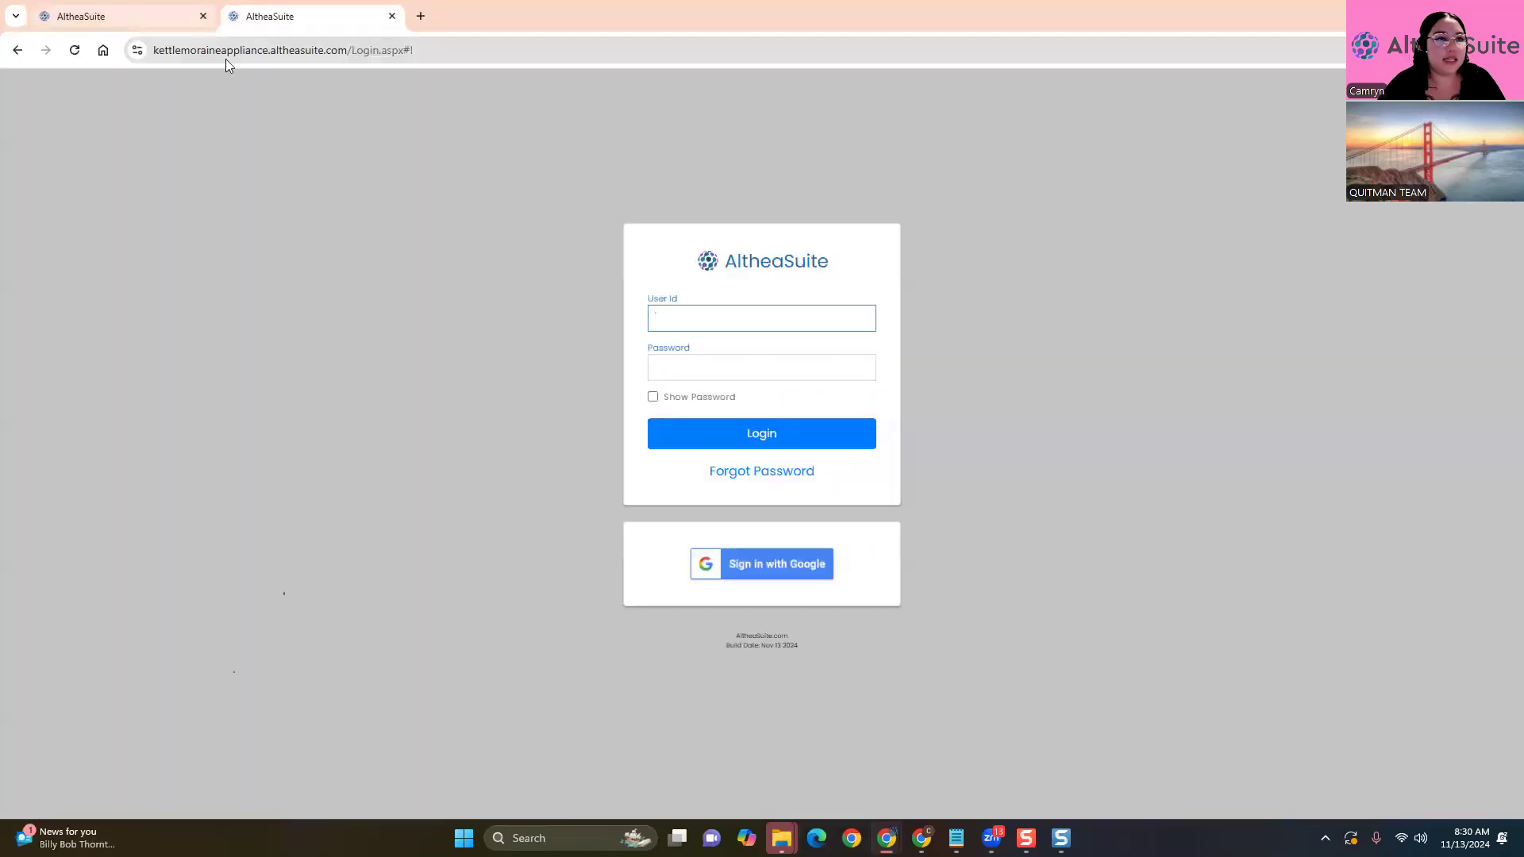
{"action": "left_click_drag", "start_coordinate": [264, 46], "coordinate": [222, 45]}
{"action": "key", "text": "BackSpace"}
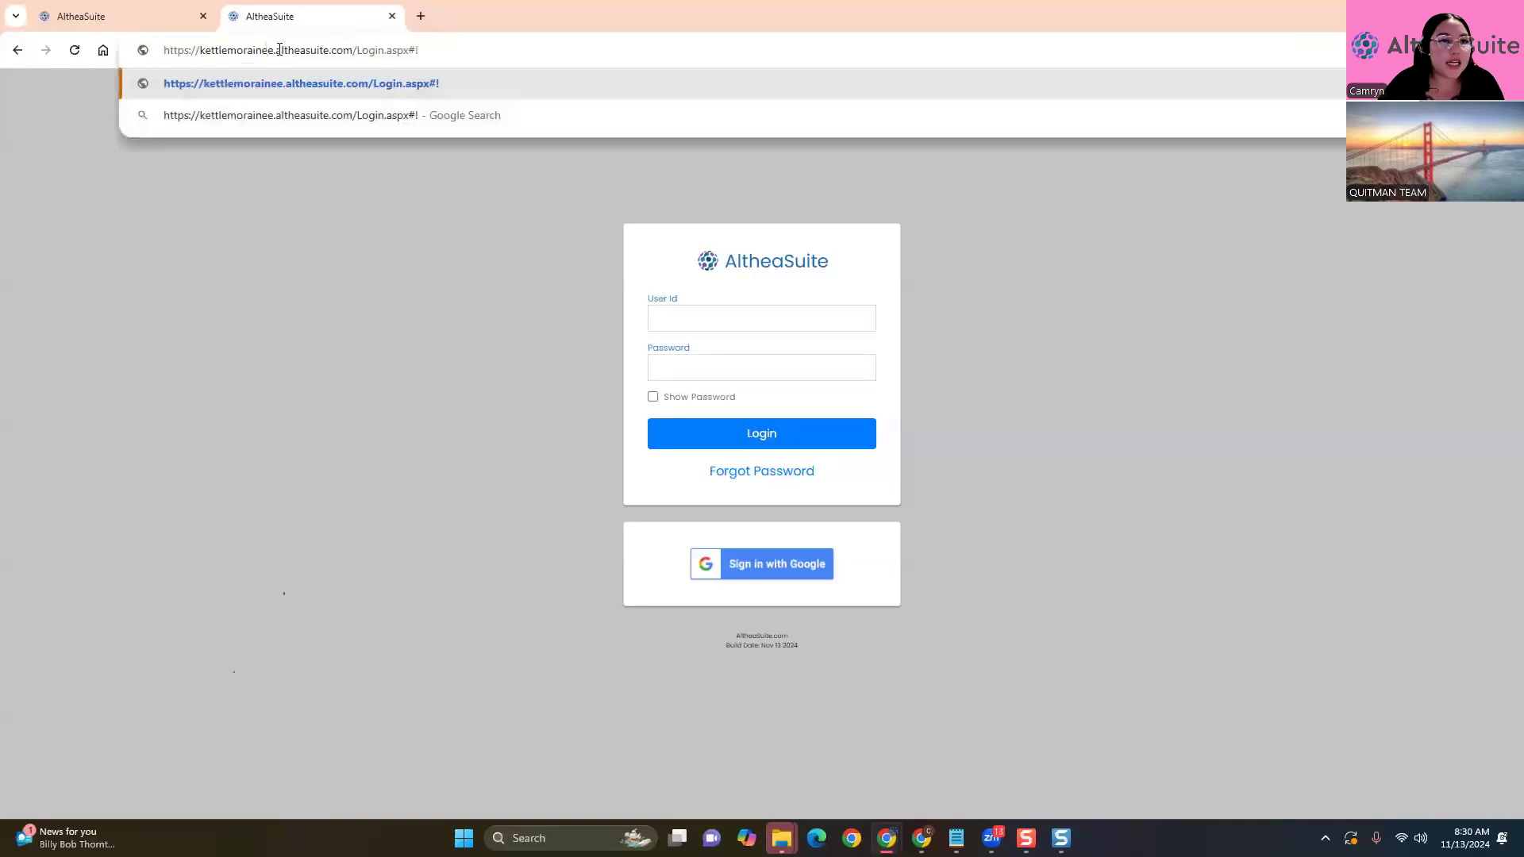
{"action": "key", "text": "BackSpace"}
{"action": "key", "text": "Return"}
{"action": "left_click", "coordinate": [445, 52]}
{"action": "key", "text": "Return"}
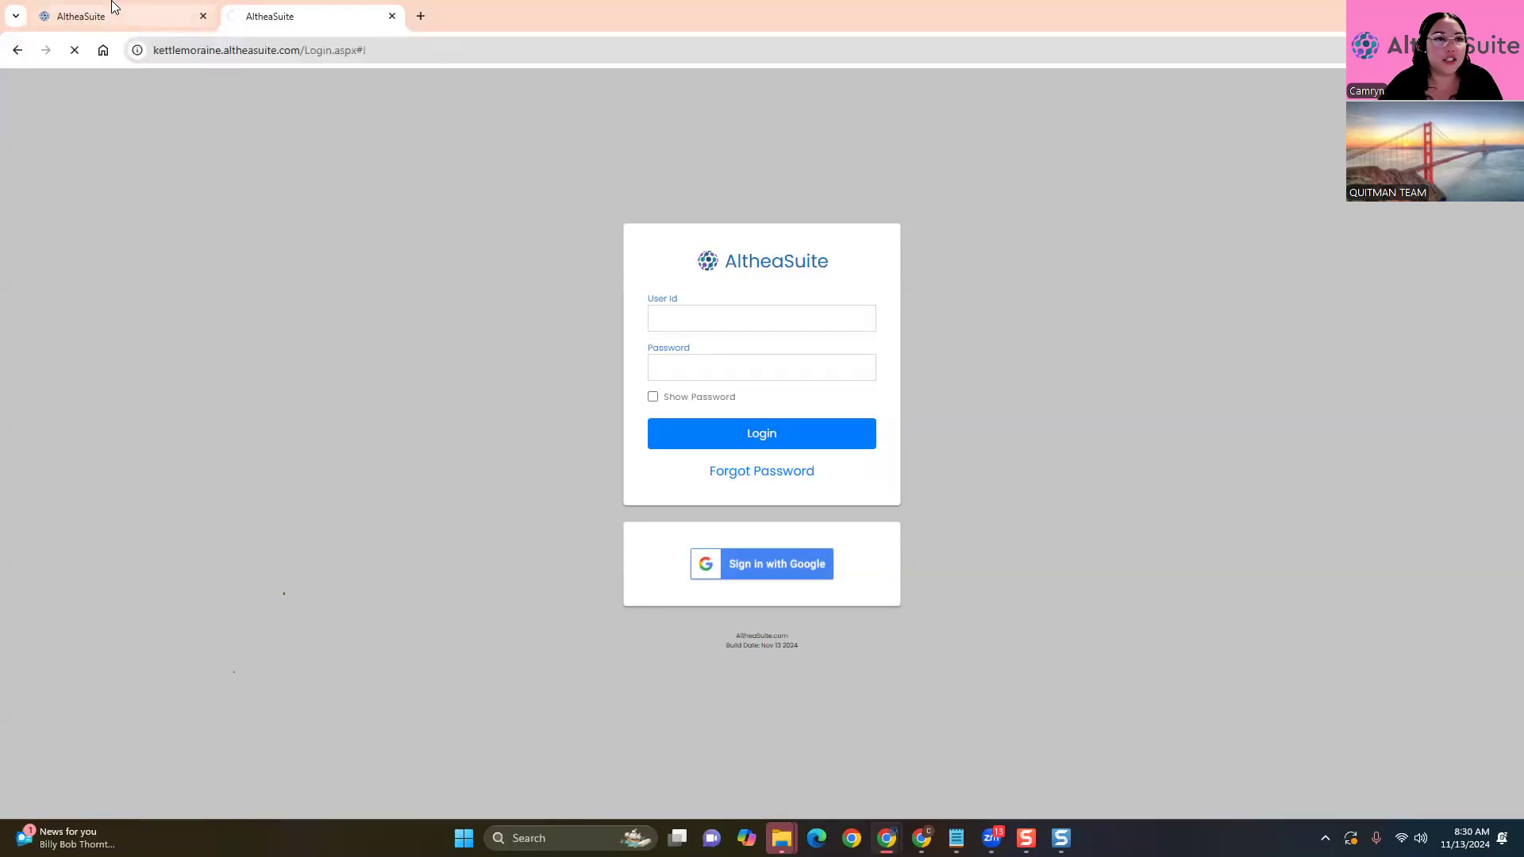
{"action": "left_click", "coordinate": [171, 16]}
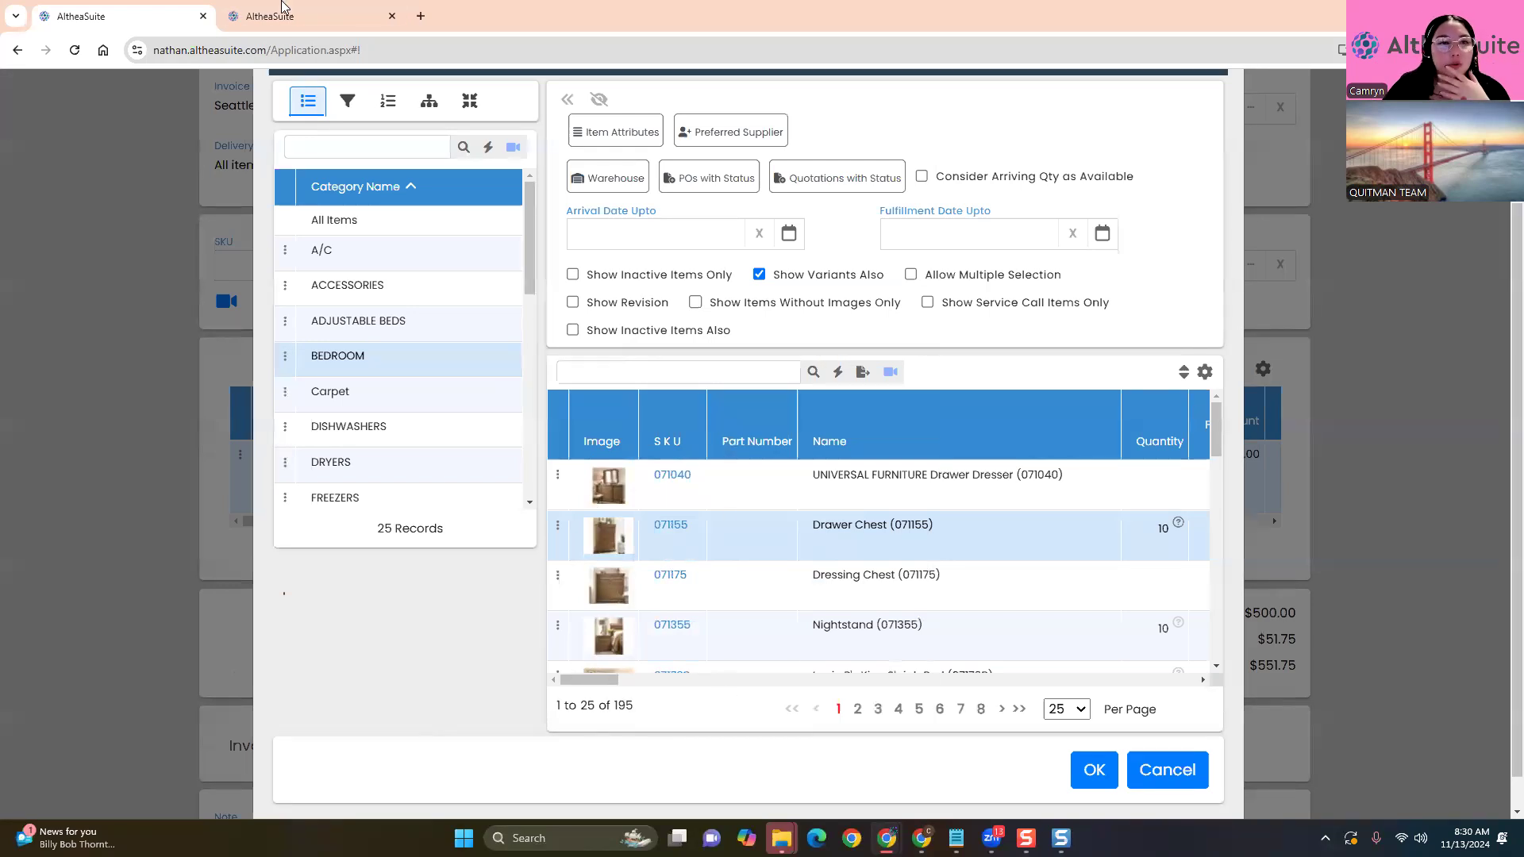
Filter the picker to DISHWASHERS, copy the WHIRLPOOL SKU WDT750SAKZ, and close the picker
{"action": "mouse_move", "coordinate": [594, 680]}
{"action": "left_mouse_down"}
{"action": "mouse_move", "coordinate": [665, 681]}
{"action": "mouse_move", "coordinate": [594, 675]}
{"action": "left_mouse_up"}
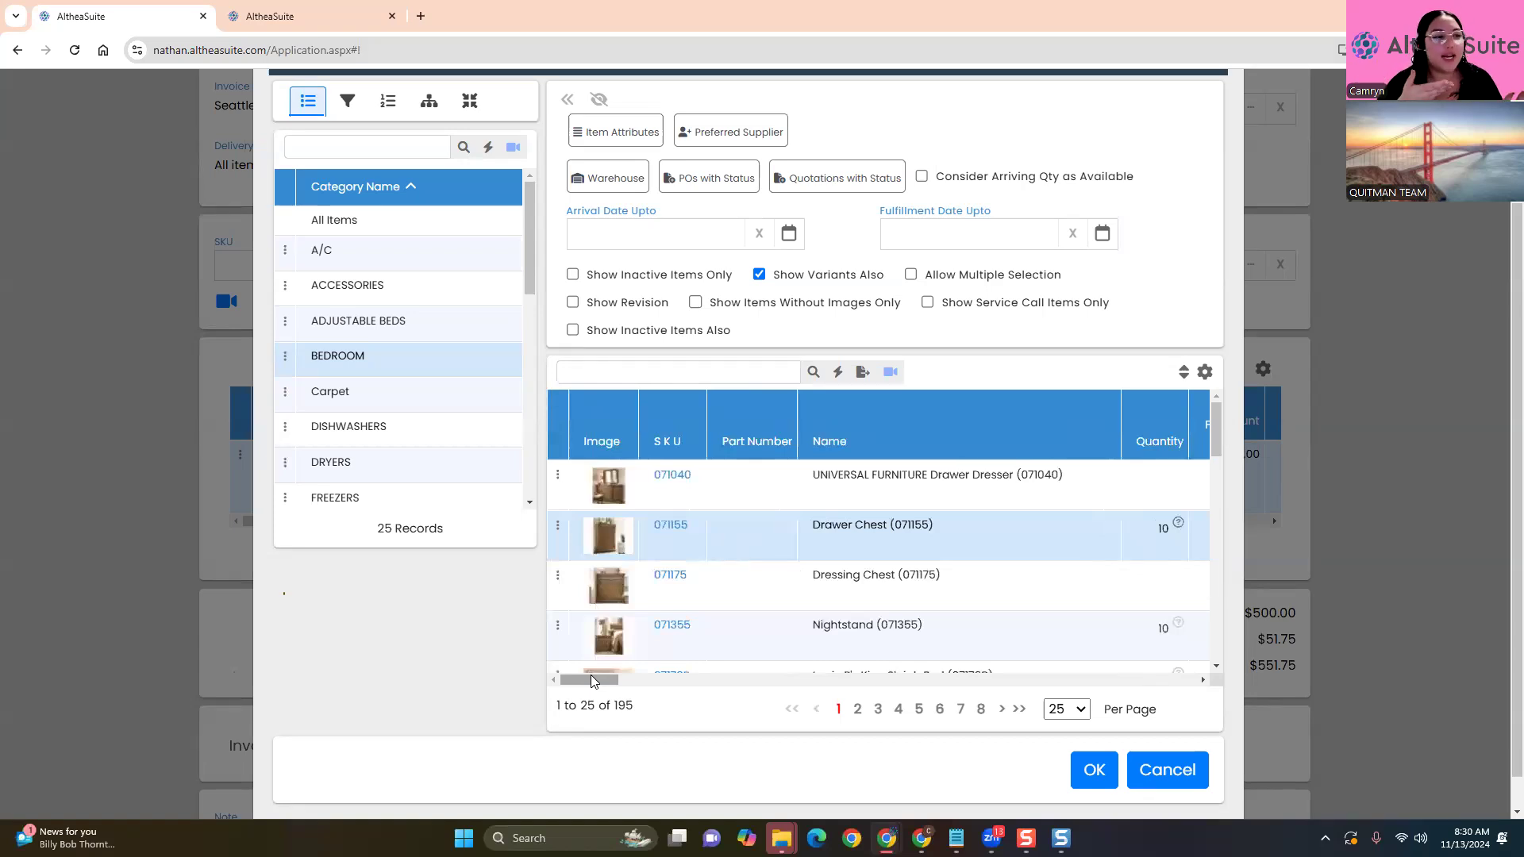
{"action": "mouse_move", "coordinate": [590, 680]}
{"action": "left_mouse_down"}
{"action": "mouse_move", "coordinate": [721, 691]}
{"action": "mouse_move", "coordinate": [592, 666]}
{"action": "mouse_move", "coordinate": [647, 686]}
{"action": "mouse_move", "coordinate": [671, 665]}
{"action": "mouse_move", "coordinate": [696, 680]}
{"action": "mouse_move", "coordinate": [588, 662]}
{"action": "left_mouse_up"}
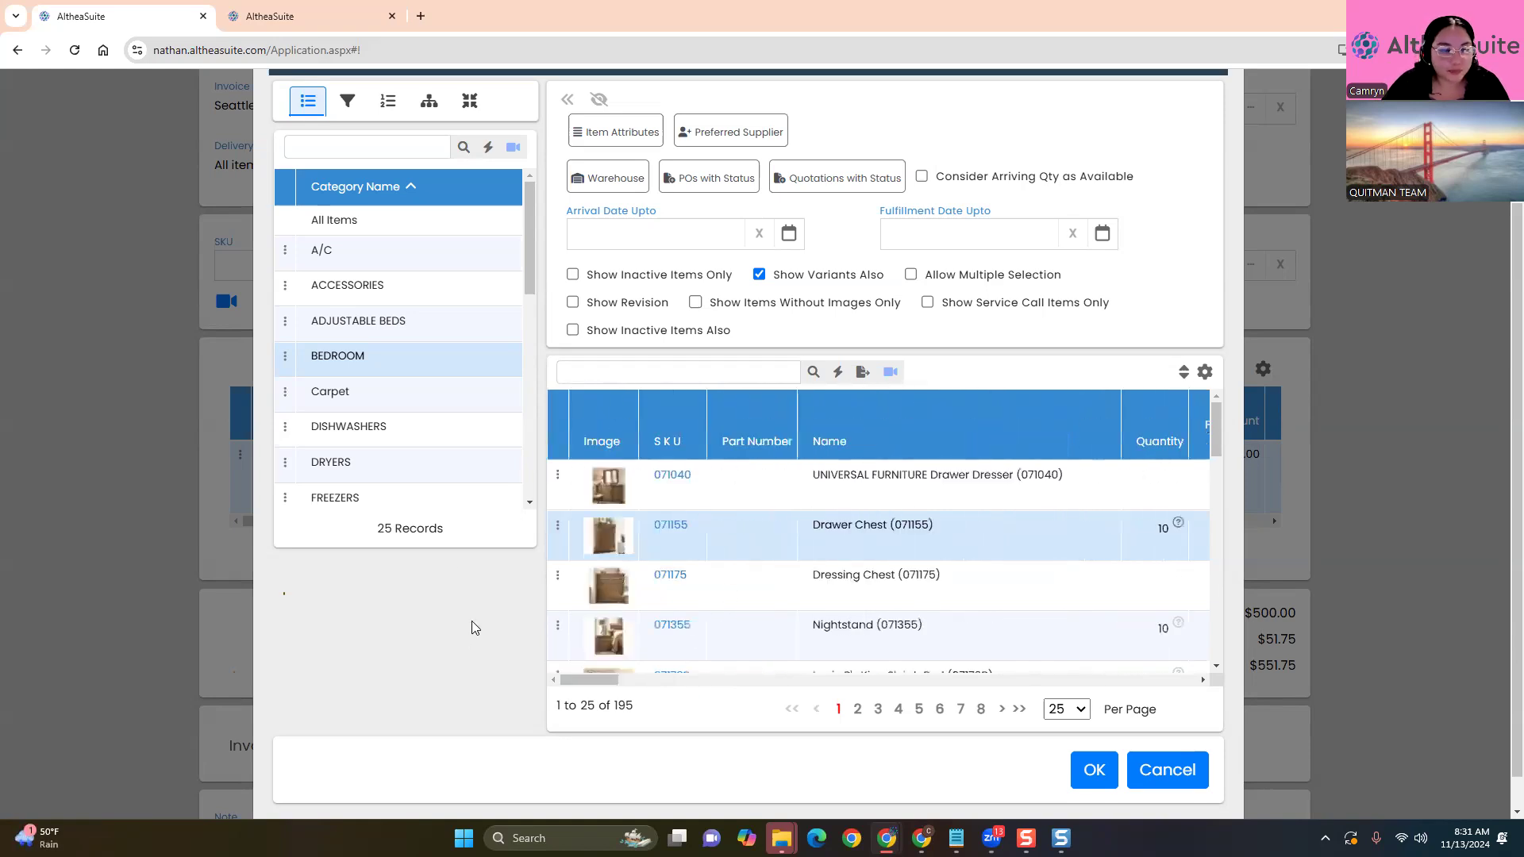
{"action": "left_click", "coordinate": [397, 427]}
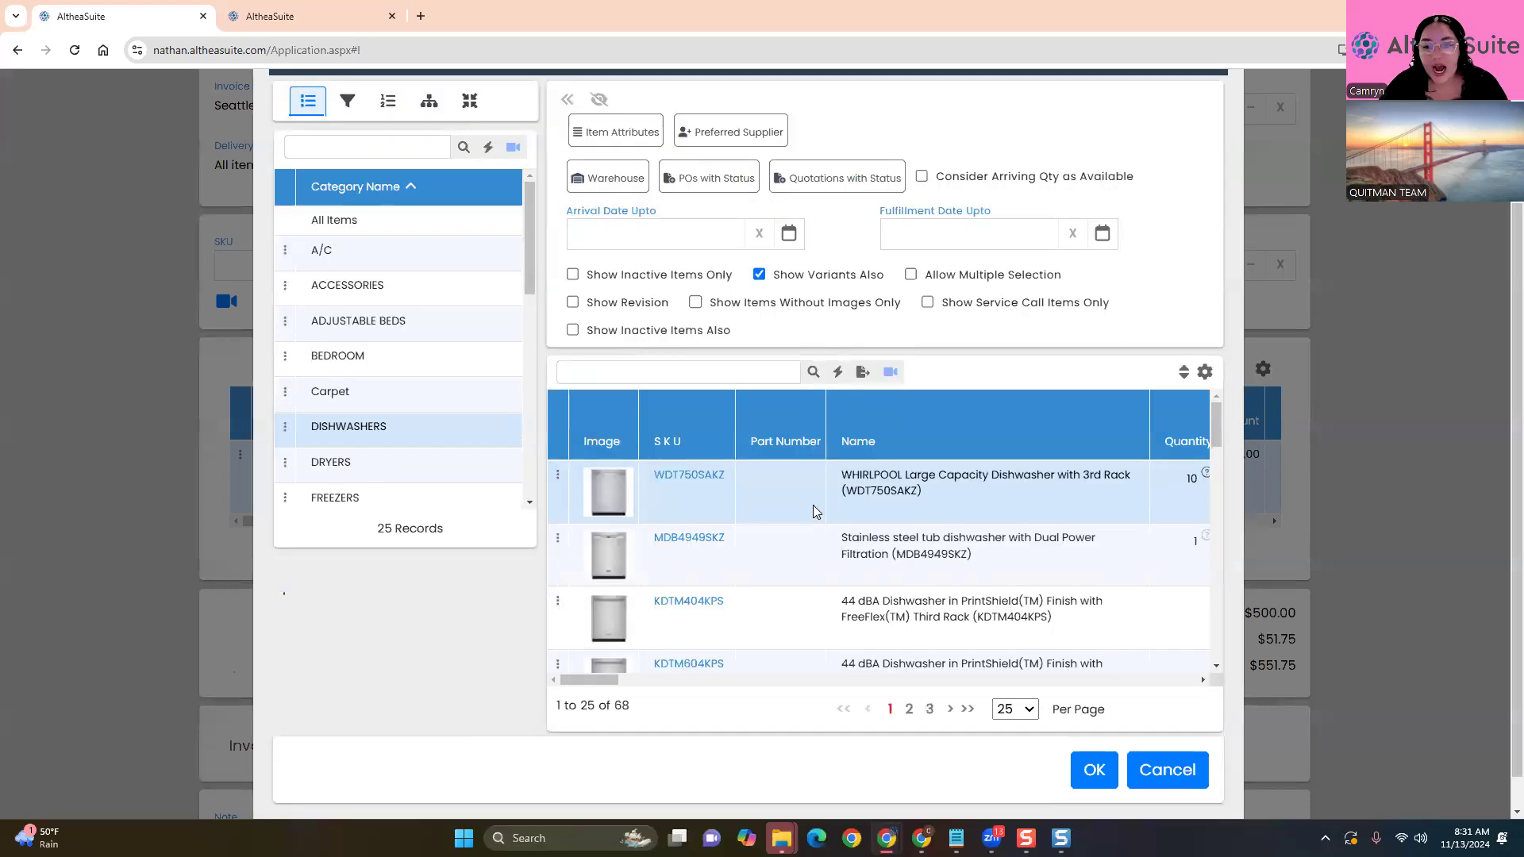
{"action": "double_click", "coordinate": [711, 485]}
{"action": "key", "text": "ctrl+c"}
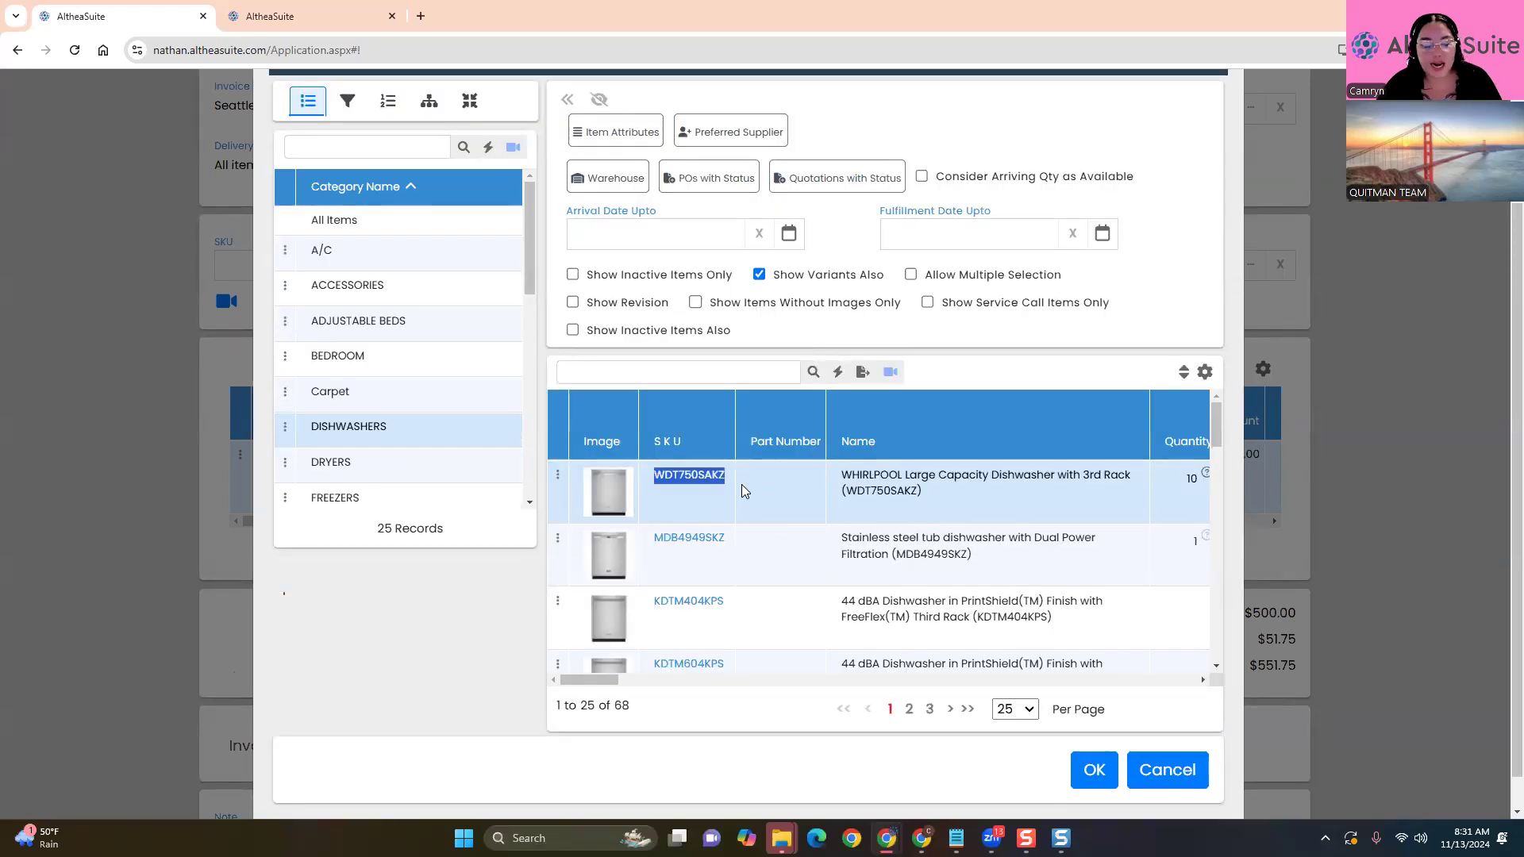
{"action": "left_click", "coordinate": [420, 741]}
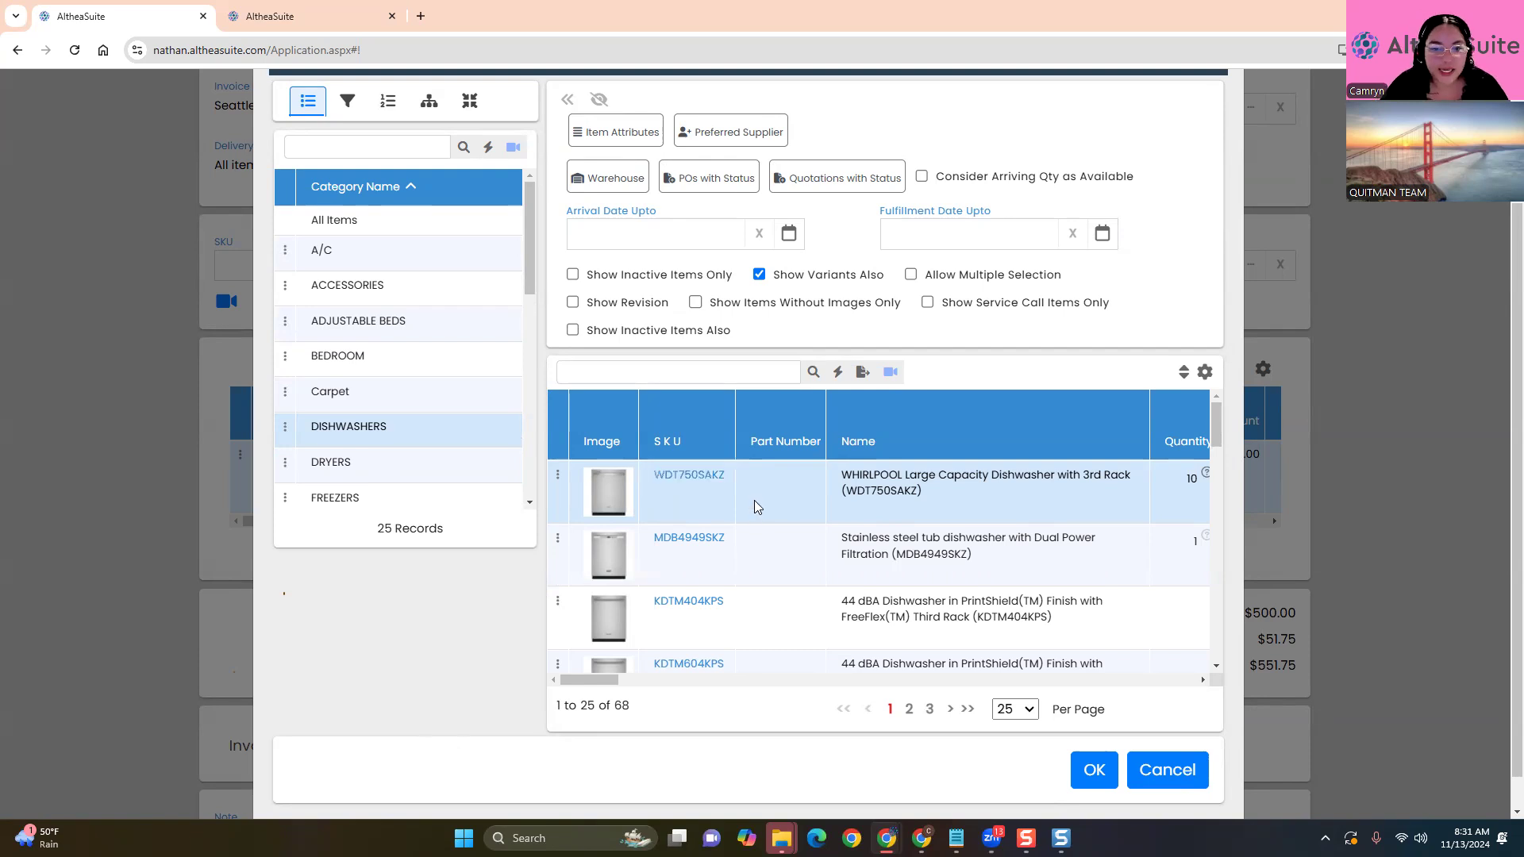
{"action": "left_click", "coordinate": [1094, 770]}
{"action": "mouse_move", "coordinate": [887, 838]}
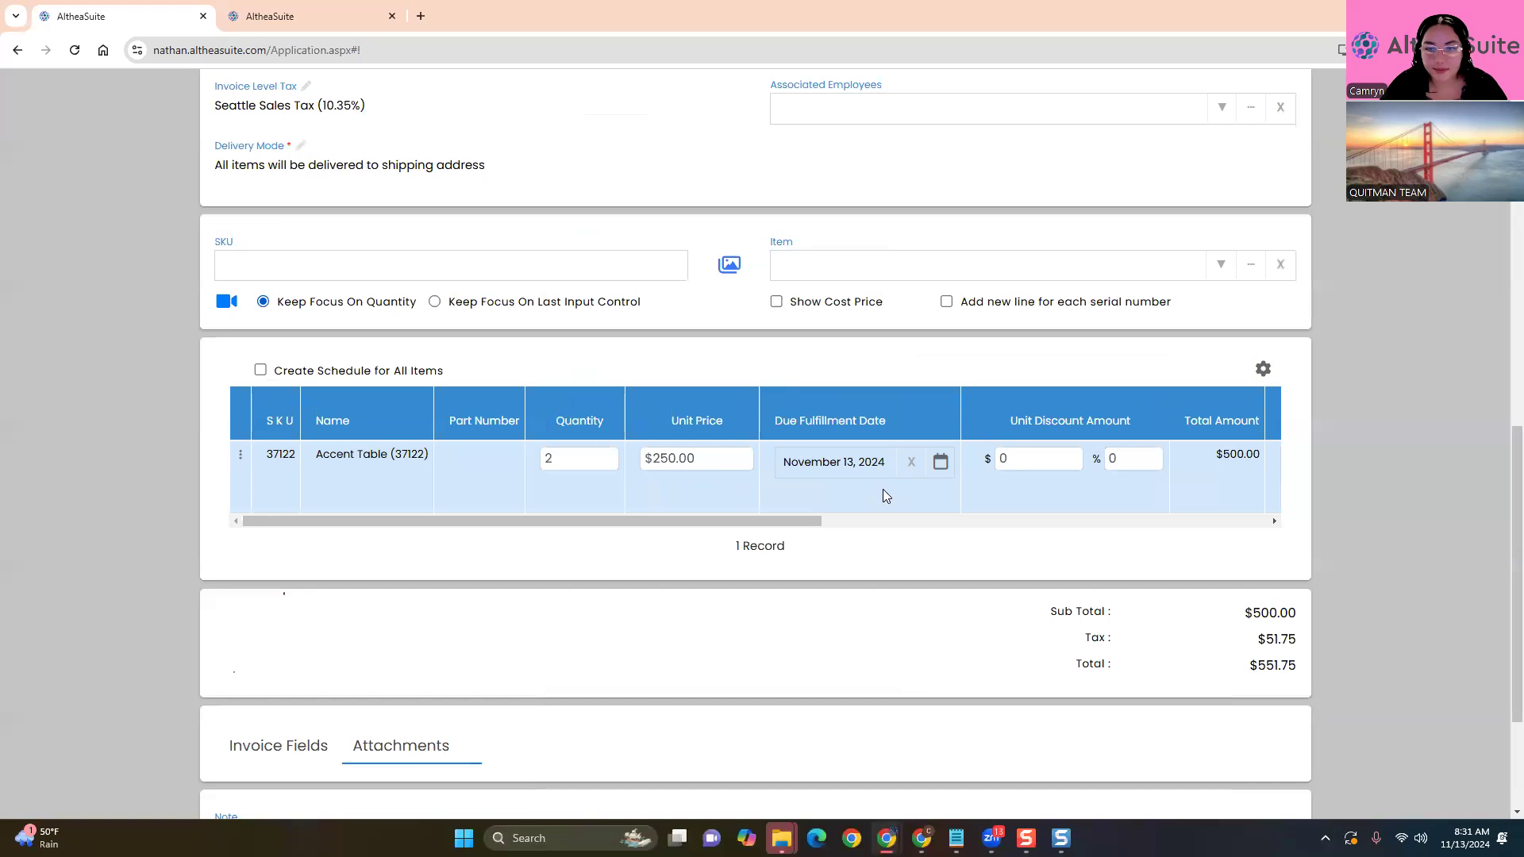
Add WHIRLPOOL dishwasher WDT750SAKZ ($666.99) with its 3-year warranty ($121.99), totaling $1,422.39
{"action": "left_click", "coordinate": [985, 262]}
{"action": "key", "text": "ctrl+v"}
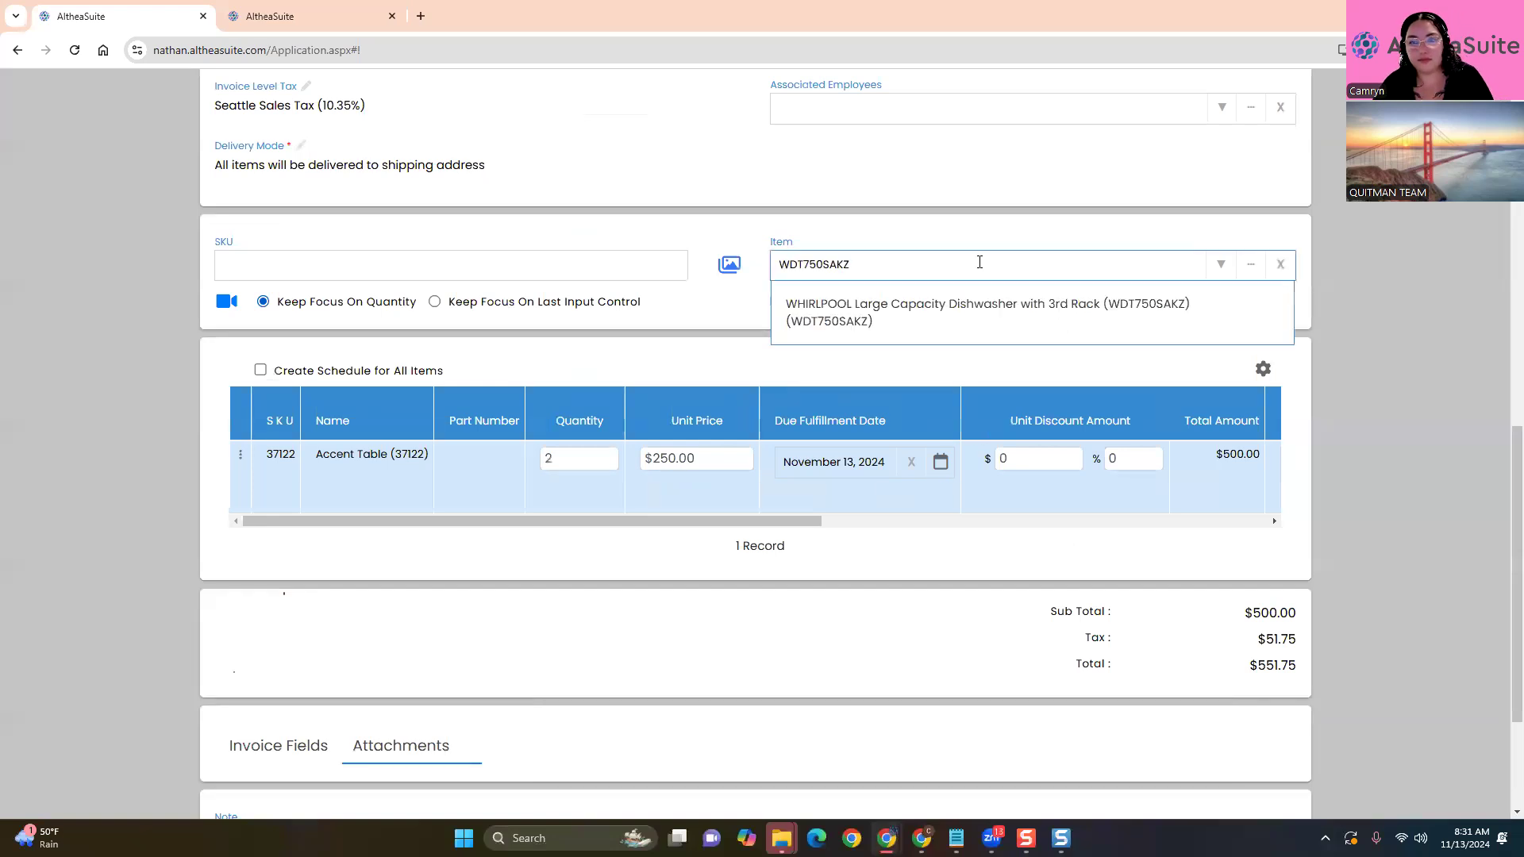
{"action": "left_click", "coordinate": [936, 313]}
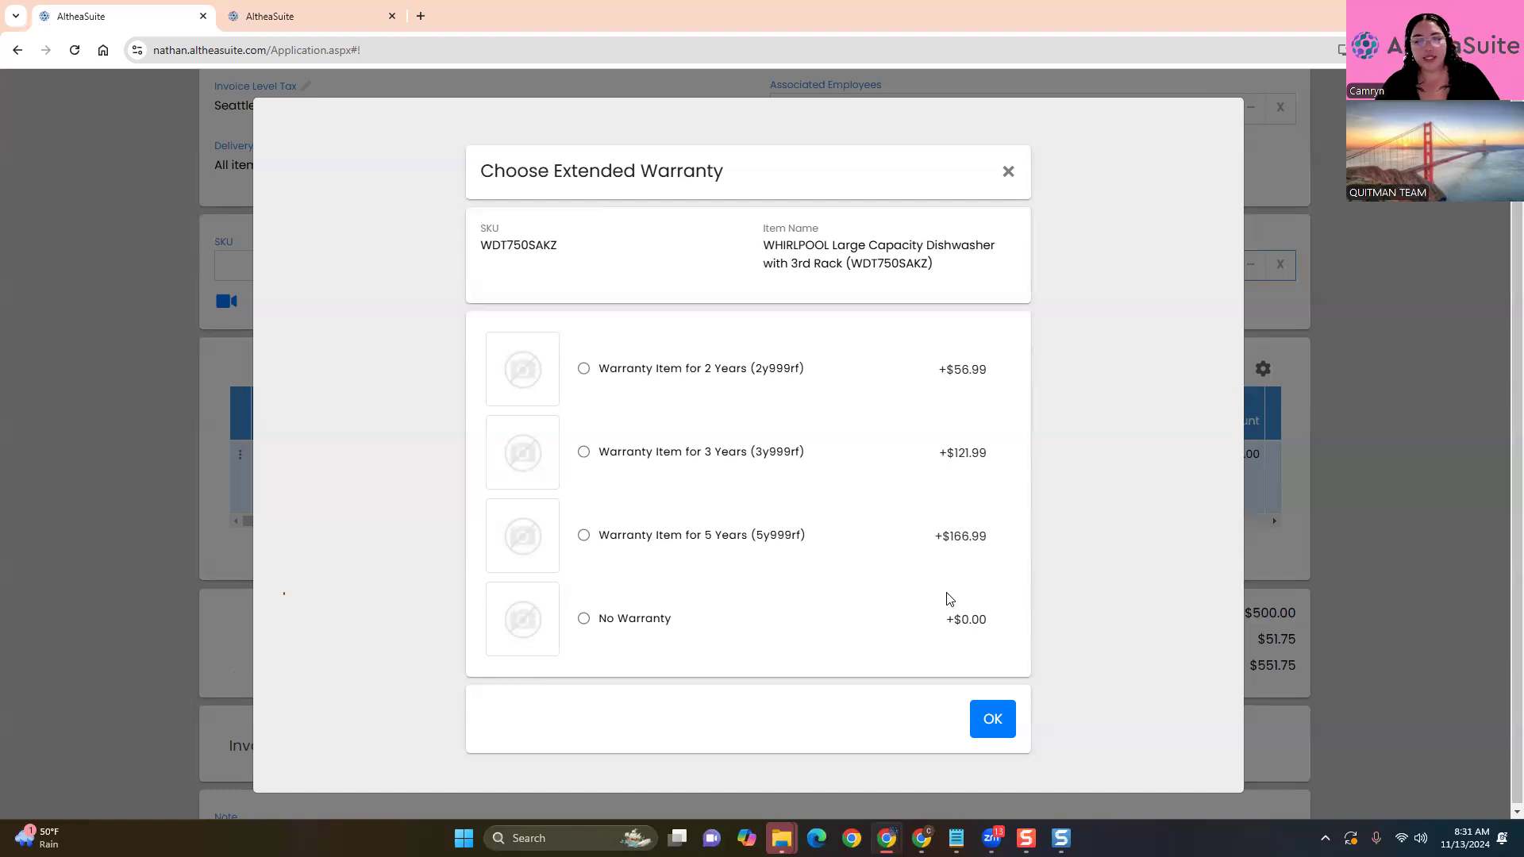
{"action": "left_click", "coordinate": [687, 451]}
{"action": "left_click", "coordinate": [993, 721]}
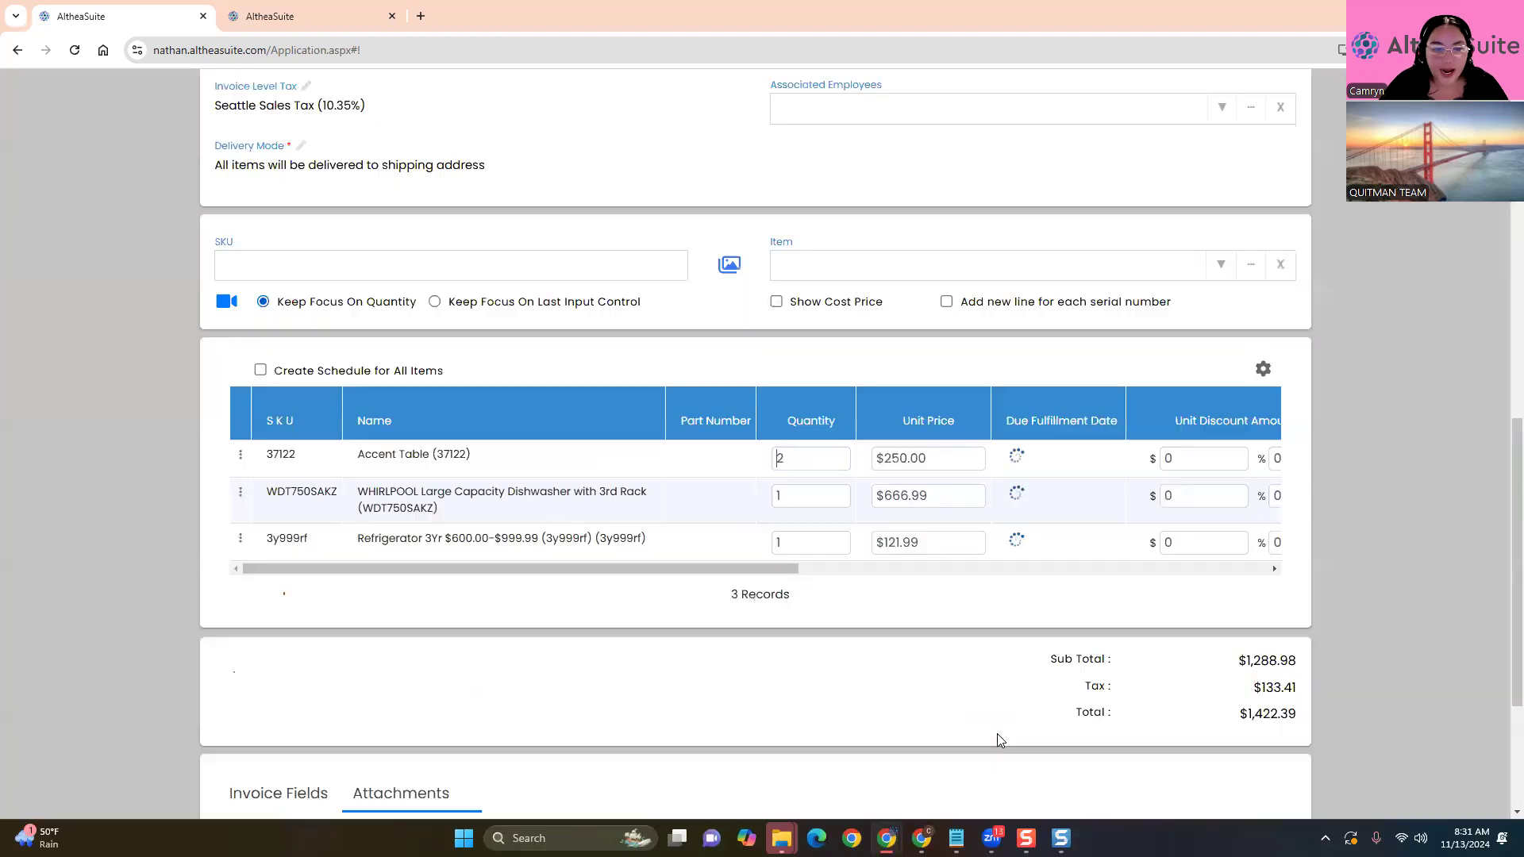
{"action": "left_click_drag", "start_coordinate": [355, 494], "coordinate": [654, 516]}
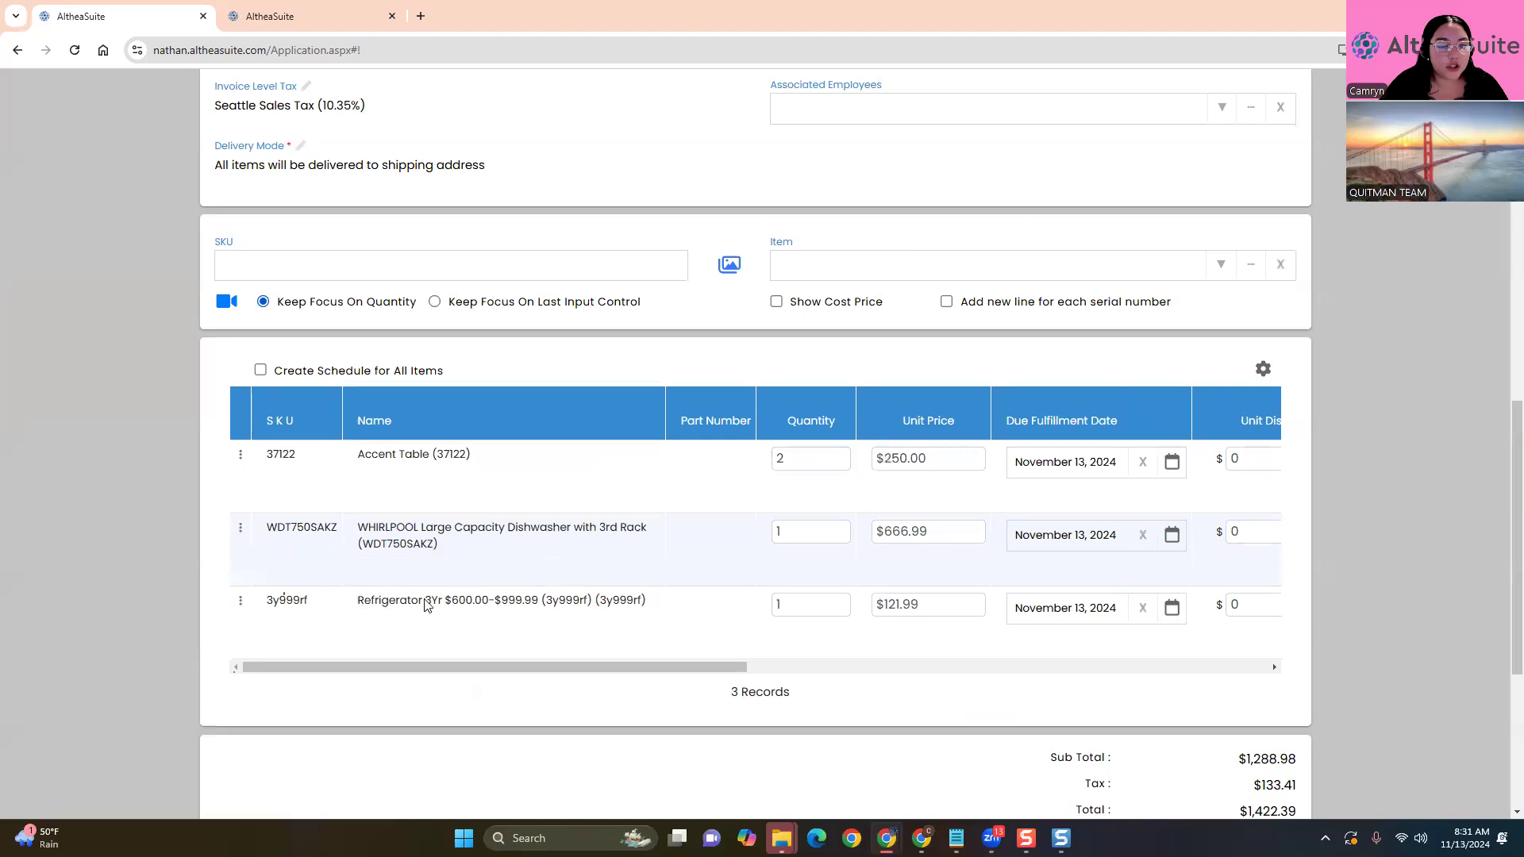
{"action": "left_click_drag", "start_coordinate": [358, 601], "coordinate": [670, 602]}
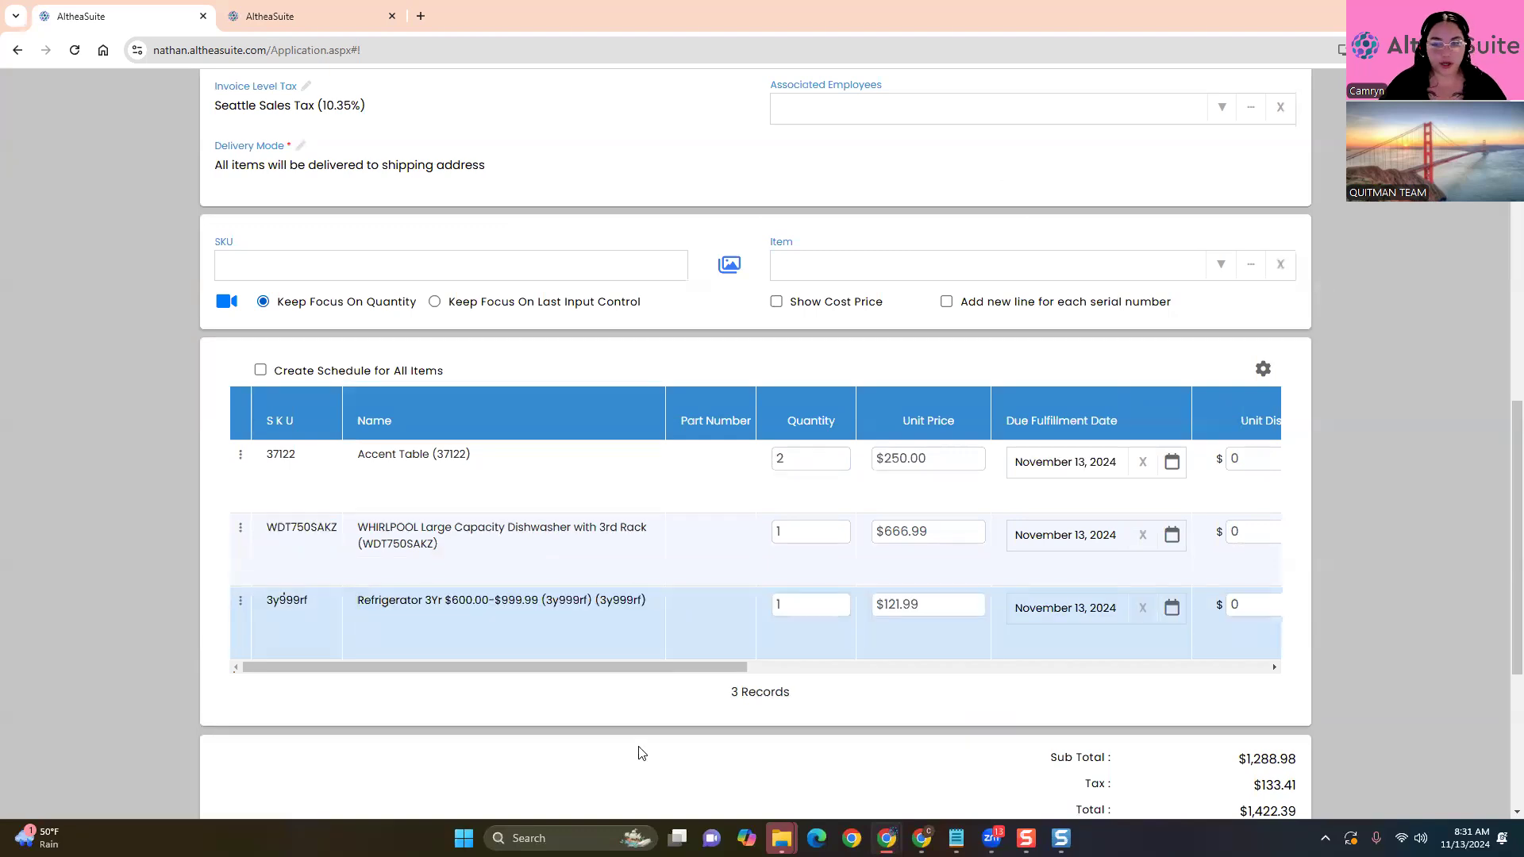
{"action": "scroll", "coordinate": [640, 755], "scroll_direction": "down", "scroll_amount": 2}
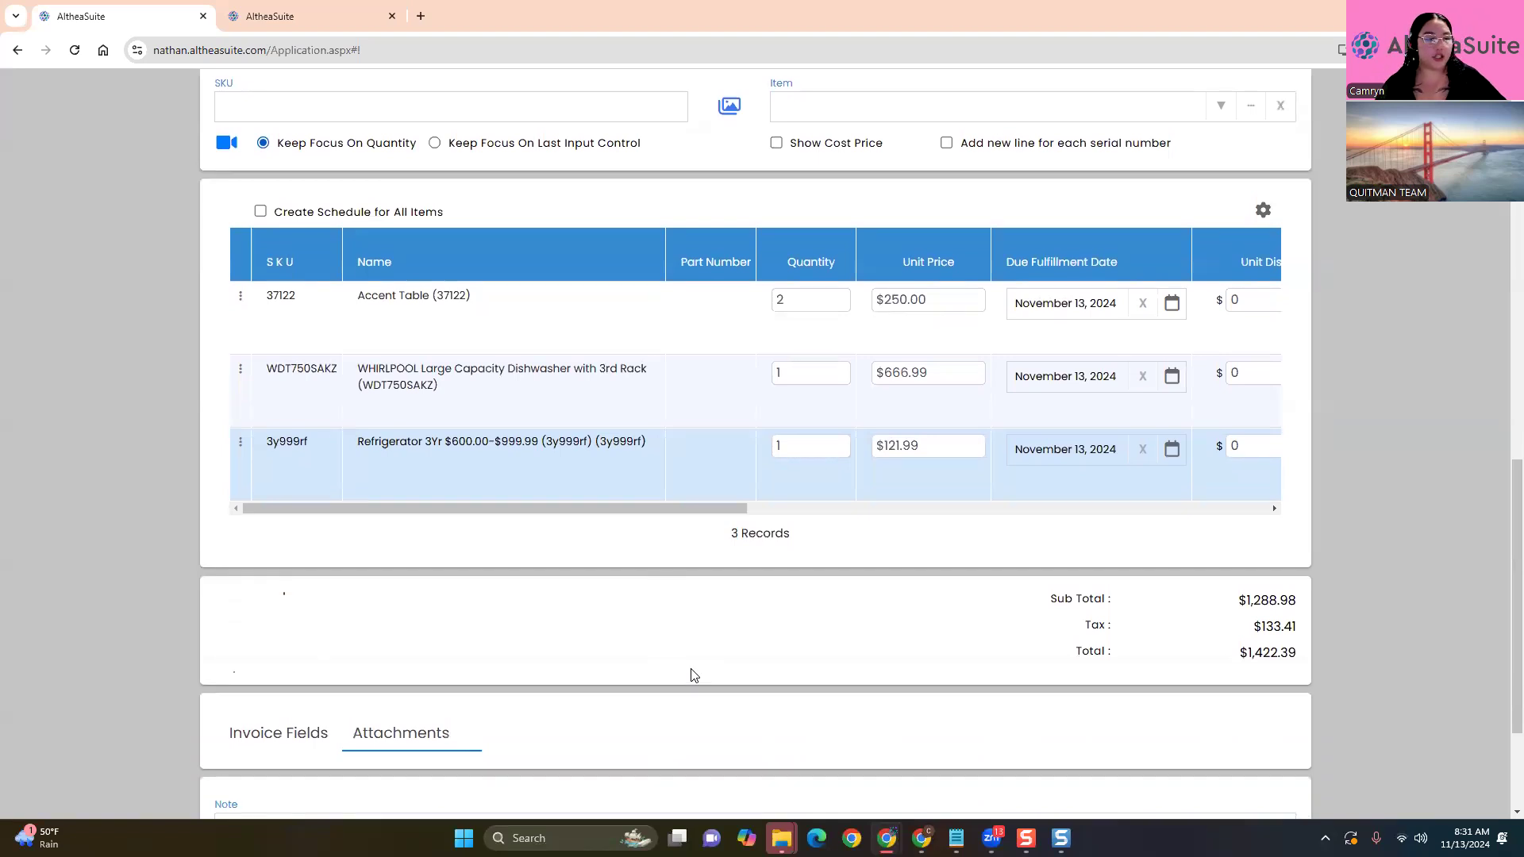
{"action": "left_click_drag", "start_coordinate": [567, 506], "coordinate": [381, 484]}
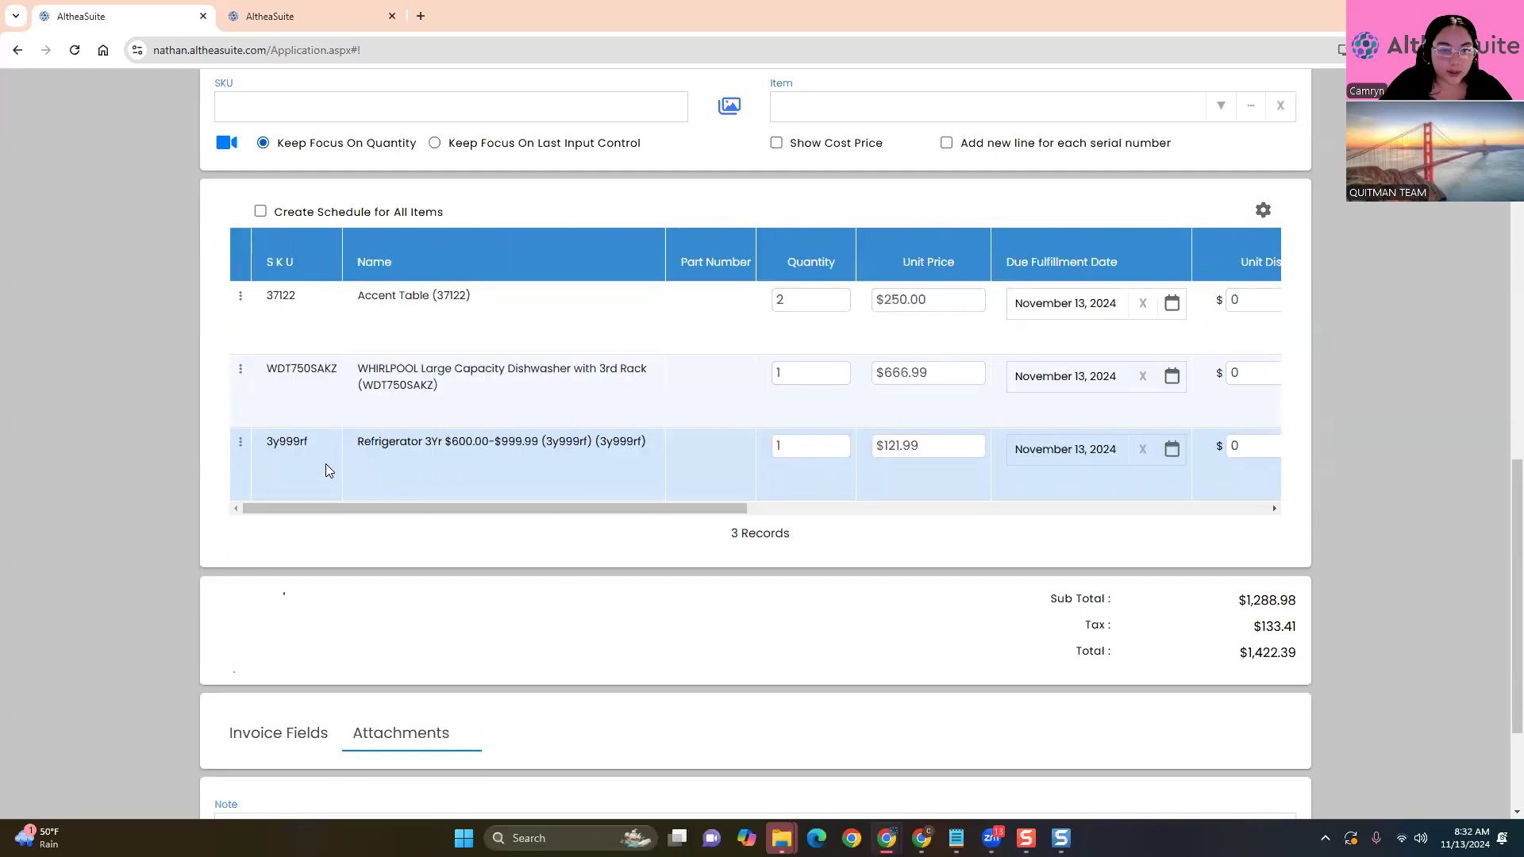
{"action": "left_click", "coordinate": [241, 370]}
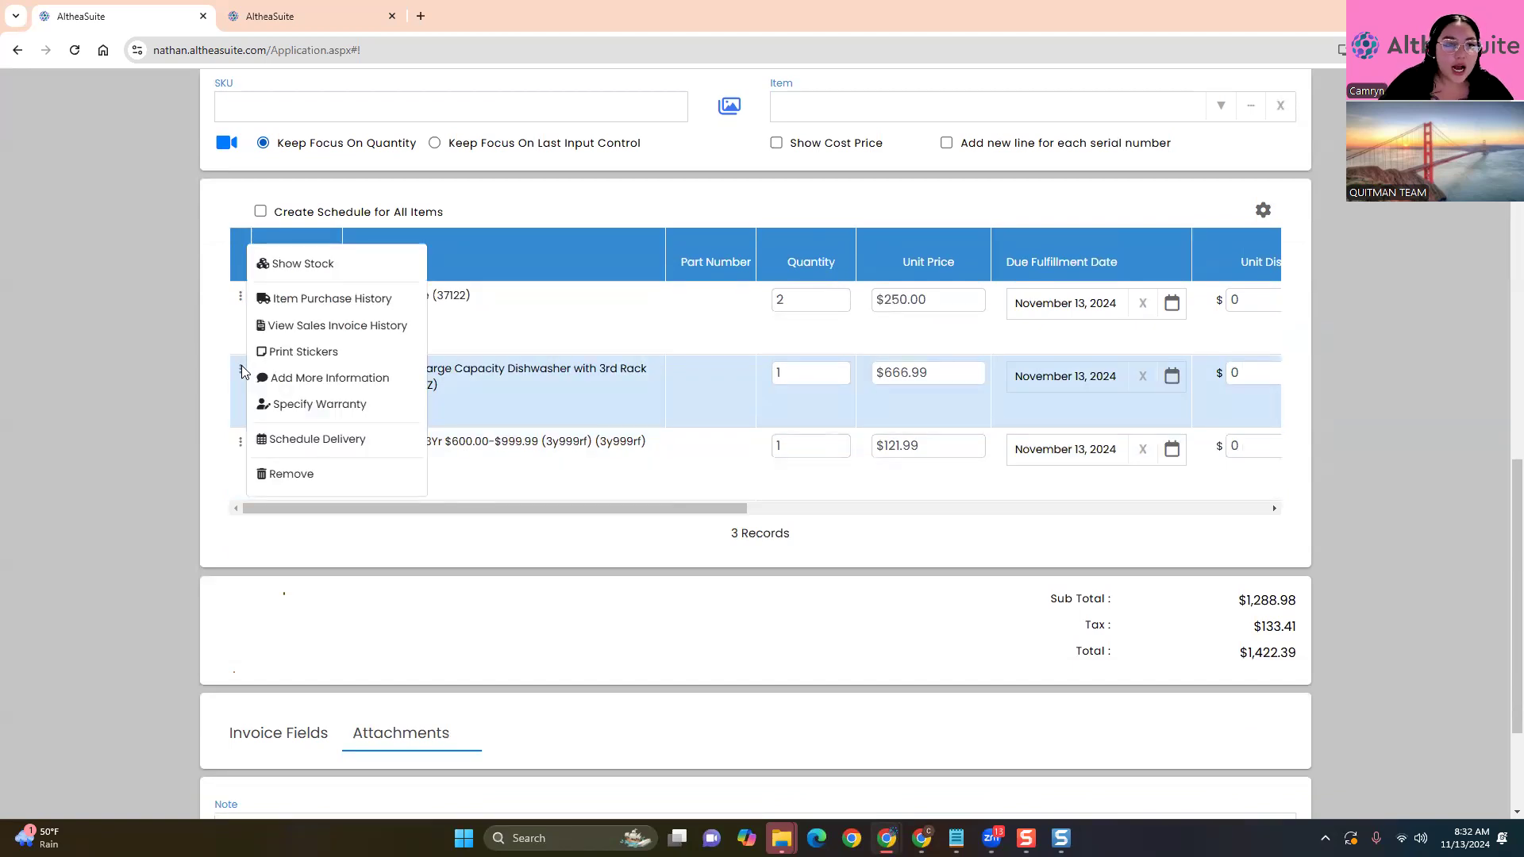
{"action": "left_click", "coordinate": [192, 520]}
{"action": "left_click", "coordinate": [240, 370]}
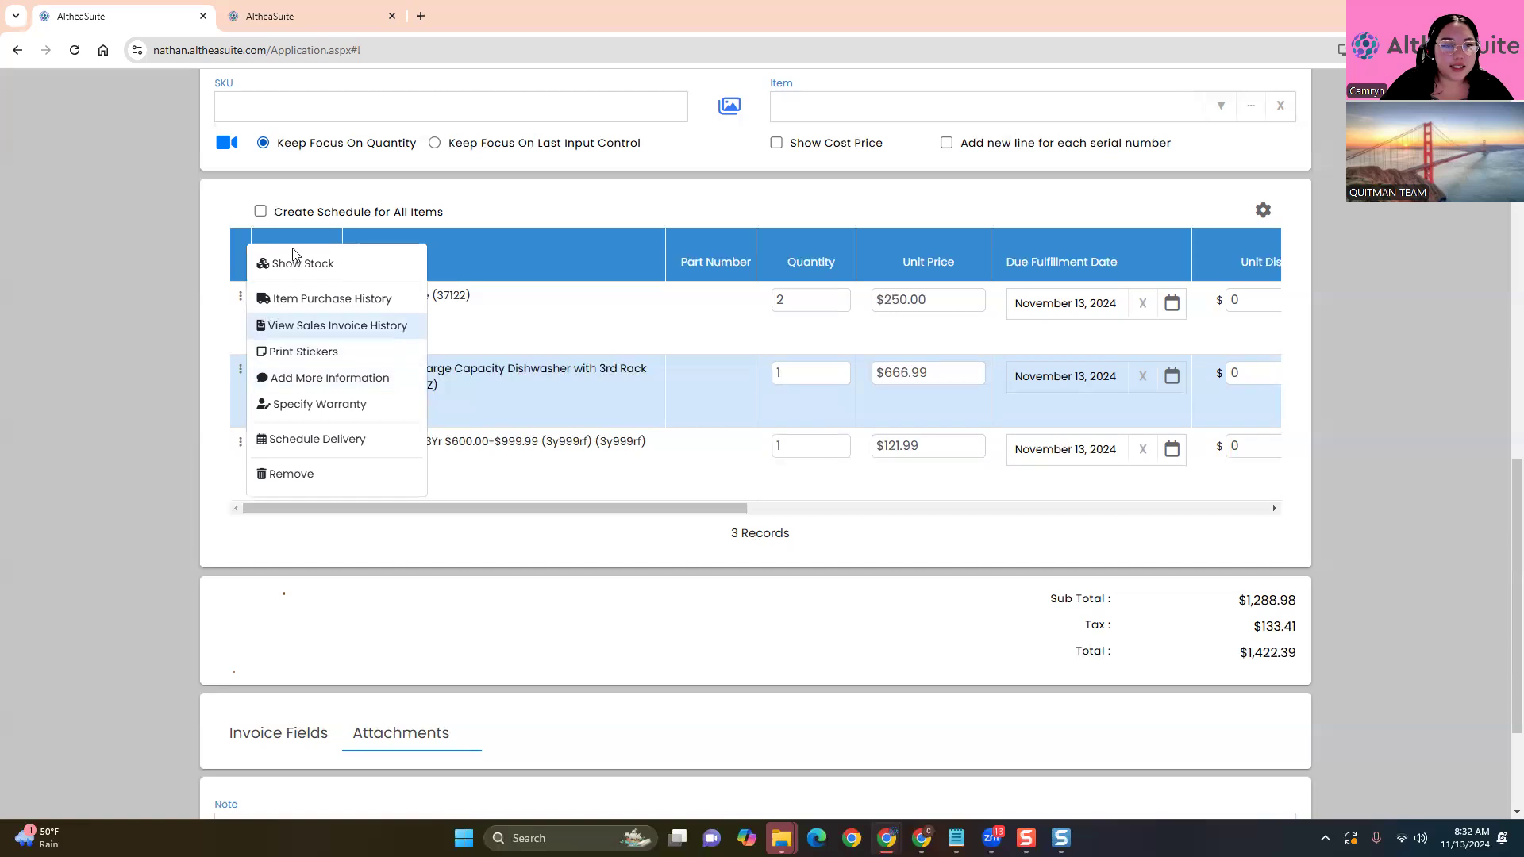
{"action": "left_click", "coordinate": [418, 608]}
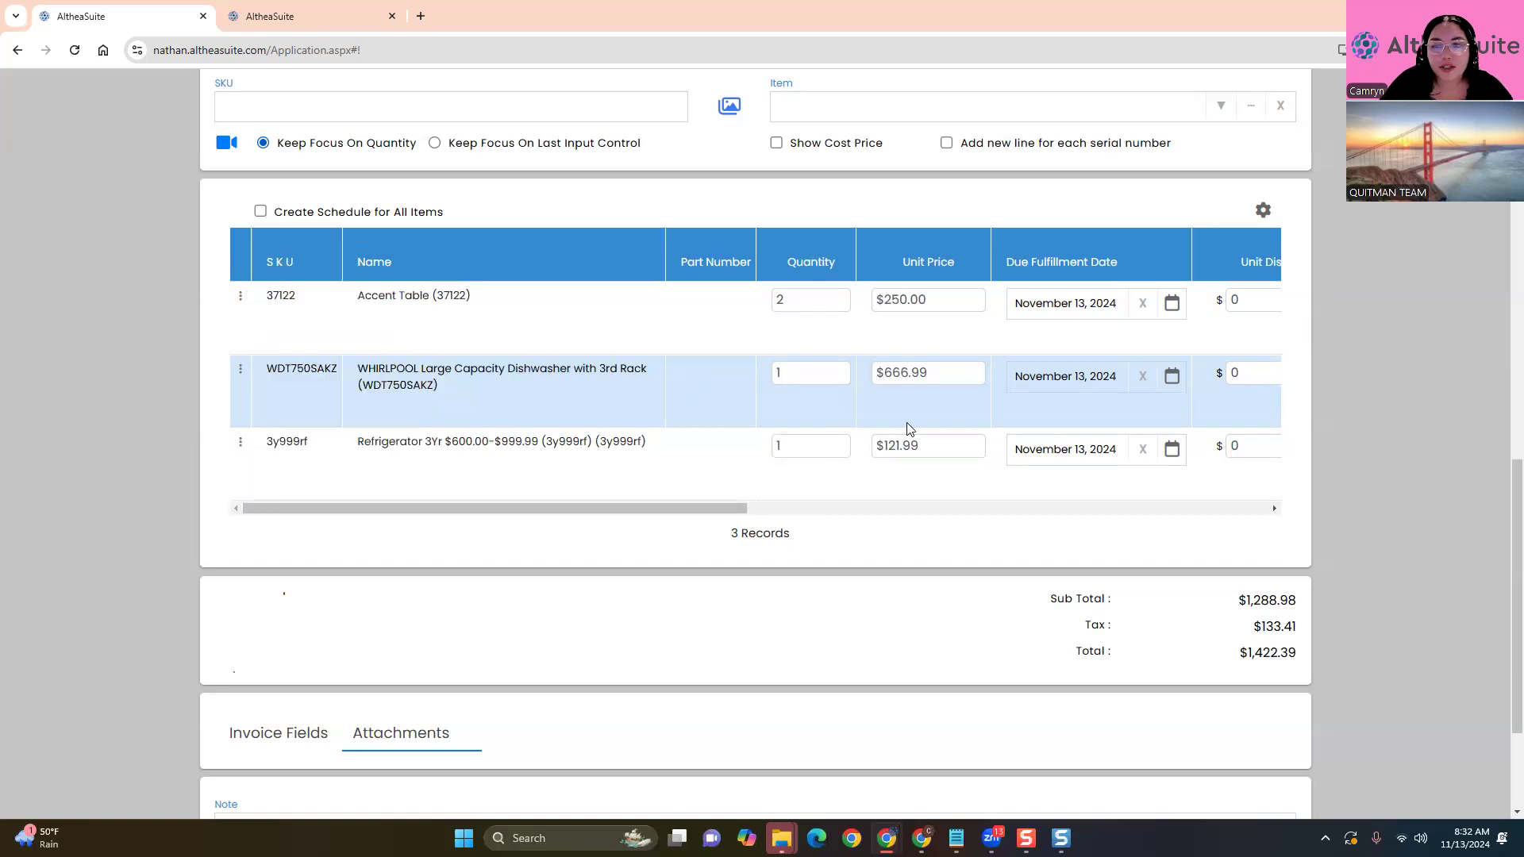
{"action": "left_click_drag", "start_coordinate": [679, 508], "coordinate": [476, 544]}
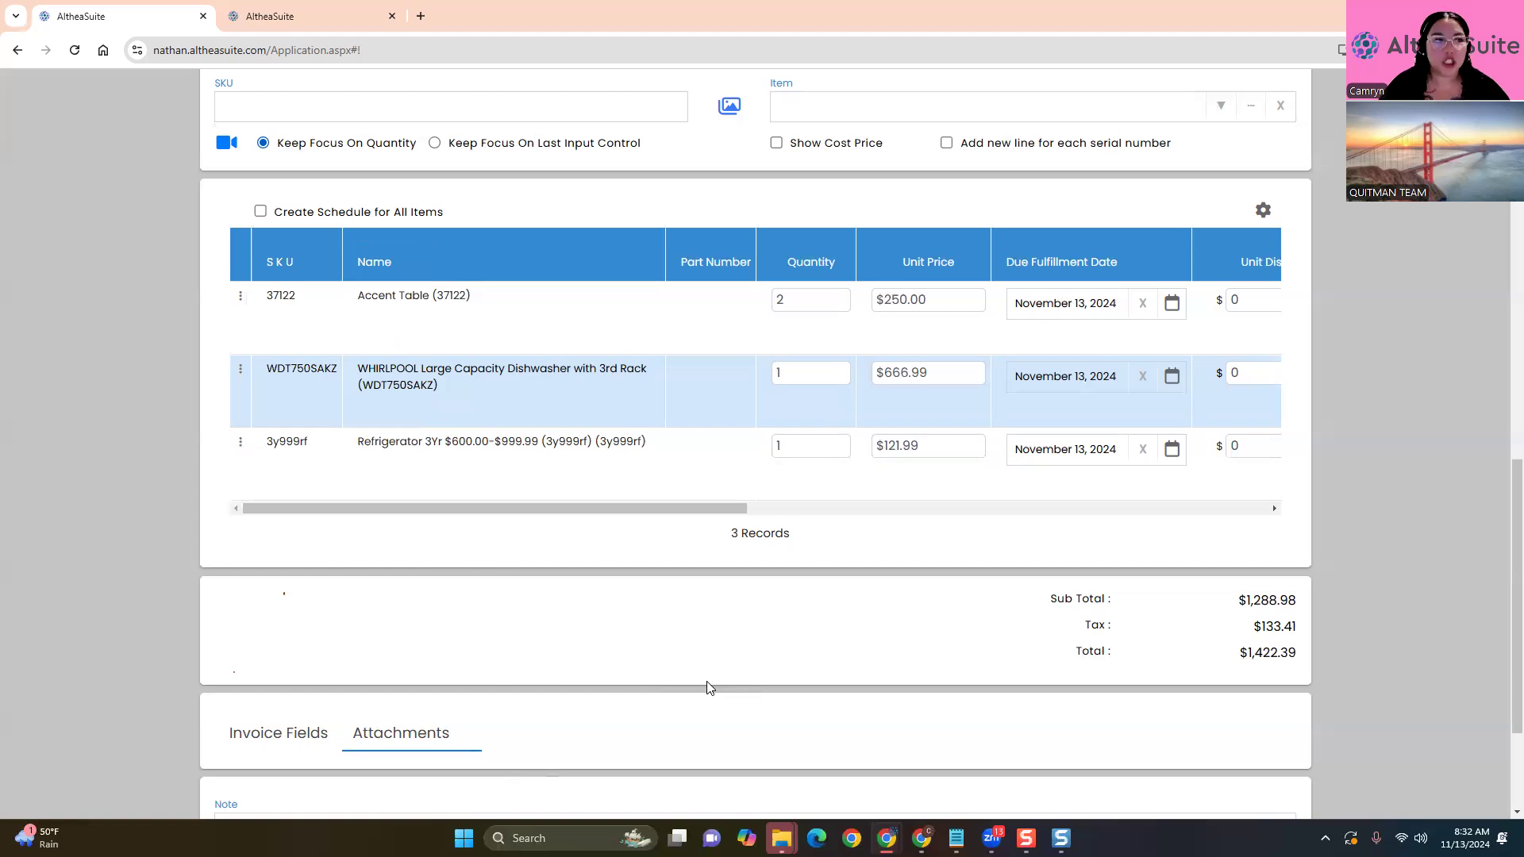
Set the WHIRLPOOL dishwasher quantity to 3, bringing the total to $2,894.43
{"action": "double_click", "coordinate": [797, 376]}
{"action": "type", "text": "3"}
{"action": "left_click", "coordinate": [1038, 624]}
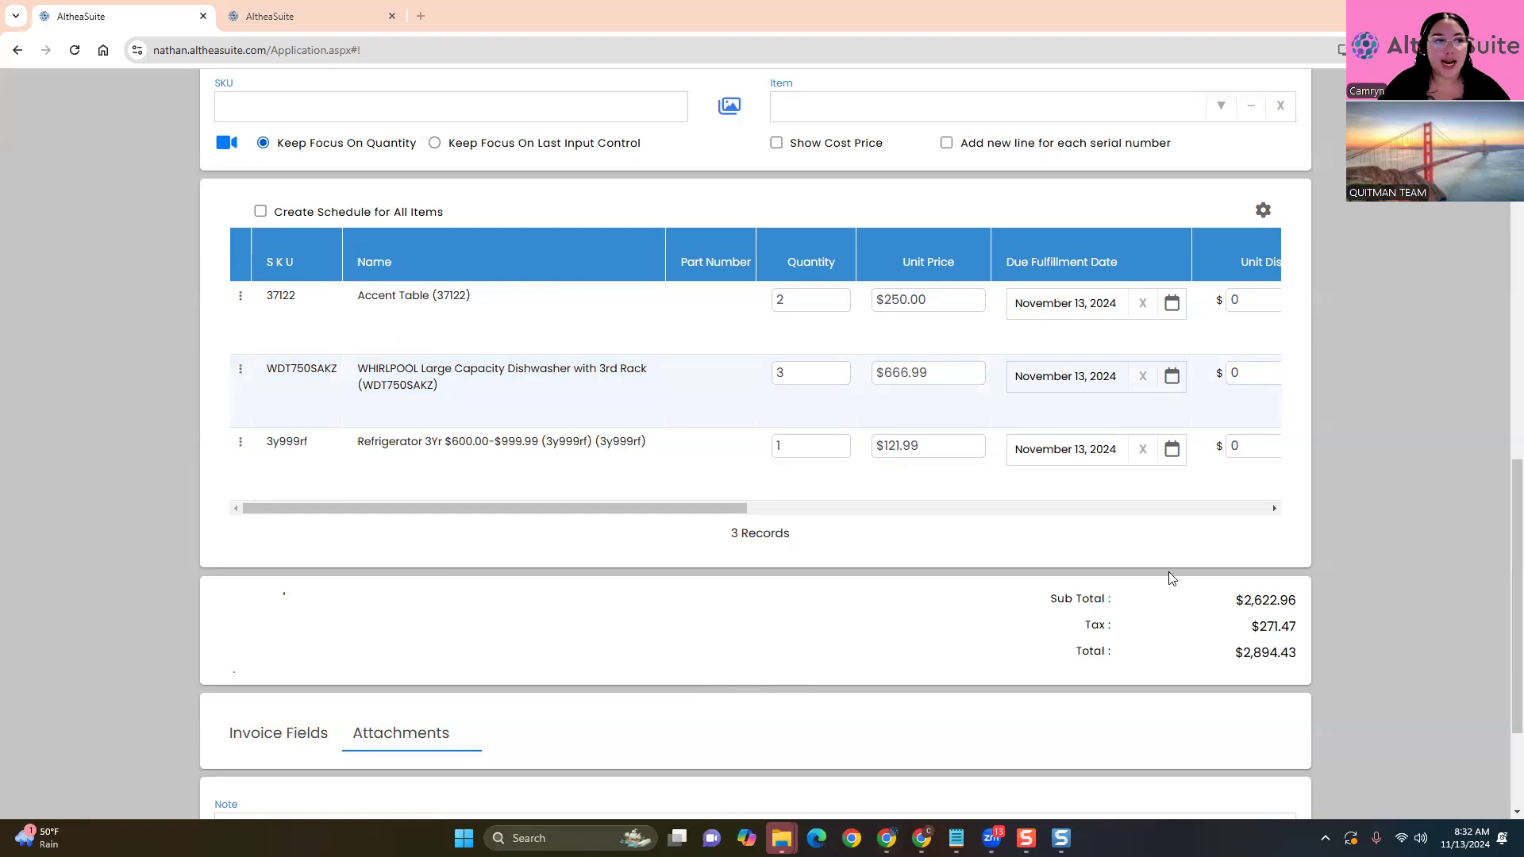
Try the 'Add new line for each serial number' option twice, dismissing the message each time
{"action": "left_click", "coordinate": [947, 143]}
{"action": "left_click", "coordinate": [562, 295]}
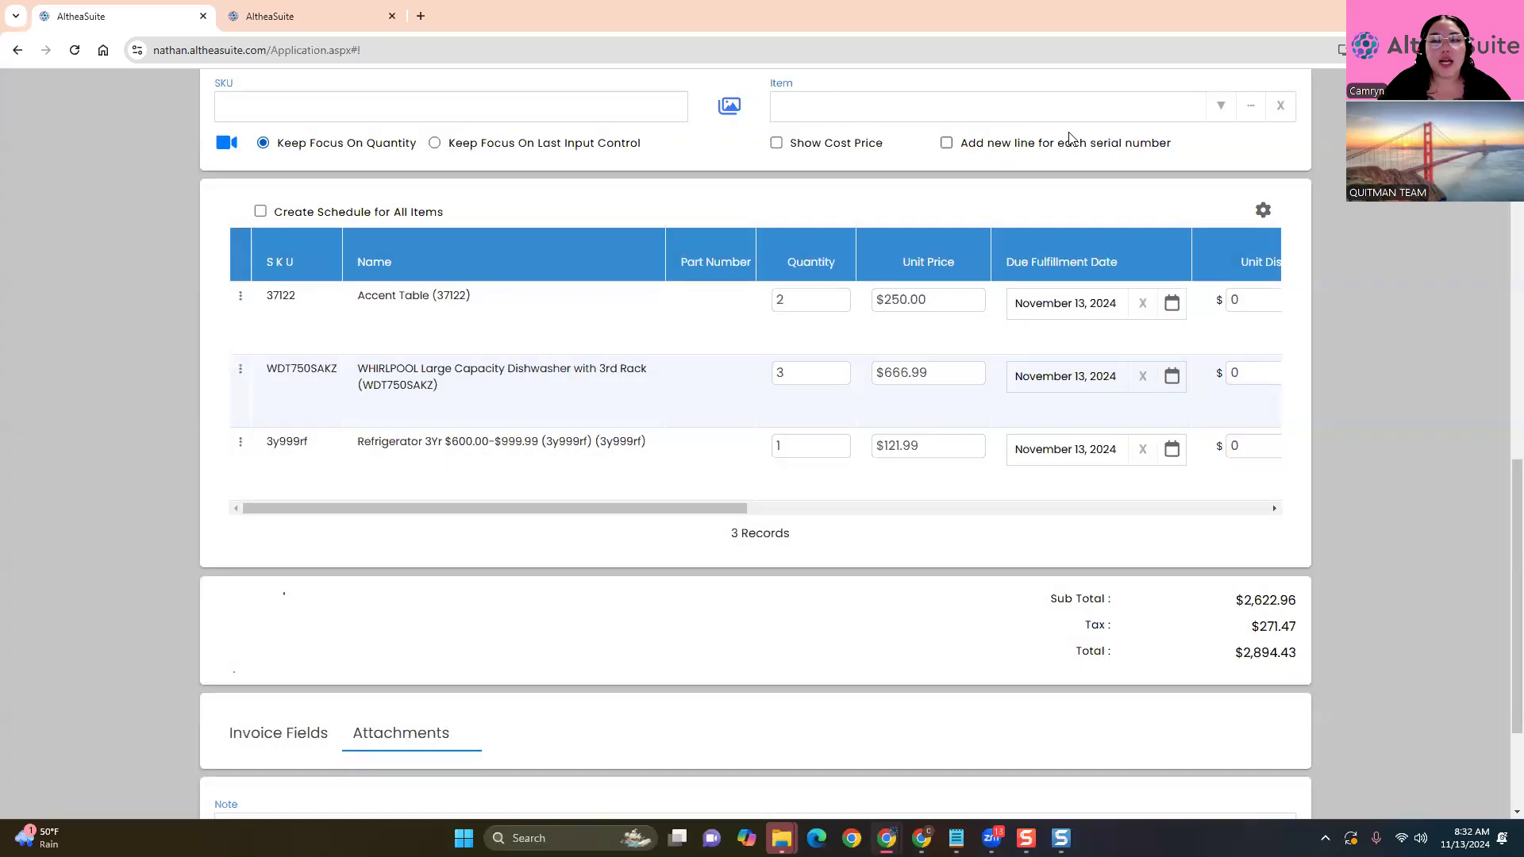
{"action": "left_click", "coordinate": [947, 144]}
{"action": "left_click", "coordinate": [556, 280]}
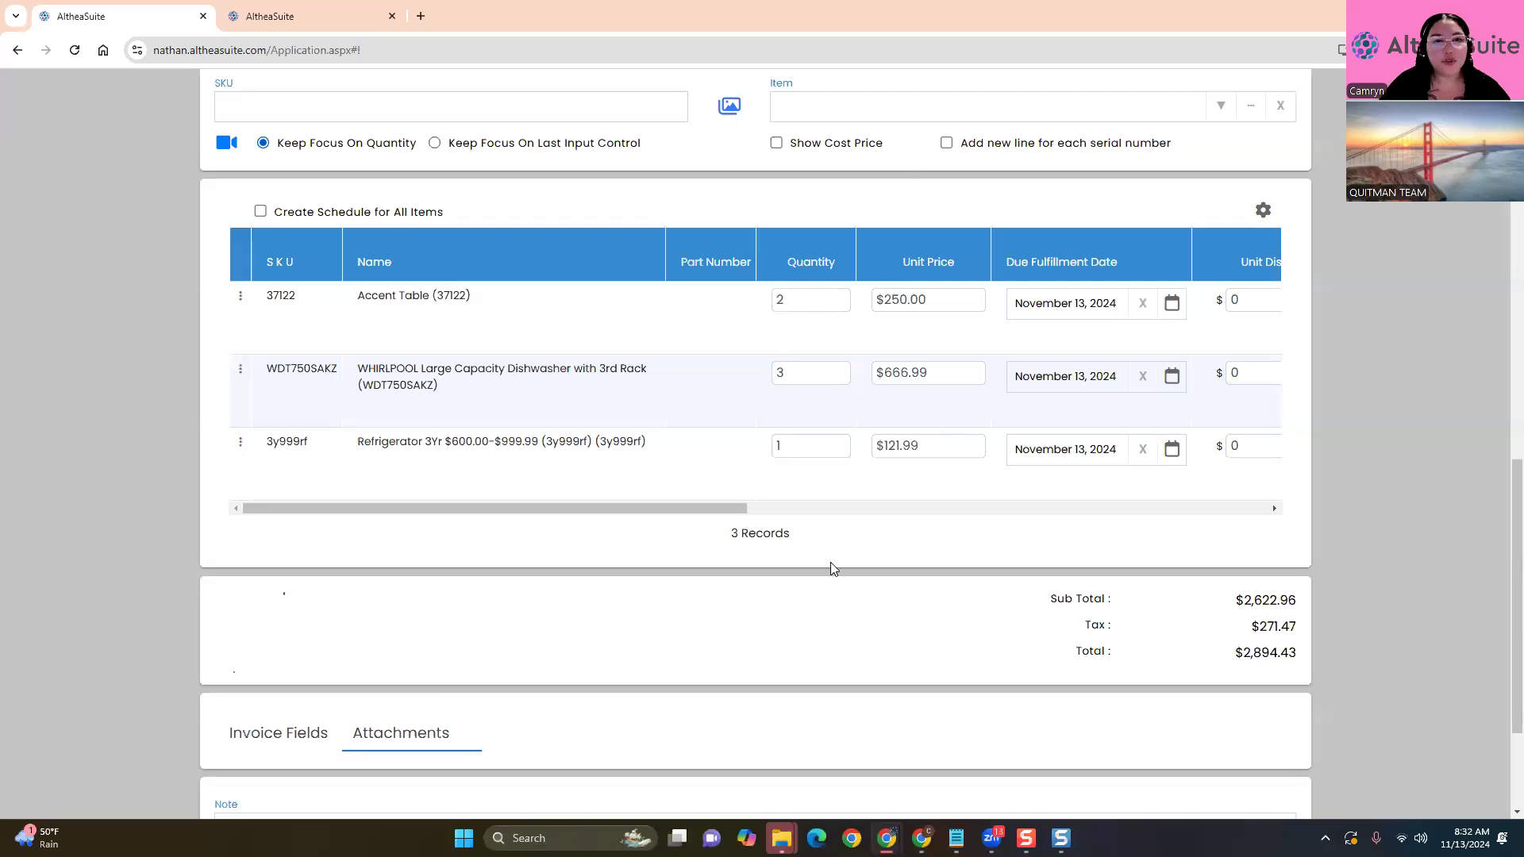
Toggle Show Cost Price on and off to review markup, margin and profit figures
{"action": "left_click", "coordinate": [777, 143]}
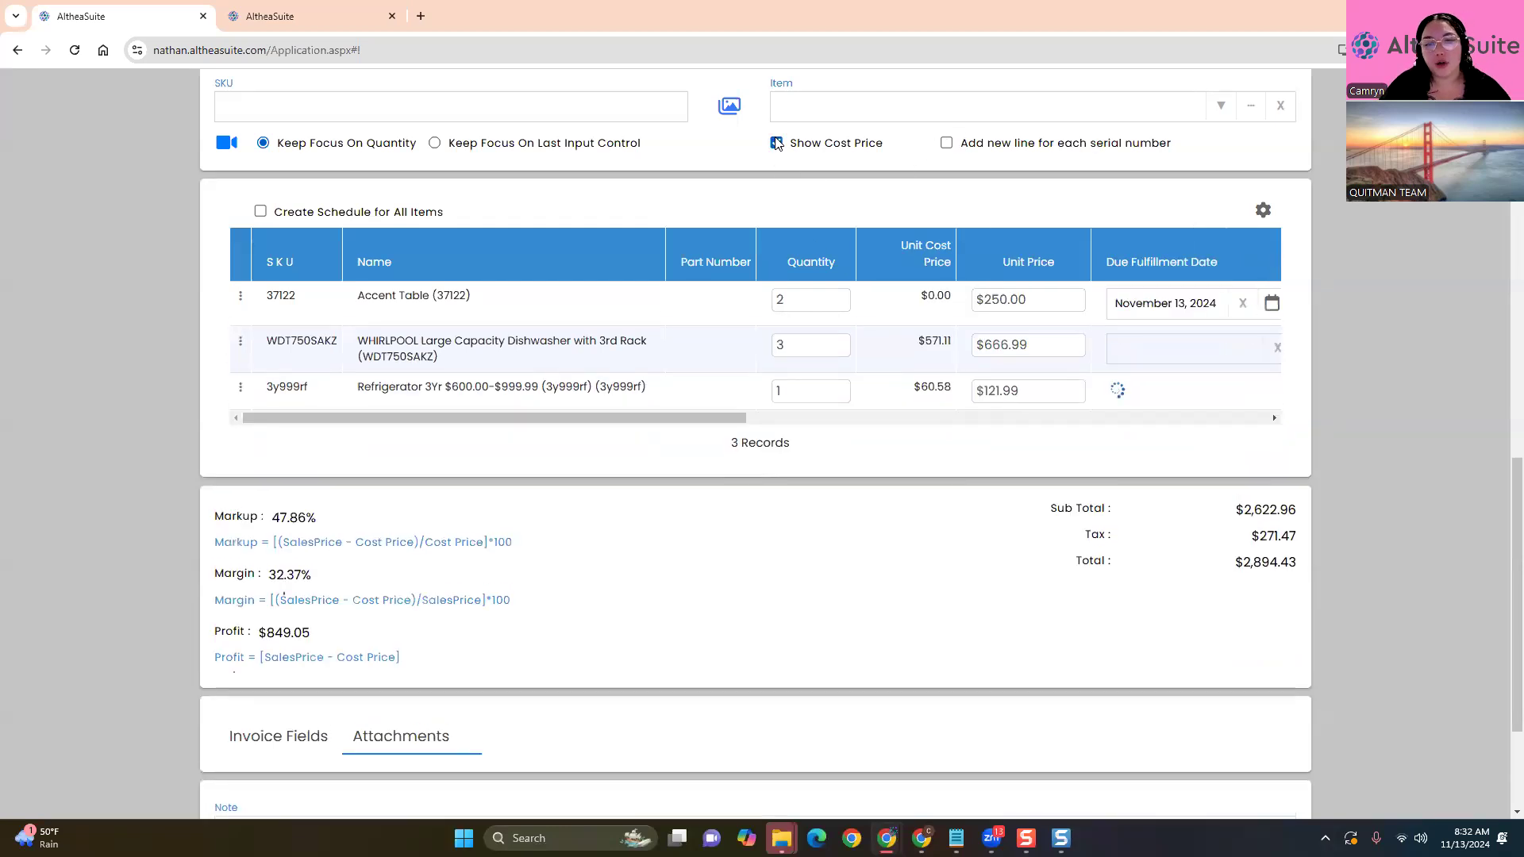
{"action": "scroll", "coordinate": [250, 457], "scroll_direction": "down", "scroll_amount": 2}
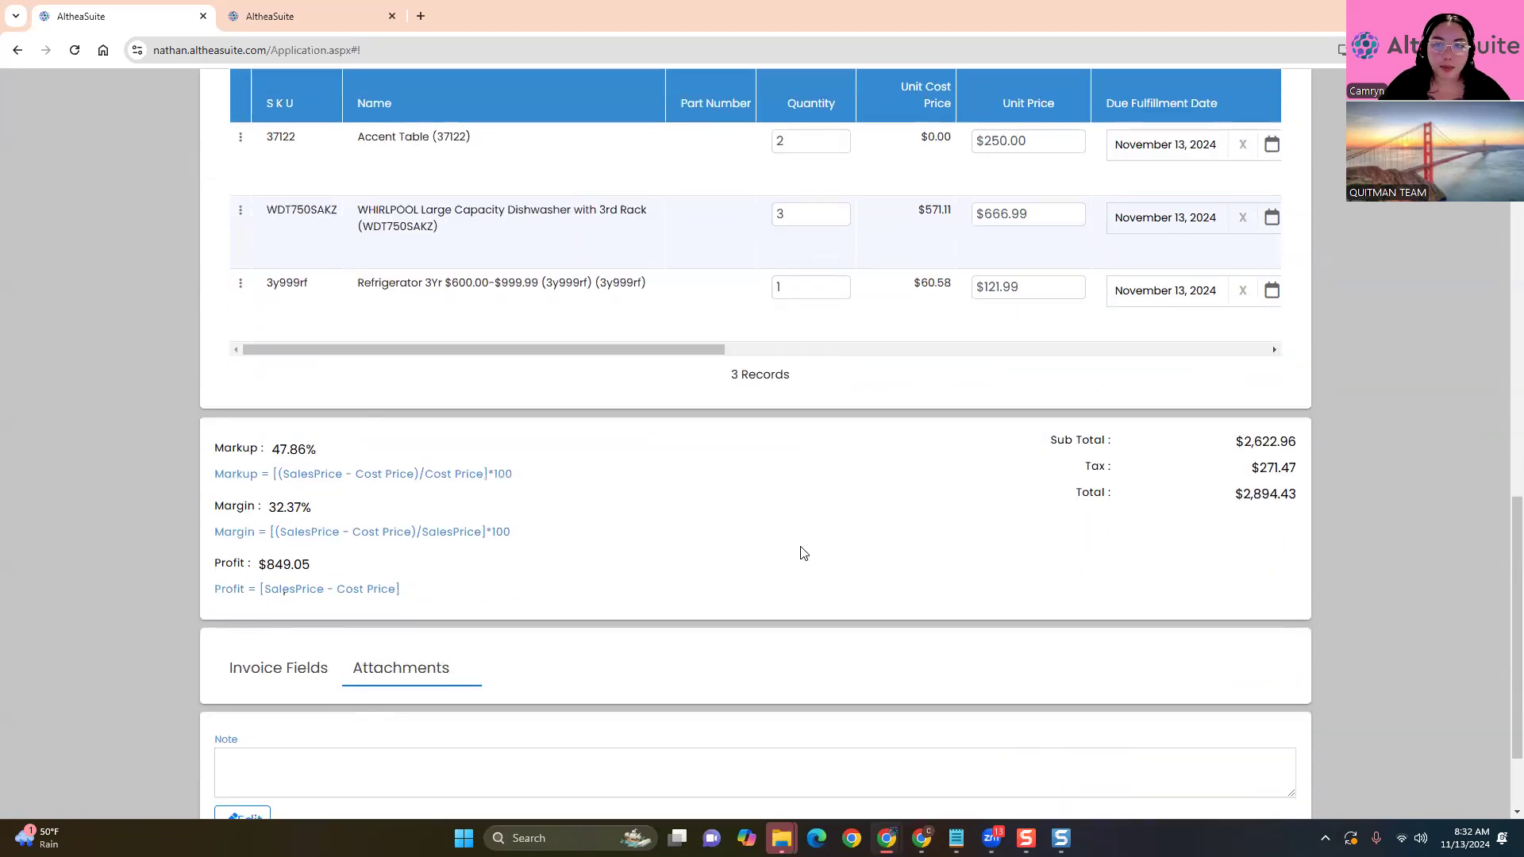
{"action": "scroll", "coordinate": [804, 554], "scroll_direction": "up", "scroll_amount": 2}
{"action": "left_click_drag", "start_coordinate": [670, 510], "coordinate": [473, 516]}
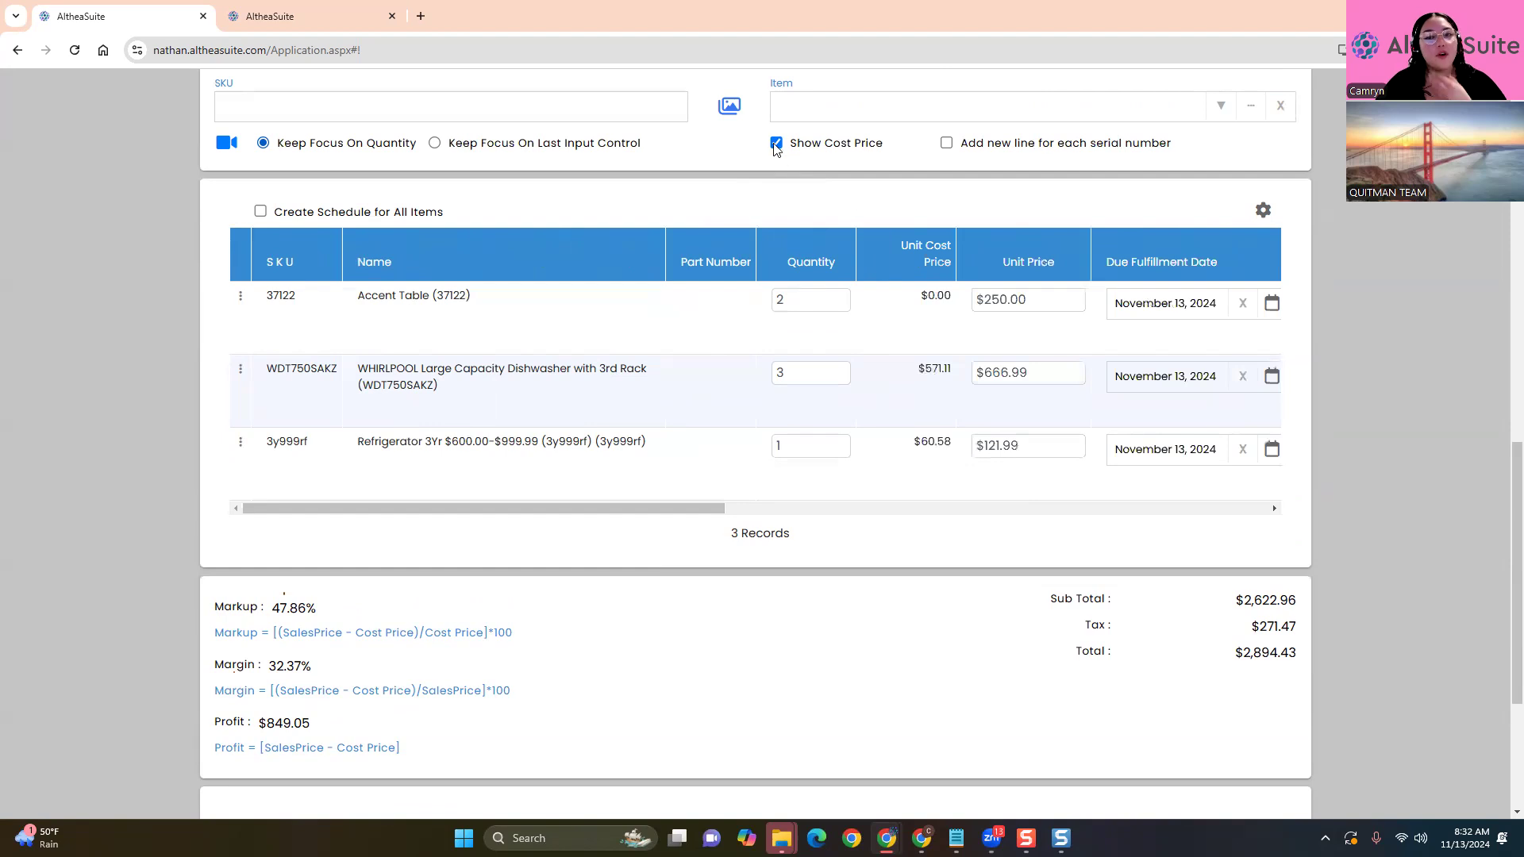
{"action": "left_click", "coordinate": [776, 143]}
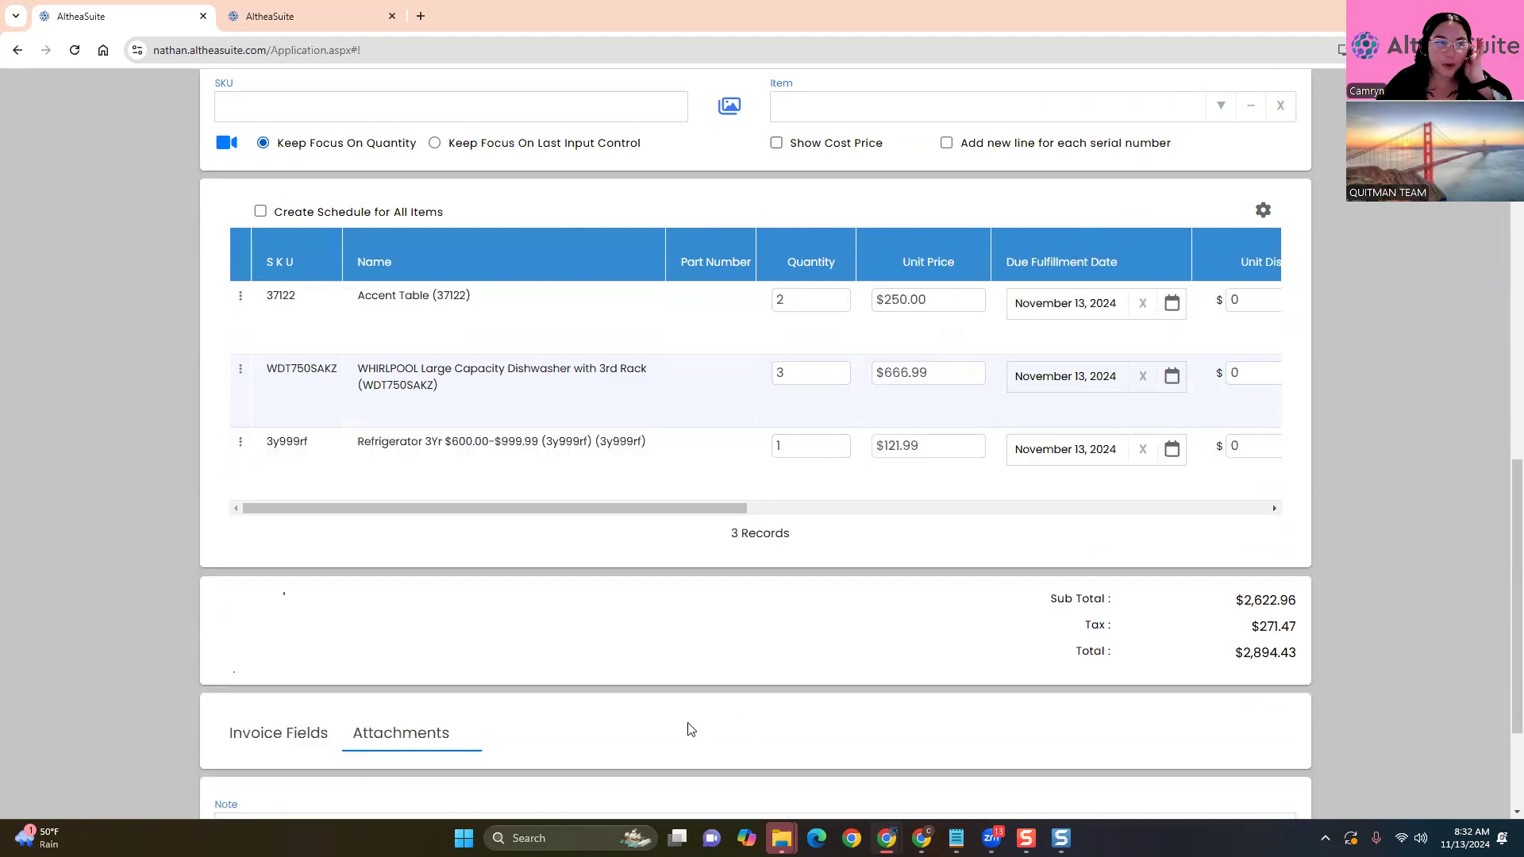
{"action": "left_click", "coordinate": [775, 146]}
{"action": "left_click", "coordinate": [775, 144]}
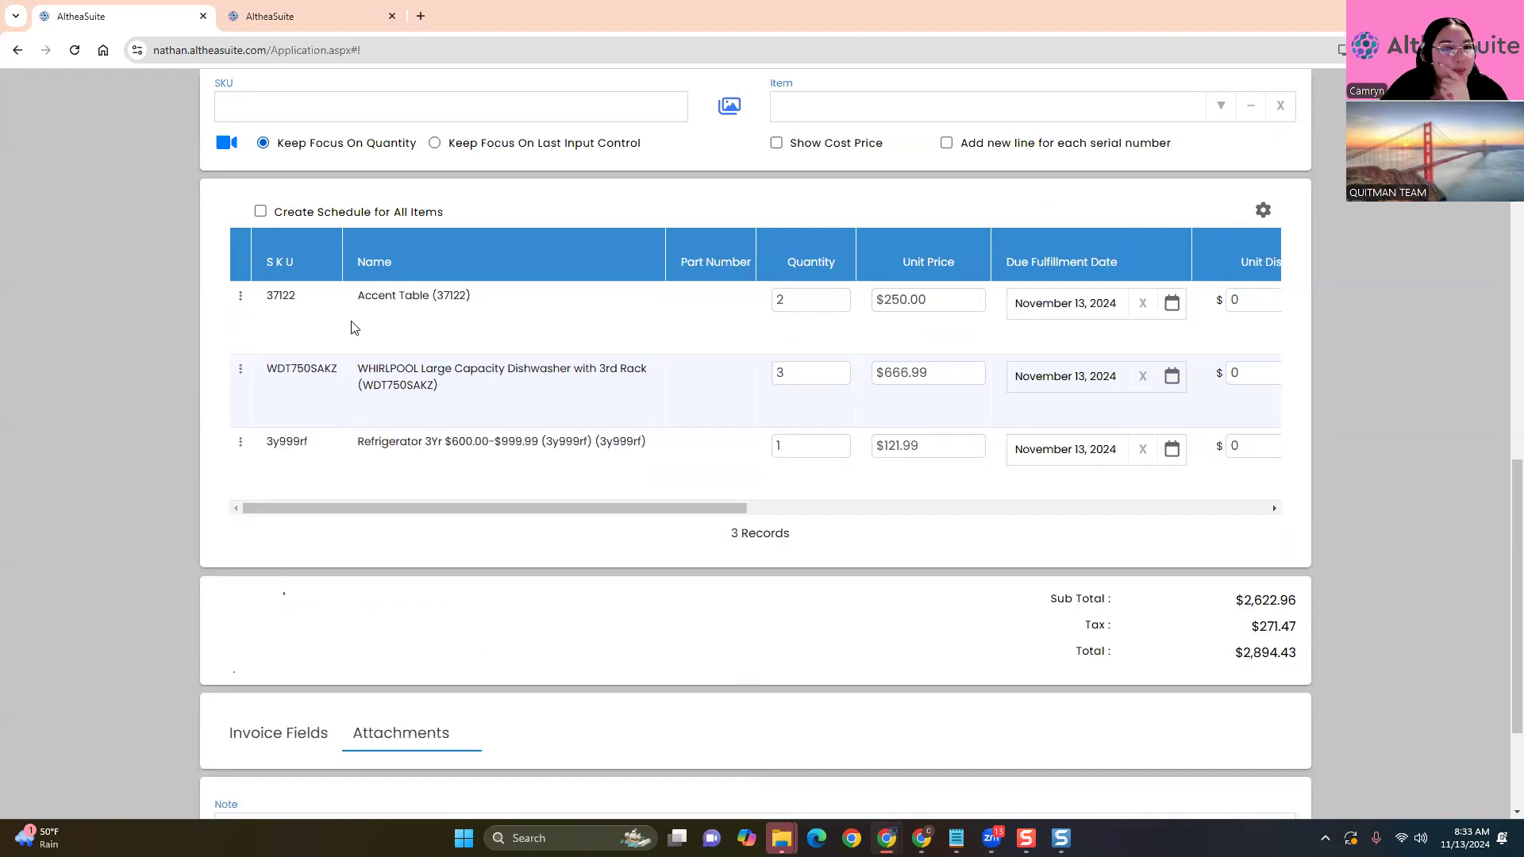
Select the dishwasher and warranty lines, then show the Invoice Fields tab
{"action": "left_click", "coordinate": [427, 394]}
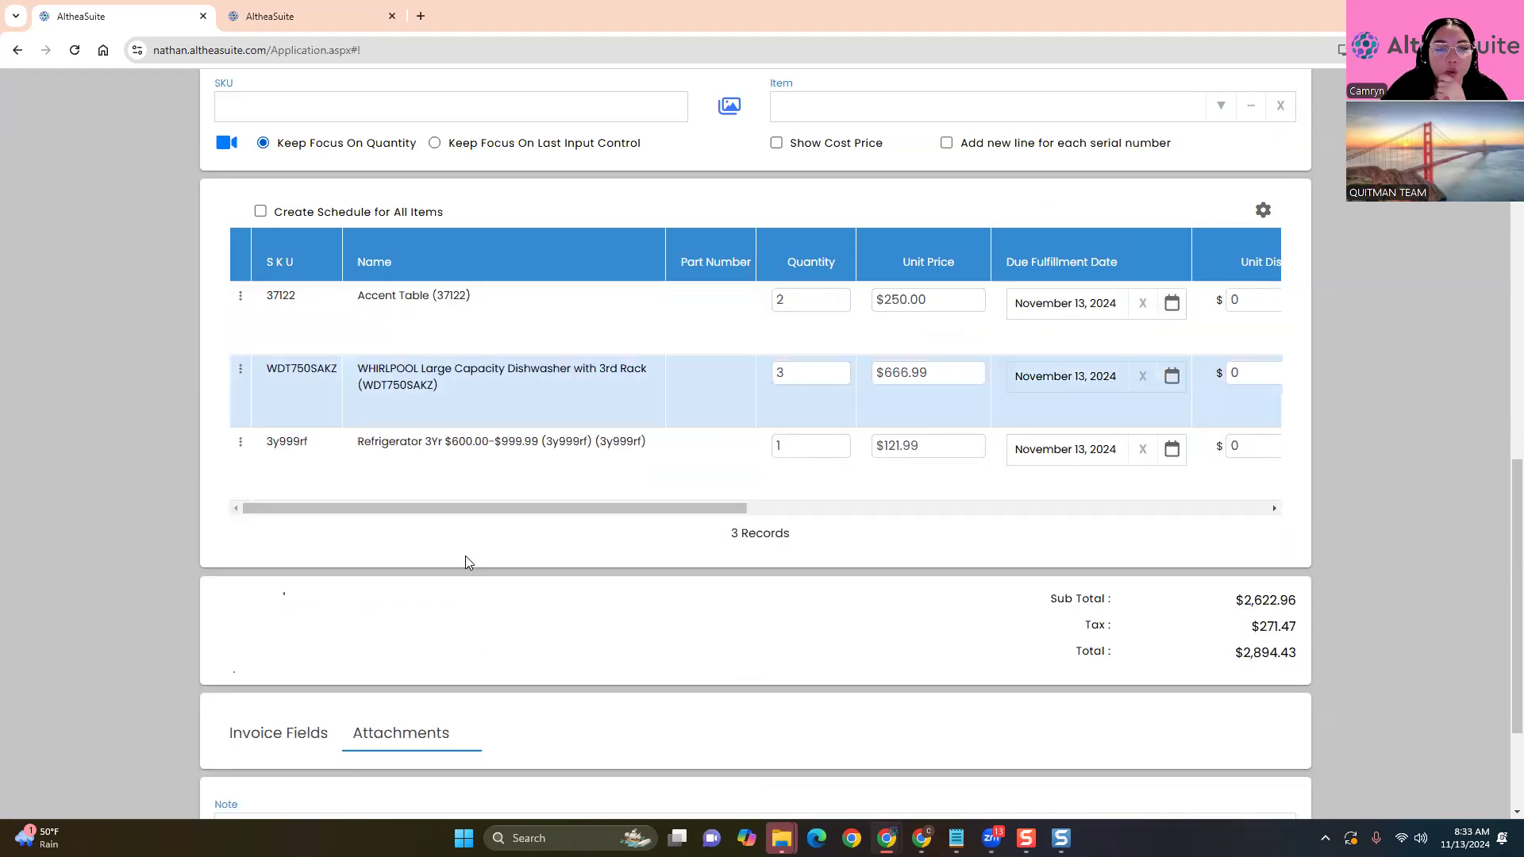
{"action": "left_click", "coordinate": [439, 494]}
{"action": "scroll", "coordinate": [578, 758], "scroll_direction": "down", "scroll_amount": 3}
{"action": "left_click", "coordinate": [262, 536]}
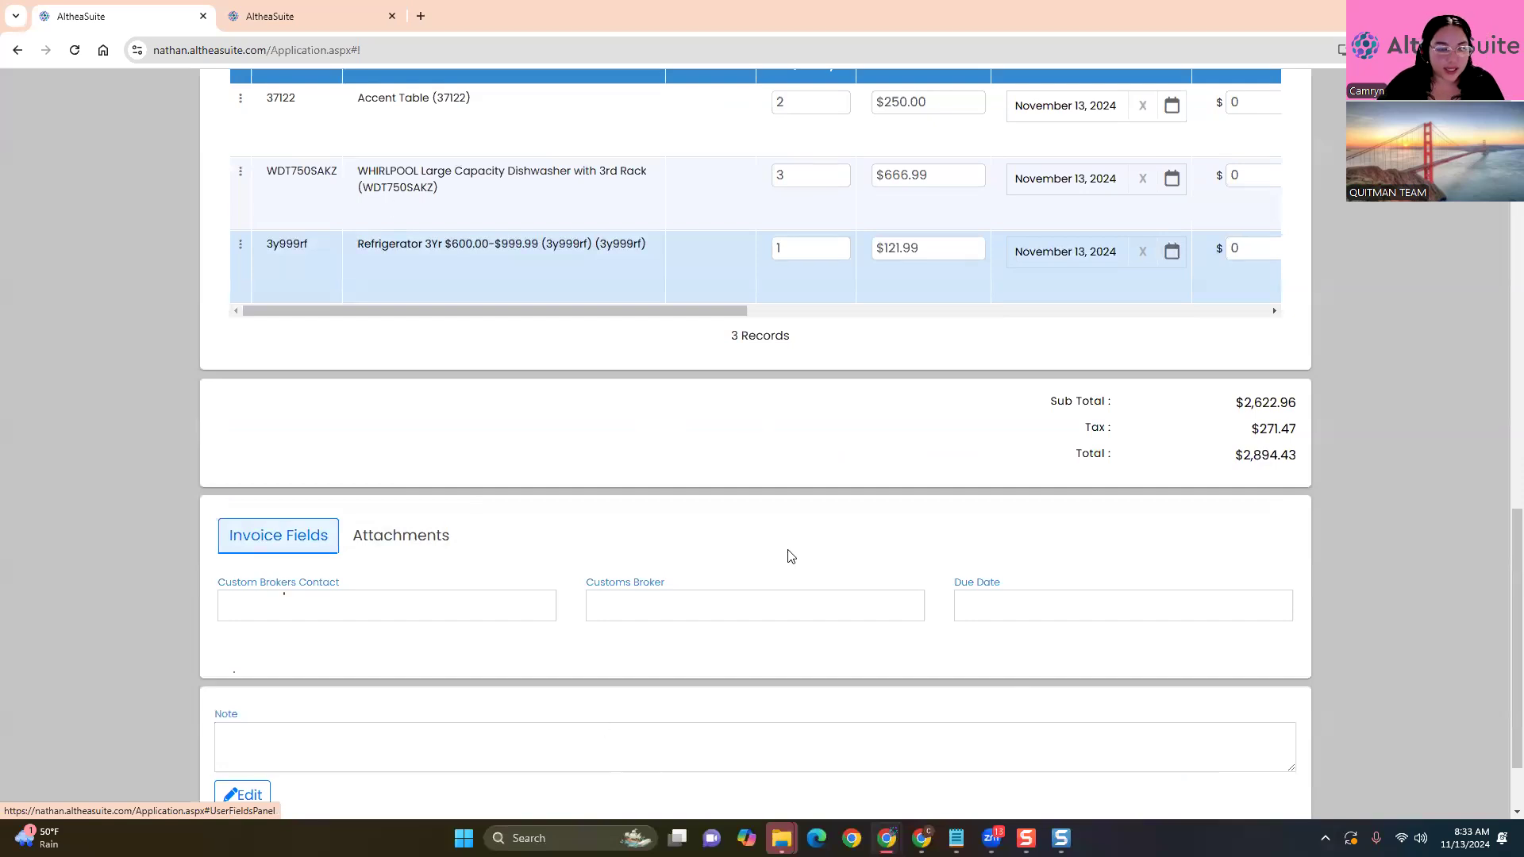
{"action": "left_click", "coordinate": [350, 615]}
{"action": "left_click", "coordinate": [694, 598]}
{"action": "left_click", "coordinate": [970, 605]}
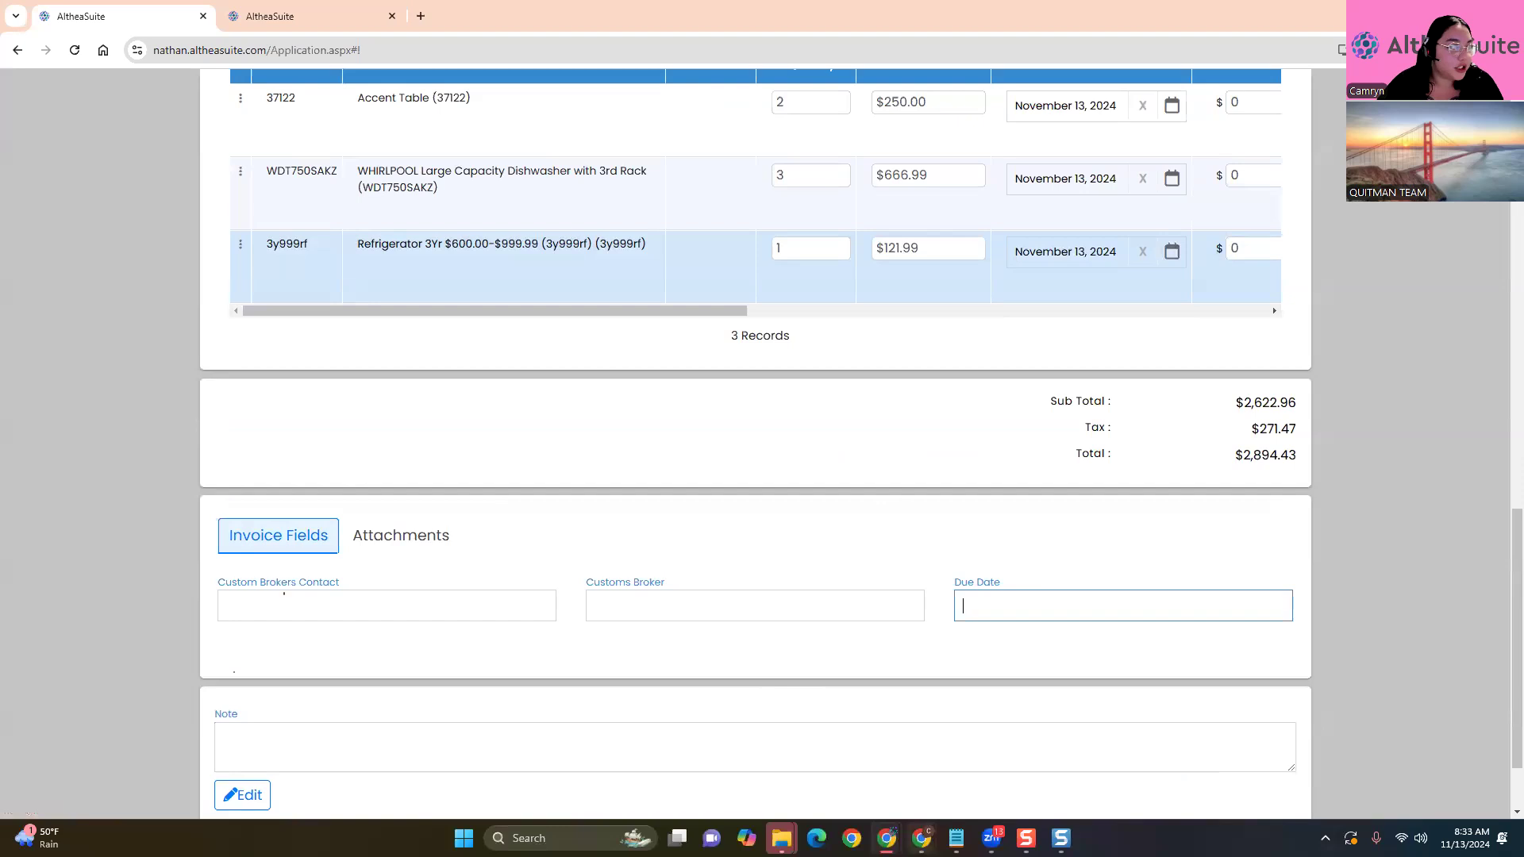
{"action": "left_click", "coordinate": [632, 525]}
{"action": "scroll", "coordinate": [624, 540], "scroll_direction": "down", "scroll_amount": 2}
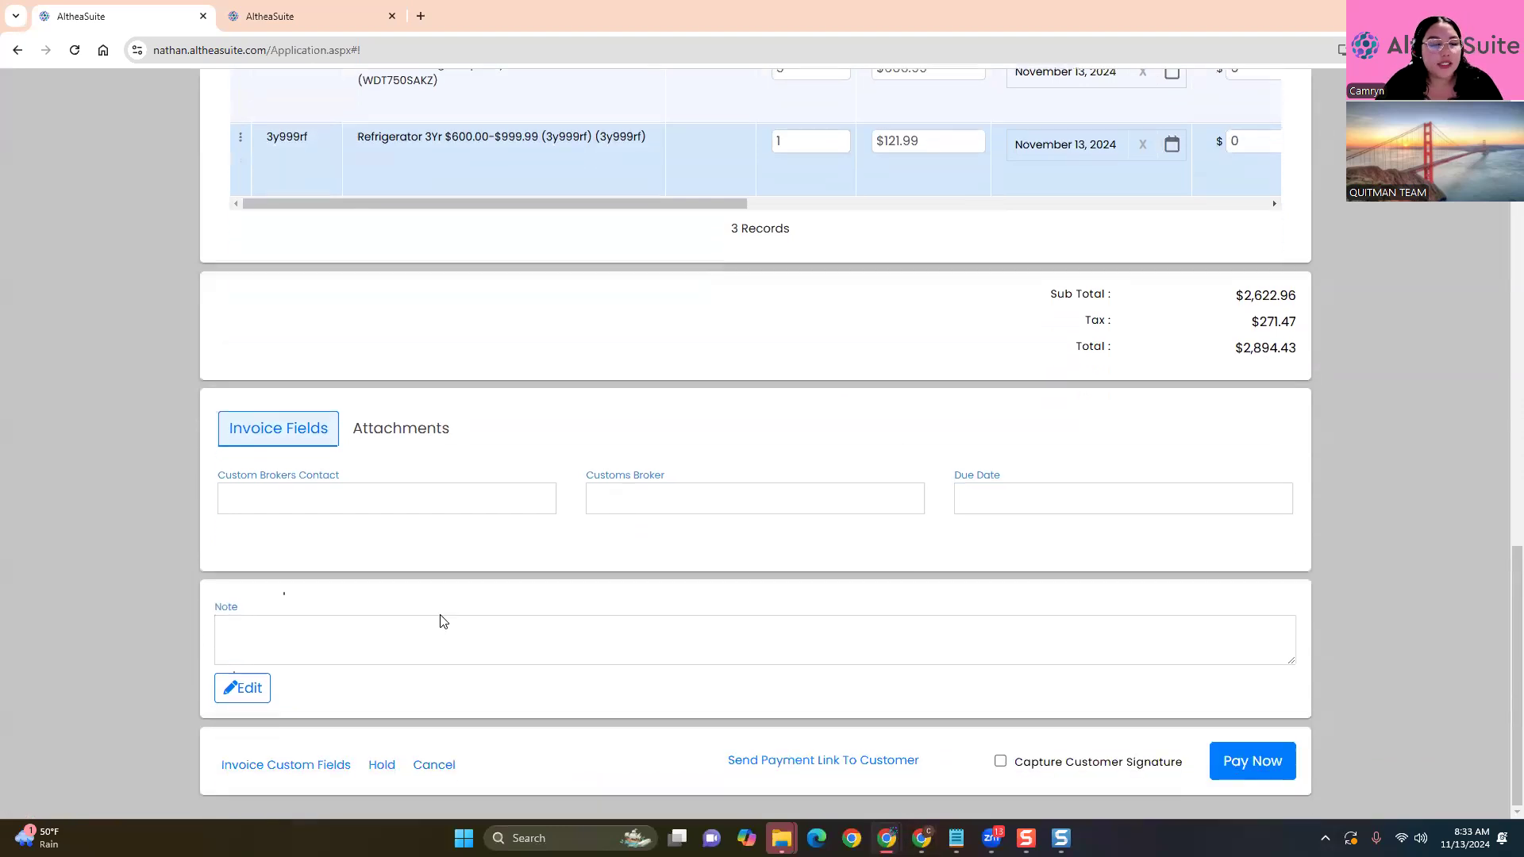
{"action": "left_click", "coordinate": [276, 770]}
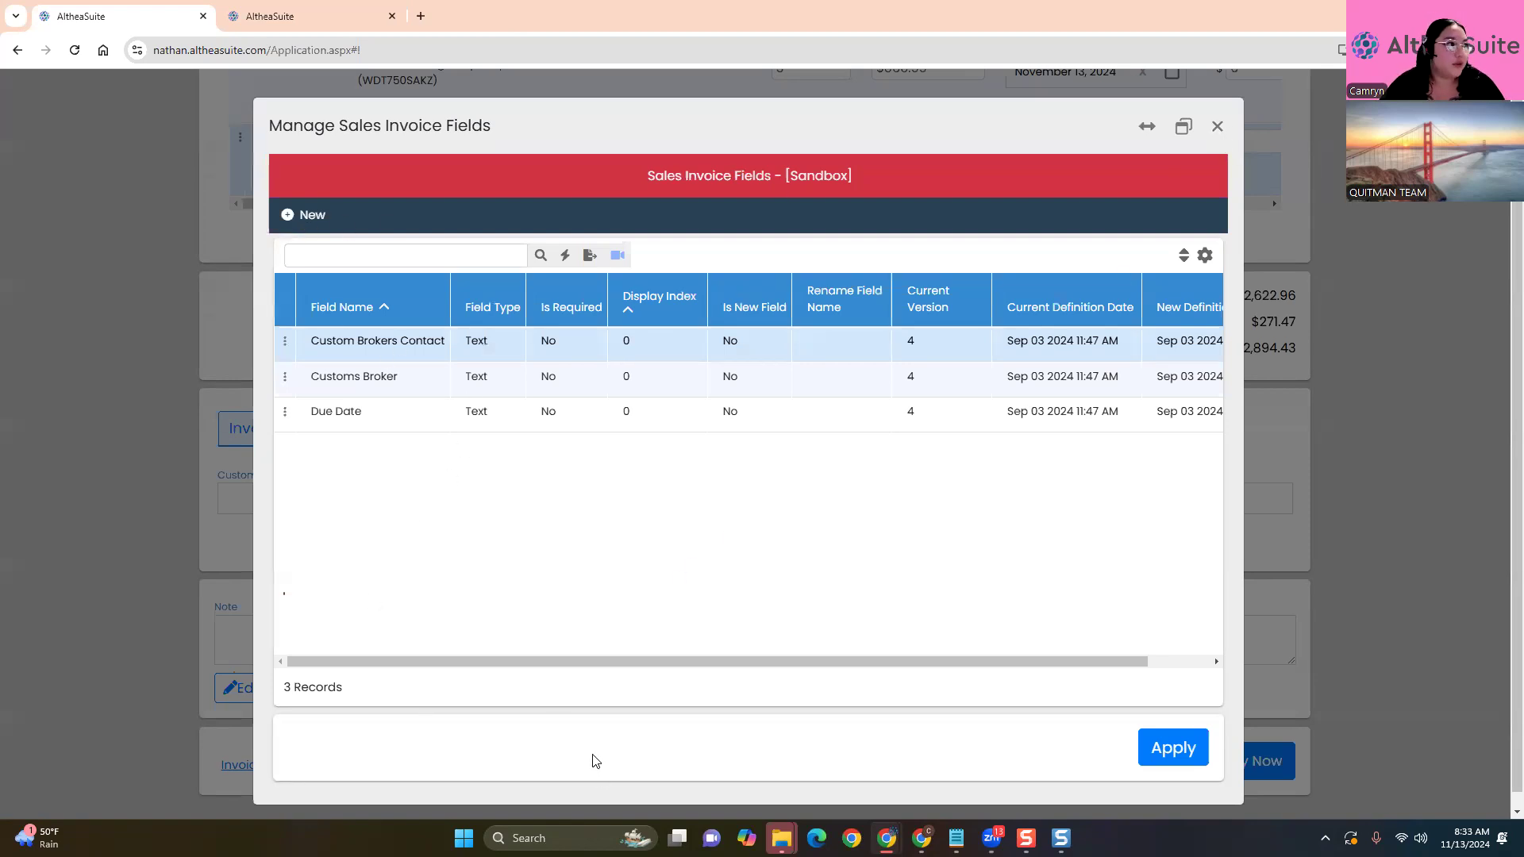
{"action": "left_click", "coordinate": [1219, 127]}
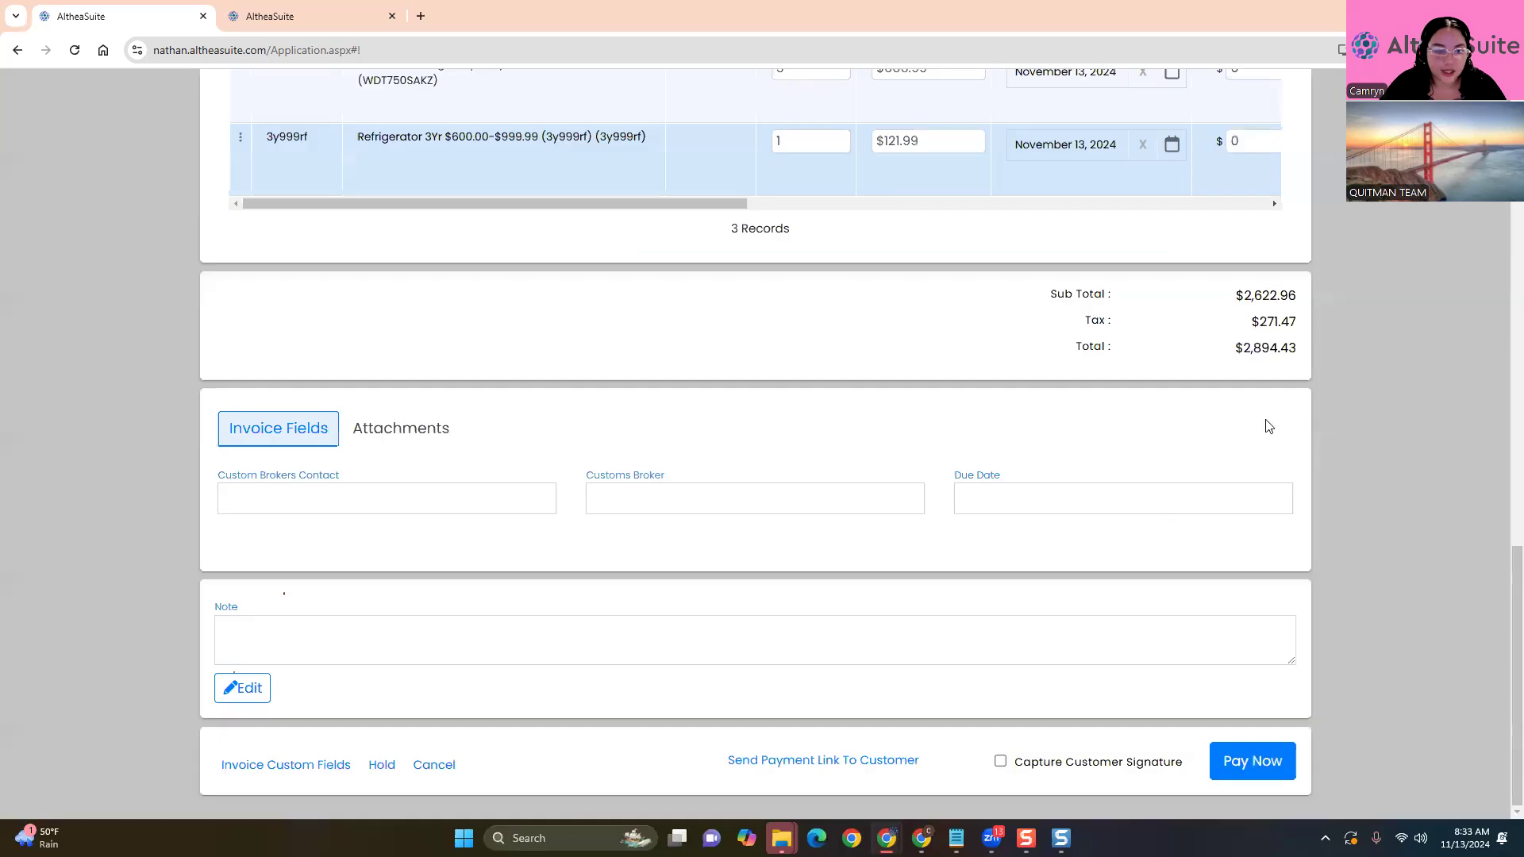
{"action": "scroll", "coordinate": [877, 599], "scroll_direction": "up", "scroll_amount": 8}
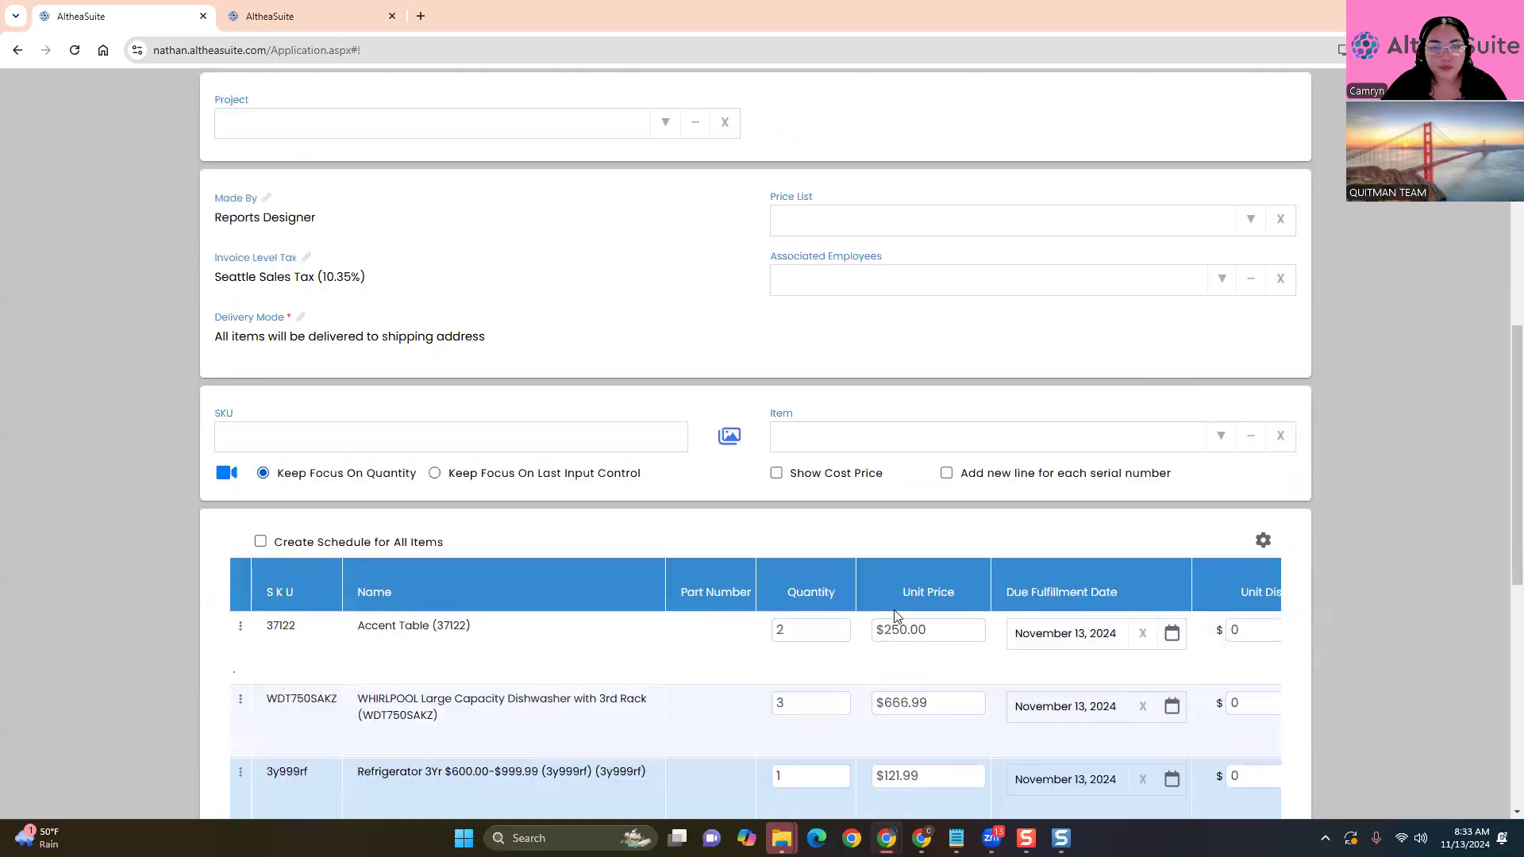
{"action": "scroll", "coordinate": [175, 645], "scroll_direction": "up", "scroll_amount": 1}
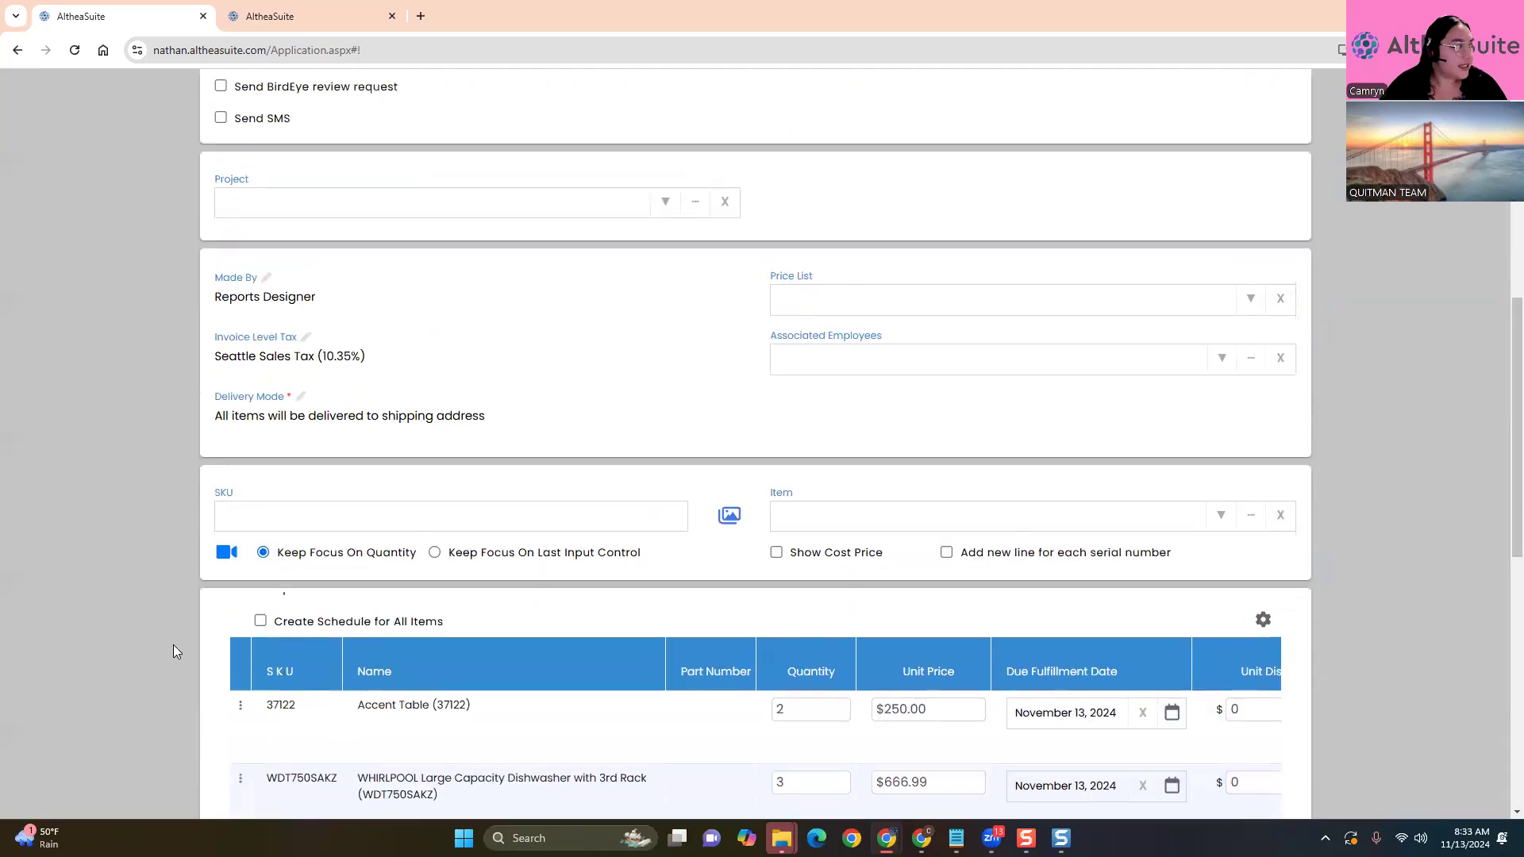
{"action": "scroll", "coordinate": [881, 534], "scroll_direction": "up", "scroll_amount": 3}
{"action": "scroll", "coordinate": [884, 532], "scroll_direction": "down", "scroll_amount": 15}
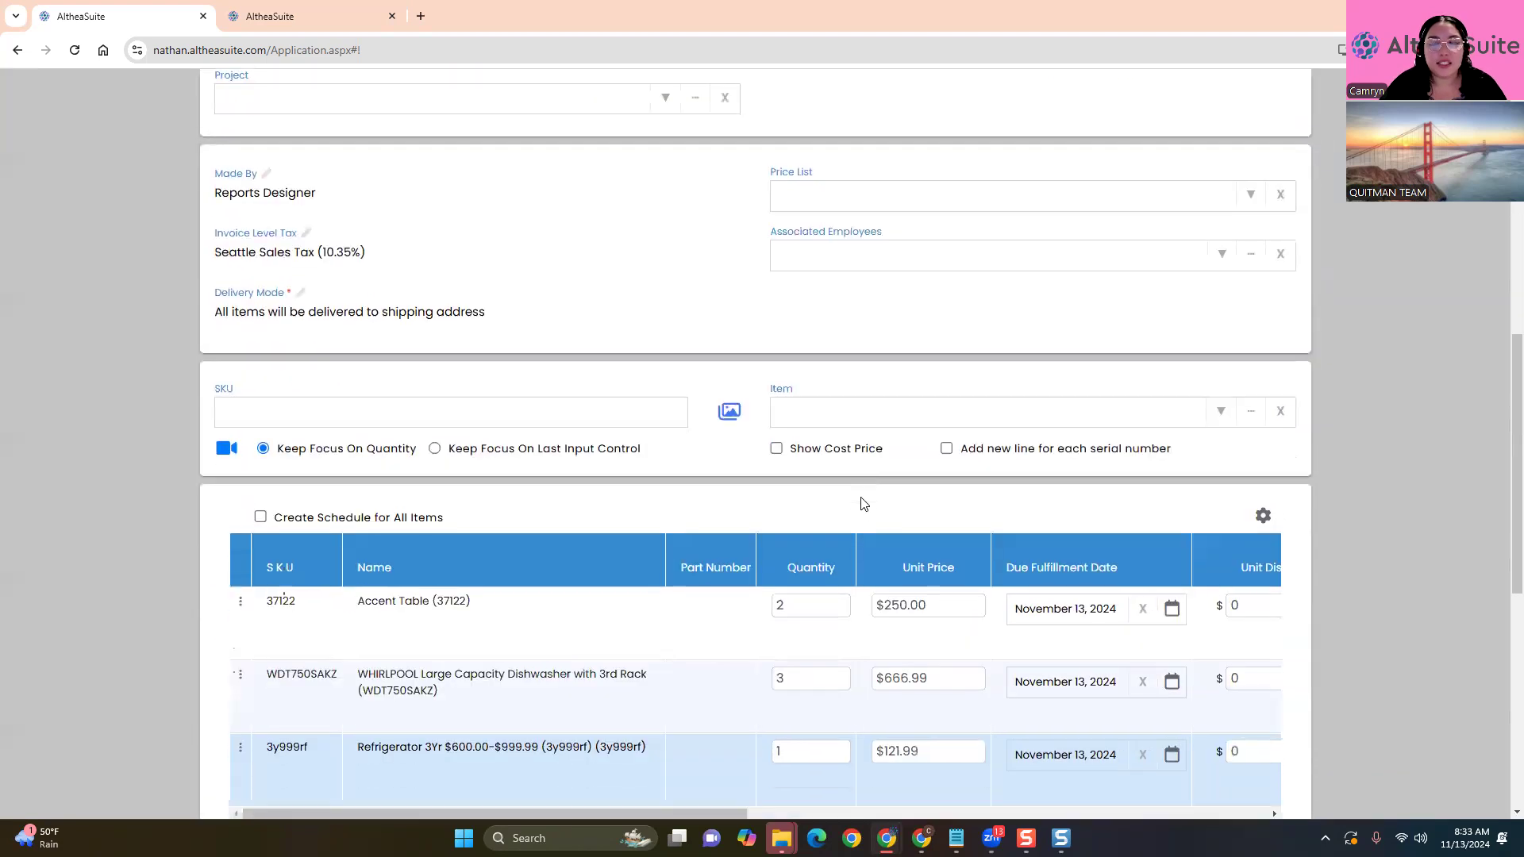
{"action": "left_click", "coordinate": [1253, 761]}
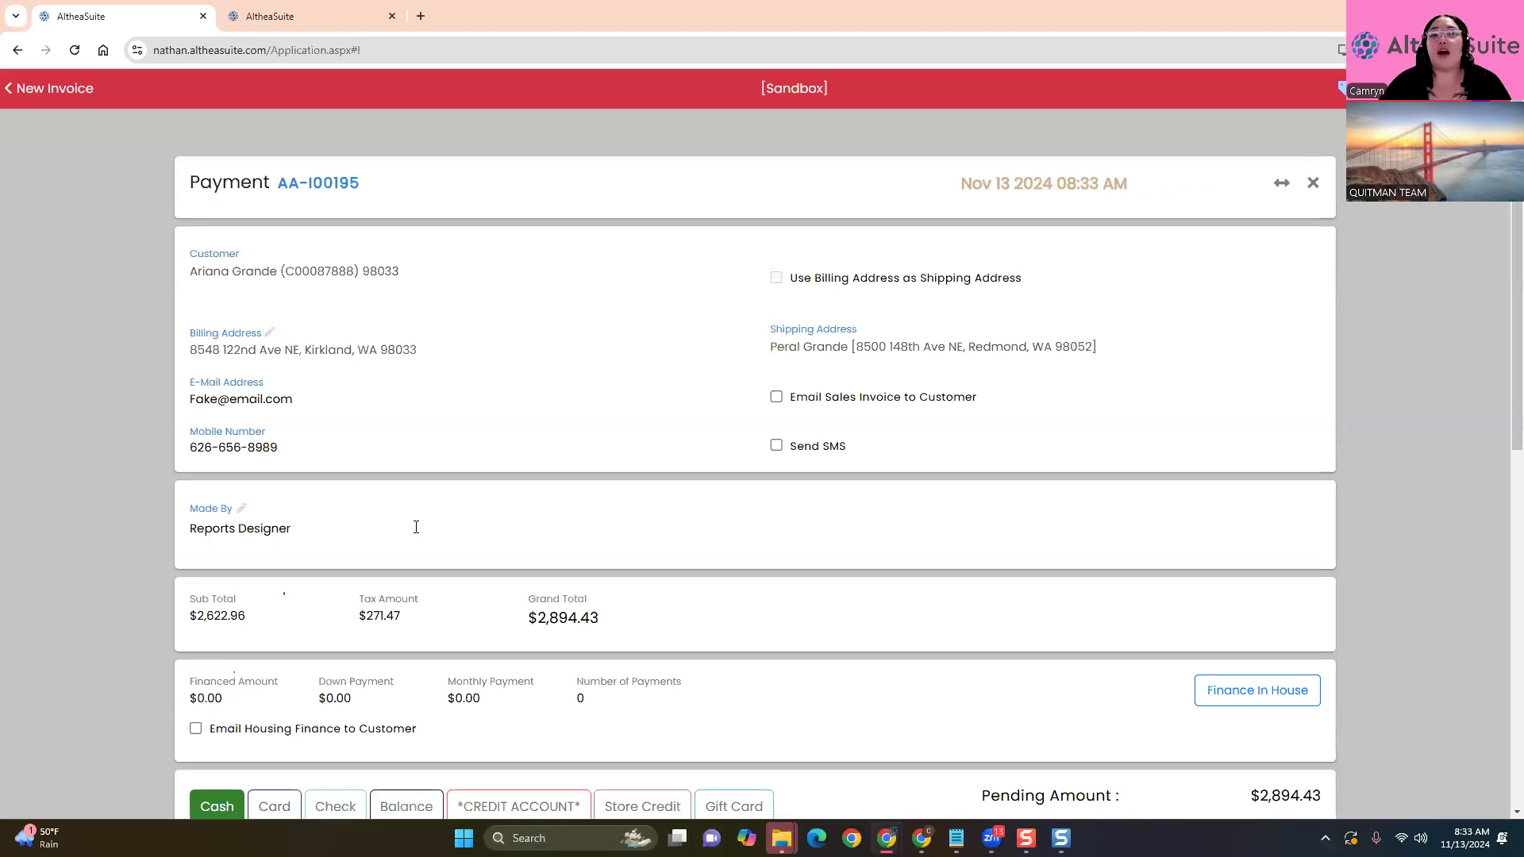
{"action": "left_click", "coordinate": [40, 91]}
{"action": "scroll", "coordinate": [963, 579], "scroll_direction": "down", "scroll_amount": 10}
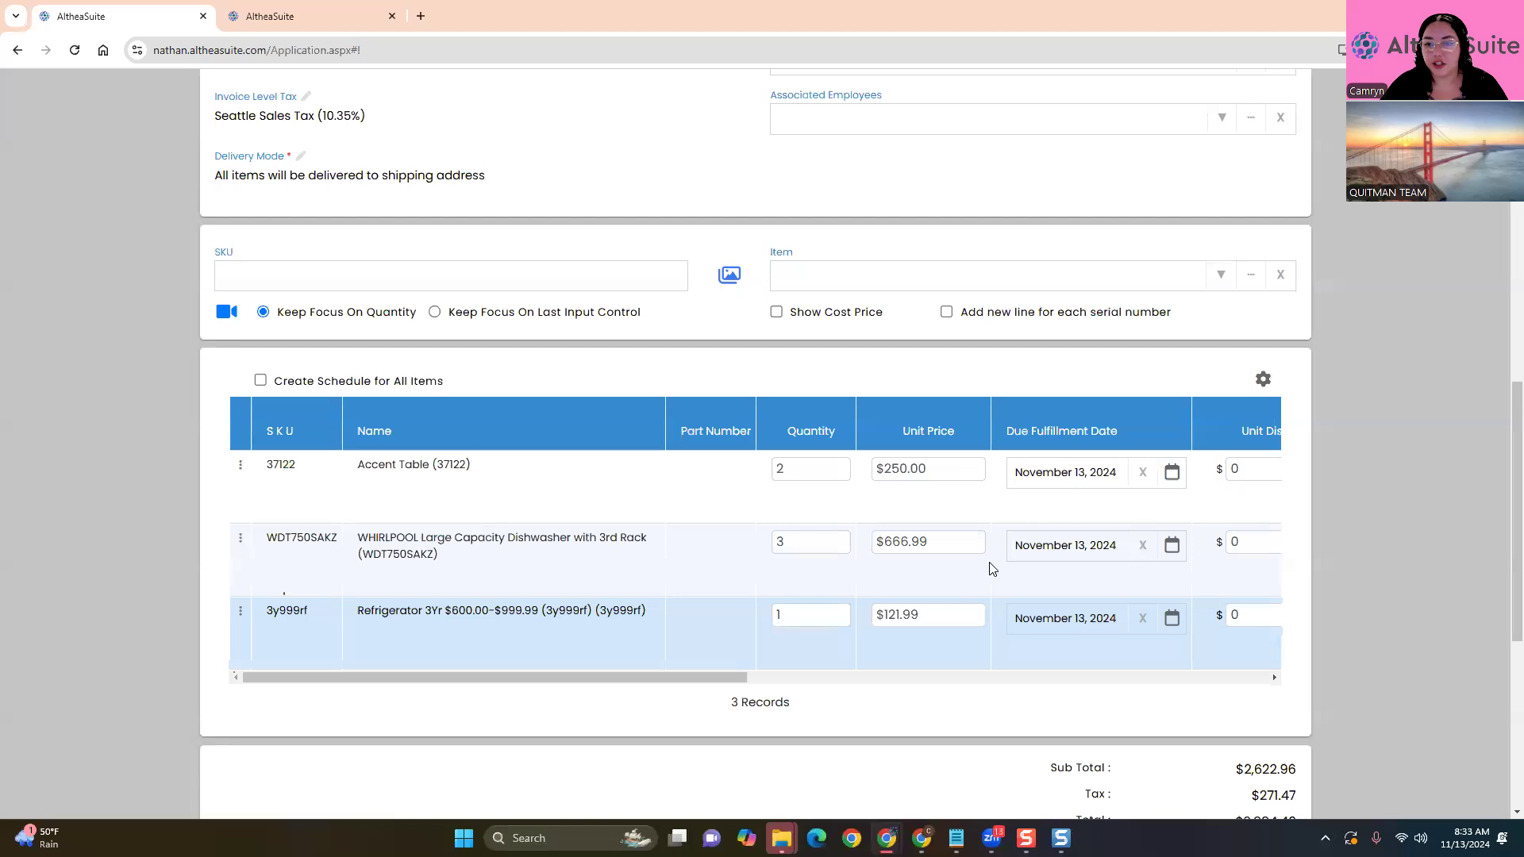
{"action": "left_click", "coordinate": [1254, 264]}
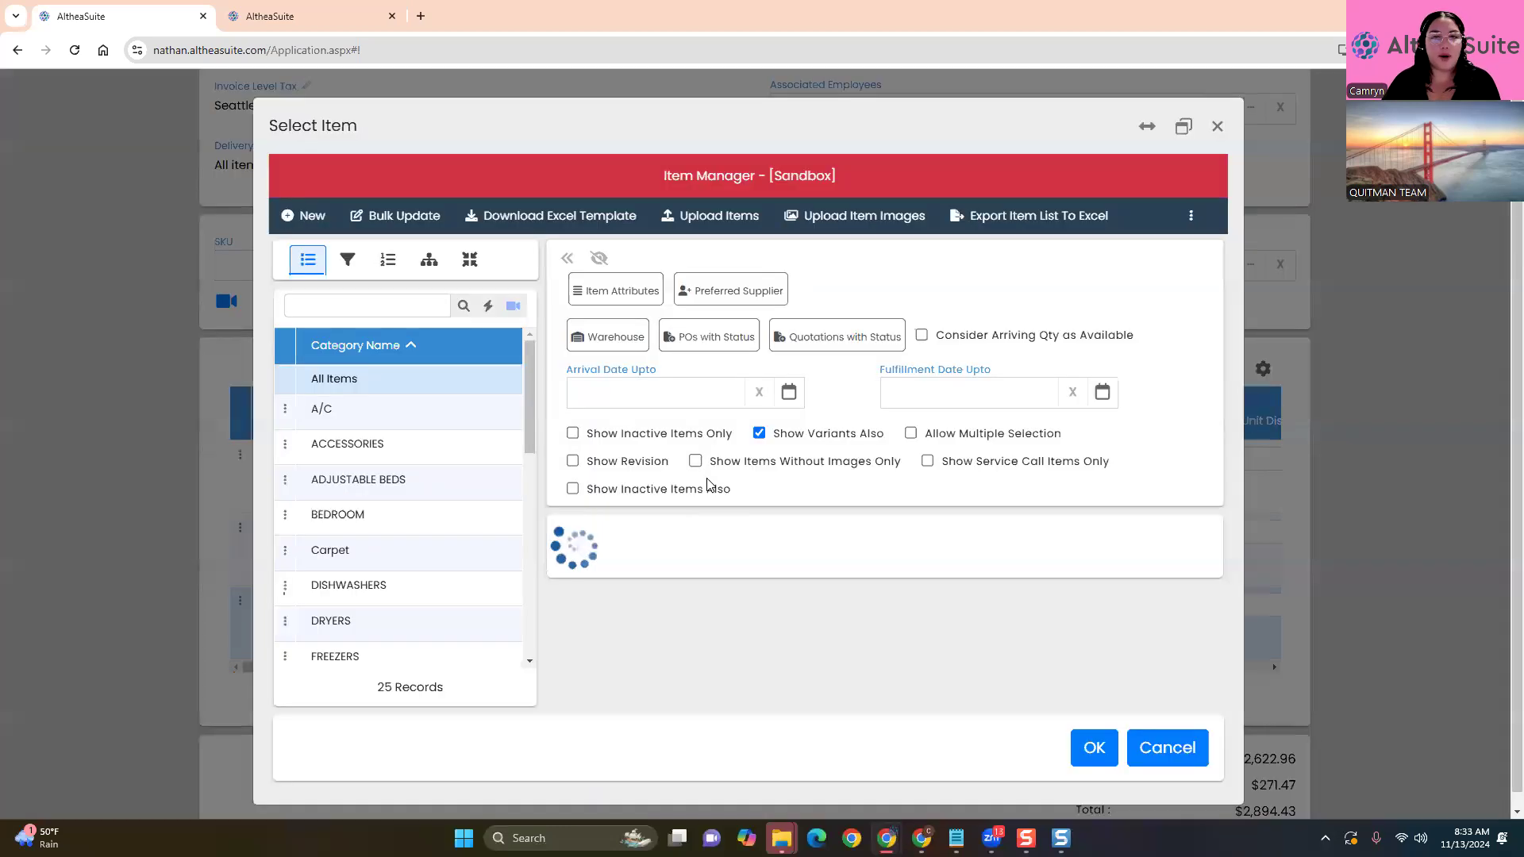
{"action": "left_click", "coordinate": [610, 291]}
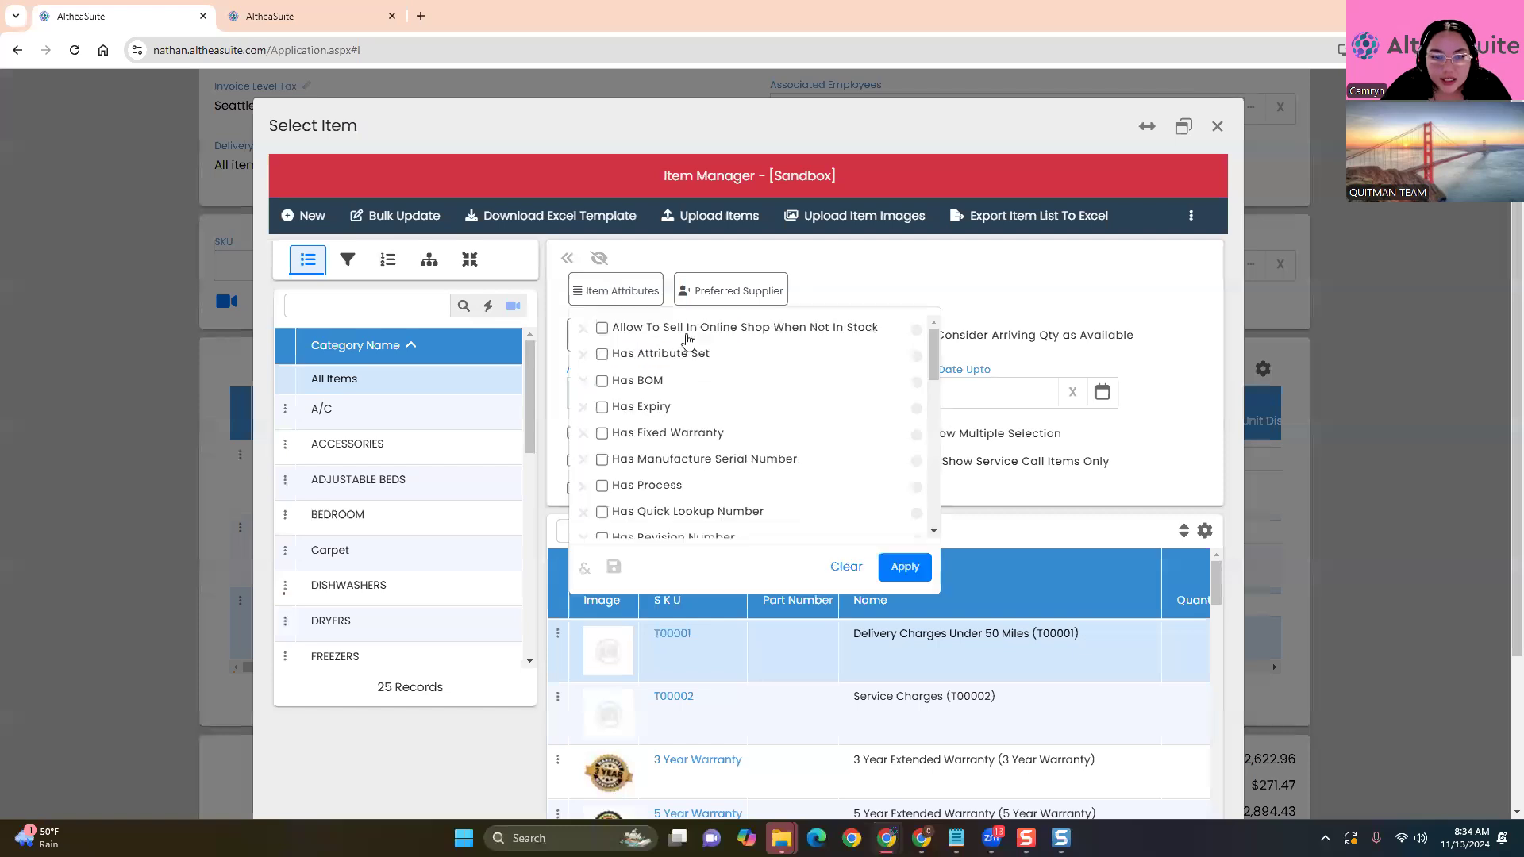
{"action": "scroll", "coordinate": [693, 405], "scroll_direction": "down", "scroll_amount": 2}
{"action": "left_click", "coordinate": [692, 406]}
{"action": "left_click", "coordinate": [905, 567]}
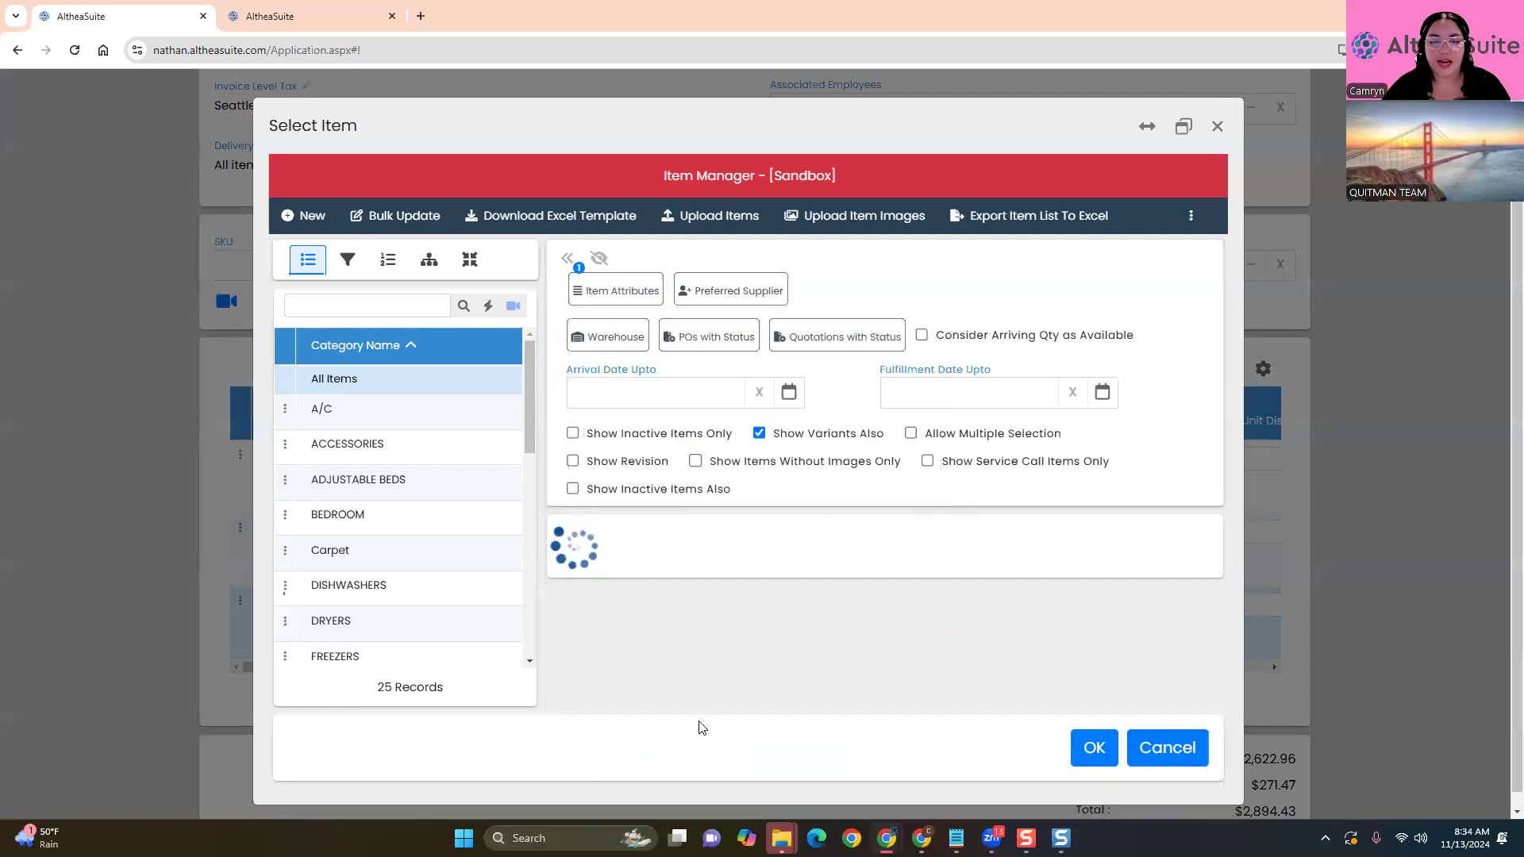
{"action": "scroll", "coordinate": [482, 744], "scroll_direction": "down", "scroll_amount": 2}
{"action": "left_click_drag", "start_coordinate": [647, 543], "coordinate": [720, 544]}
{"action": "right_click", "coordinate": [719, 545]}
{"action": "left_click", "coordinate": [736, 565]}
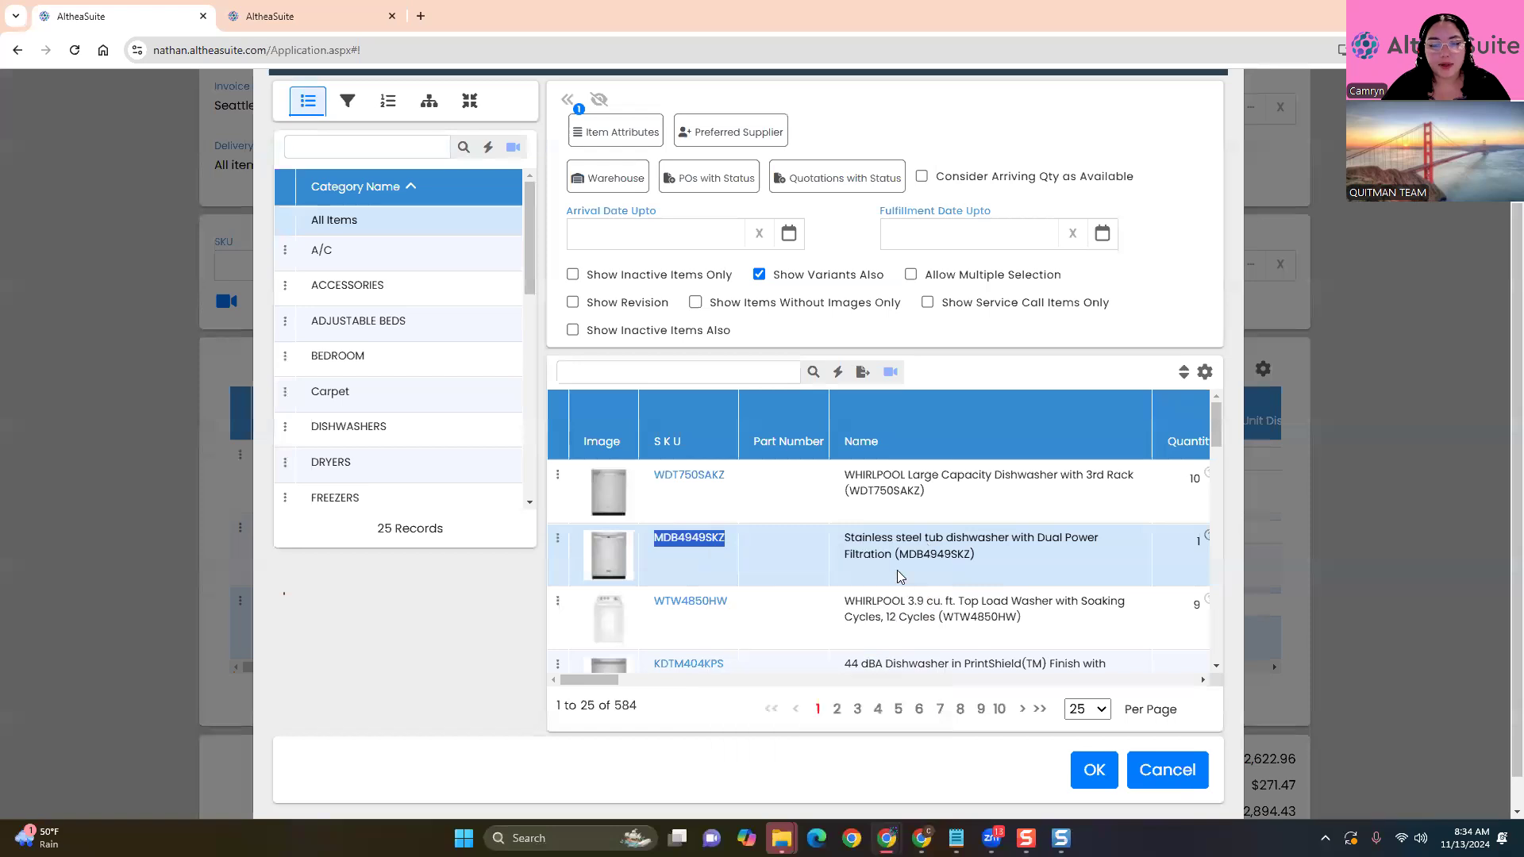
{"action": "left_click", "coordinate": [1088, 772]}
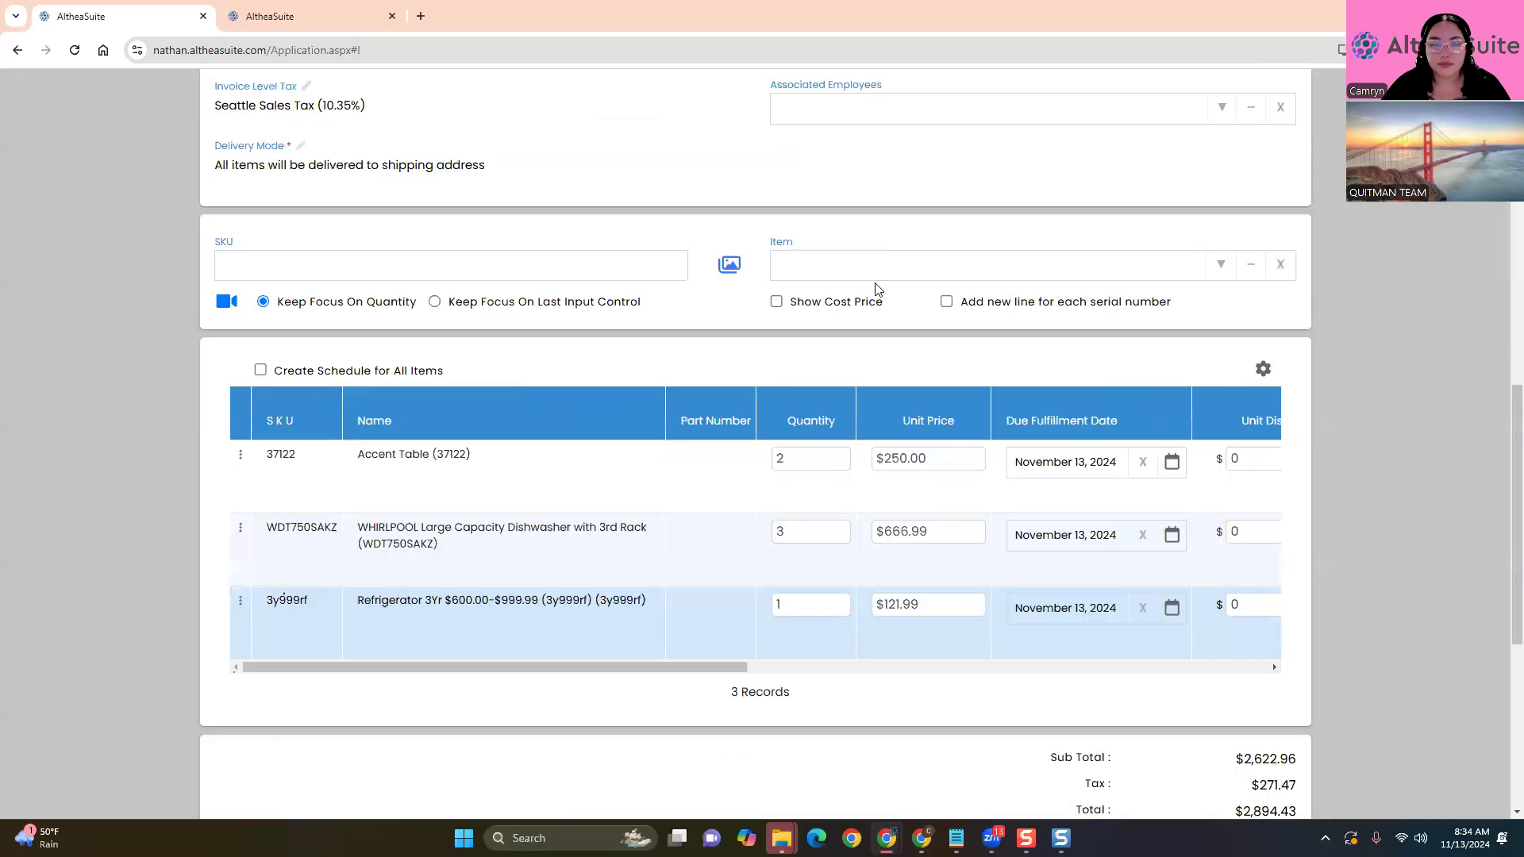
Add the stainless steel dishwasher MDB4949SKZ to the invoice with No Warranty
{"action": "left_click", "coordinate": [907, 270]}
{"action": "key", "text": "ctrl+v"}
{"action": "left_click", "coordinate": [869, 327]}
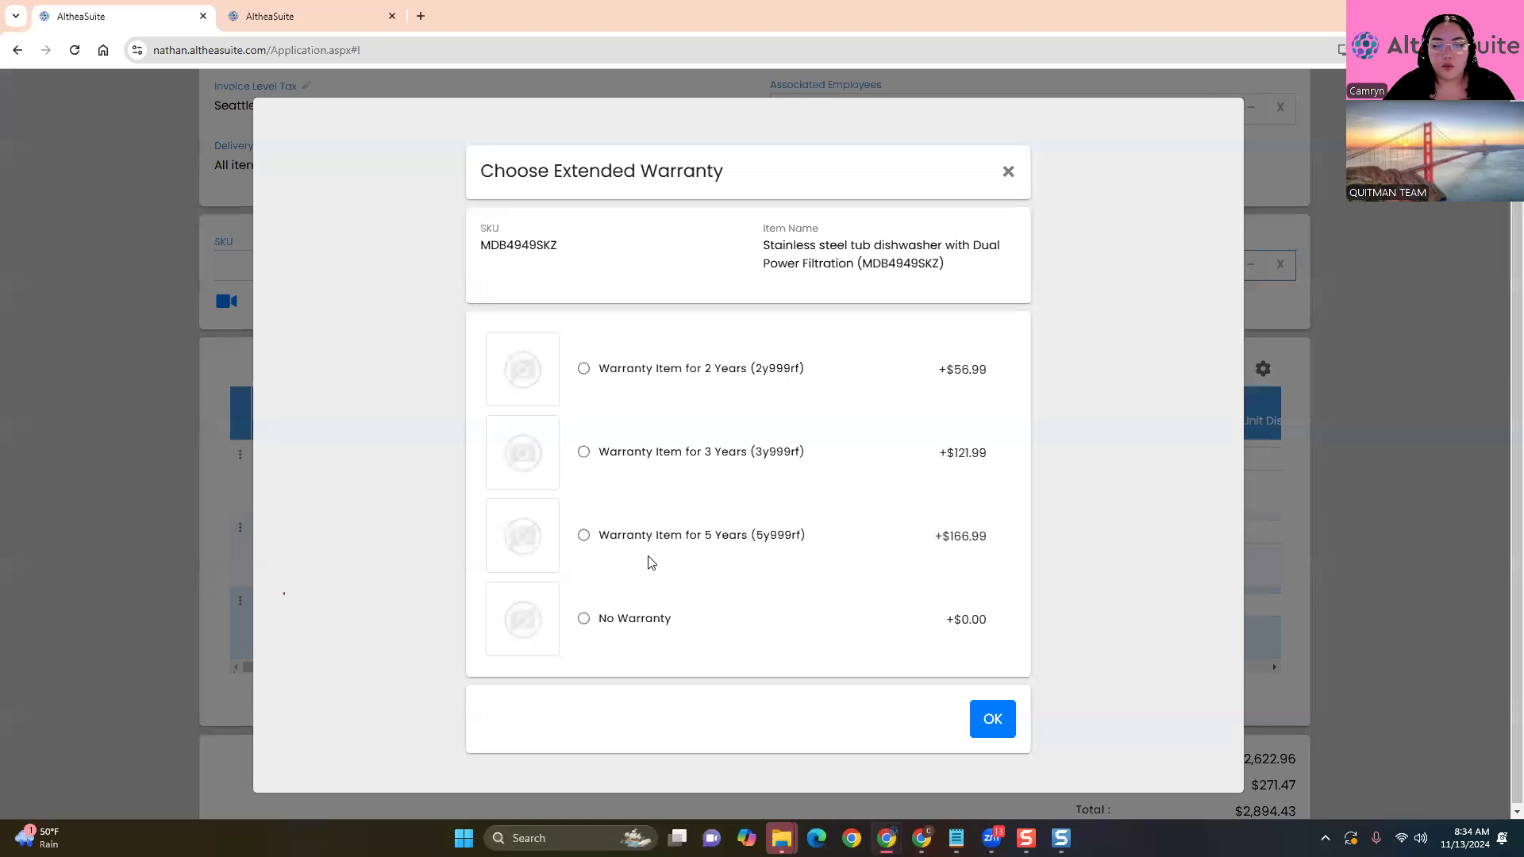
{"action": "left_click", "coordinate": [617, 621]}
{"action": "left_click", "coordinate": [983, 720]}
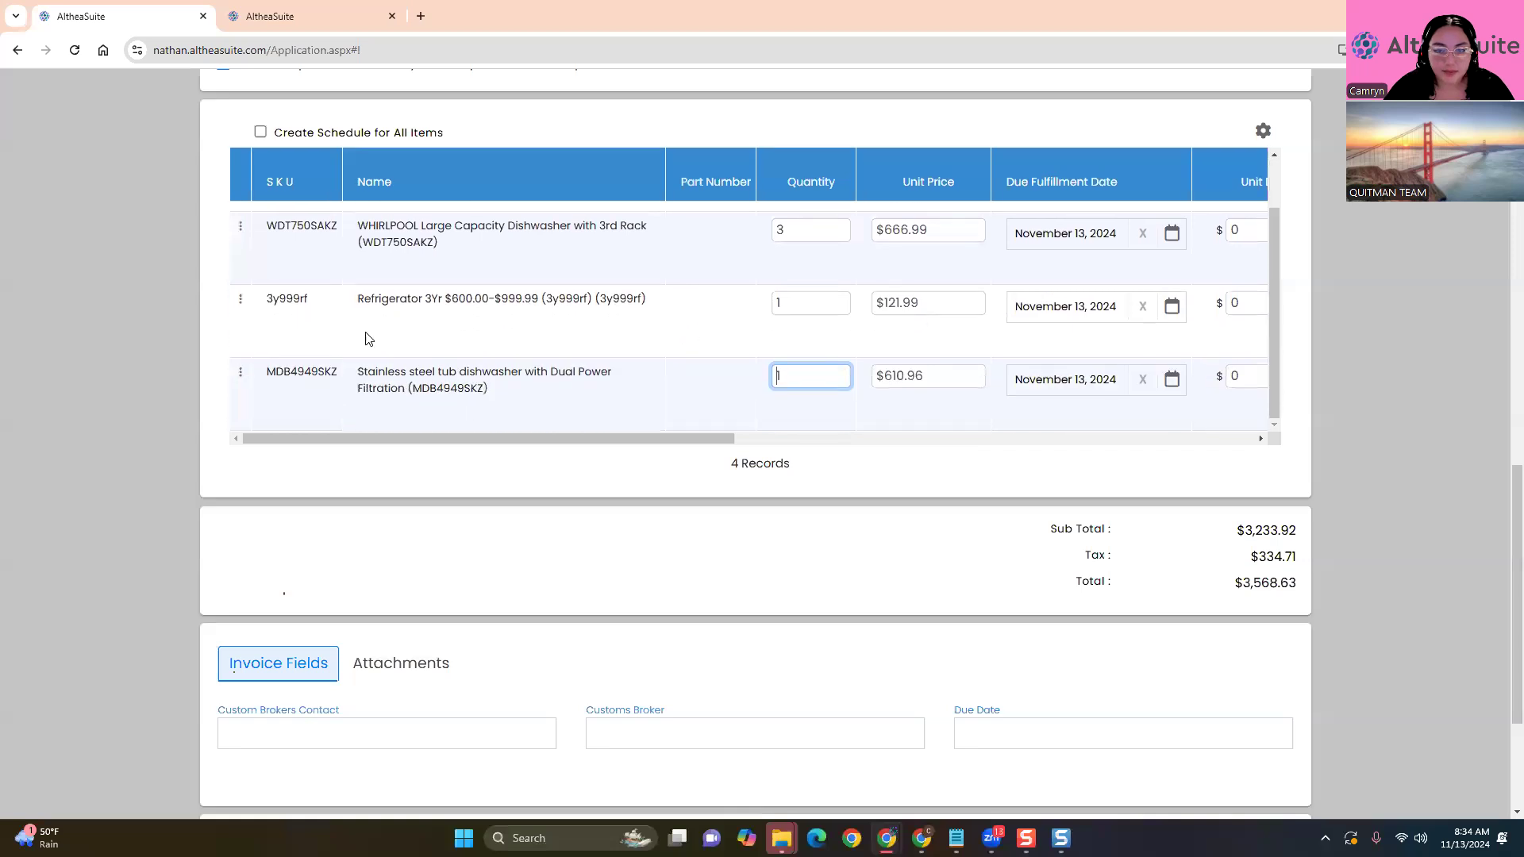
Proceed to the invoice's Pay Now payment page totalling $3,568.63
{"action": "left_click", "coordinate": [241, 371]}
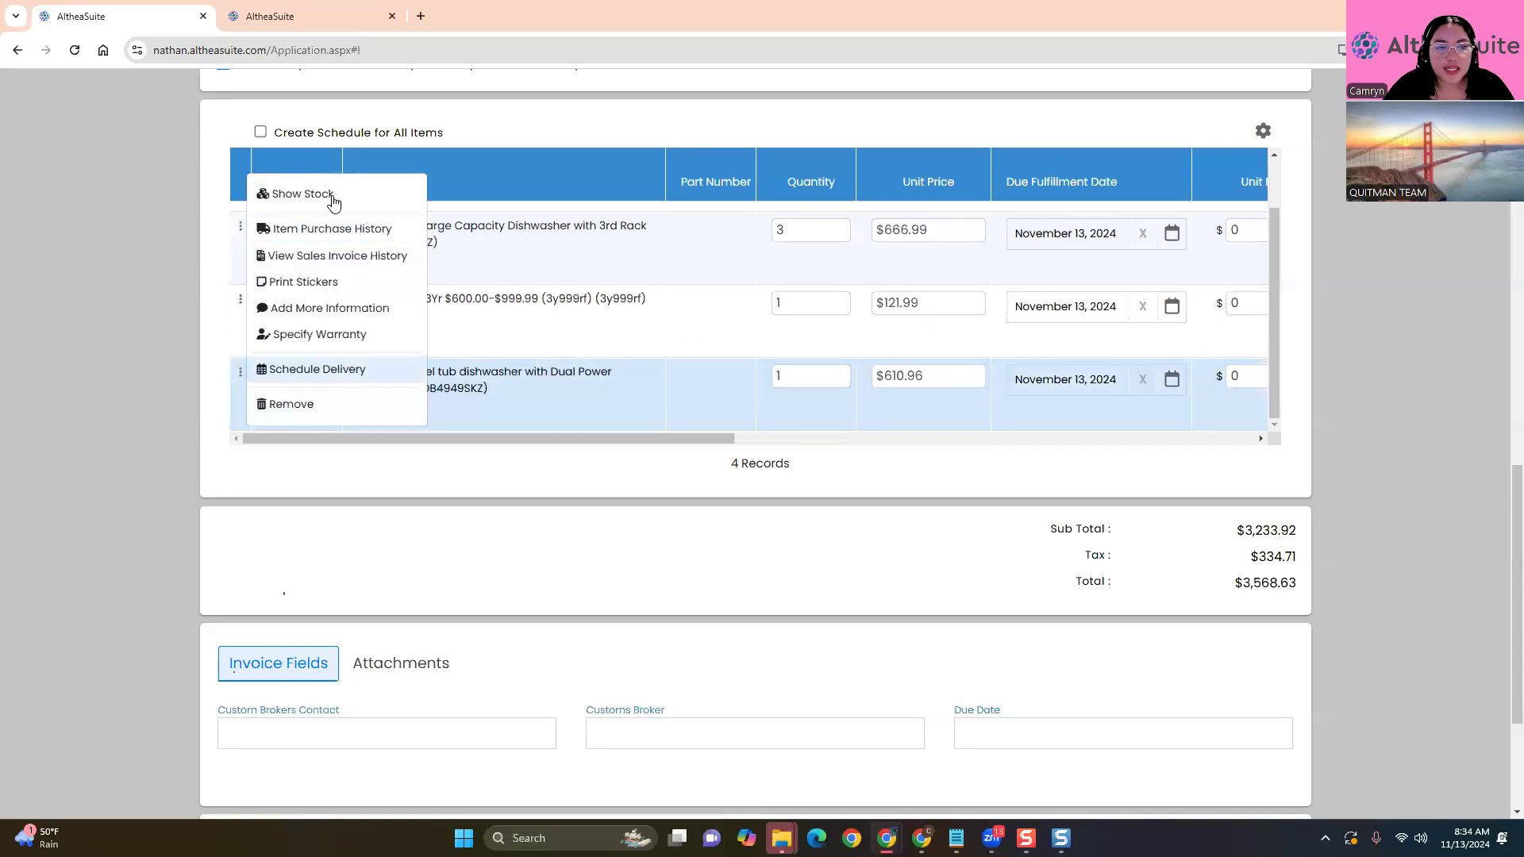
{"action": "left_click", "coordinate": [494, 521]}
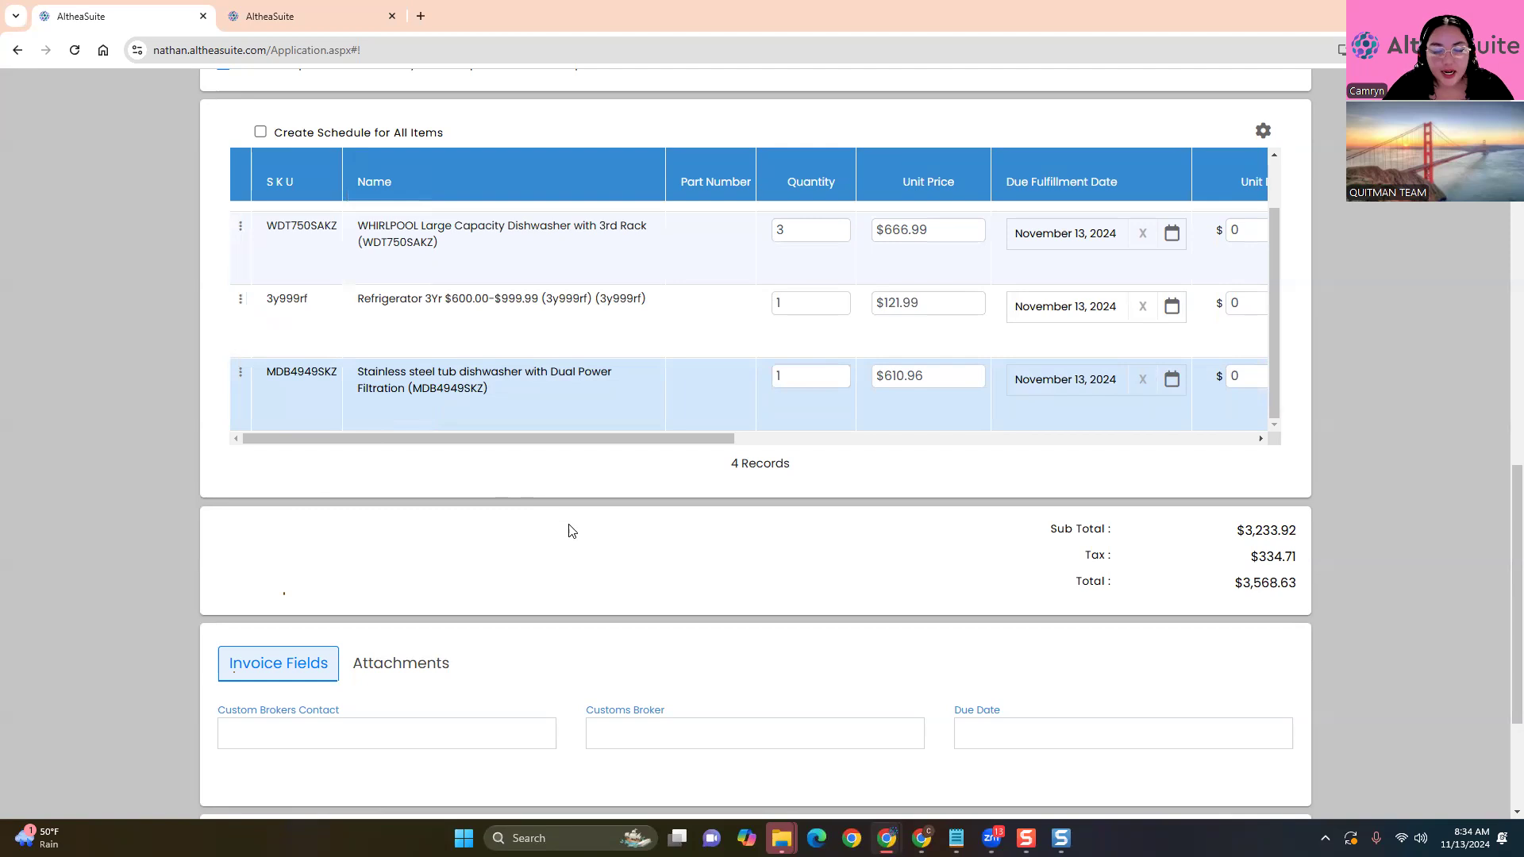
{"action": "scroll", "coordinate": [568, 527], "scroll_direction": "down", "scroll_amount": 3}
{"action": "left_click", "coordinate": [1253, 761]}
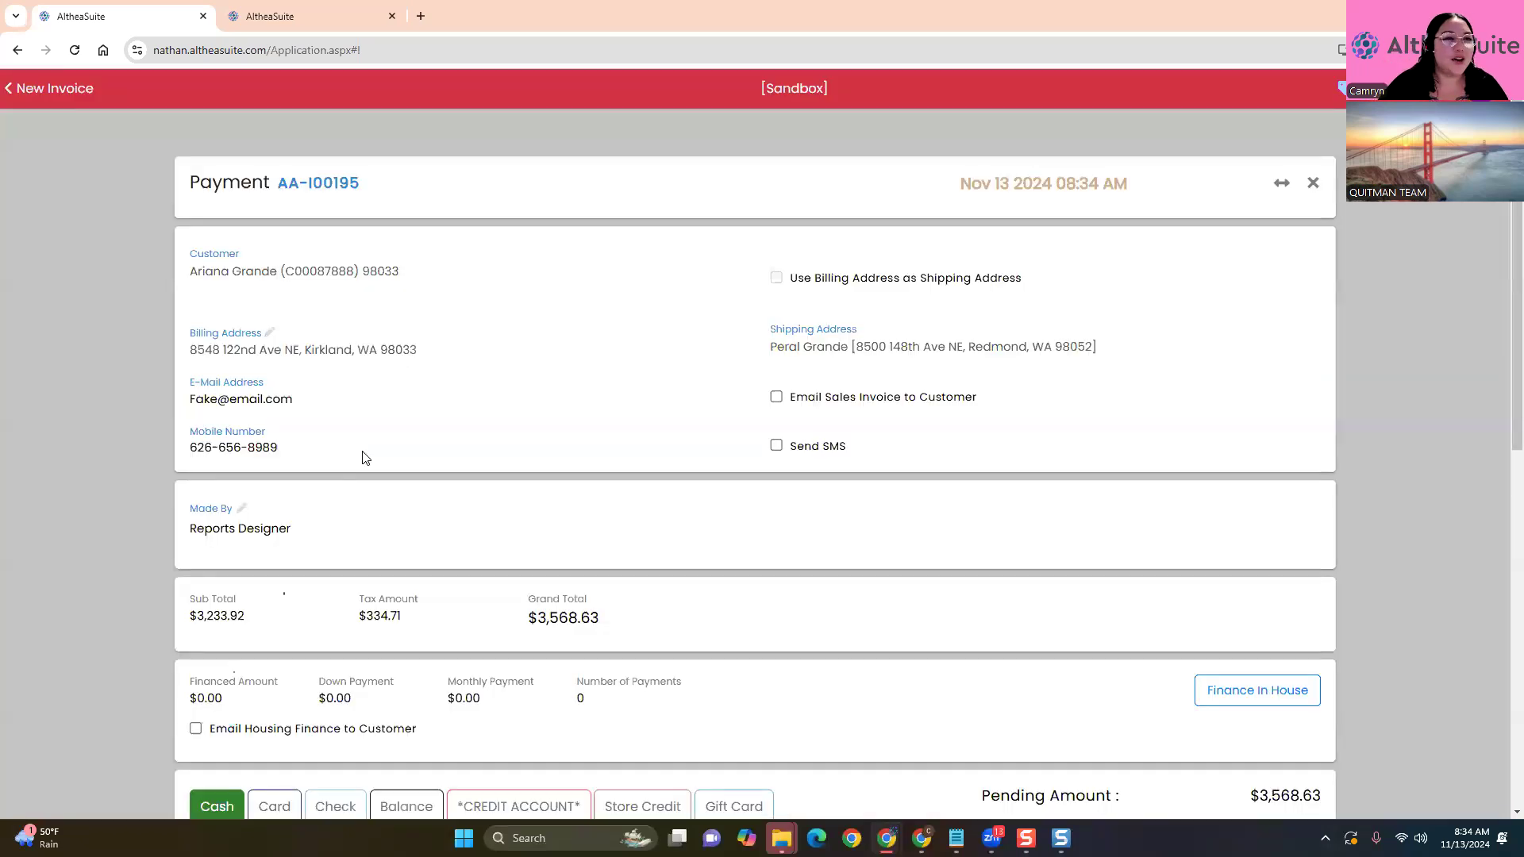
{"action": "left_click", "coordinate": [368, 14]}
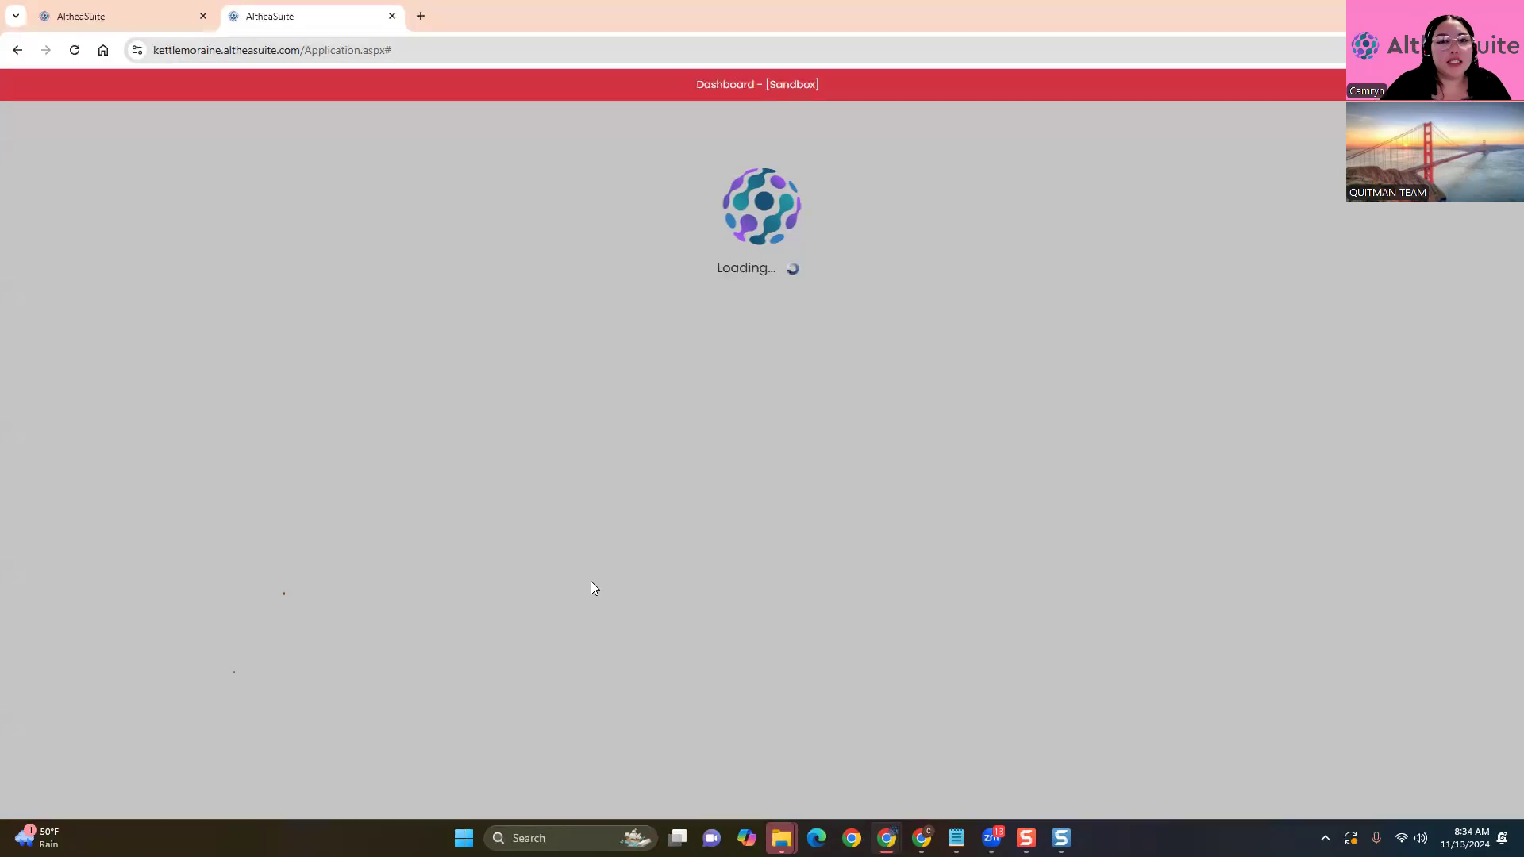
{"action": "left_click", "coordinate": [158, 8]}
{"action": "scroll", "coordinate": [873, 508], "scroll_direction": "down", "scroll_amount": 5}
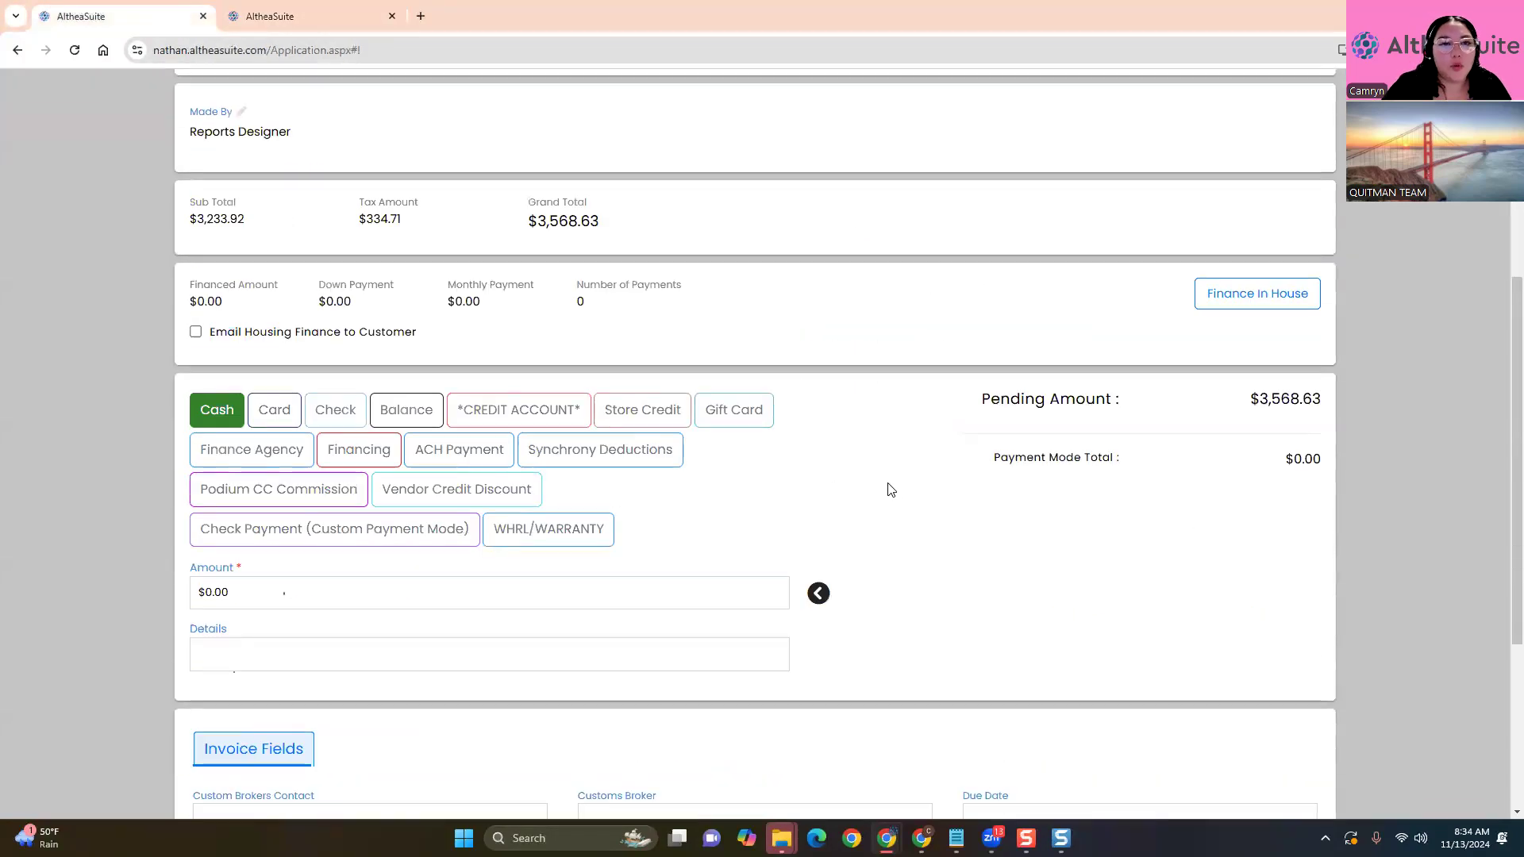
{"action": "scroll", "coordinate": [715, 317], "scroll_direction": "up", "scroll_amount": 4}
{"action": "scroll", "coordinate": [754, 548], "scroll_direction": "down", "scroll_amount": 4}
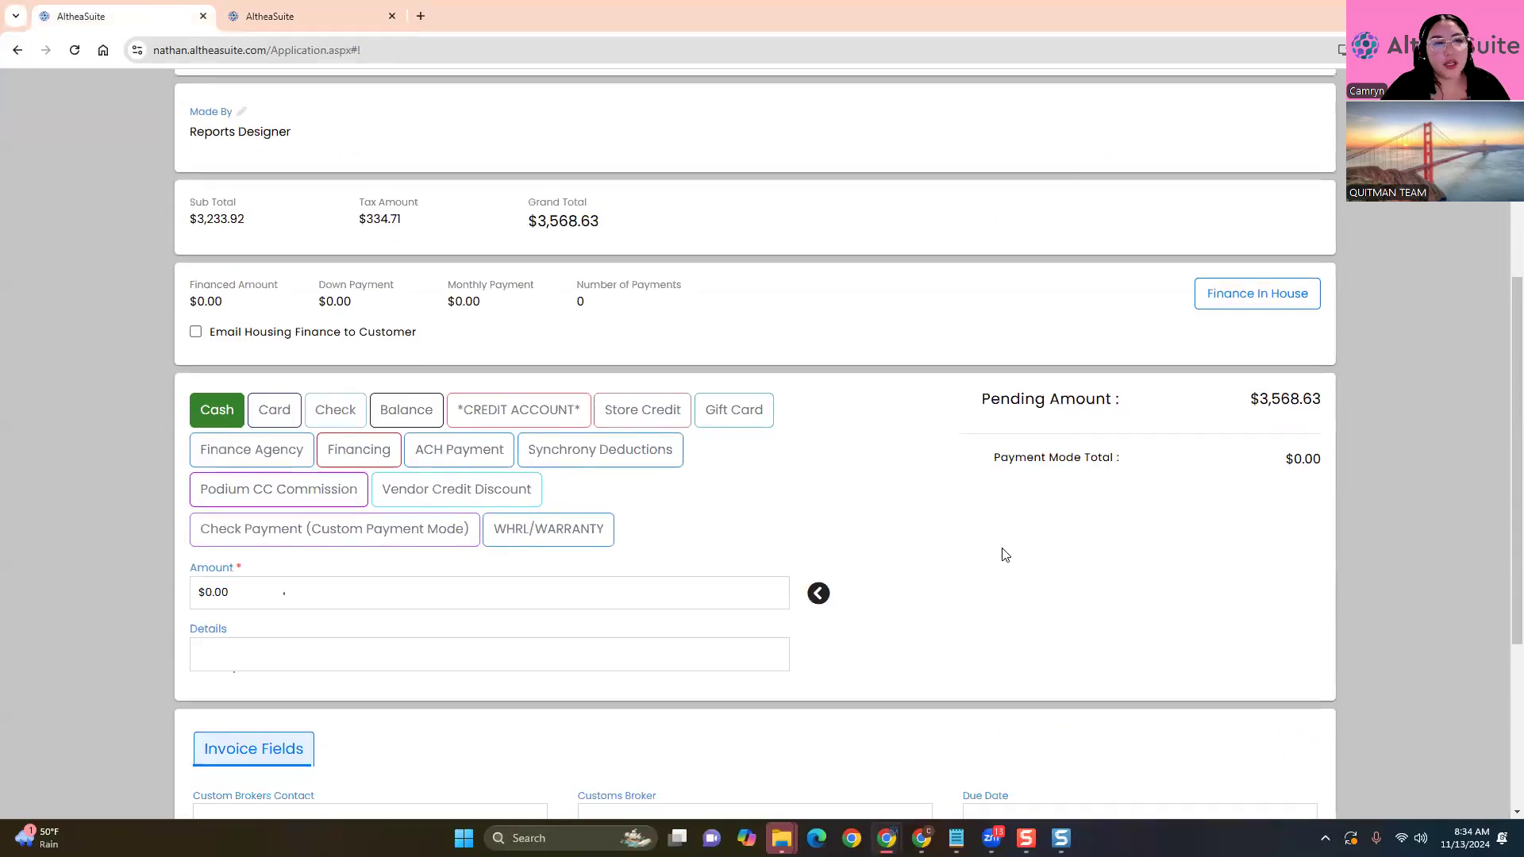
{"action": "scroll", "coordinate": [1004, 554], "scroll_direction": "up", "scroll_amount": 5}
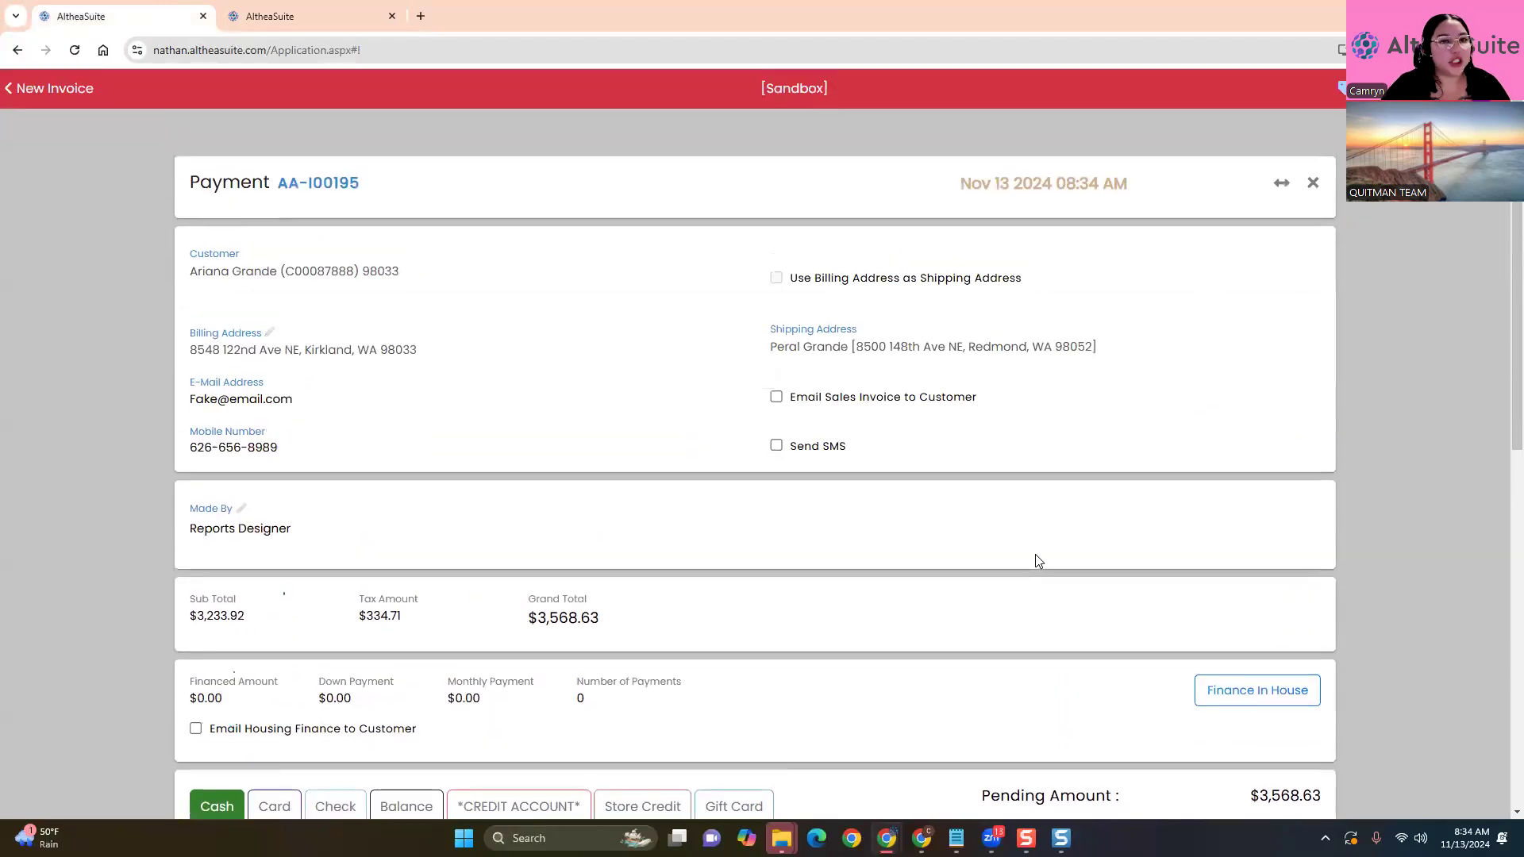
{"action": "scroll", "coordinate": [1036, 554], "scroll_direction": "down", "scroll_amount": 4}
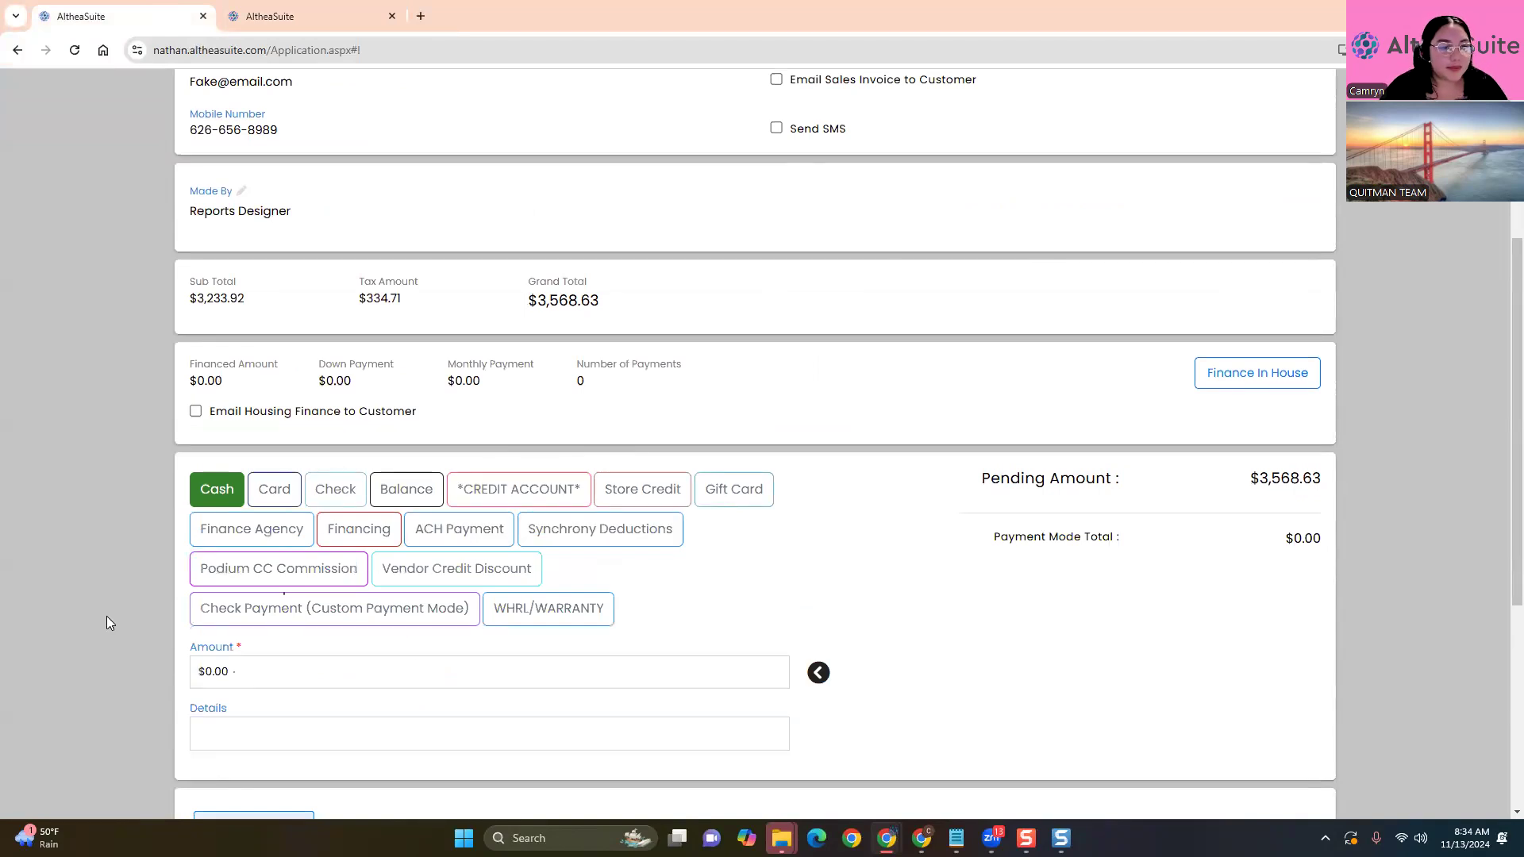
{"action": "scroll", "coordinate": [83, 595], "scroll_direction": "down", "scroll_amount": 3}
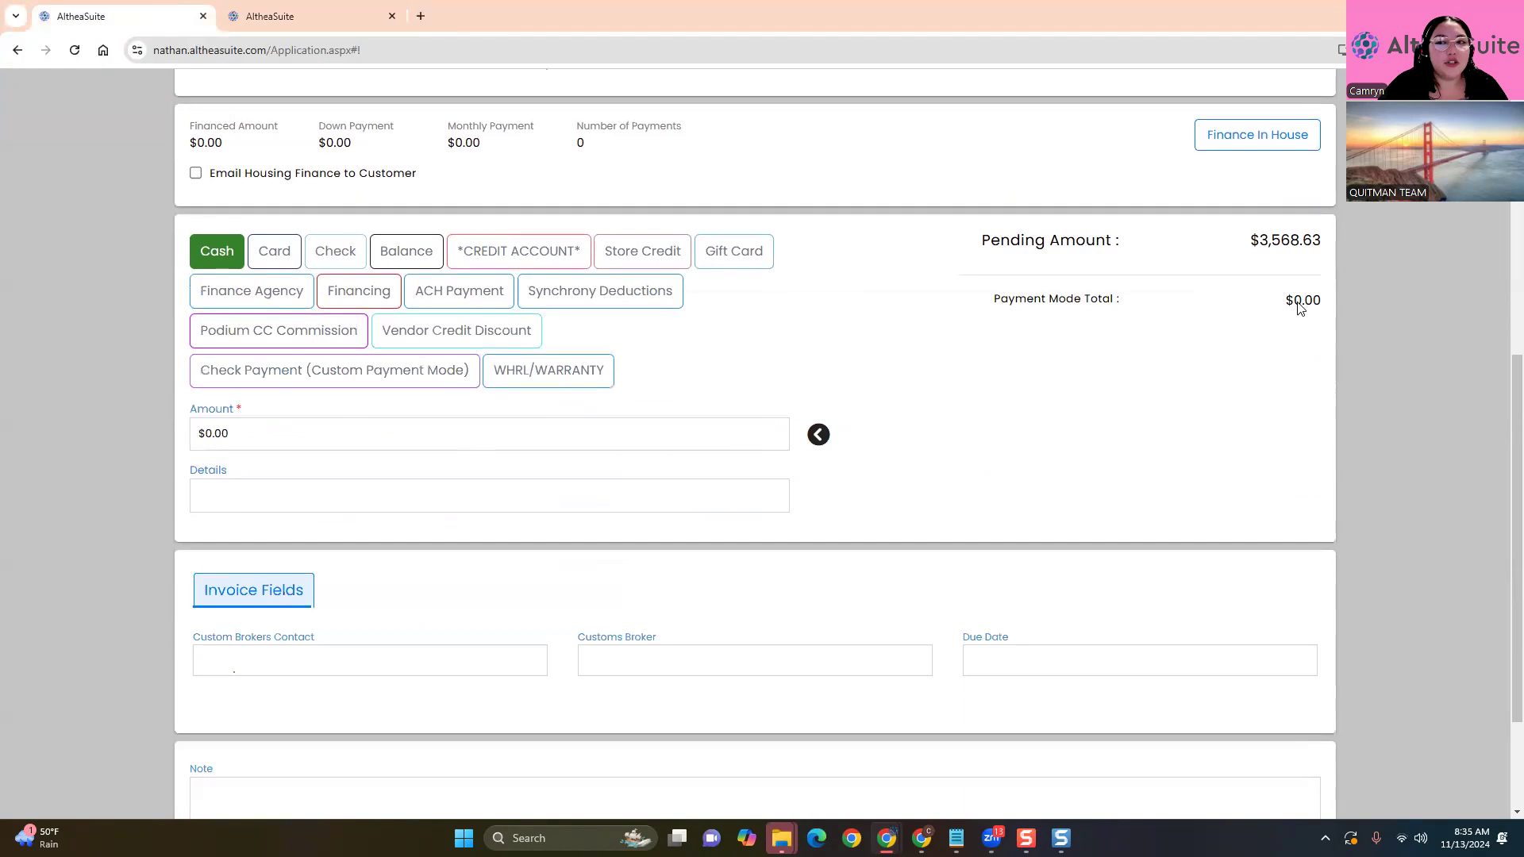
{"action": "left_click_drag", "start_coordinate": [982, 243], "coordinate": [1389, 245]}
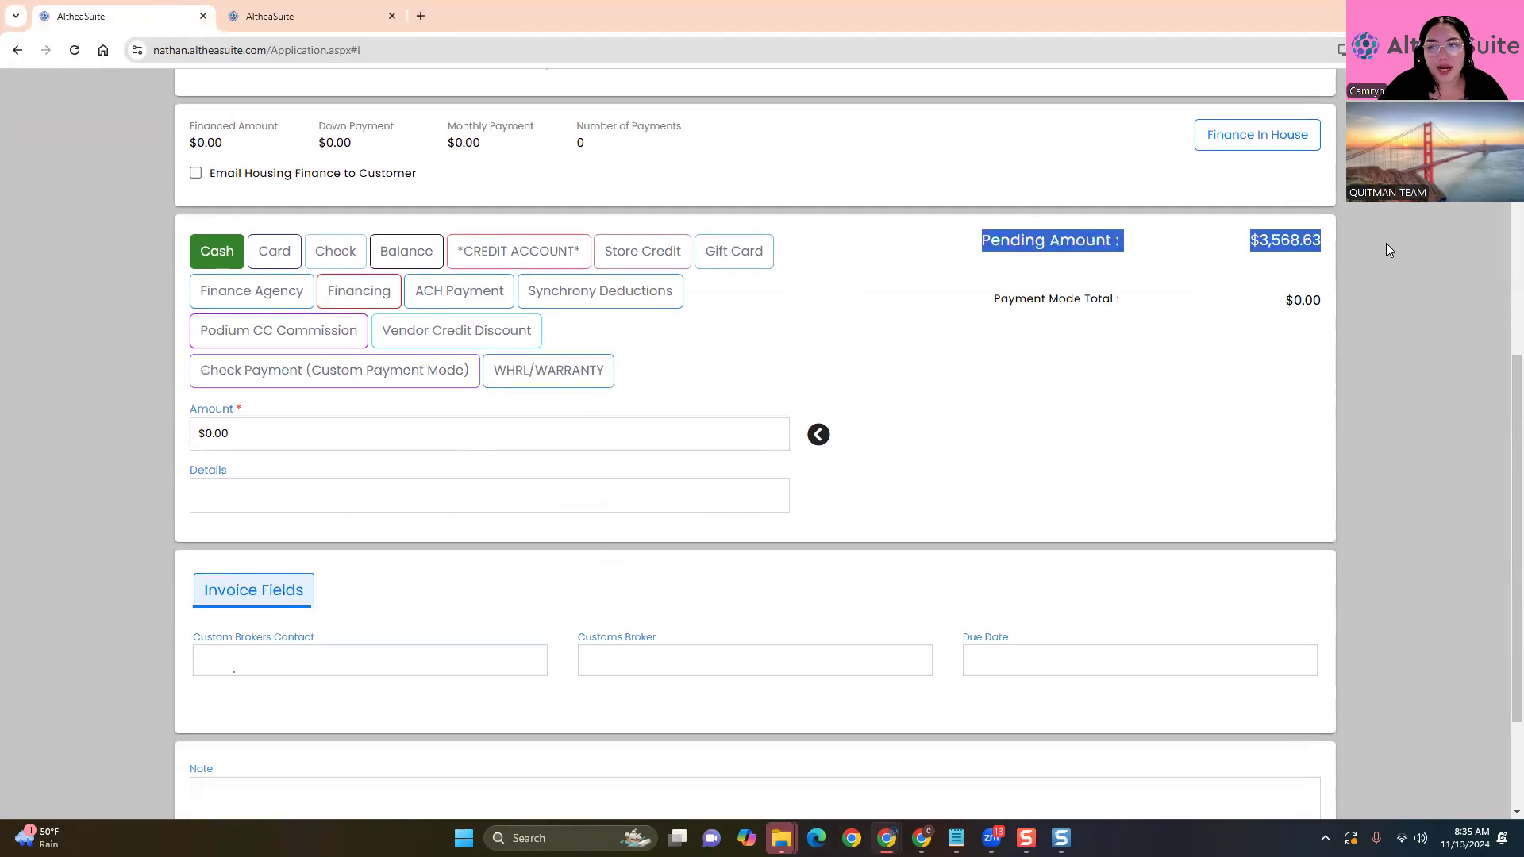
{"action": "left_click", "coordinate": [1005, 378]}
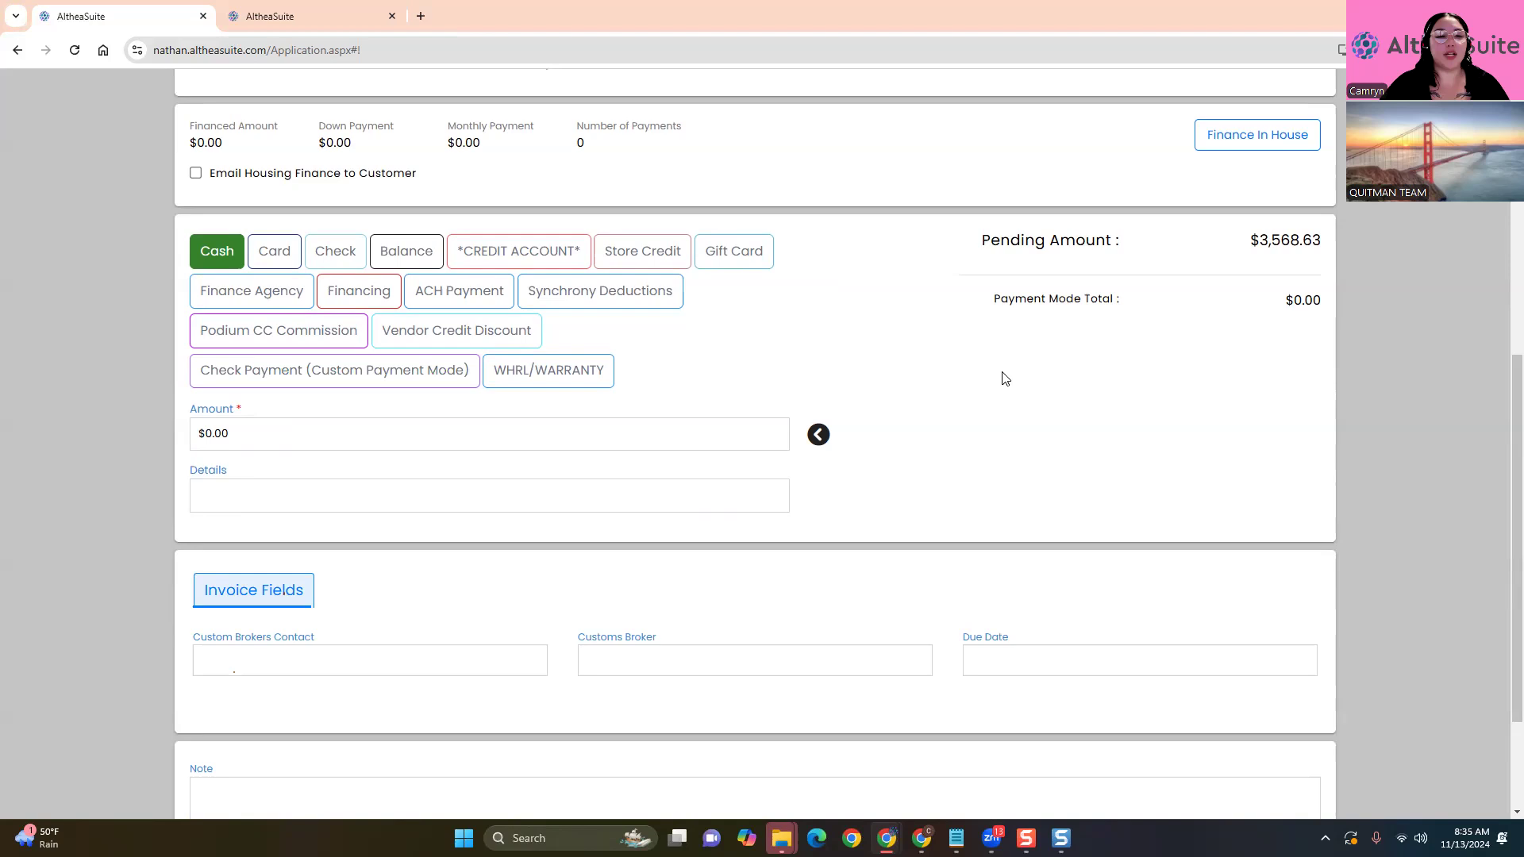
{"action": "left_click", "coordinate": [296, 433]}
Enter a $500.00 cash payment on the invoice
{"action": "type", "text": "500"}
{"action": "left_click", "coordinate": [42, 437]}
{"action": "left_click_drag", "start_coordinate": [1086, 267], "coordinate": [1229, 276]}
{"action": "left_click", "coordinate": [1274, 267]}
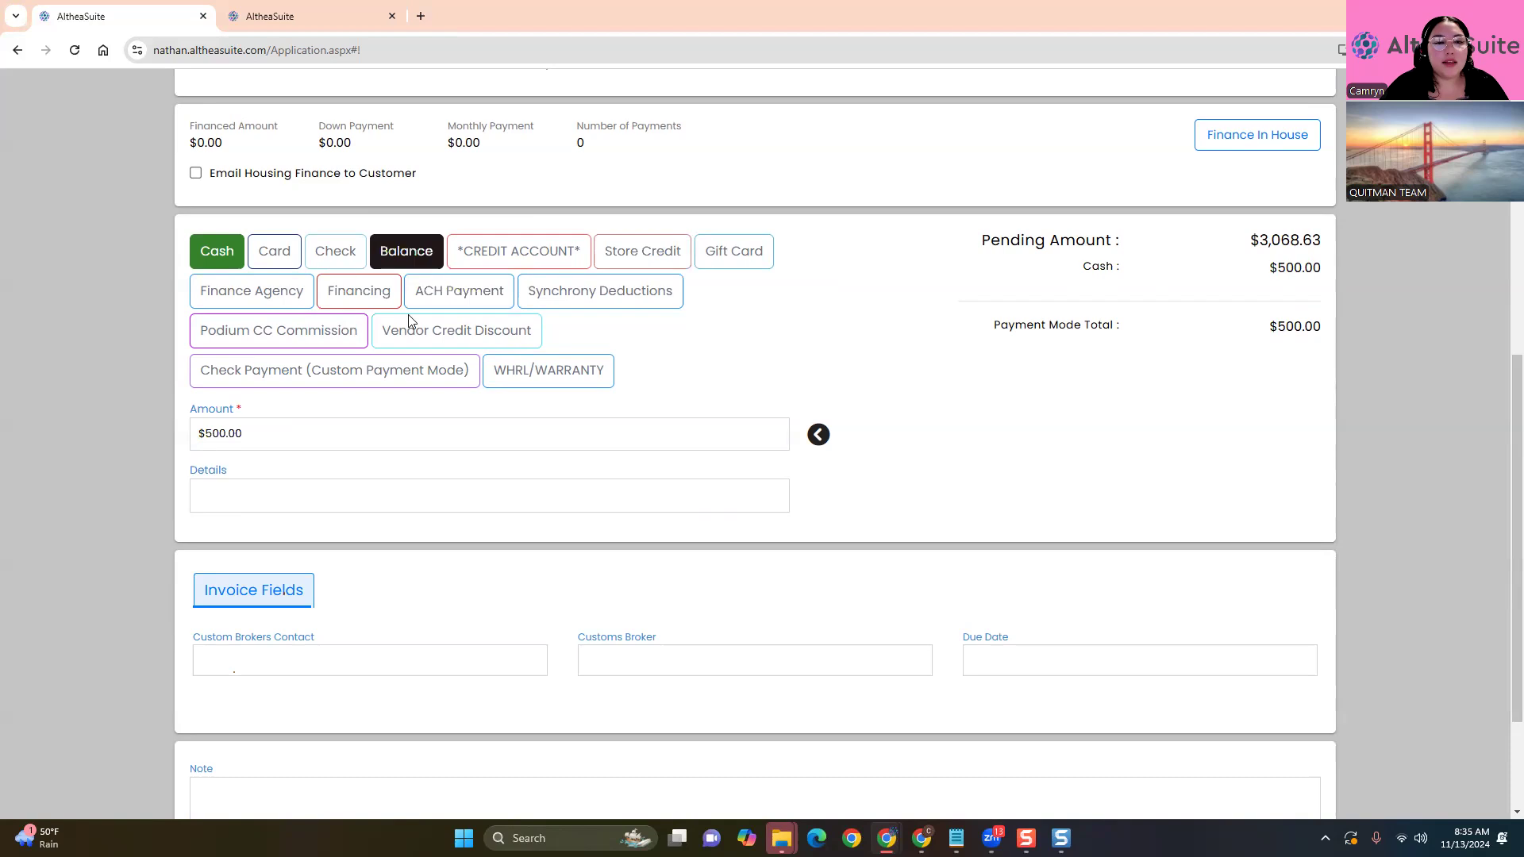
Add a $1,000.00 Check Payment (Custom Payment Mode), leaving $2,068.63 pending
{"action": "left_click", "coordinate": [324, 382]}
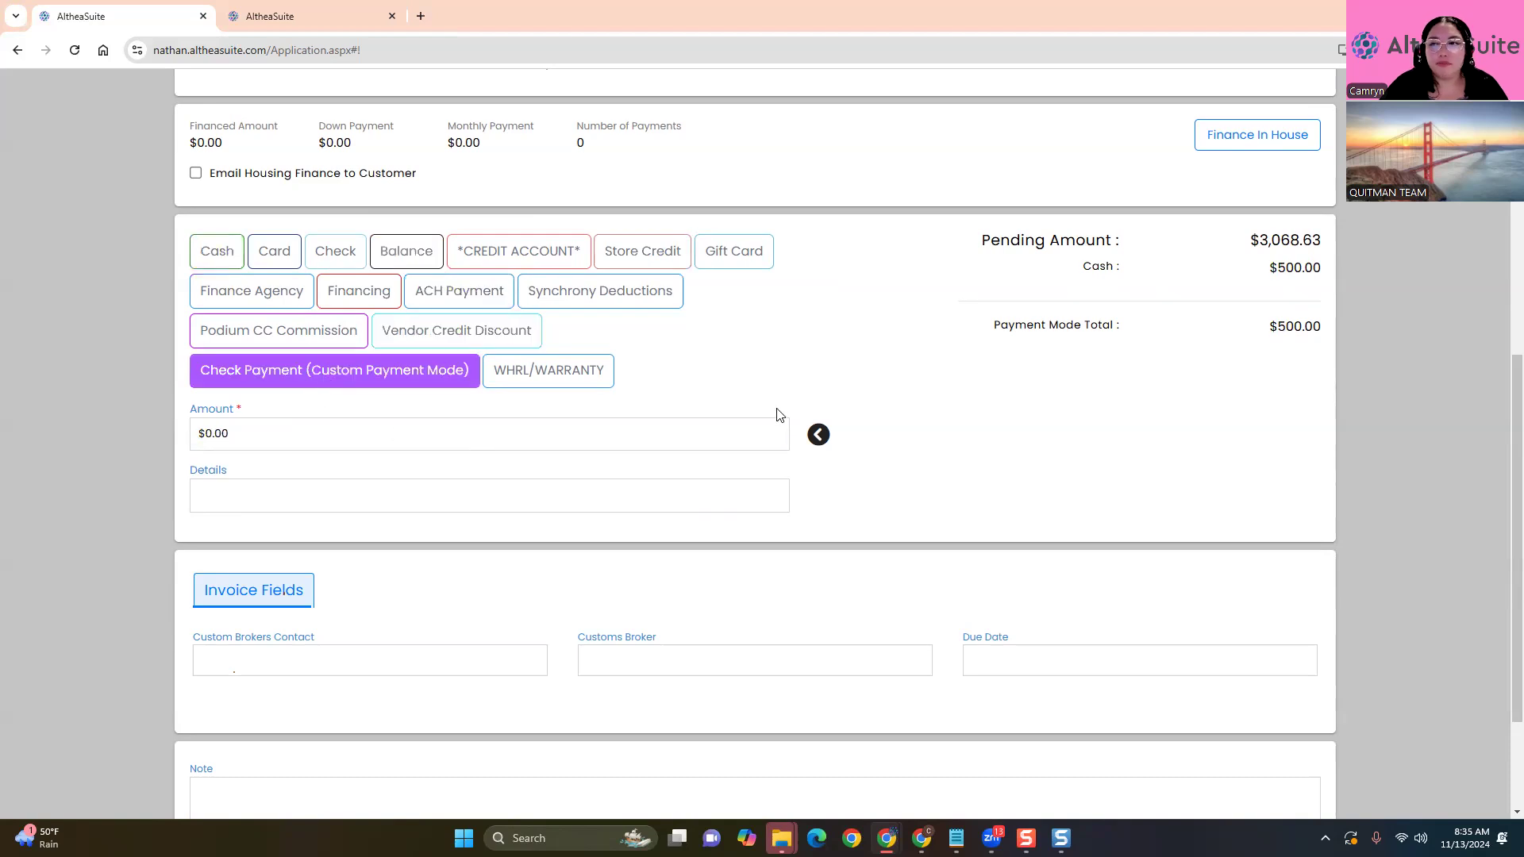
{"action": "left_click", "coordinate": [487, 433]}
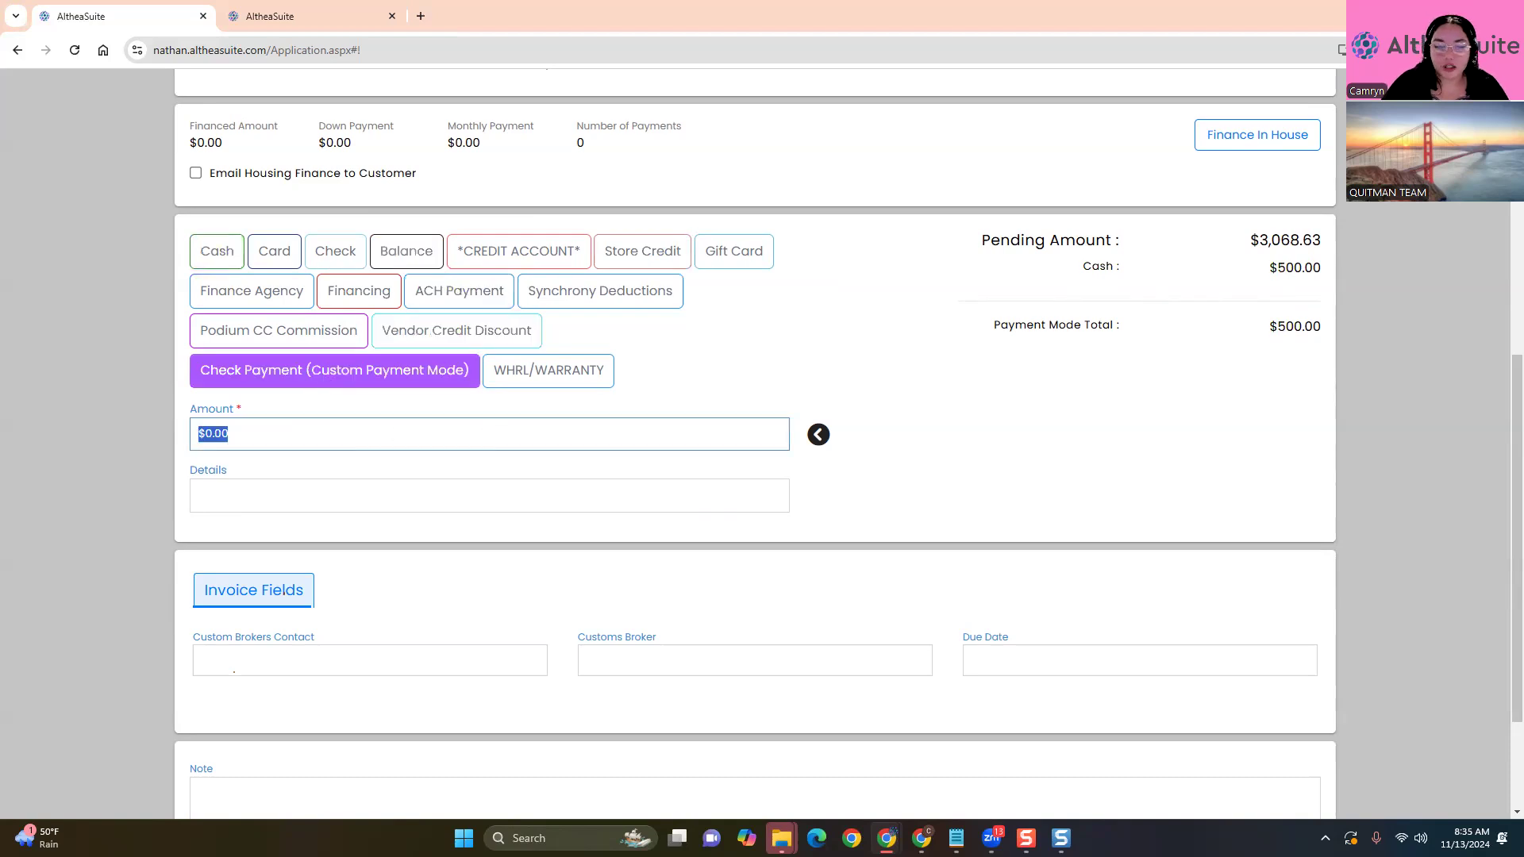
{"action": "type", "text": "1000"}
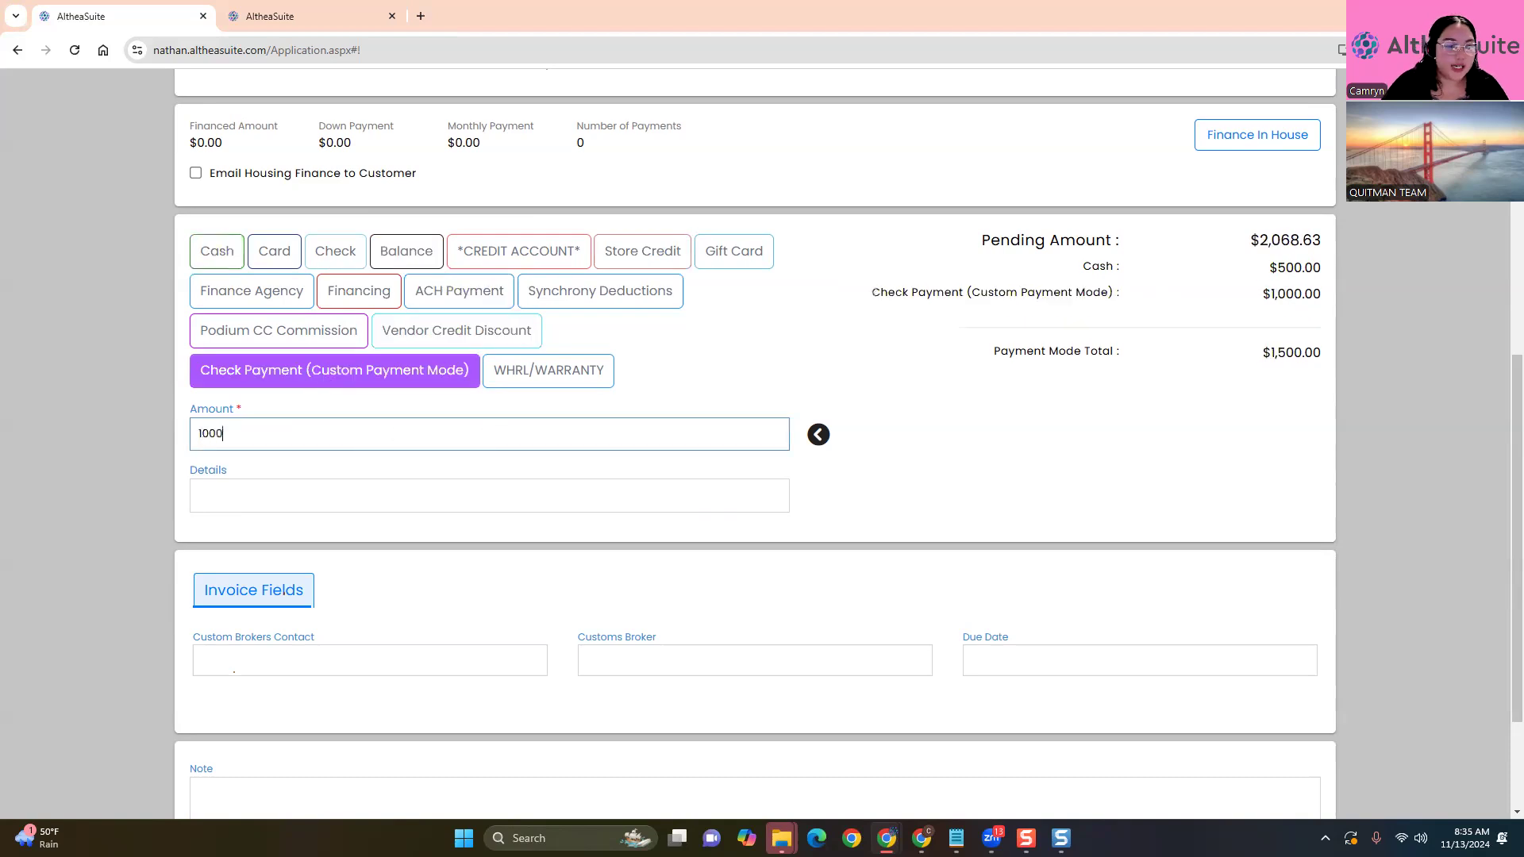
{"action": "left_click", "coordinate": [172, 537]}
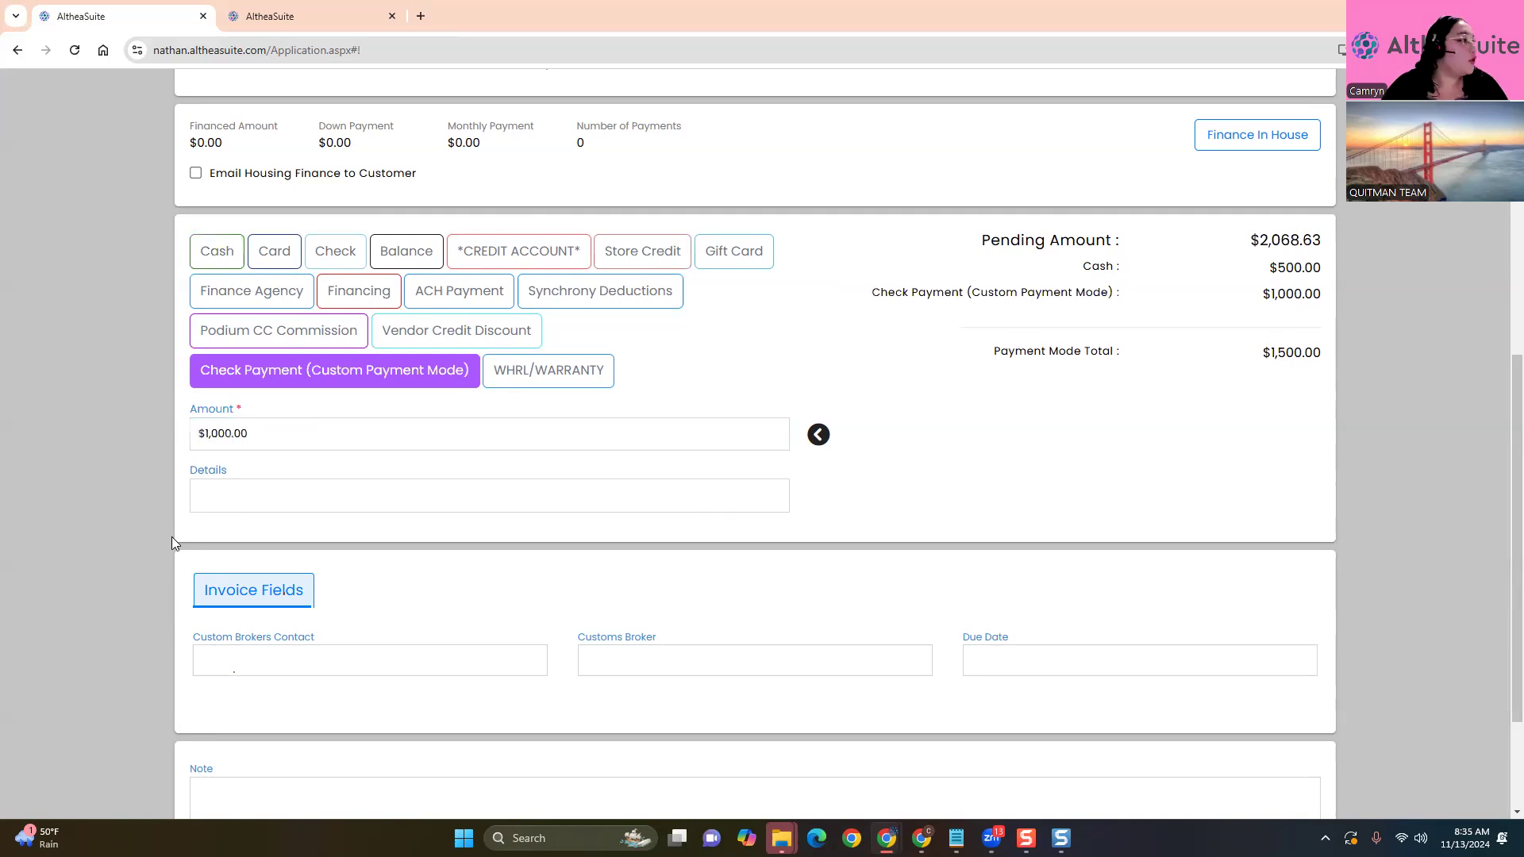
{"action": "left_click", "coordinate": [219, 310]}
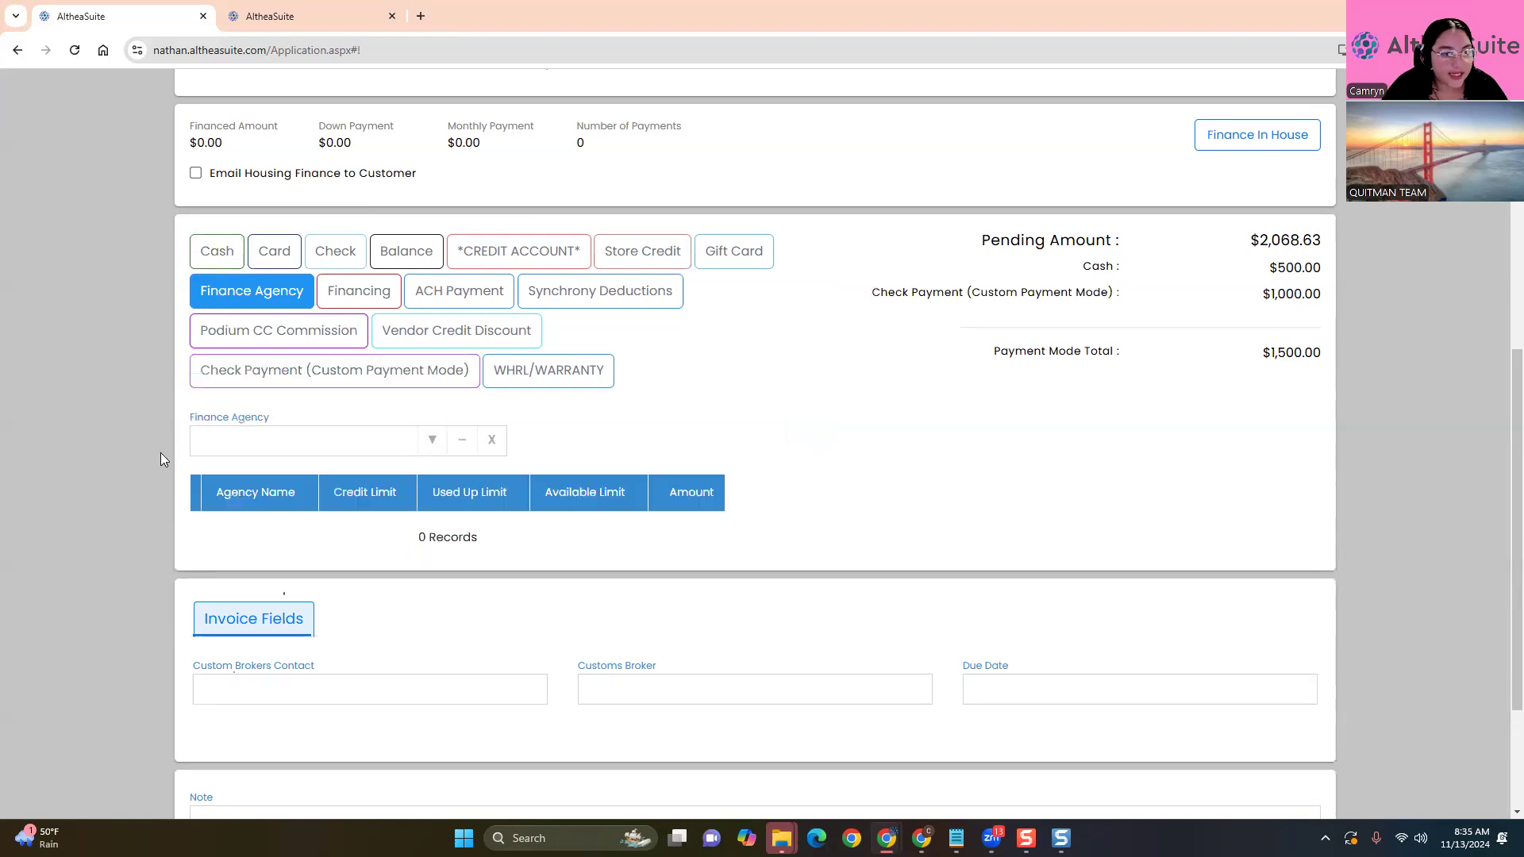
Add Synchrony, GE and Progressive as finance agencies on the payment
{"action": "scroll", "coordinate": [162, 448], "scroll_direction": "down", "scroll_amount": 2}
{"action": "left_click", "coordinate": [430, 284]}
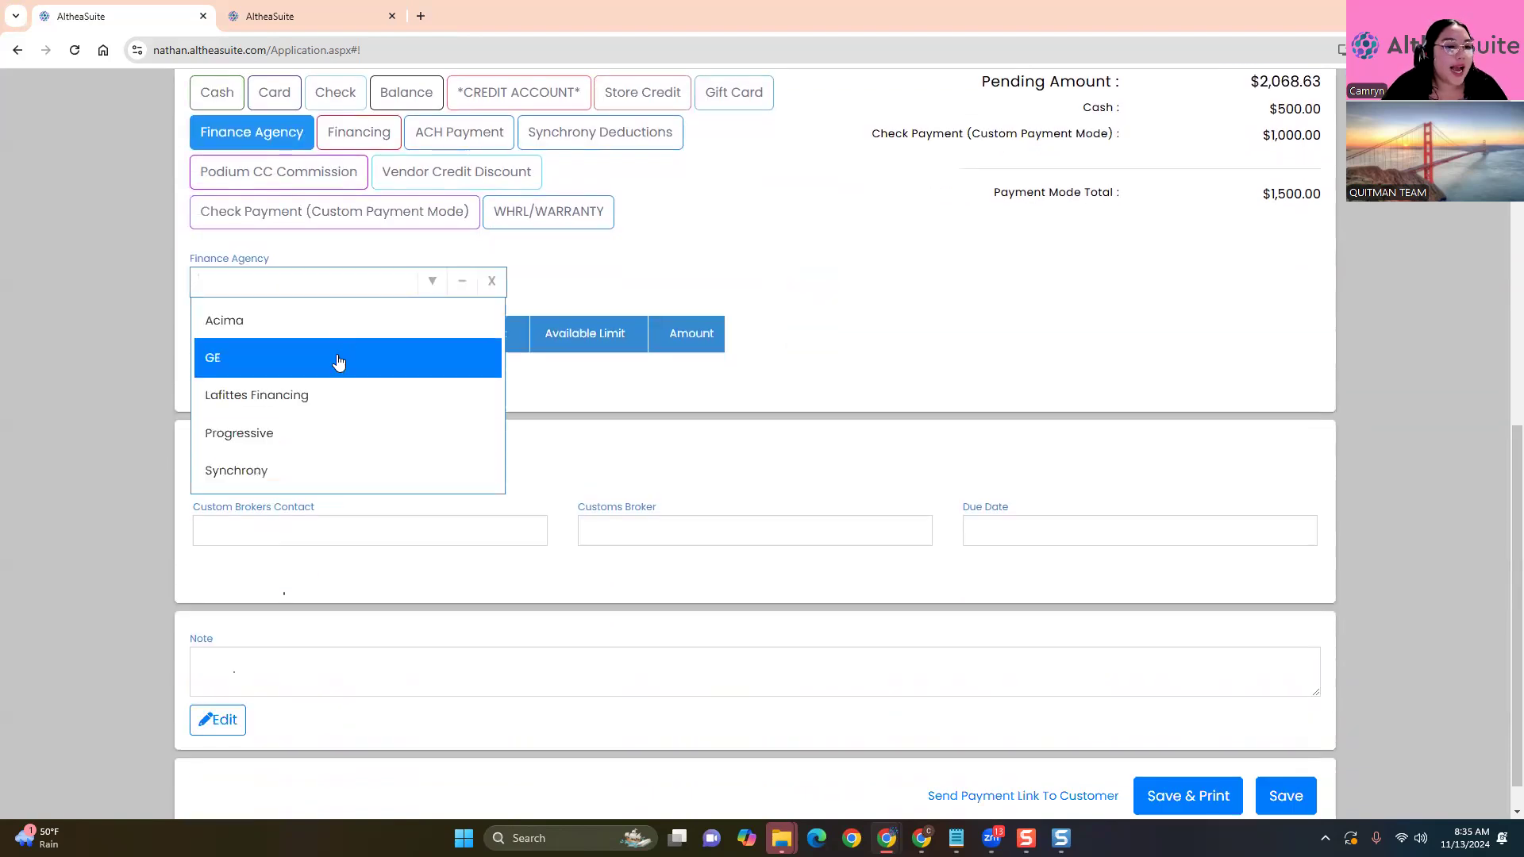
{"action": "left_click", "coordinate": [289, 470]}
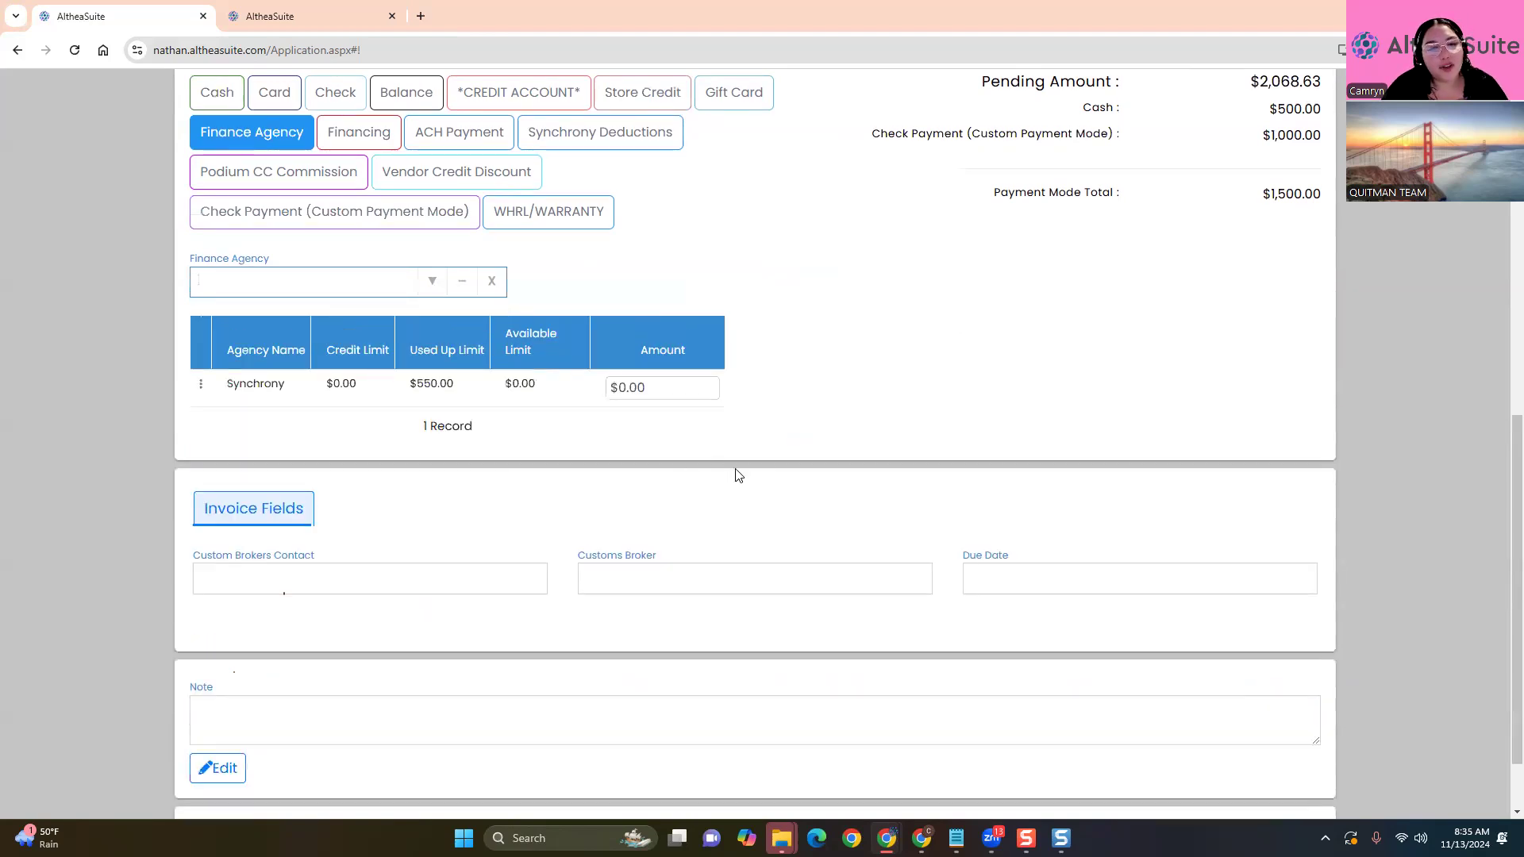
{"action": "scroll", "coordinate": [768, 471], "scroll_direction": "up", "scroll_amount": 1}
{"action": "scroll", "coordinate": [769, 471], "scroll_direction": "up", "scroll_amount": 1}
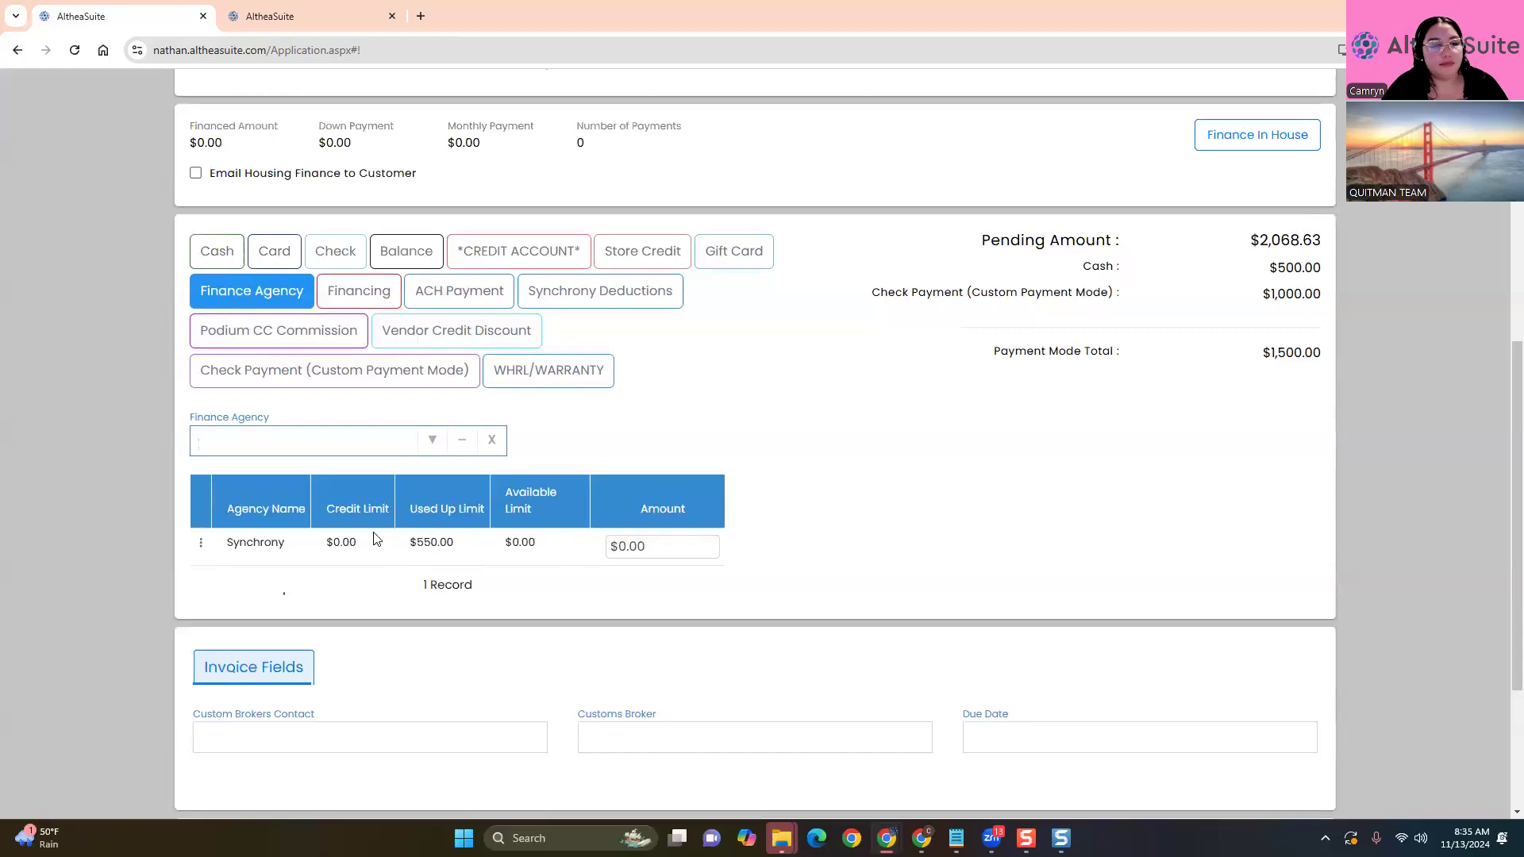
{"action": "scroll", "coordinate": [787, 394], "scroll_direction": "up", "scroll_amount": 6}
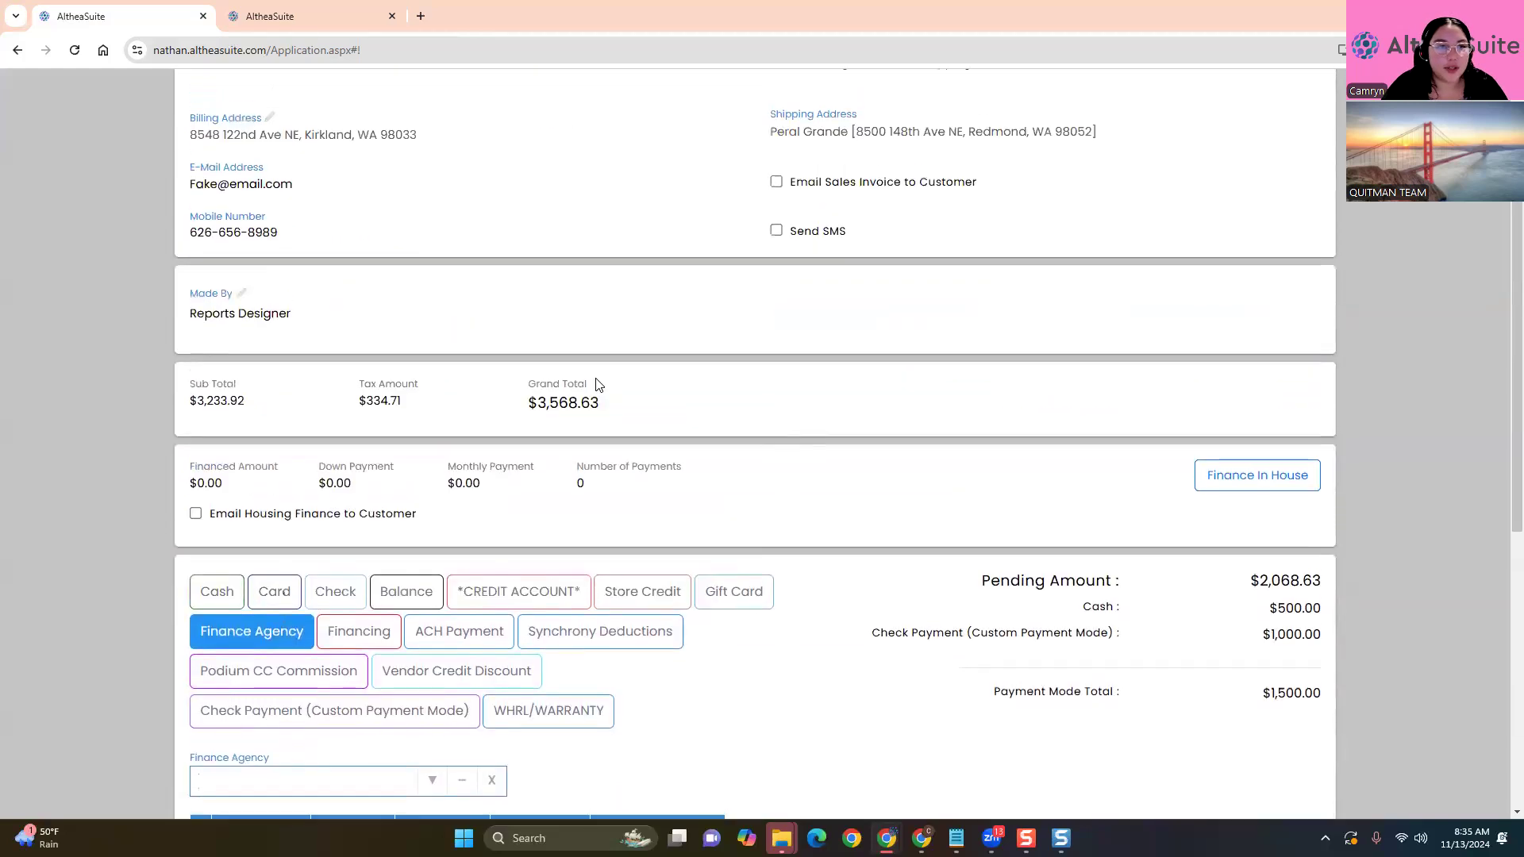
{"action": "scroll", "coordinate": [555, 426], "scroll_direction": "down", "scroll_amount": 7}
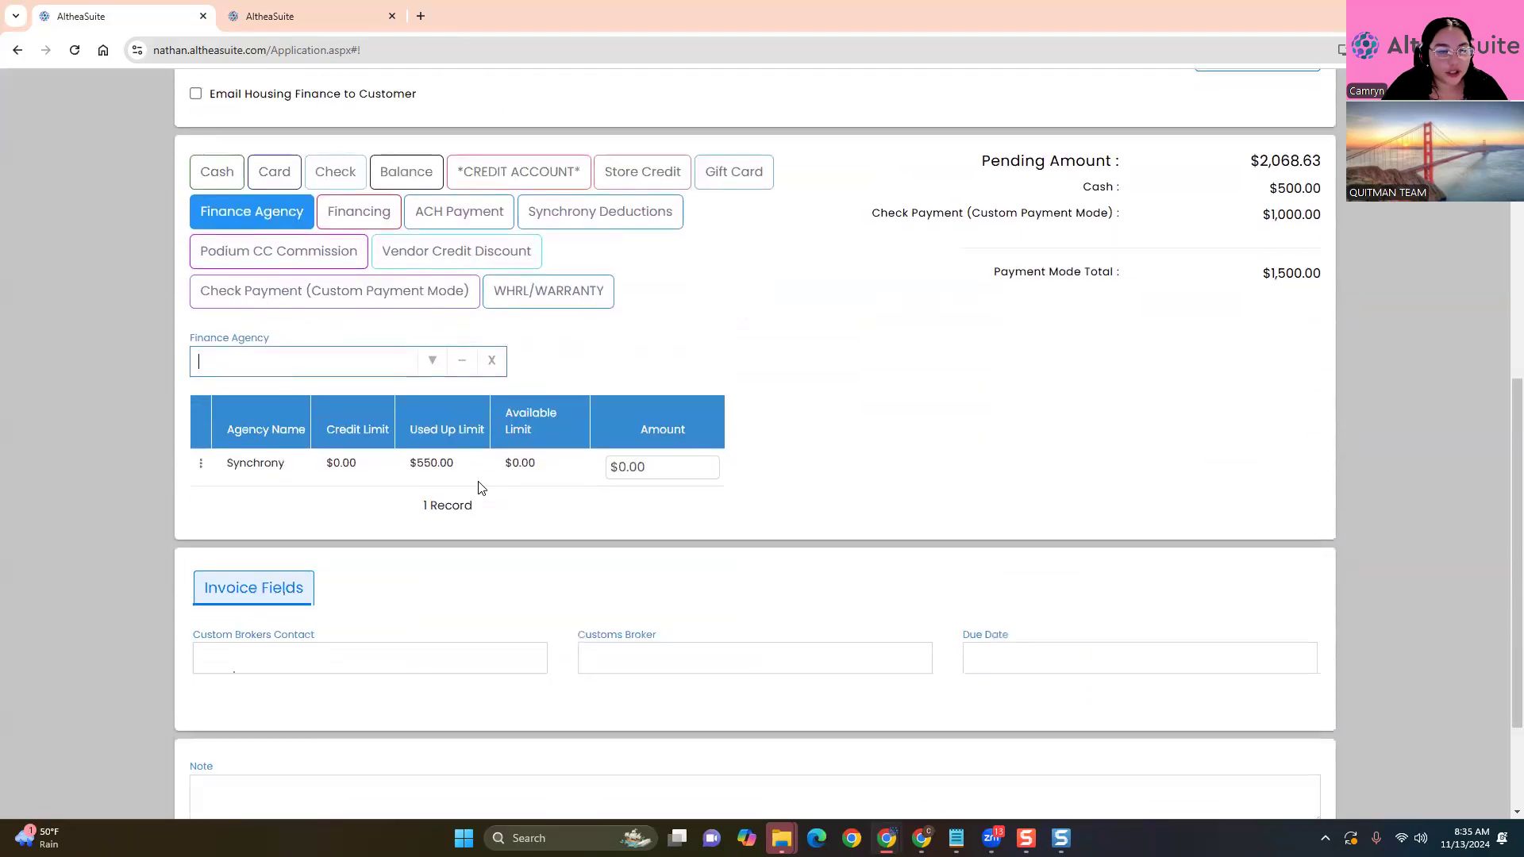
{"action": "left_click", "coordinate": [433, 363]}
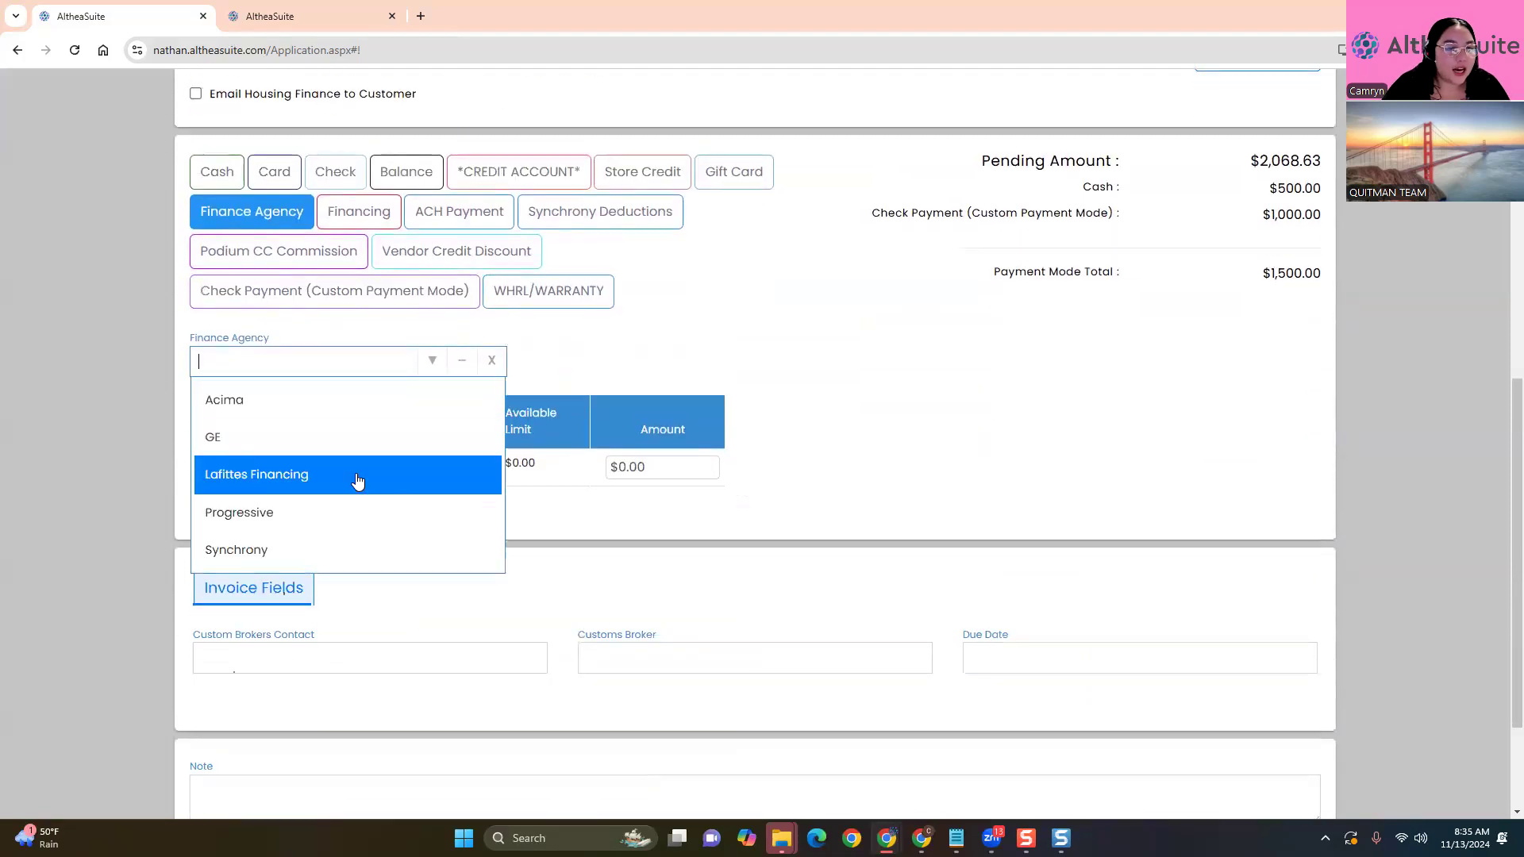
{"action": "left_click", "coordinate": [321, 439]}
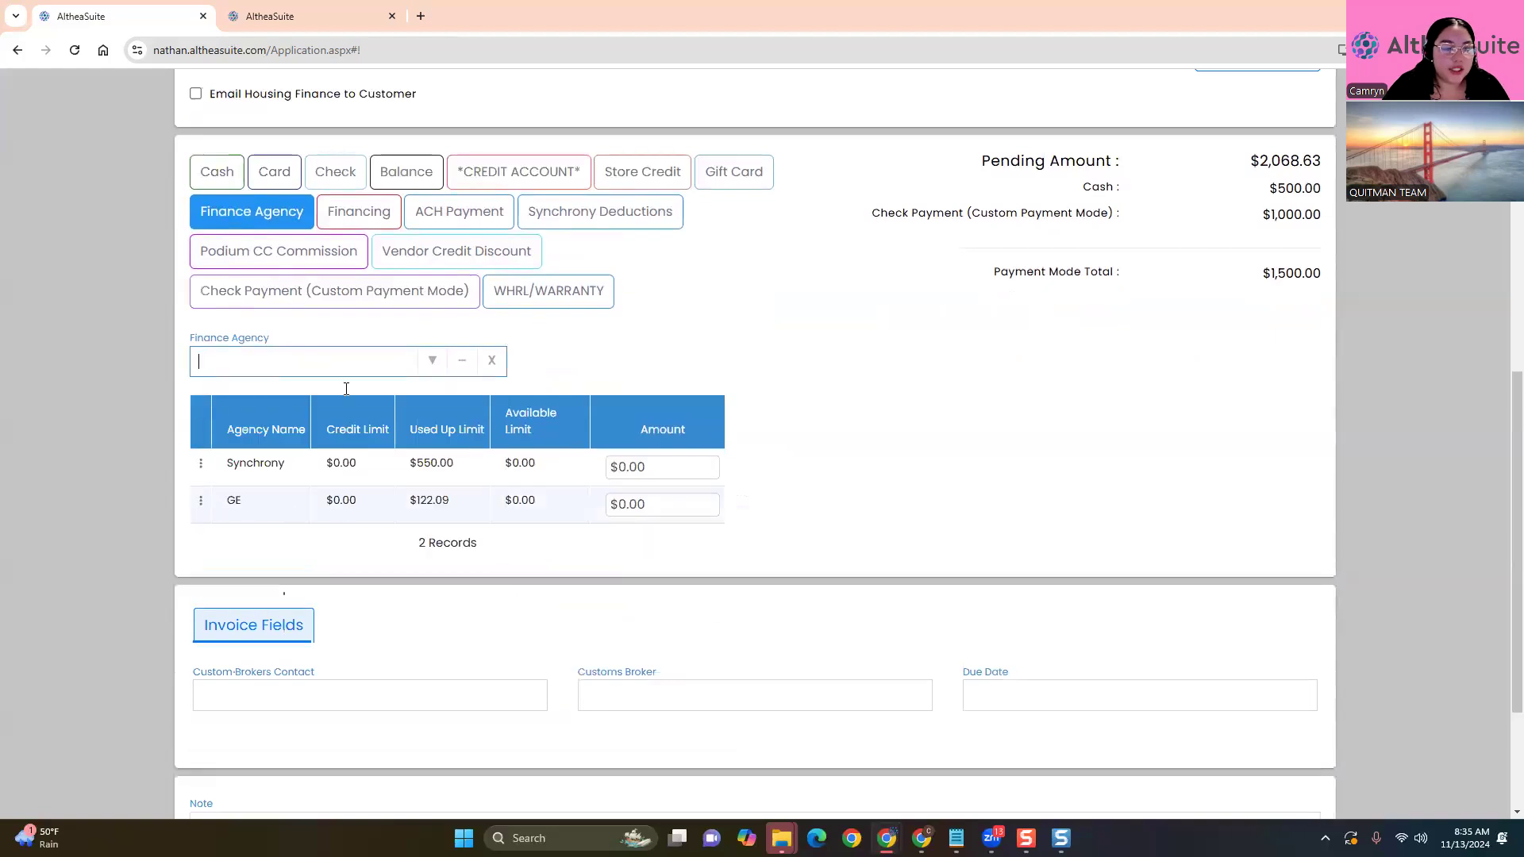
{"action": "left_click", "coordinate": [435, 363]}
{"action": "left_click", "coordinate": [376, 514]}
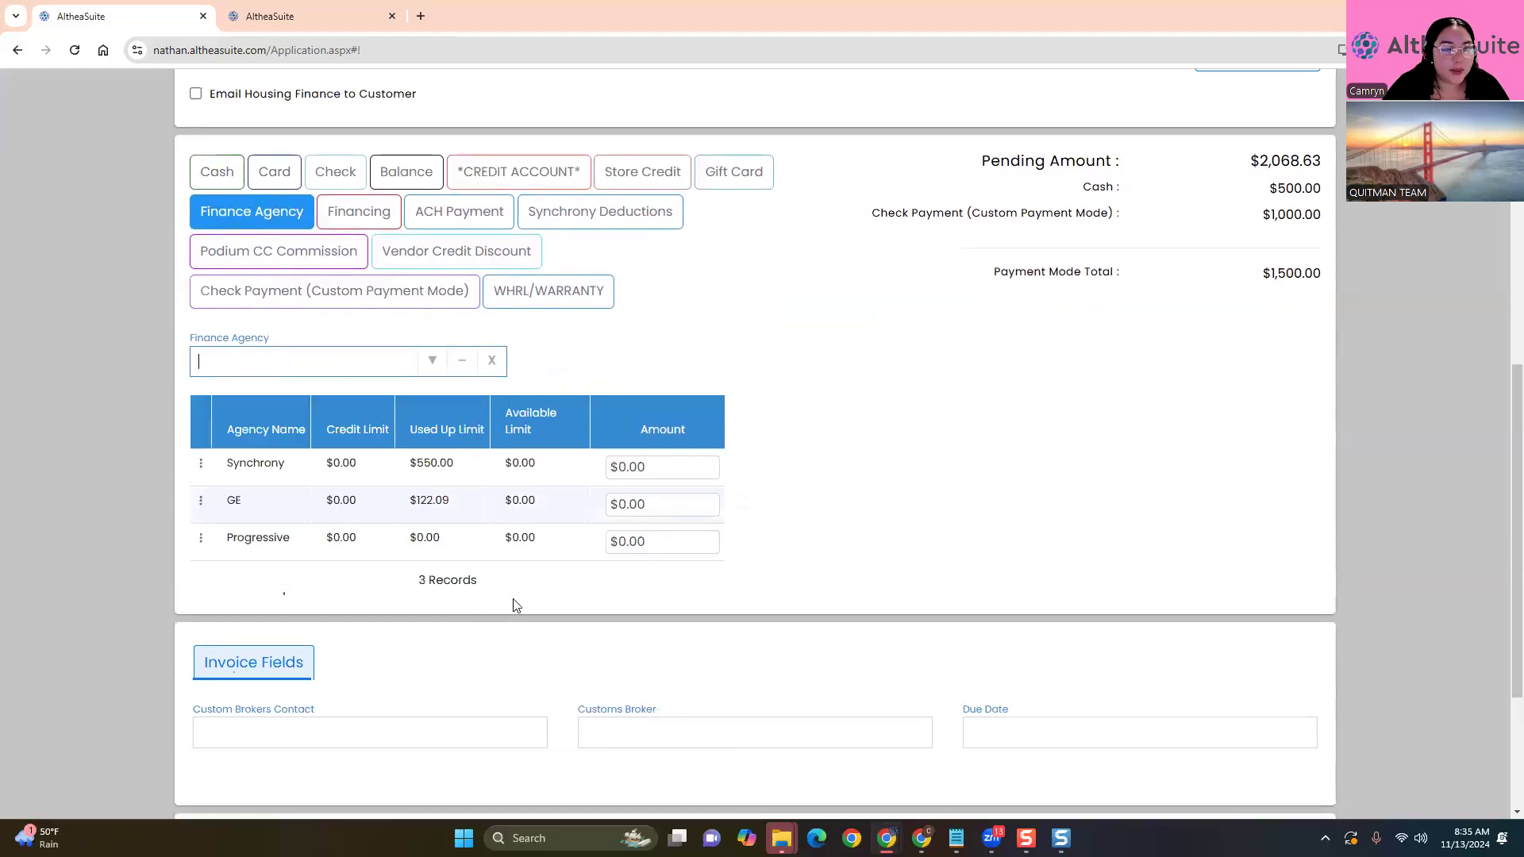
Remove the Progressive, GE and Synchrony agency rows, then bring up the Card payment entry
{"action": "left_click", "coordinate": [201, 540]}
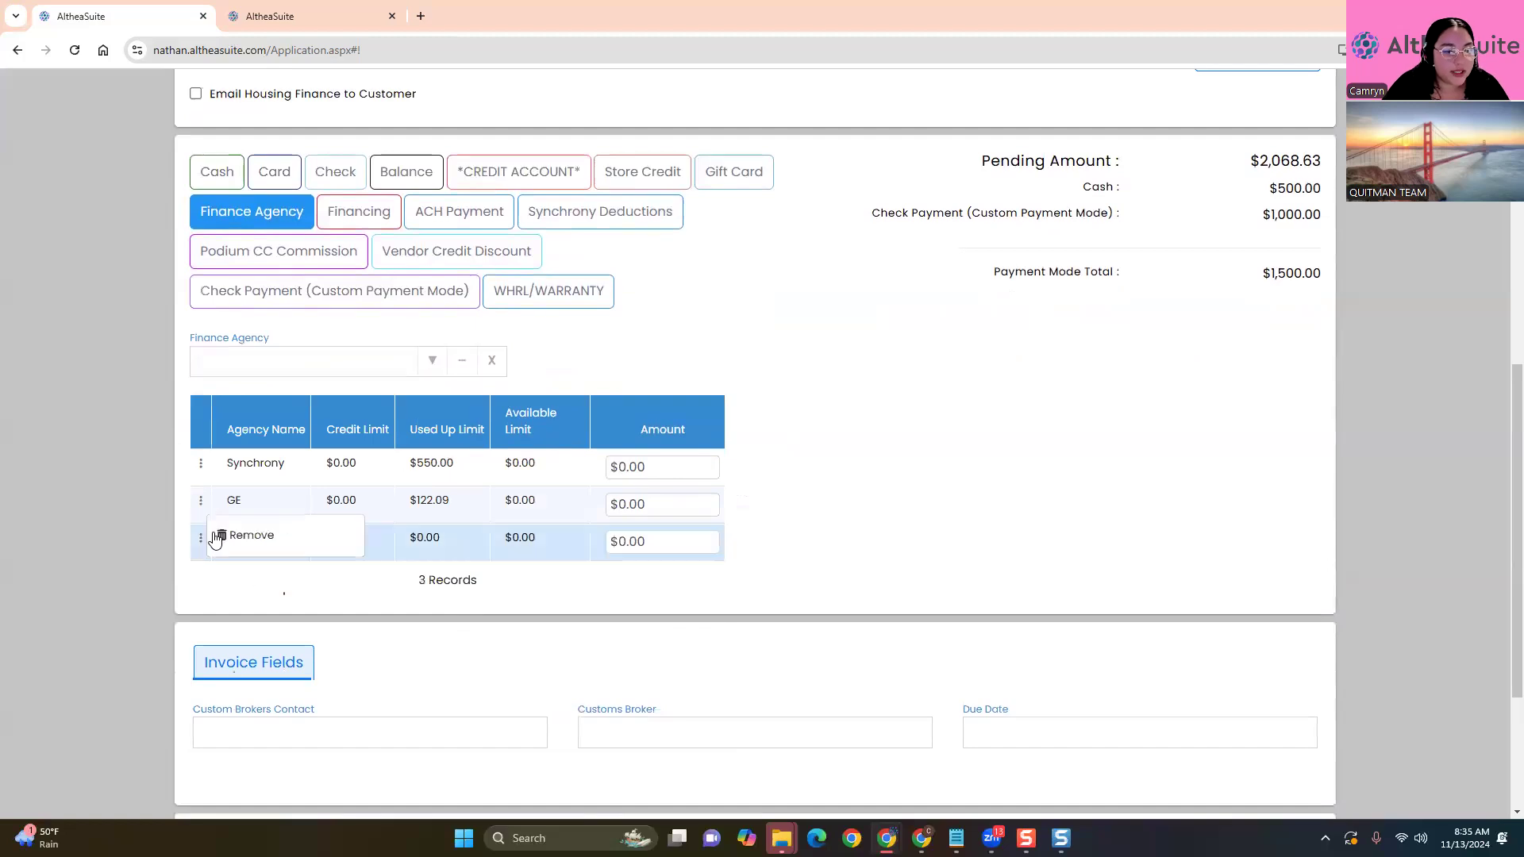
{"action": "left_click", "coordinate": [226, 534]}
{"action": "left_click", "coordinate": [201, 500]}
{"action": "left_click", "coordinate": [255, 507]}
{"action": "left_click", "coordinate": [201, 463]}
{"action": "left_click", "coordinate": [270, 473]}
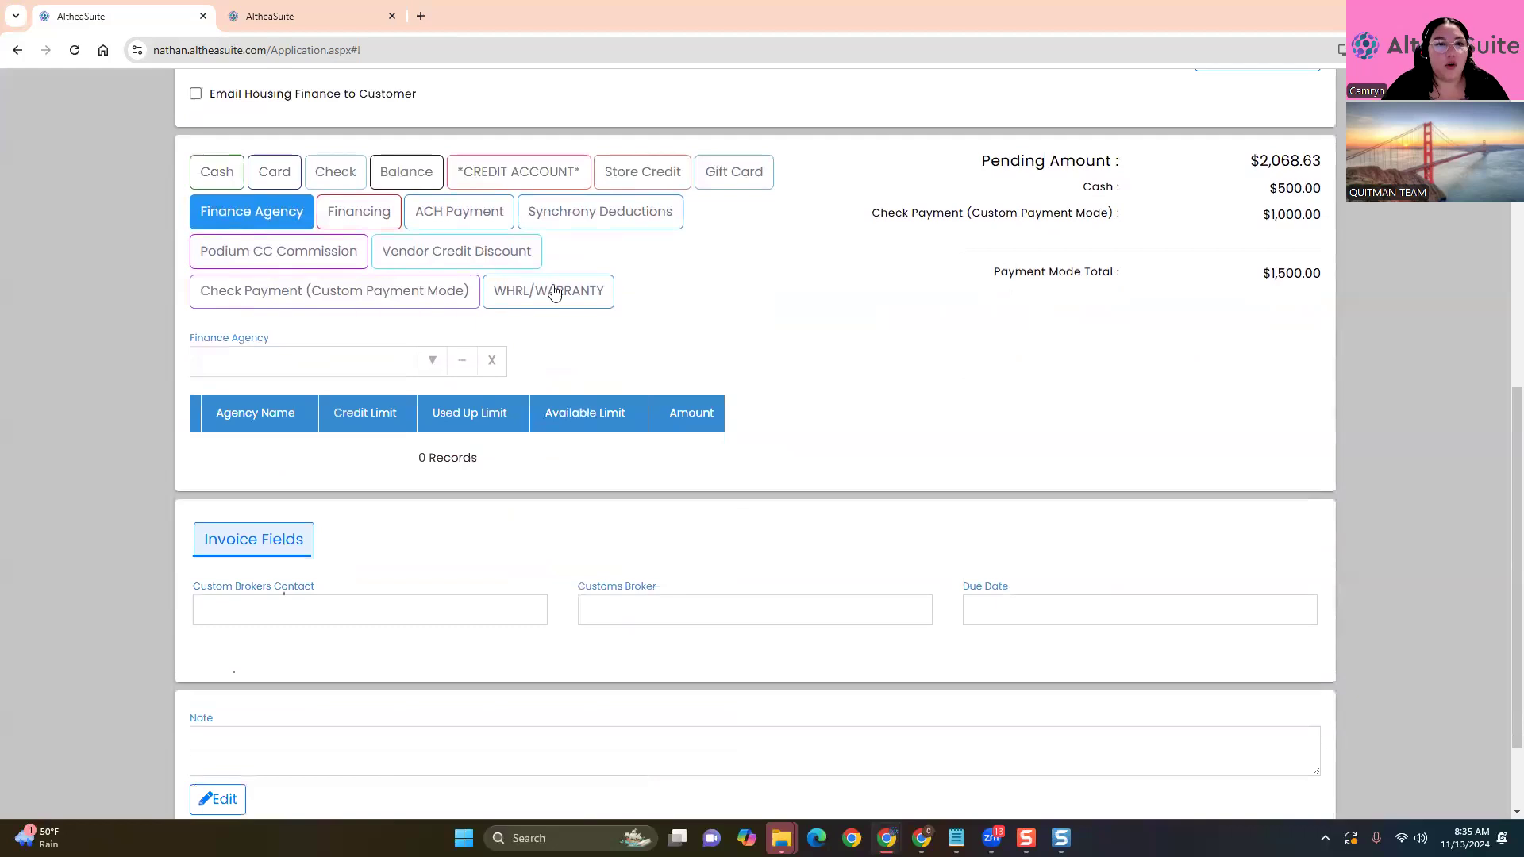
{"action": "left_click", "coordinate": [276, 183]}
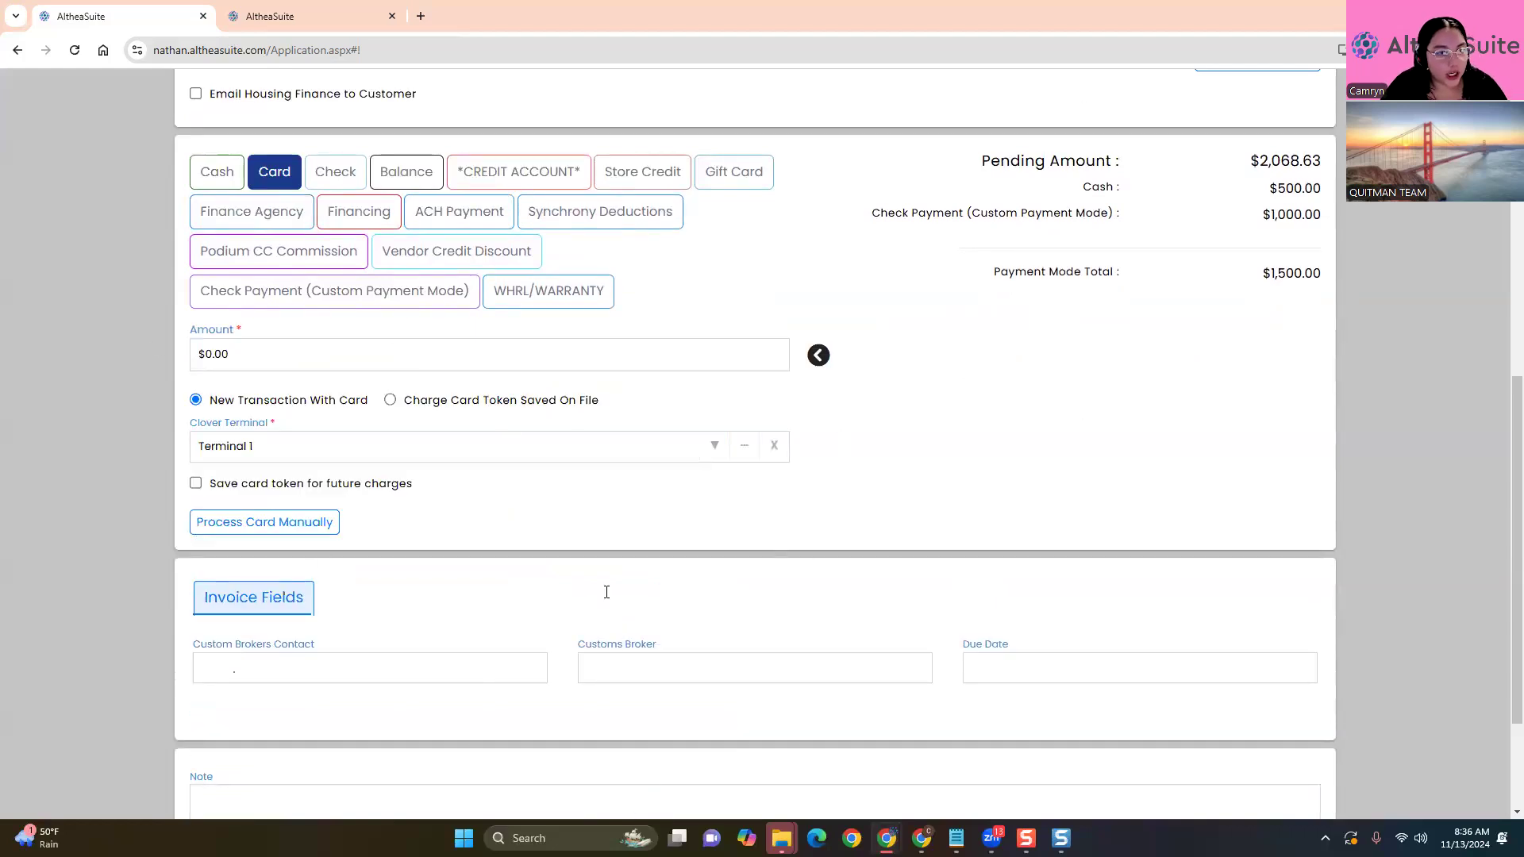
Fill the card amount with the remaining balance, then clear it to drop the card line
{"action": "left_click", "coordinate": [216, 172]}
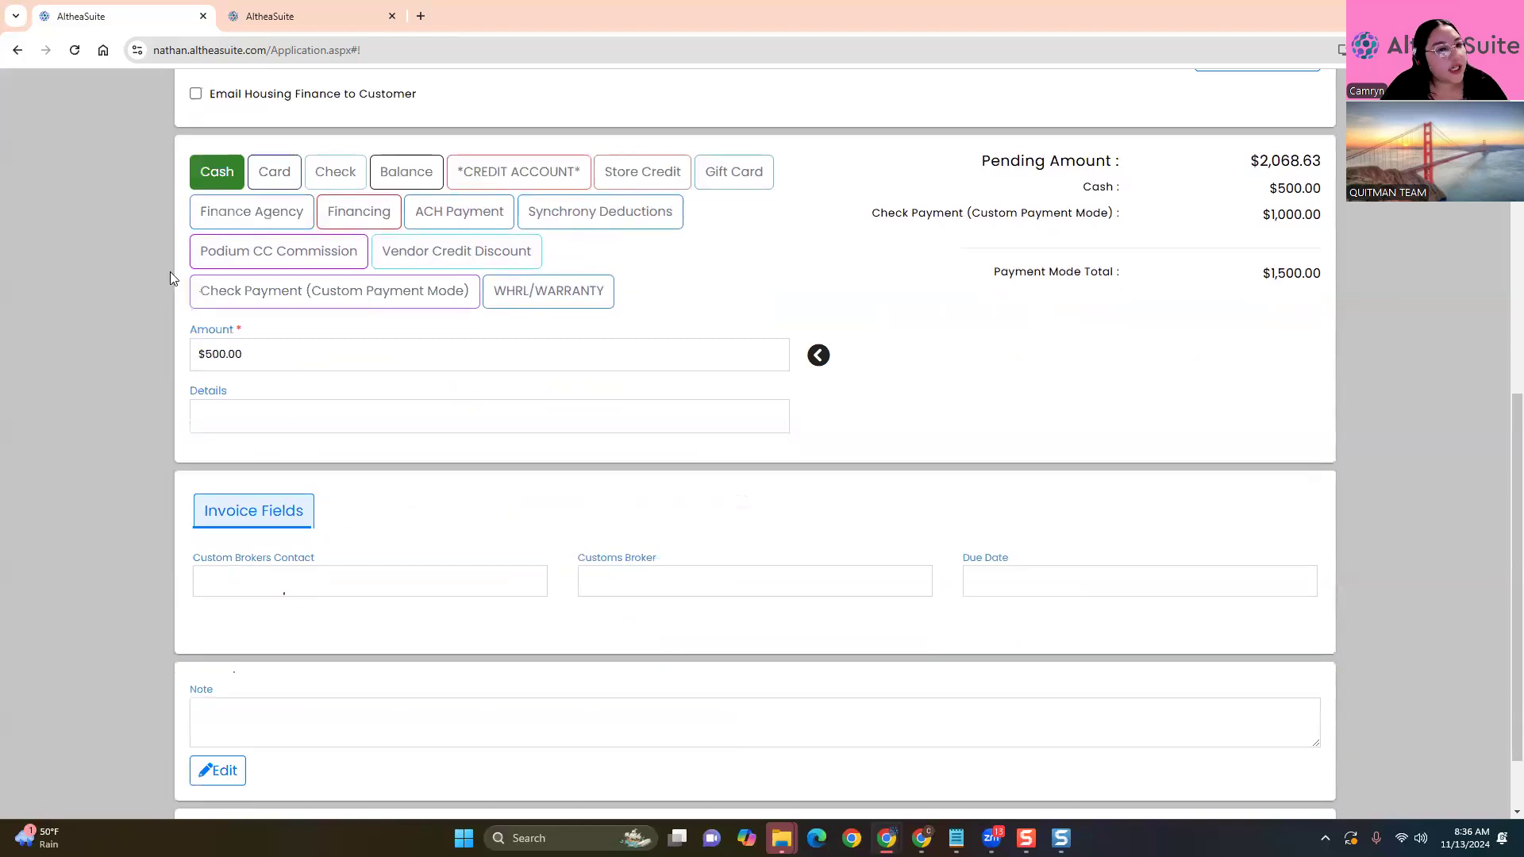
{"action": "left_click", "coordinate": [267, 176]}
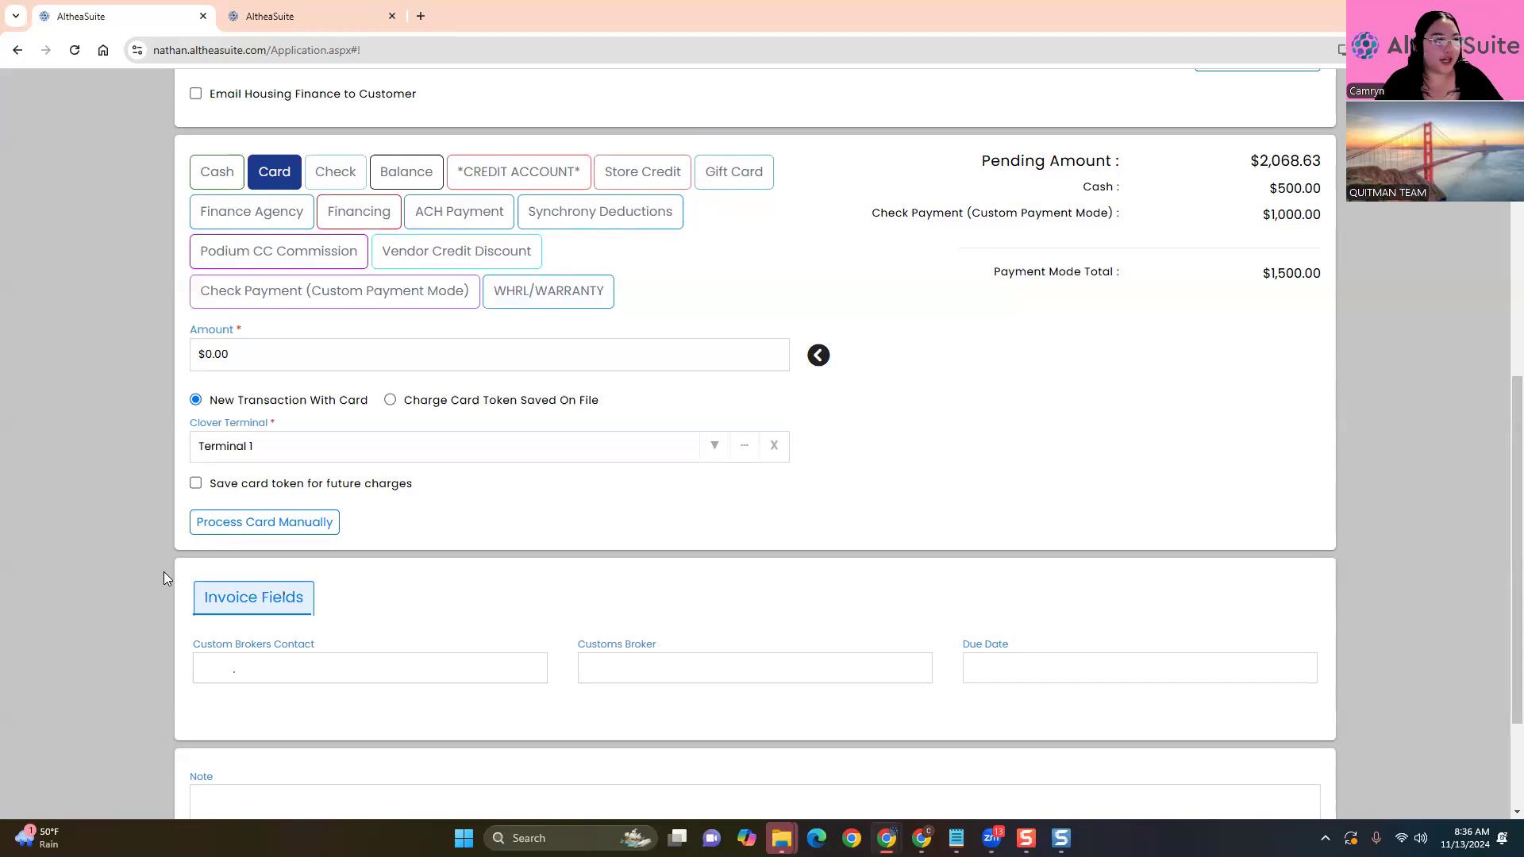
{"action": "left_click", "coordinate": [814, 358]}
{"action": "left_click_drag", "start_coordinate": [274, 357], "coordinate": [169, 358]}
{"action": "key", "text": "BackSpace"}
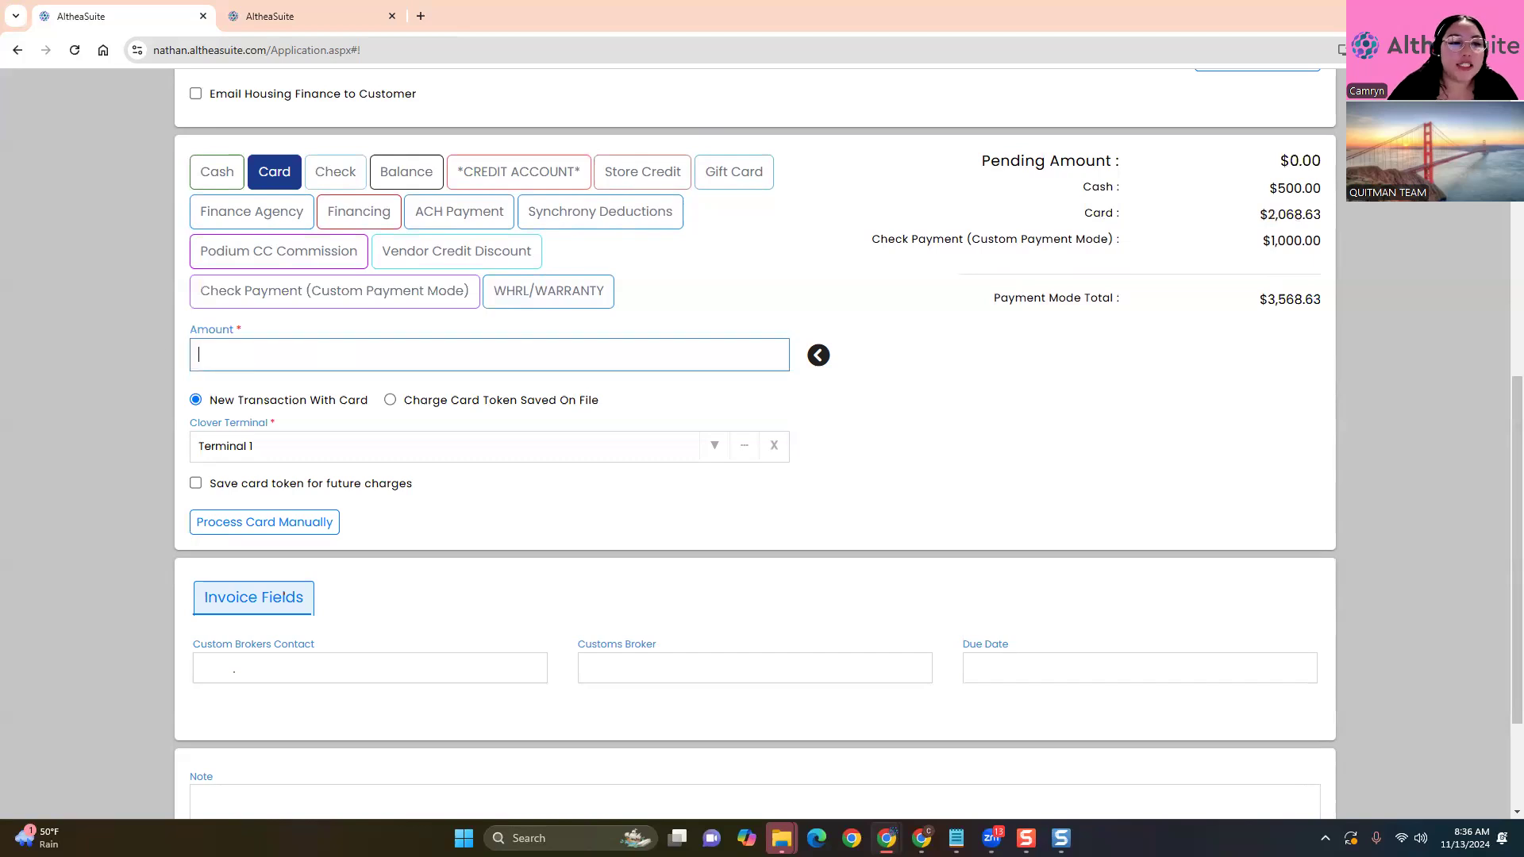
{"action": "left_click", "coordinate": [874, 296]}
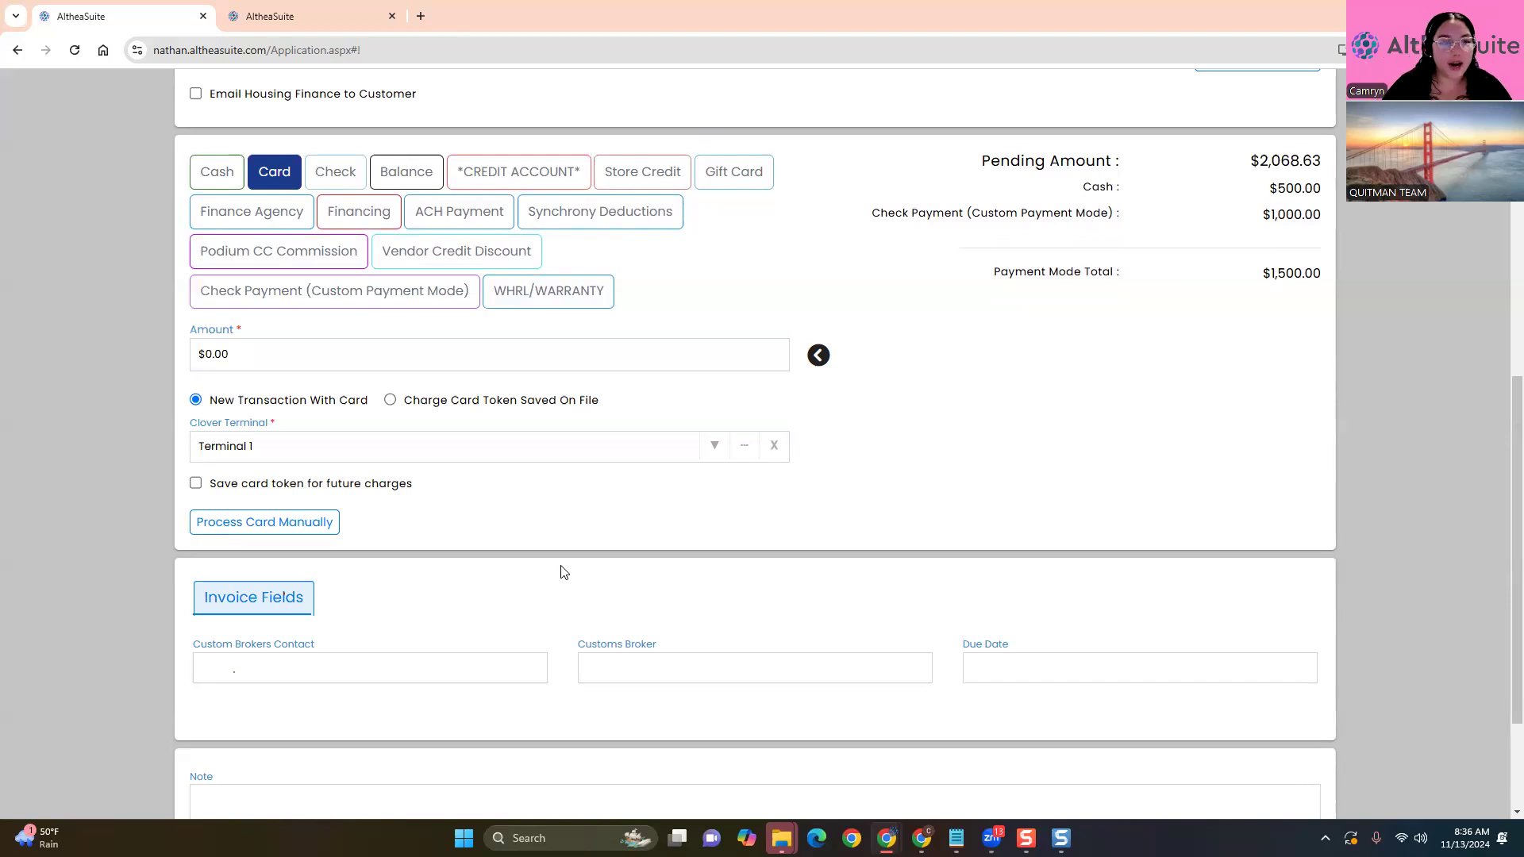
Apply the full $2,068.63 remaining balance as a card payment, leaving $0.00 pending
{"action": "left_click_drag", "start_coordinate": [987, 160], "coordinate": [1331, 157]}
{"action": "left_click", "coordinate": [1225, 418]}
{"action": "left_click_drag", "start_coordinate": [230, 355], "coordinate": [102, 428]}
{"action": "left_click", "coordinate": [102, 429]}
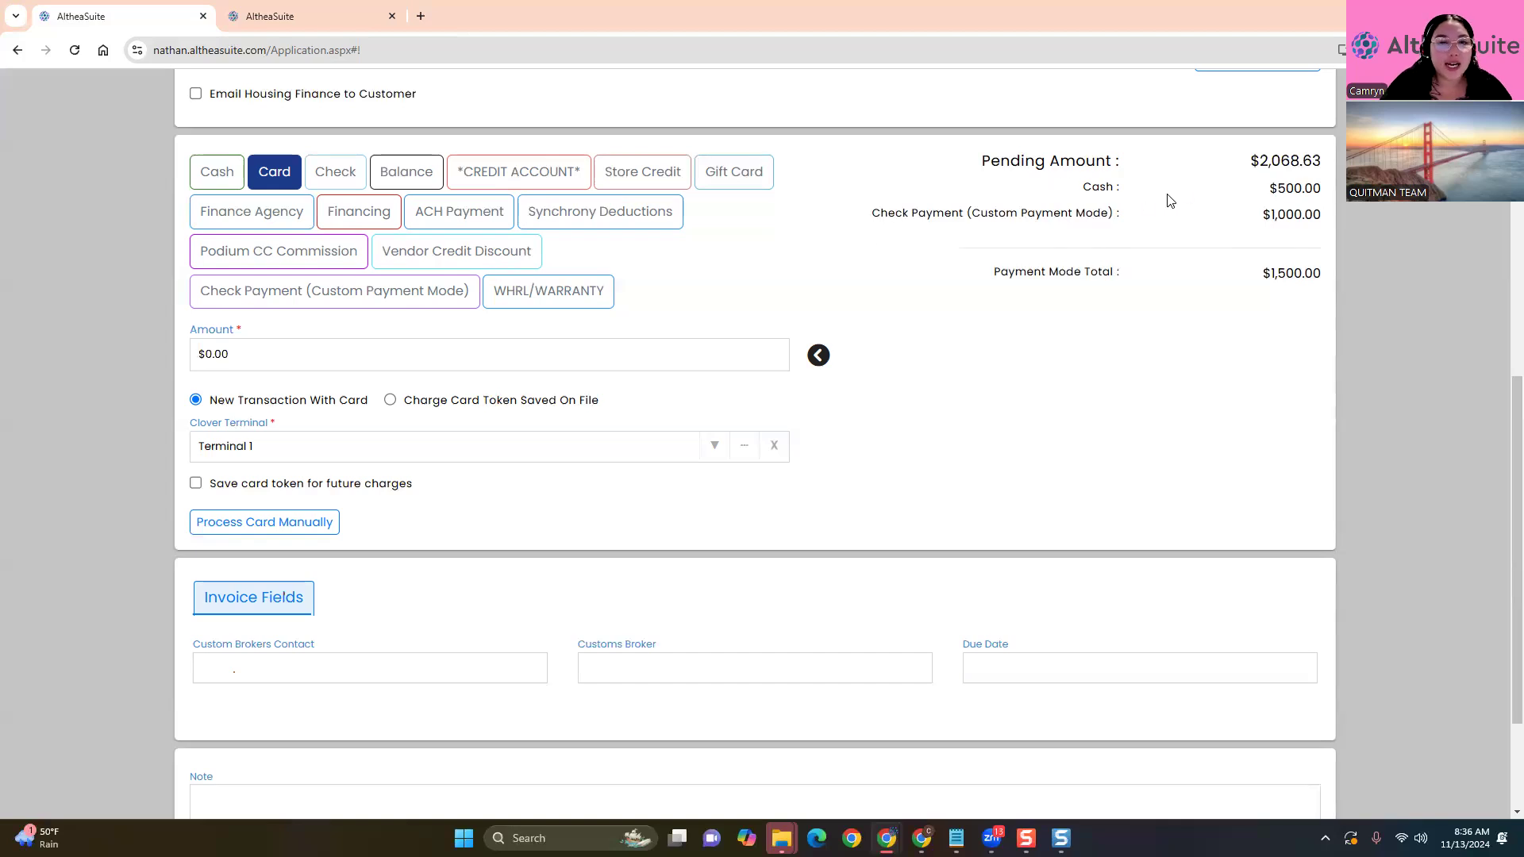
{"action": "left_click", "coordinate": [821, 357]}
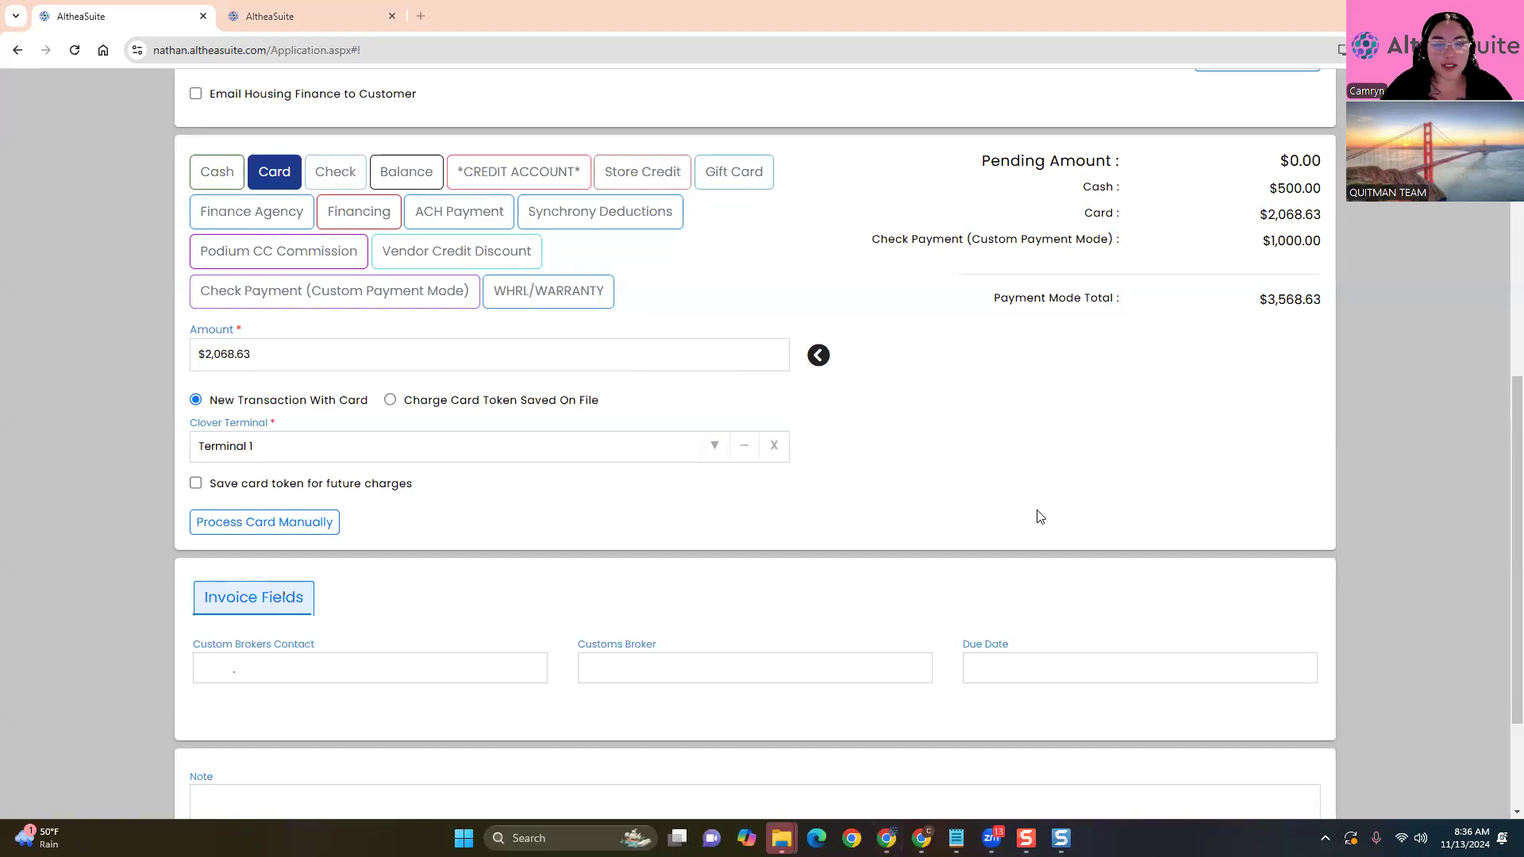
{"action": "scroll", "coordinate": [1038, 518], "scroll_direction": "down", "scroll_amount": 2}
{"action": "scroll", "coordinate": [1038, 518], "scroll_direction": "up", "scroll_amount": 2}
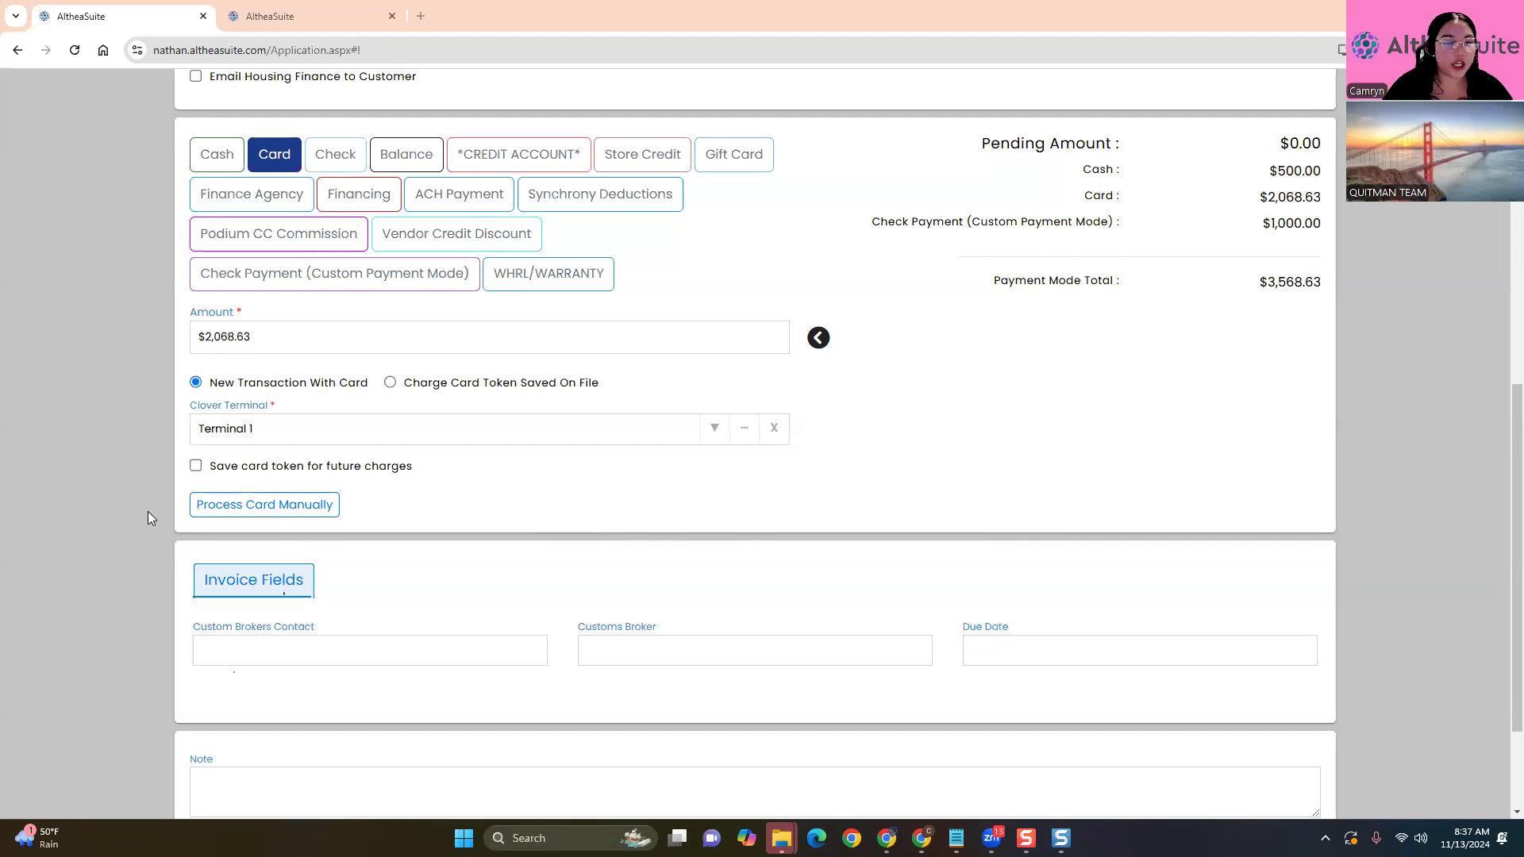
{"action": "left_click", "coordinate": [195, 466]}
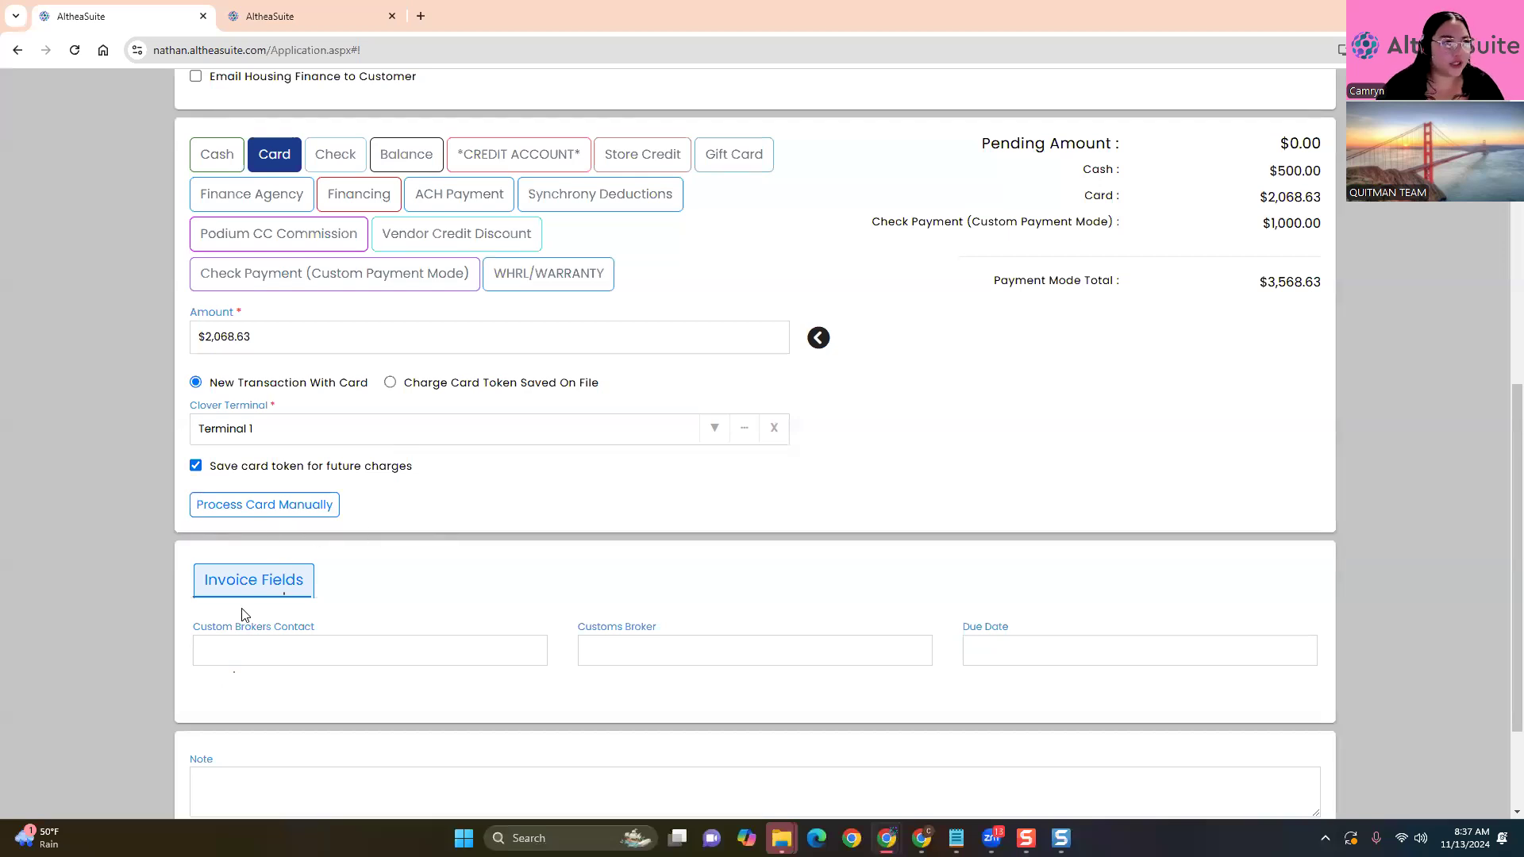
{"action": "left_click", "coordinate": [390, 383]}
{"action": "left_click", "coordinate": [745, 432]}
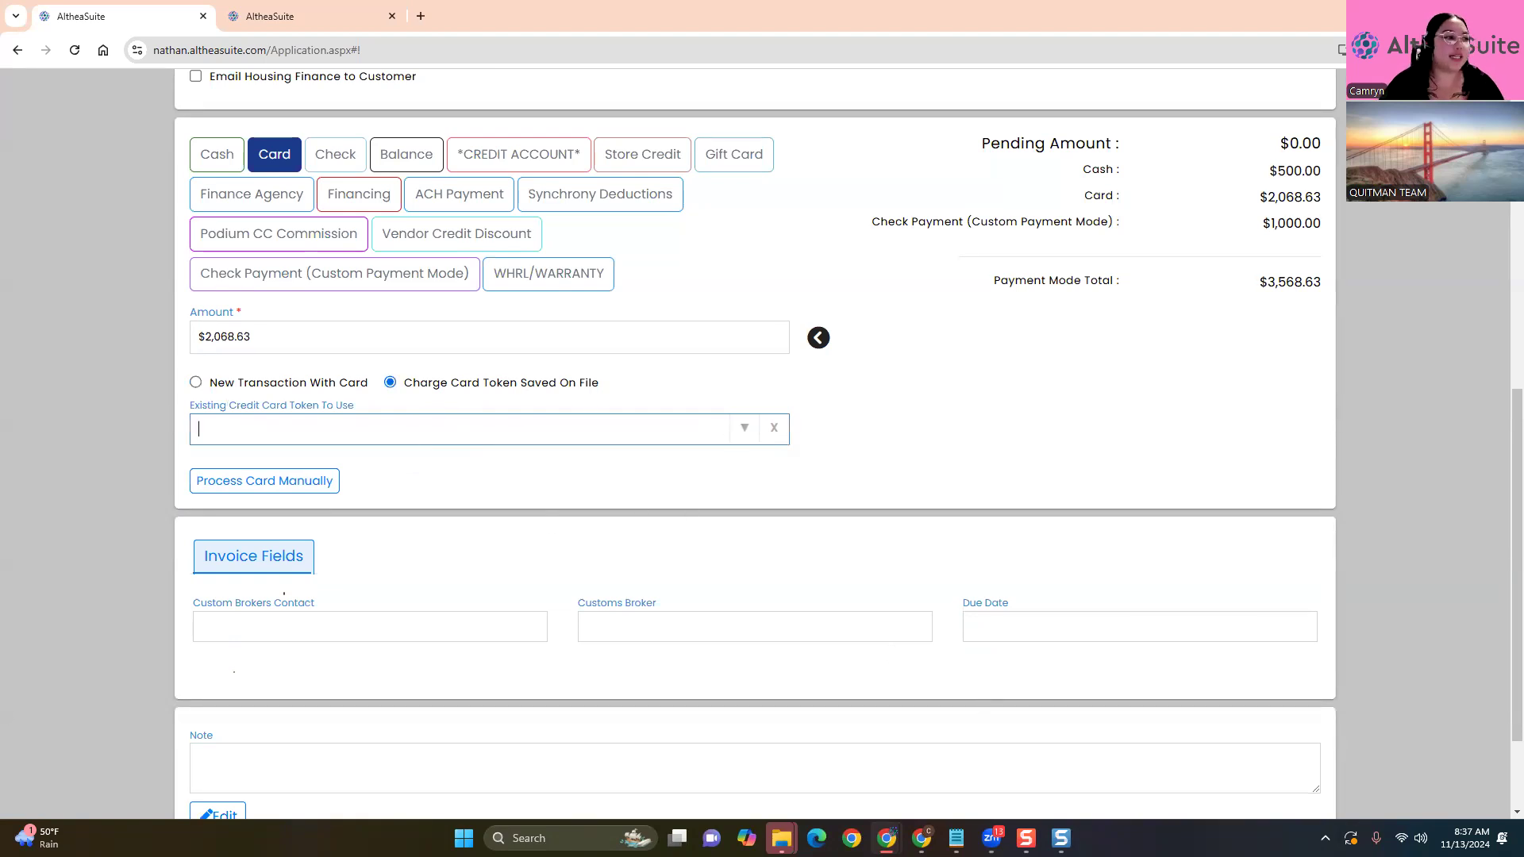
{"action": "left_click", "coordinate": [196, 382]}
{"action": "left_click", "coordinate": [196, 383]}
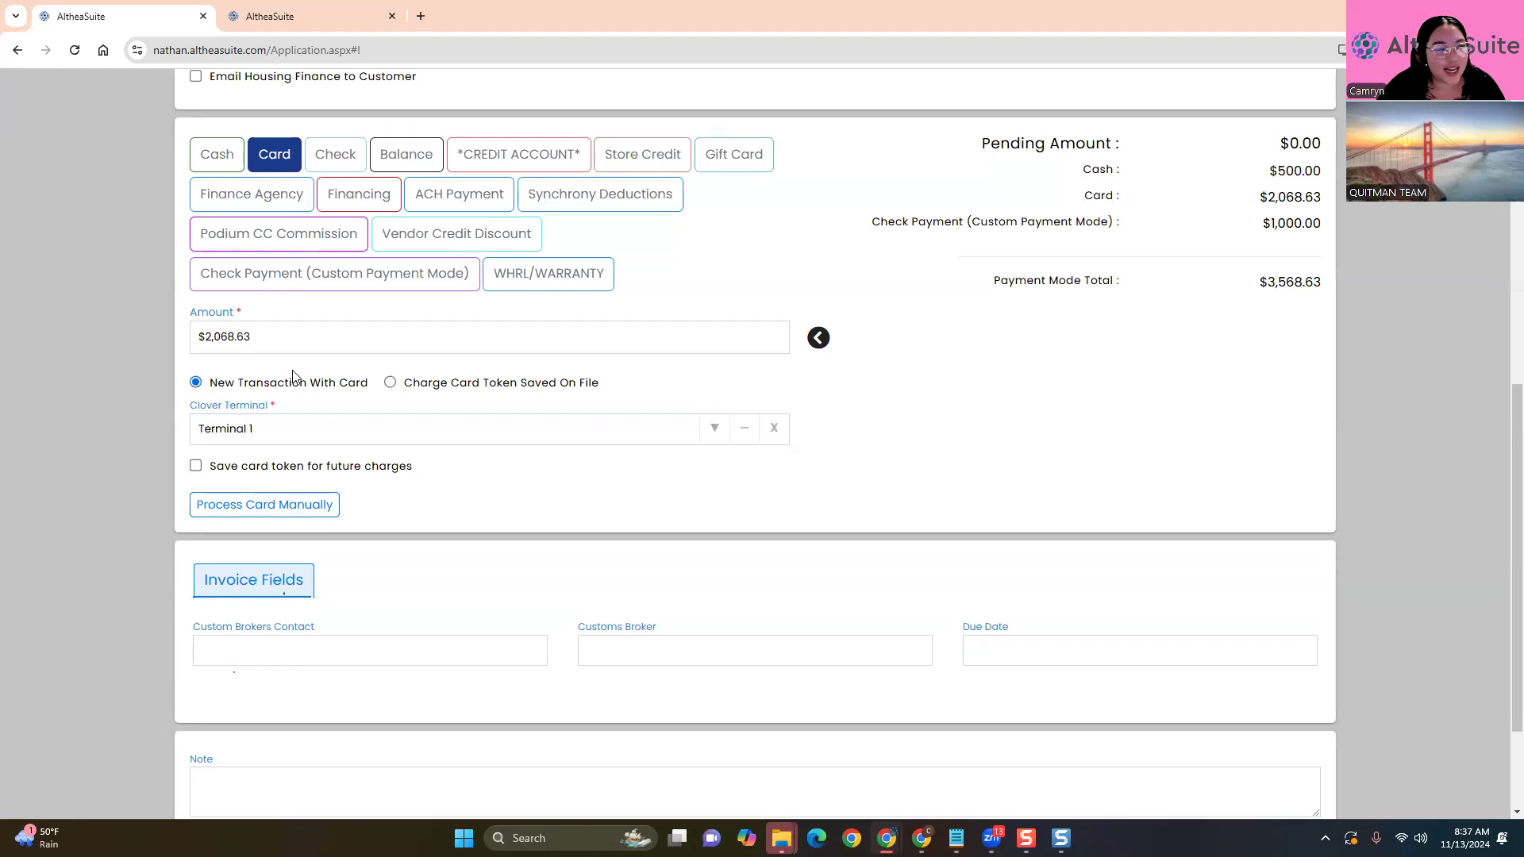
{"action": "left_click", "coordinate": [715, 429]}
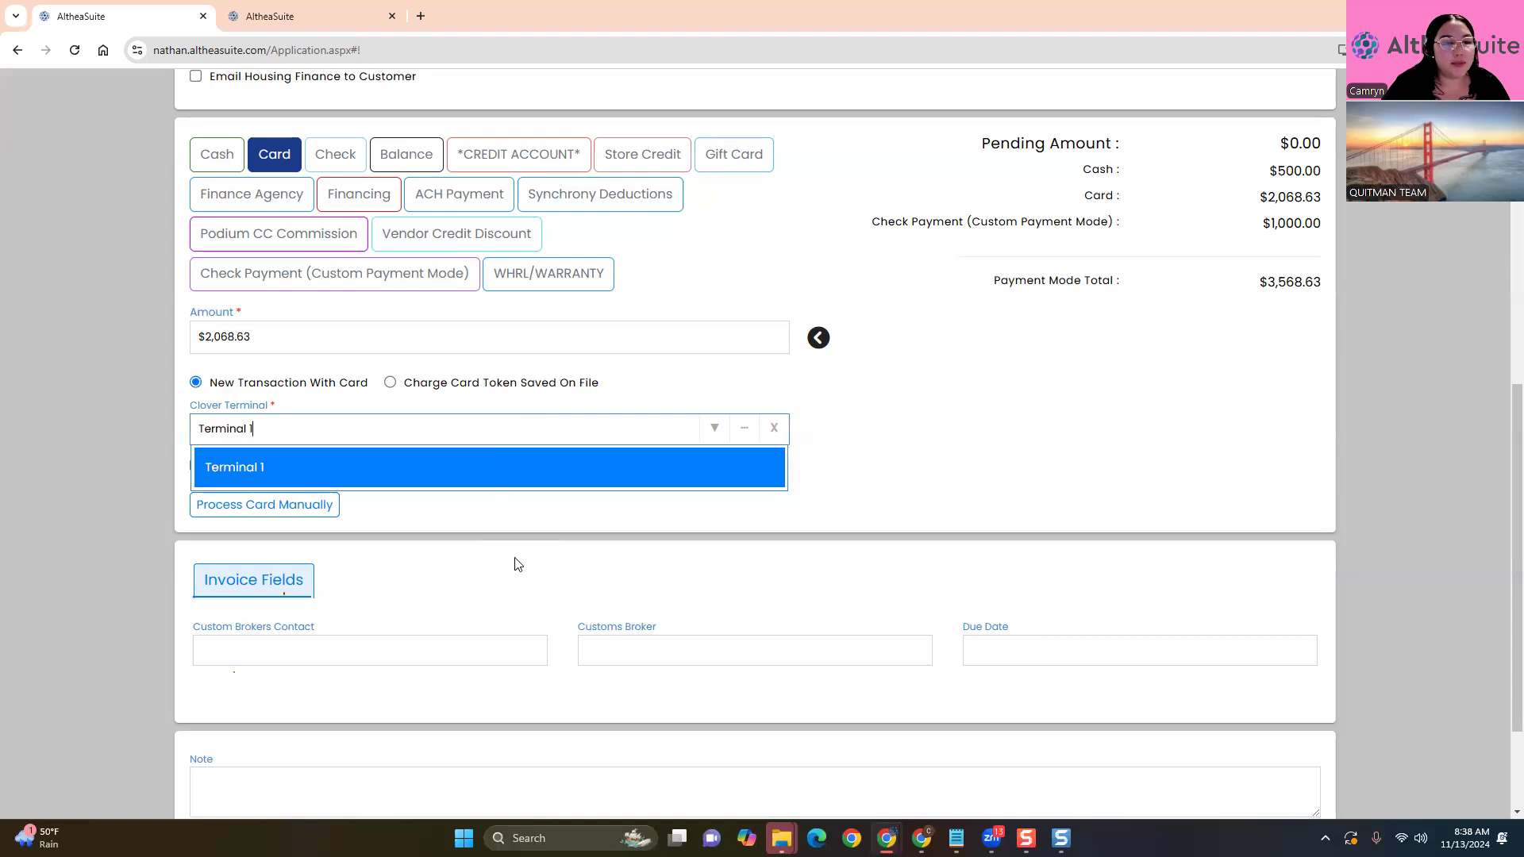
{"action": "left_click", "coordinate": [408, 473]}
{"action": "scroll", "coordinate": [715, 604], "scroll_direction": "down", "scroll_amount": 2}
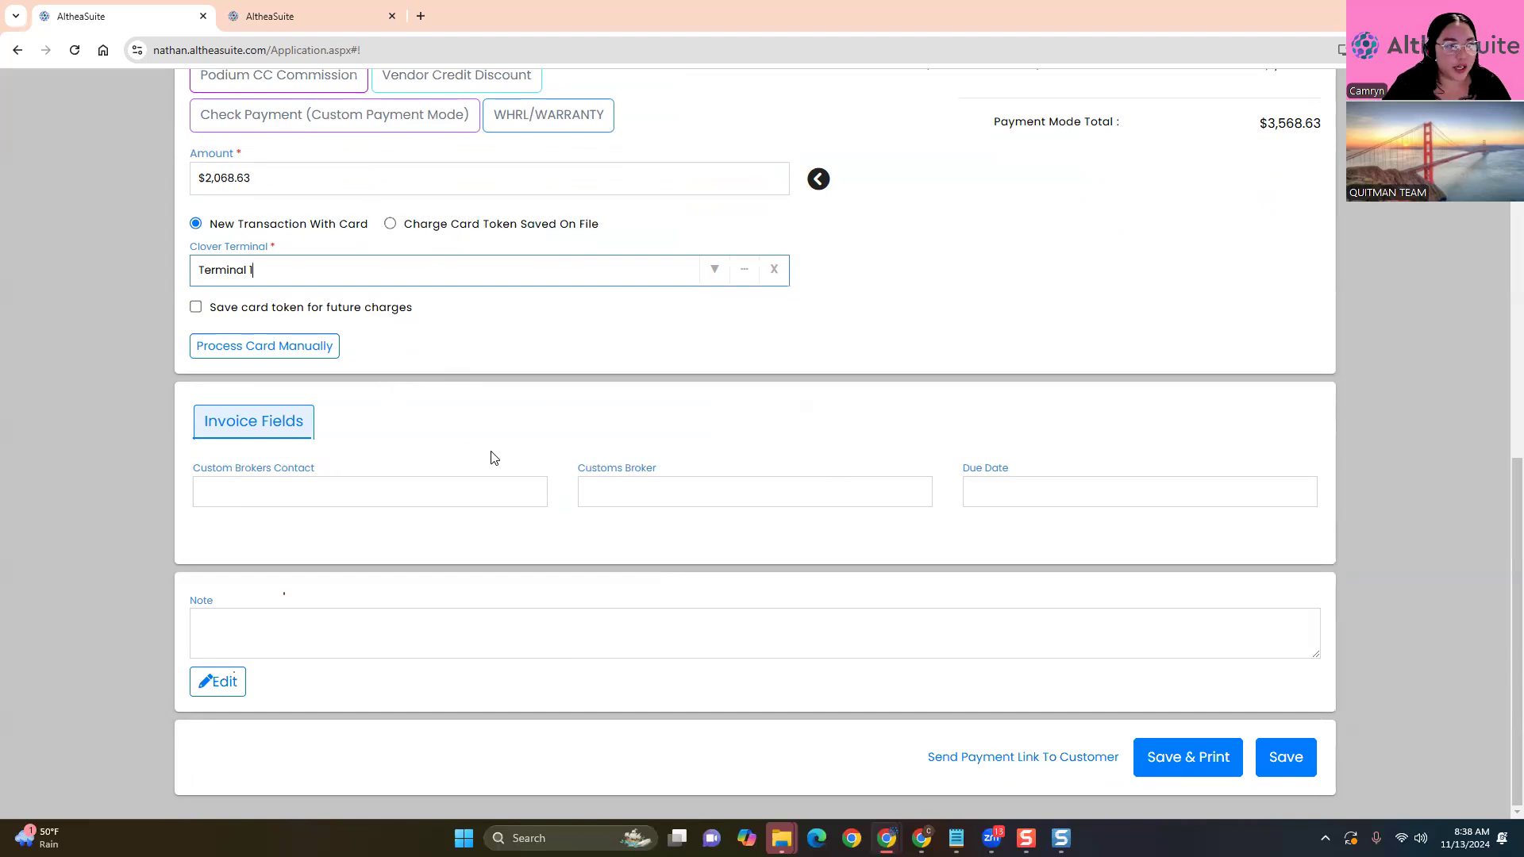
{"action": "scroll", "coordinate": [117, 458], "scroll_direction": "up", "scroll_amount": 1}
{"action": "left_click", "coordinate": [118, 458]}
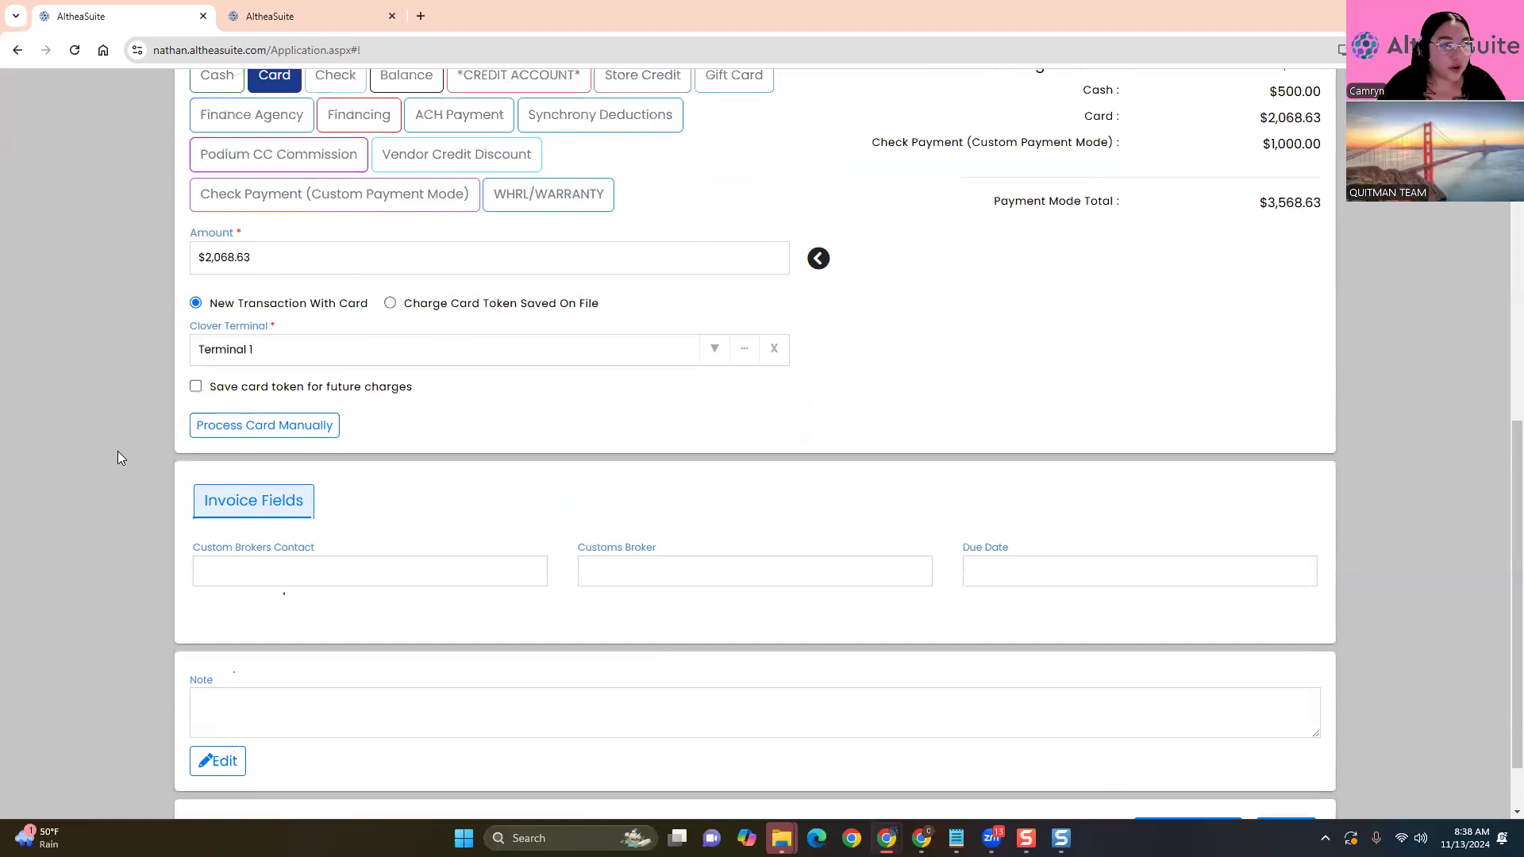
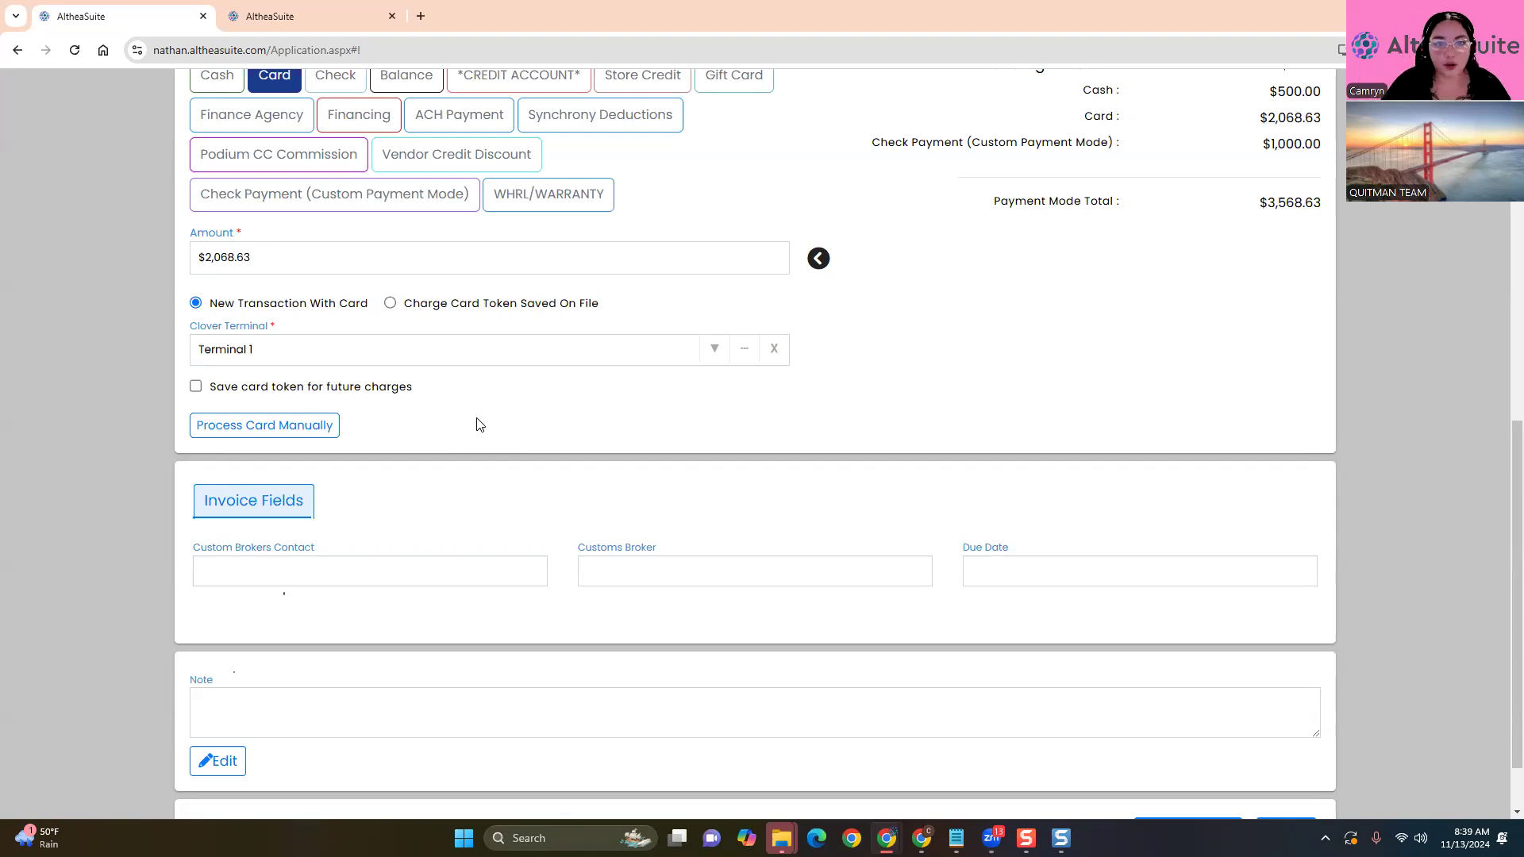
On the second site, create new sales invoice C-I00547 with Cedarburg location and CE warehouse prefilled
{"action": "scroll", "coordinate": [474, 422], "scroll_direction": "up", "scroll_amount": 9}
{"action": "left_click", "coordinate": [294, 16]}
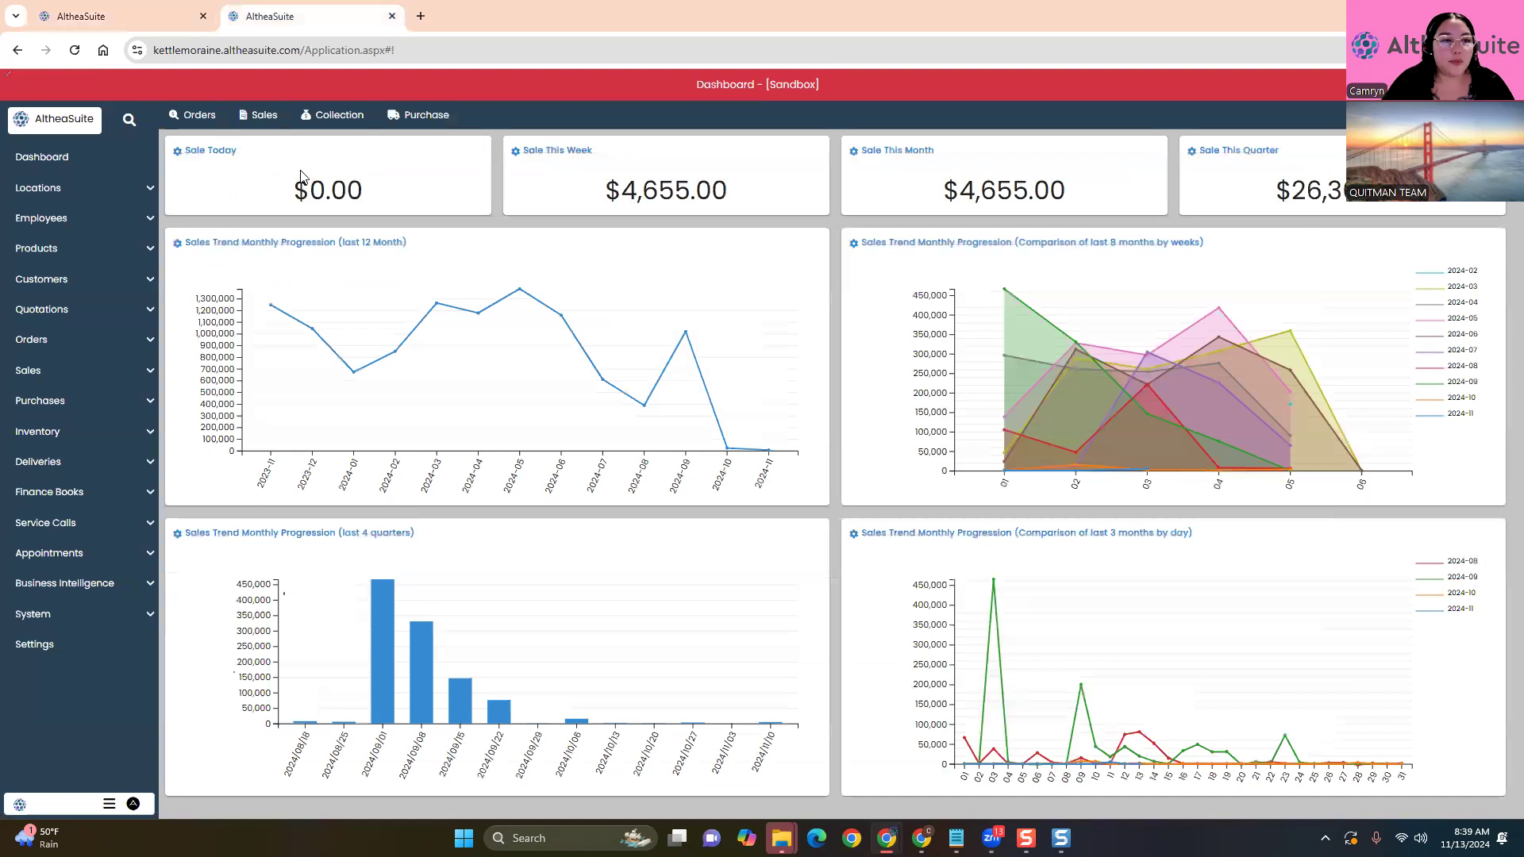
{"action": "left_click", "coordinate": [63, 370]}
{"action": "left_click", "coordinate": [63, 405]}
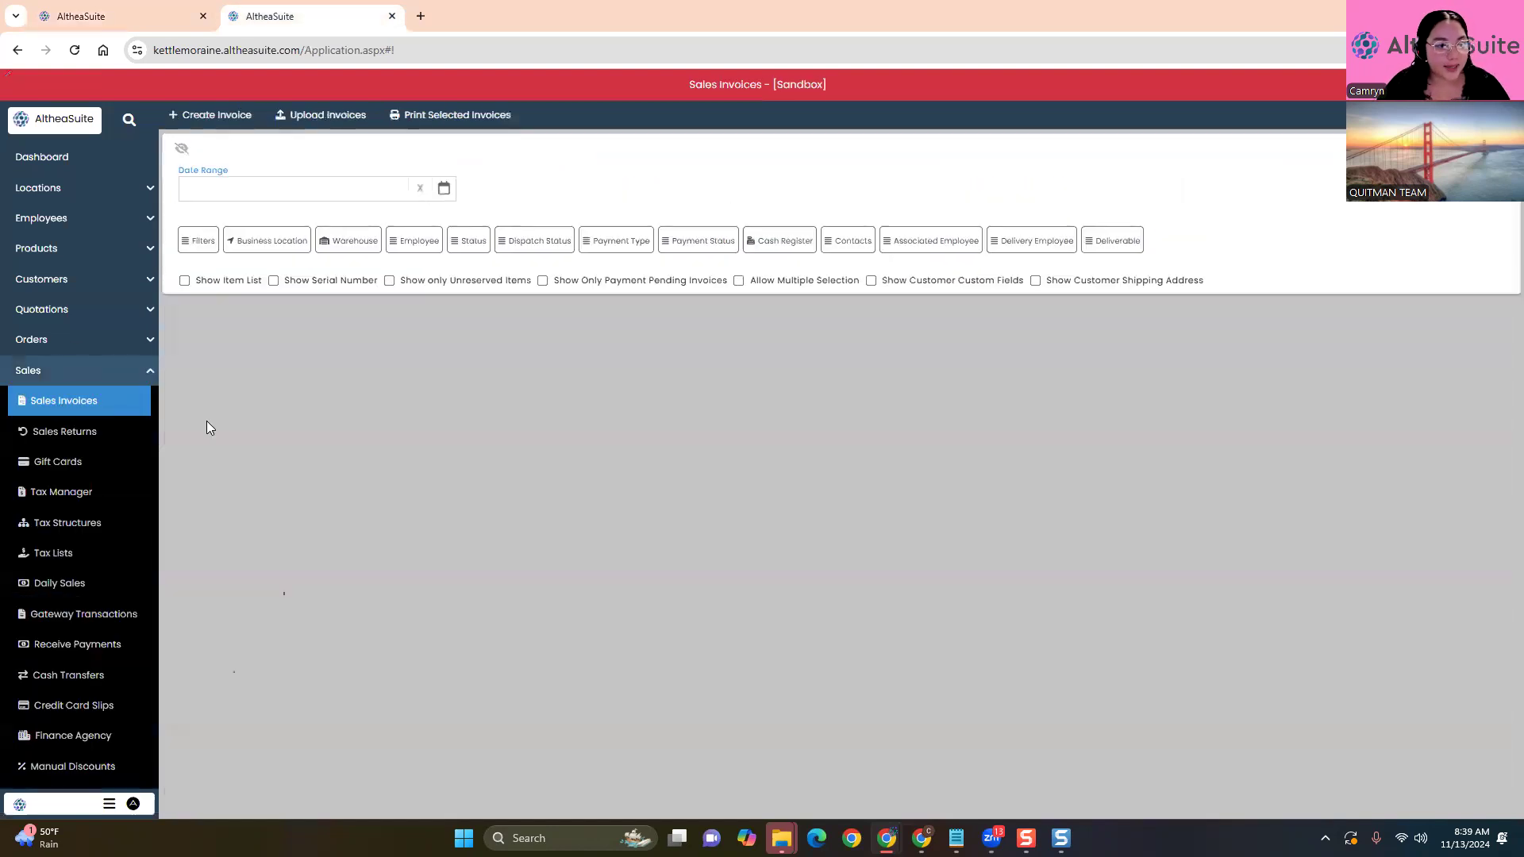
{"action": "left_click", "coordinate": [209, 116]}
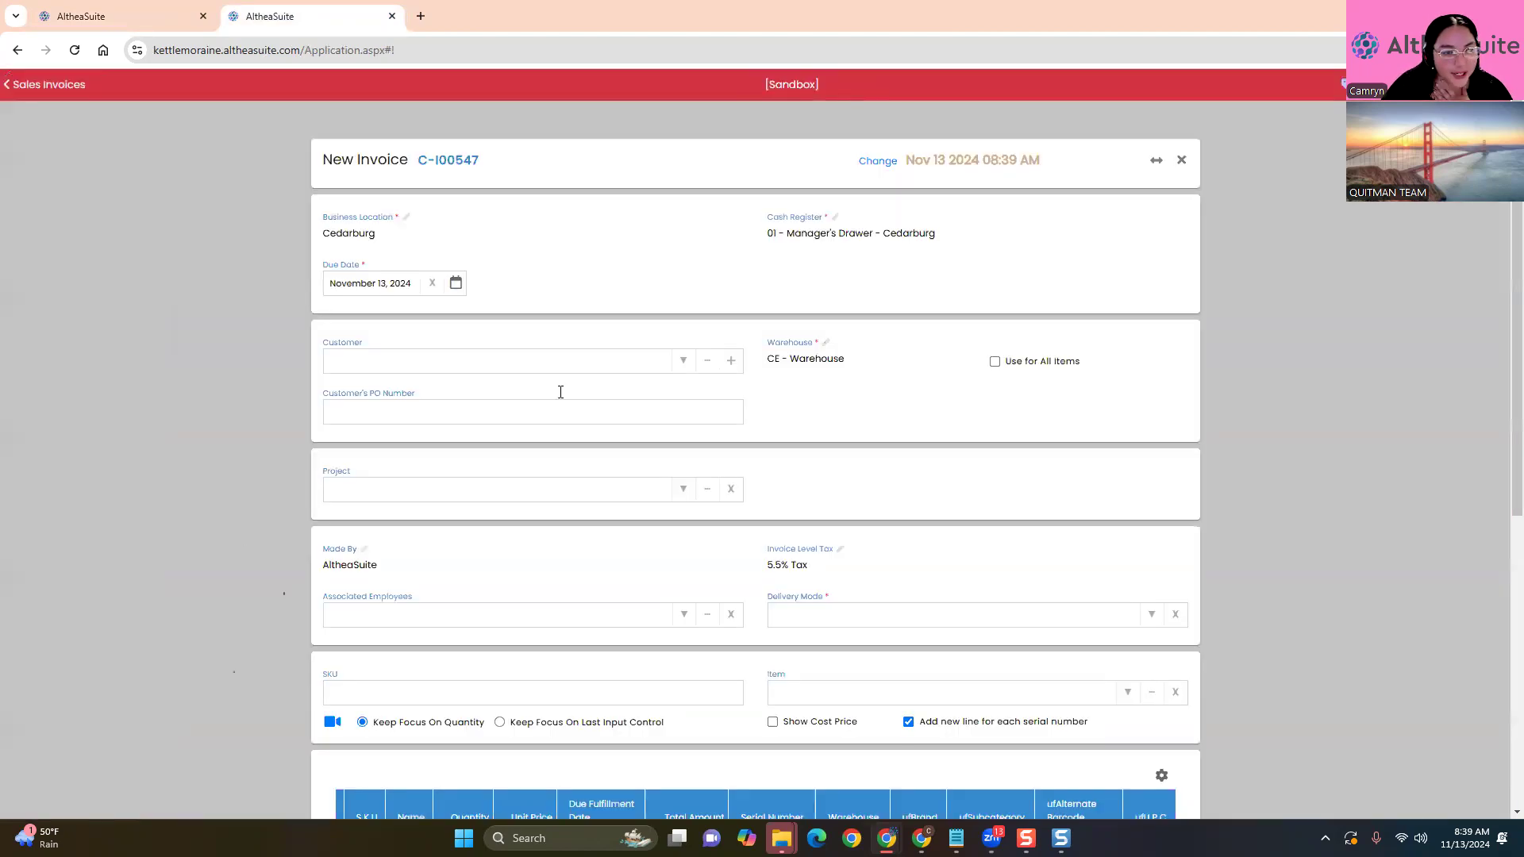
{"action": "left_click", "coordinate": [675, 367]}
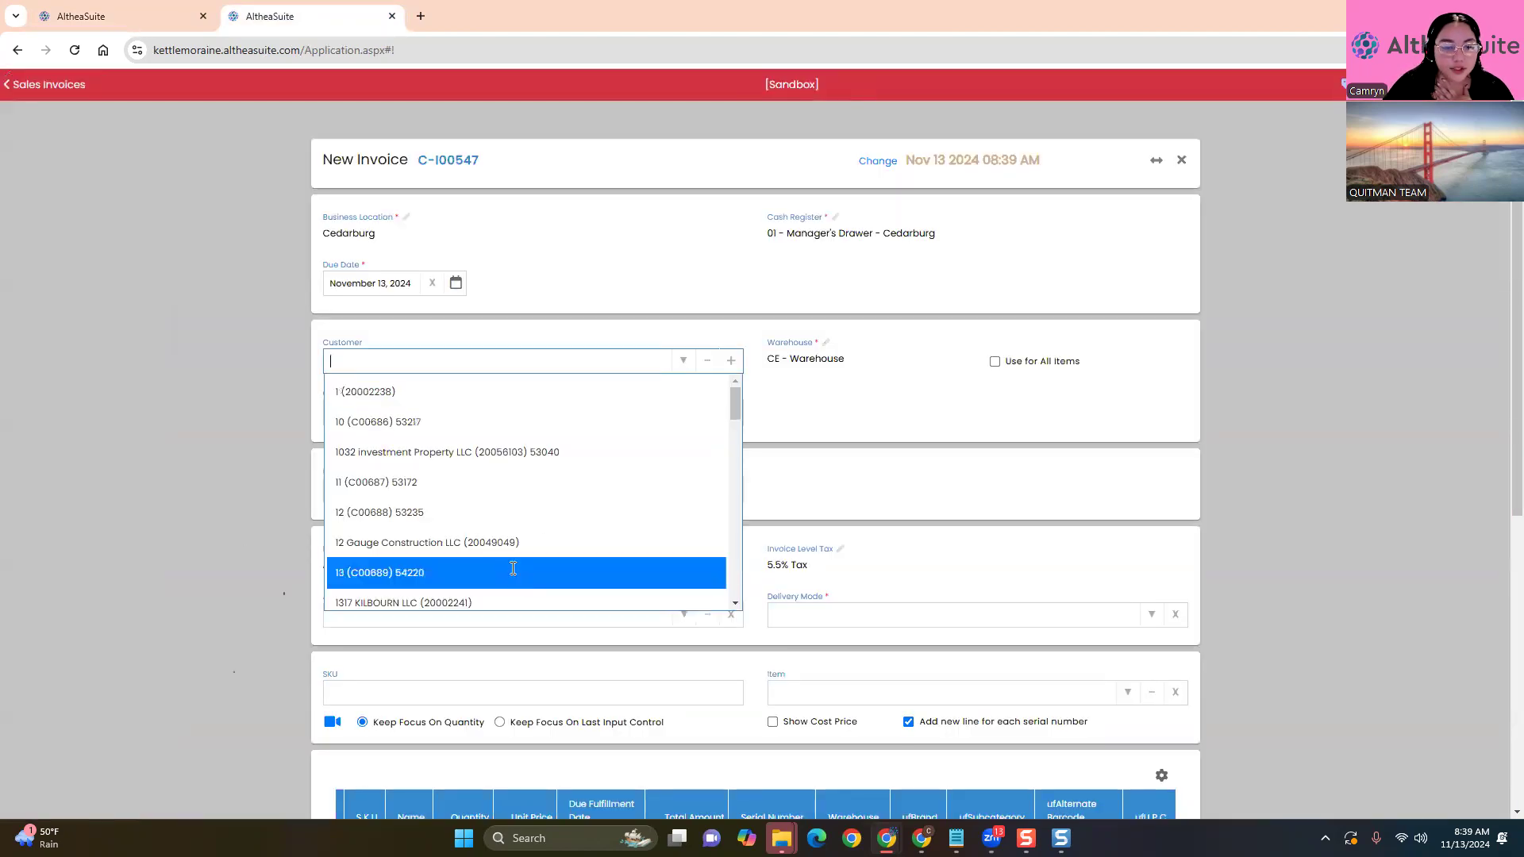
Pick the invoice customer, dismiss the missing delivery mode warning, and remove an accidentally added employee
{"action": "left_click", "coordinate": [513, 572]}
{"action": "scroll", "coordinate": [254, 551], "scroll_direction": "down", "scroll_amount": 6}
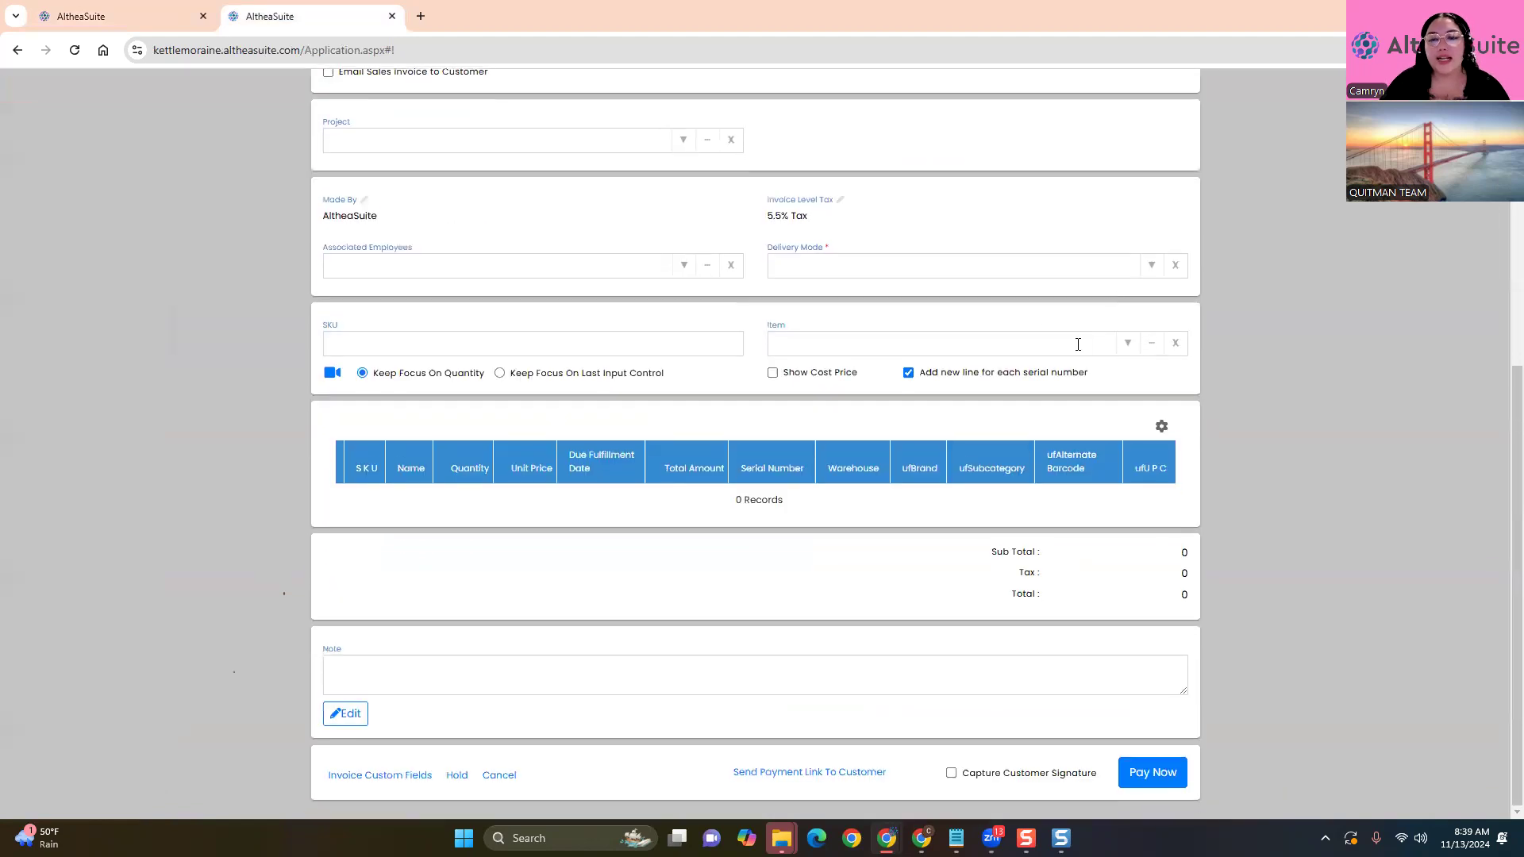
{"action": "left_click", "coordinate": [1078, 344]}
{"action": "type", "text": "Micro"}
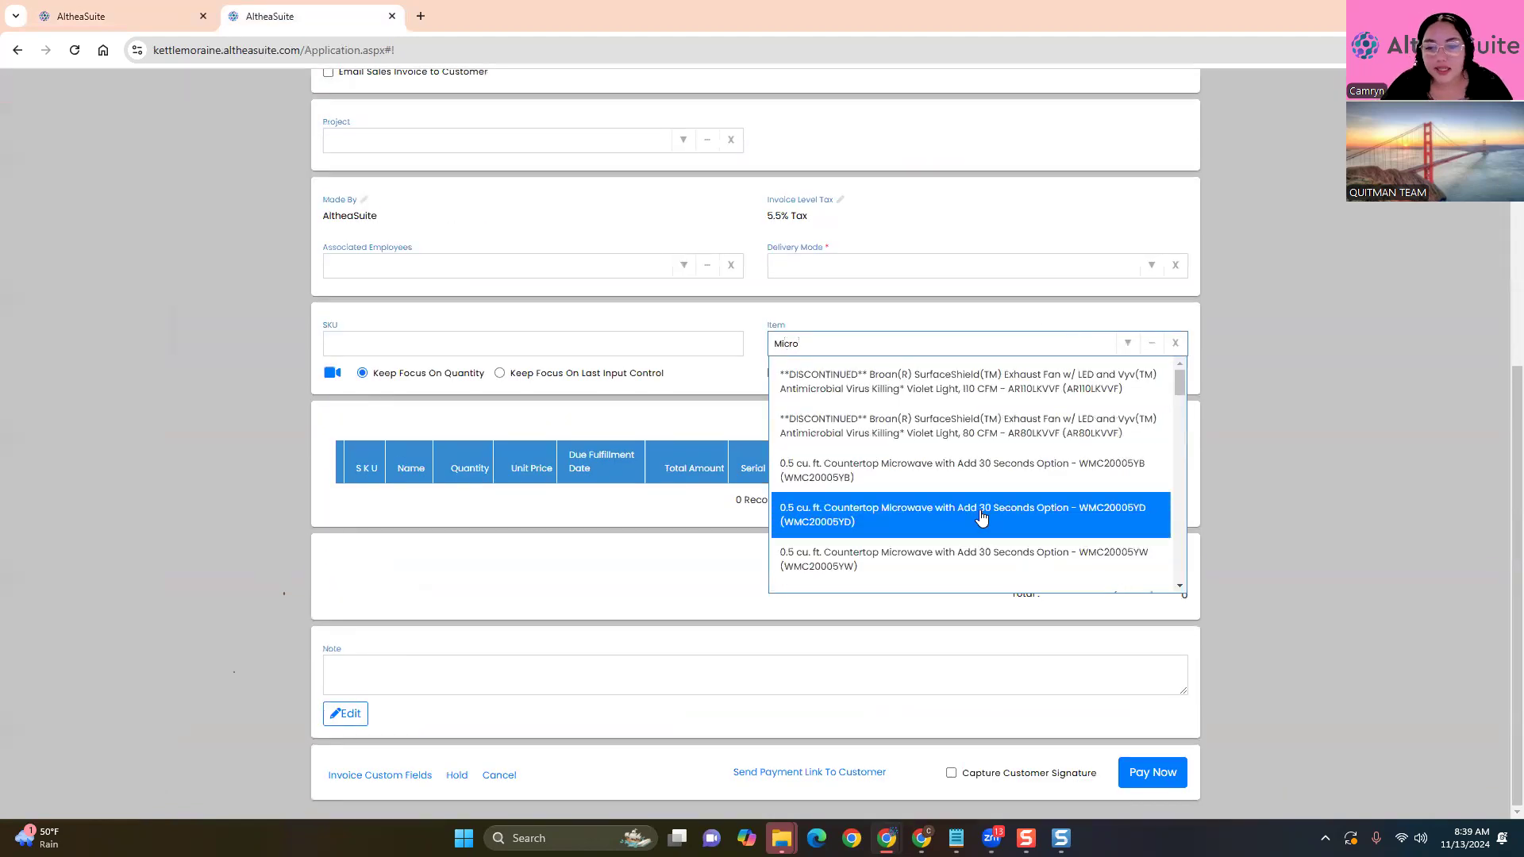
{"action": "left_click", "coordinate": [980, 510]}
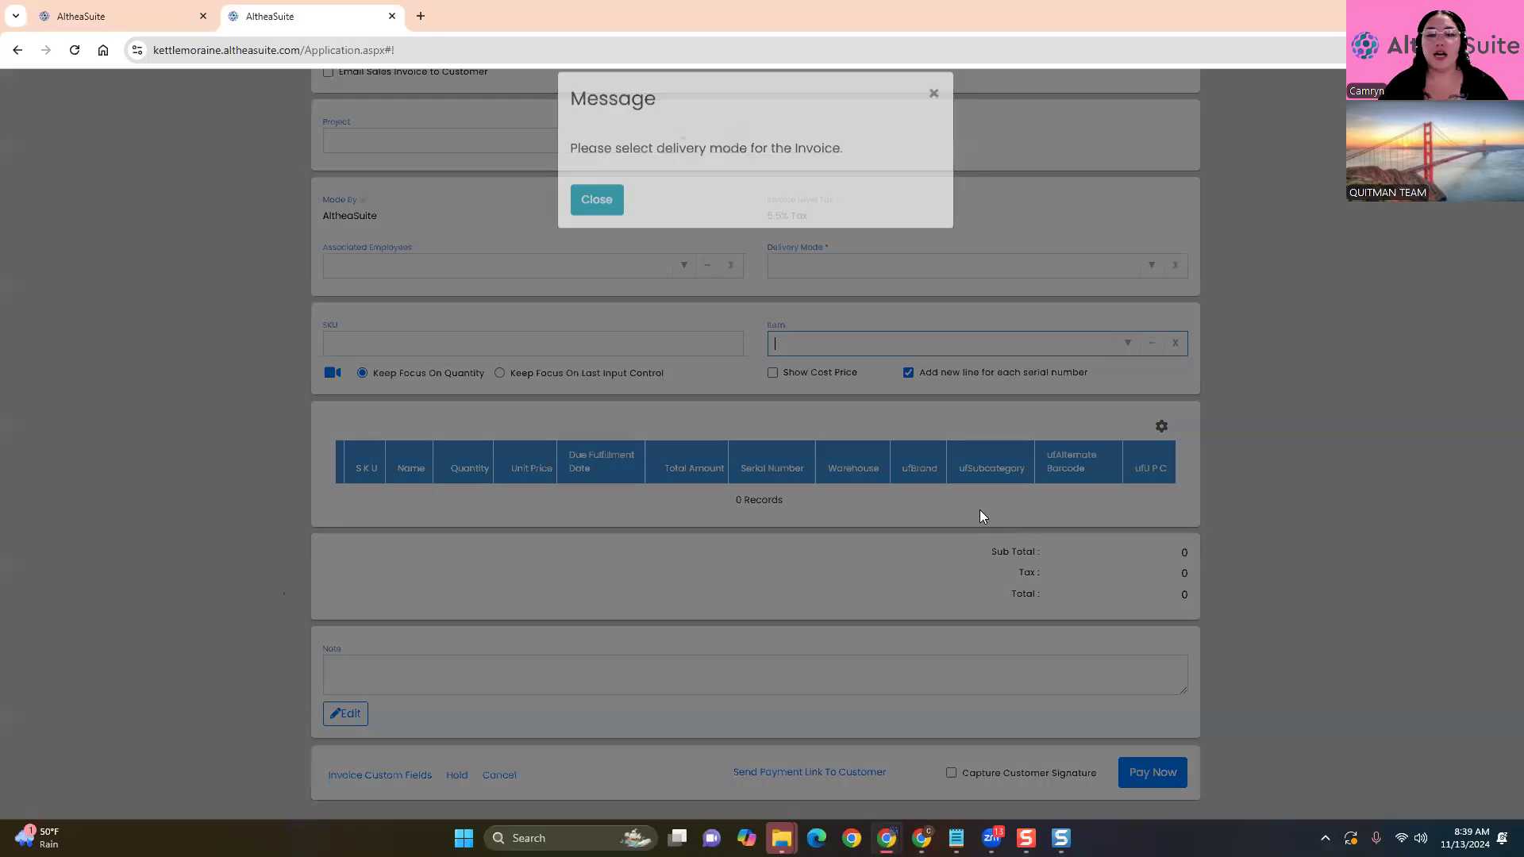
{"action": "left_click", "coordinate": [596, 220]}
{"action": "left_click", "coordinate": [667, 265]}
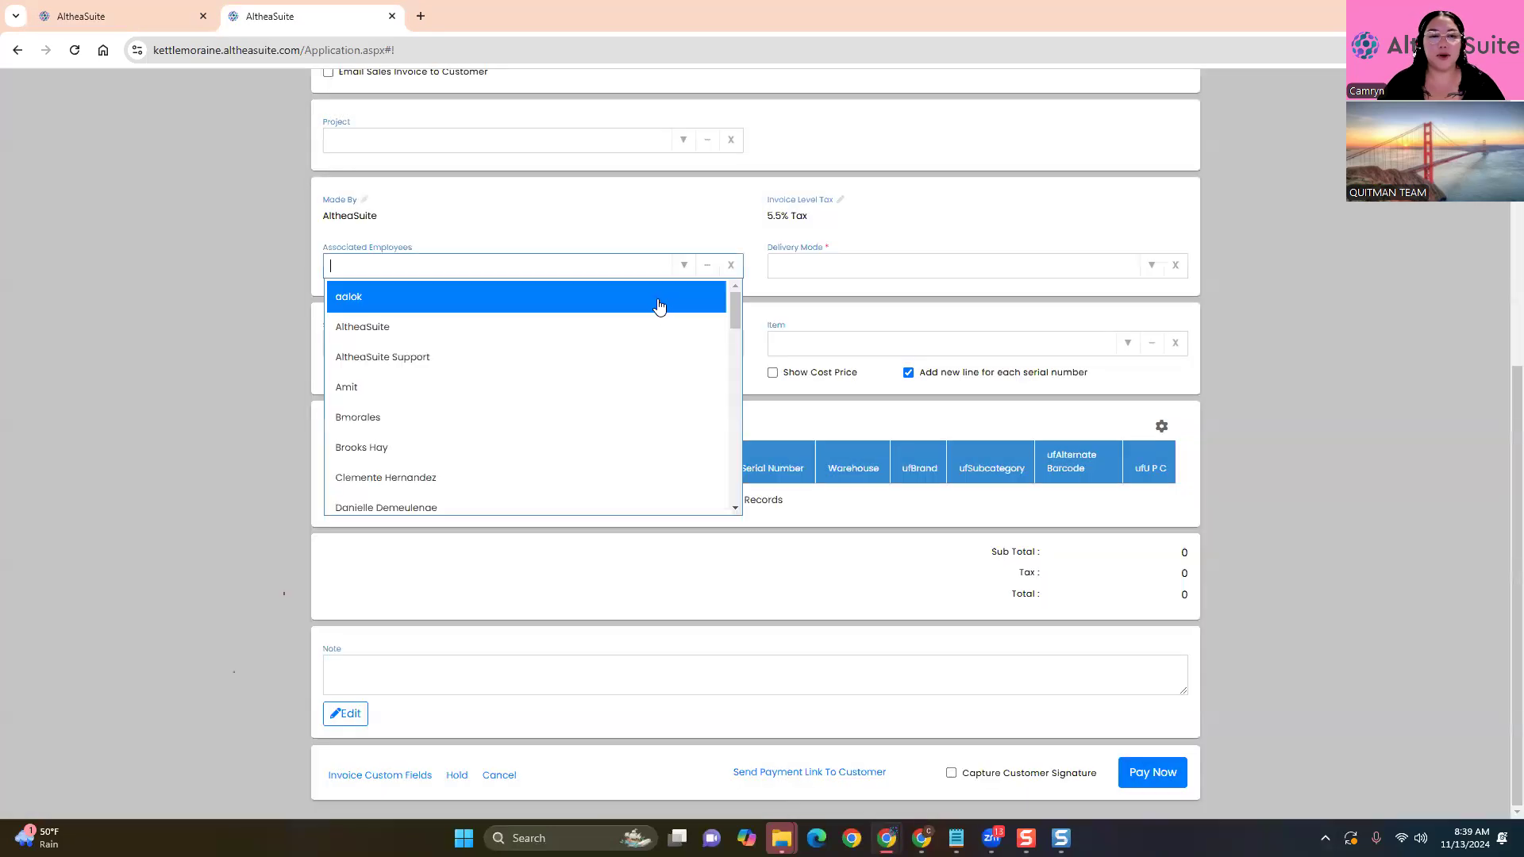
{"action": "left_click", "coordinate": [659, 297]}
{"action": "left_click", "coordinate": [731, 299]}
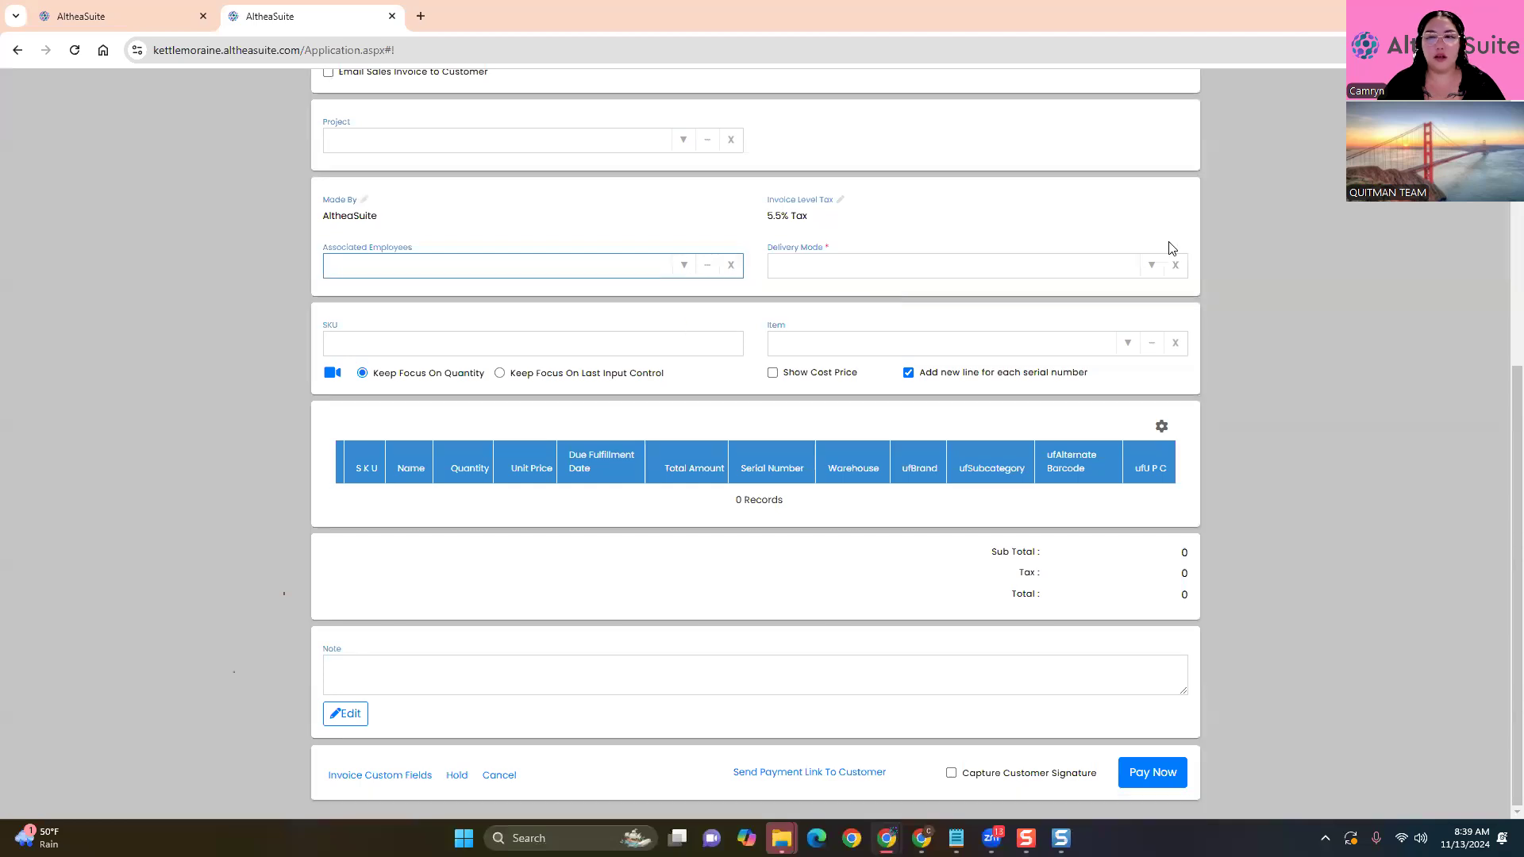
Set delivery to 'All items are delivered with invoice' and add the countertop microwave WMC20005YB
{"action": "left_click", "coordinate": [1153, 266]}
{"action": "left_click", "coordinate": [1129, 288]}
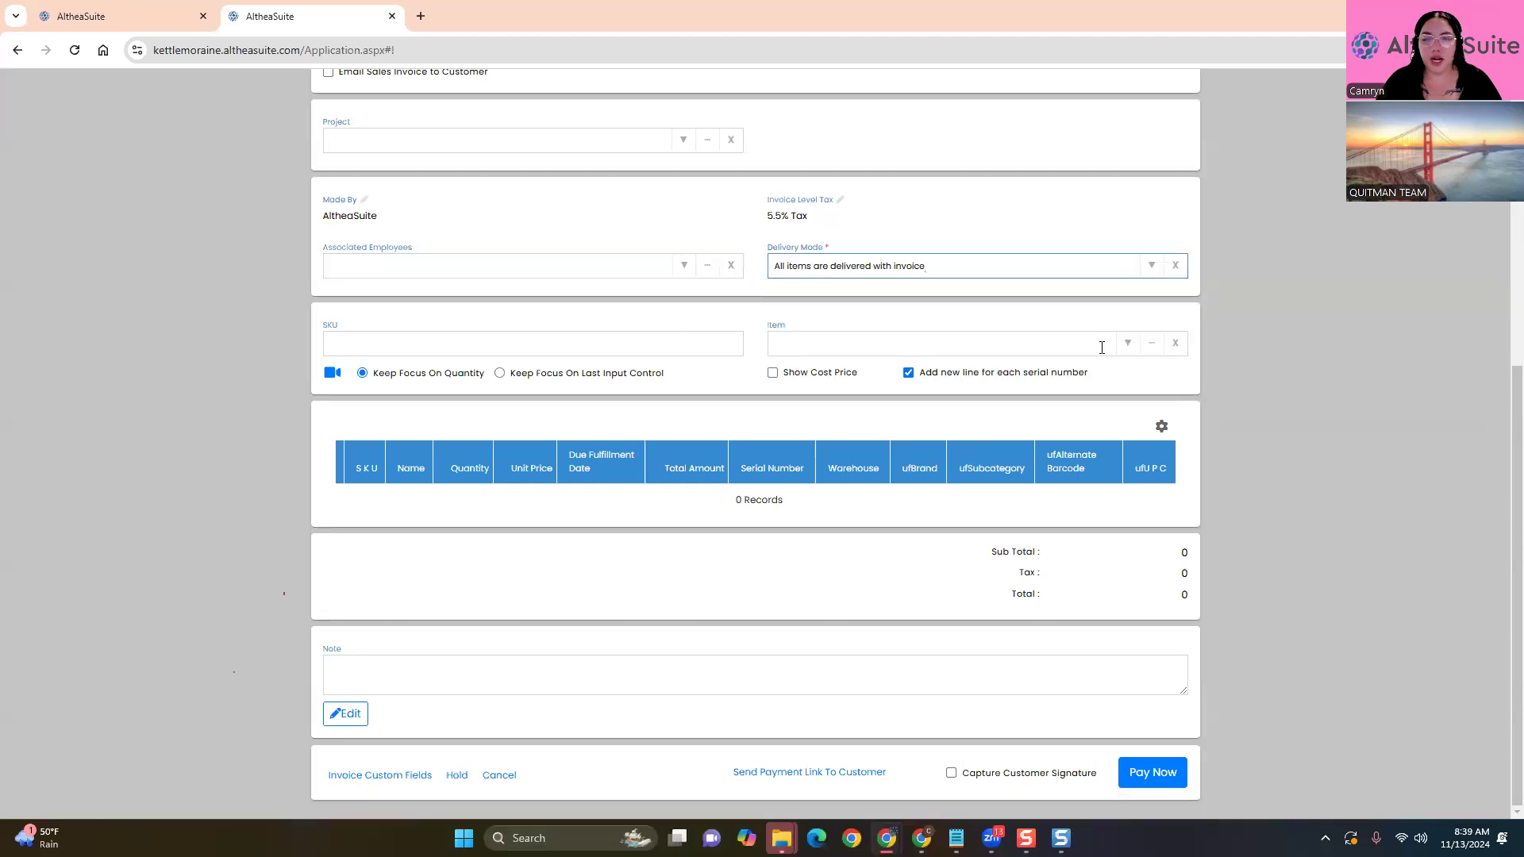
{"action": "left_click", "coordinate": [1102, 347]}
{"action": "type", "text": "Microw"}
{"action": "left_click", "coordinate": [1025, 381]}
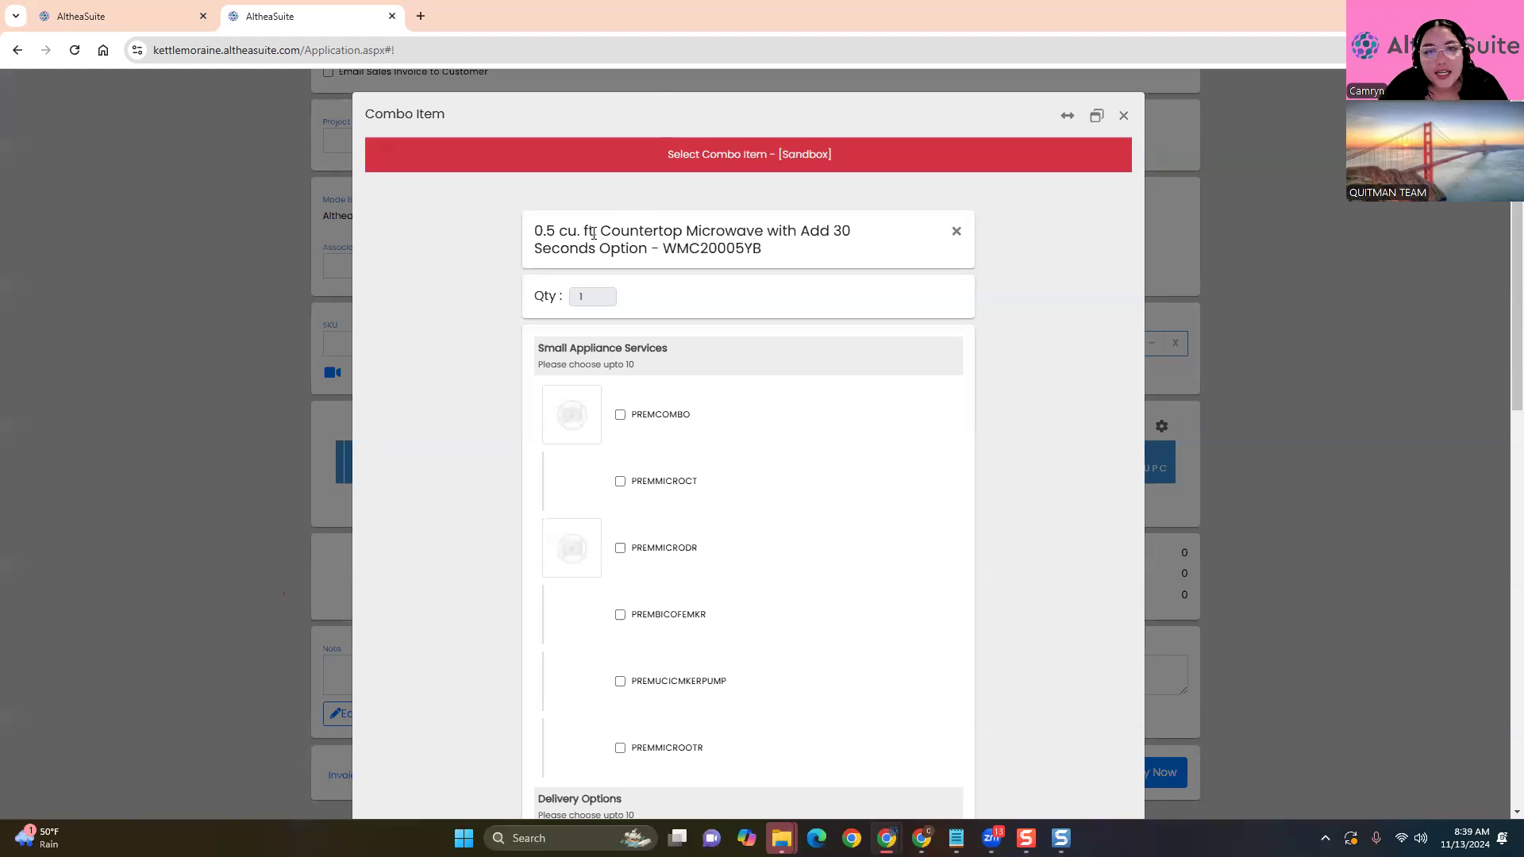
Review the Small Appliance Services and Delivery Options sections of the Combo Item dialog
{"action": "scroll", "coordinate": [1030, 401], "scroll_direction": "down", "scroll_amount": 8}
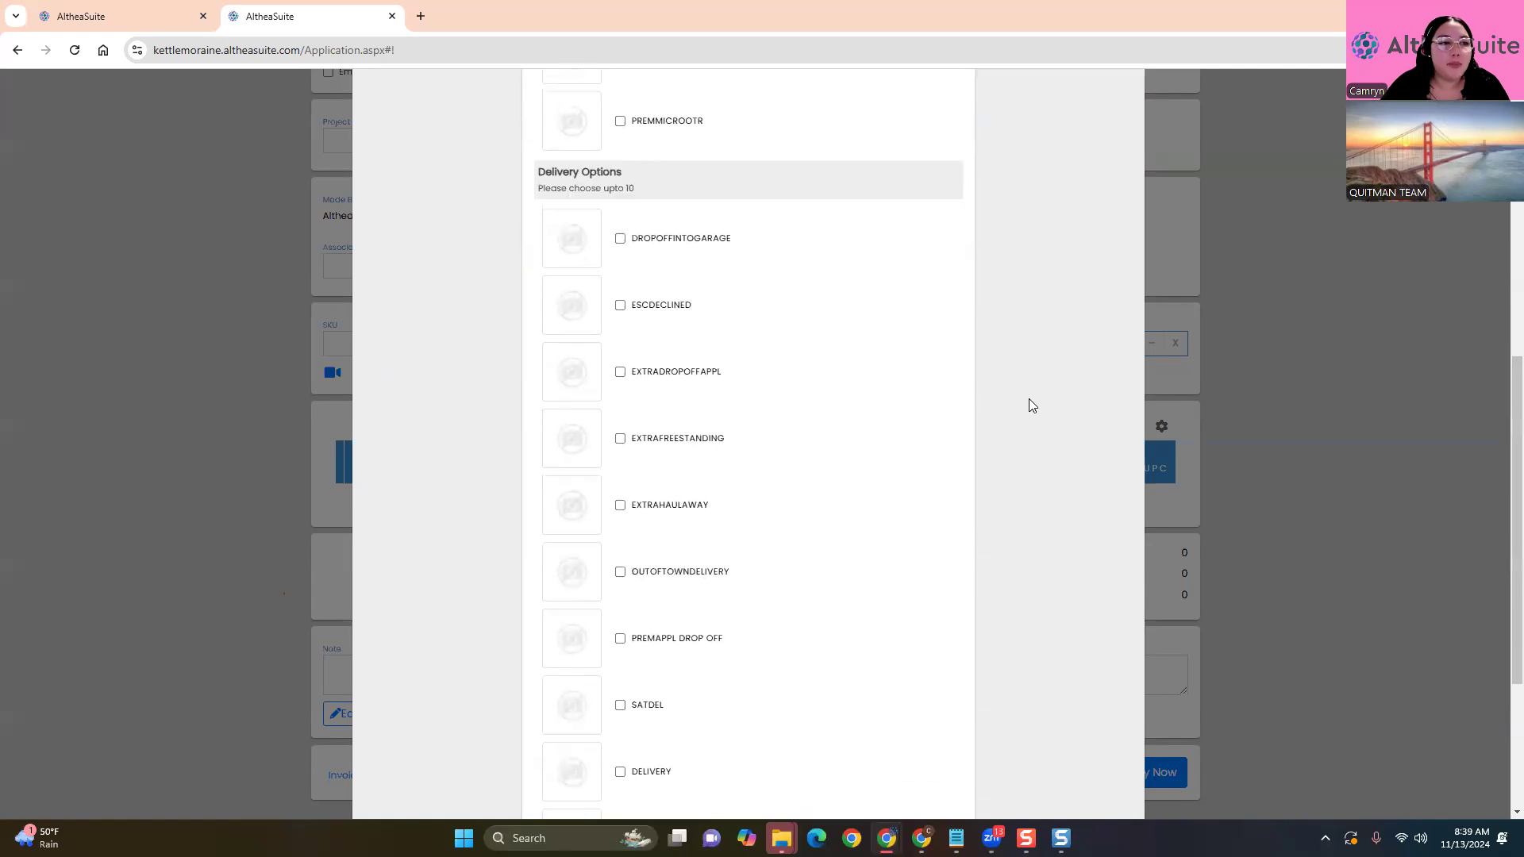
{"action": "scroll", "coordinate": [1030, 403], "scroll_direction": "down", "scroll_amount": 3}
{"action": "scroll", "coordinate": [1031, 403], "scroll_direction": "up", "scroll_amount": 10}
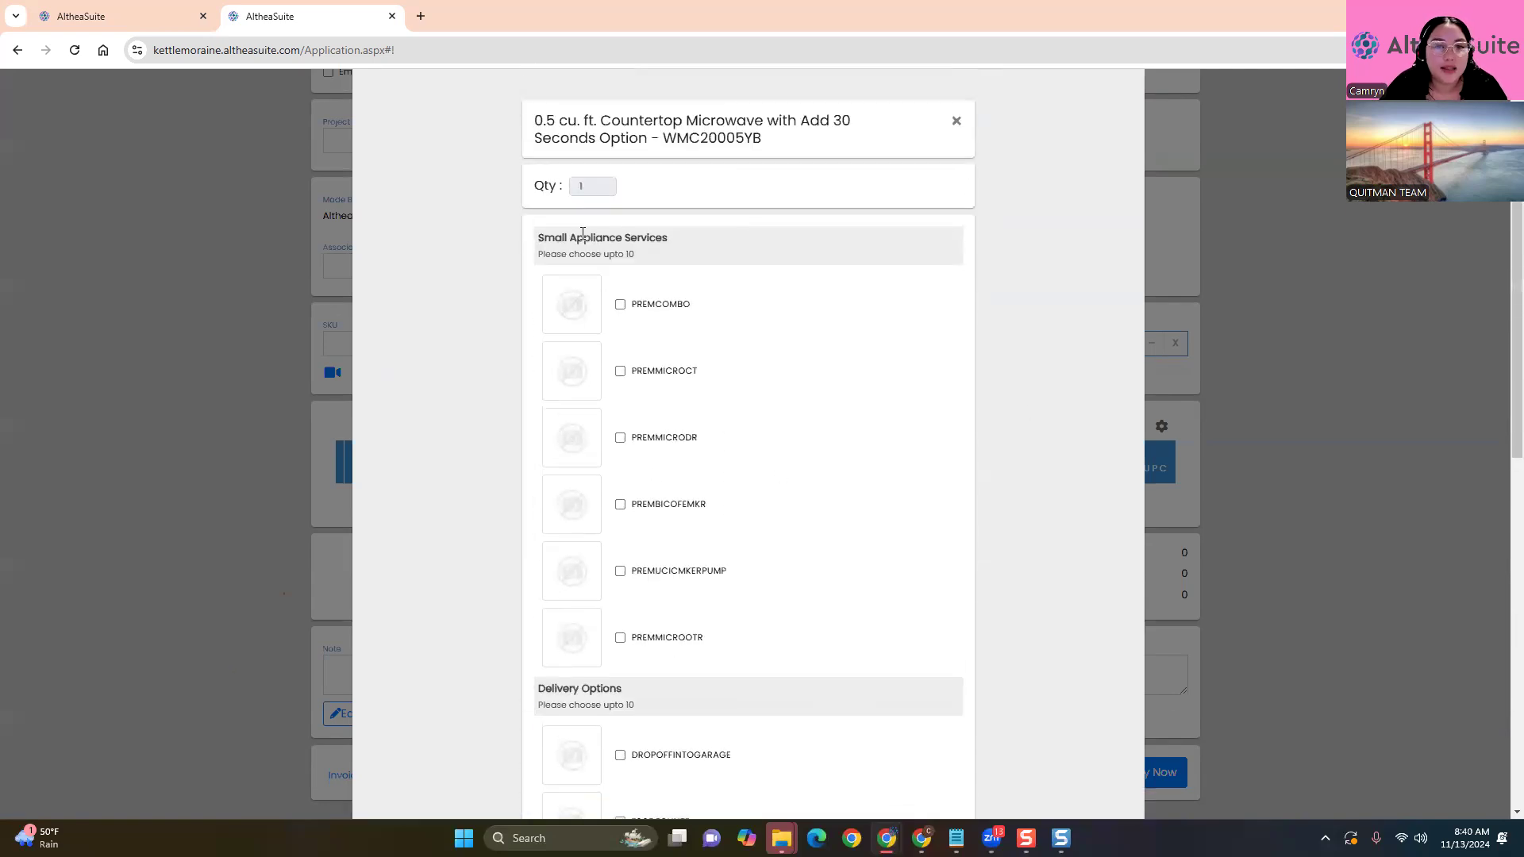
{"action": "left_click_drag", "start_coordinate": [542, 237], "coordinate": [658, 237]}
{"action": "left_click_drag", "start_coordinate": [531, 687], "coordinate": [628, 689]}
{"action": "left_click", "coordinate": [487, 592]}
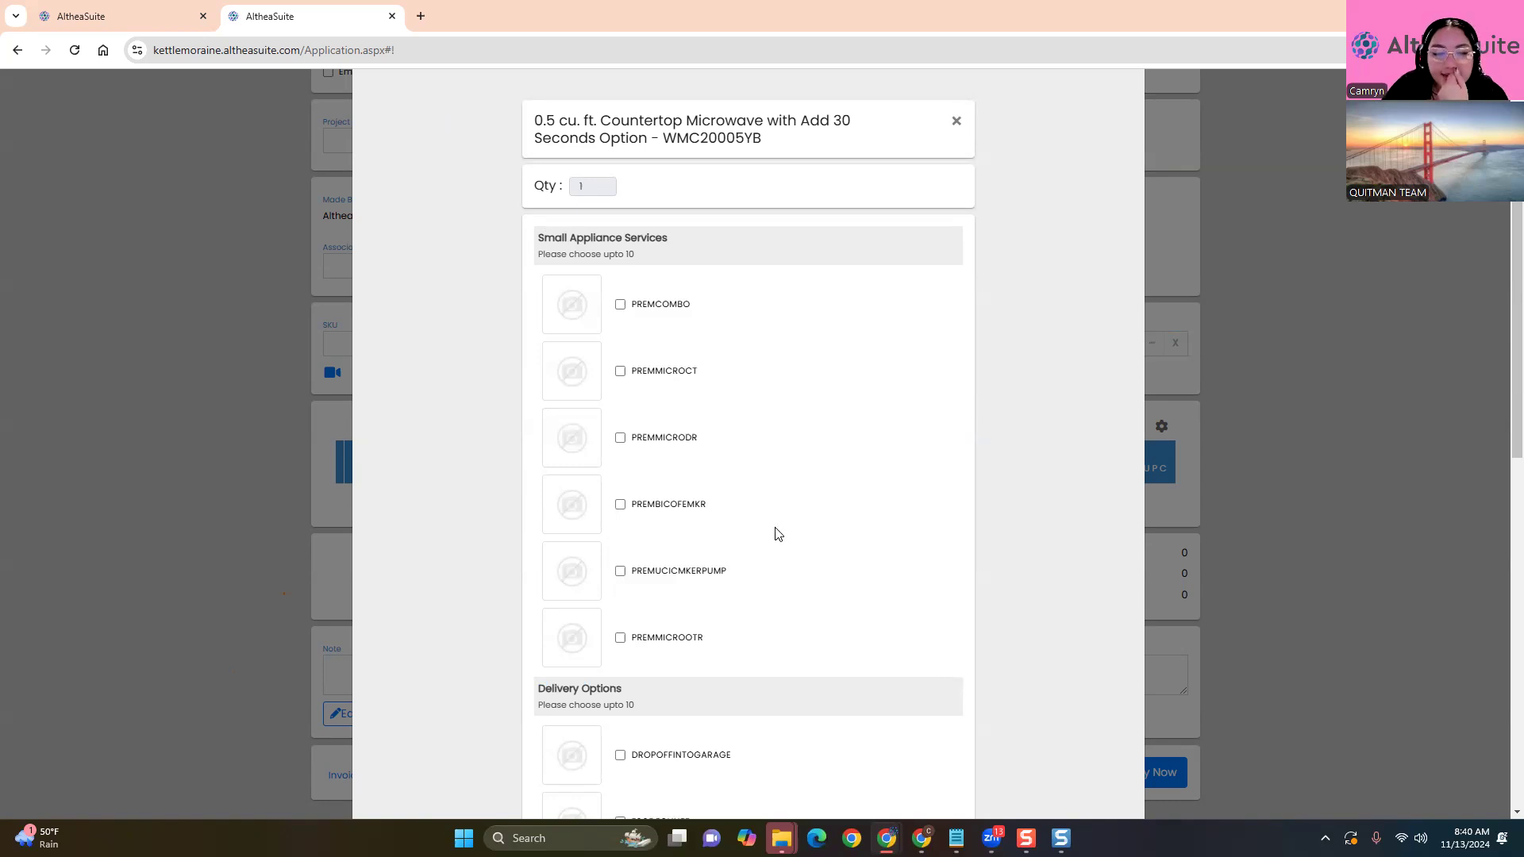
Add PREMMICRODR, EXTRAHAULAWAY and DELIVERY to the microwave, bringing the invoice to $478.94
{"action": "scroll", "coordinate": [778, 534], "scroll_direction": "down", "scroll_amount": 1}
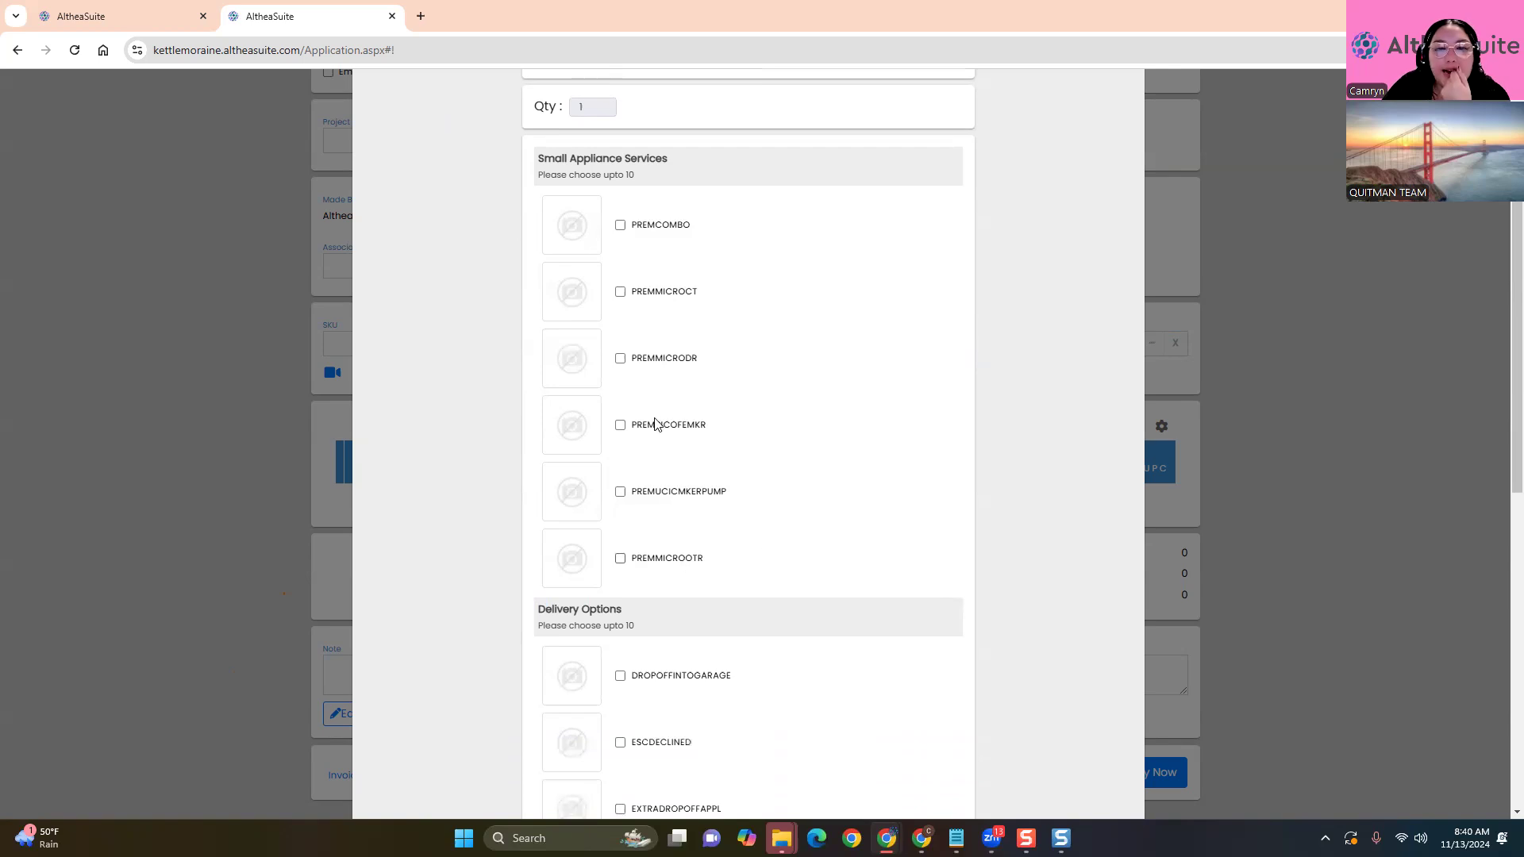
{"action": "left_click", "coordinate": [620, 358]}
{"action": "scroll", "coordinate": [849, 373], "scroll_direction": "down", "scroll_amount": 5}
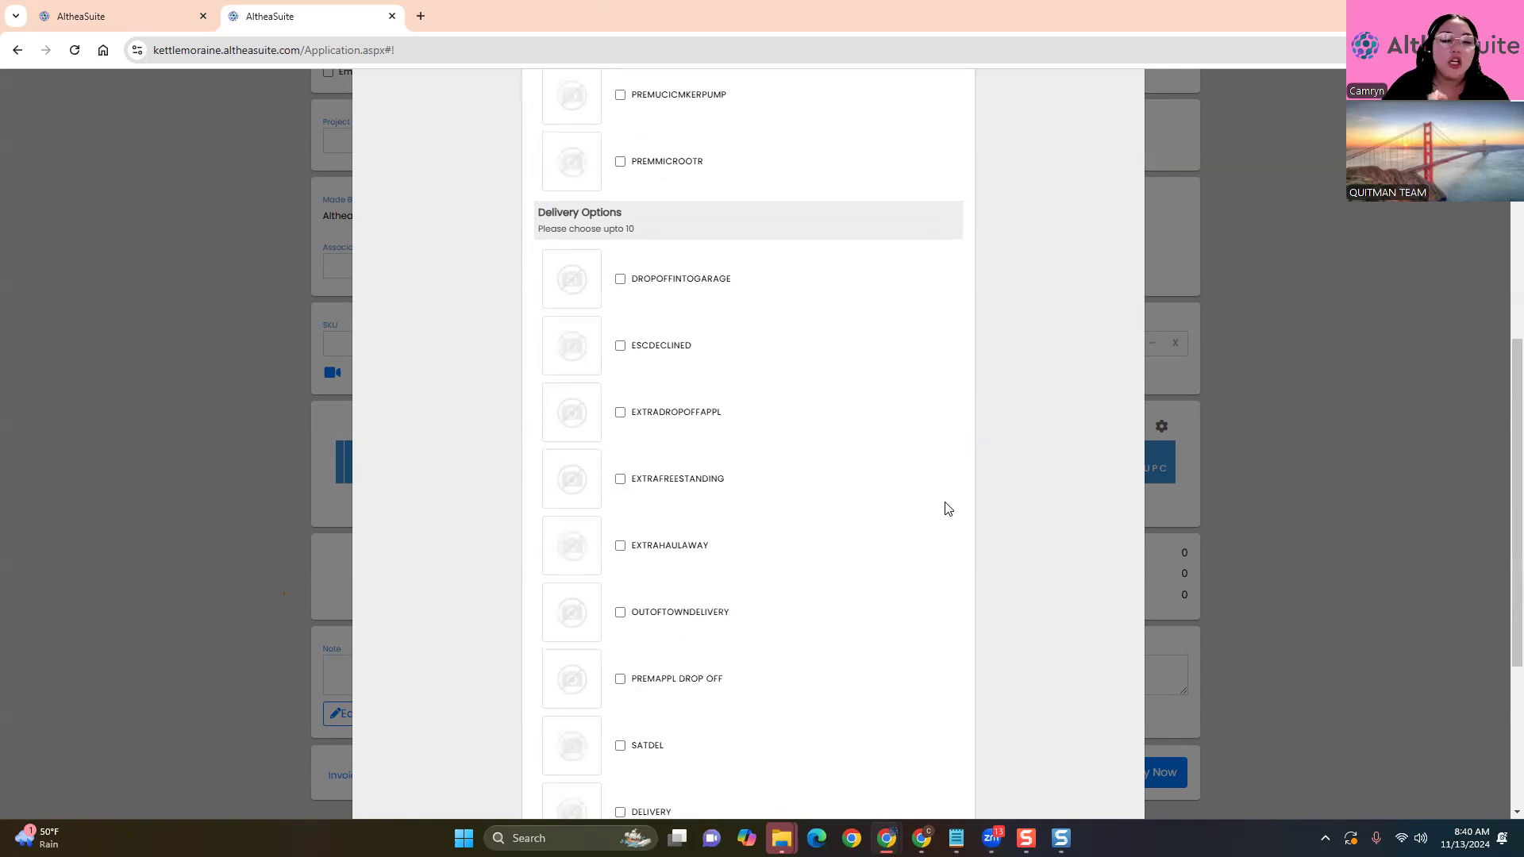
{"action": "scroll", "coordinate": [947, 508], "scroll_direction": "up", "scroll_amount": 4}
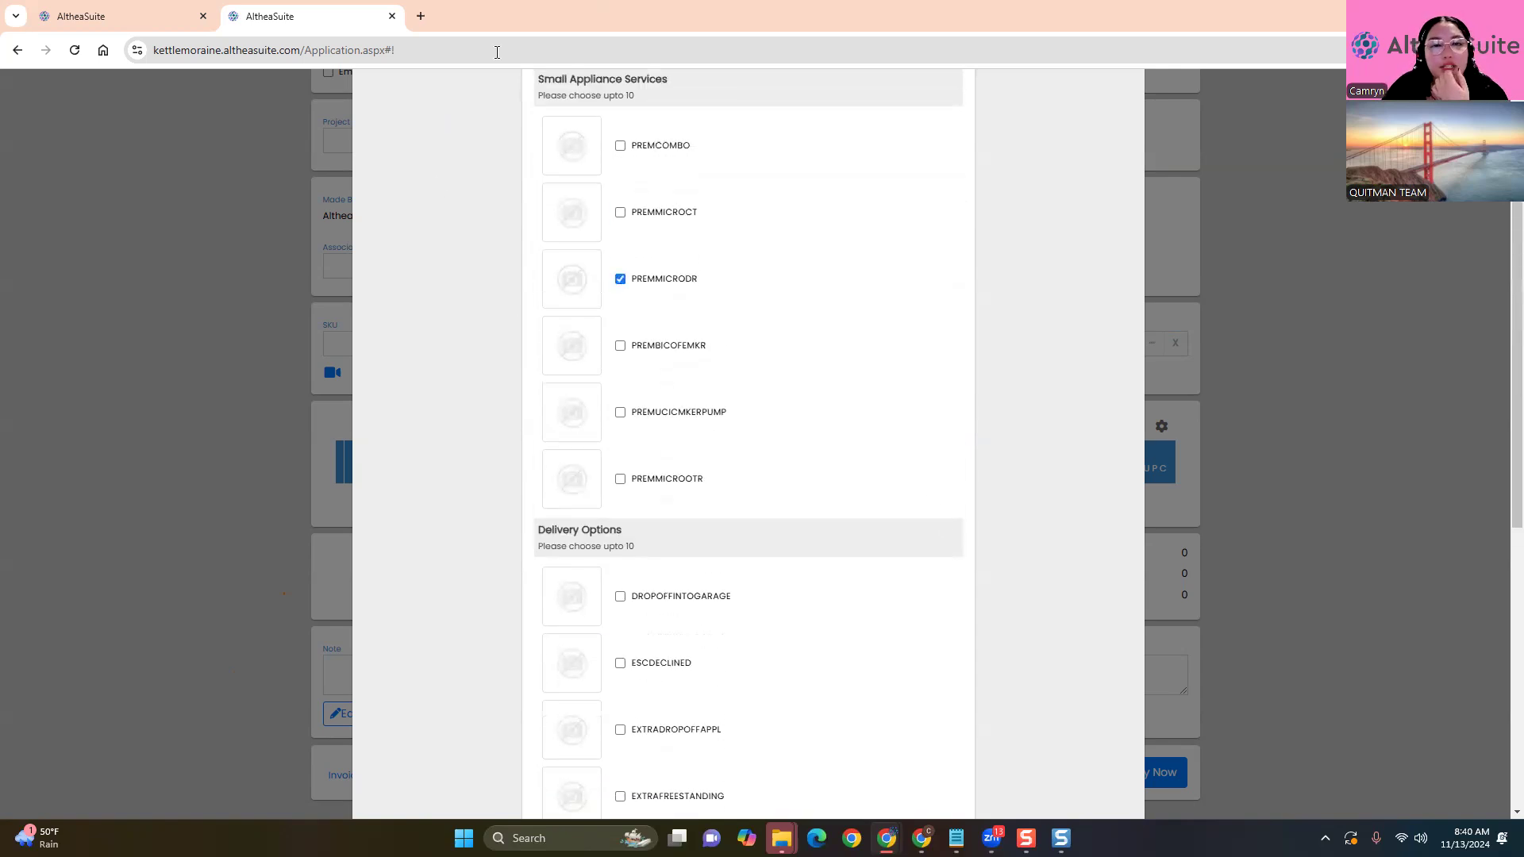
{"action": "scroll", "coordinate": [776, 497], "scroll_direction": "down", "scroll_amount": 5}
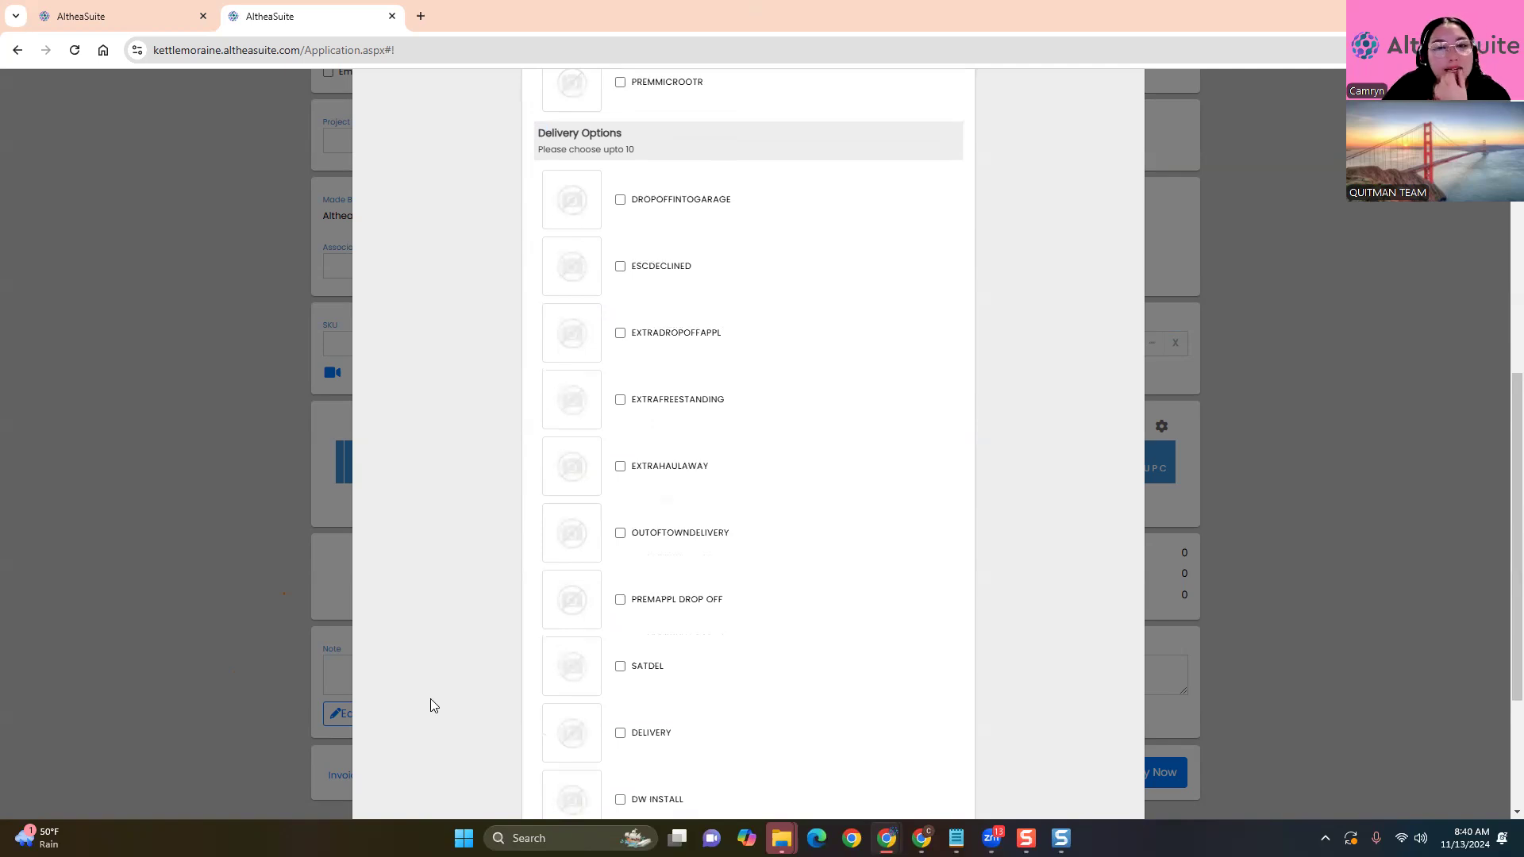
{"action": "scroll", "coordinate": [430, 705], "scroll_direction": "down", "scroll_amount": 1}
{"action": "left_click", "coordinate": [620, 386]}
{"action": "left_click", "coordinate": [621, 655]}
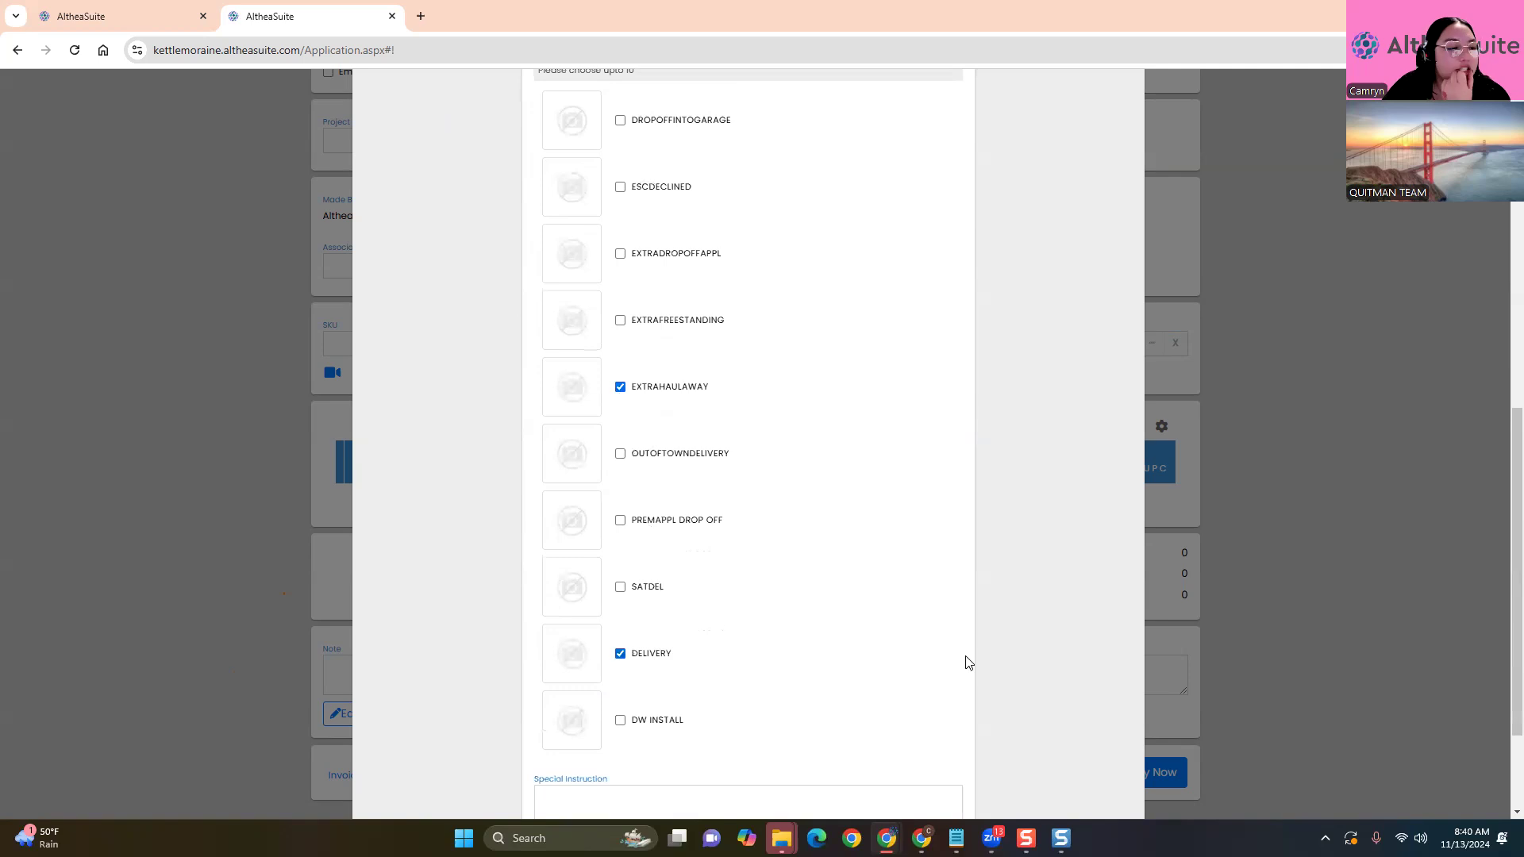
{"action": "scroll", "coordinate": [953, 651], "scroll_direction": "down", "scroll_amount": 2}
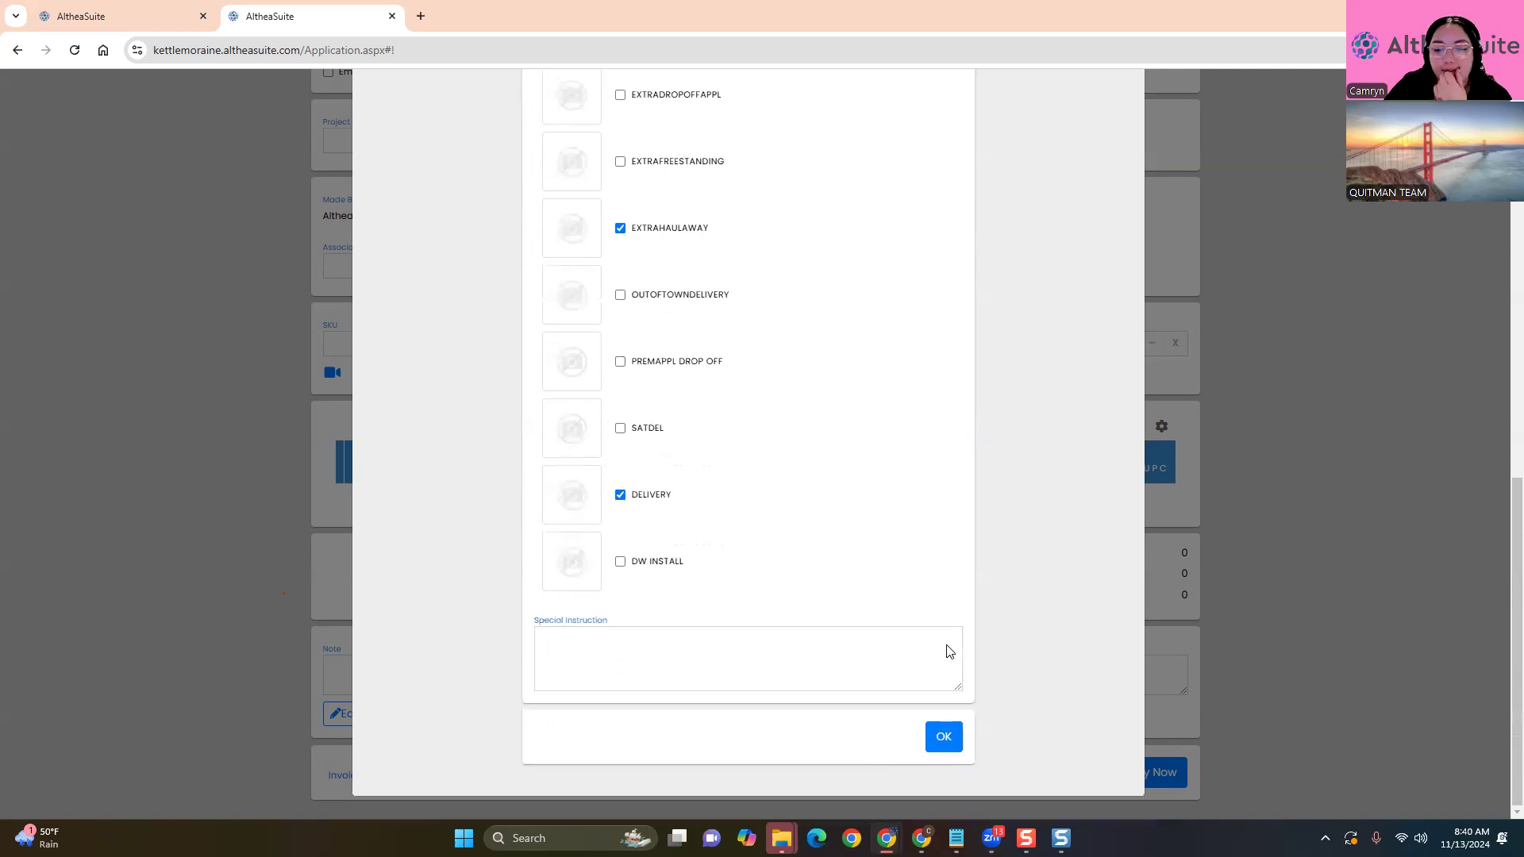
{"action": "left_click", "coordinate": [939, 741]}
{"action": "scroll", "coordinate": [211, 510], "scroll_direction": "down", "scroll_amount": 1}
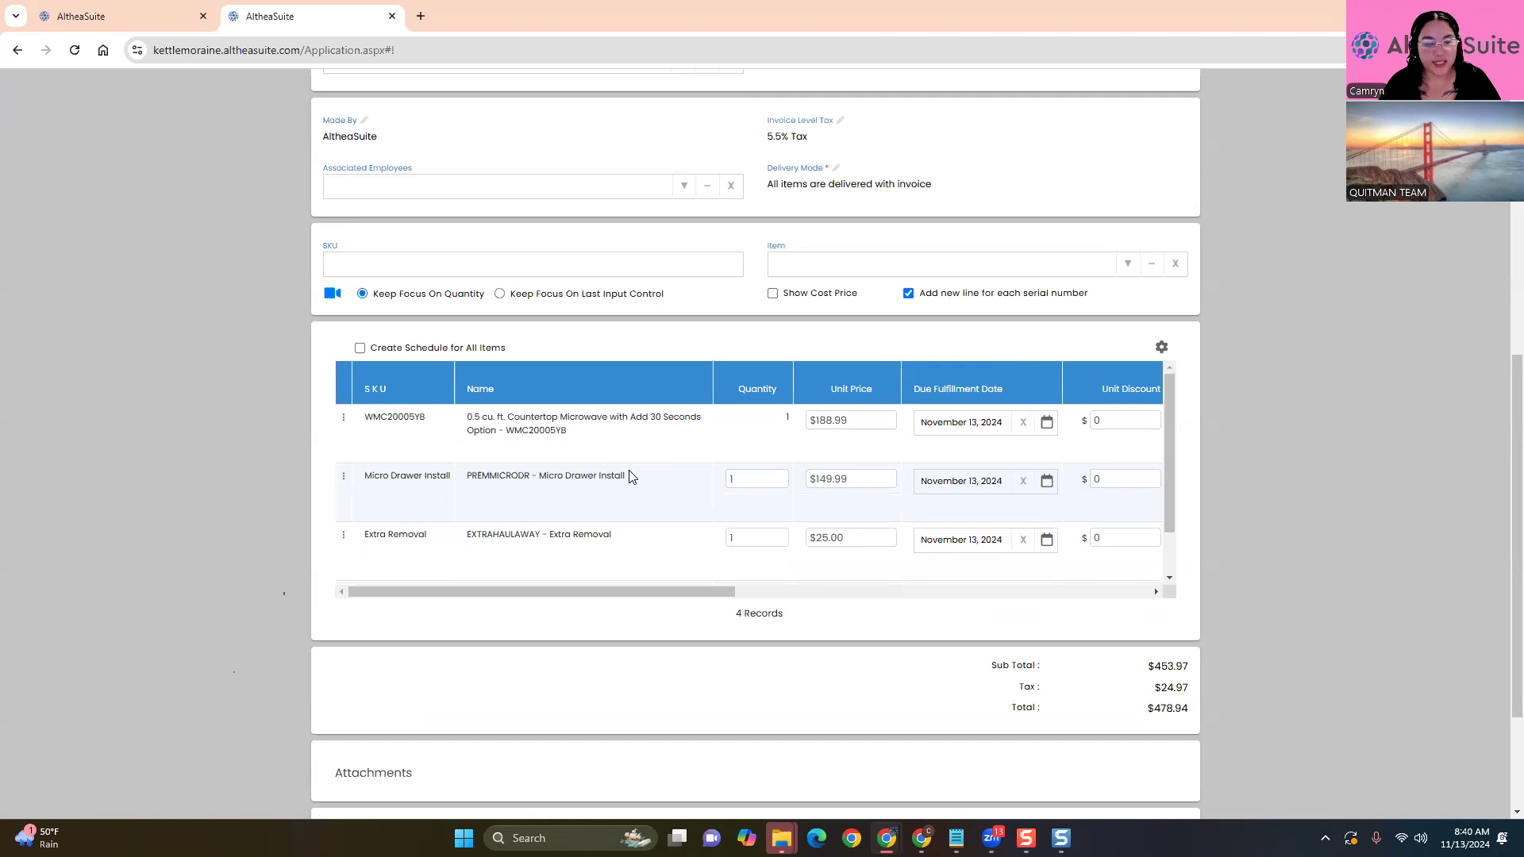
{"action": "scroll", "coordinate": [629, 476], "scroll_direction": "down", "scroll_amount": 3}
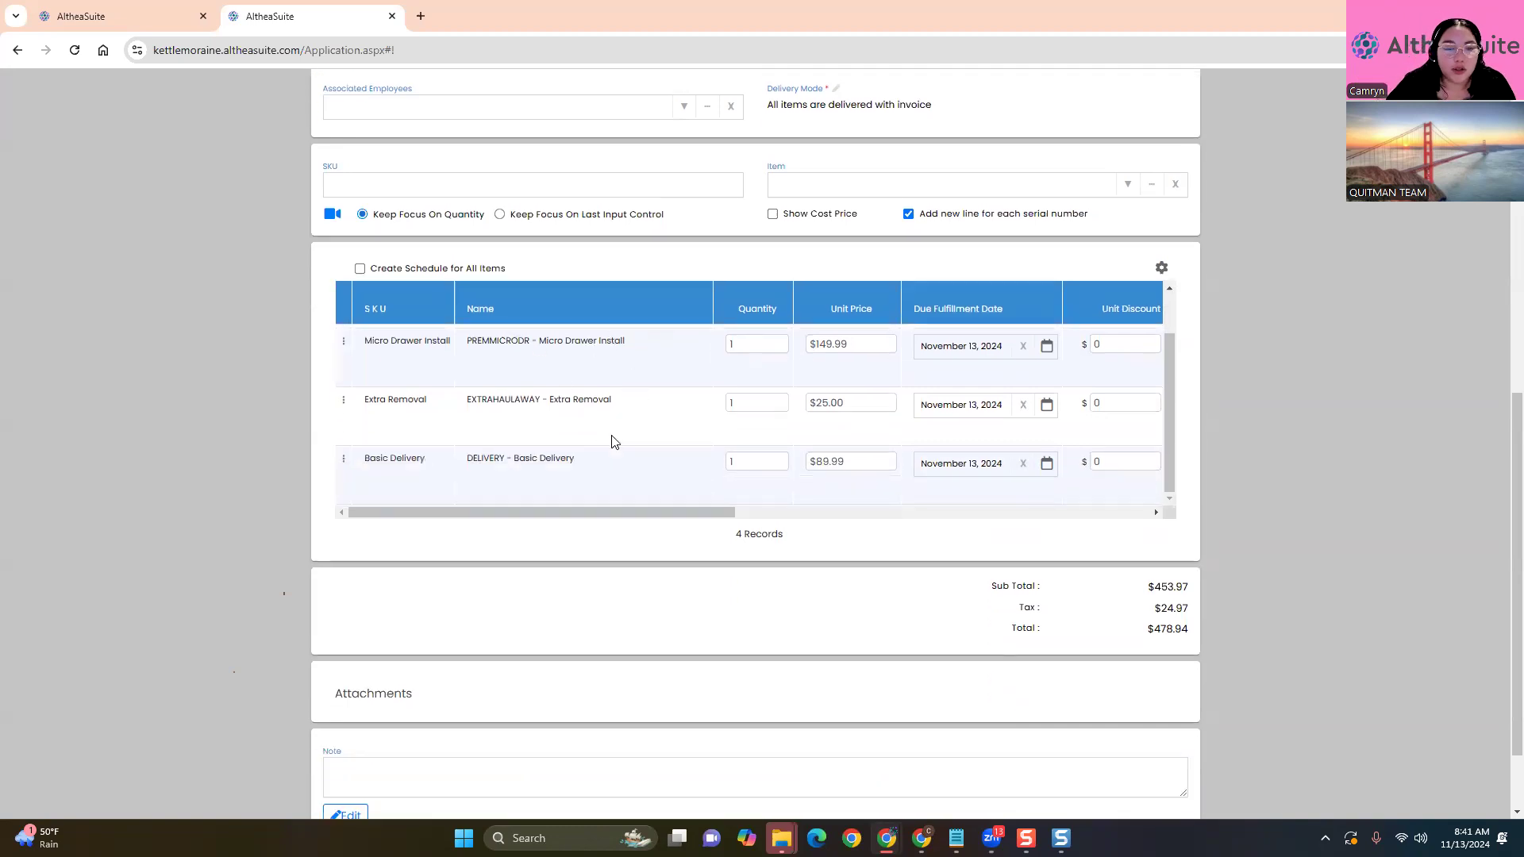
{"action": "scroll", "coordinate": [615, 443], "scroll_direction": "up", "scroll_amount": 1}
{"action": "scroll", "coordinate": [621, 479], "scroll_direction": "down", "scroll_amount": 1}
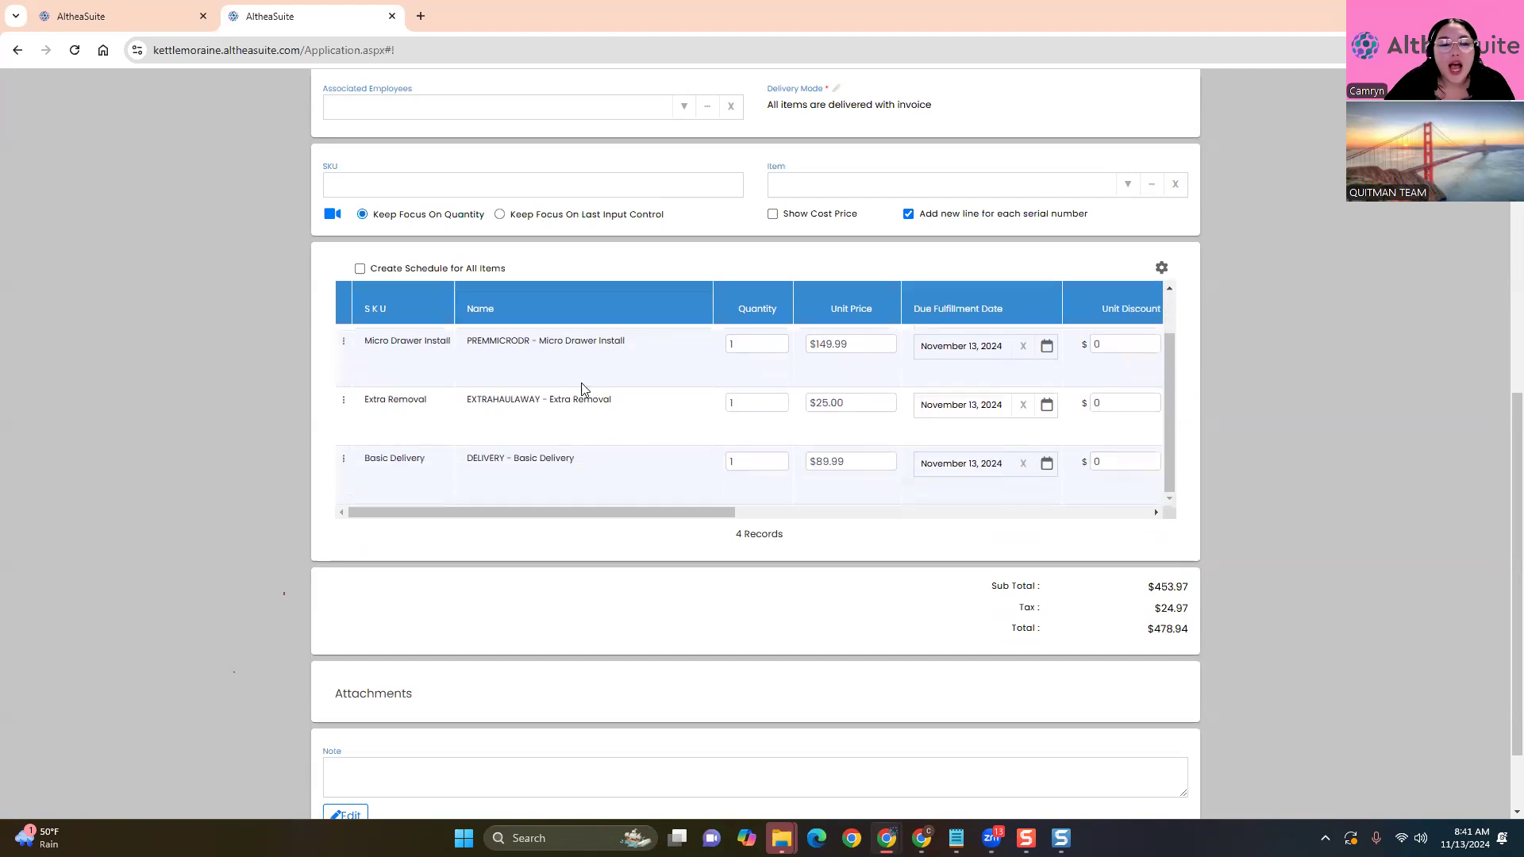
{"action": "left_click_drag", "start_coordinate": [536, 349], "coordinate": [651, 343]}
{"action": "left_click_drag", "start_coordinate": [546, 404], "coordinate": [615, 402]}
{"action": "left_click_drag", "start_coordinate": [500, 460], "coordinate": [575, 459]}
{"action": "left_click", "coordinate": [592, 601]}
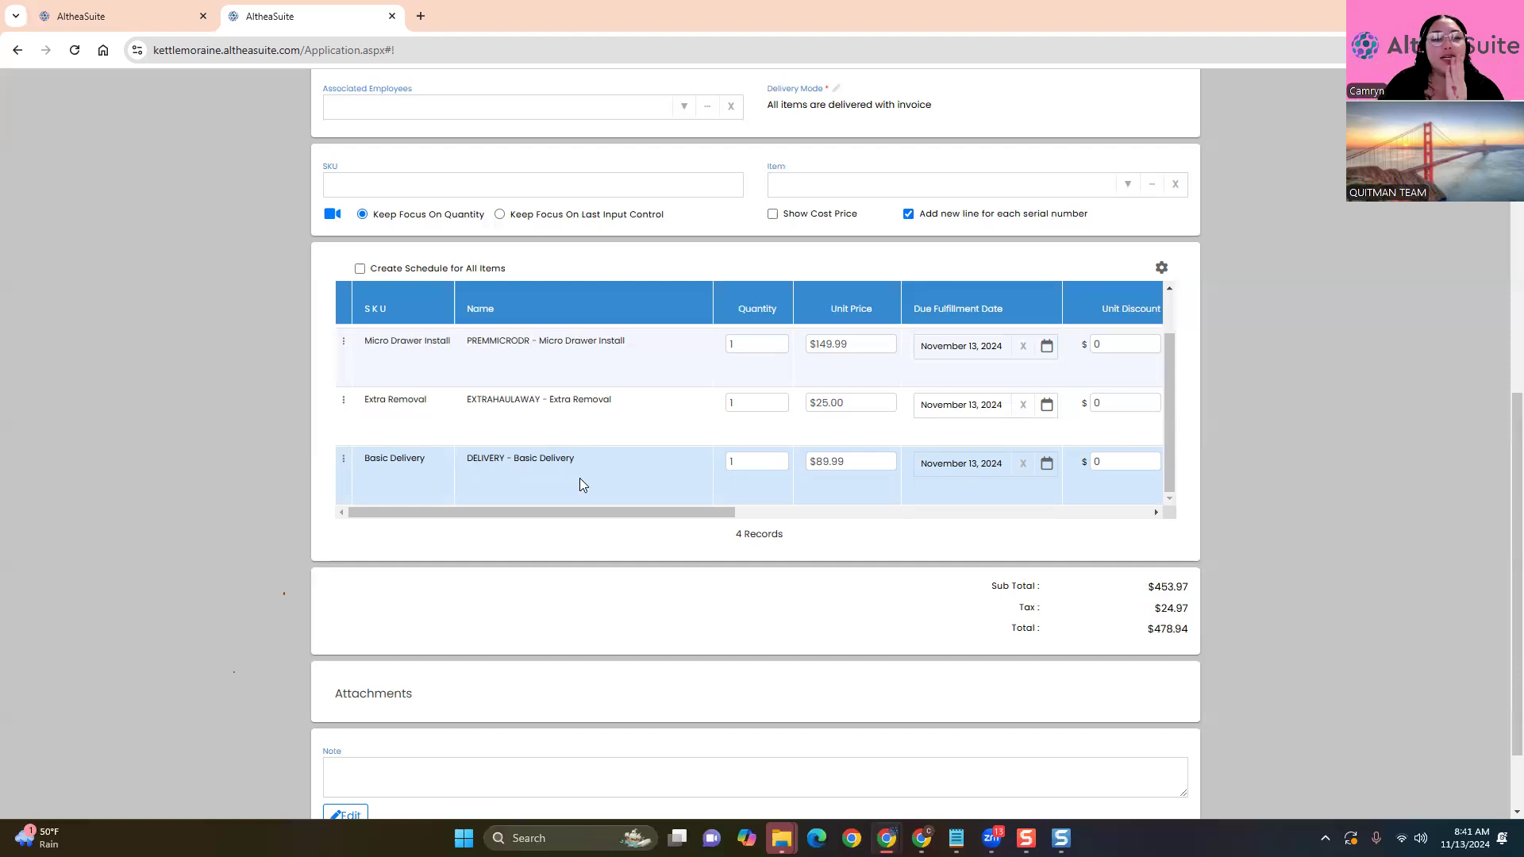
{"action": "scroll", "coordinate": [579, 478], "scroll_direction": "up", "scroll_amount": 1}
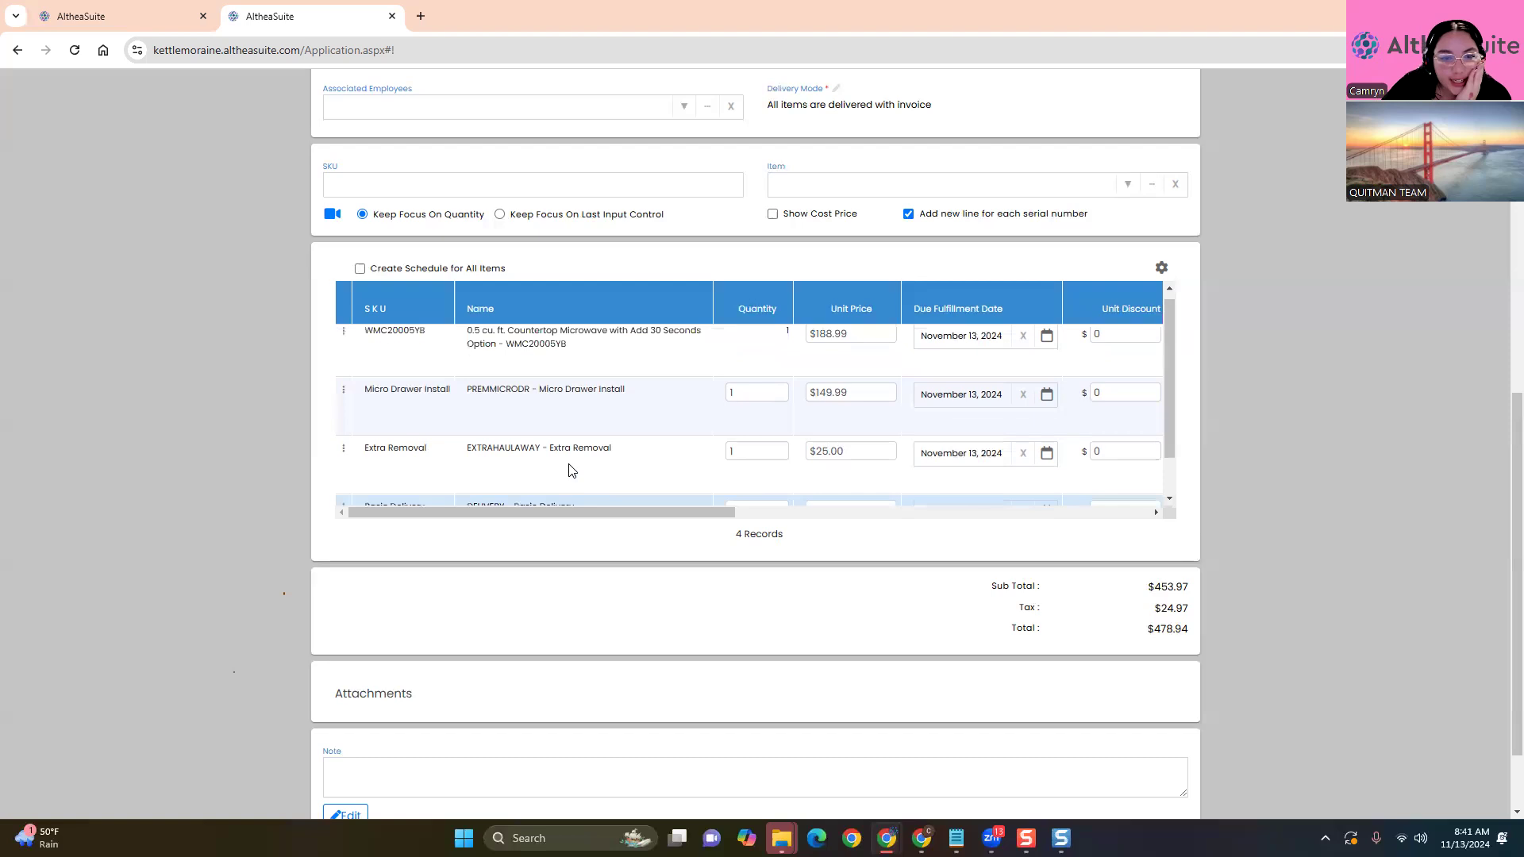
{"action": "left_click", "coordinate": [342, 339]}
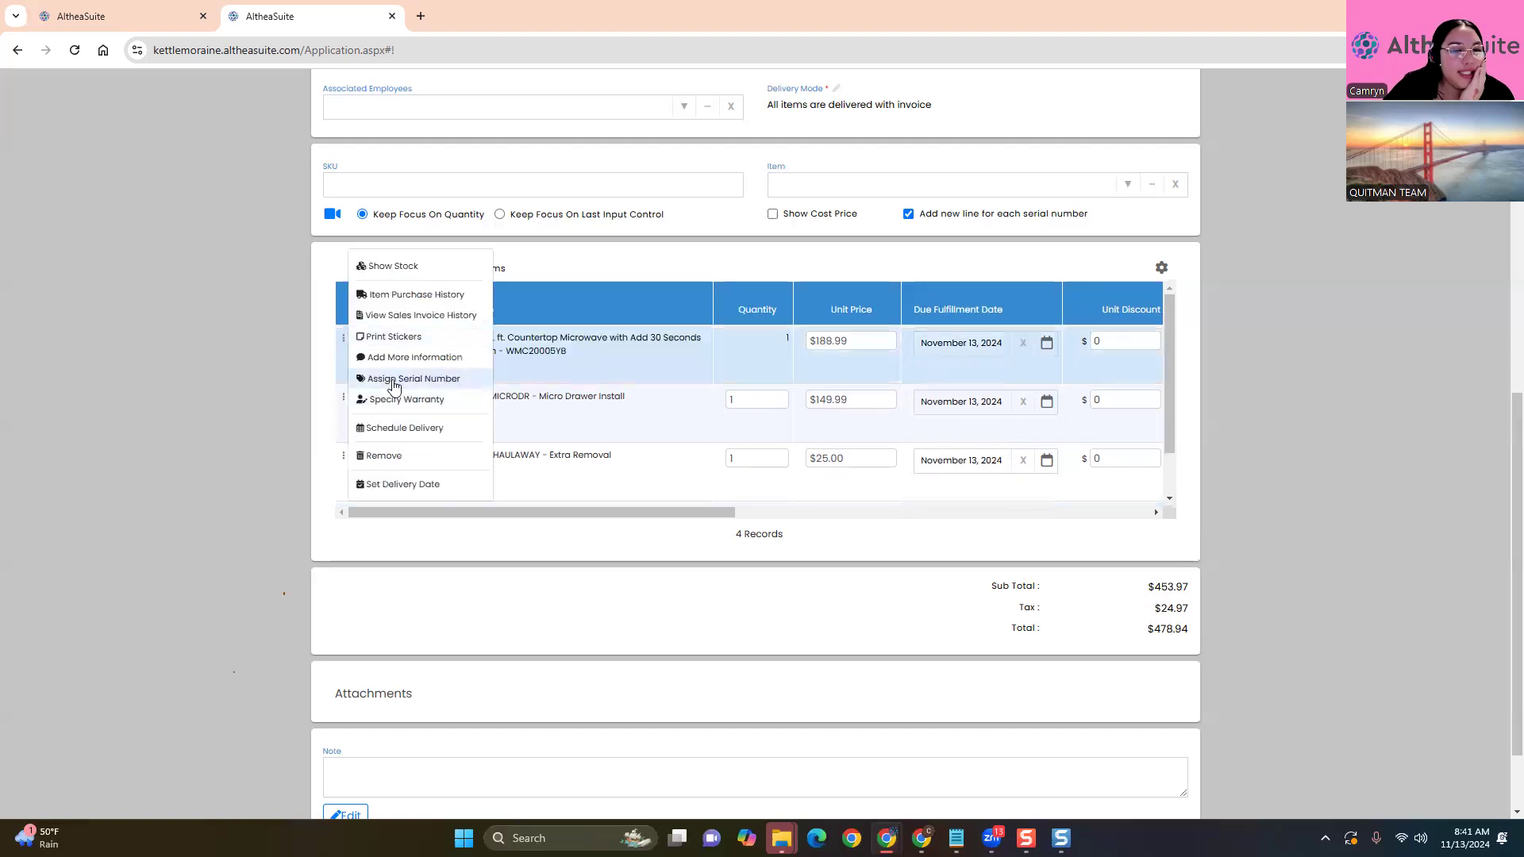
{"action": "left_click", "coordinate": [429, 382]}
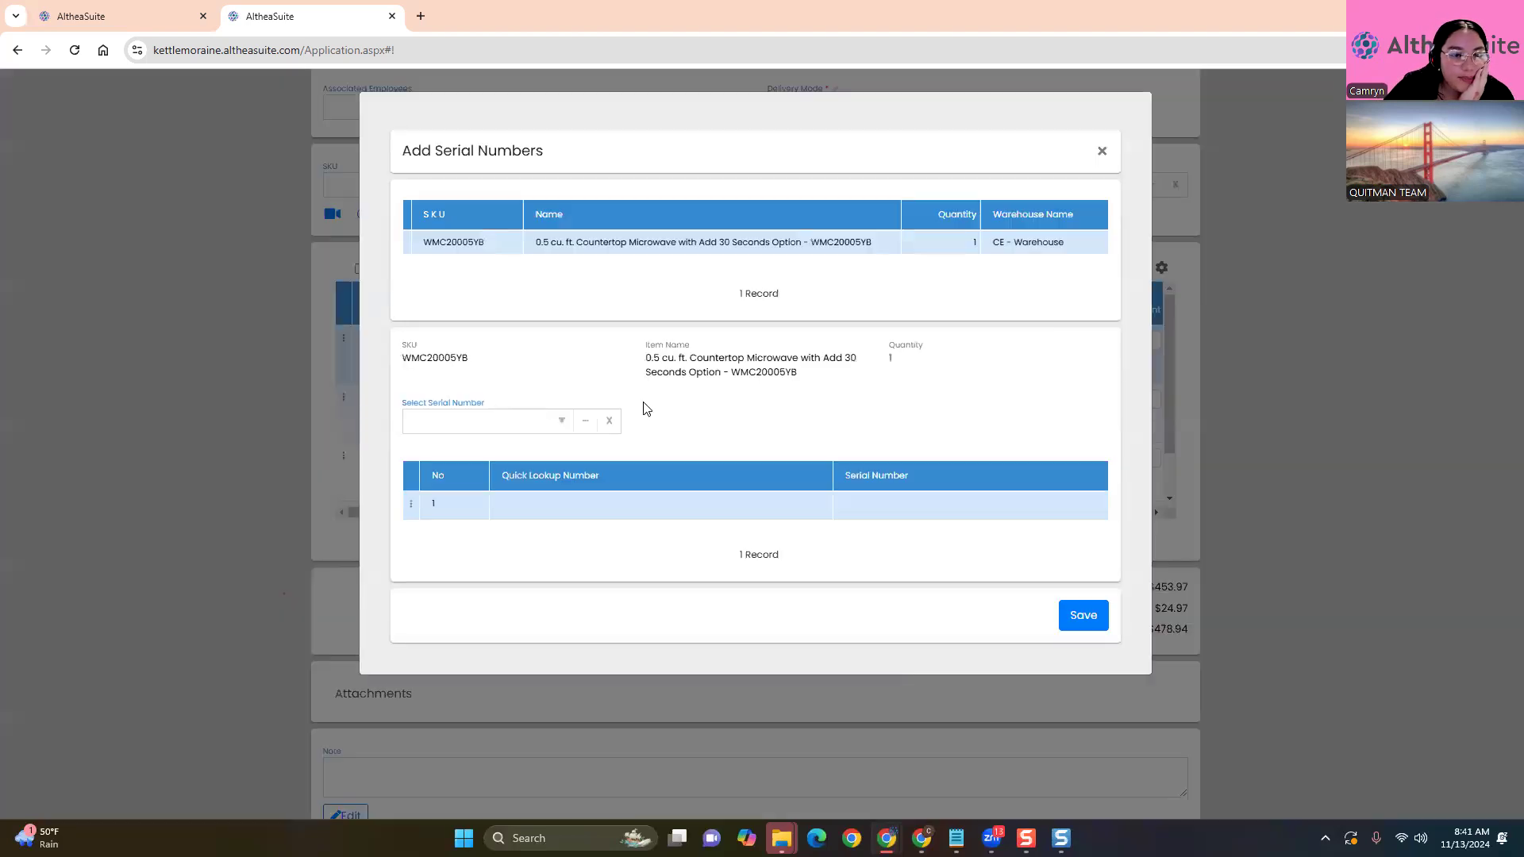
{"action": "left_click", "coordinate": [559, 424]}
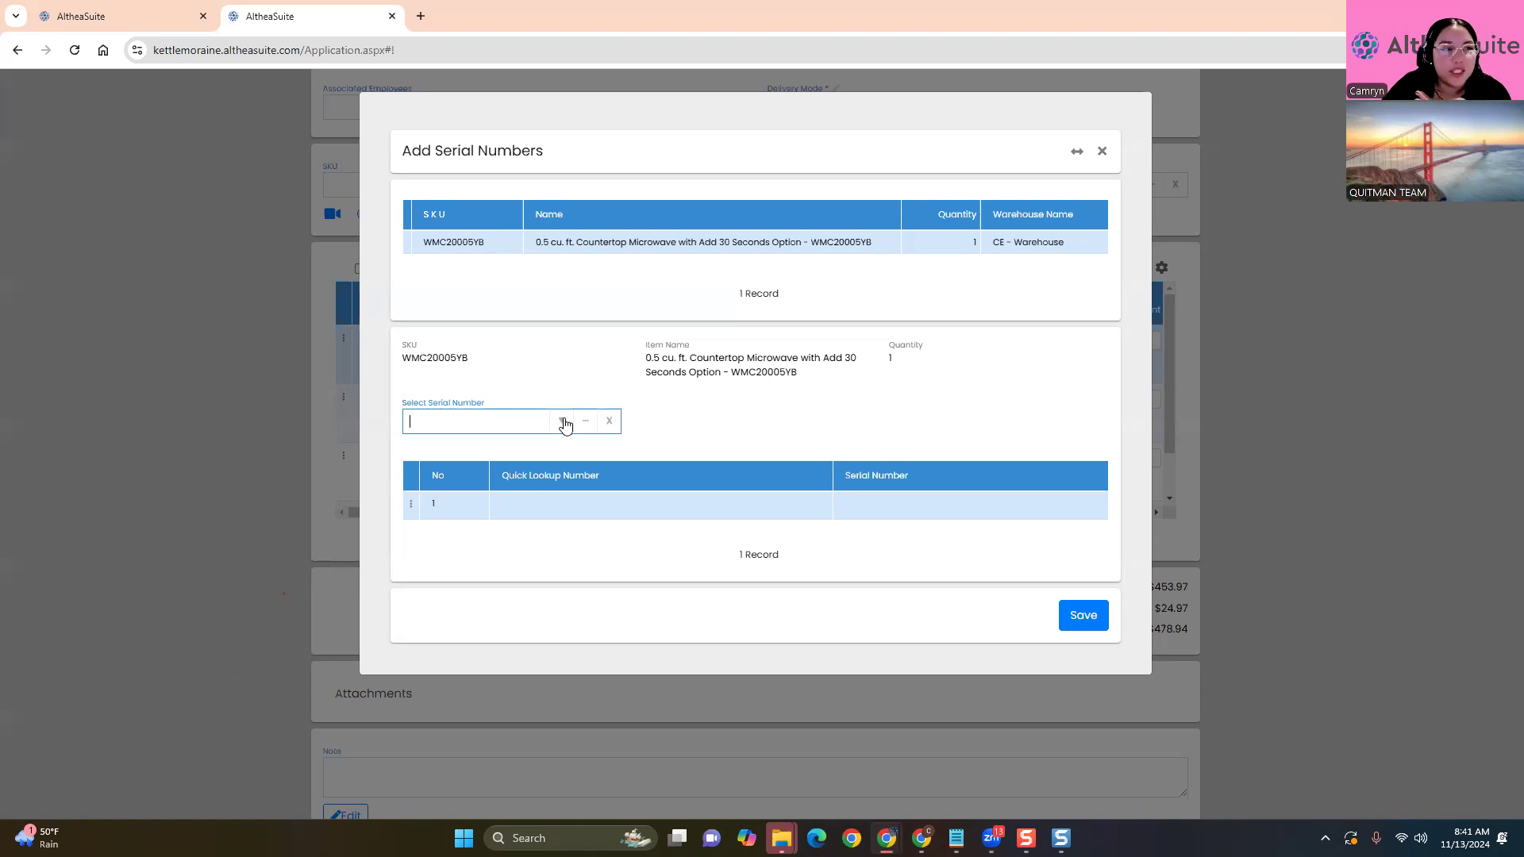
{"action": "left_click", "coordinate": [761, 419]}
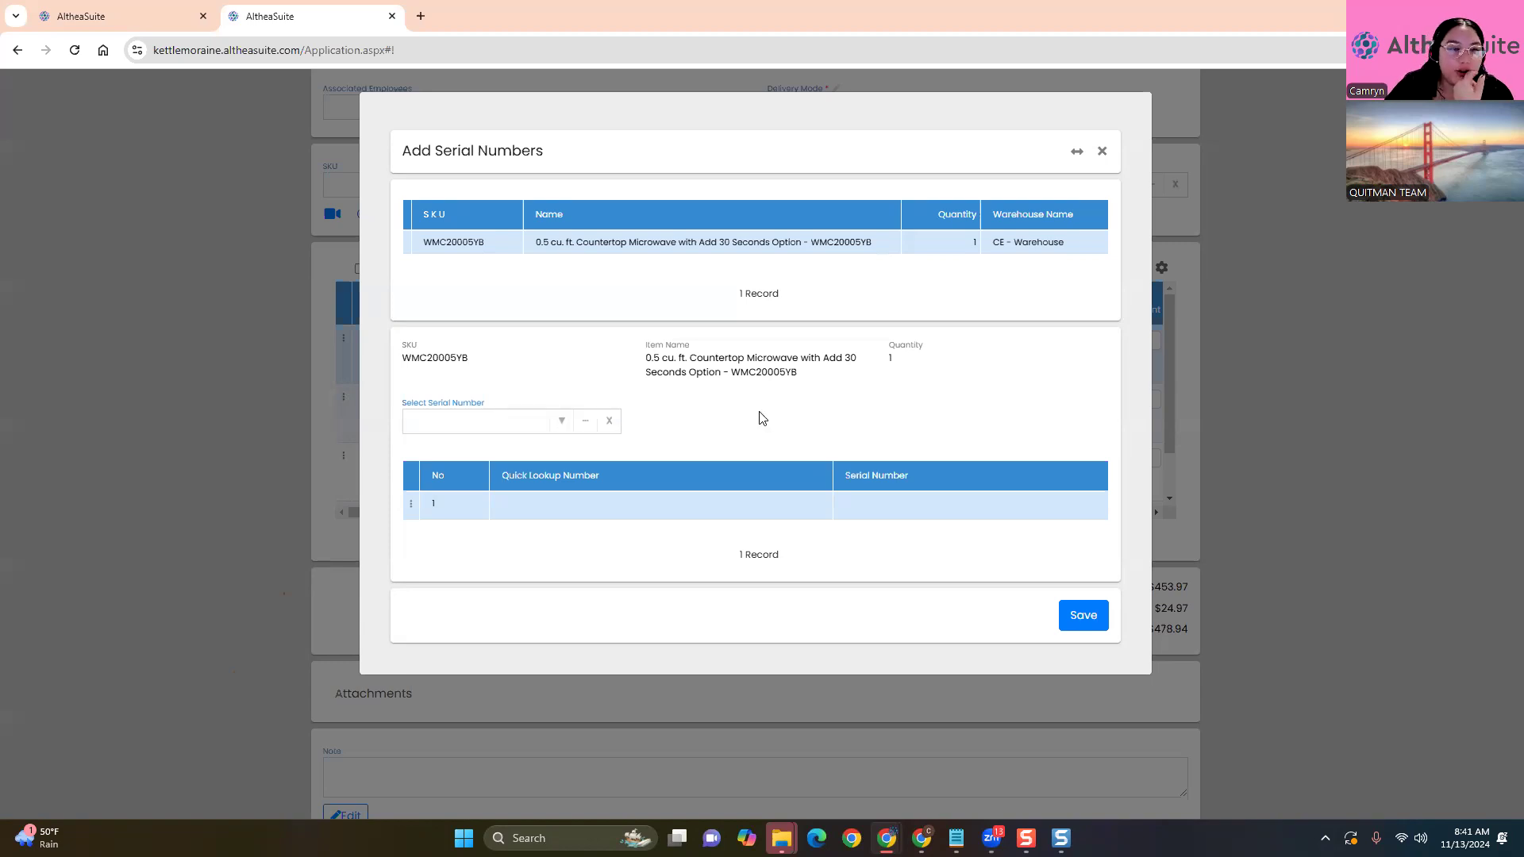
{"action": "left_click", "coordinate": [1082, 616]}
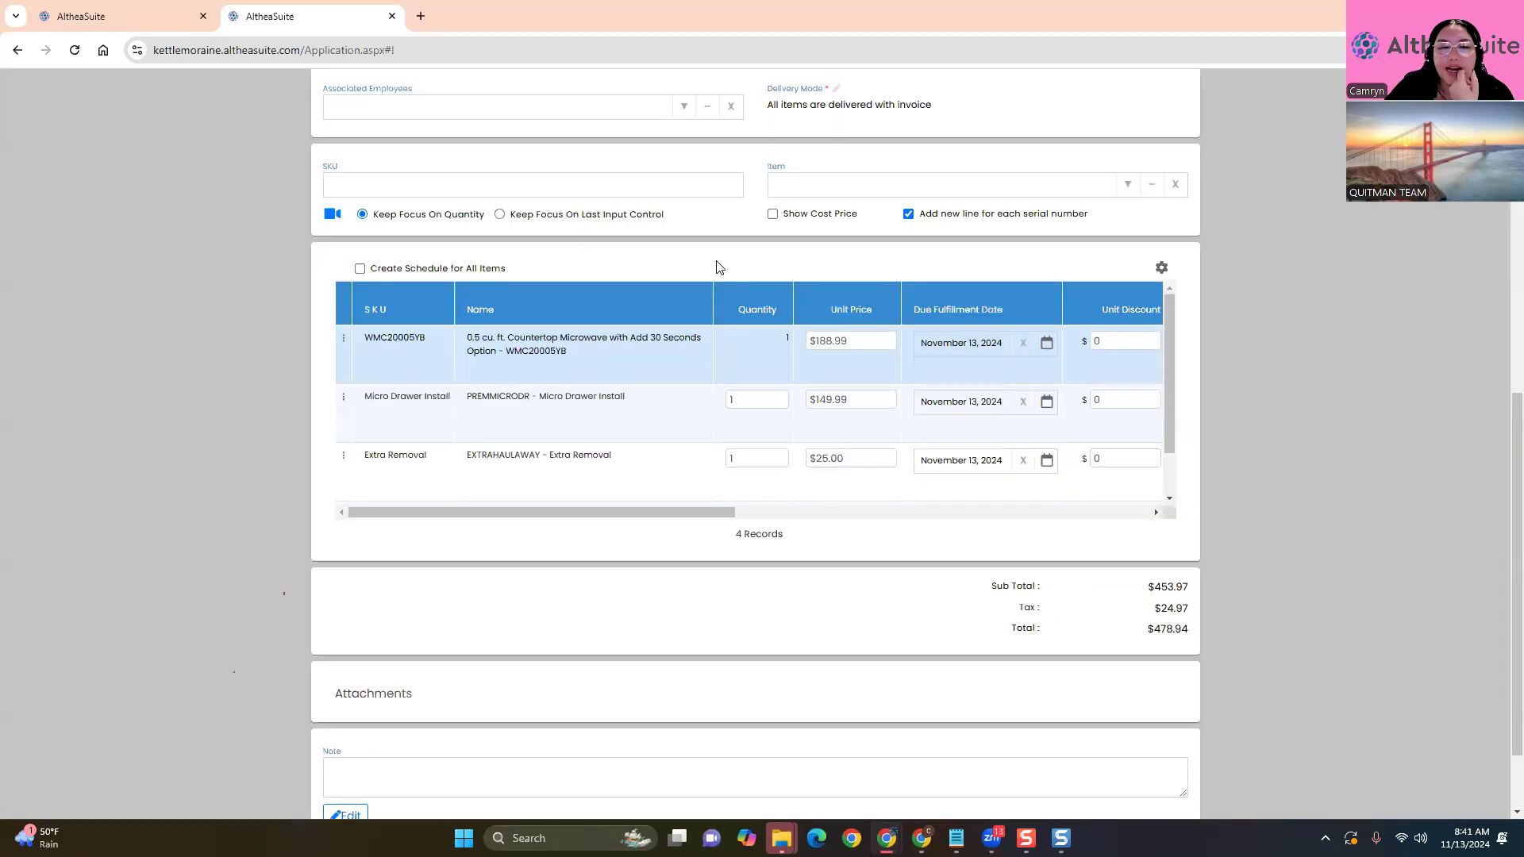
{"action": "scroll", "coordinate": [556, 627], "scroll_direction": "down", "scroll_amount": 2}
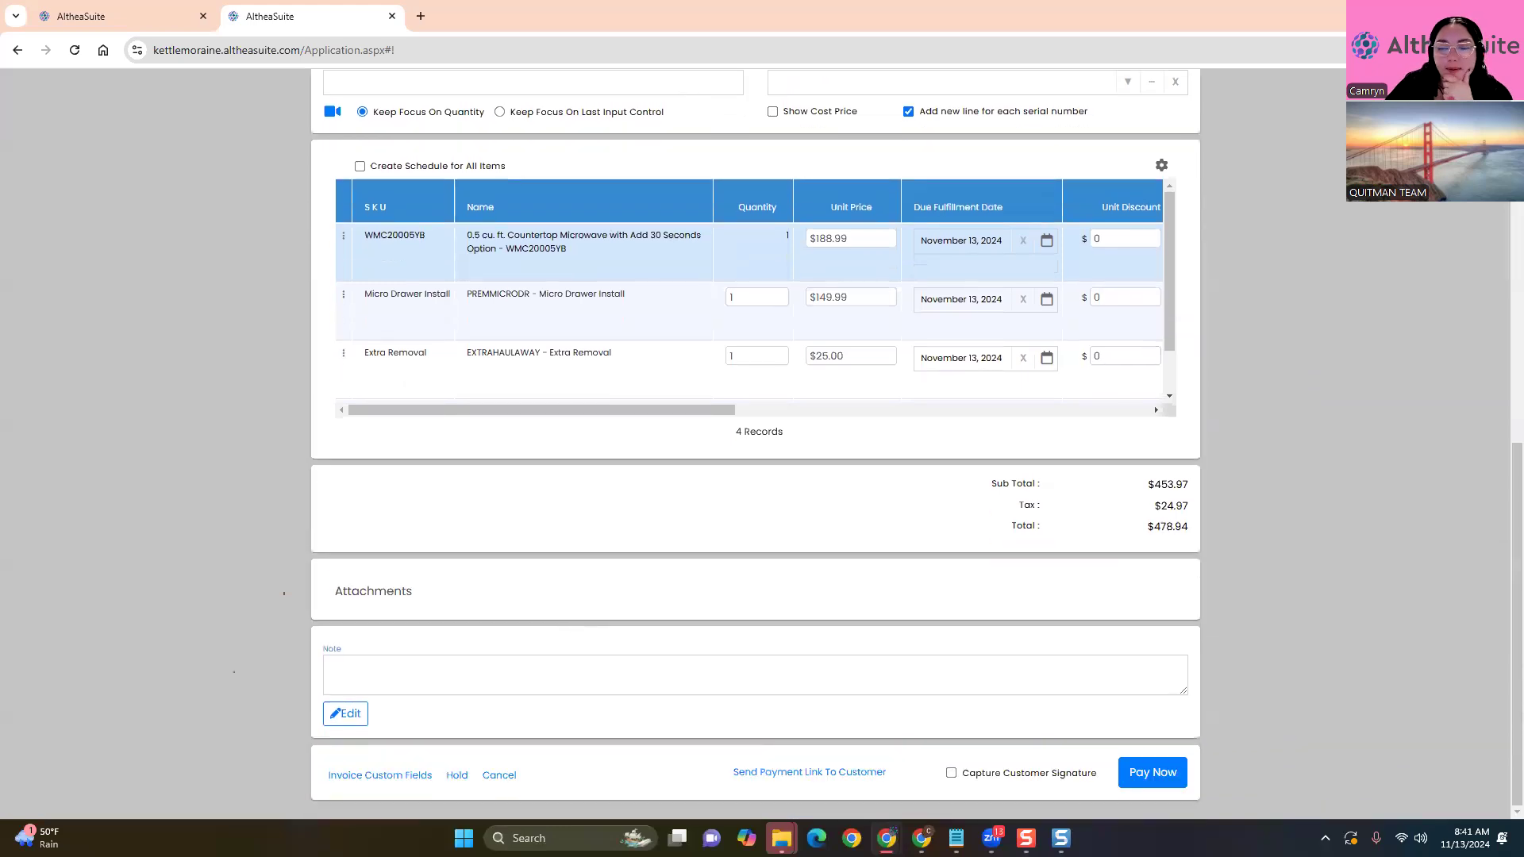
{"action": "left_click", "coordinate": [1153, 774]}
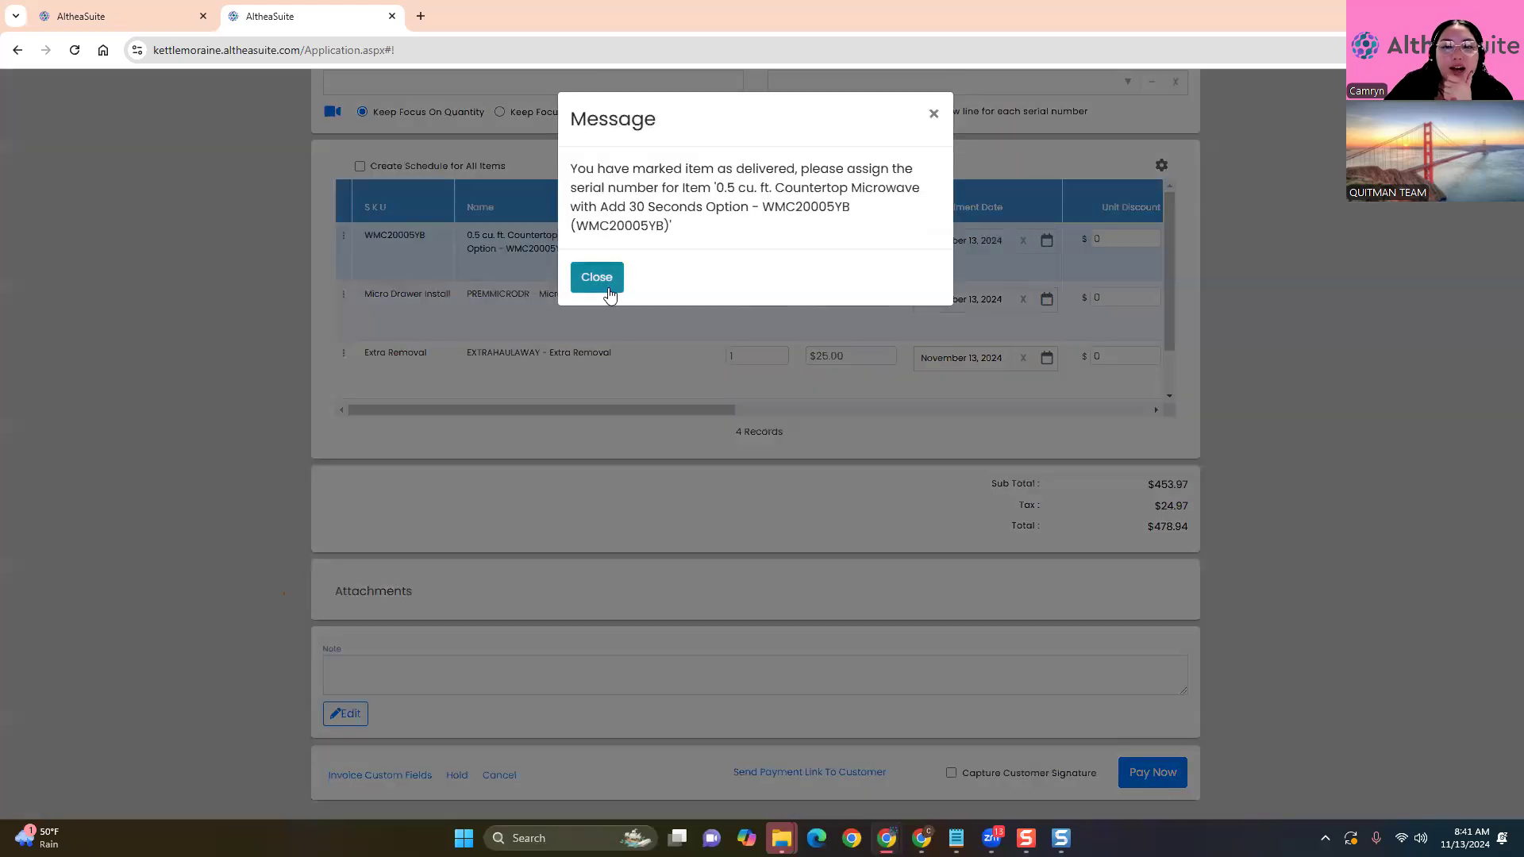
Change delivery mode to 'All items will be delivered to shipping address' and resubmit for payment
{"action": "left_click", "coordinate": [609, 291]}
{"action": "scroll", "coordinate": [733, 262], "scroll_direction": "up", "scroll_amount": 3}
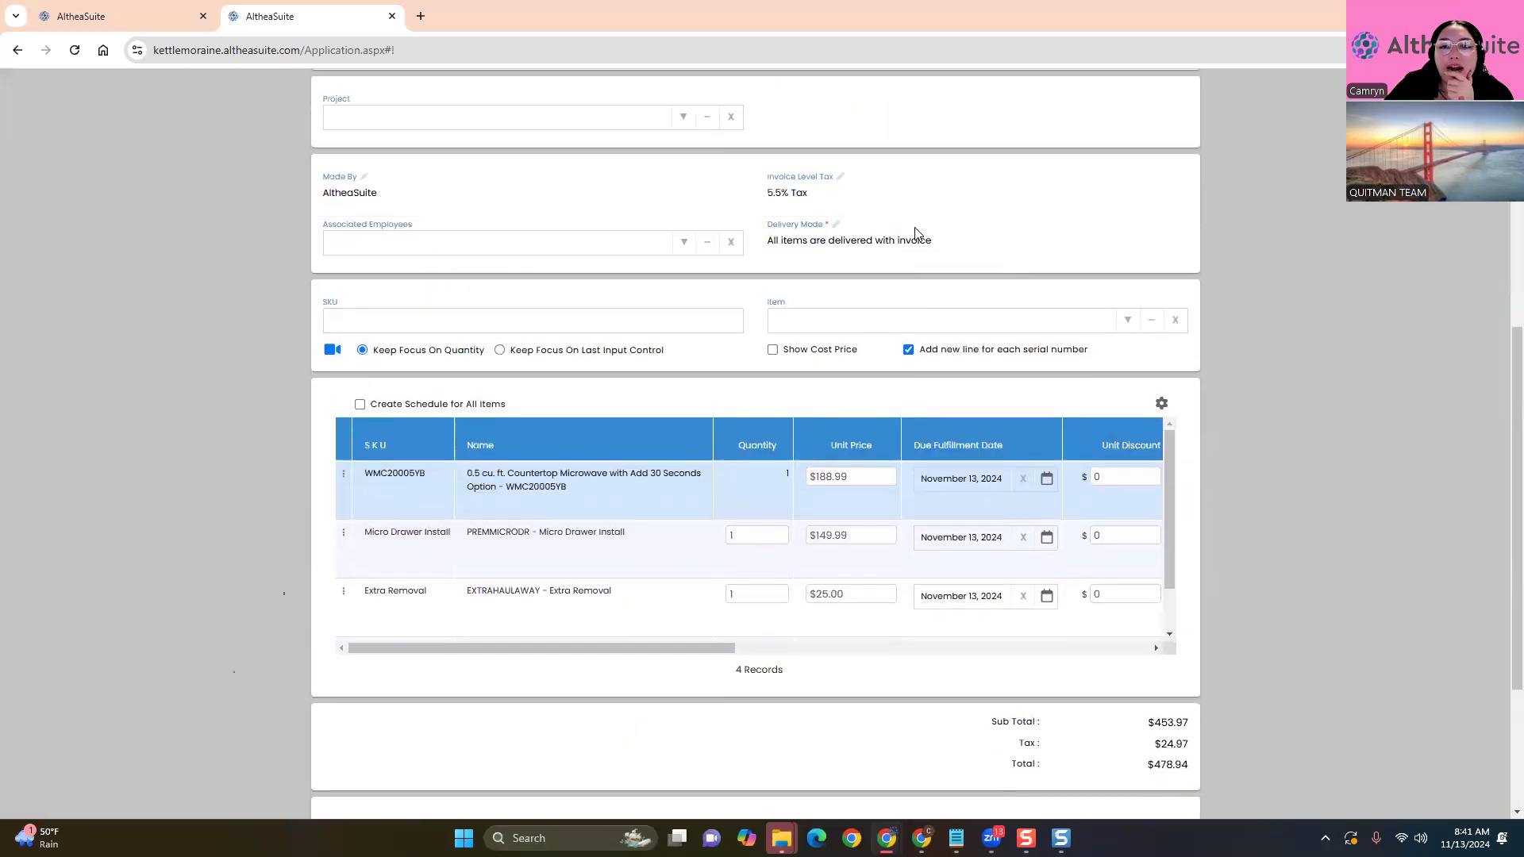
{"action": "left_click", "coordinate": [931, 245]}
{"action": "left_click", "coordinate": [1152, 242]}
{"action": "left_click", "coordinate": [1084, 302]}
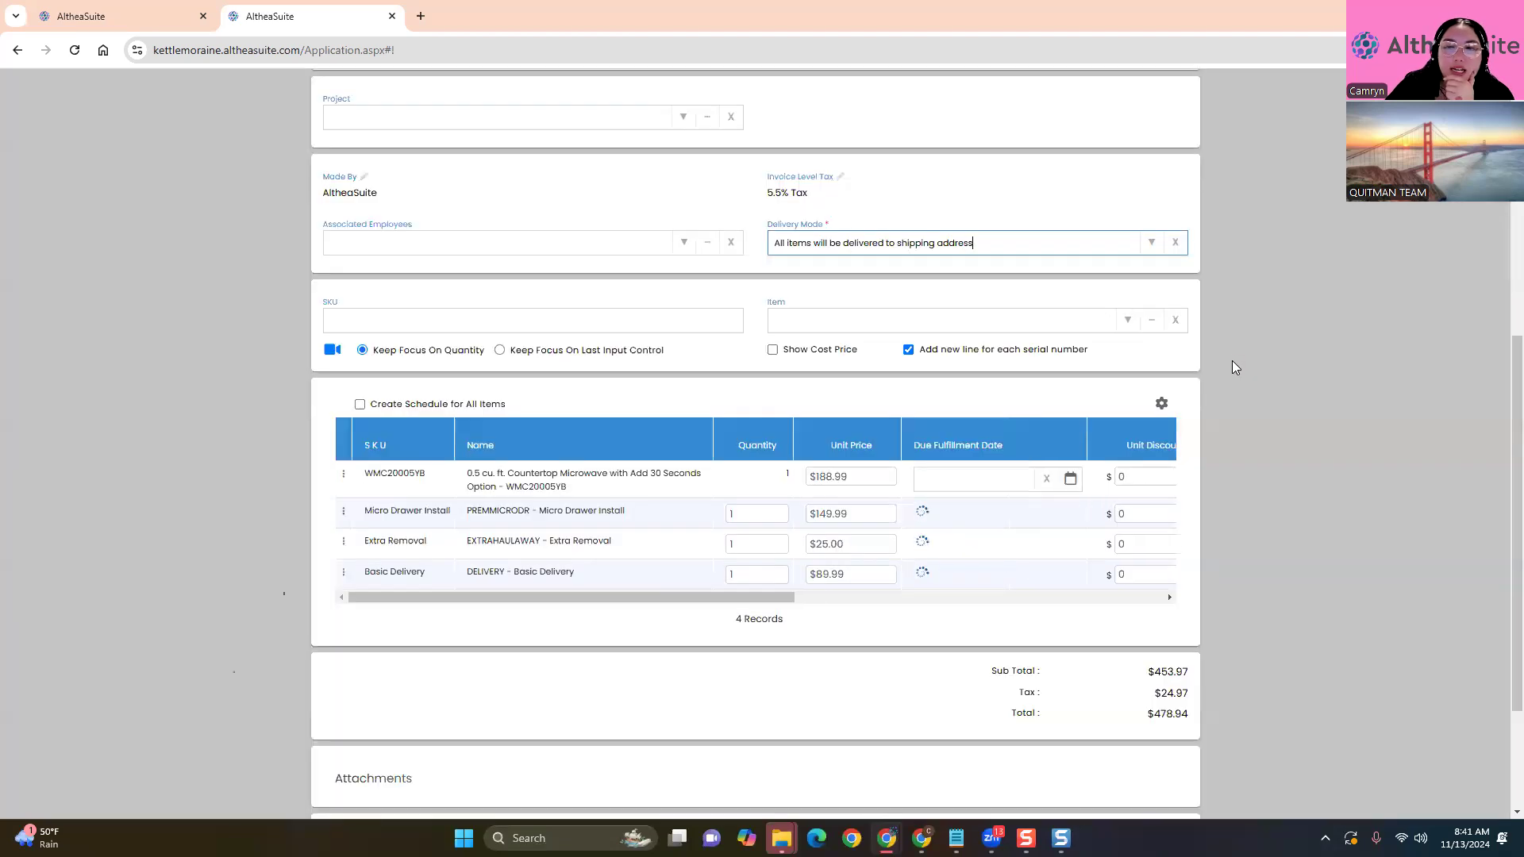
{"action": "scroll", "coordinate": [1235, 367], "scroll_direction": "down", "scroll_amount": 3}
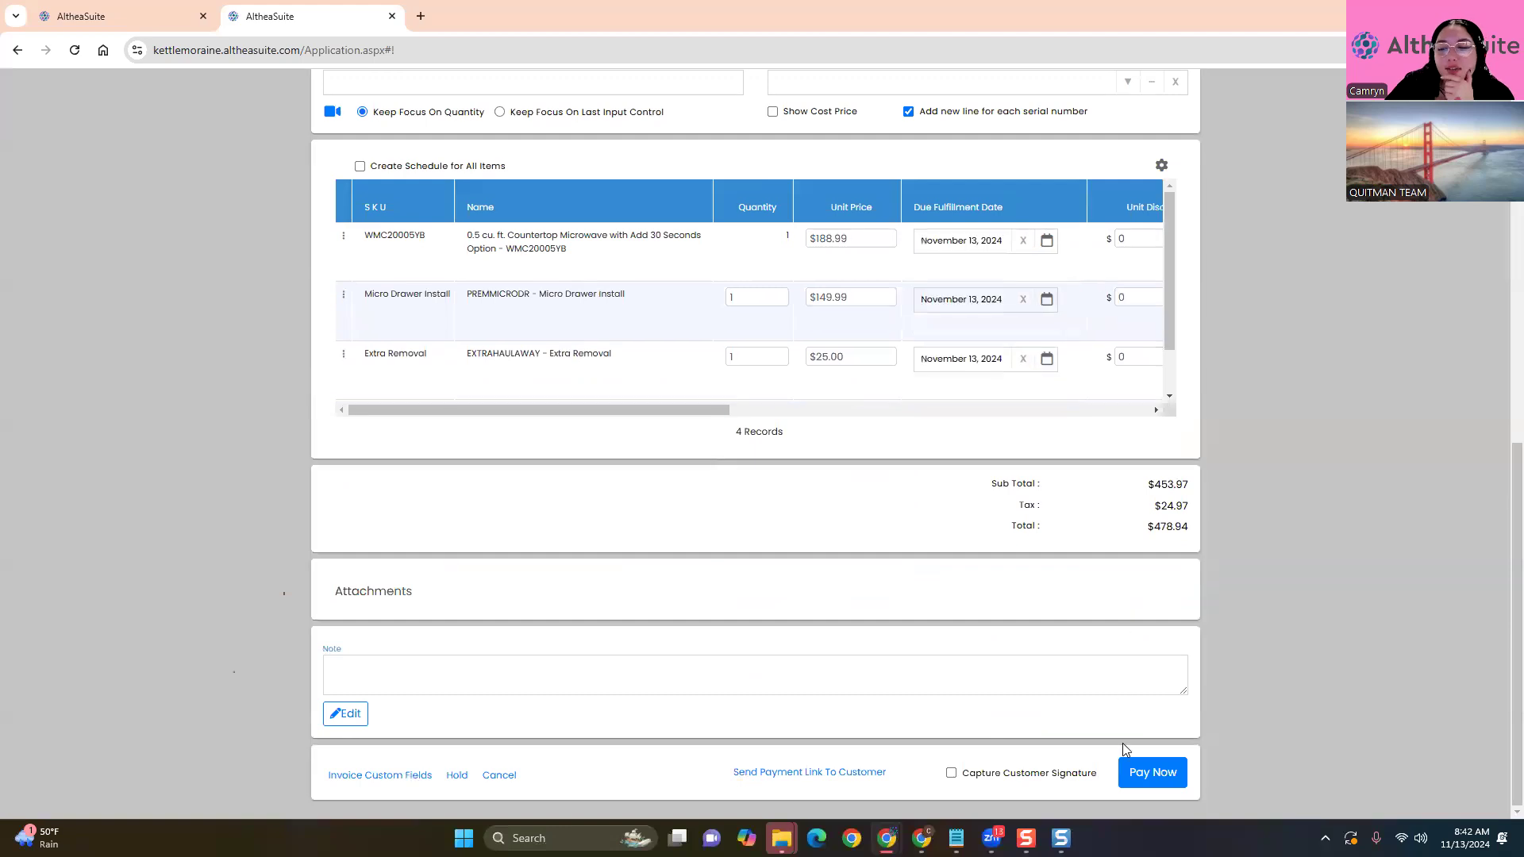
{"action": "left_click", "coordinate": [1141, 758]}
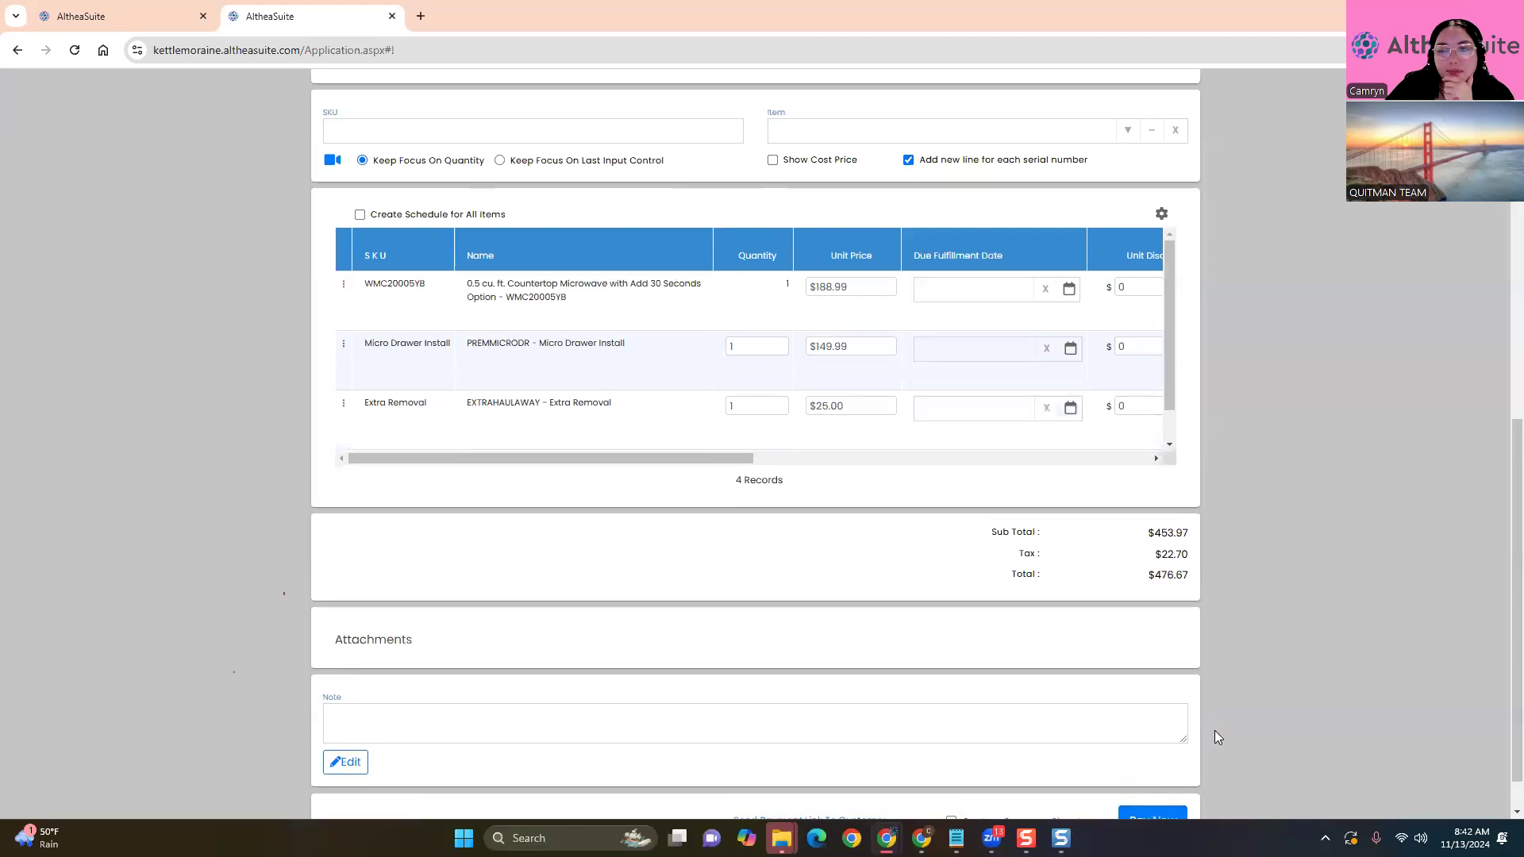
{"action": "left_click", "coordinate": [1175, 776]}
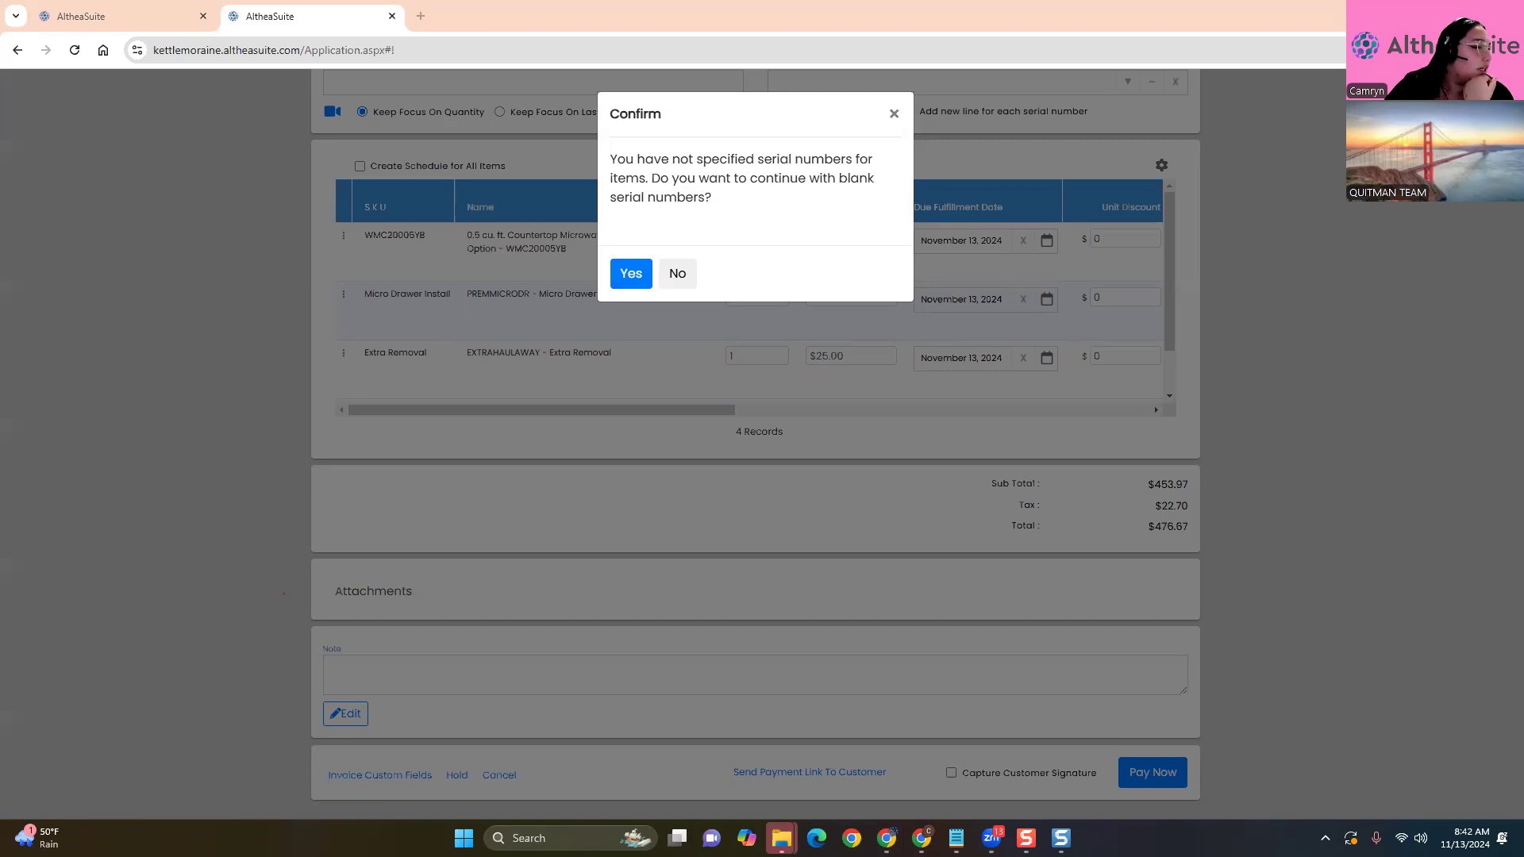
Decline blank serial numbers and add microwave WMC20005YW without extra services, totalling $675.11
{"action": "left_click", "coordinate": [894, 113]}
{"action": "scroll", "coordinate": [524, 475], "scroll_direction": "up", "scroll_amount": 7}
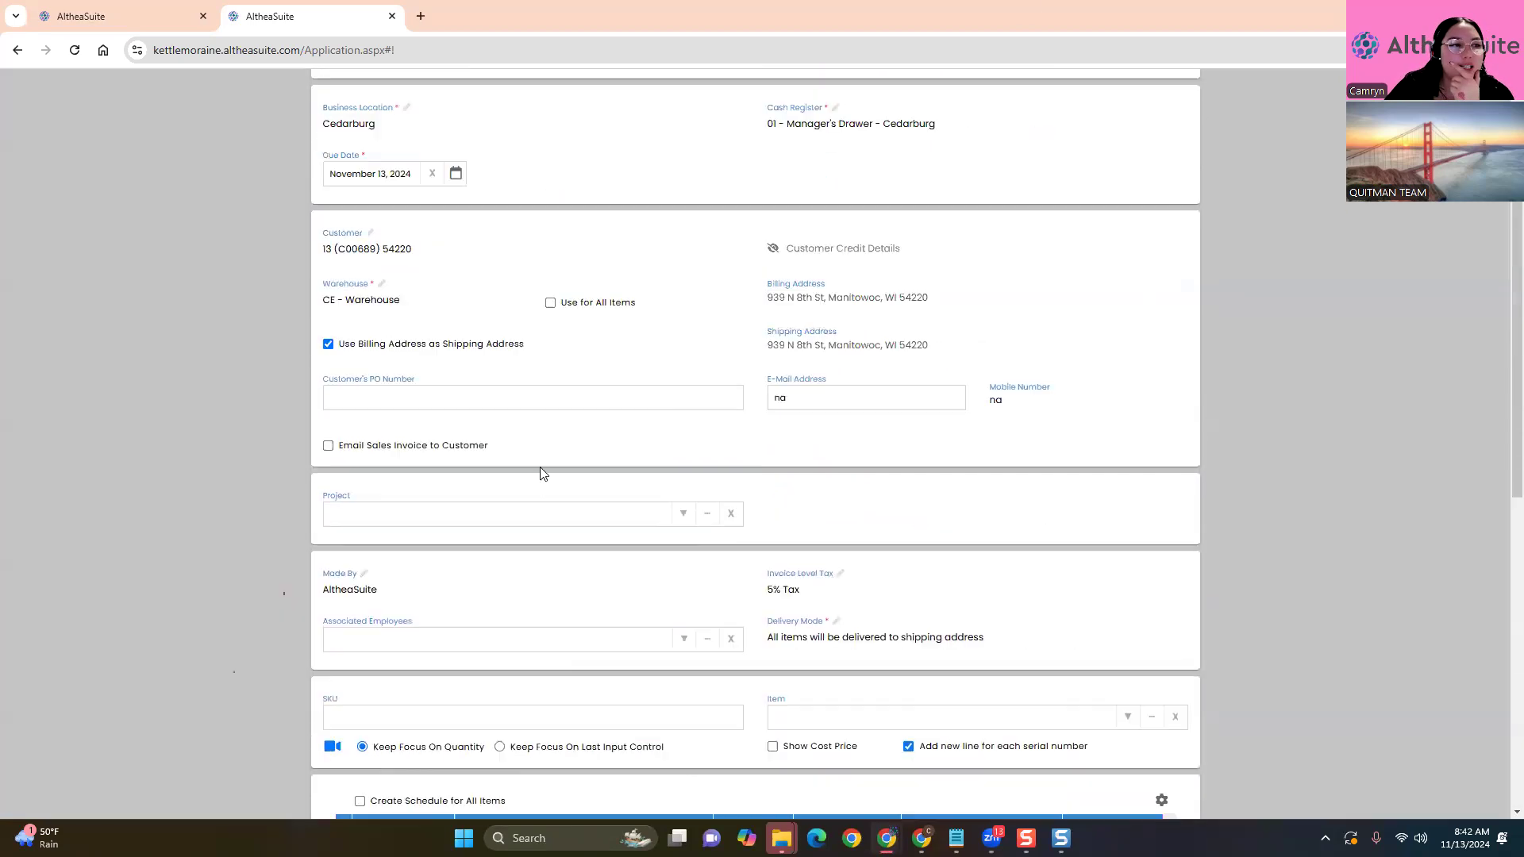
{"action": "scroll", "coordinate": [554, 475], "scroll_direction": "down", "scroll_amount": 3}
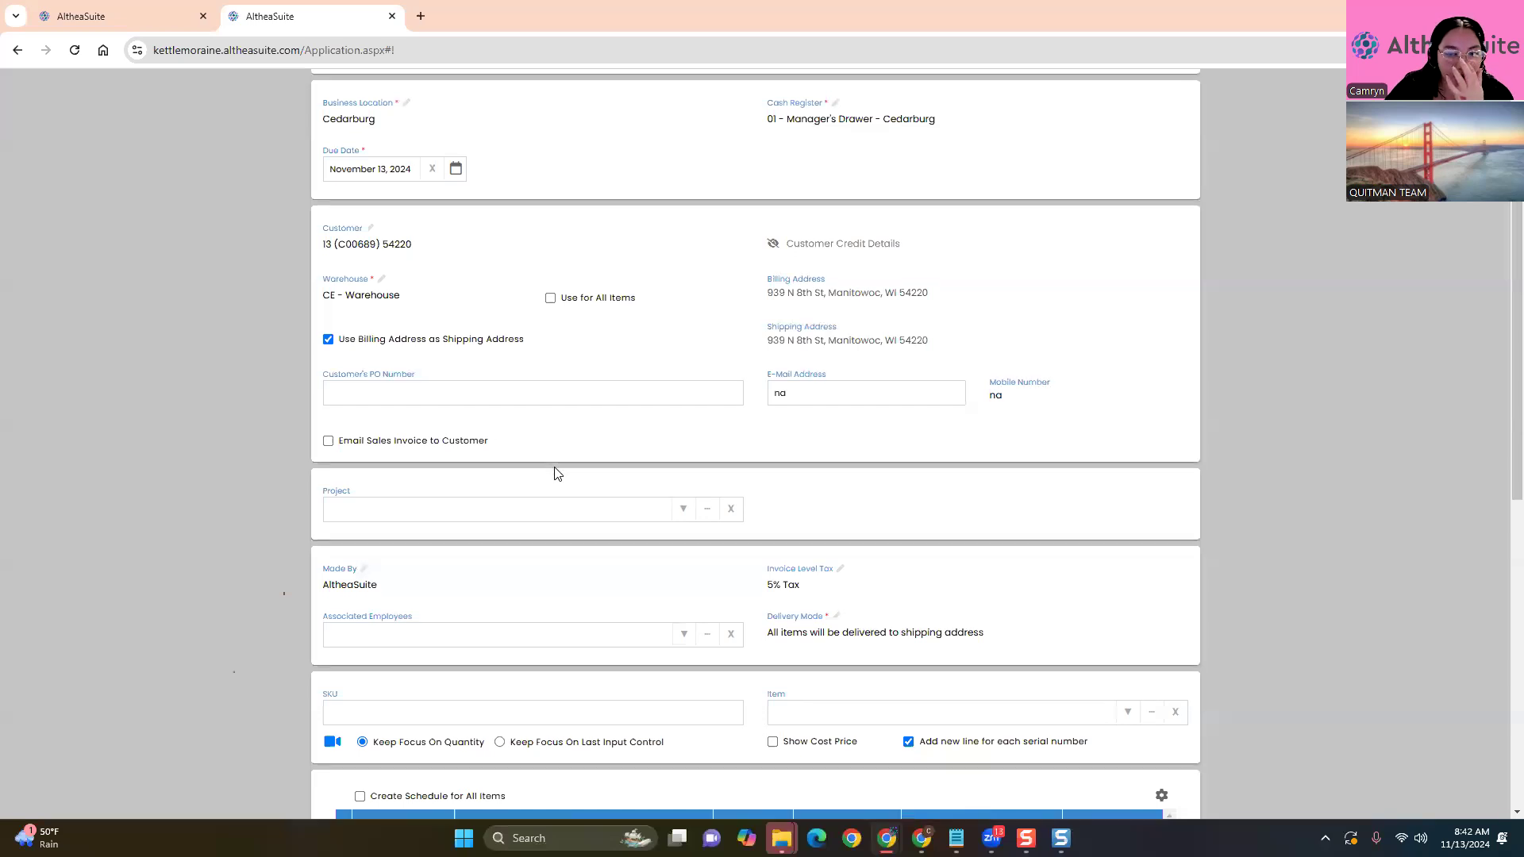
{"action": "scroll", "coordinate": [556, 472], "scroll_direction": "down", "scroll_amount": 3}
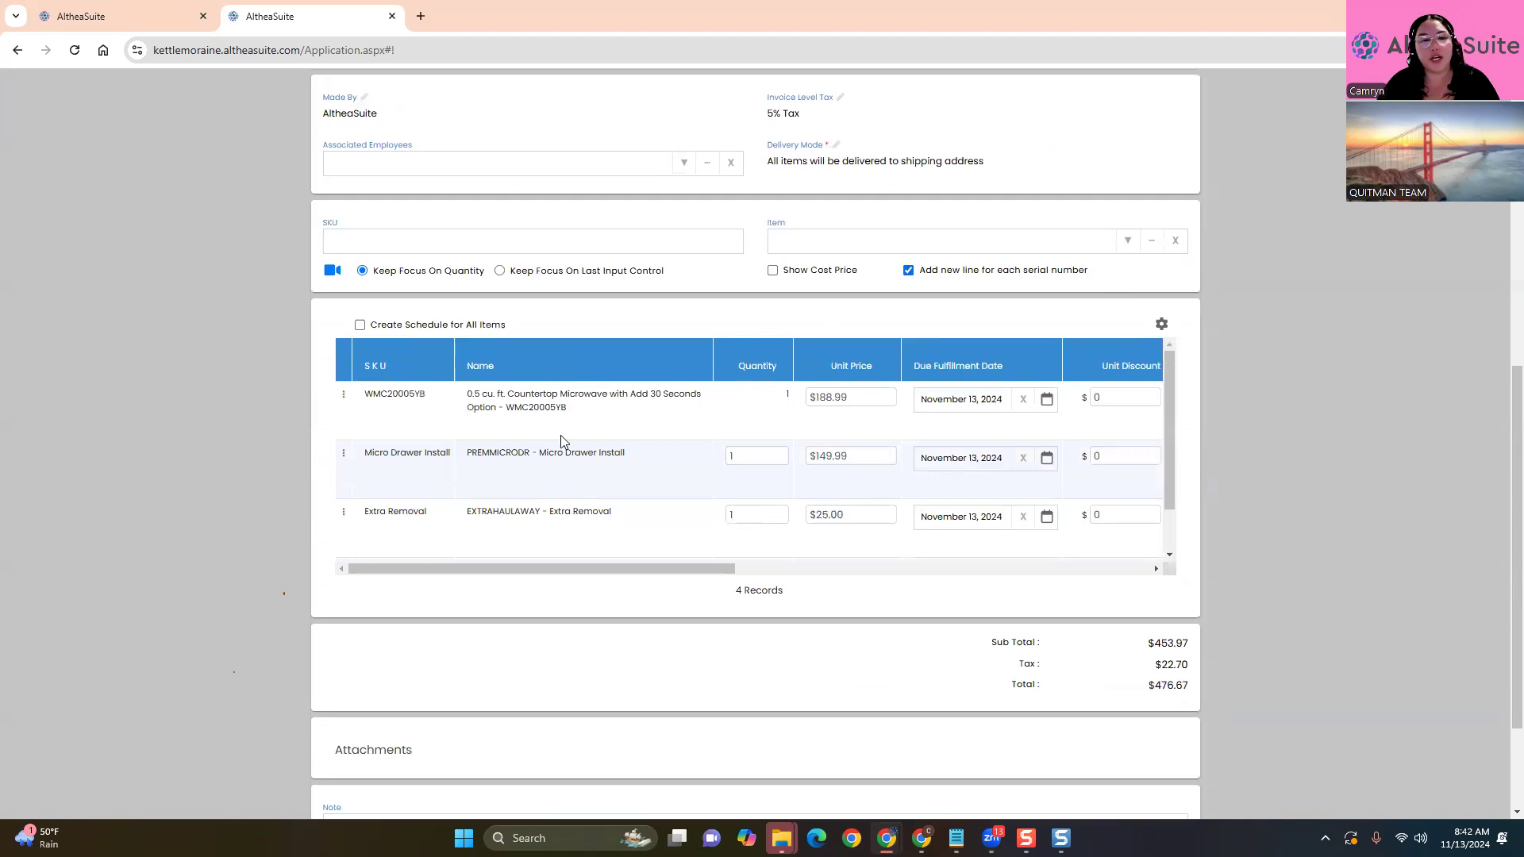
{"action": "left_click", "coordinate": [856, 239]}
{"action": "type", "text": "M"}
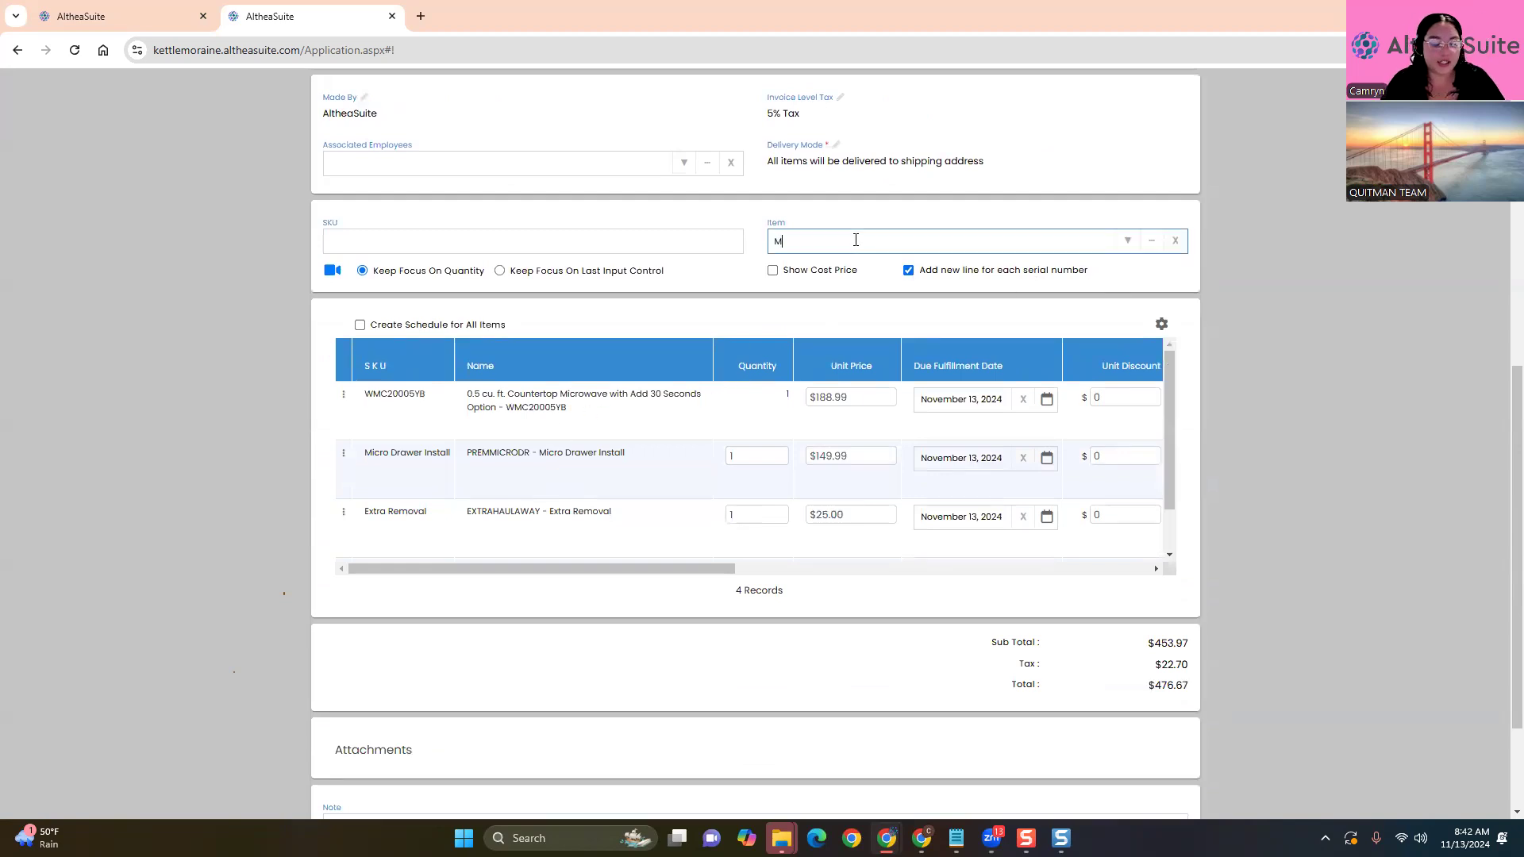
{"action": "type", "text": "icro"}
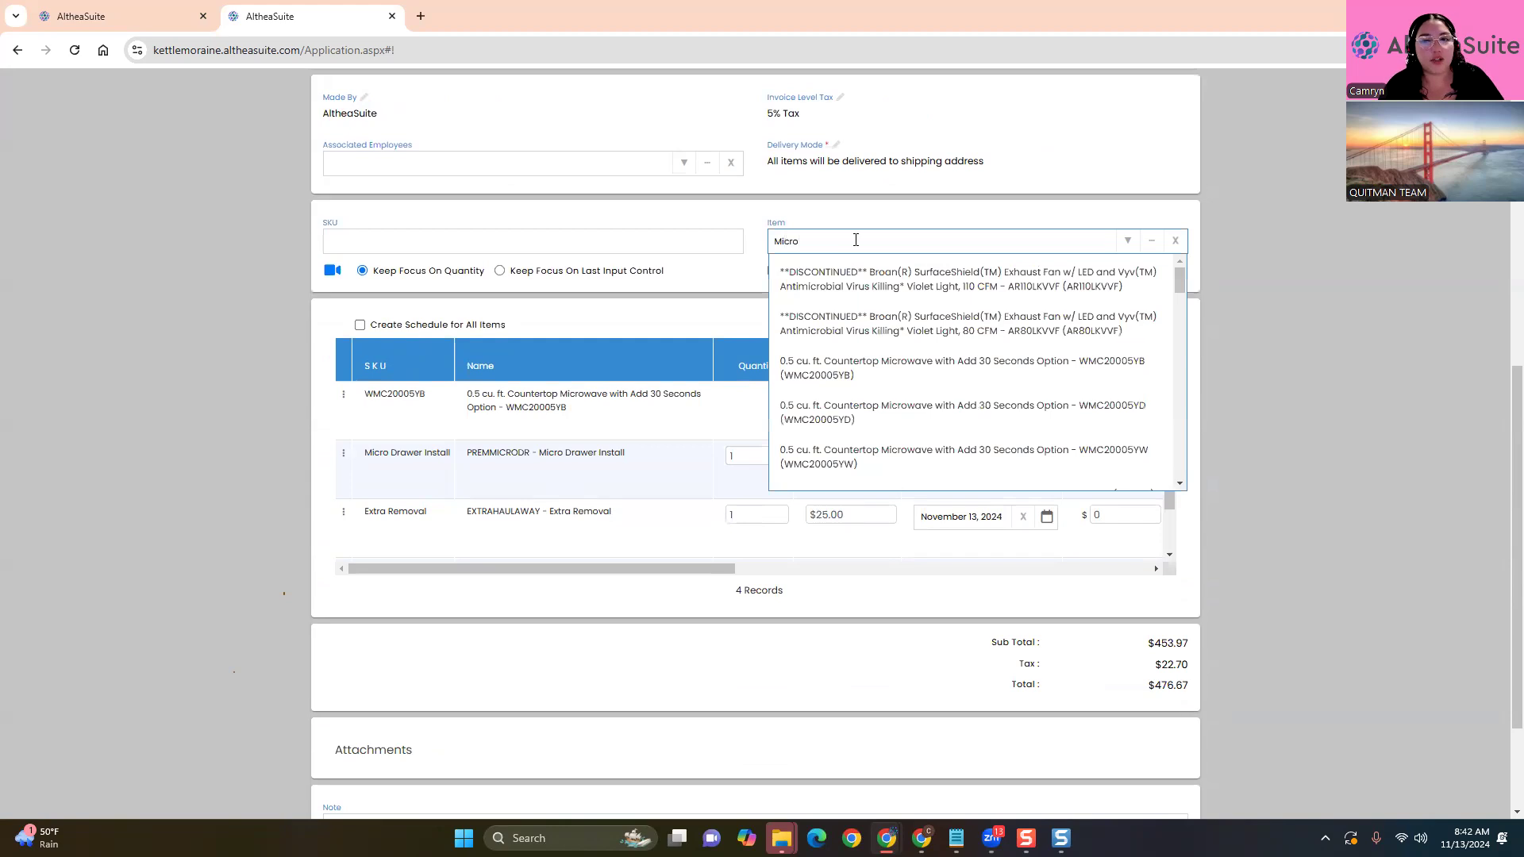
{"action": "type", "text": "w"}
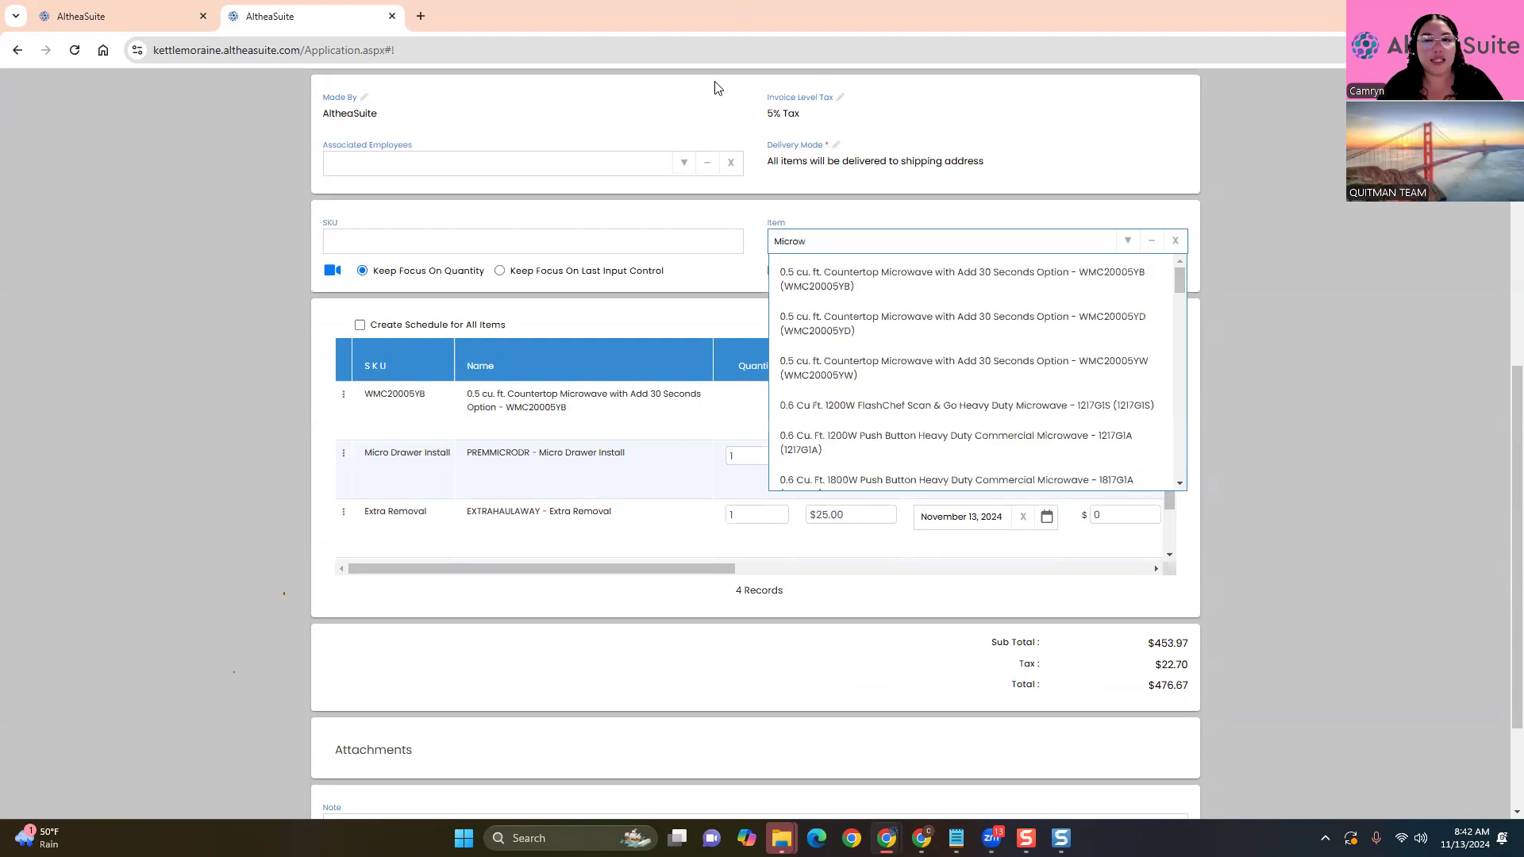
{"action": "left_click", "coordinate": [952, 368]}
{"action": "scroll", "coordinate": [851, 350], "scroll_direction": "down", "scroll_amount": 10}
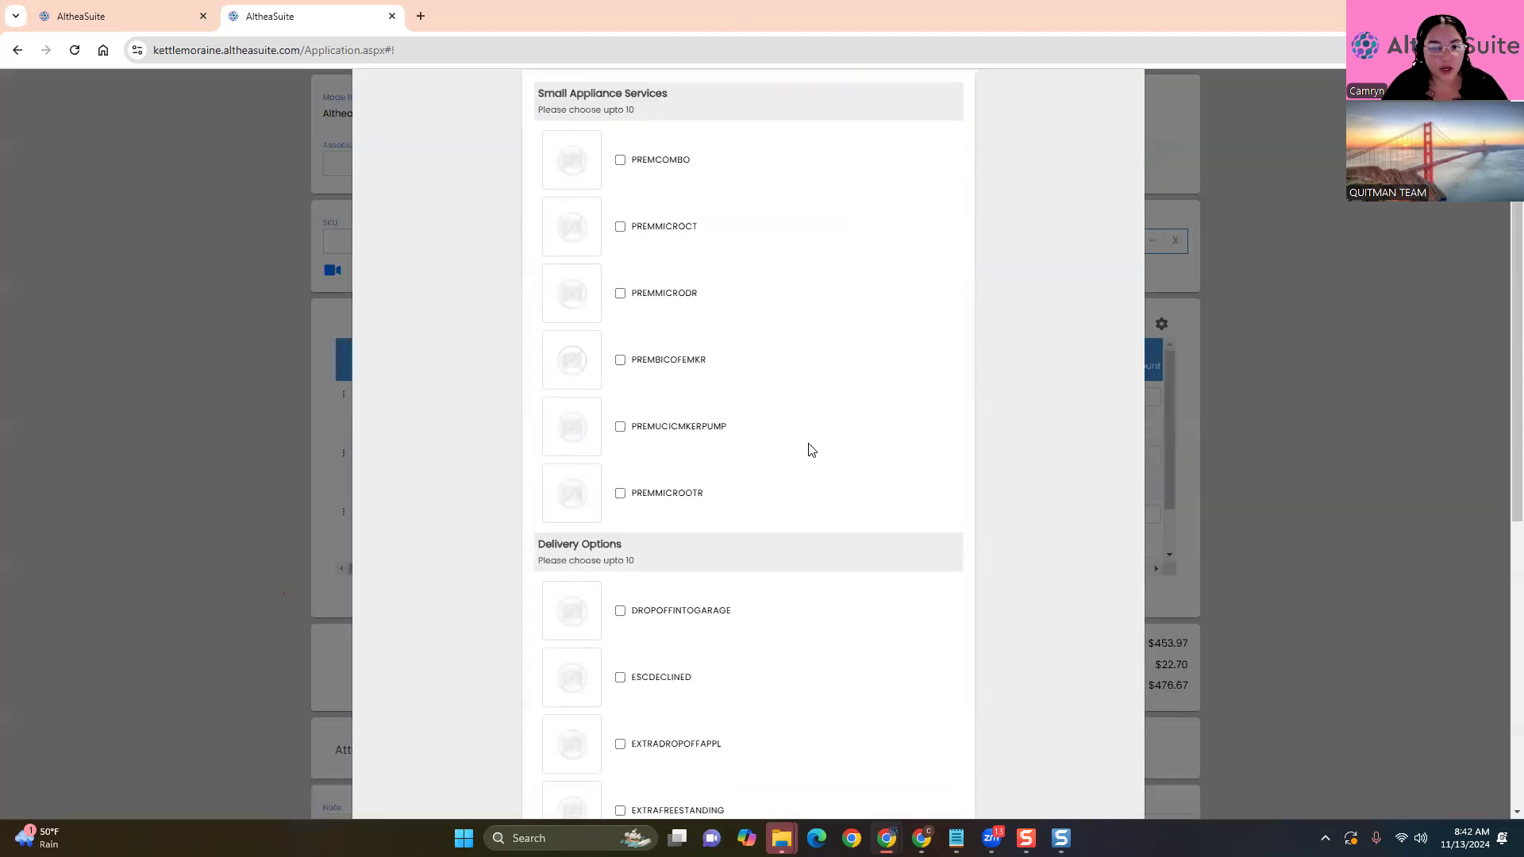
{"action": "scroll", "coordinate": [731, 683], "scroll_direction": "down", "scroll_amount": 2}
{"action": "left_click", "coordinate": [929, 736]}
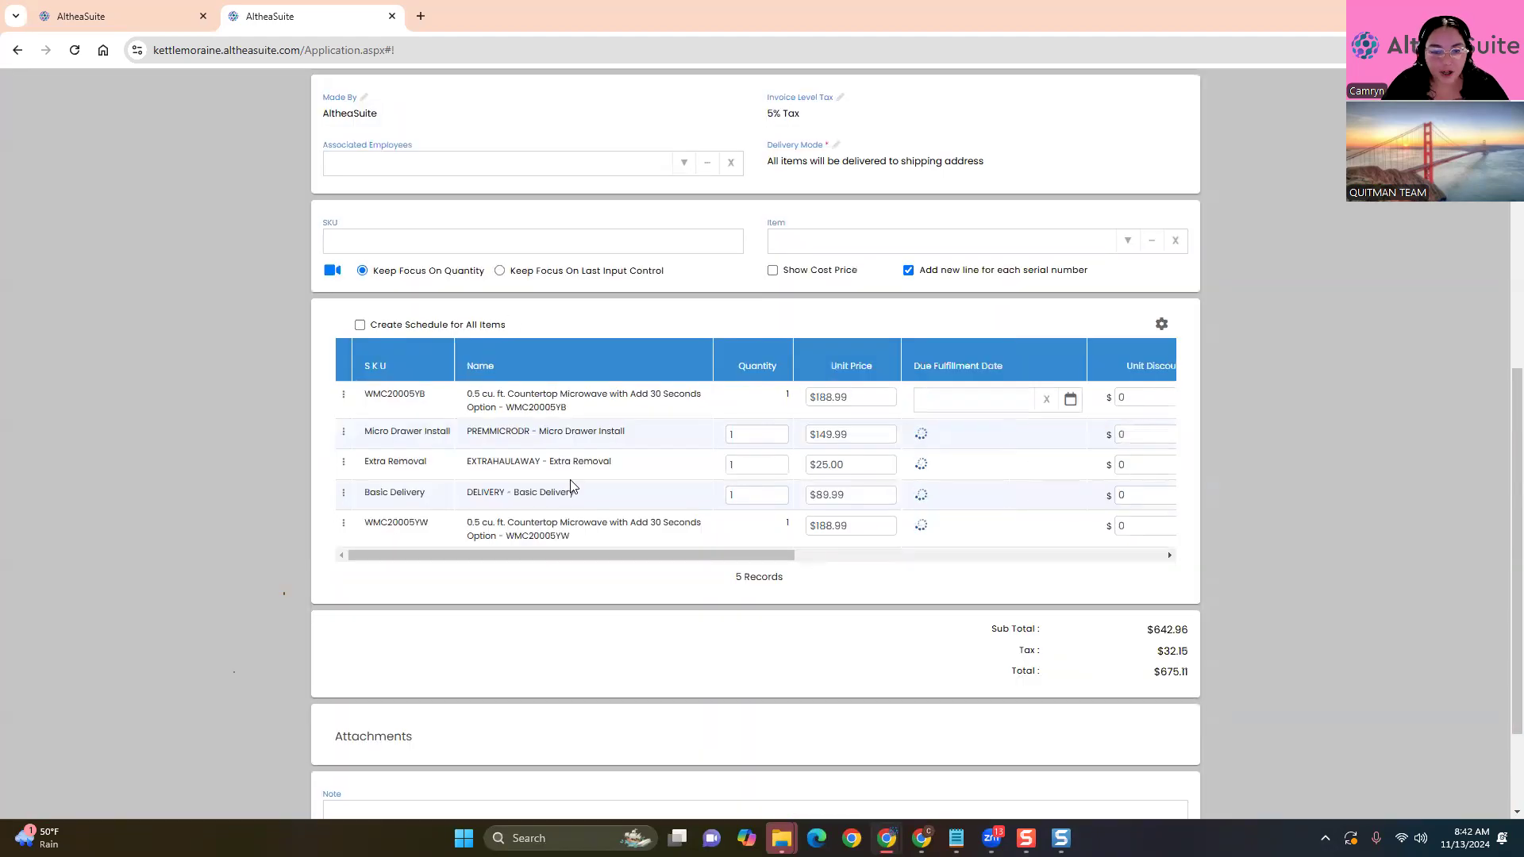
Check the updated invoice, then return to the other tab's $3,568.63 payment screen
{"action": "scroll", "coordinate": [618, 490], "scroll_direction": "down", "scroll_amount": 3}
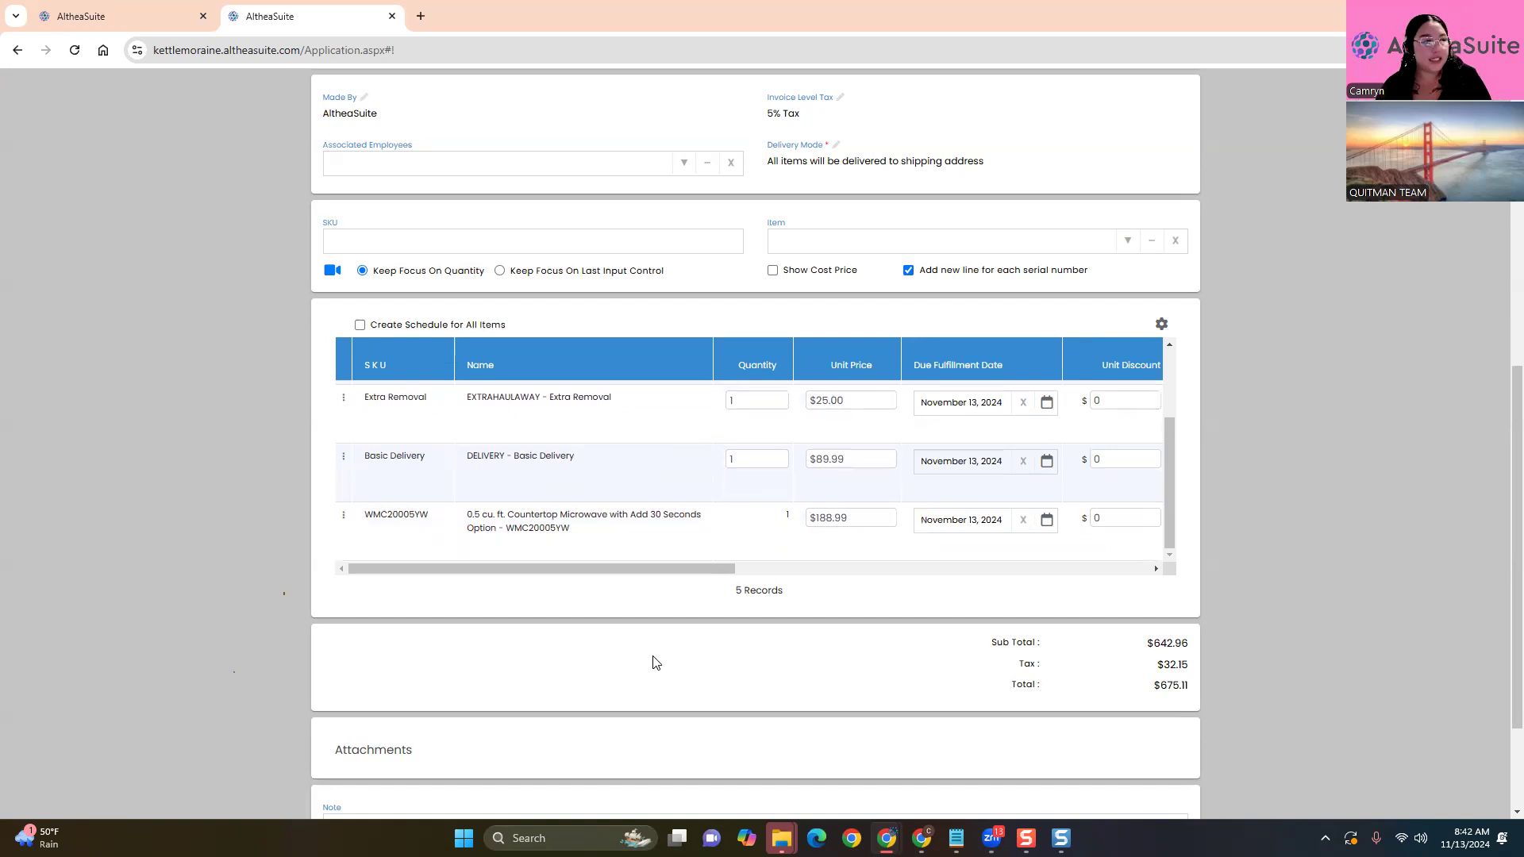
{"action": "scroll", "coordinate": [762, 530], "scroll_direction": "up", "scroll_amount": 10}
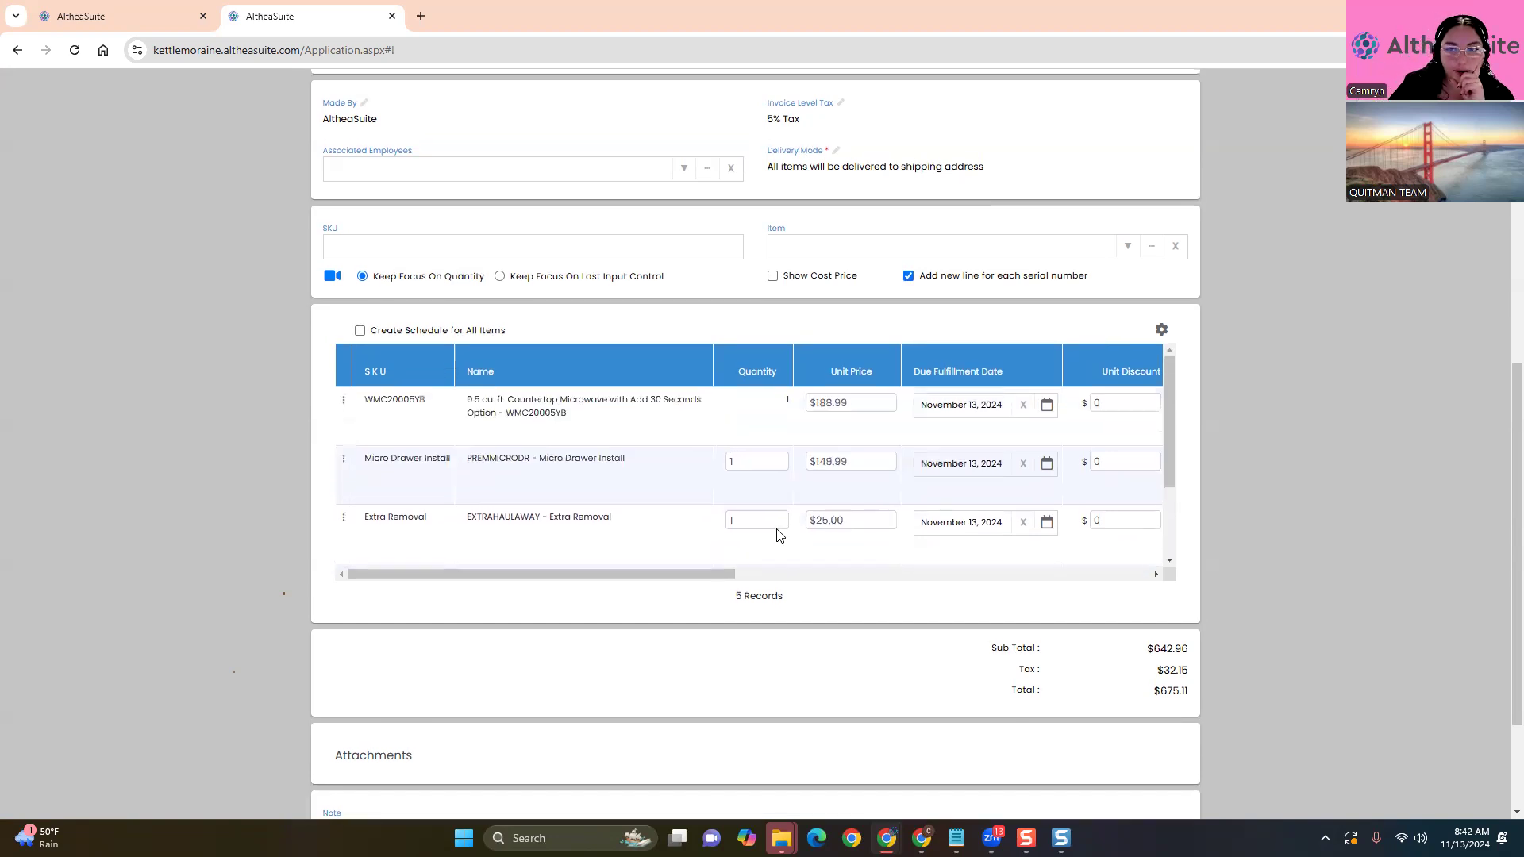
{"action": "left_click", "coordinate": [115, 8]}
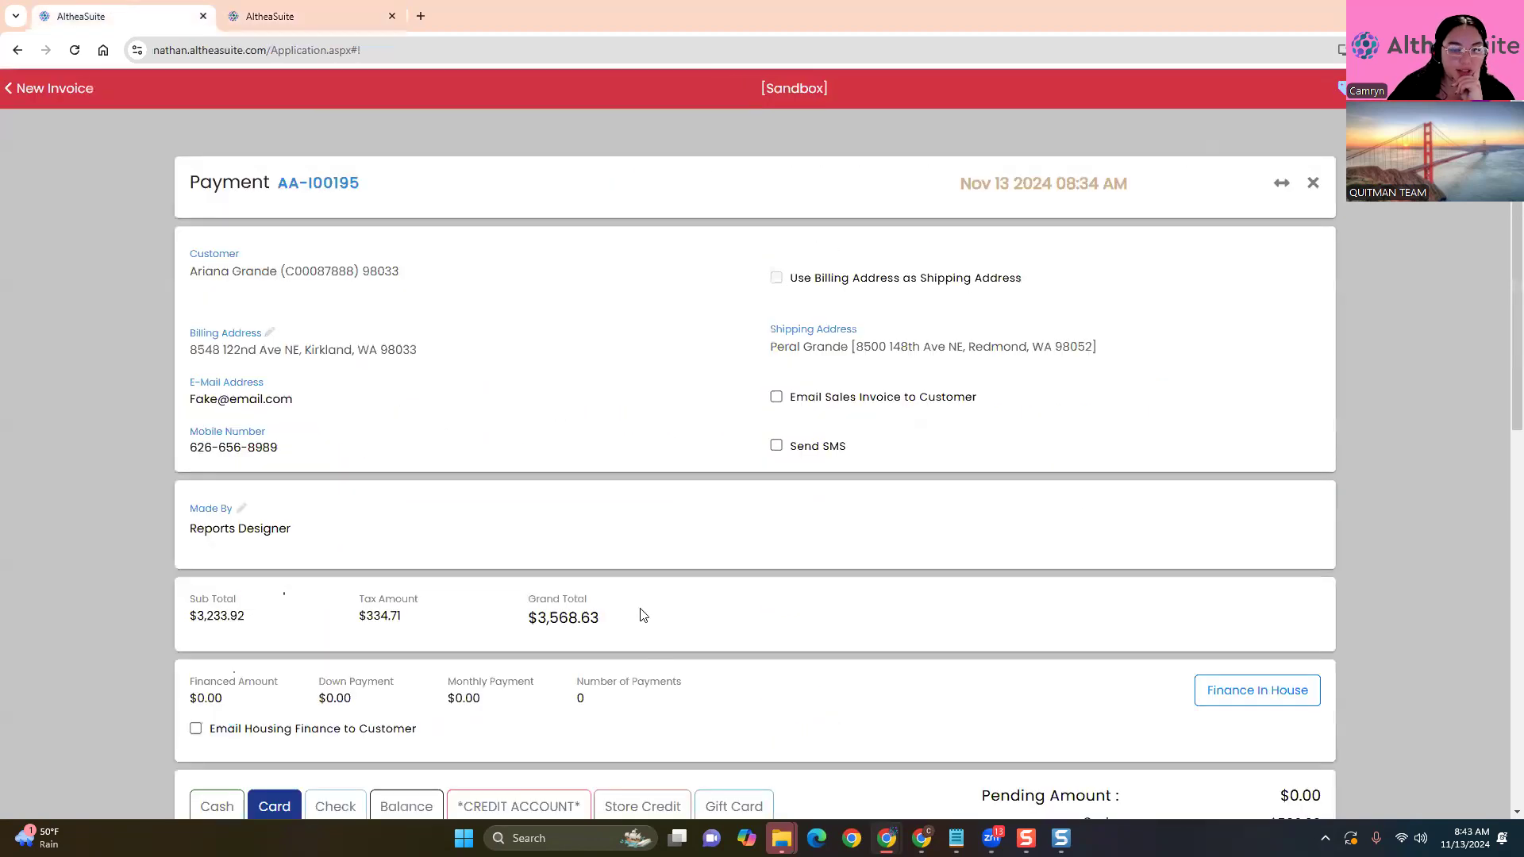
Process the $2,068.63 card amount manually and save the payment
{"action": "scroll", "coordinate": [639, 617], "scroll_direction": "down", "scroll_amount": 7}
{"action": "scroll", "coordinate": [316, 624], "scroll_direction": "down", "scroll_amount": 2}
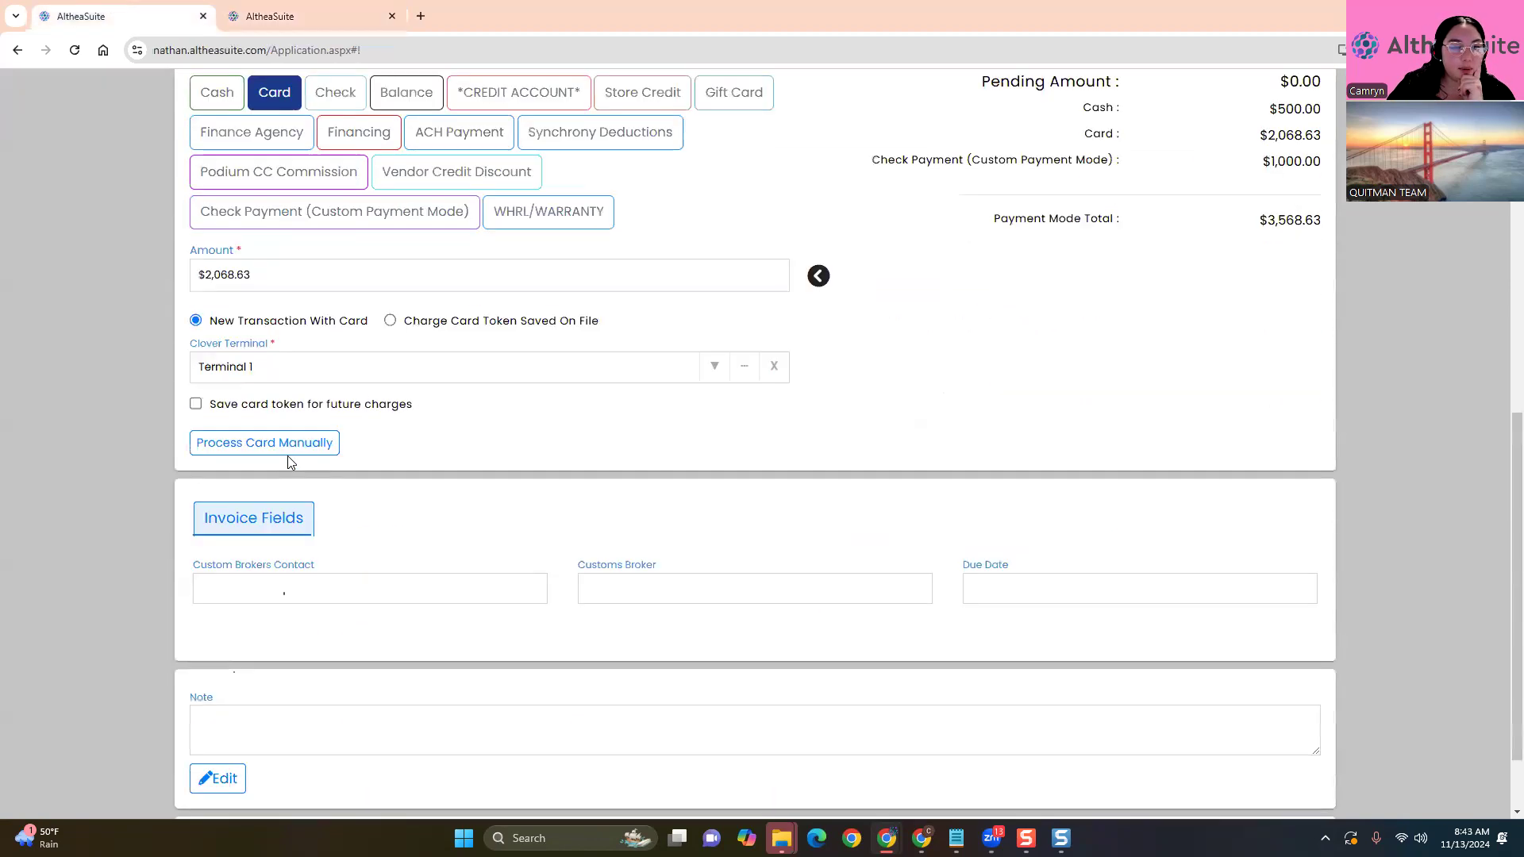
{"action": "left_click", "coordinate": [288, 449]}
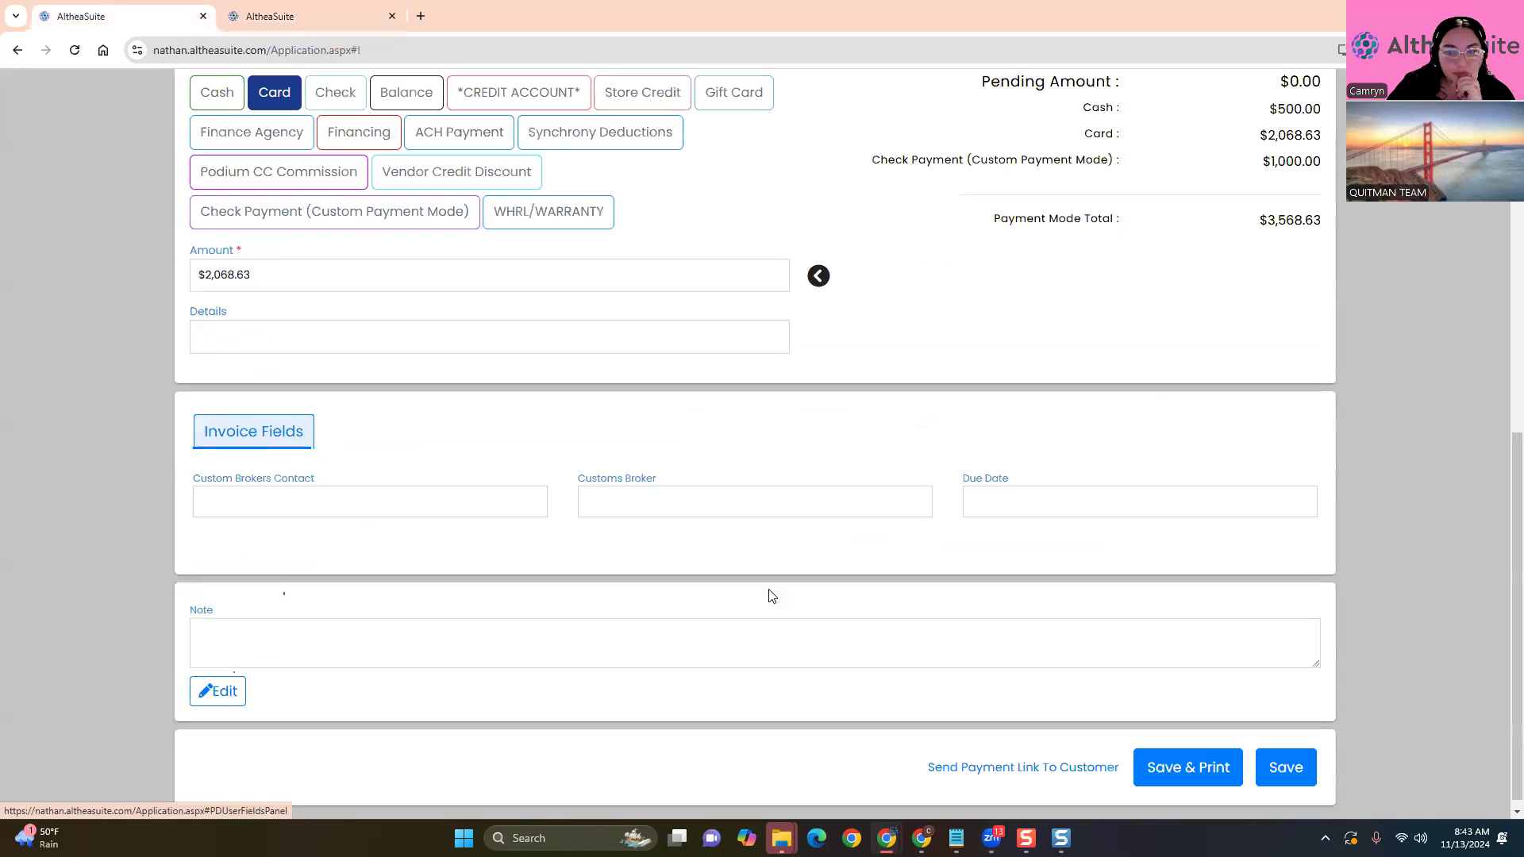
{"action": "scroll", "coordinate": [1072, 675], "scroll_direction": "down", "scroll_amount": 1}
{"action": "left_click", "coordinate": [1283, 761]}
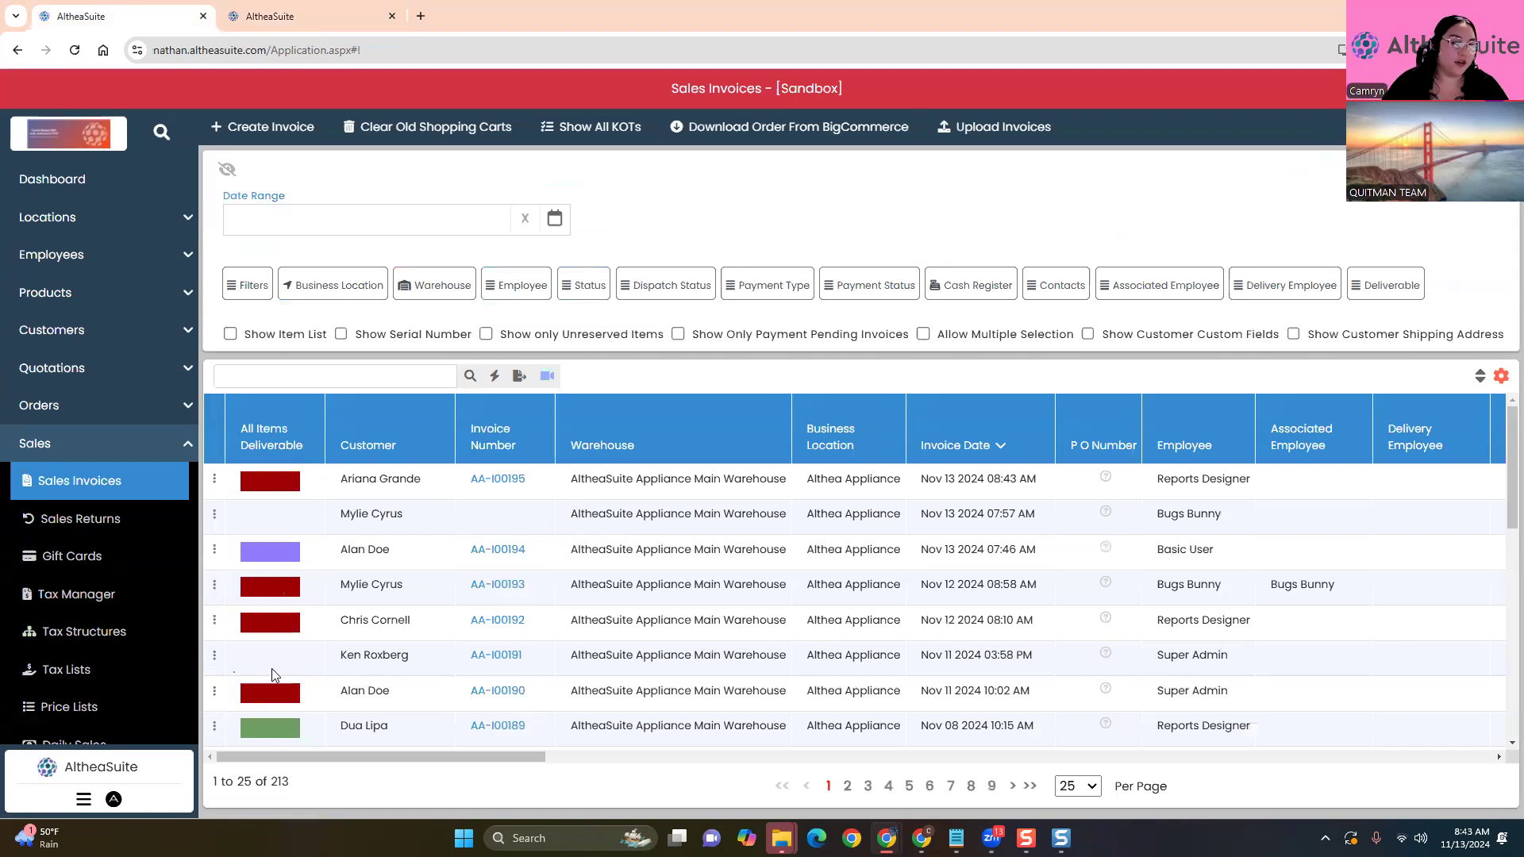
Browse the invoices, then enable Show Item List to display the 345 individual item lines
{"action": "scroll", "coordinate": [545, 586], "scroll_direction": "down", "scroll_amount": 3}
{"action": "scroll", "coordinate": [545, 586], "scroll_direction": "up", "scroll_amount": 3}
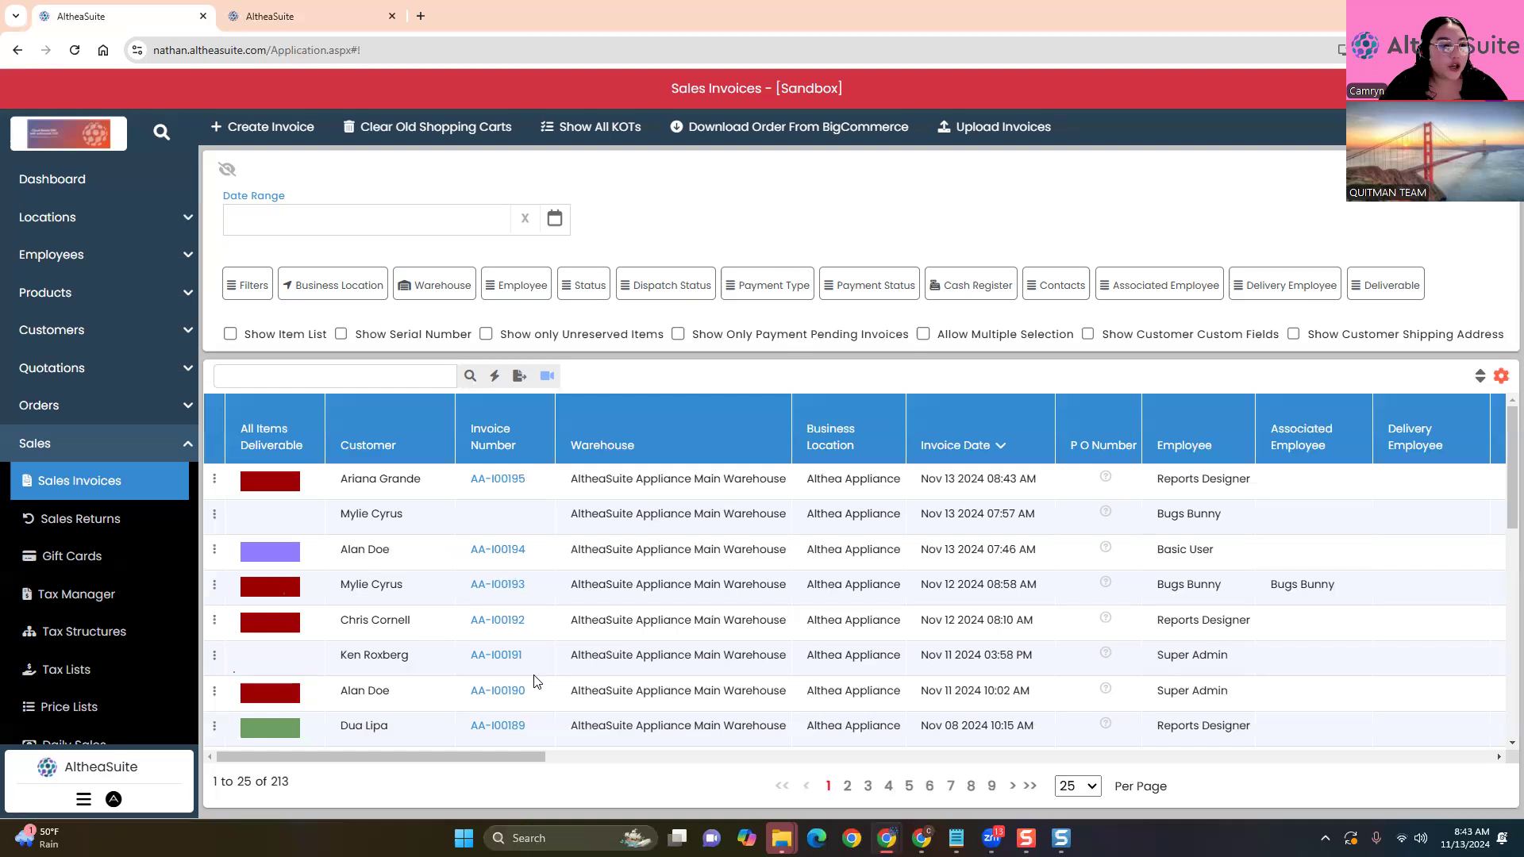
{"action": "scroll", "coordinate": [402, 651], "scroll_direction": "down", "scroll_amount": 3}
{"action": "scroll", "coordinate": [425, 633], "scroll_direction": "up", "scroll_amount": 3}
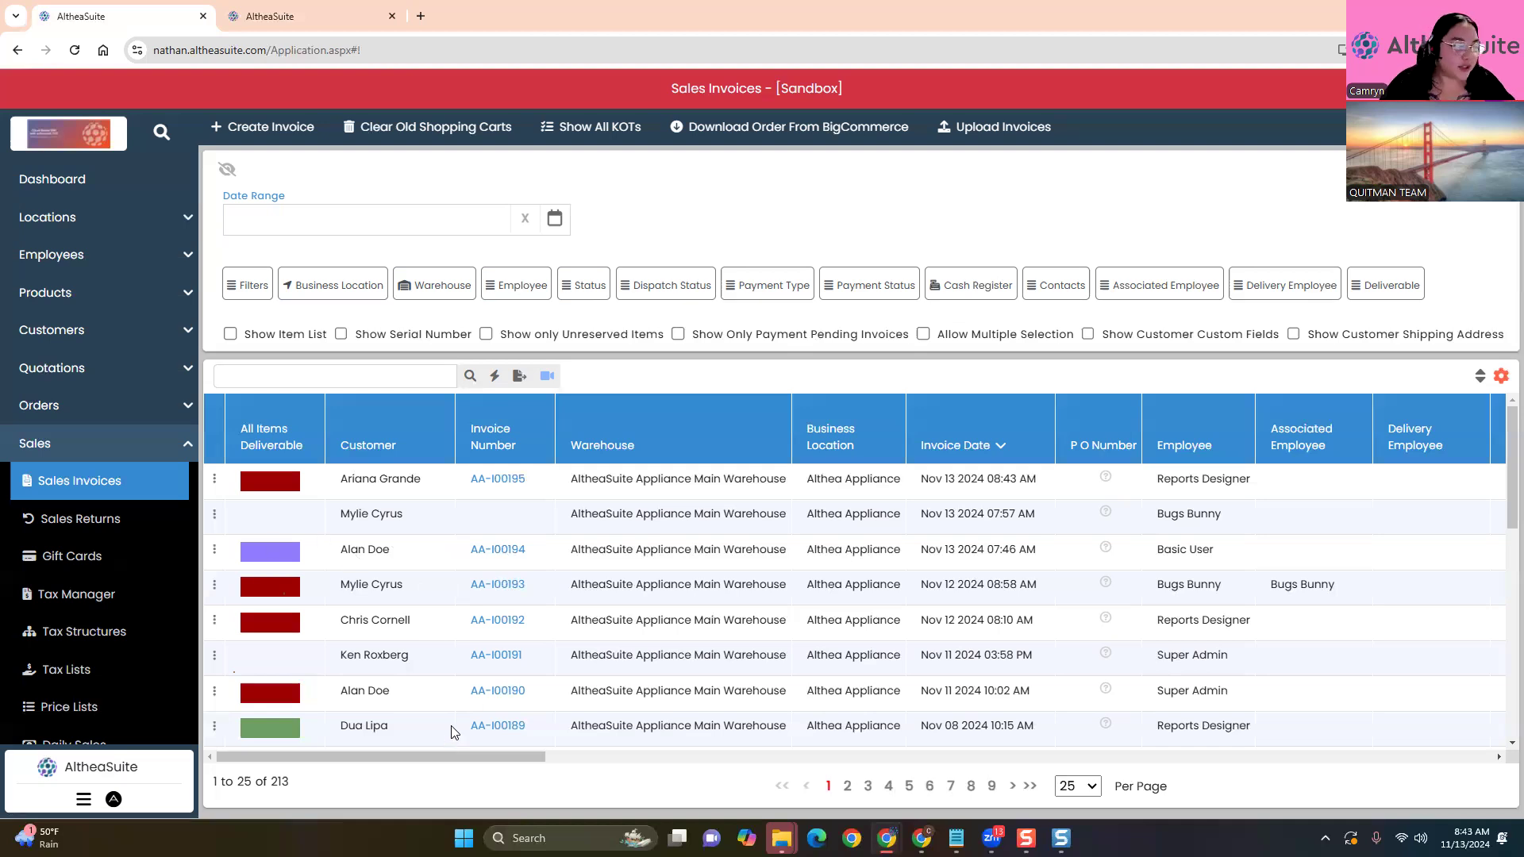
{"action": "scroll", "coordinate": [448, 715], "scroll_direction": "down", "scroll_amount": 2}
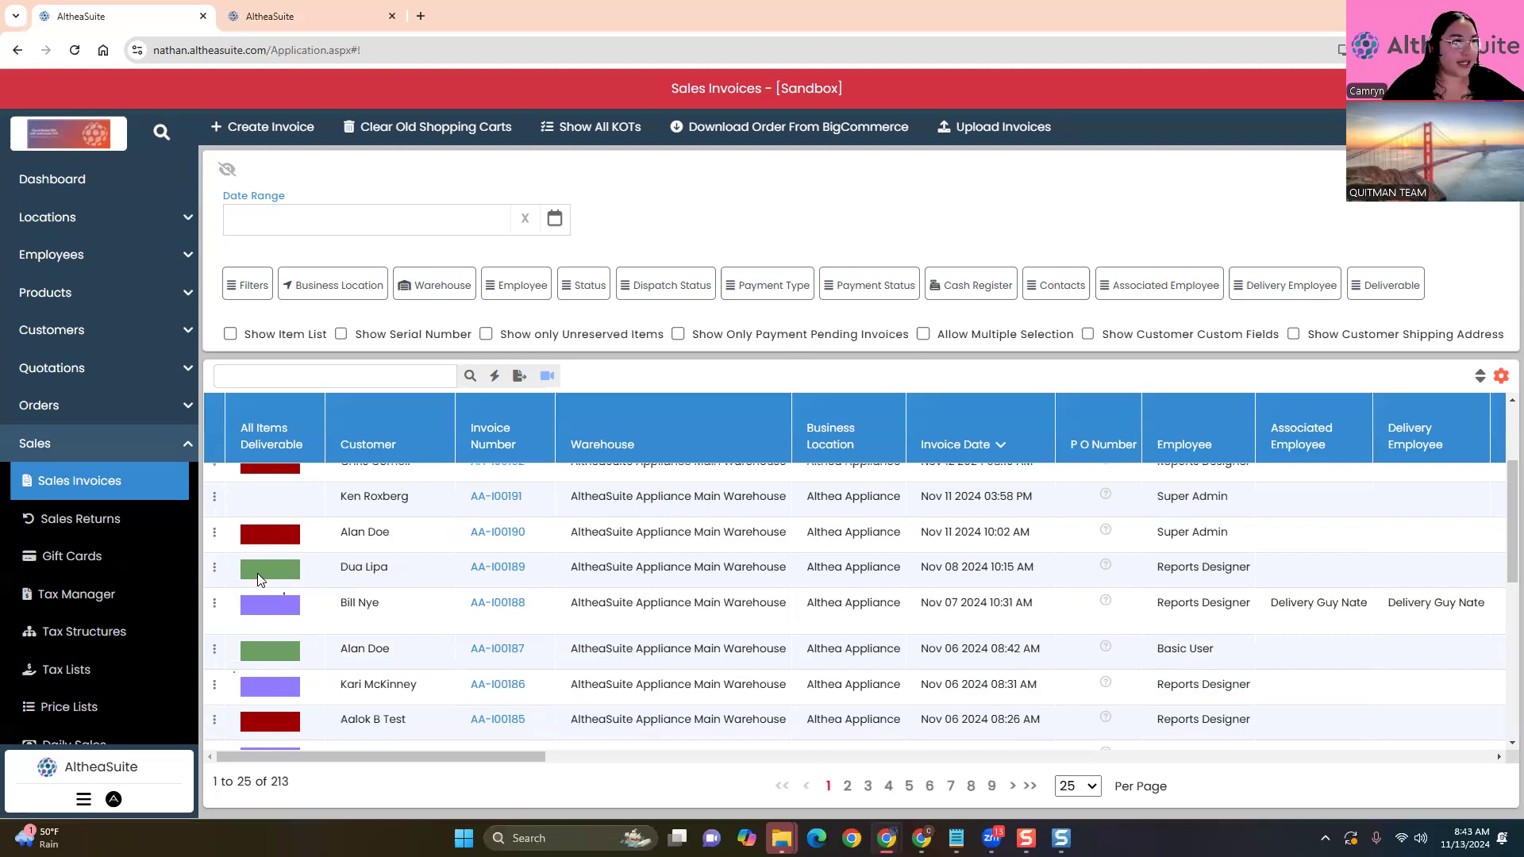
{"action": "left_click", "coordinate": [230, 334]}
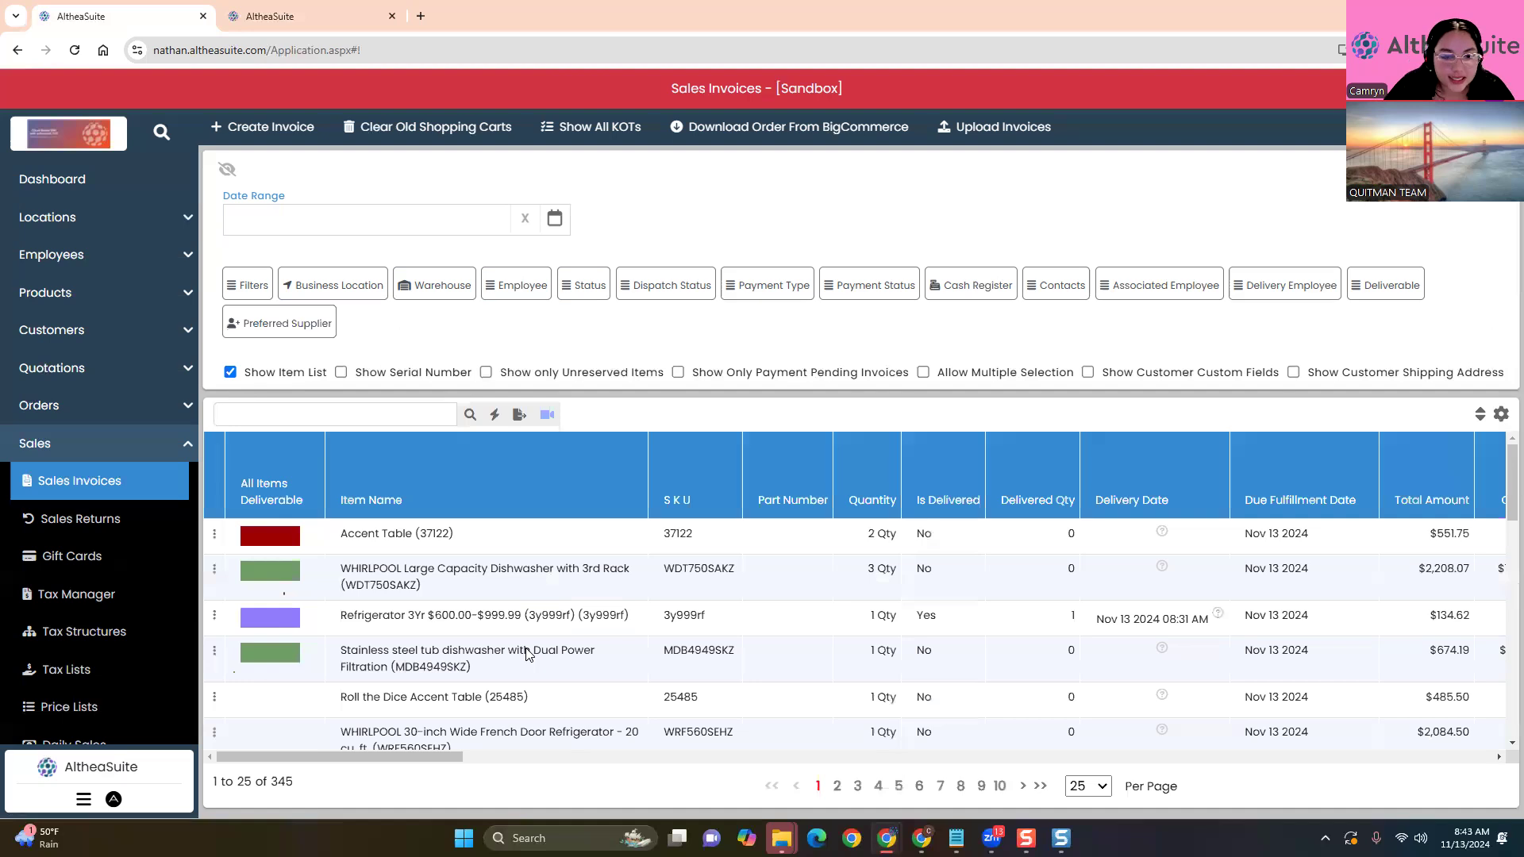
Inspect item lines such as the WHIRLPOOL dishwasher and Accent Table, then uncheck Show Item List
{"action": "left_click_drag", "start_coordinate": [339, 568], "coordinate": [642, 603]}
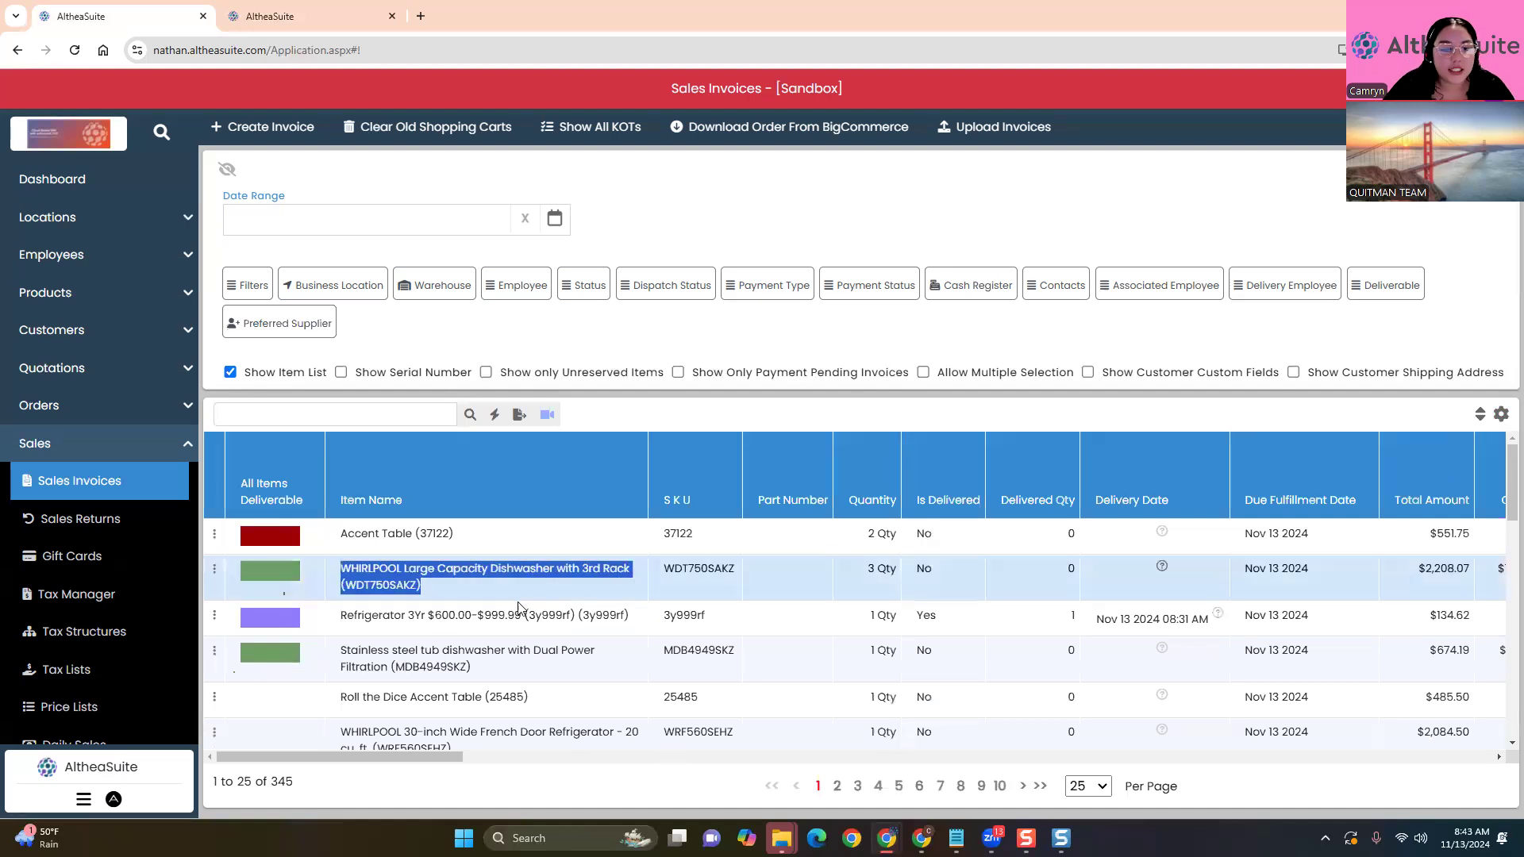
{"action": "left_click_drag", "start_coordinate": [340, 534], "coordinate": [453, 534]}
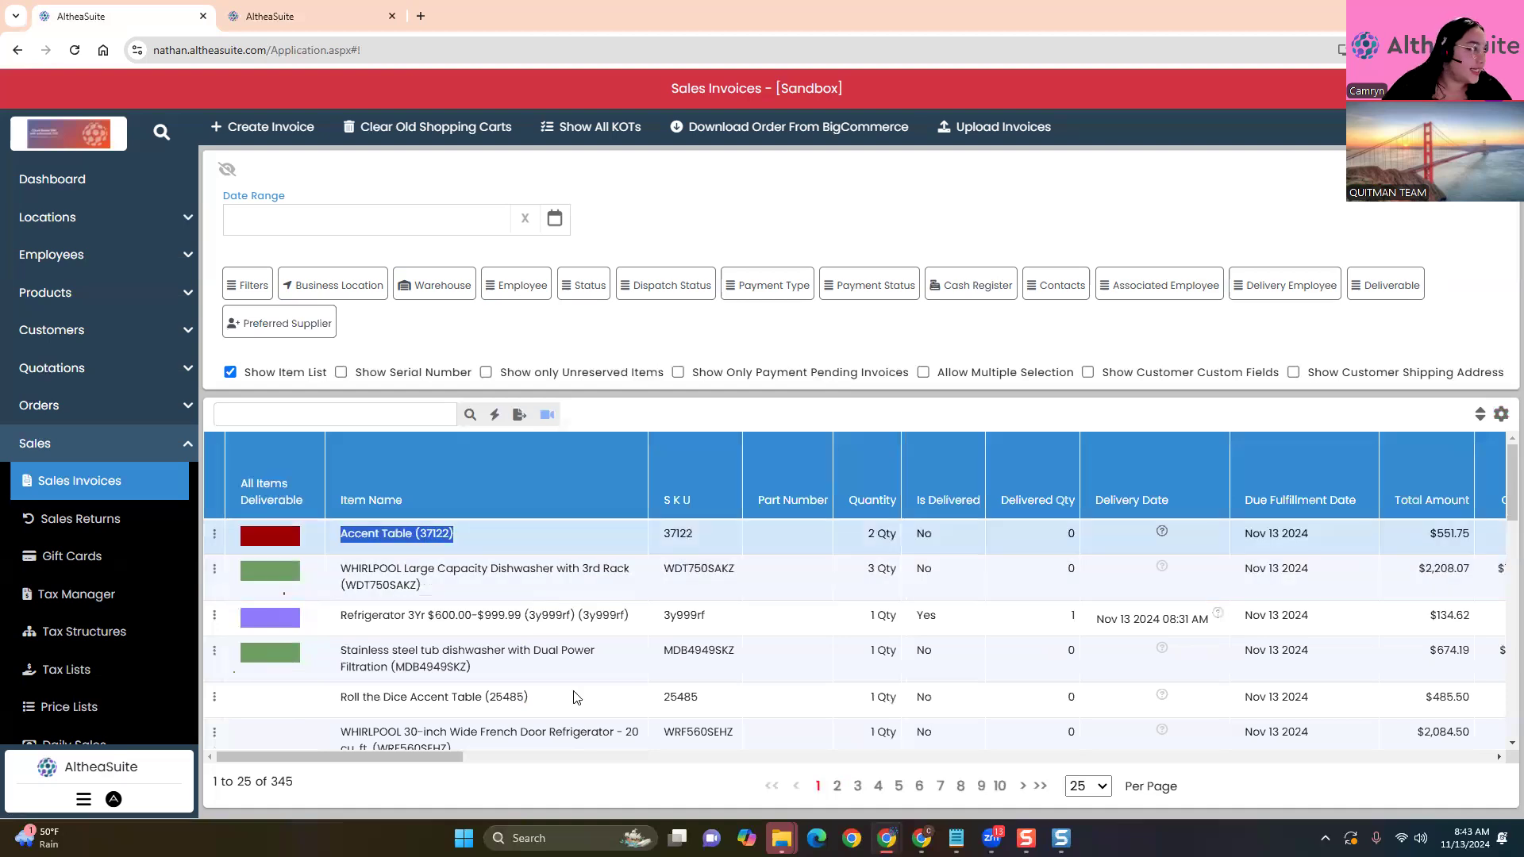
{"action": "scroll", "coordinate": [371, 600], "scroll_direction": "down", "scroll_amount": 5}
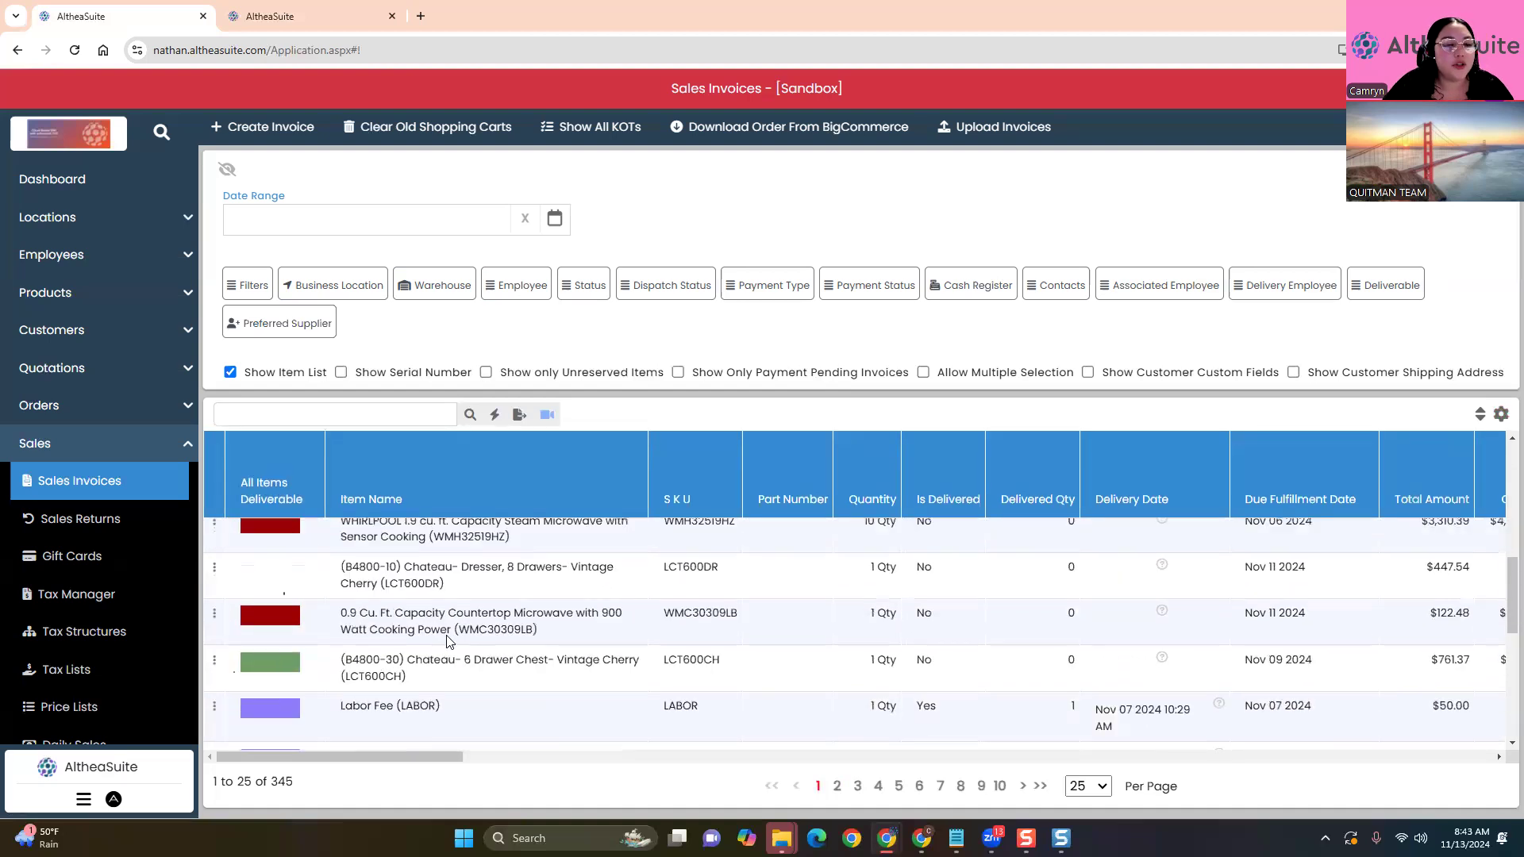
{"action": "scroll", "coordinate": [448, 641], "scroll_direction": "up", "scroll_amount": 5}
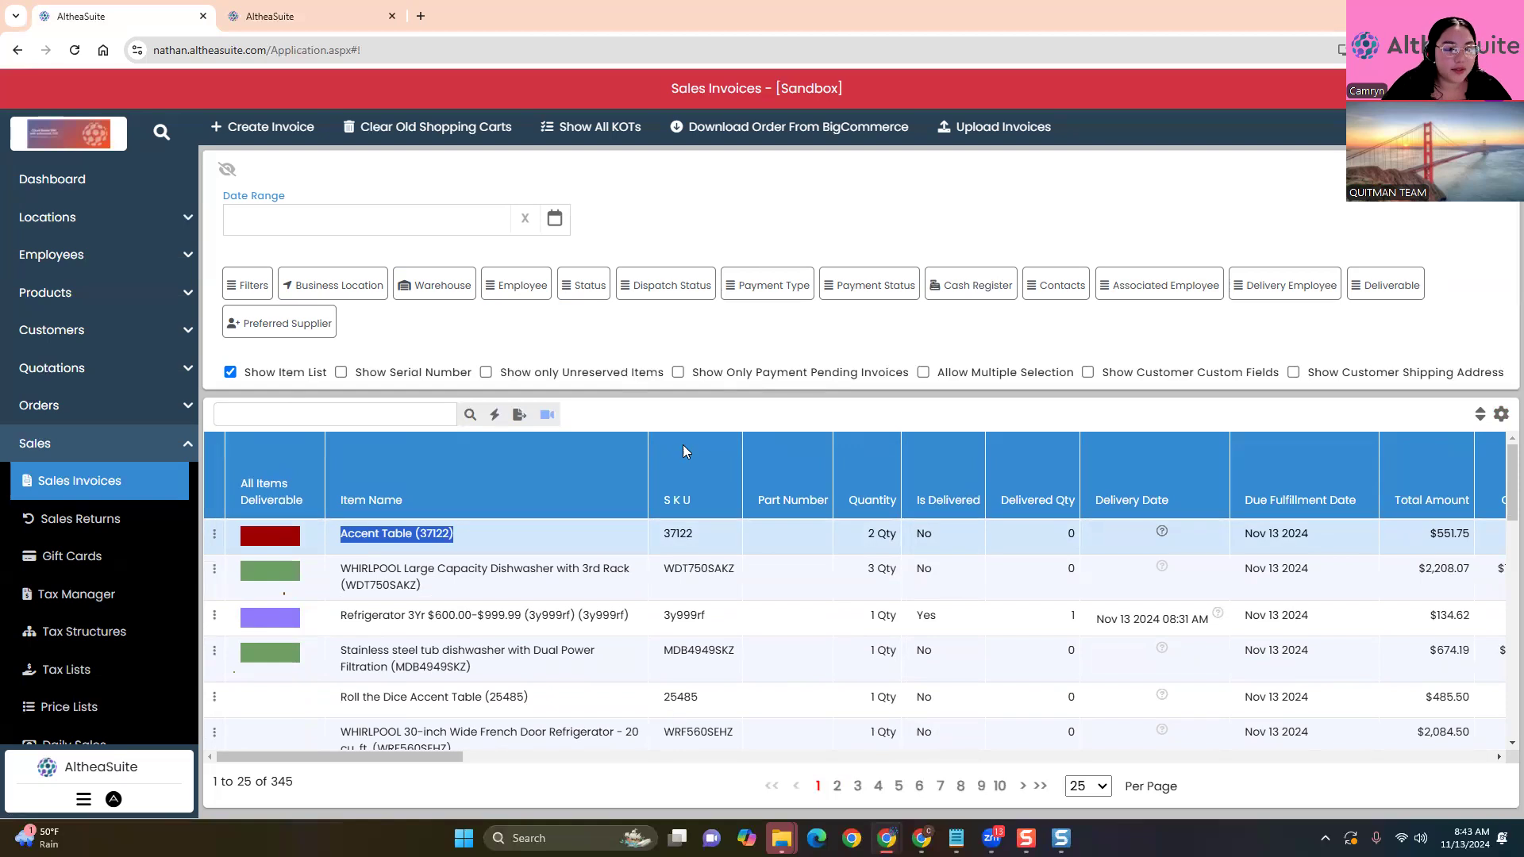
{"action": "left_click", "coordinate": [225, 370]}
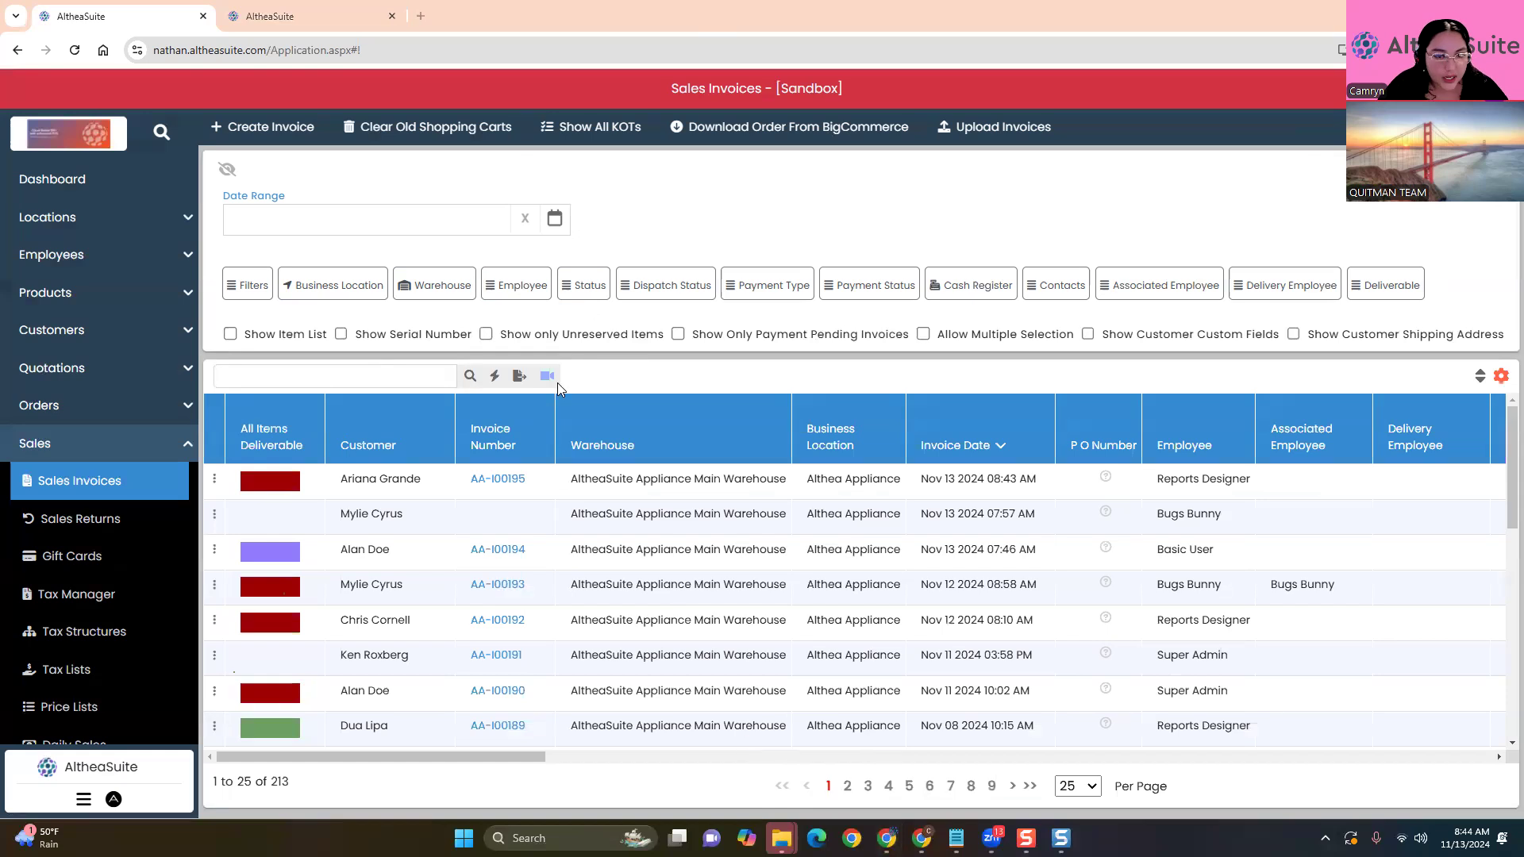
Tick Customer and Invoice Number as Advanced Search columns, then close the dialog
{"action": "left_click", "coordinate": [492, 376]}
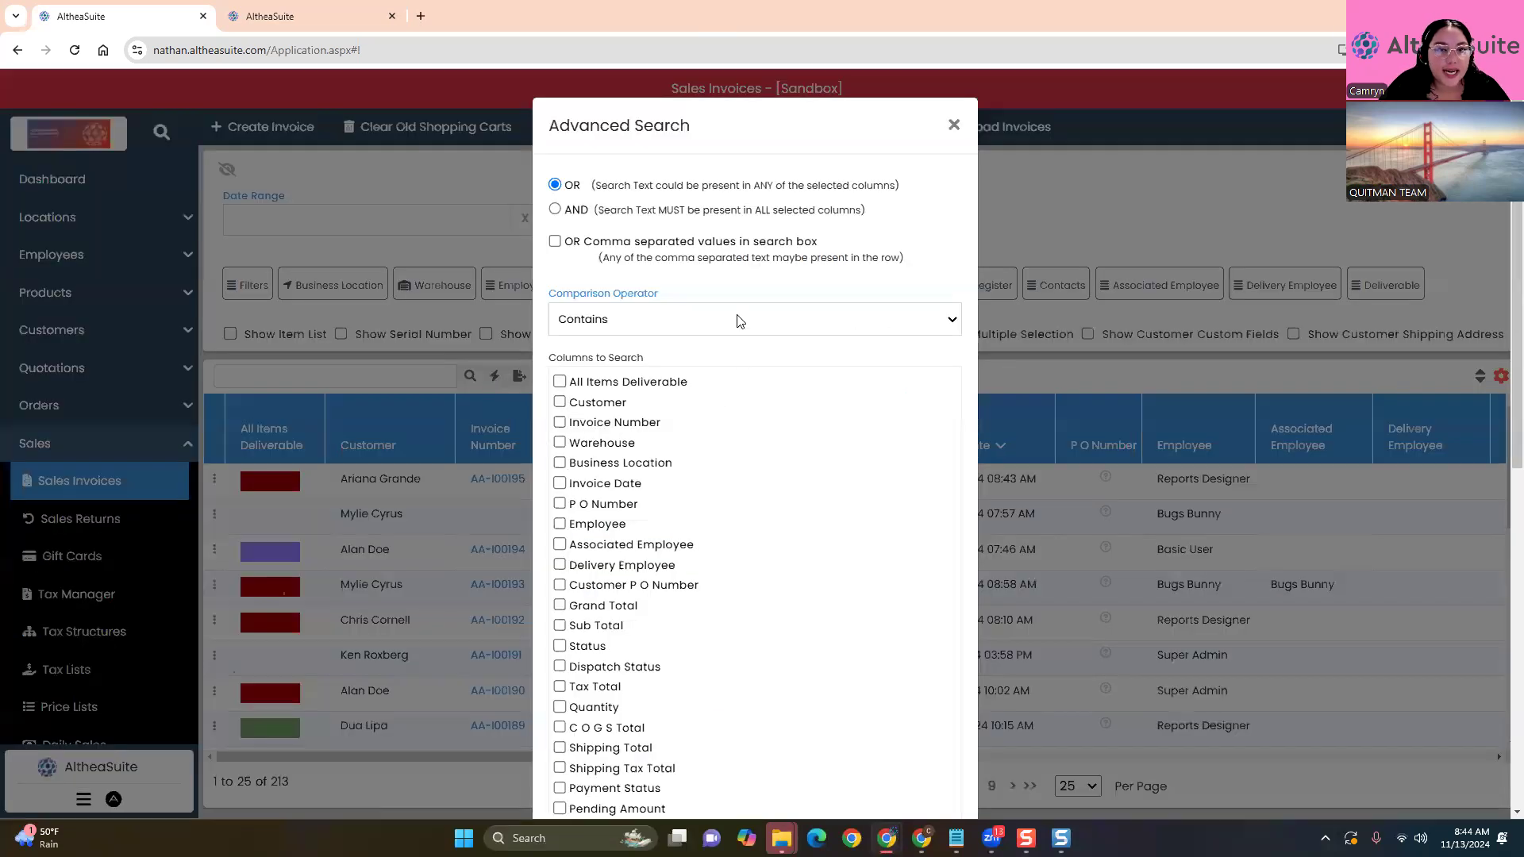
{"action": "scroll", "coordinate": [742, 476], "scroll_direction": "down", "scroll_amount": 8}
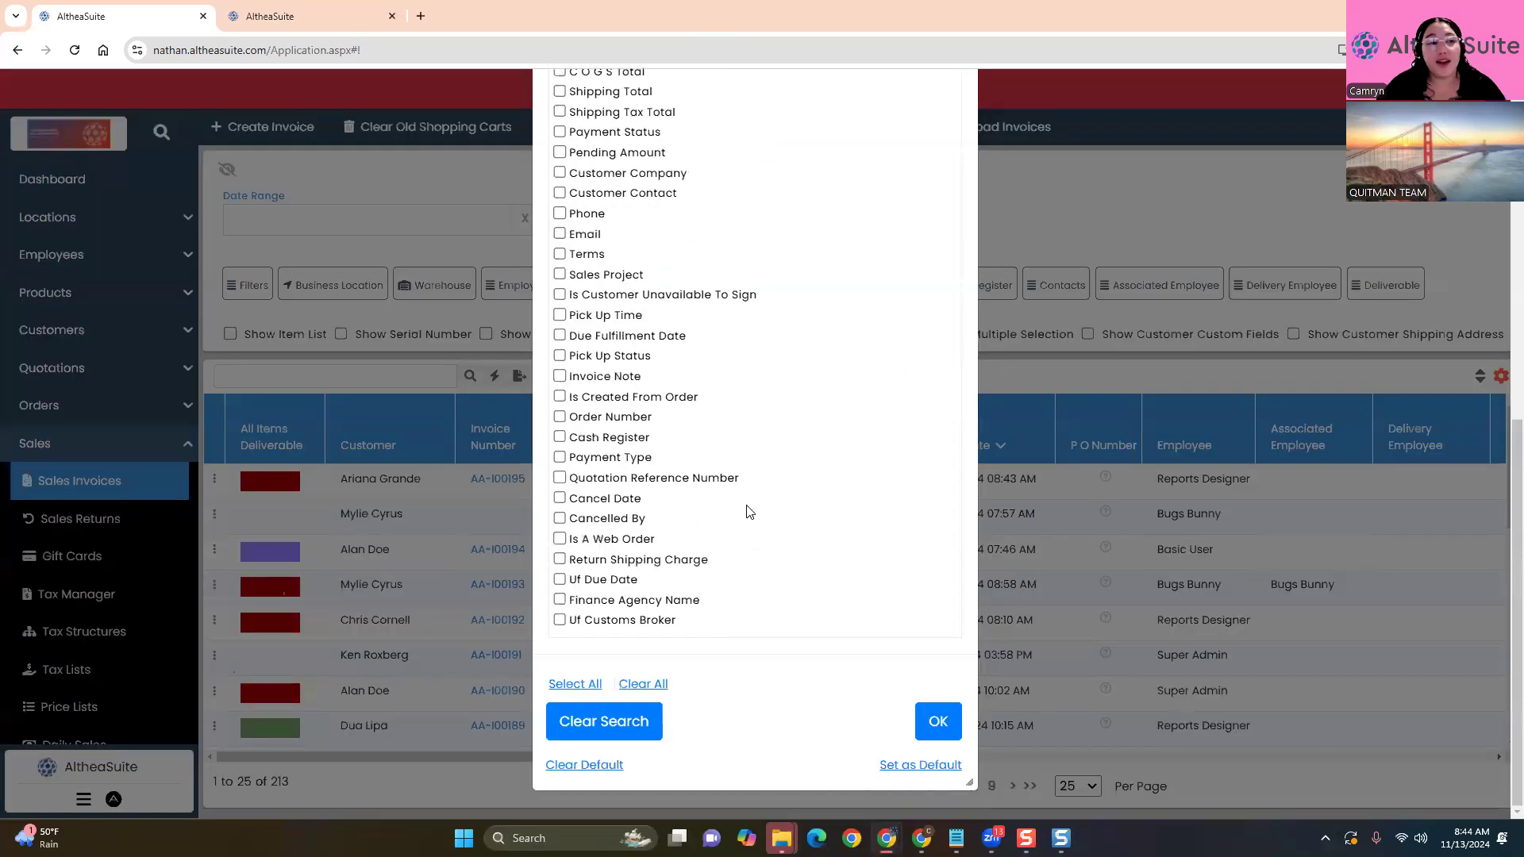
{"action": "scroll", "coordinate": [746, 512], "scroll_direction": "up", "scroll_amount": 8}
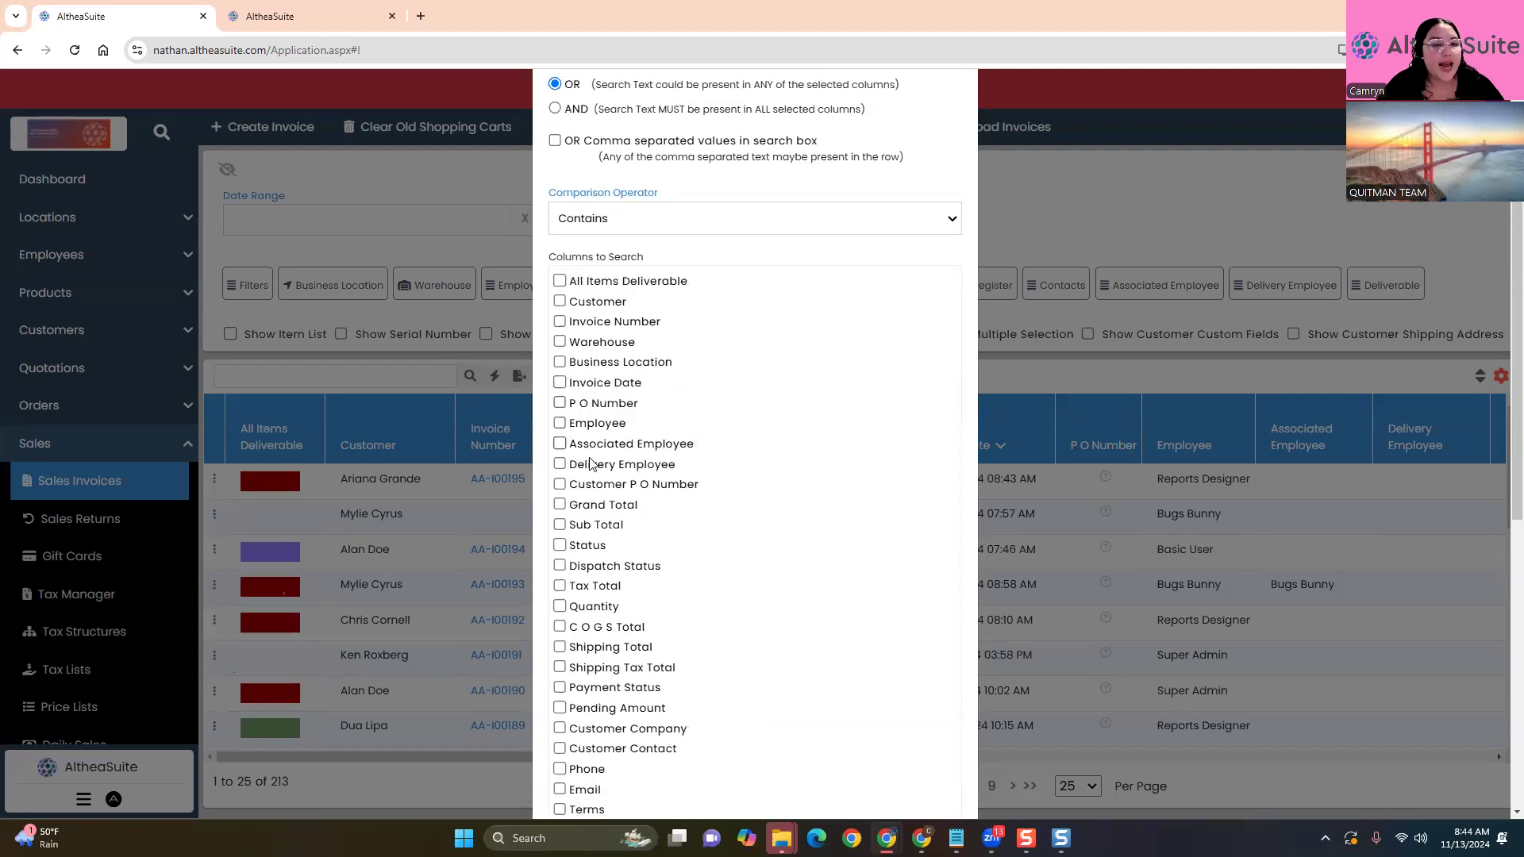
{"action": "scroll", "coordinate": [671, 564], "scroll_direction": "down", "scroll_amount": 1}
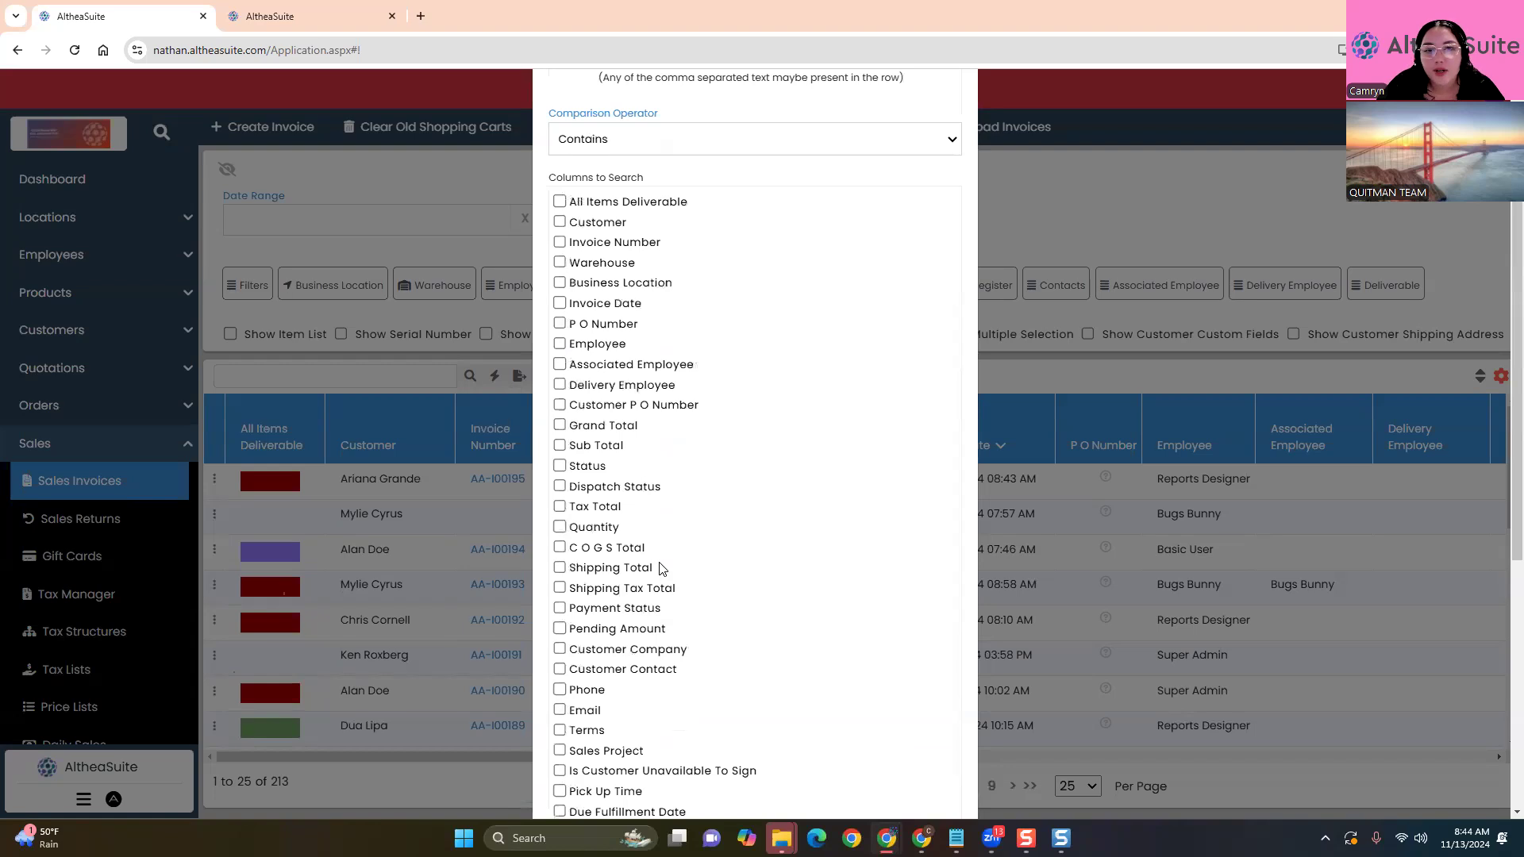
{"action": "left_click", "coordinate": [560, 223]}
{"action": "left_click", "coordinate": [560, 242]}
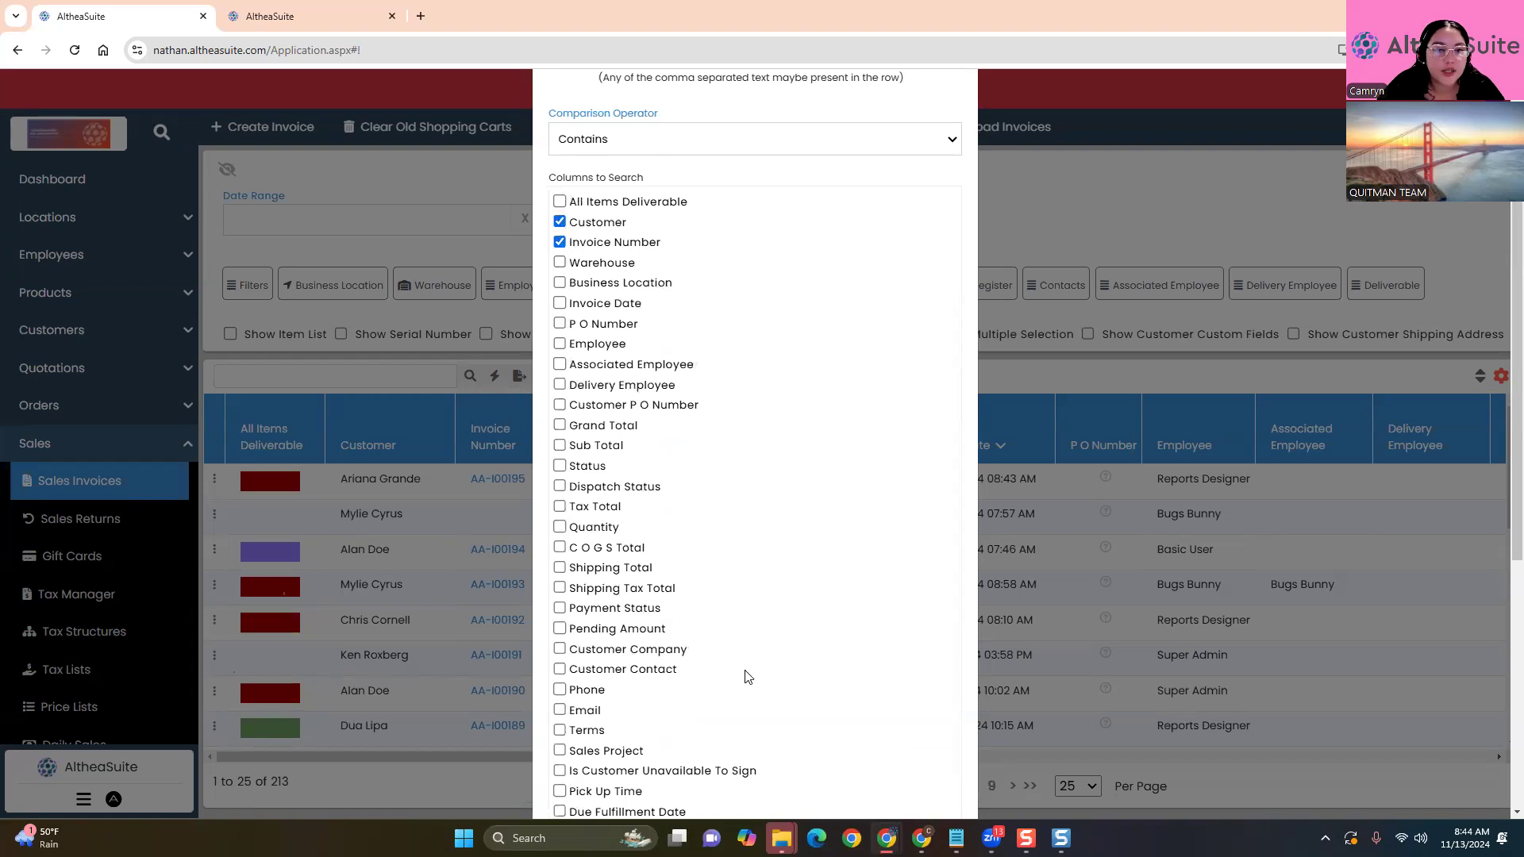
{"action": "scroll", "coordinate": [746, 680], "scroll_direction": "down", "scroll_amount": 5}
{"action": "scroll", "coordinate": [751, 683], "scroll_direction": "down", "scroll_amount": 1}
{"action": "scroll", "coordinate": [779, 612], "scroll_direction": "up", "scroll_amount": 7}
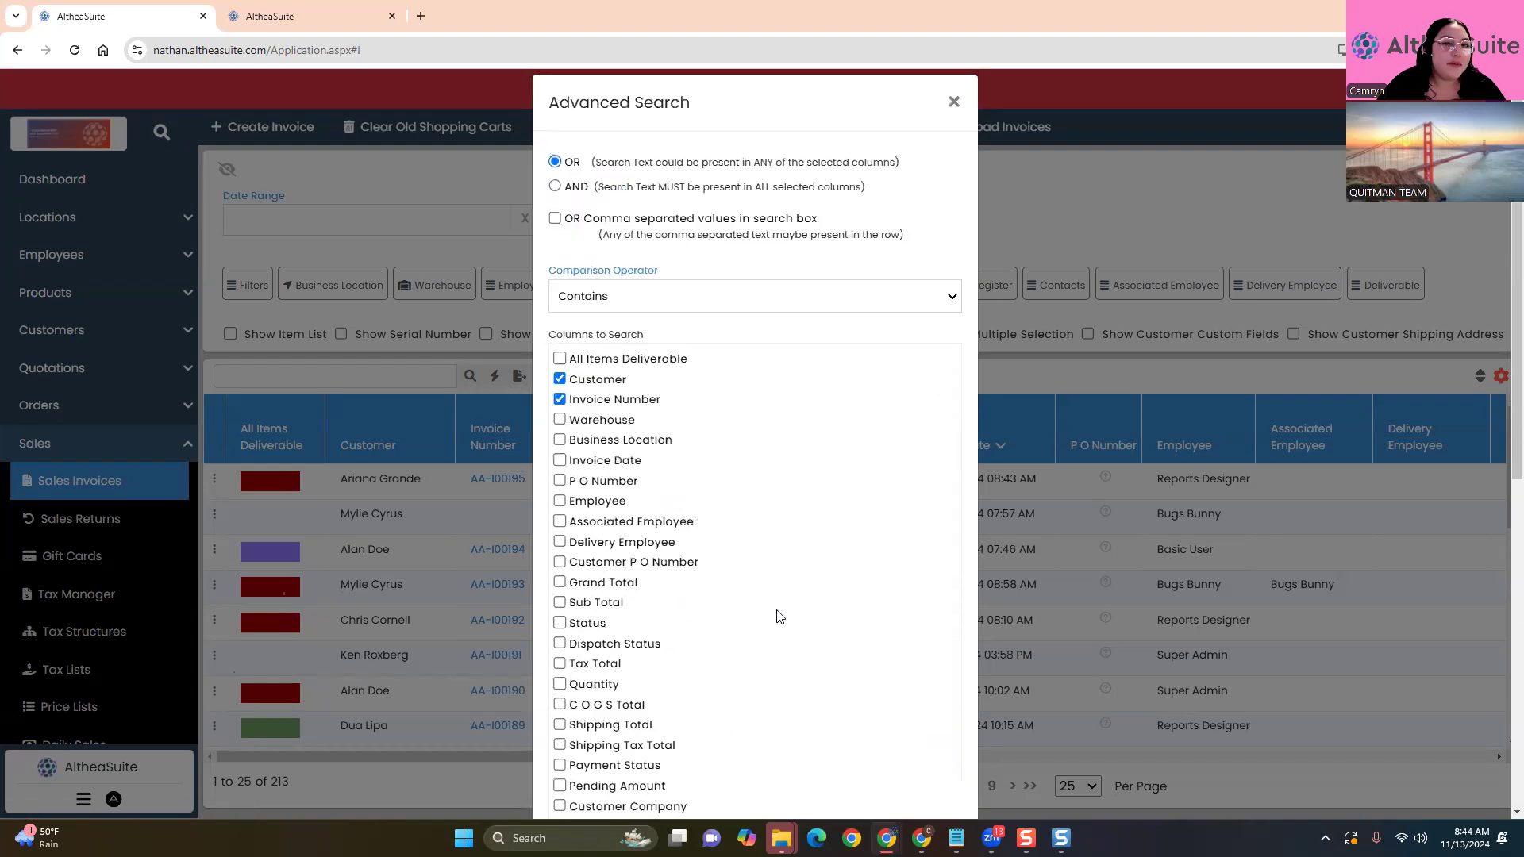
{"action": "left_click", "coordinate": [953, 126]}
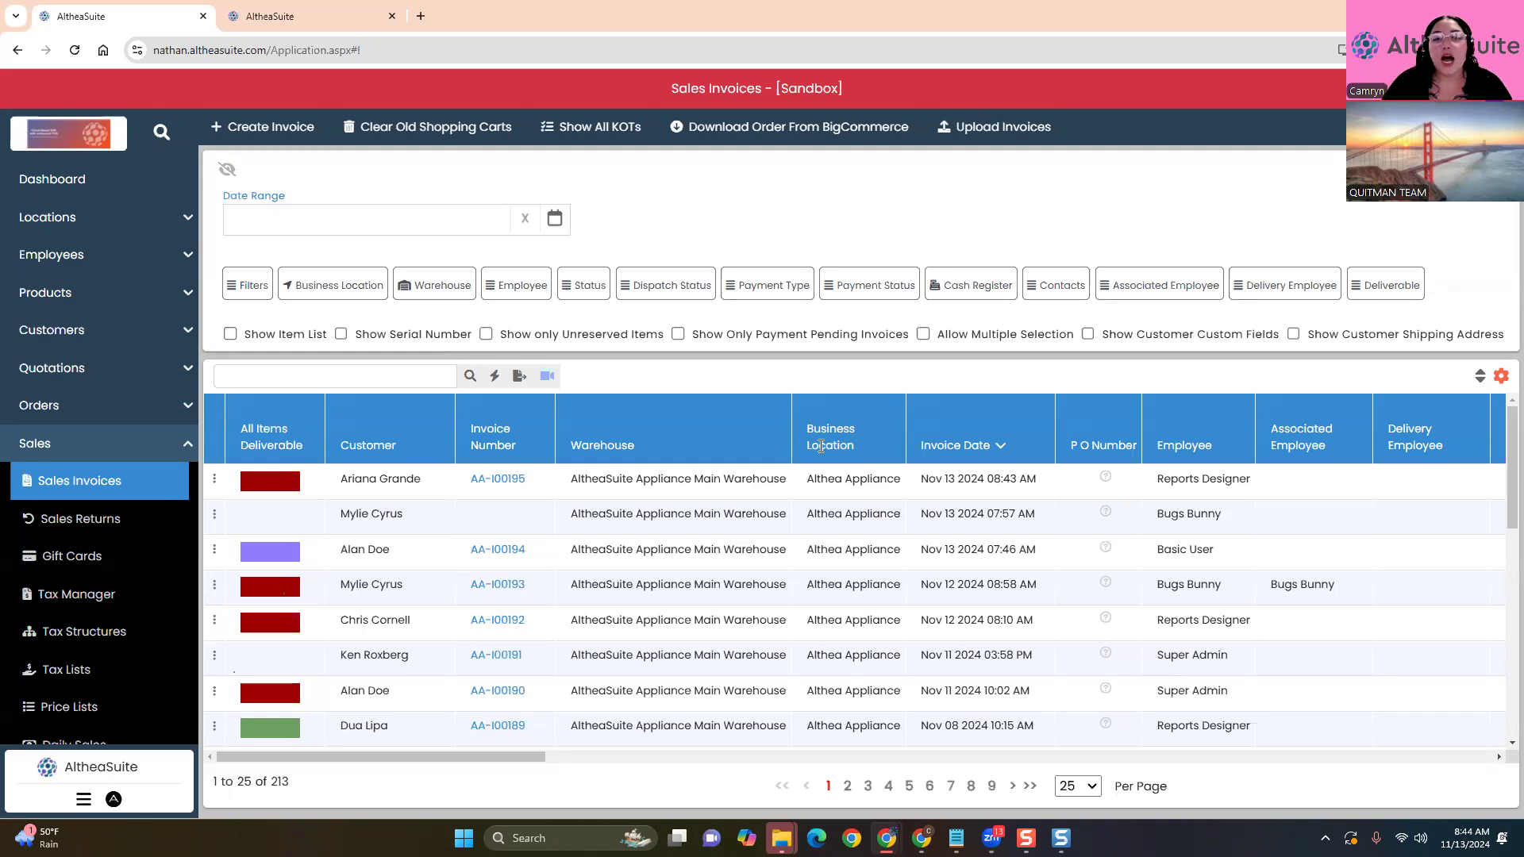
{"action": "left_click", "coordinate": [429, 378]}
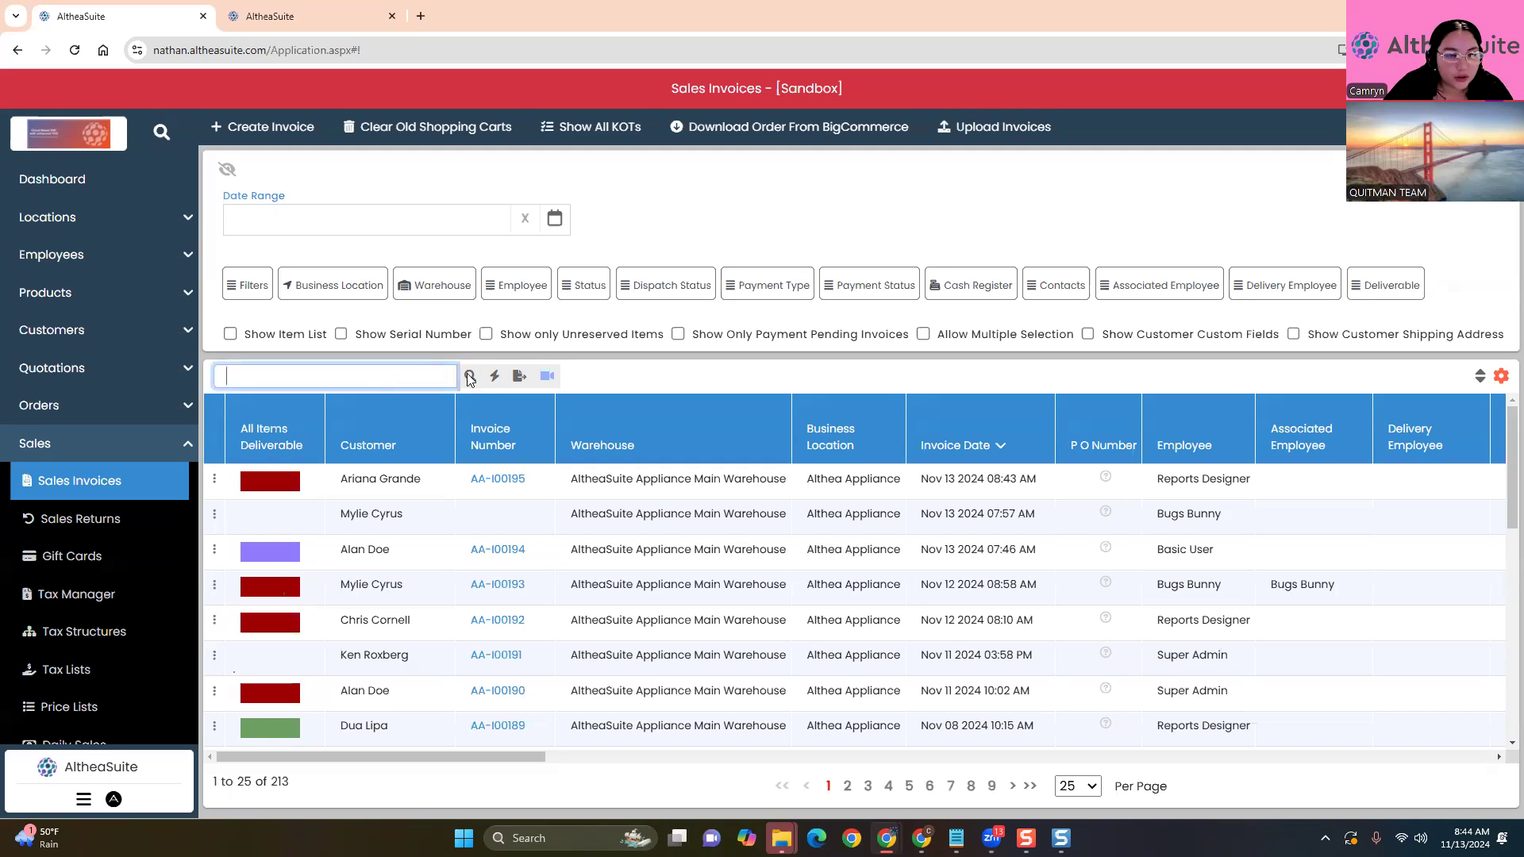
{"action": "left_click", "coordinate": [627, 375]}
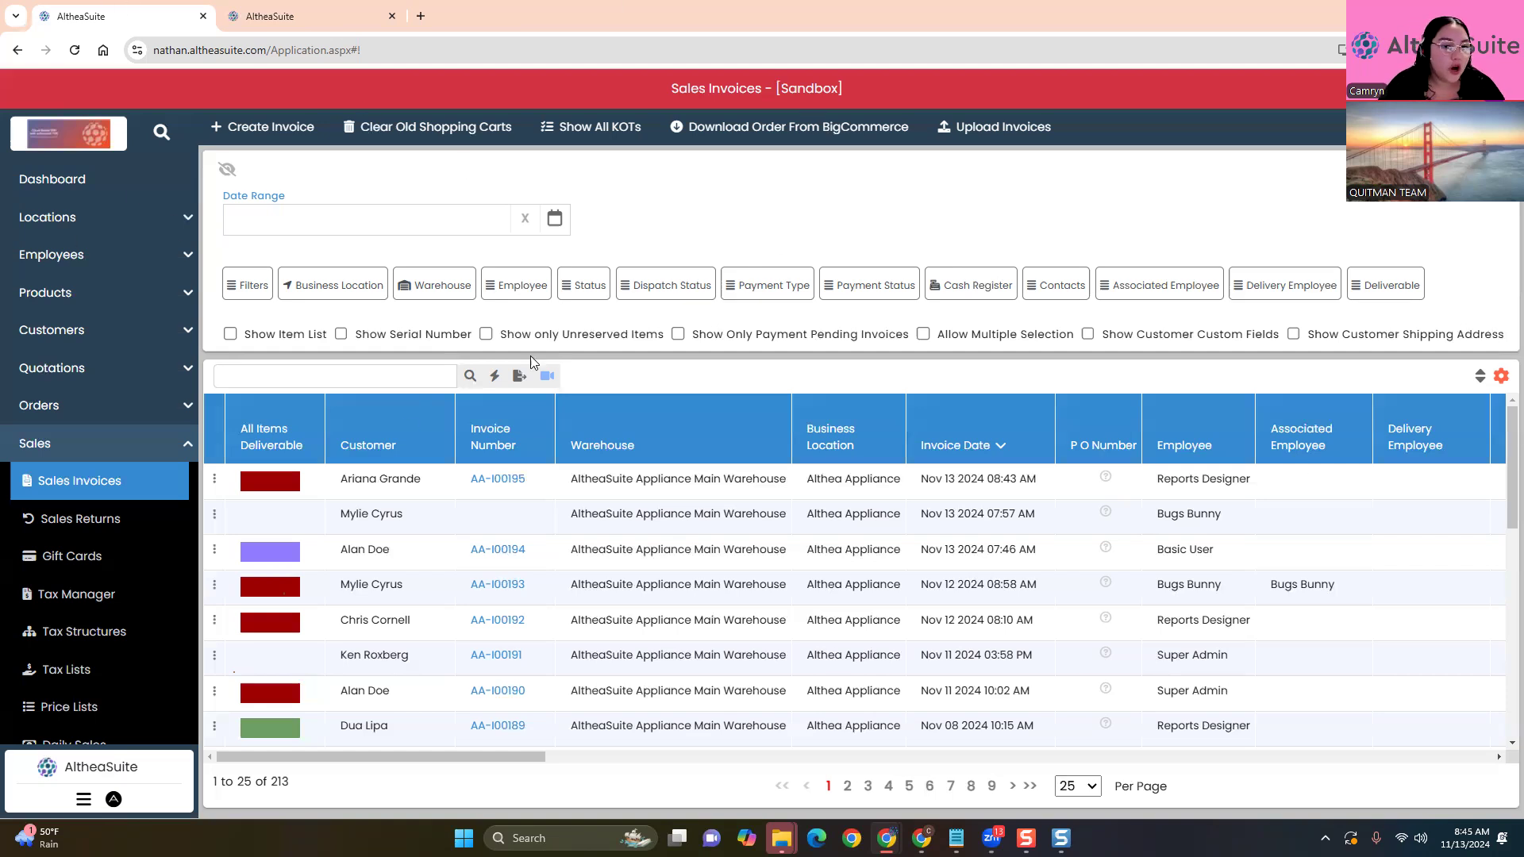
{"action": "left_click", "coordinate": [470, 378]}
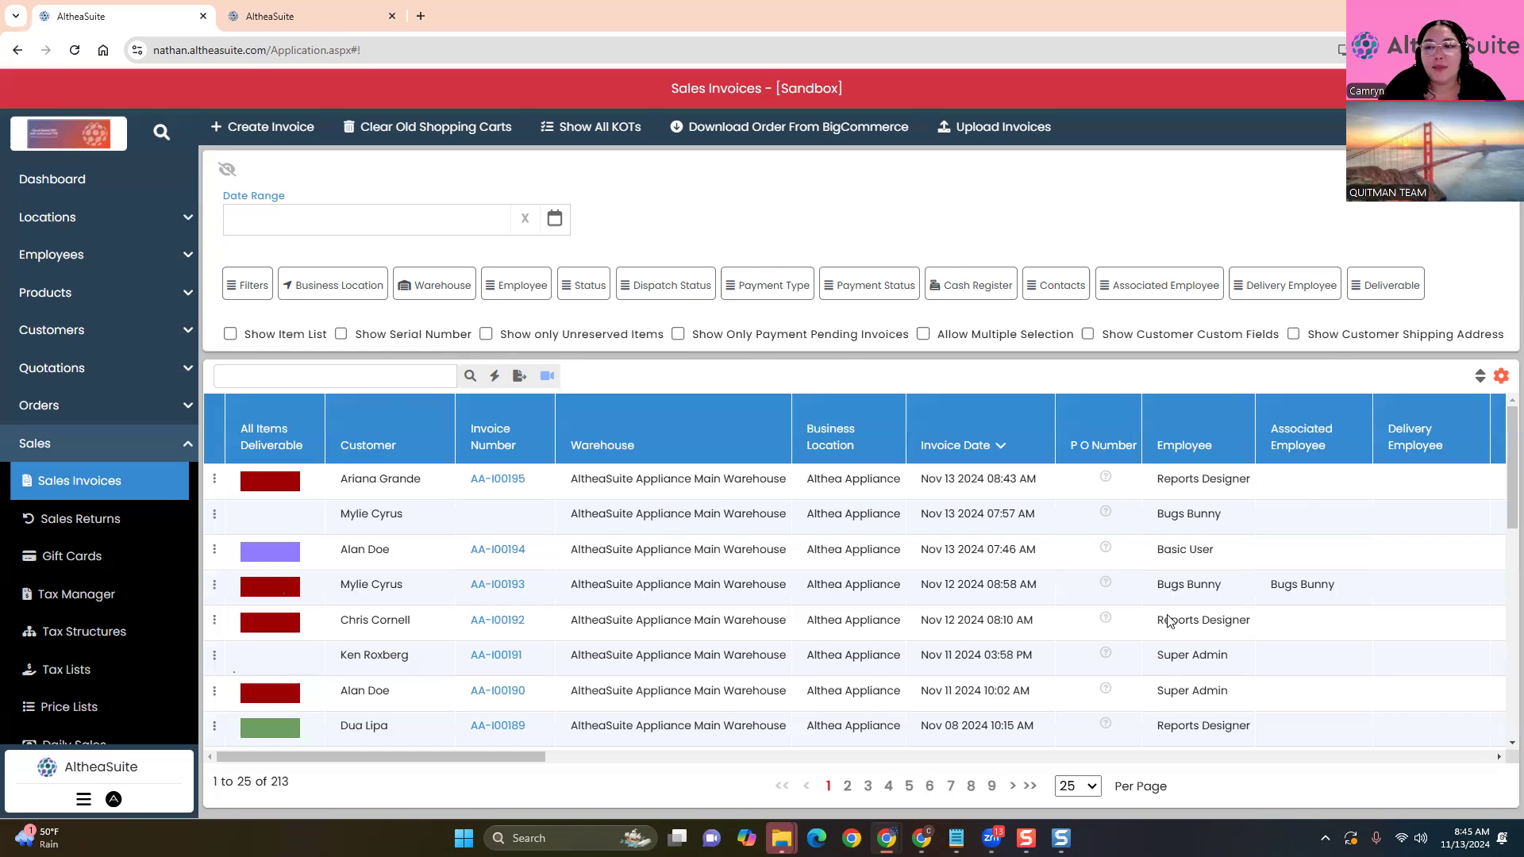
{"action": "left_click", "coordinate": [1293, 334]}
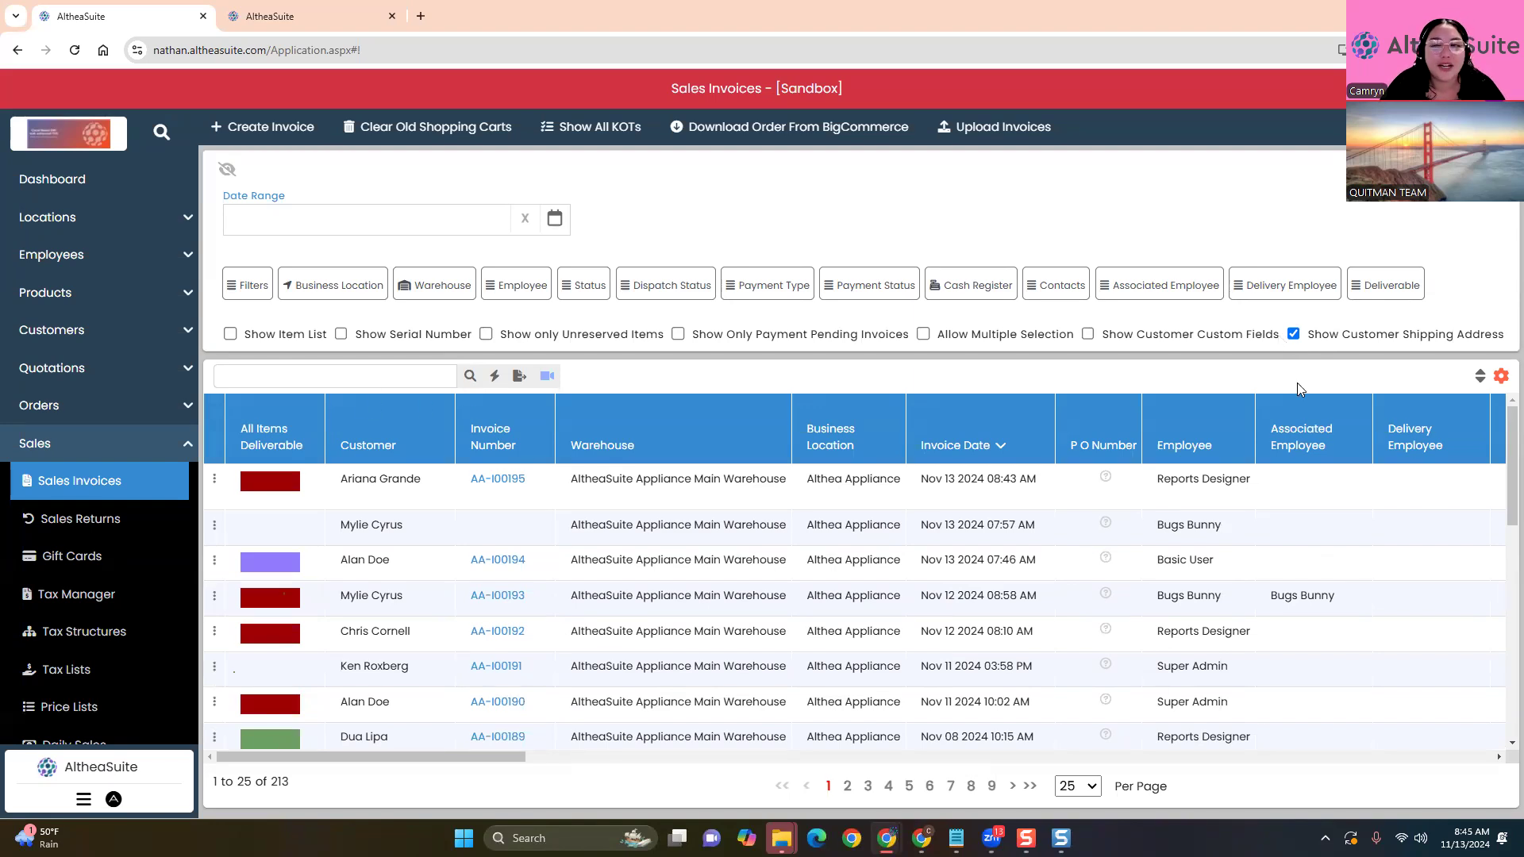
{"action": "left_click", "coordinate": [1295, 334]}
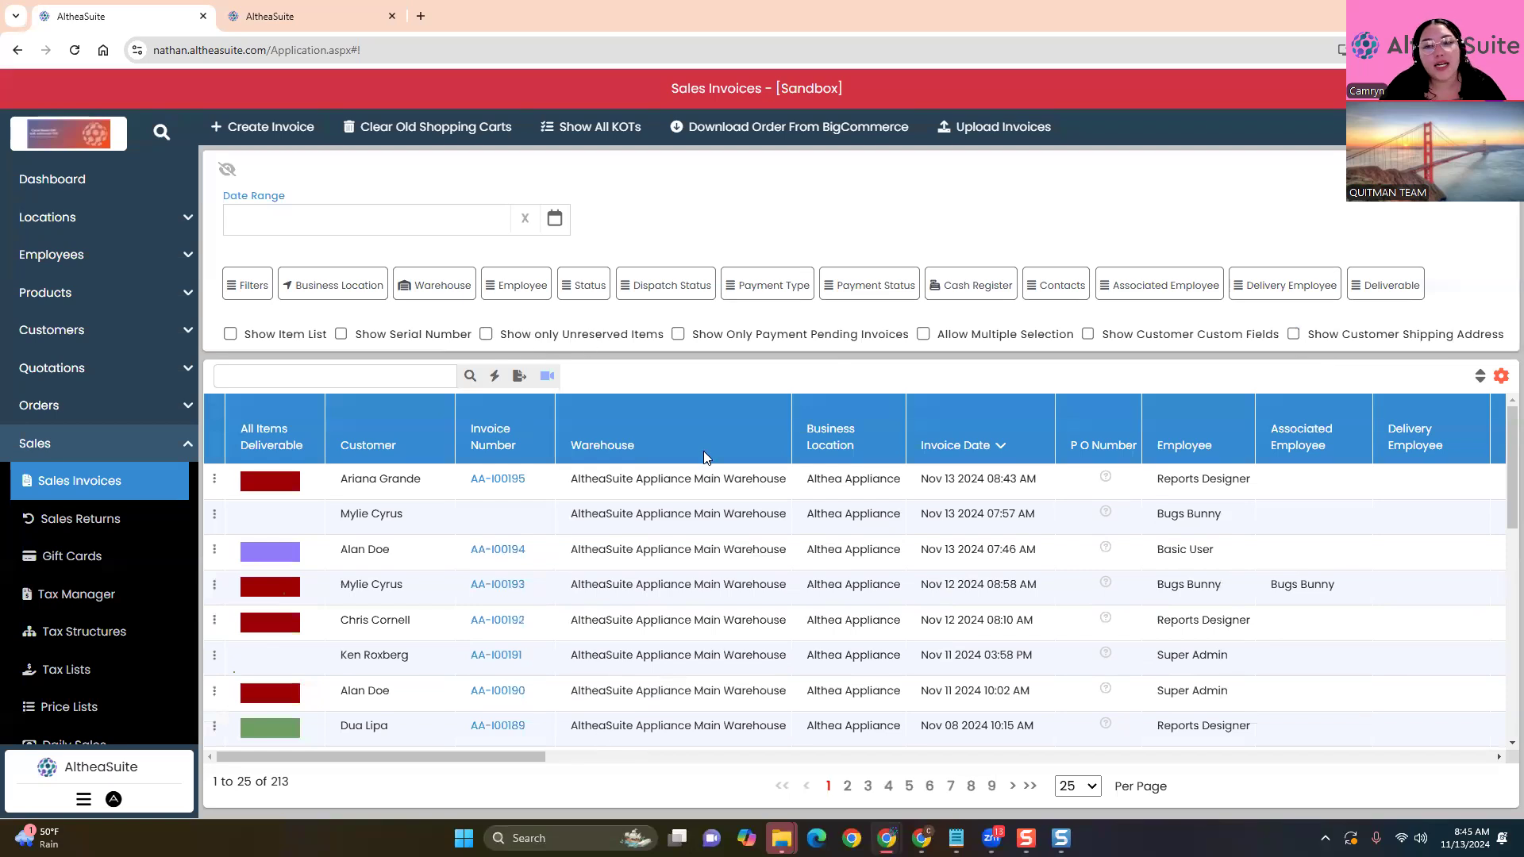
Enable Show Only Payment Pending Invoices, cutting the list from 213 to 37 invoices
{"action": "left_click", "coordinate": [684, 334]}
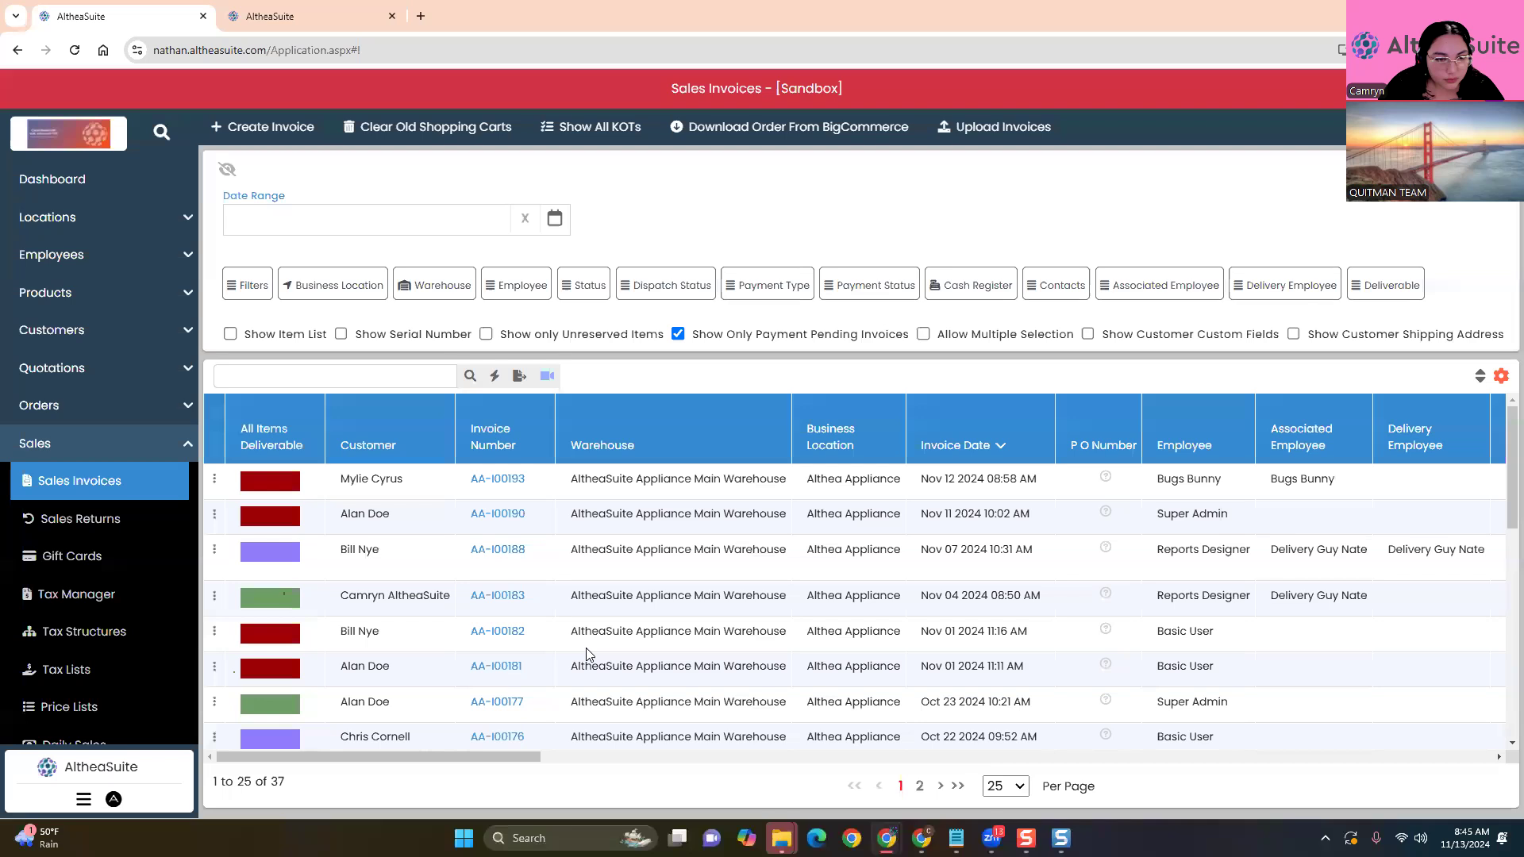
{"action": "scroll", "coordinate": [683, 635], "scroll_direction": "down", "scroll_amount": 3}
{"action": "scroll", "coordinate": [687, 671], "scroll_direction": "up", "scroll_amount": 3}
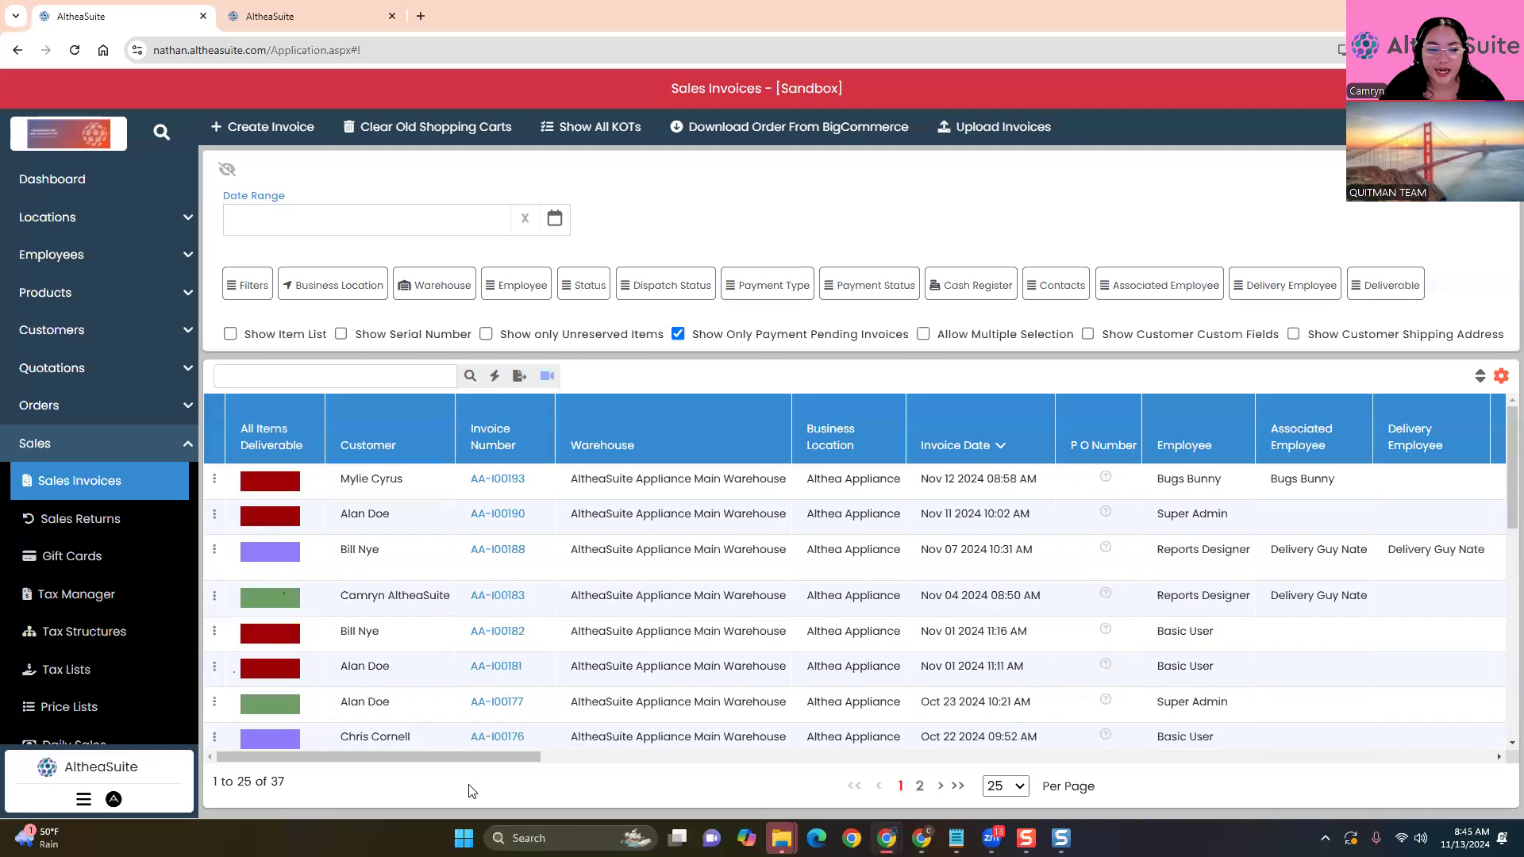
{"action": "left_click_drag", "start_coordinate": [533, 758], "coordinate": [828, 764]}
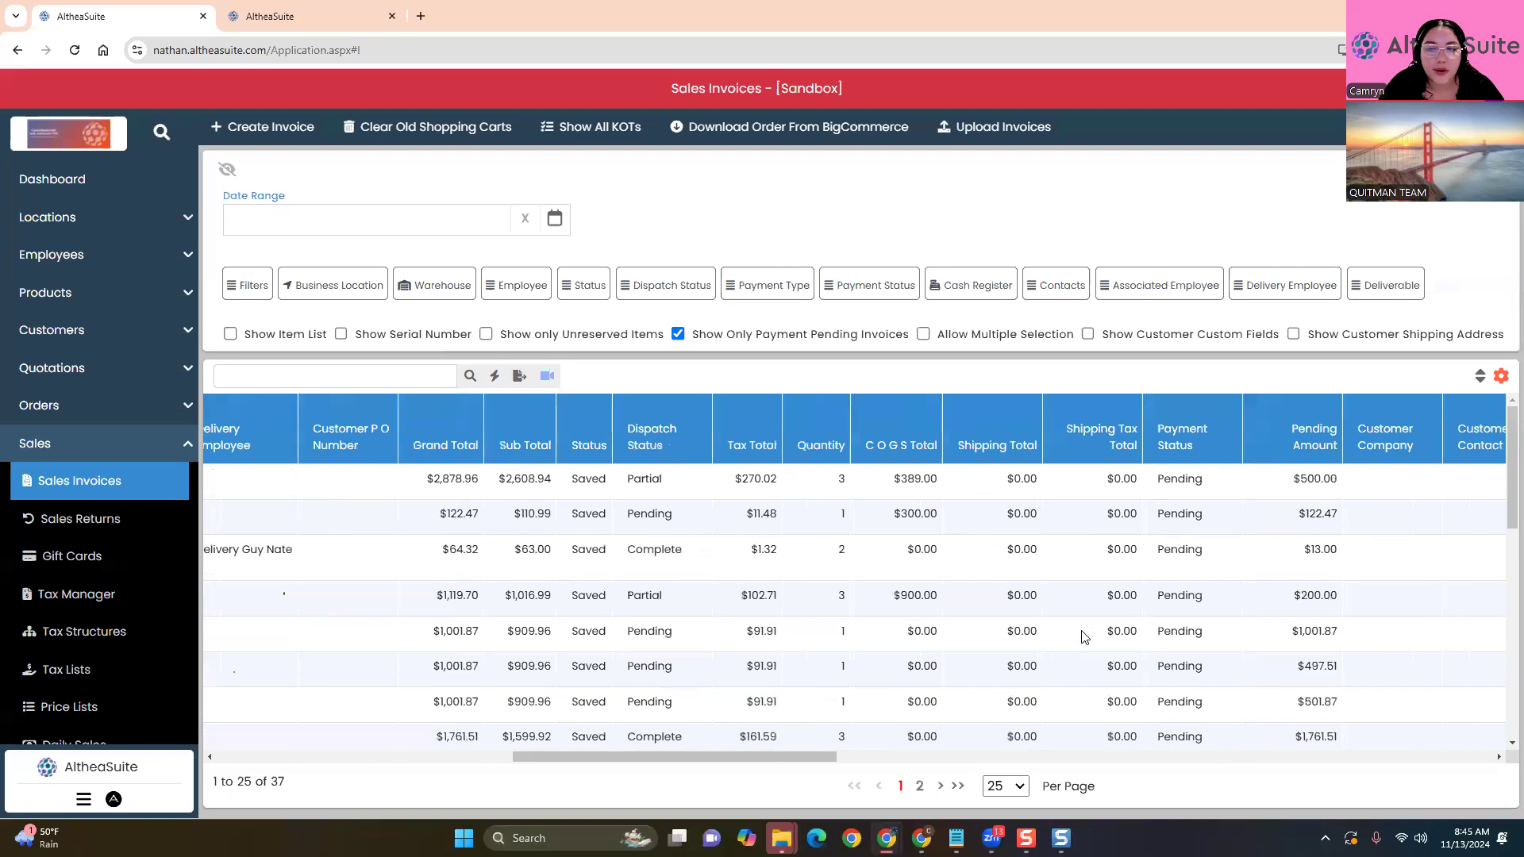
{"action": "scroll", "coordinate": [1203, 631], "scroll_direction": "down", "scroll_amount": 5}
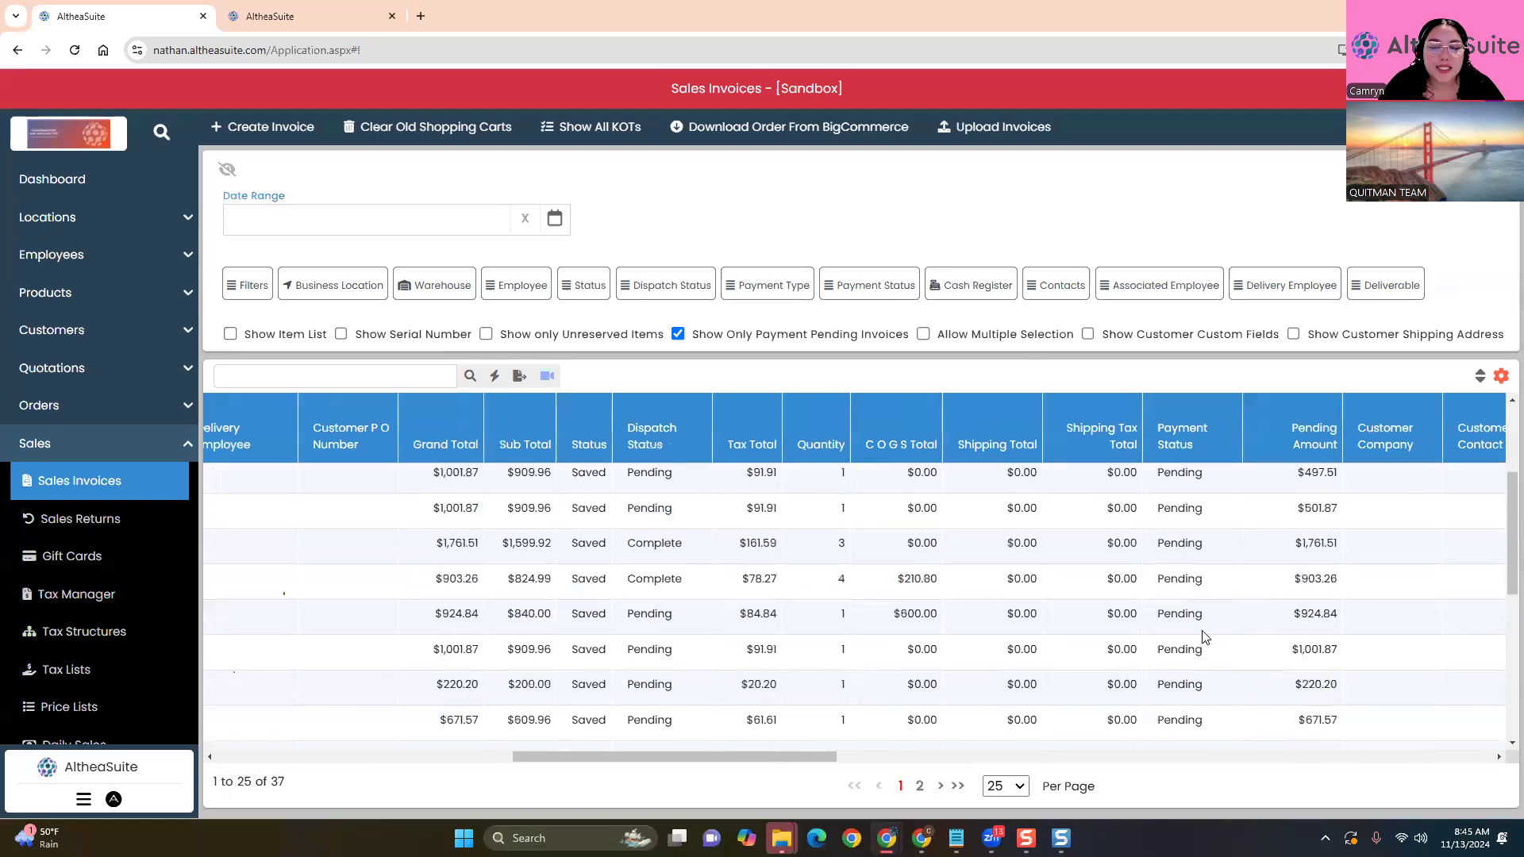
{"action": "scroll", "coordinate": [1205, 647], "scroll_direction": "up", "scroll_amount": 5}
{"action": "scroll", "coordinate": [1207, 659], "scroll_direction": "up", "scroll_amount": 1}
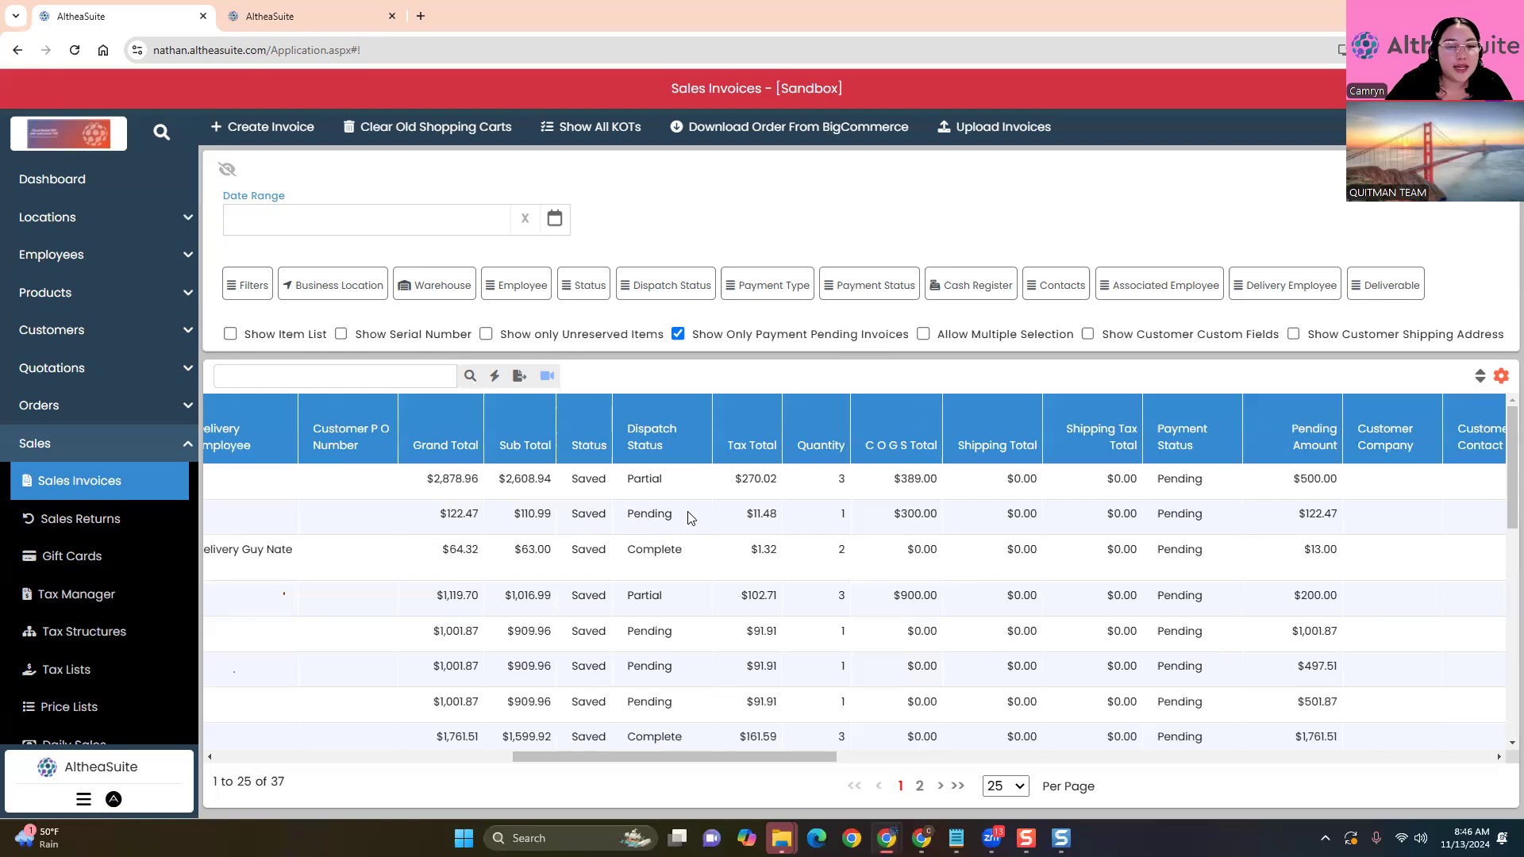
Review the Pending and Partial dispatch statuses and scroll sideways to the Pending Amount column
{"action": "double_click", "coordinate": [649, 514]}
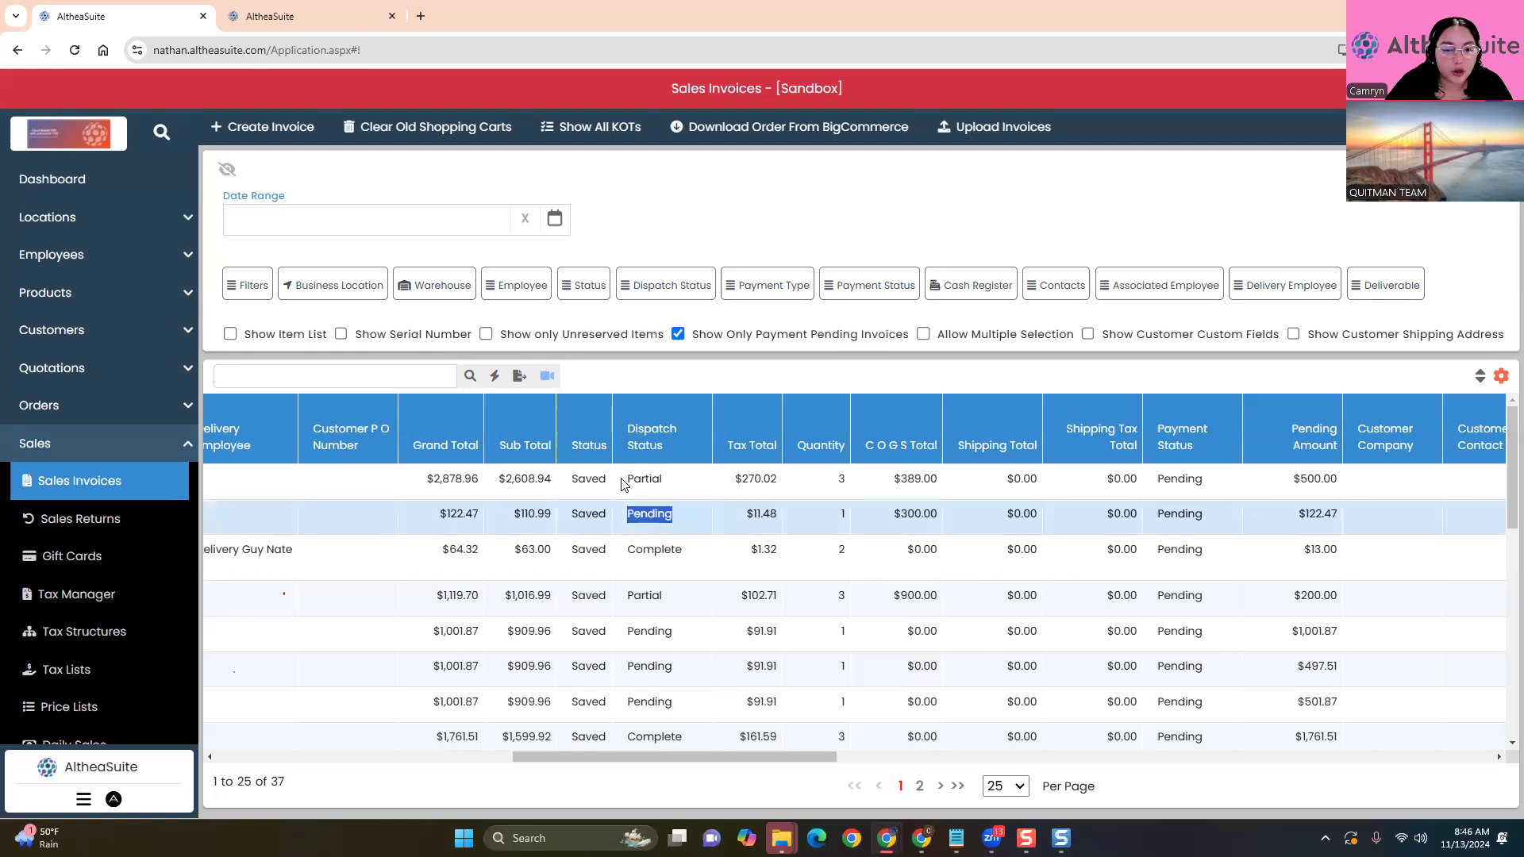
{"action": "double_click", "coordinate": [643, 479]}
{"action": "left_click", "coordinate": [675, 385]}
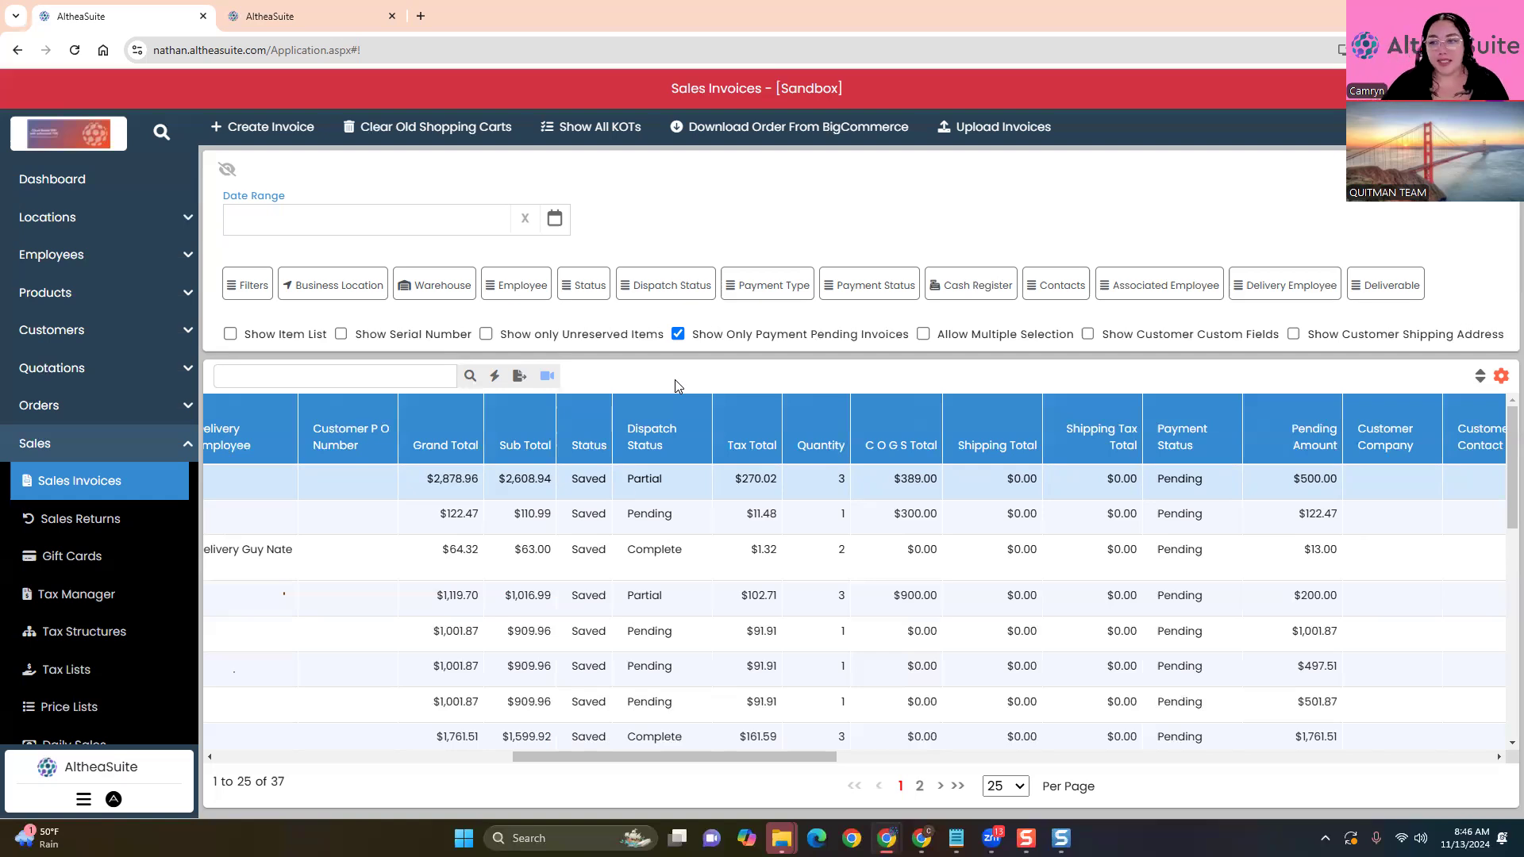
{"action": "left_click", "coordinate": [933, 758]}
{"action": "left_click_drag", "start_coordinate": [1427, 772], "coordinate": [89, 750]}
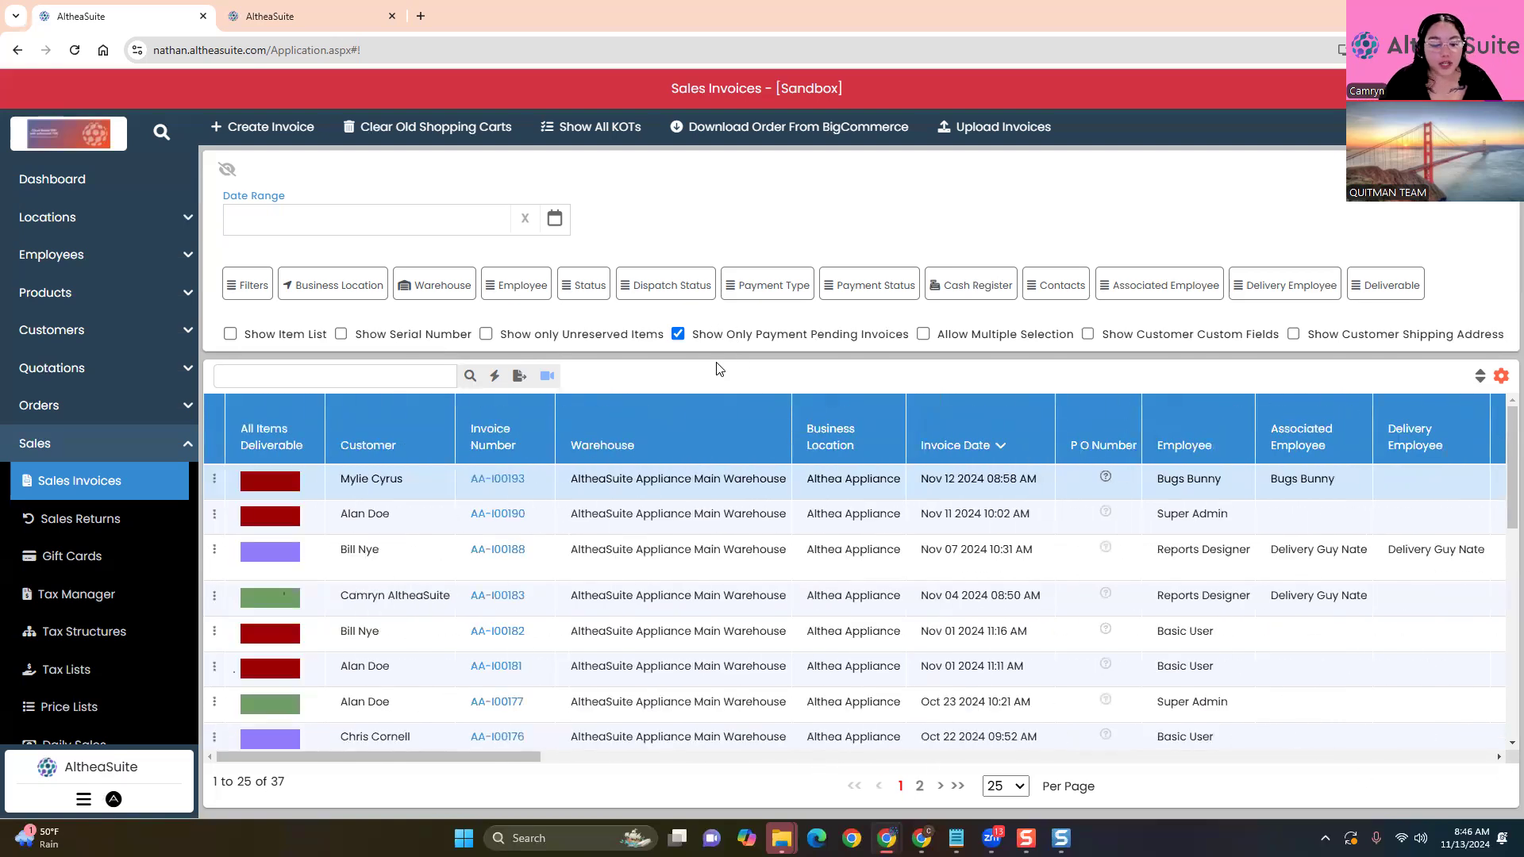
{"action": "key", "text": "ctrl+minus"}
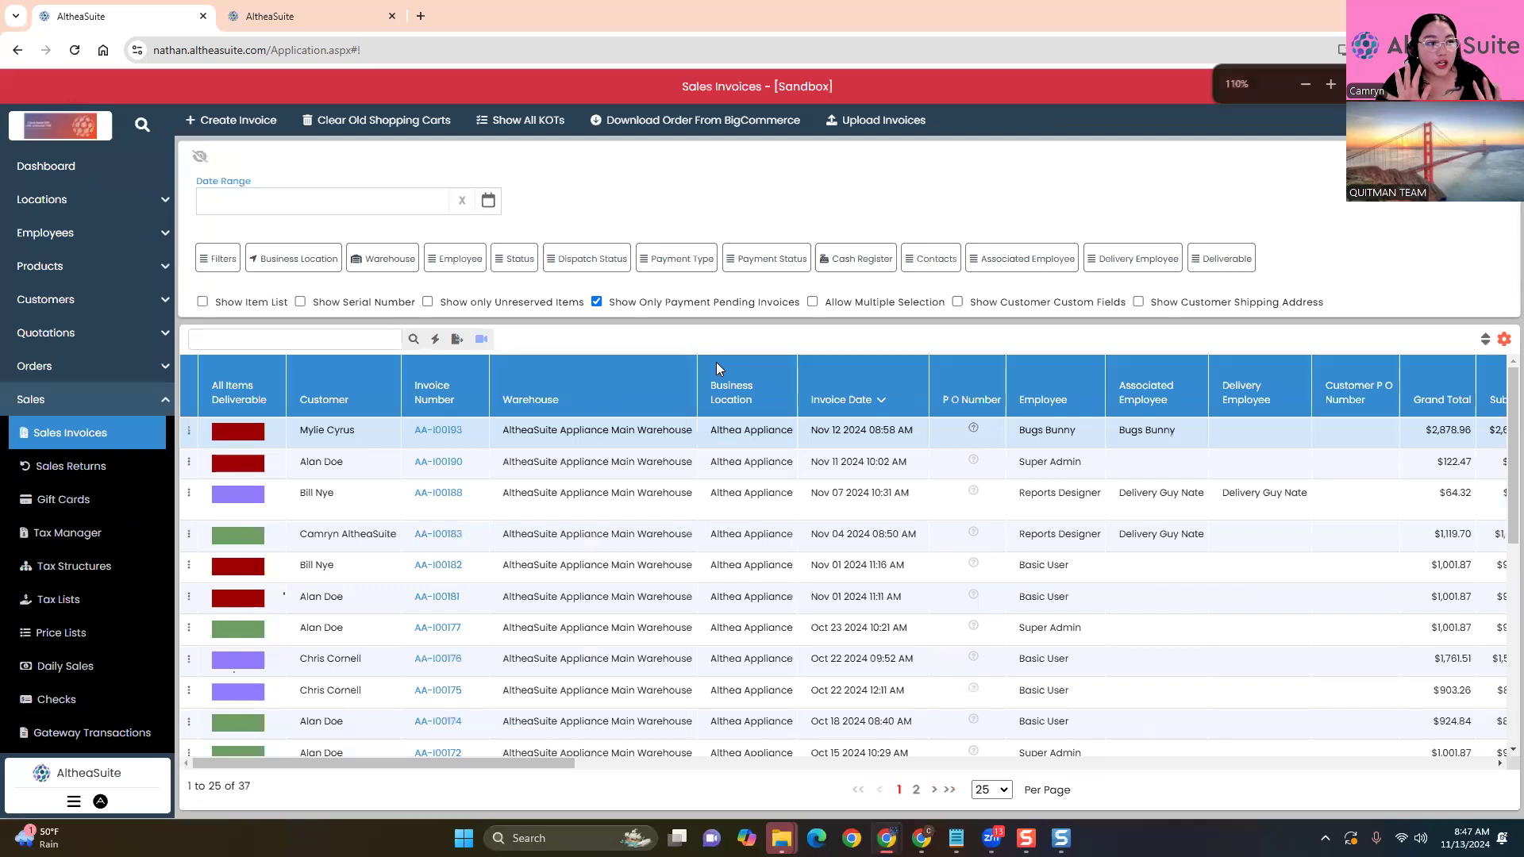
{"action": "key", "text": "ctrl+minus"}
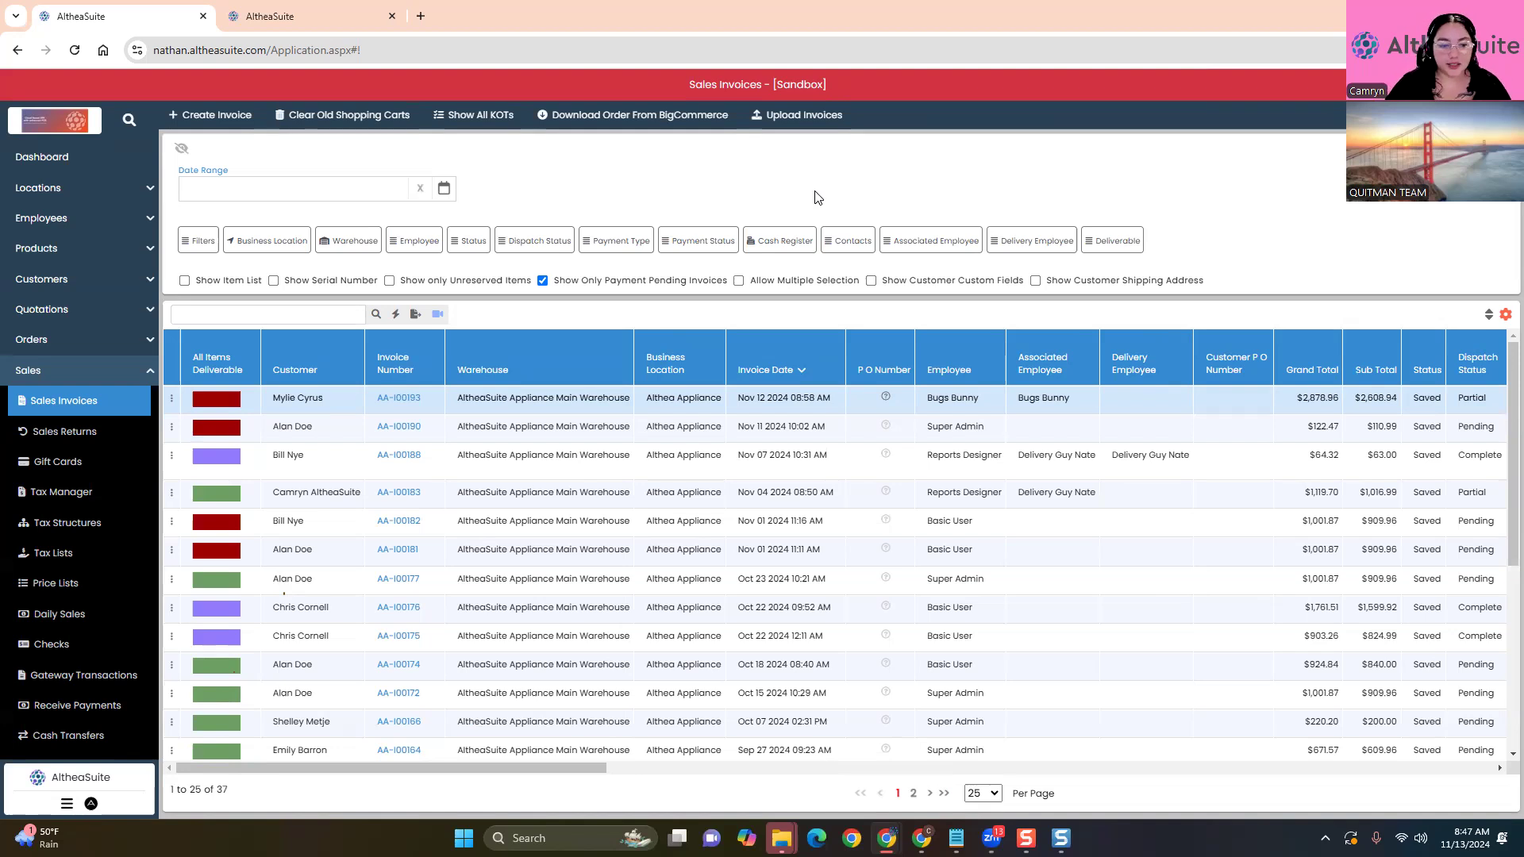
{"action": "left_click", "coordinate": [173, 421]}
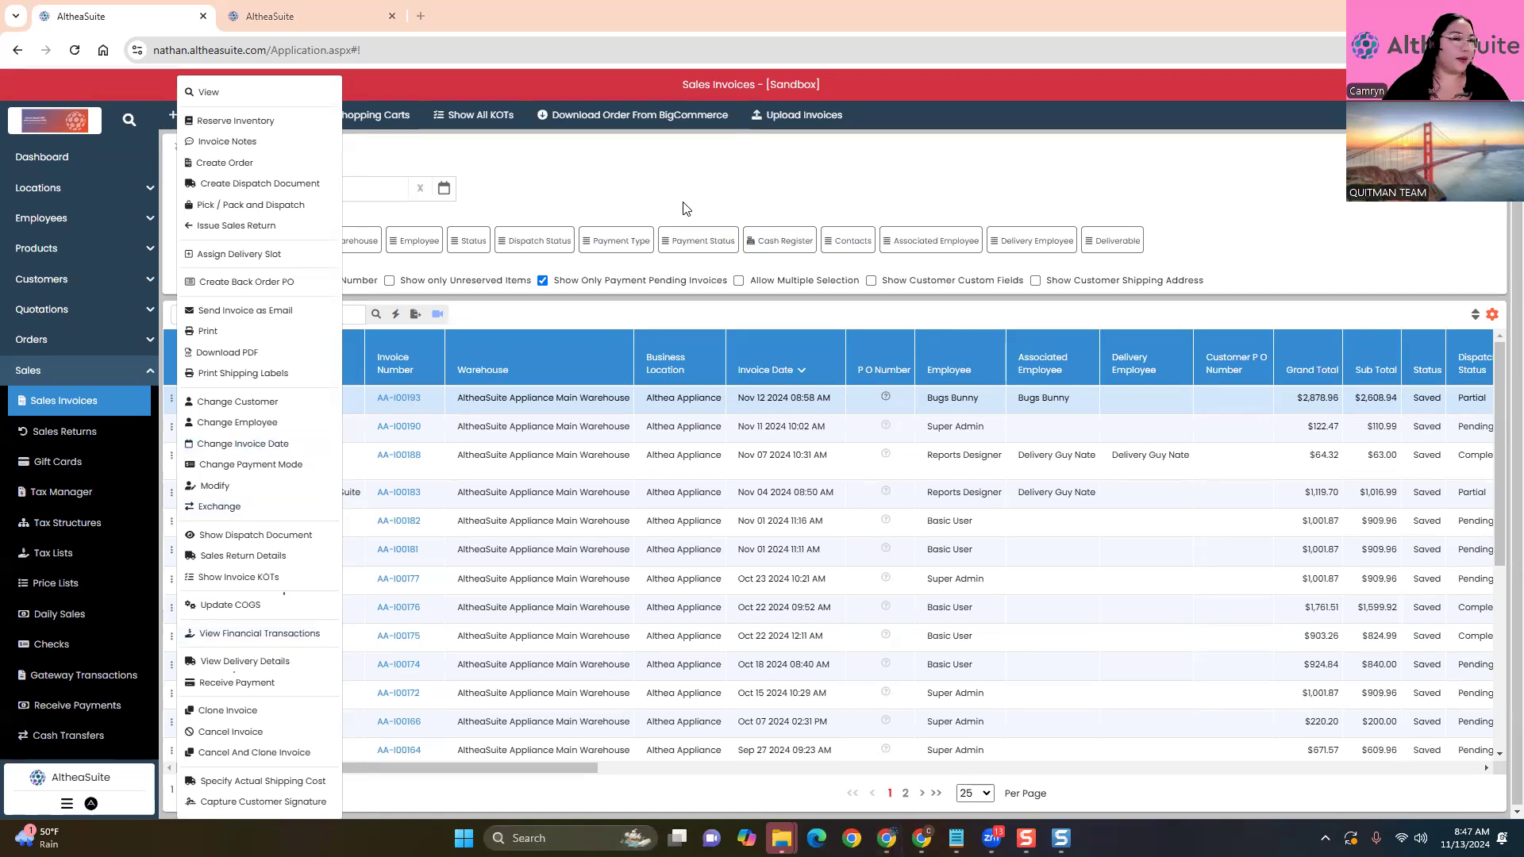
{"action": "left_click", "coordinate": [506, 165]}
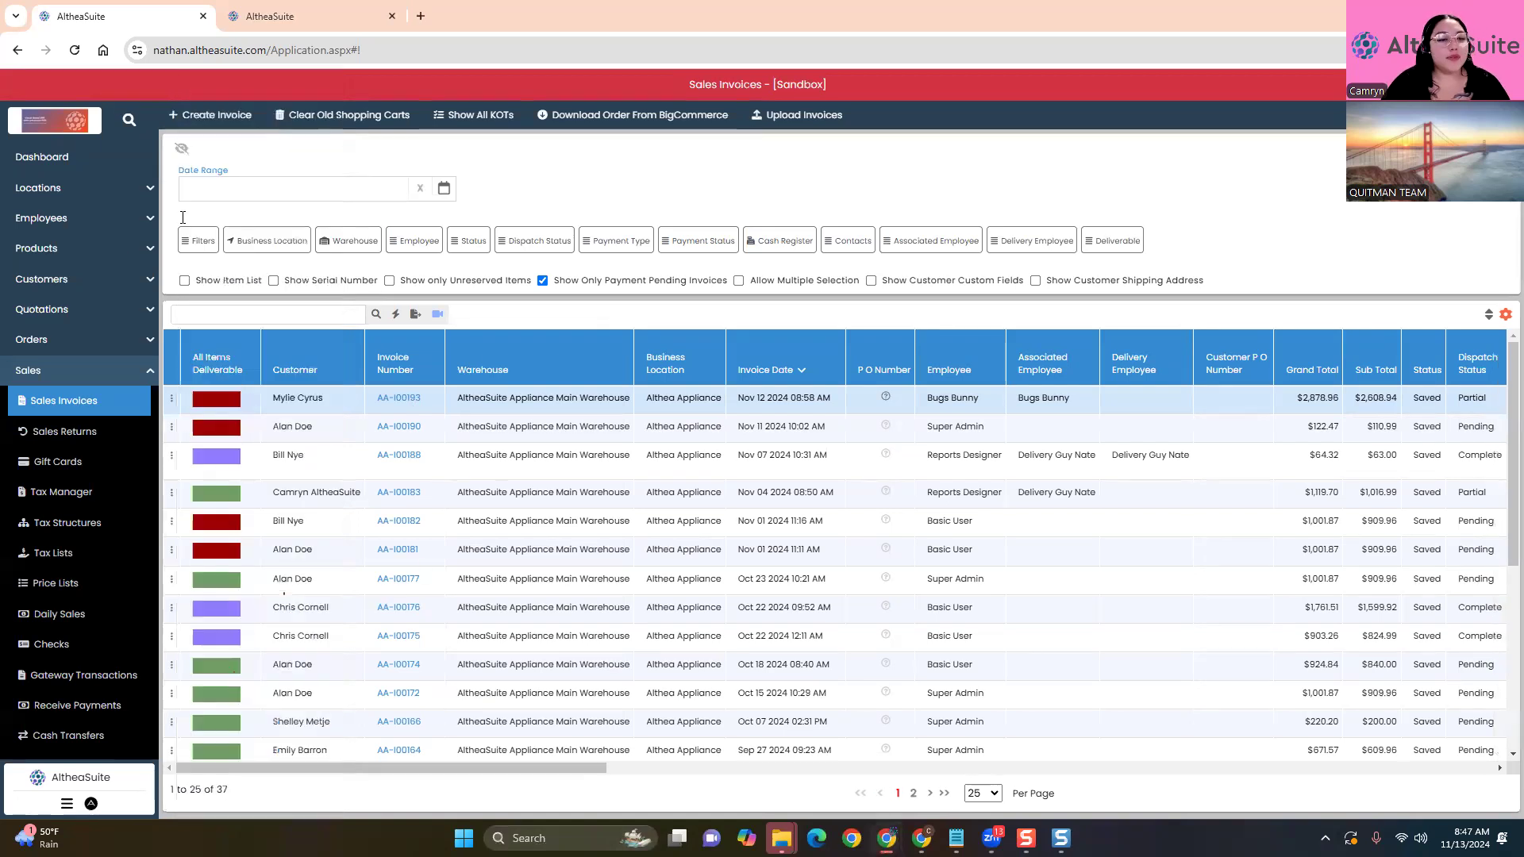
Start a new sales invoice and set its customer to the intended account
{"action": "left_click", "coordinate": [198, 120]}
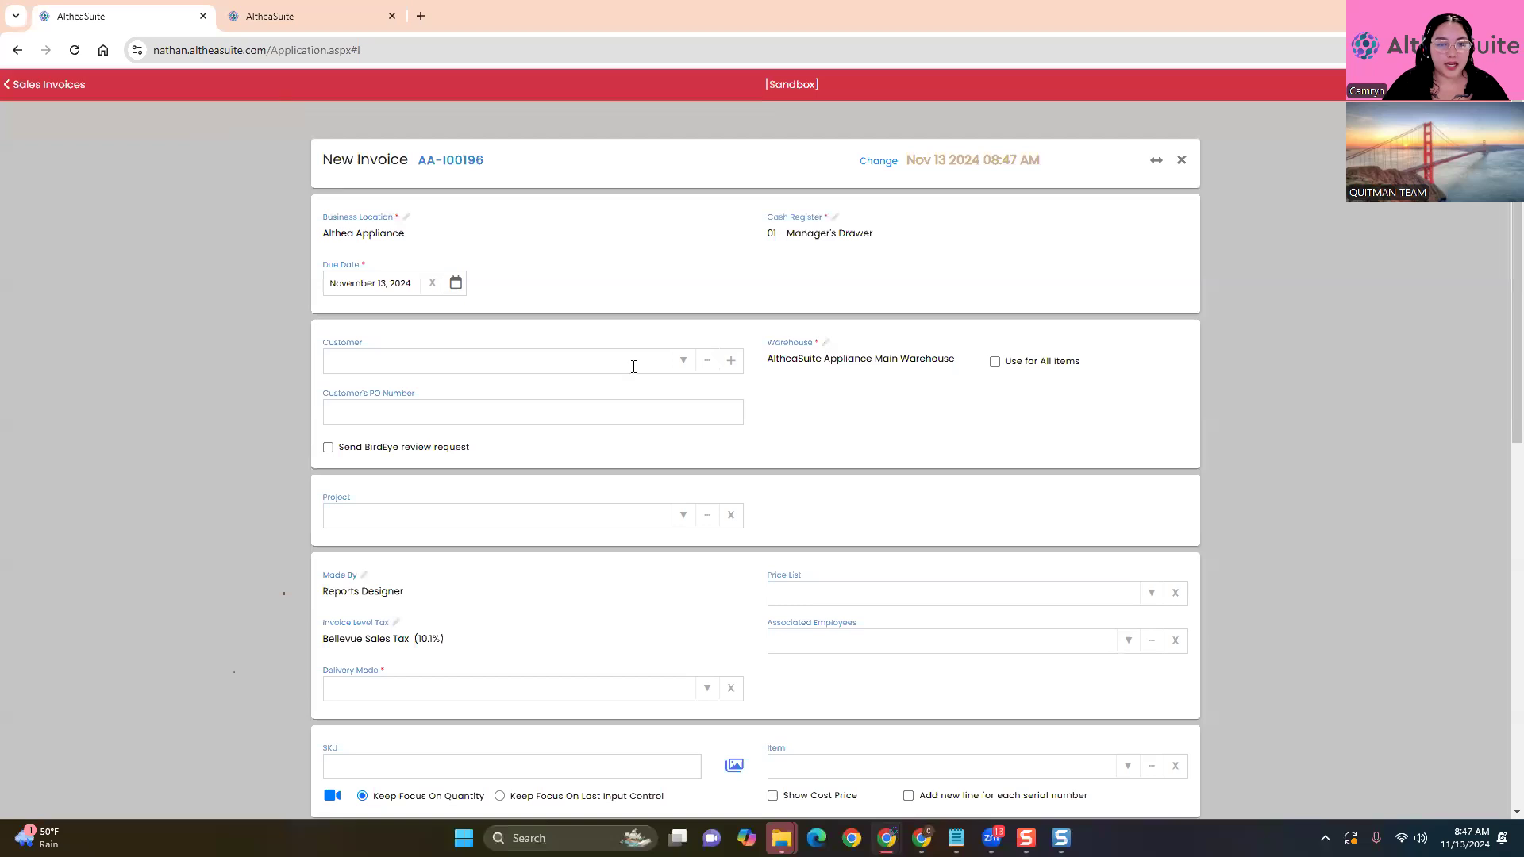
{"action": "left_click", "coordinate": [683, 360]}
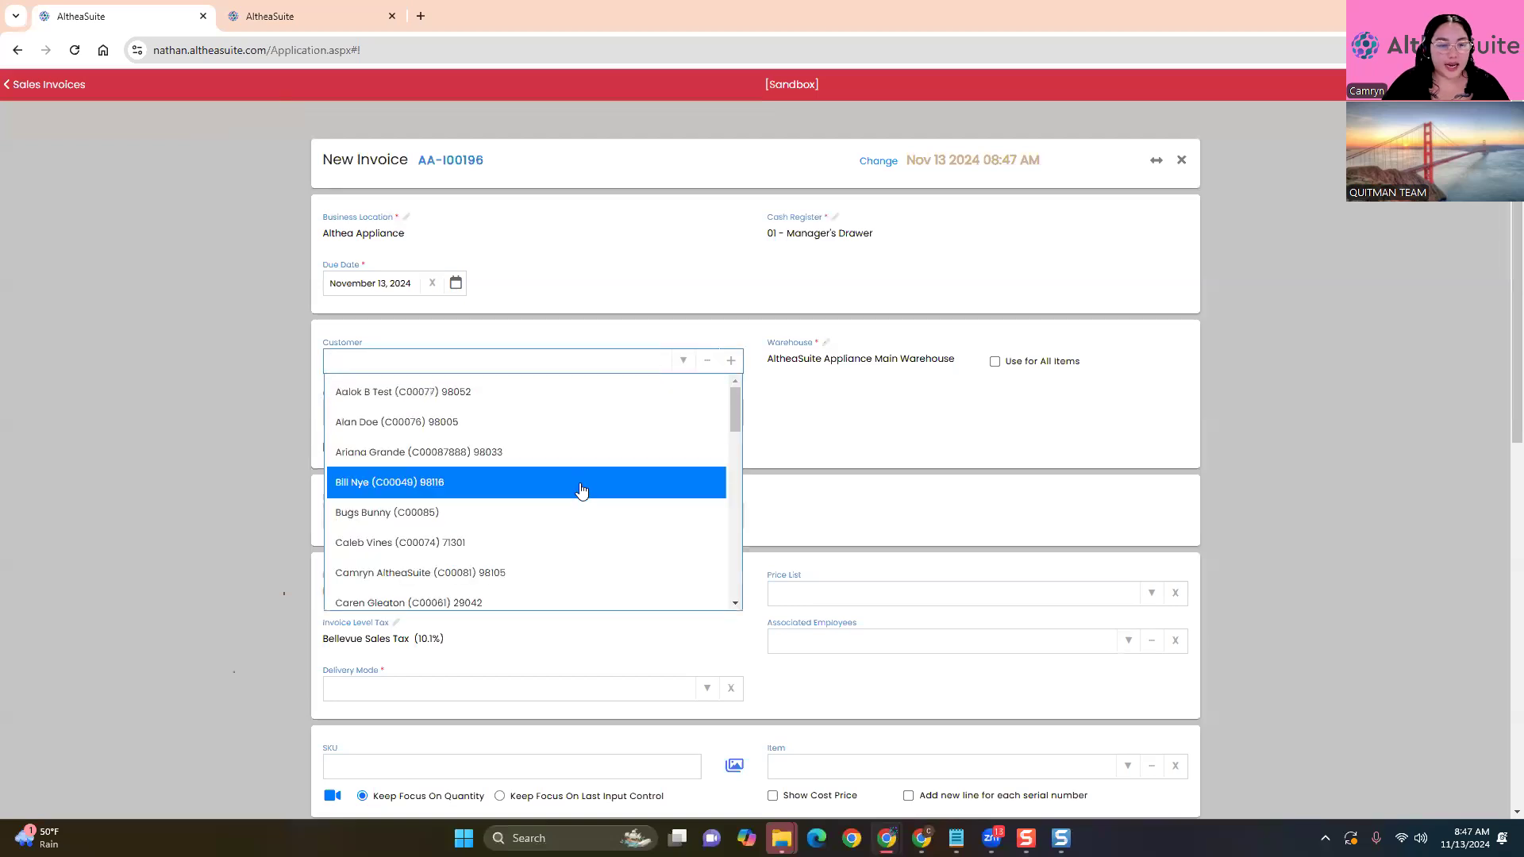
{"action": "scroll", "coordinate": [581, 492], "scroll_direction": "down", "scroll_amount": 3}
{"action": "left_click", "coordinate": [501, 506]}
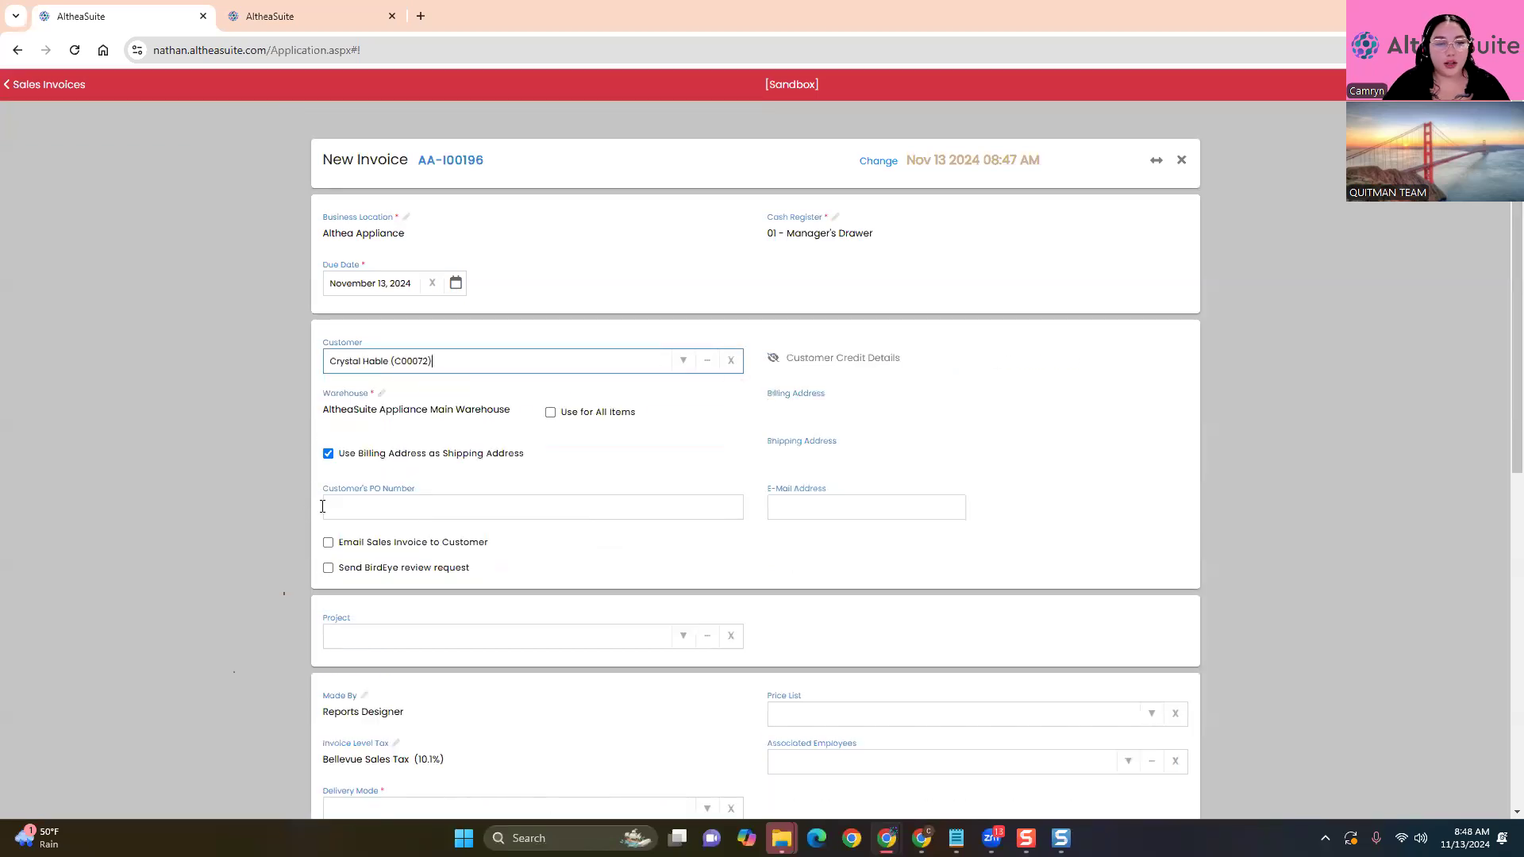
{"action": "left_click", "coordinate": [681, 361]}
{"action": "scroll", "coordinate": [548, 485], "scroll_direction": "down", "scroll_amount": 3}
{"action": "left_click", "coordinate": [524, 455]}
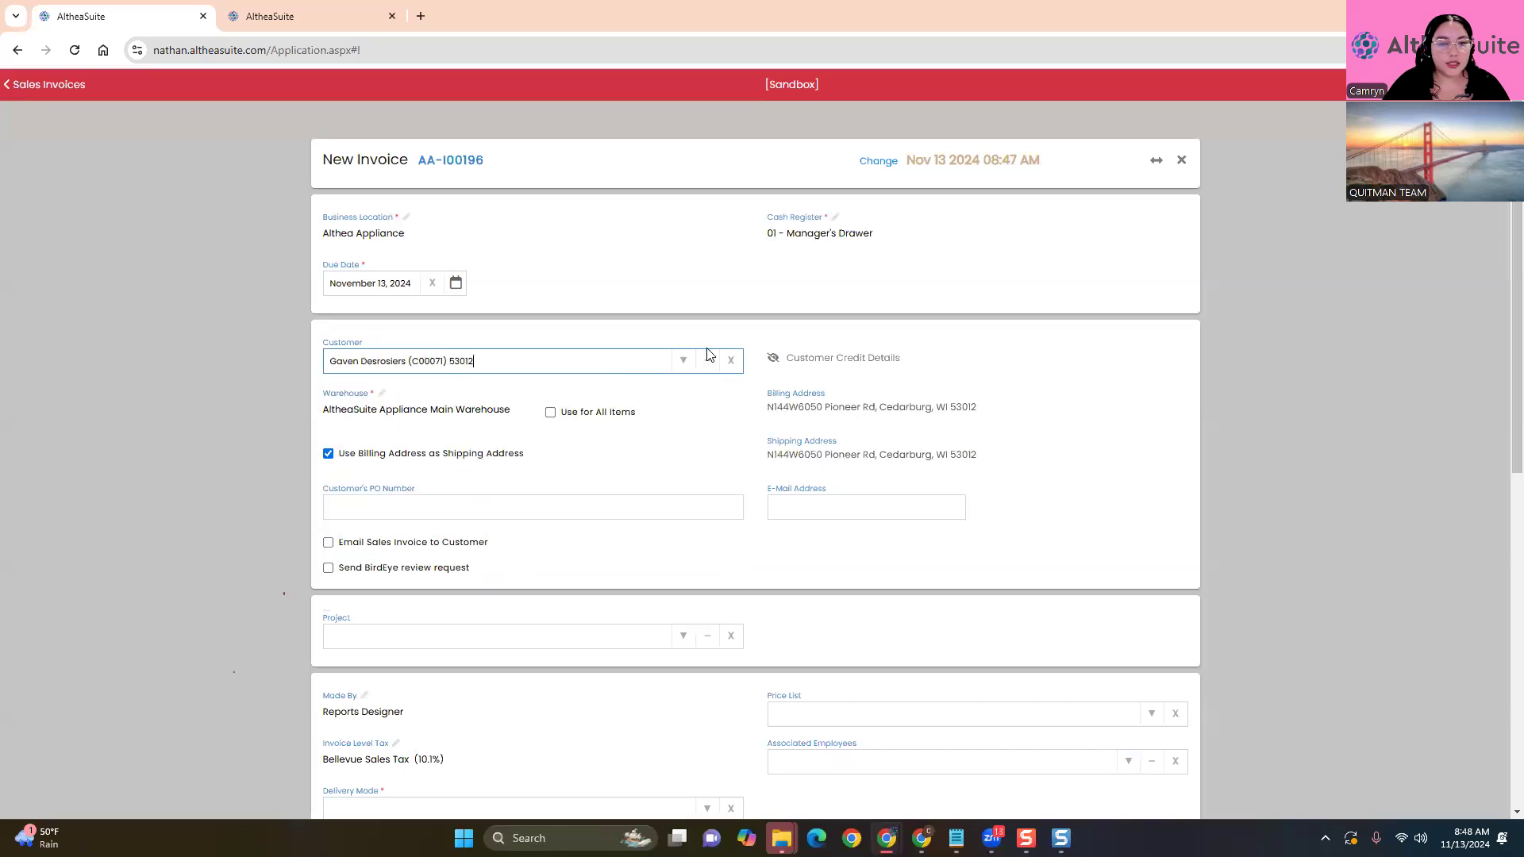
{"action": "left_click", "coordinate": [684, 361]}
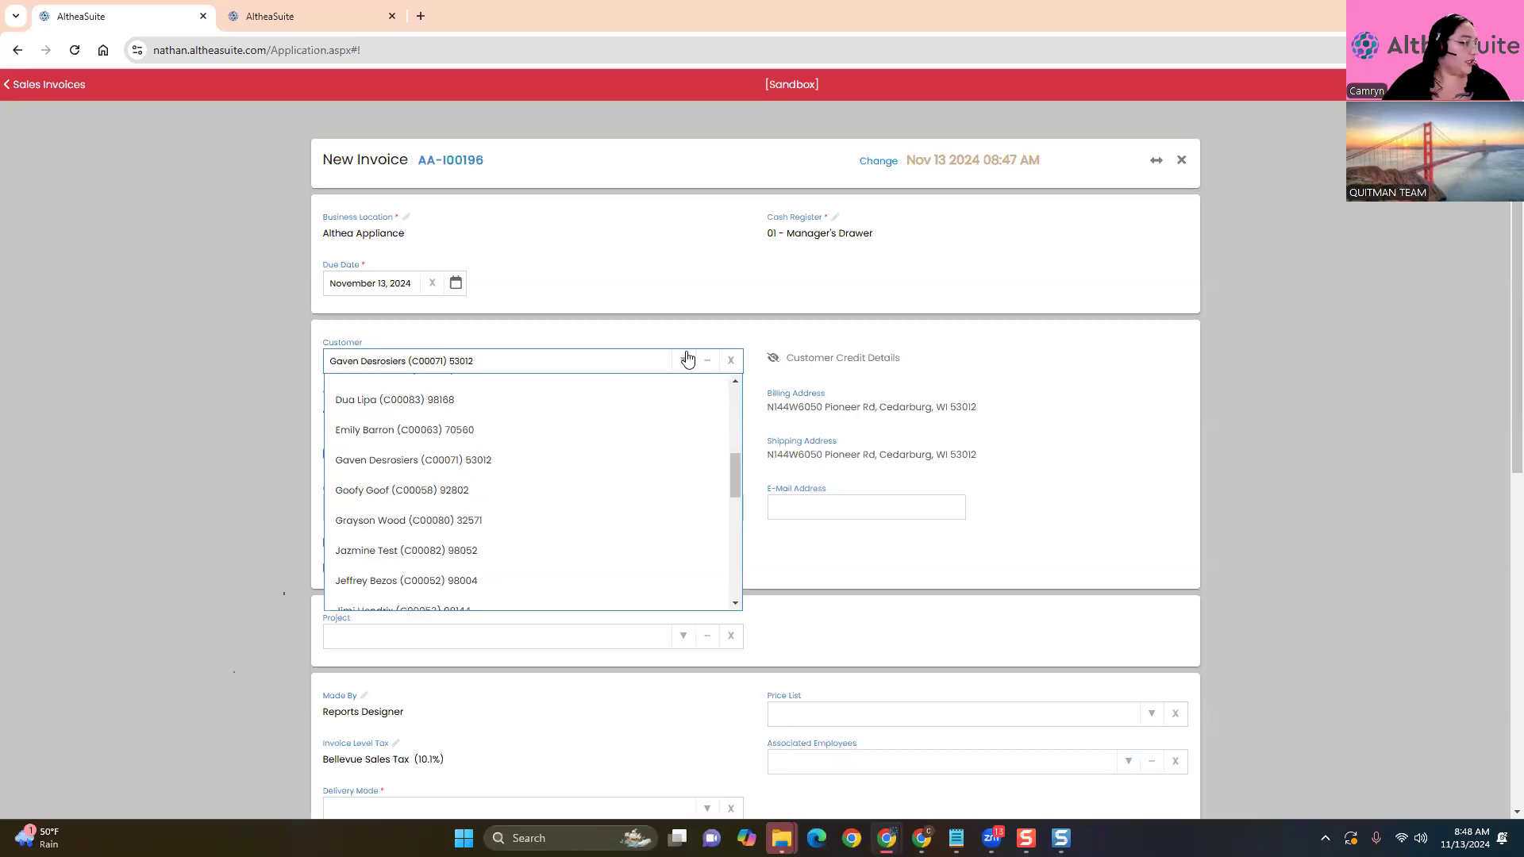
{"action": "scroll", "coordinate": [539, 469], "scroll_direction": "up", "scroll_amount": 5}
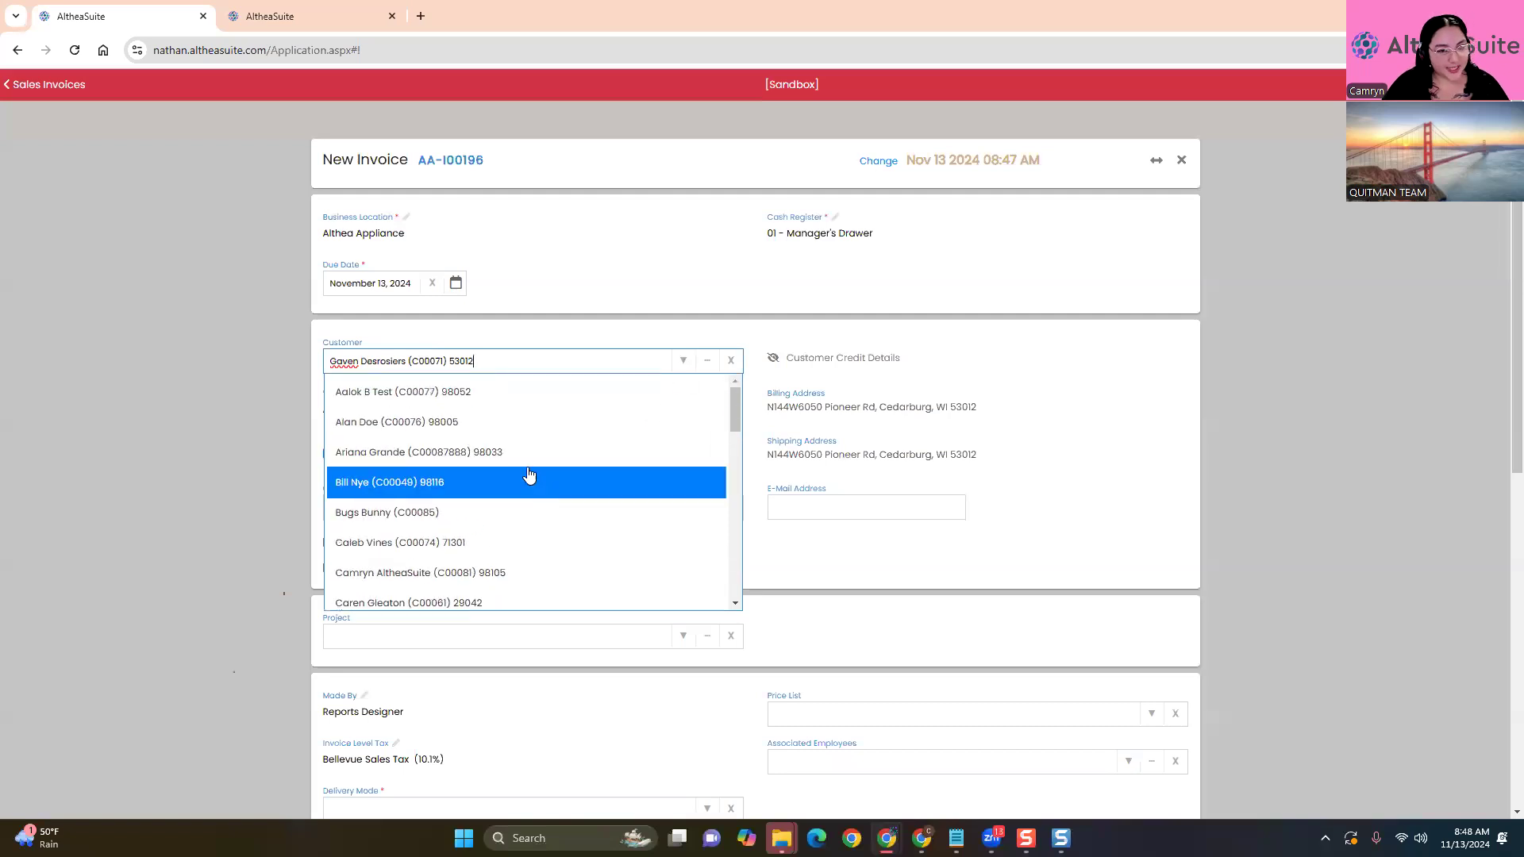
{"action": "left_click", "coordinate": [503, 423]}
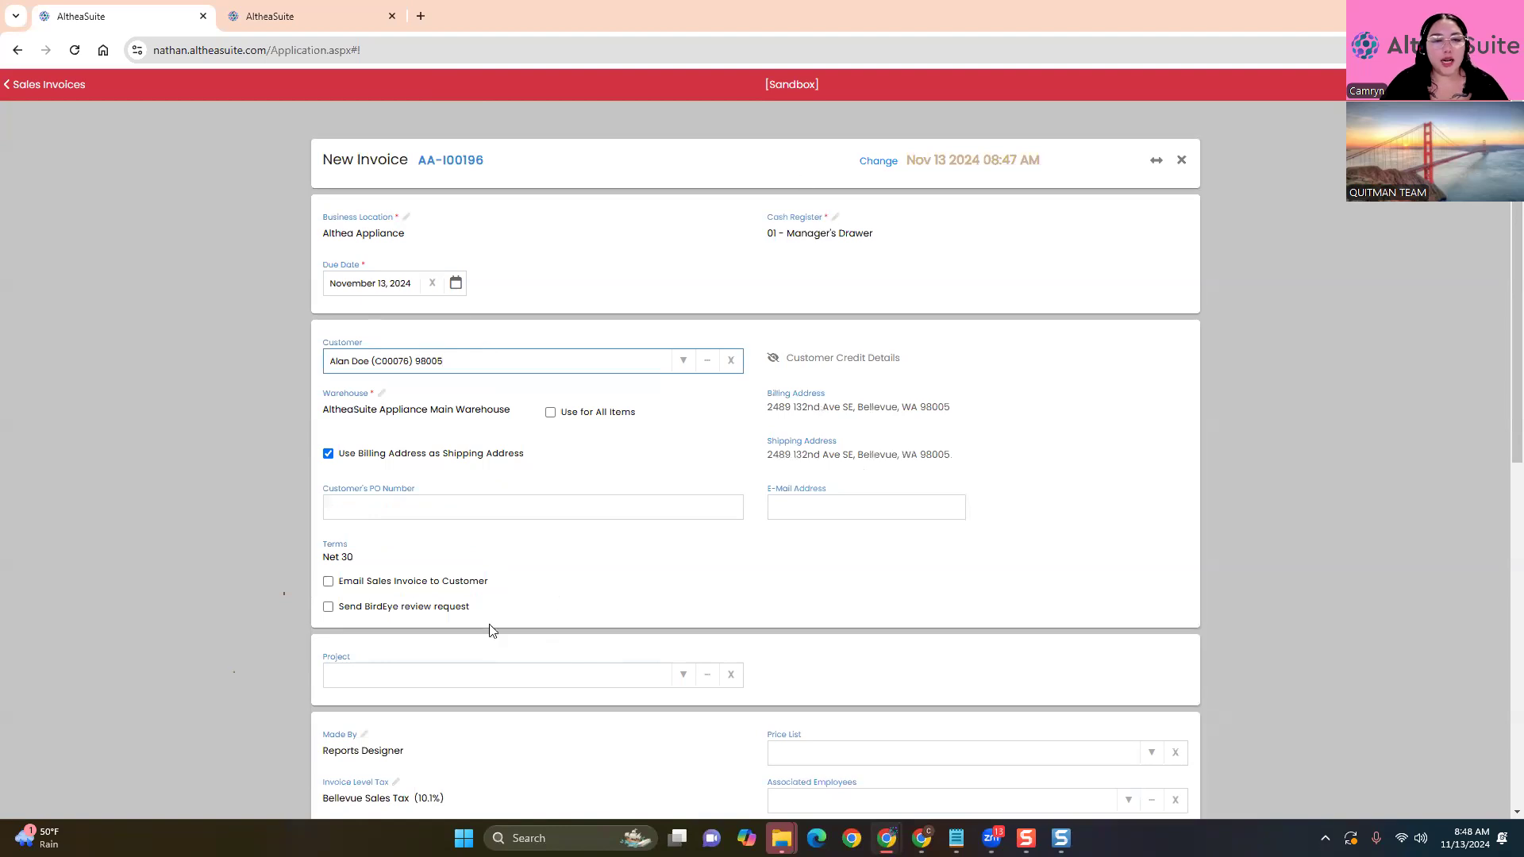
Set the invoice's delivery mode to deliver all items to the shipping address
{"action": "scroll", "coordinate": [555, 357], "scroll_direction": "down", "scroll_amount": 1}
{"action": "scroll", "coordinate": [235, 526], "scroll_direction": "down", "scroll_amount": 3}
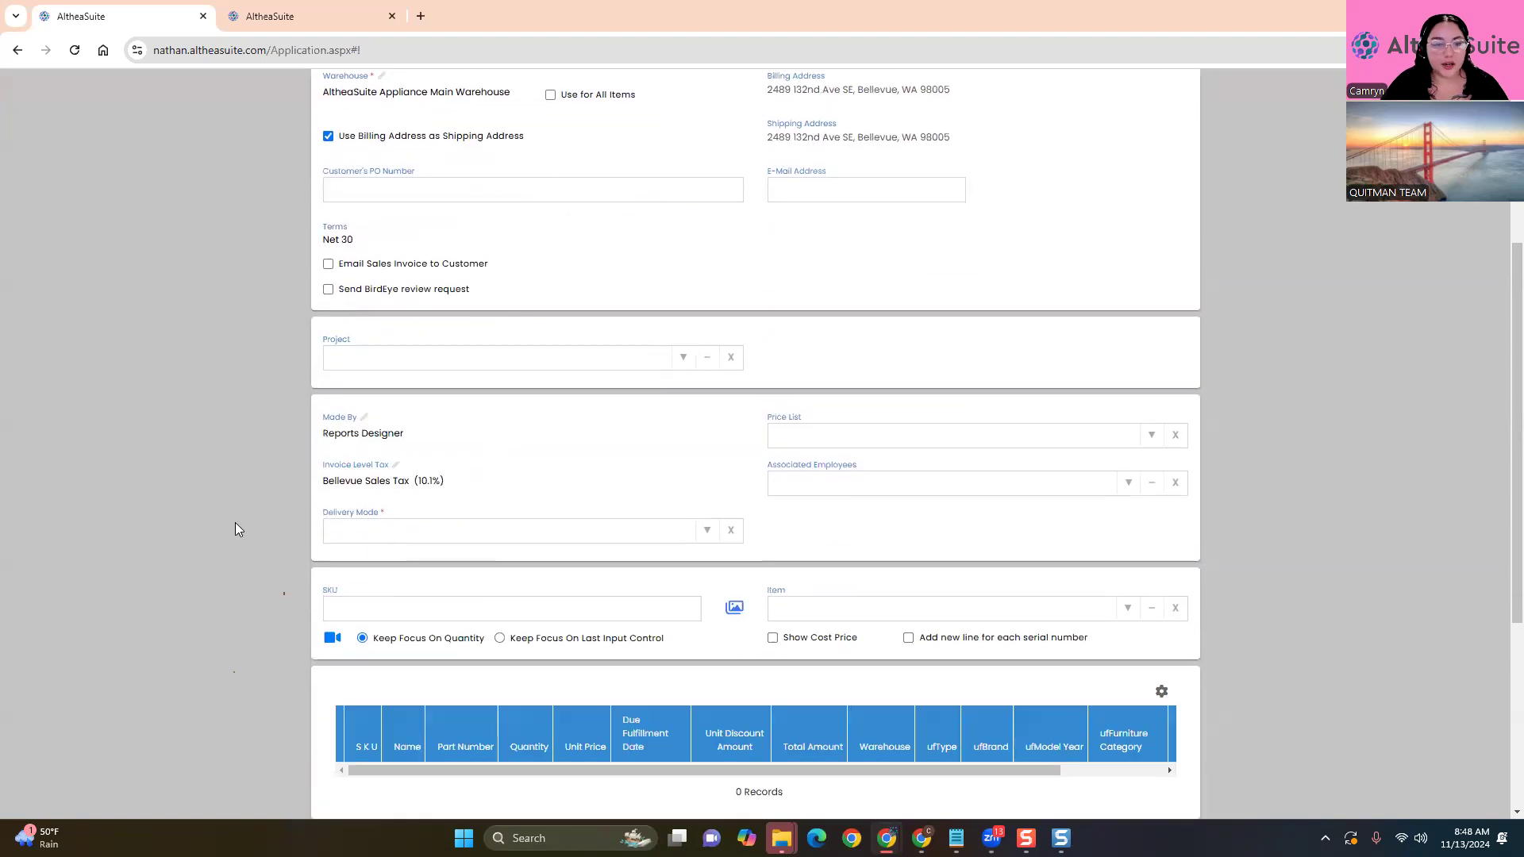
{"action": "scroll", "coordinate": [235, 530], "scroll_direction": "down", "scroll_amount": 2}
{"action": "left_click", "coordinate": [1124, 454]}
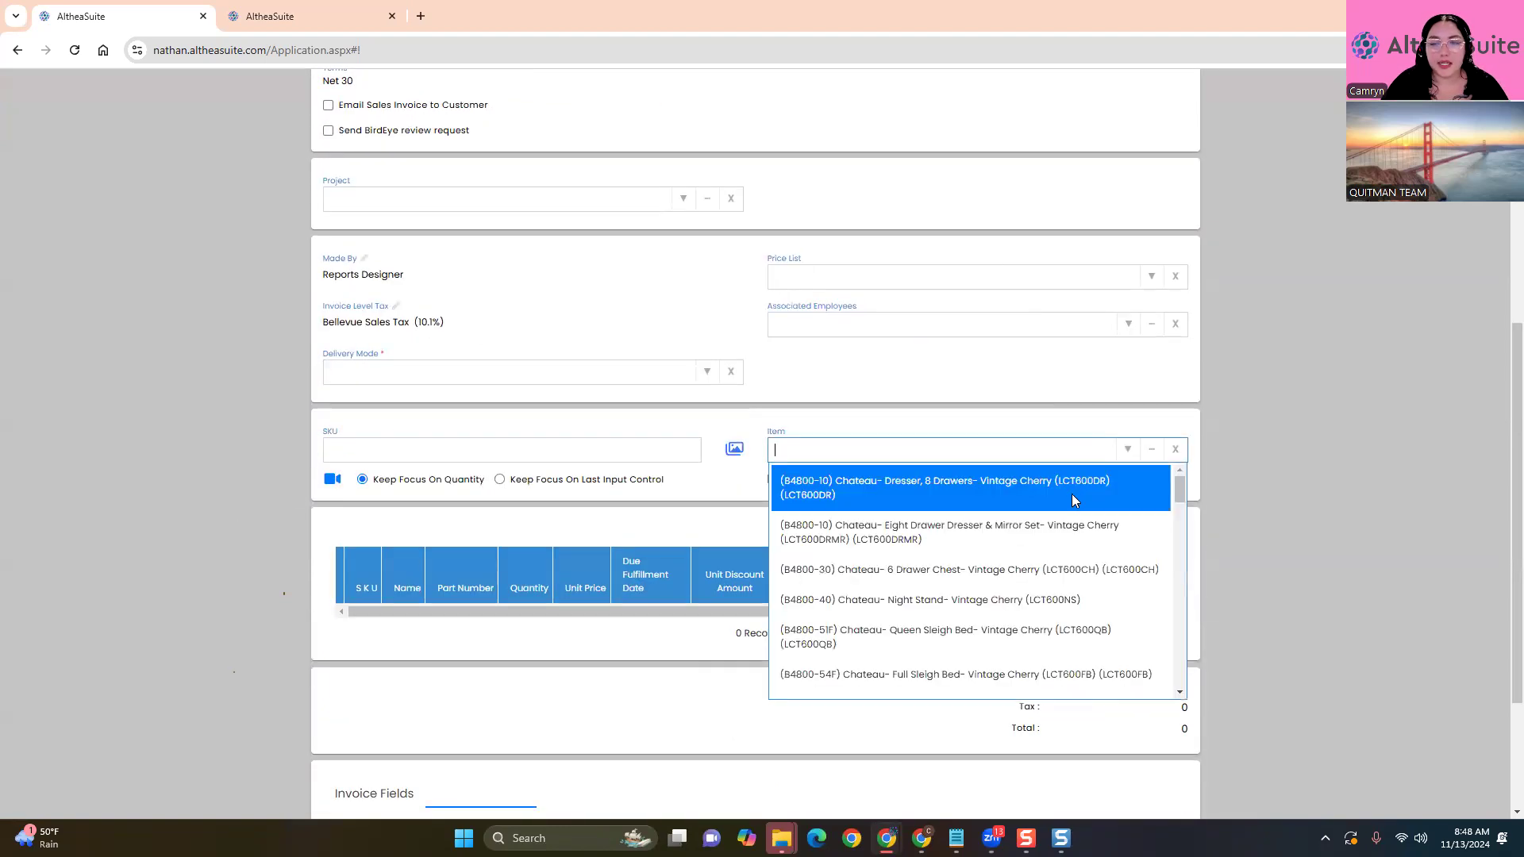
{"action": "left_click", "coordinate": [1072, 497]}
{"action": "left_click", "coordinate": [594, 224]}
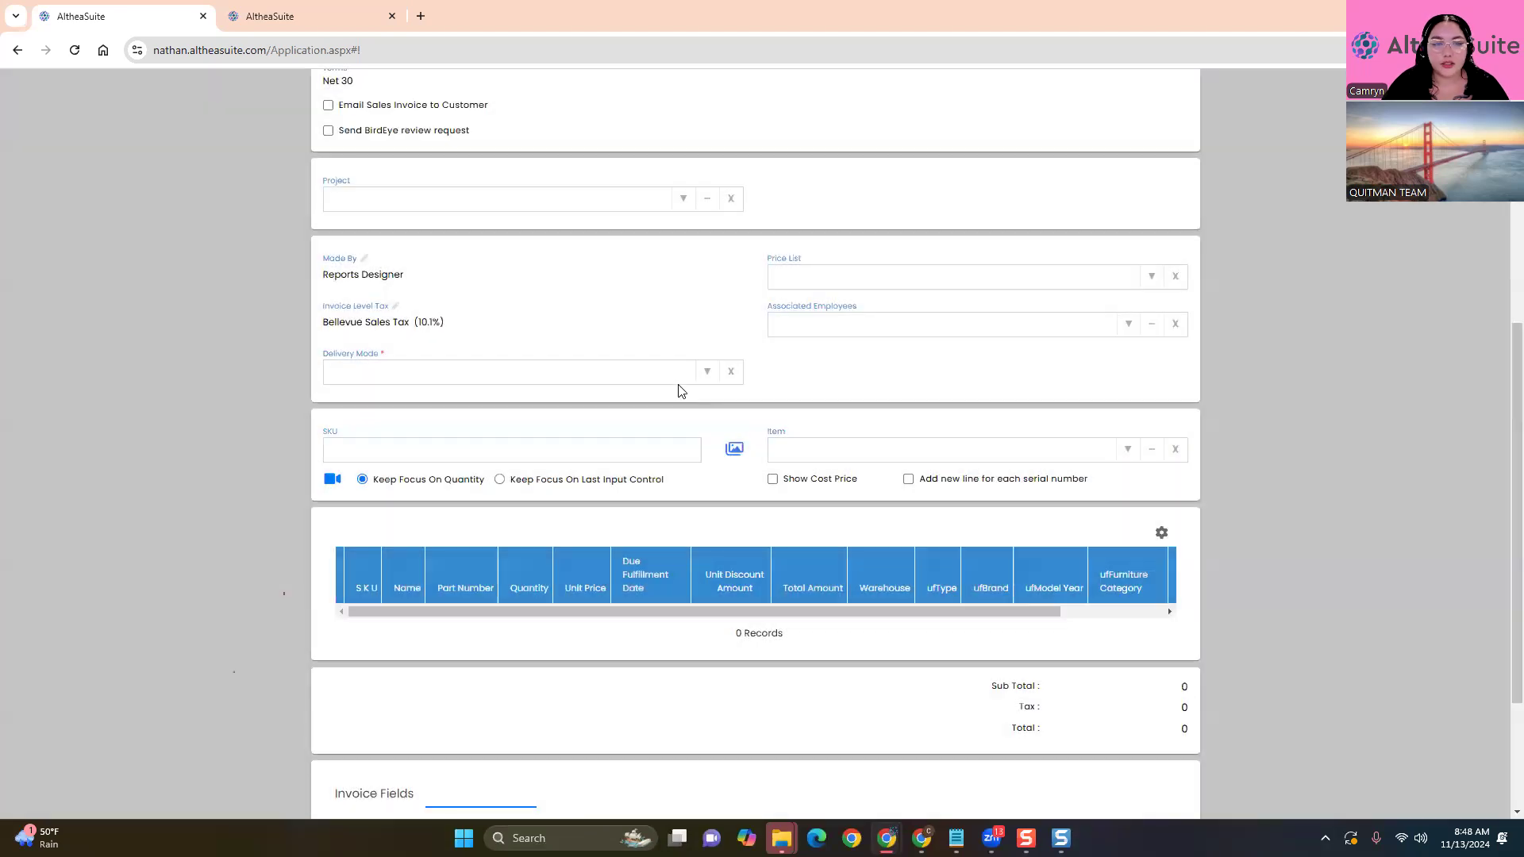
{"action": "left_click", "coordinate": [706, 372]}
{"action": "left_click", "coordinate": [664, 432]}
{"action": "left_click", "coordinate": [1216, 425]}
Add the Chateau 8-drawer dresser despite the stock warning and proceed to payment
{"action": "left_click", "coordinate": [1128, 451]}
{"action": "left_click", "coordinate": [1073, 494]}
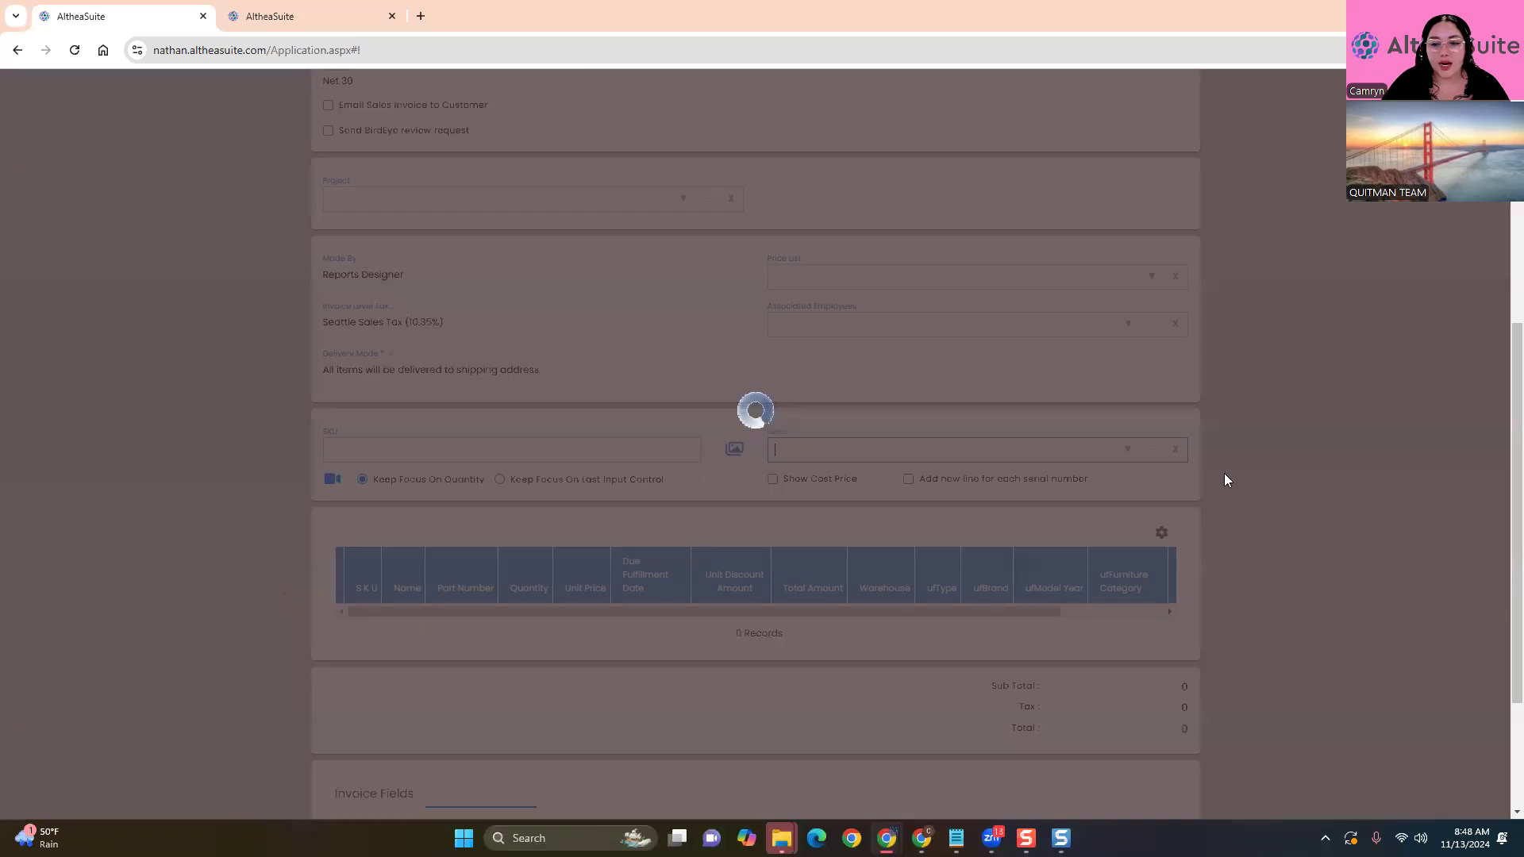
{"action": "left_click", "coordinate": [631, 311]}
{"action": "scroll", "coordinate": [1256, 356], "scroll_direction": "down", "scroll_amount": 3}
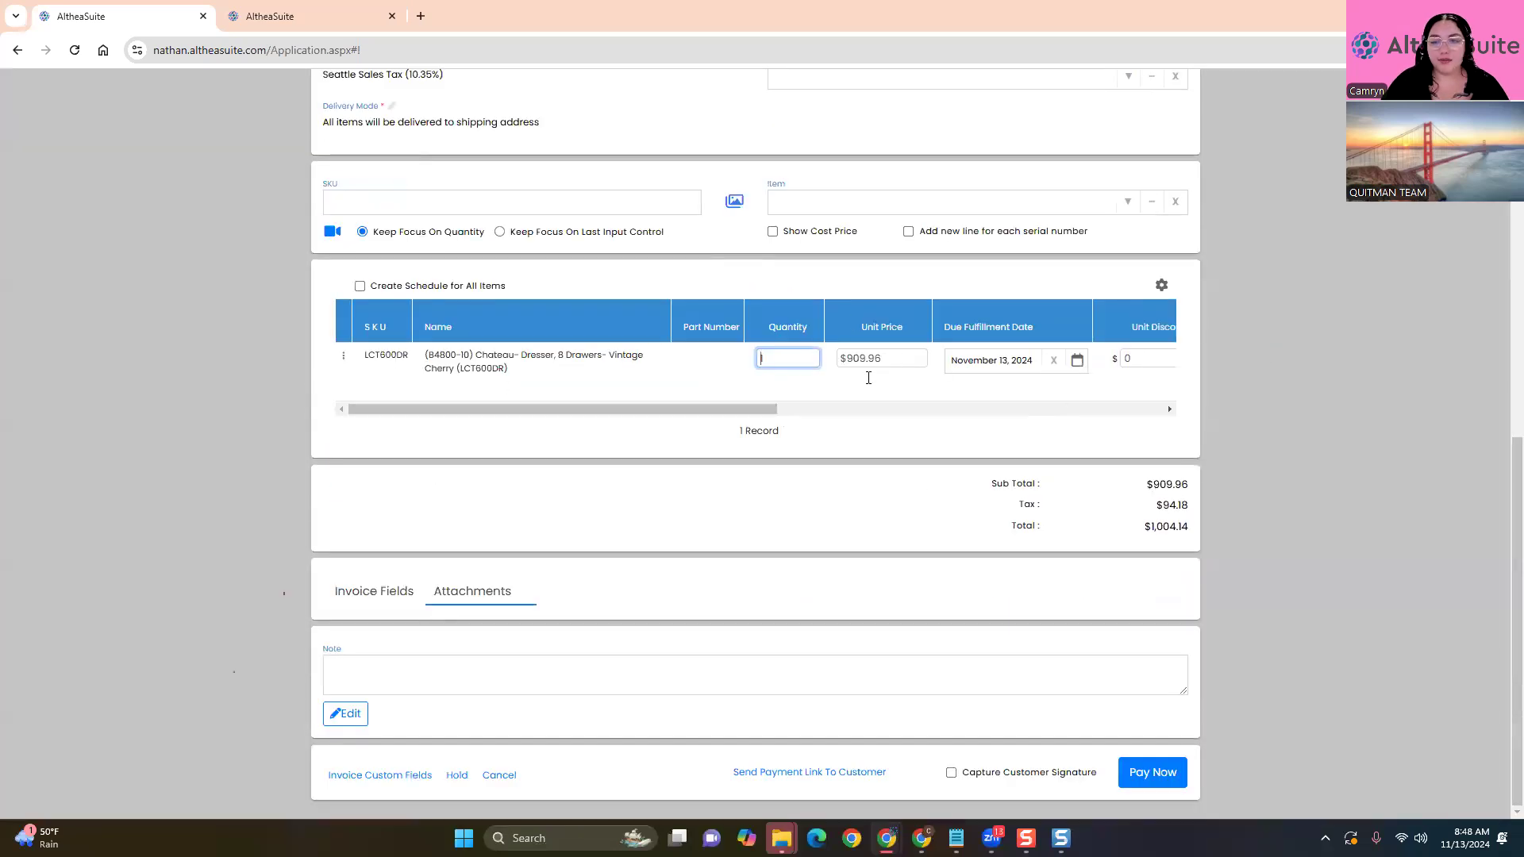
{"action": "left_click", "coordinate": [1153, 773]}
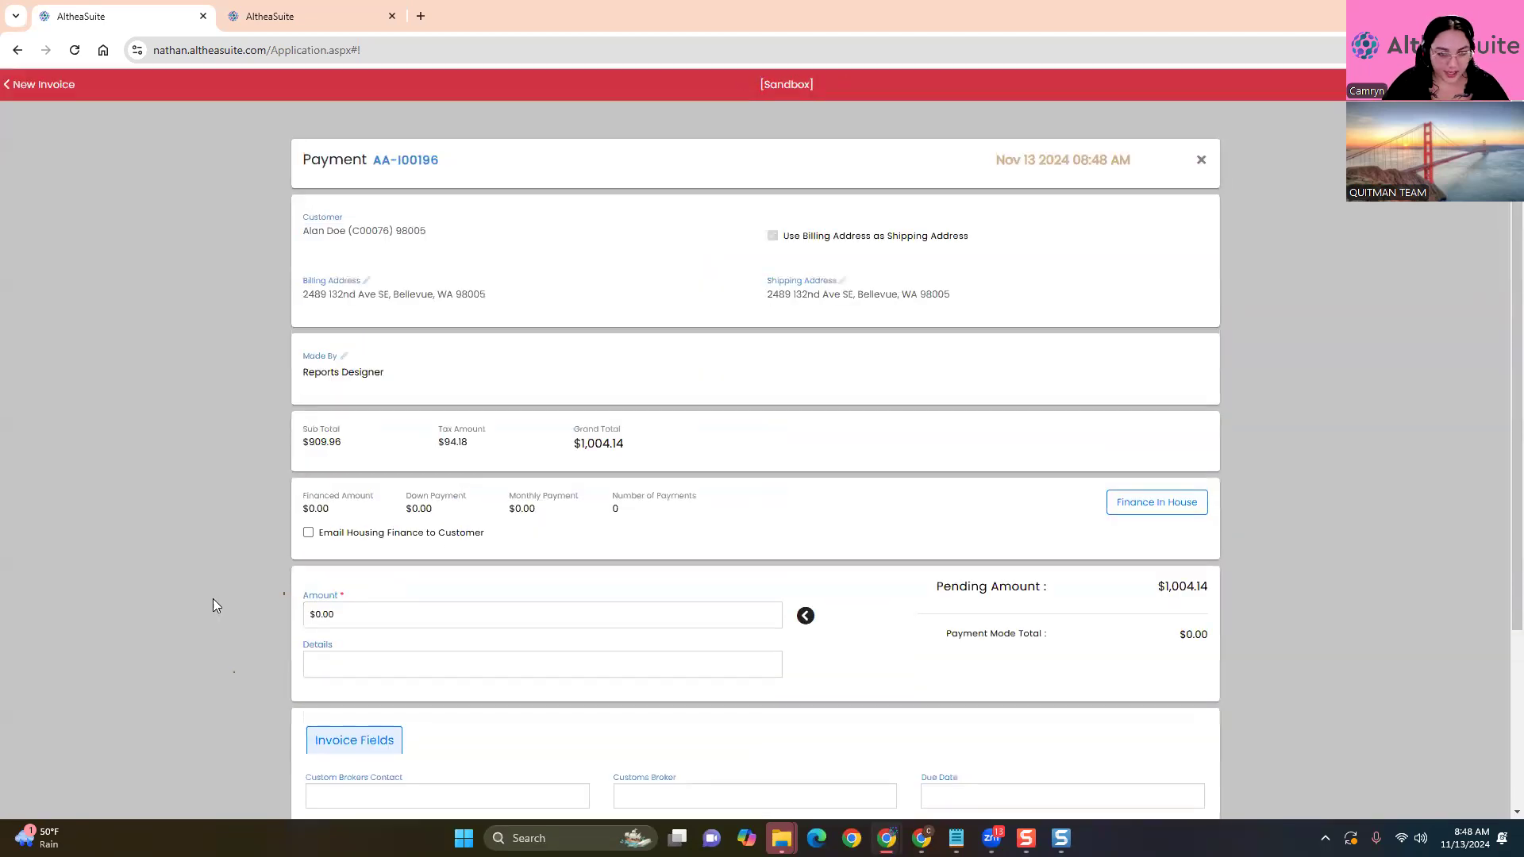
Enter $500.00 as the cash payment on the invoice
{"action": "scroll", "coordinate": [213, 603], "scroll_direction": "down", "scroll_amount": 2}
{"action": "scroll", "coordinate": [213, 597], "scroll_direction": "down", "scroll_amount": 1}
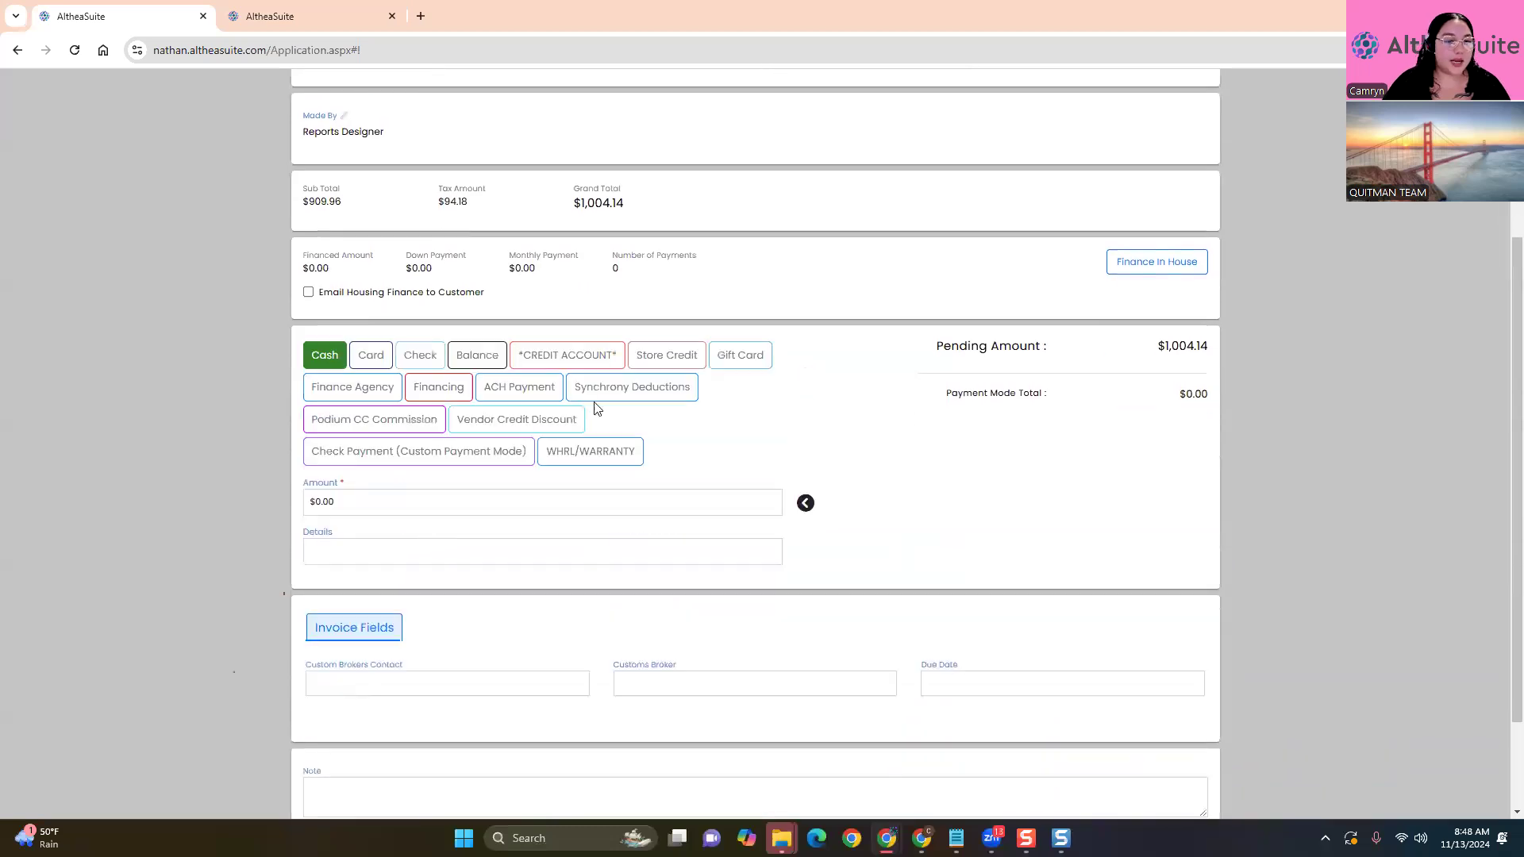
{"action": "left_click", "coordinate": [389, 509]}
{"action": "type", "text": "500"}
{"action": "left_click", "coordinate": [226, 575]}
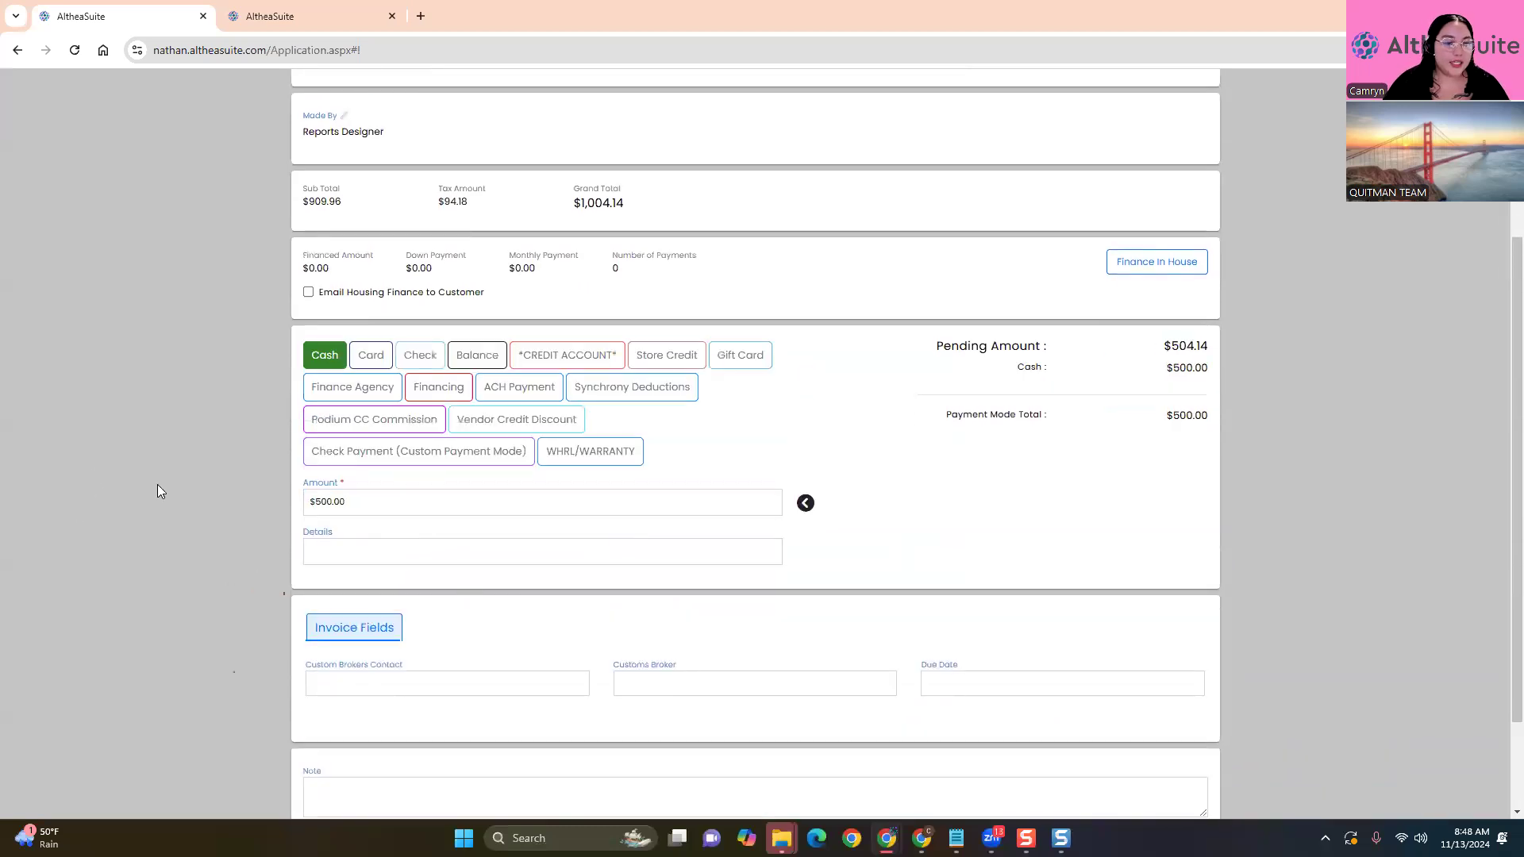
Put the remaining $504.14 on the customer's balance and save the payment
{"action": "left_click", "coordinate": [485, 362]}
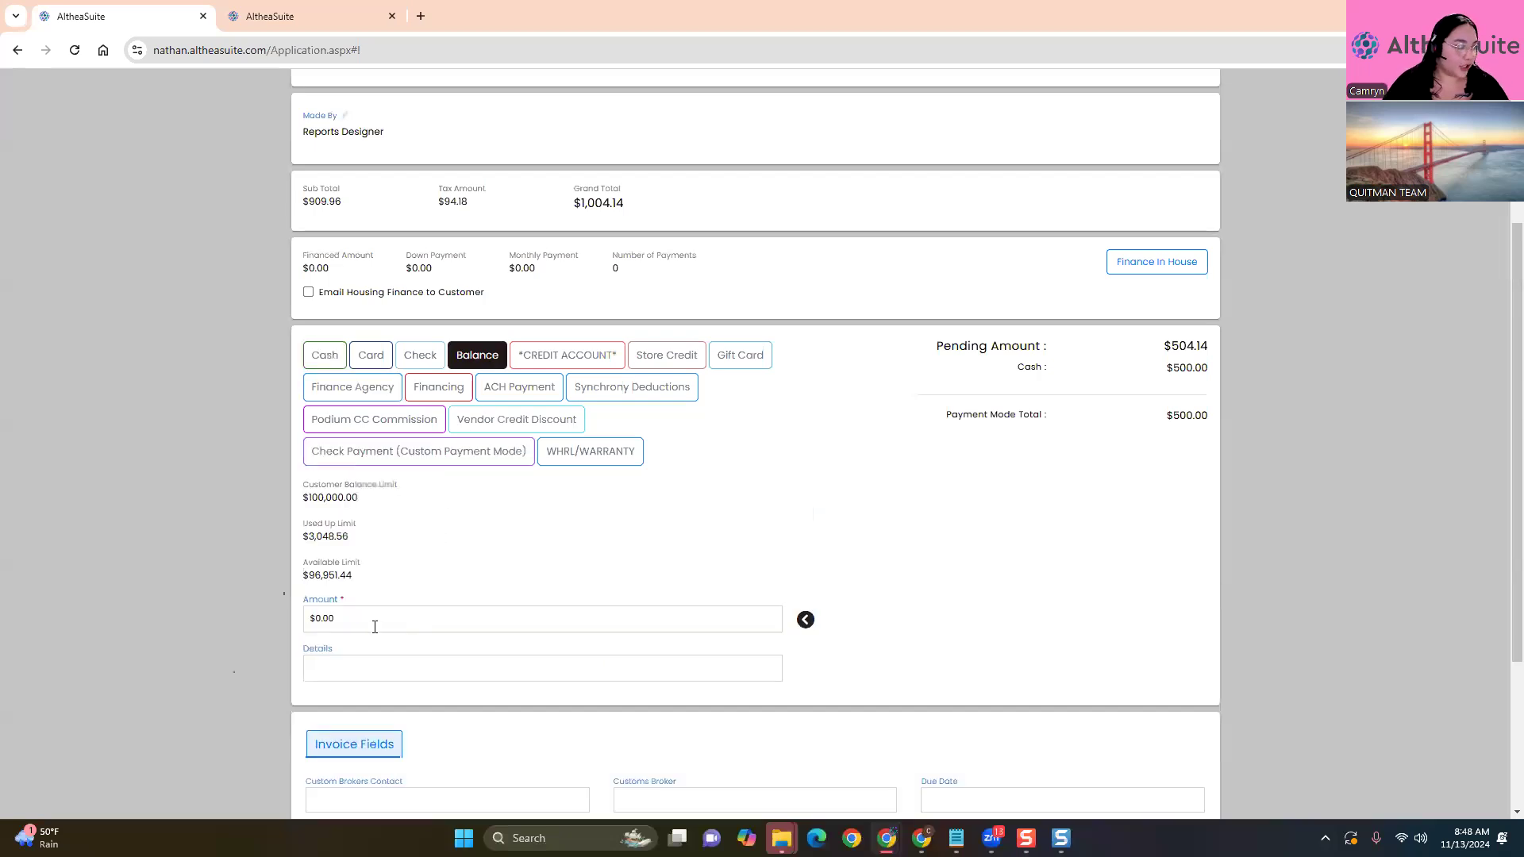
{"action": "scroll", "coordinate": [179, 680], "scroll_direction": "down", "scroll_amount": 3}
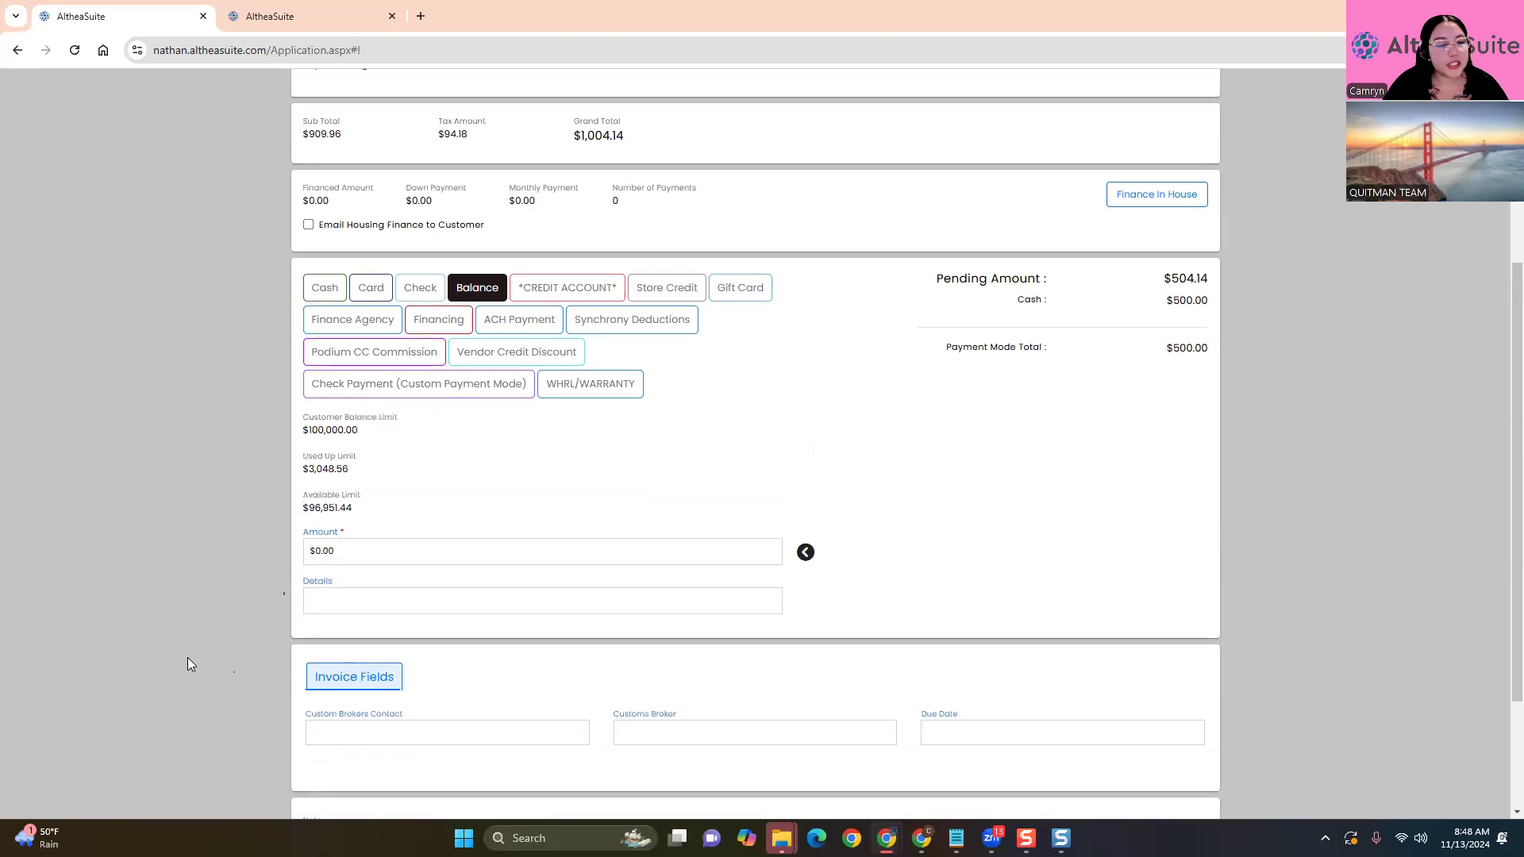
{"action": "scroll", "coordinate": [187, 664], "scroll_direction": "up", "scroll_amount": 1}
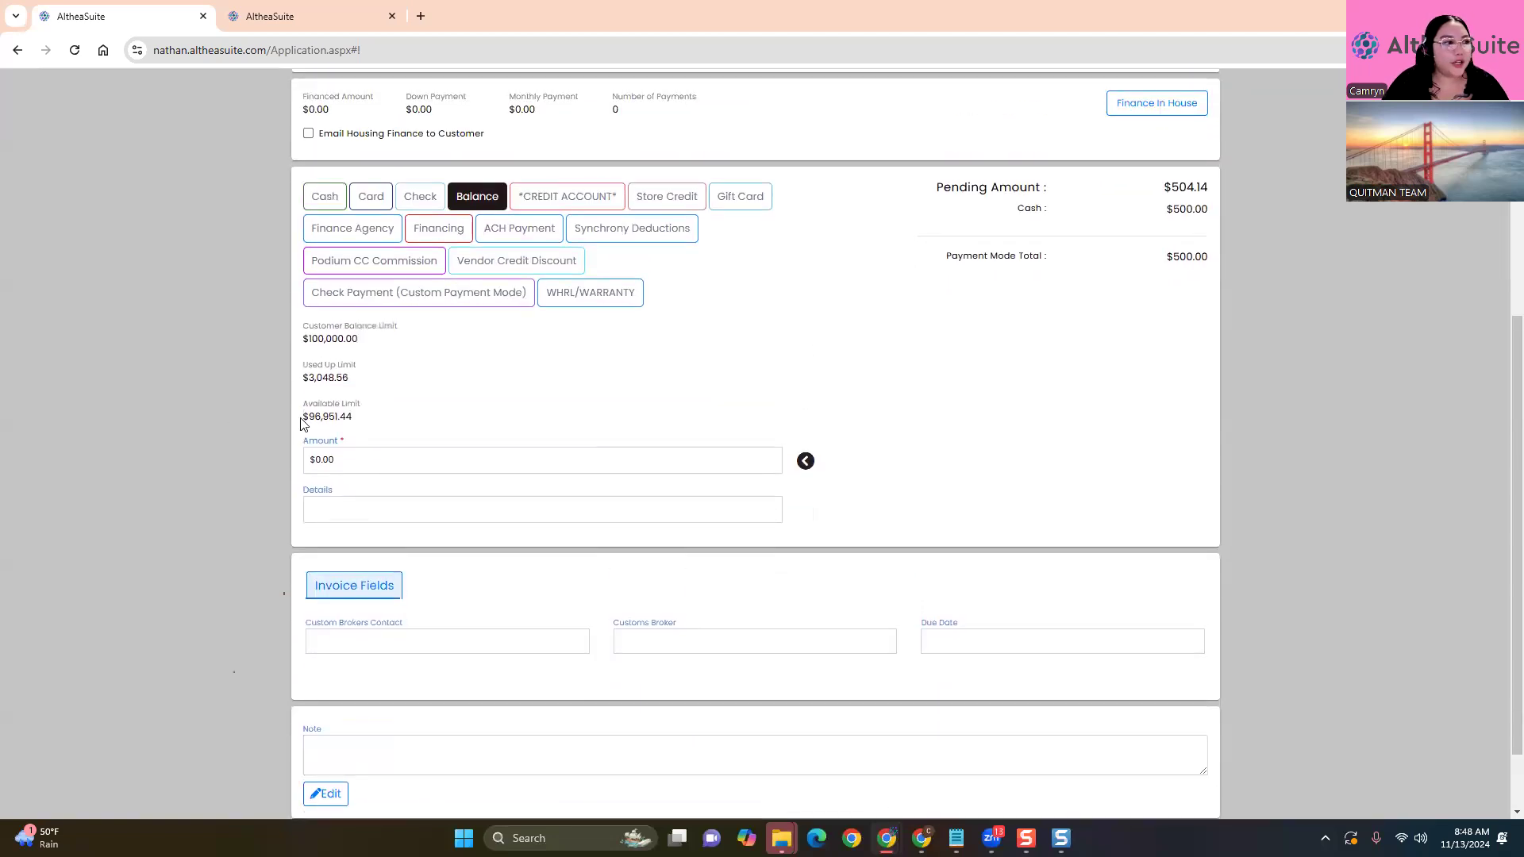
{"action": "left_click", "coordinate": [325, 196]}
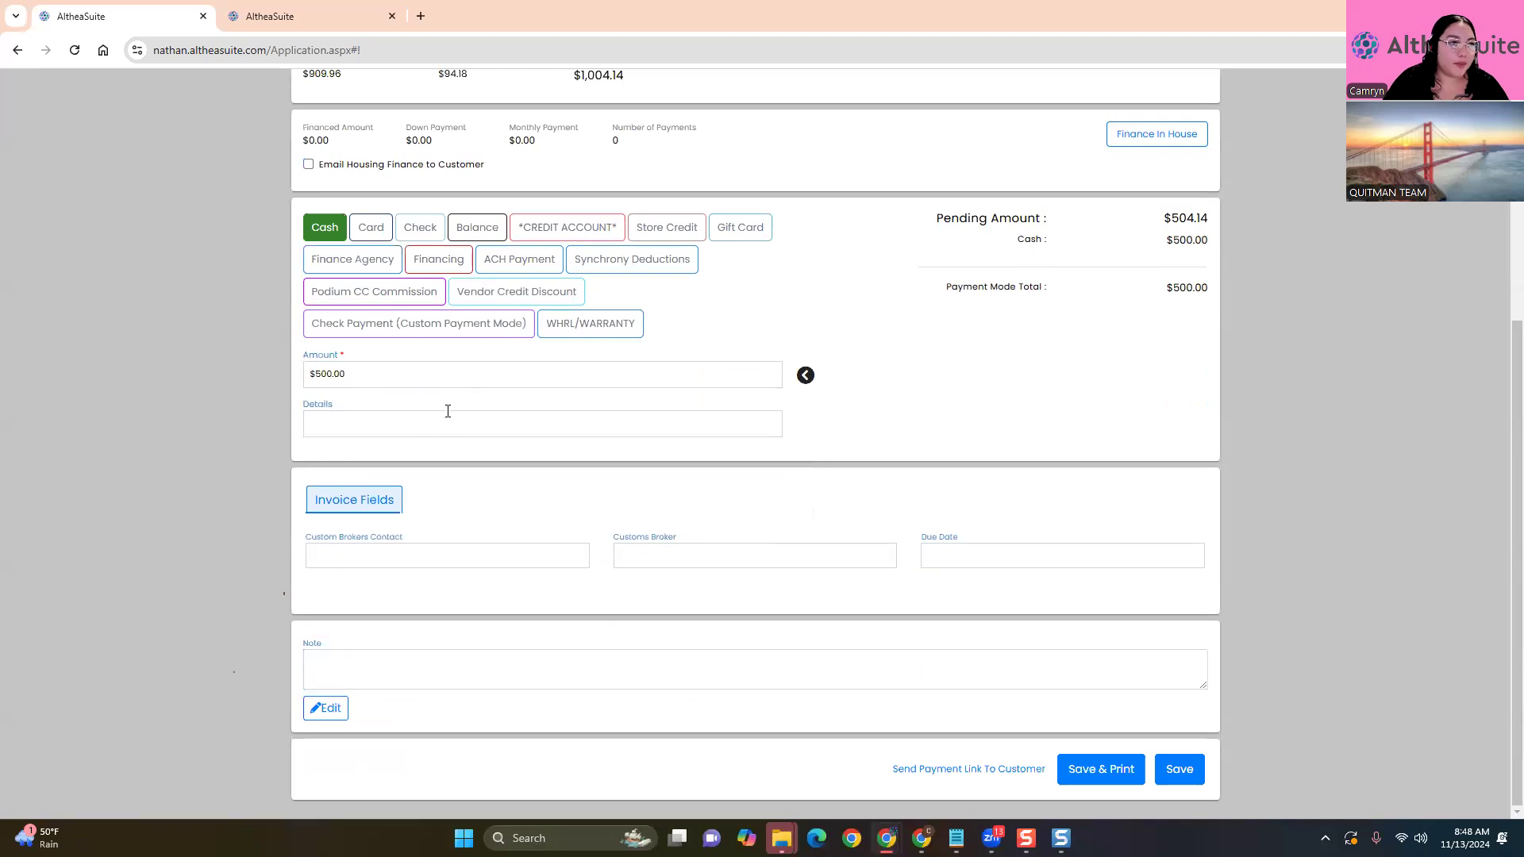
{"action": "left_click", "coordinate": [475, 235]}
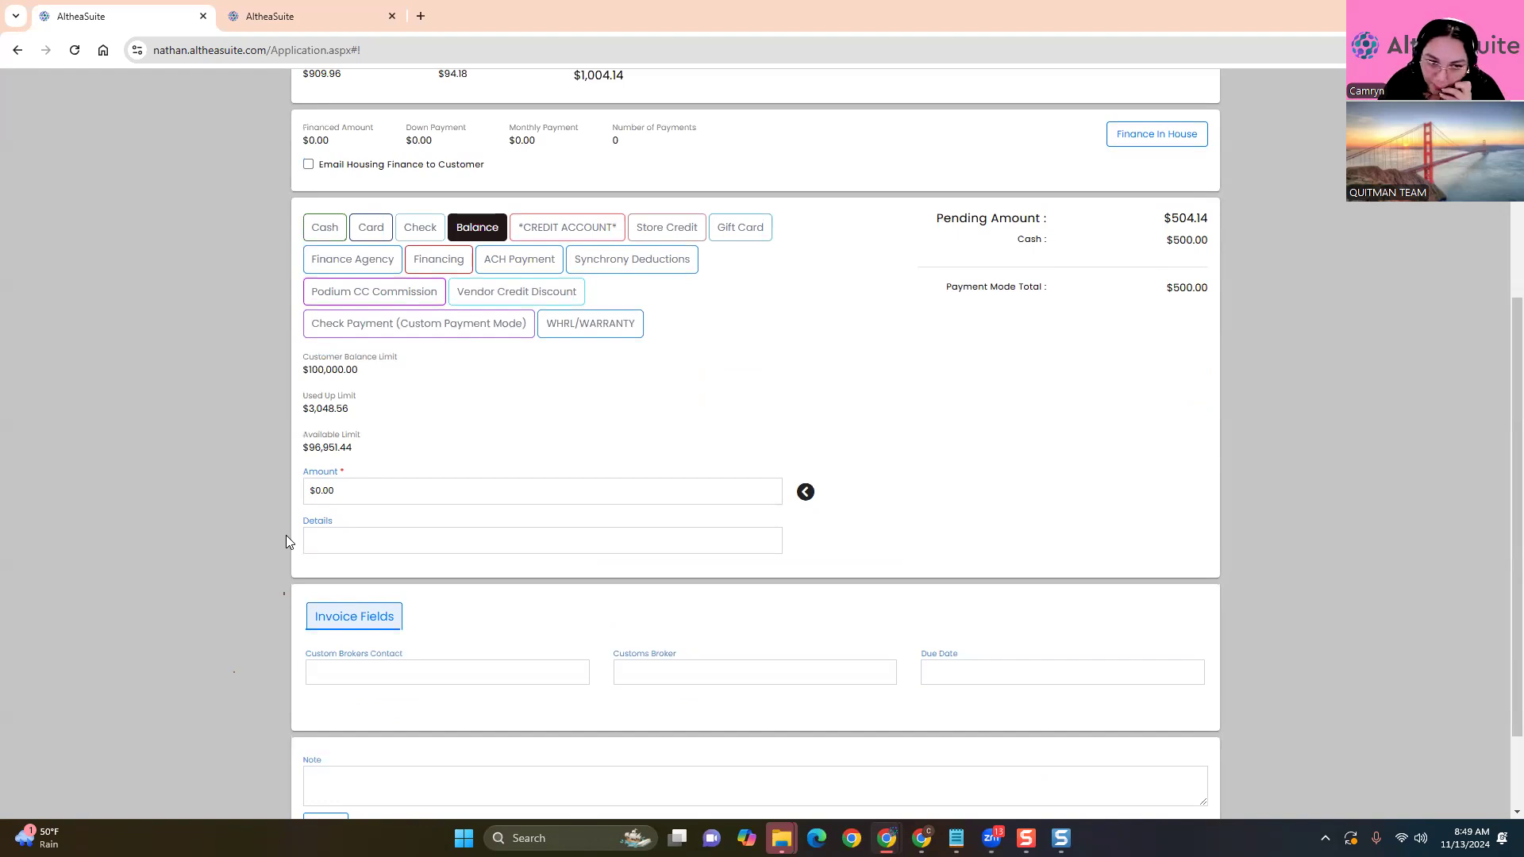
{"action": "left_click", "coordinate": [808, 496]}
{"action": "scroll", "coordinate": [1033, 667], "scroll_direction": "down", "scroll_amount": 2}
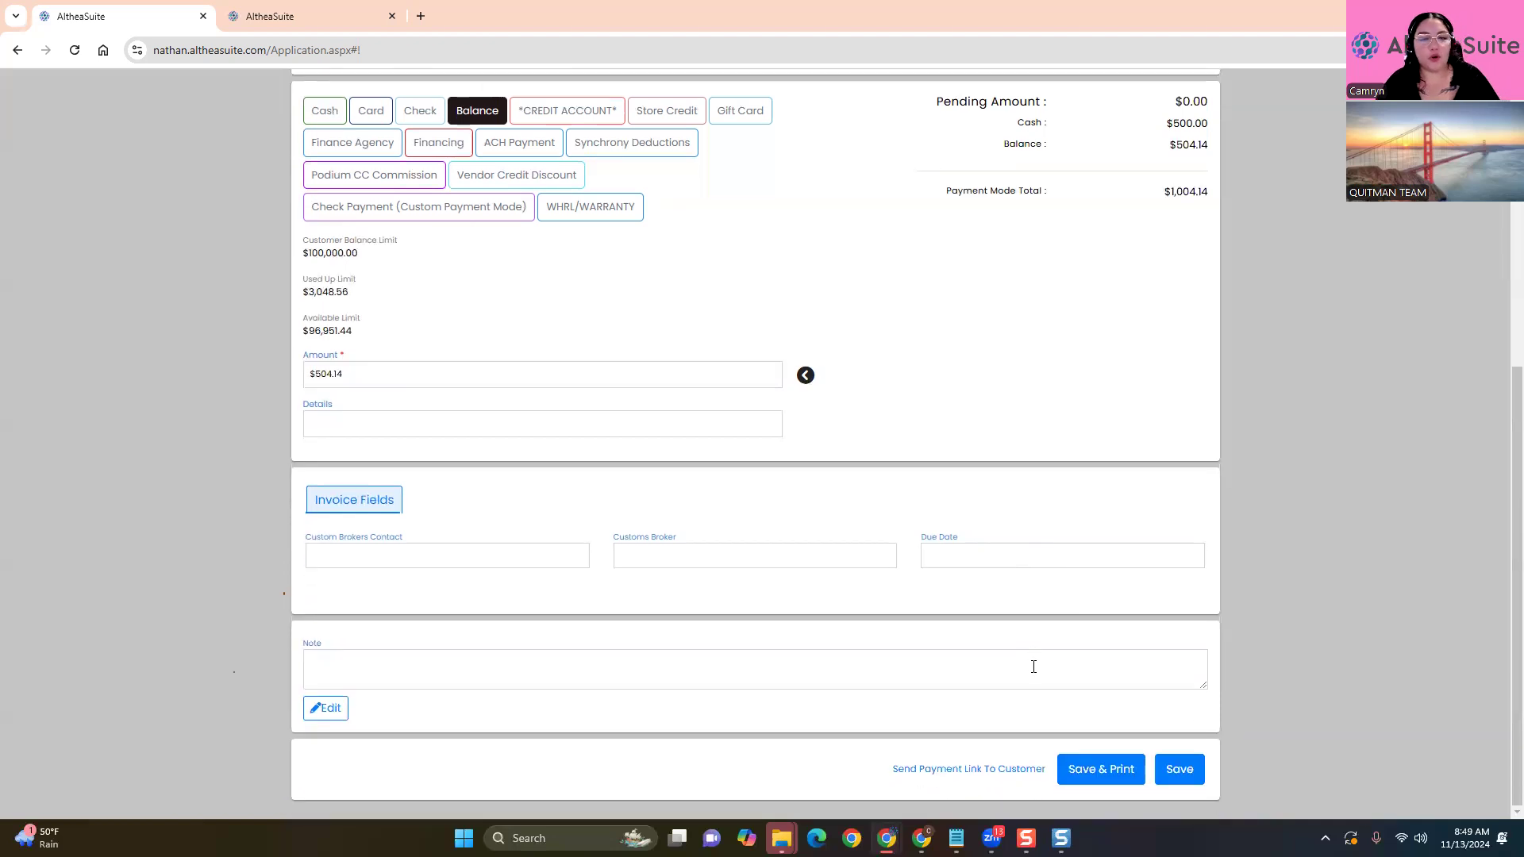
{"action": "left_click", "coordinate": [323, 111]}
{"action": "left_click", "coordinate": [476, 229]}
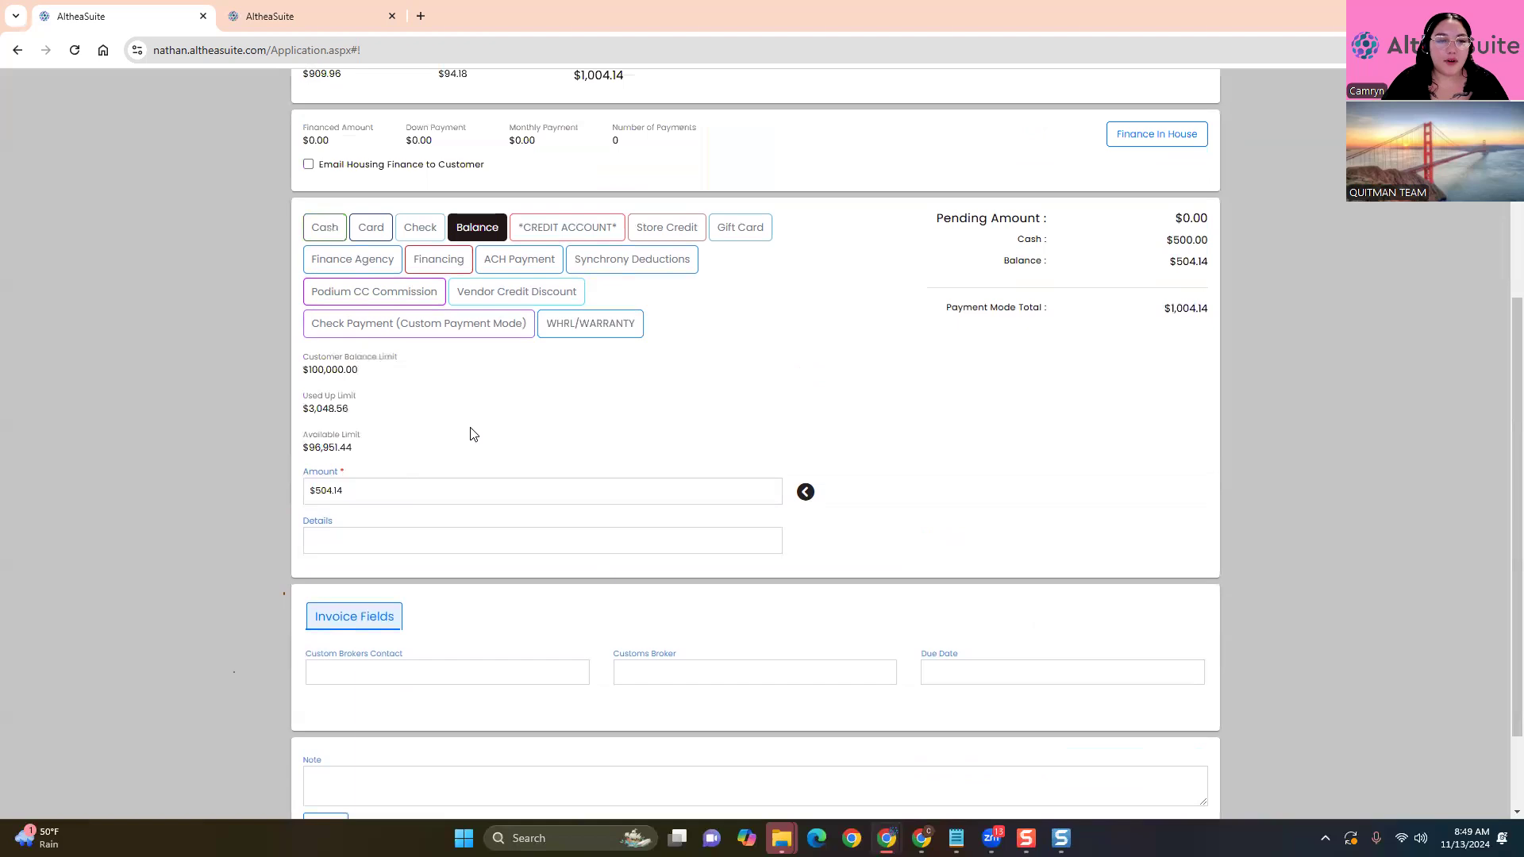
{"action": "scroll", "coordinate": [1106, 659], "scroll_direction": "down", "scroll_amount": 2}
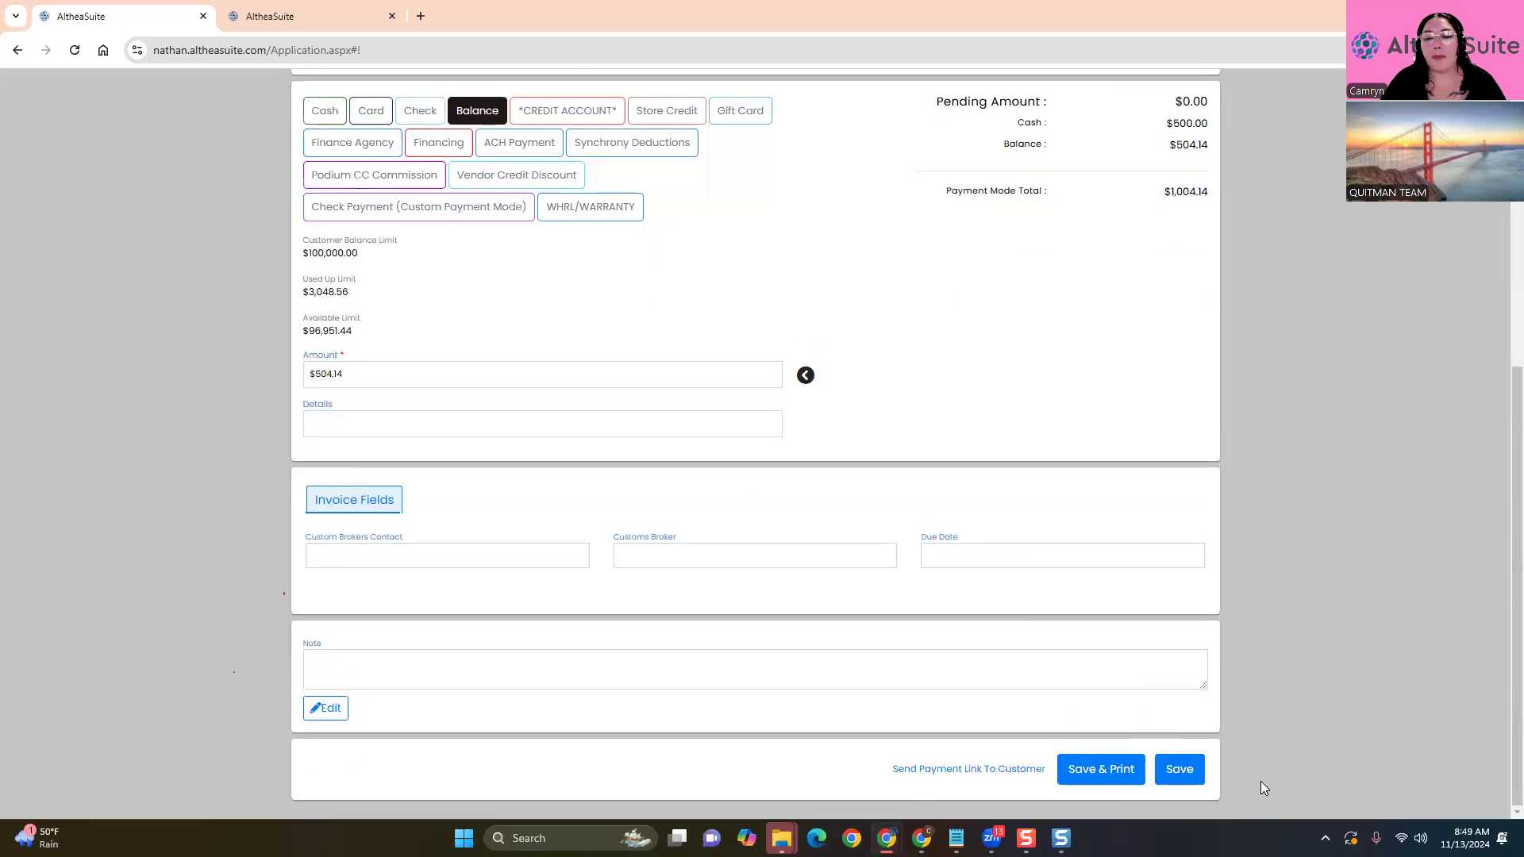
{"action": "left_click", "coordinate": [1173, 770]}
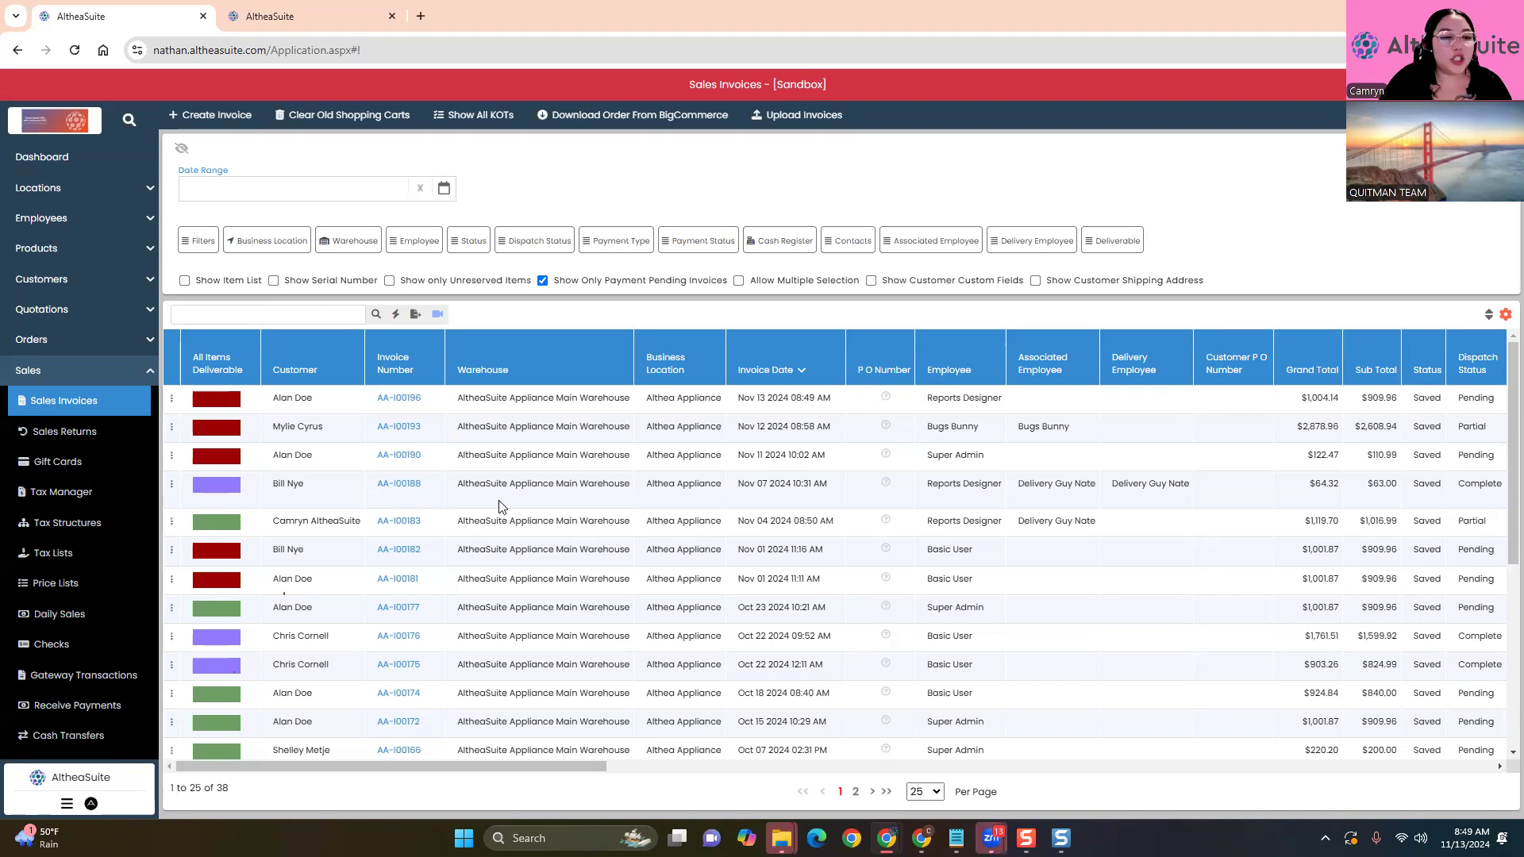
Open Receive Payments from the Sales section of the sidebar
{"action": "scroll", "coordinate": [60, 671], "scroll_direction": "down", "scroll_amount": 2}
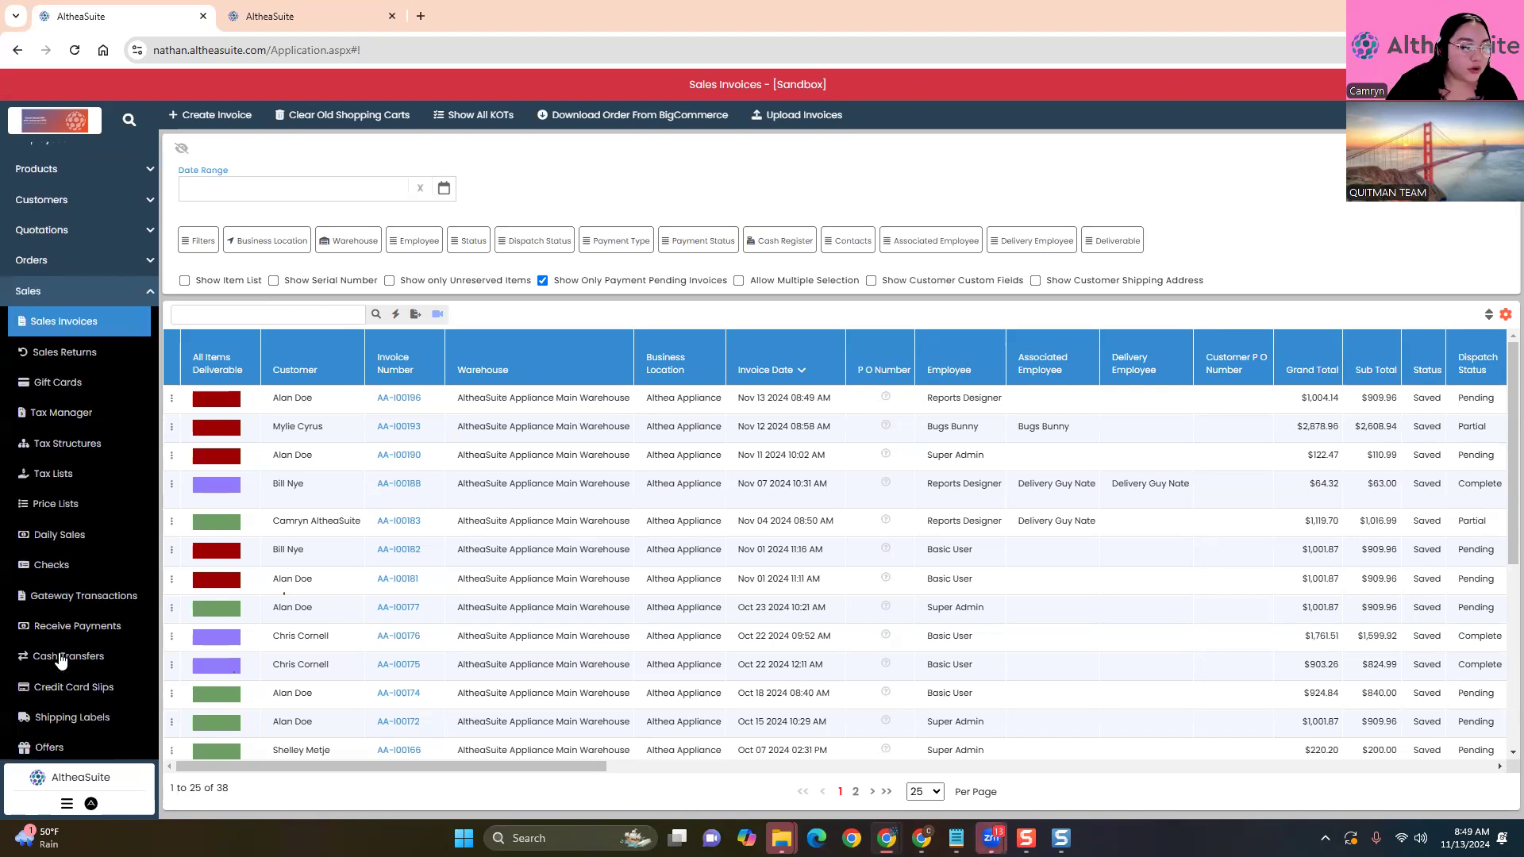
{"action": "left_click", "coordinate": [88, 548]}
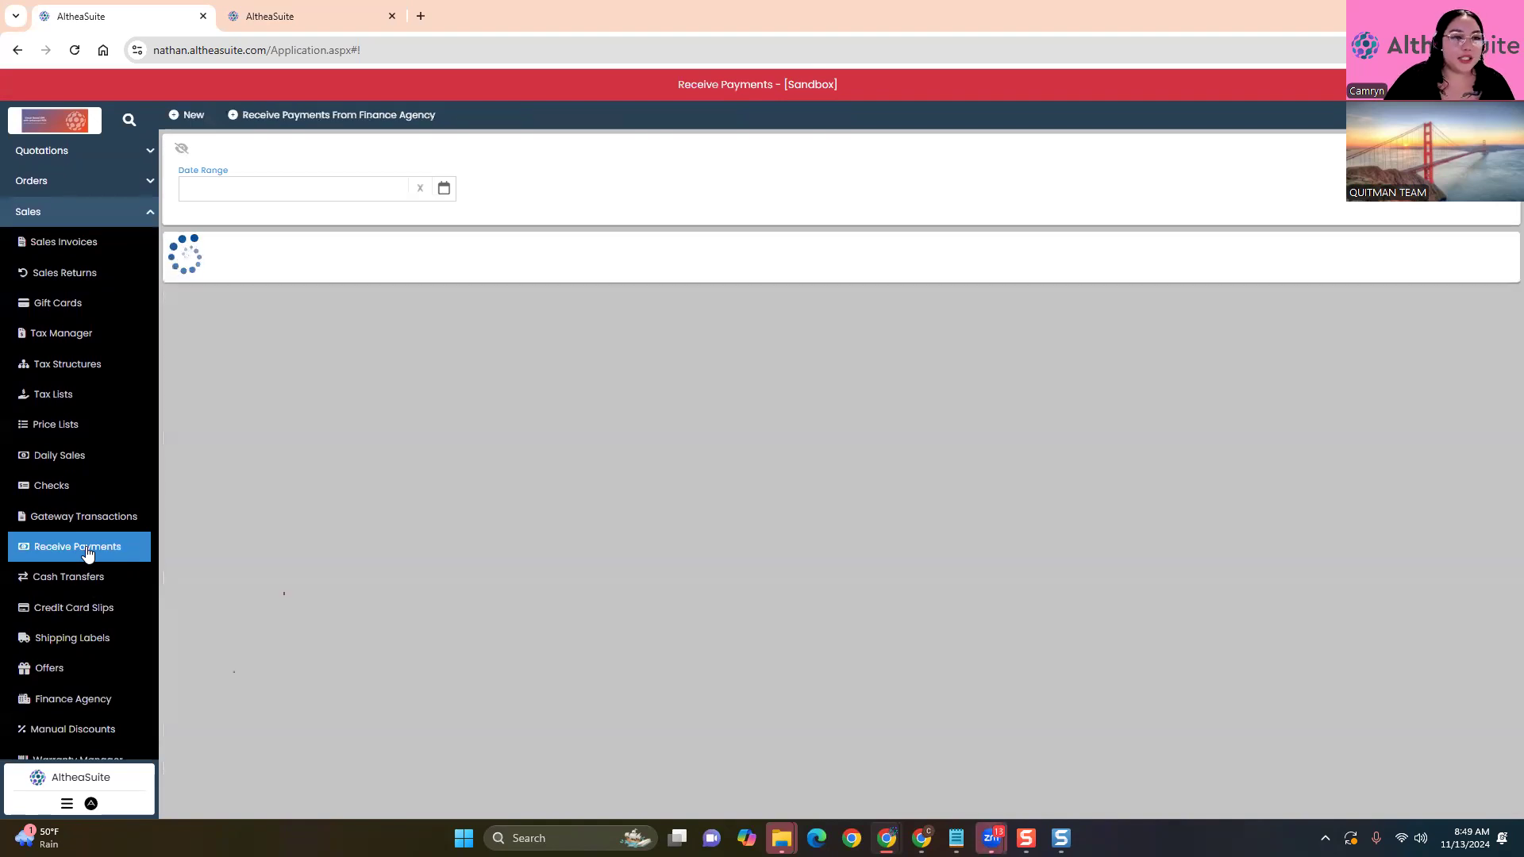
Start a new received payment and select the paying customer
{"action": "left_click", "coordinate": [189, 117]}
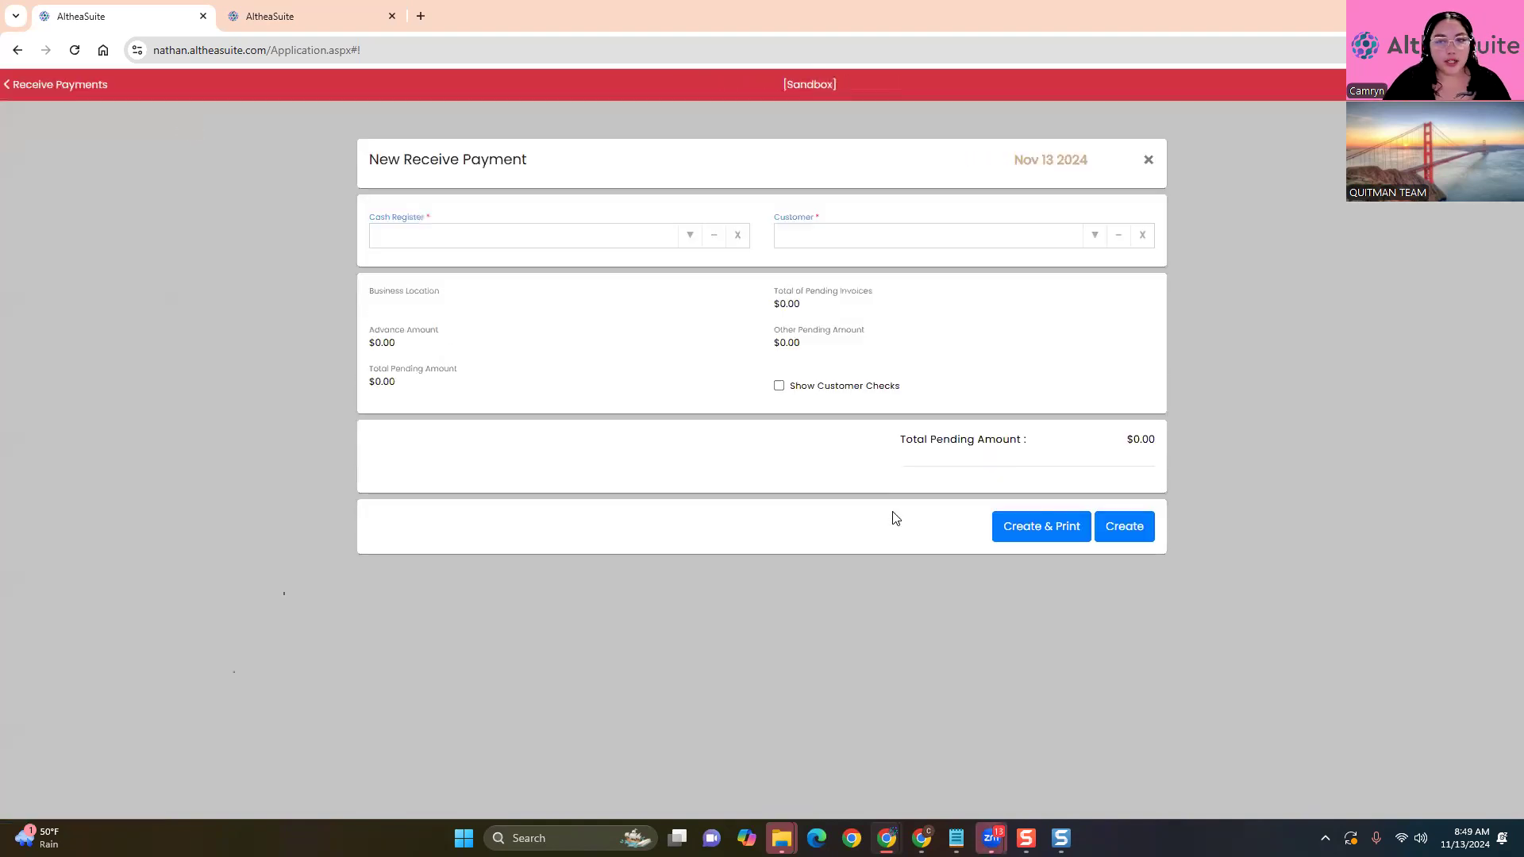
{"action": "left_click", "coordinate": [1071, 232]}
{"action": "type", "text": "alan"}
{"action": "left_click", "coordinate": [1109, 266]}
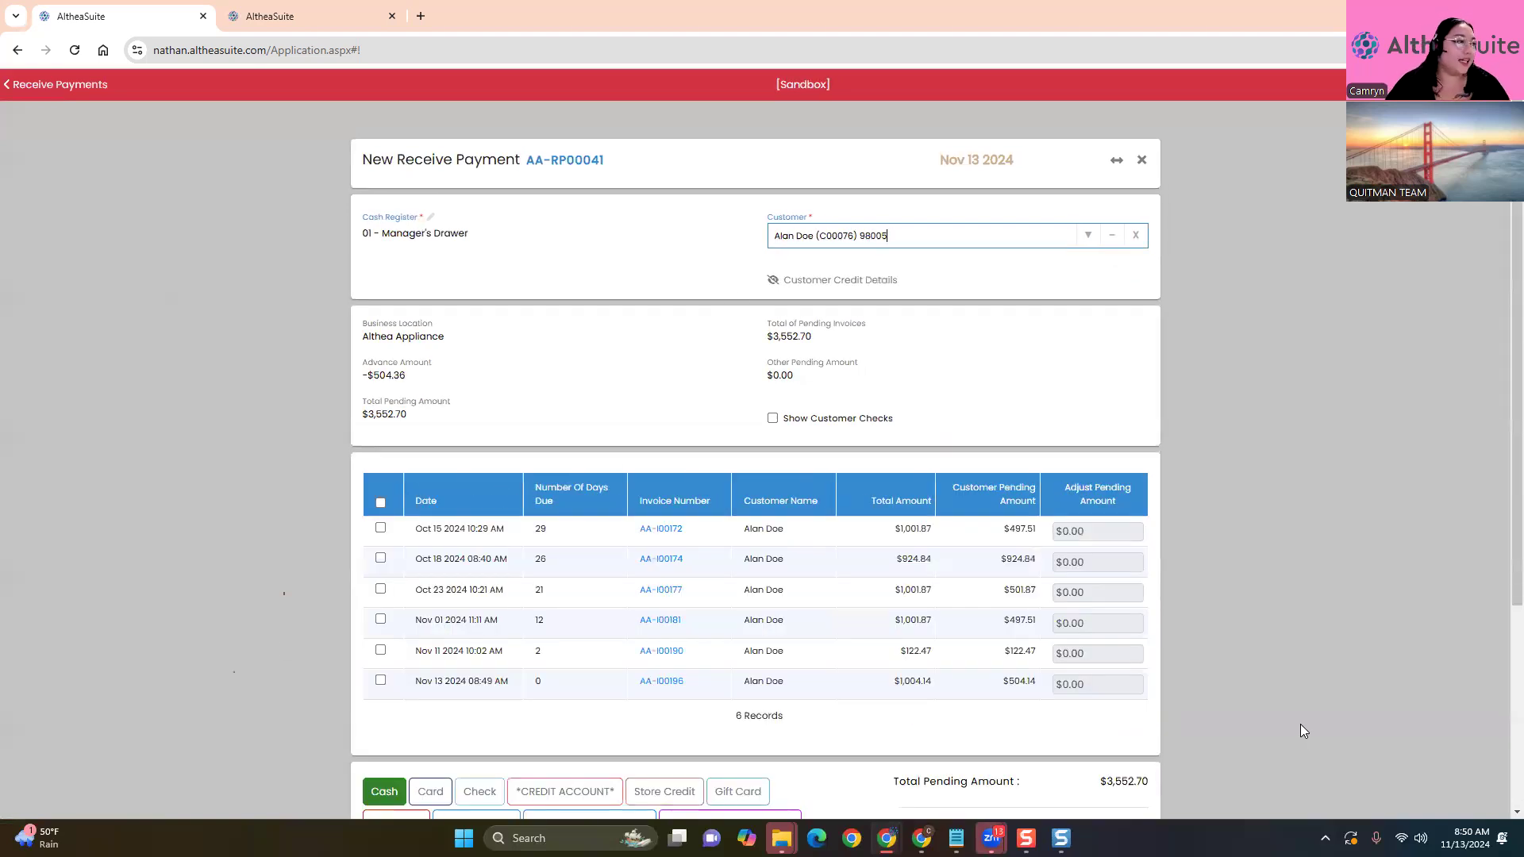
Apply $200.00 in cash to the customer's Oct 23 invoice
{"action": "scroll", "coordinate": [1443, 623], "scroll_direction": "down", "scroll_amount": 3}
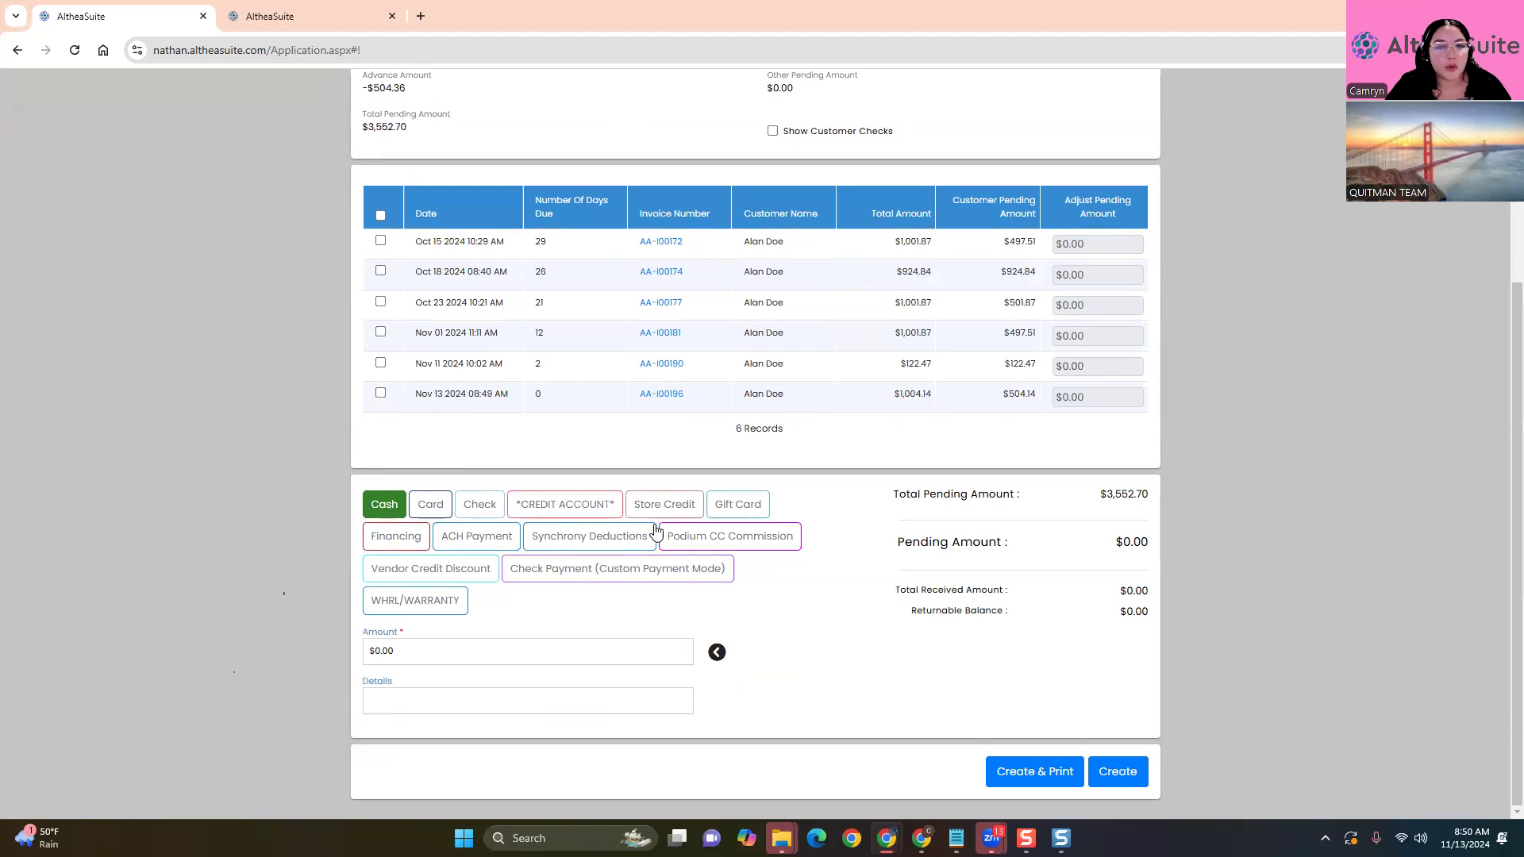
{"action": "left_click", "coordinate": [380, 304]}
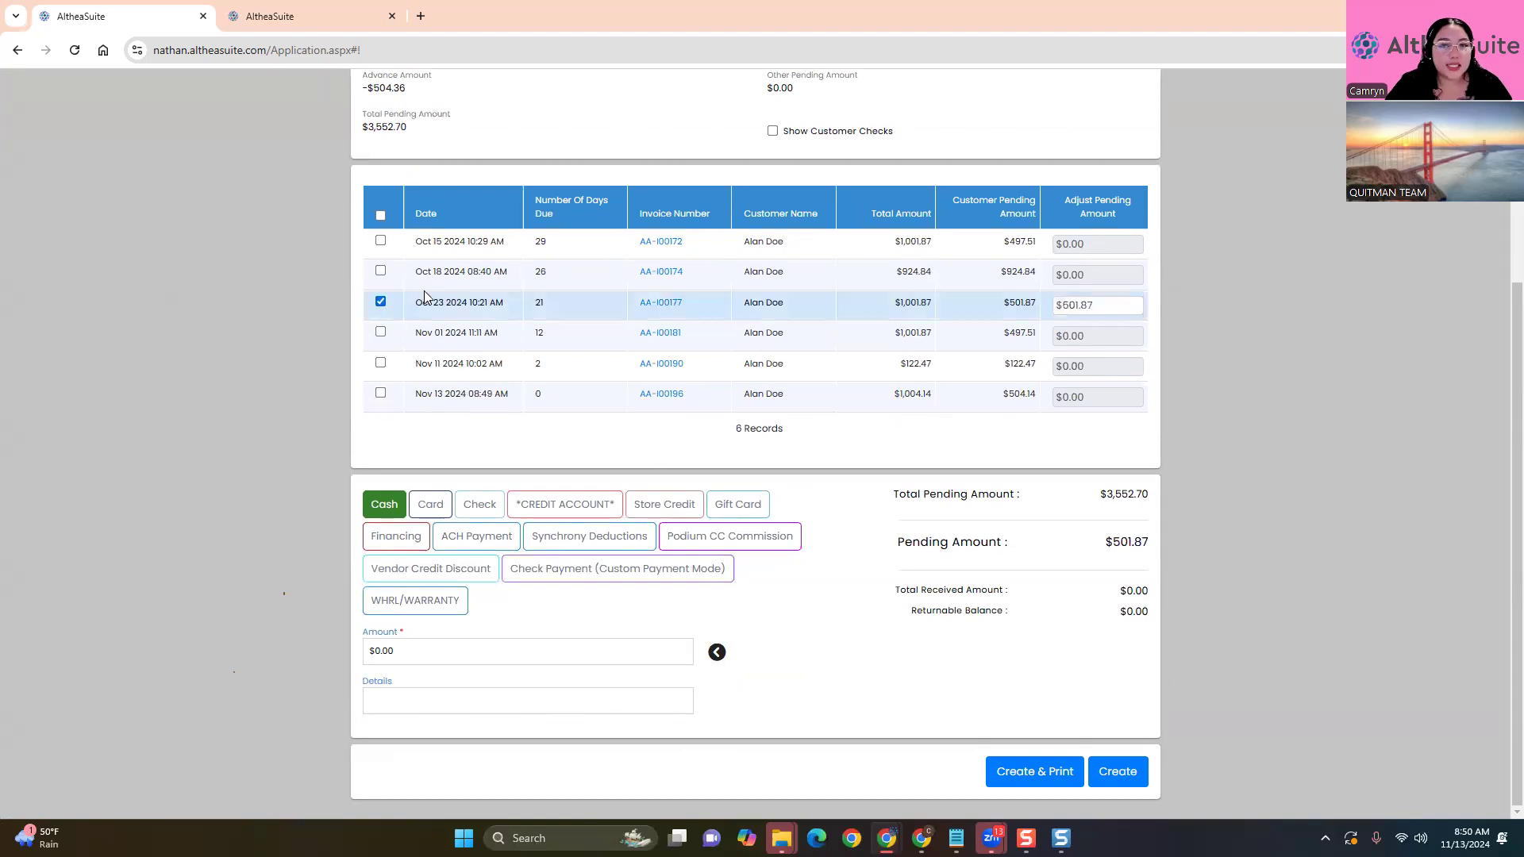
{"action": "left_click", "coordinate": [1102, 311]}
{"action": "type", "text": "200"}
{"action": "left_click", "coordinate": [1243, 315]}
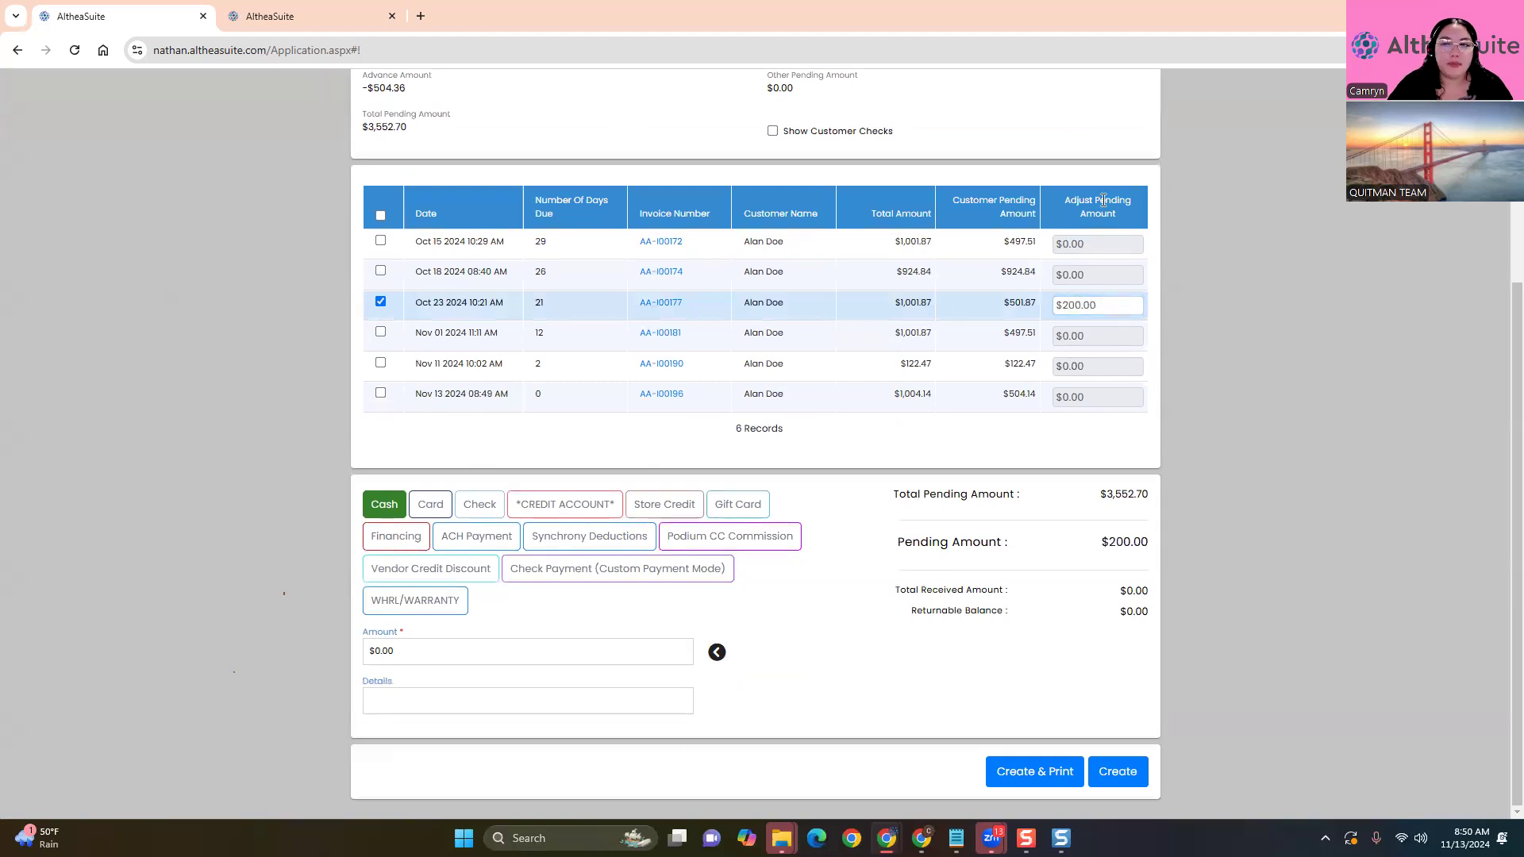
{"action": "double_click", "coordinate": [1091, 273]}
{"action": "left_click", "coordinate": [1093, 340]}
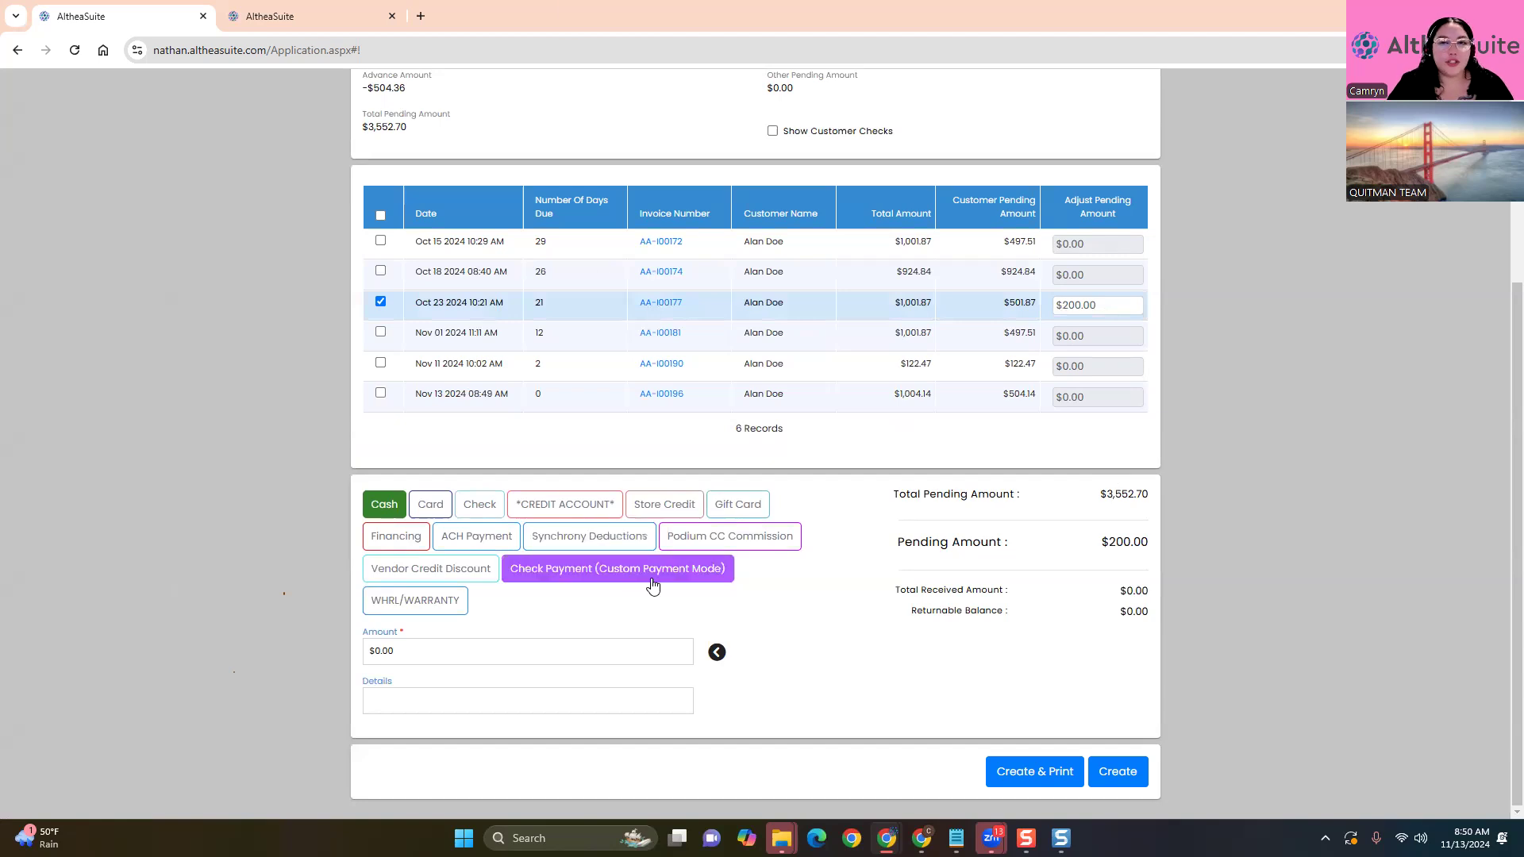
{"action": "scroll", "coordinate": [870, 524], "scroll_direction": "up", "scroll_amount": 3}
{"action": "scroll", "coordinate": [870, 524], "scroll_direction": "down", "scroll_amount": 3}
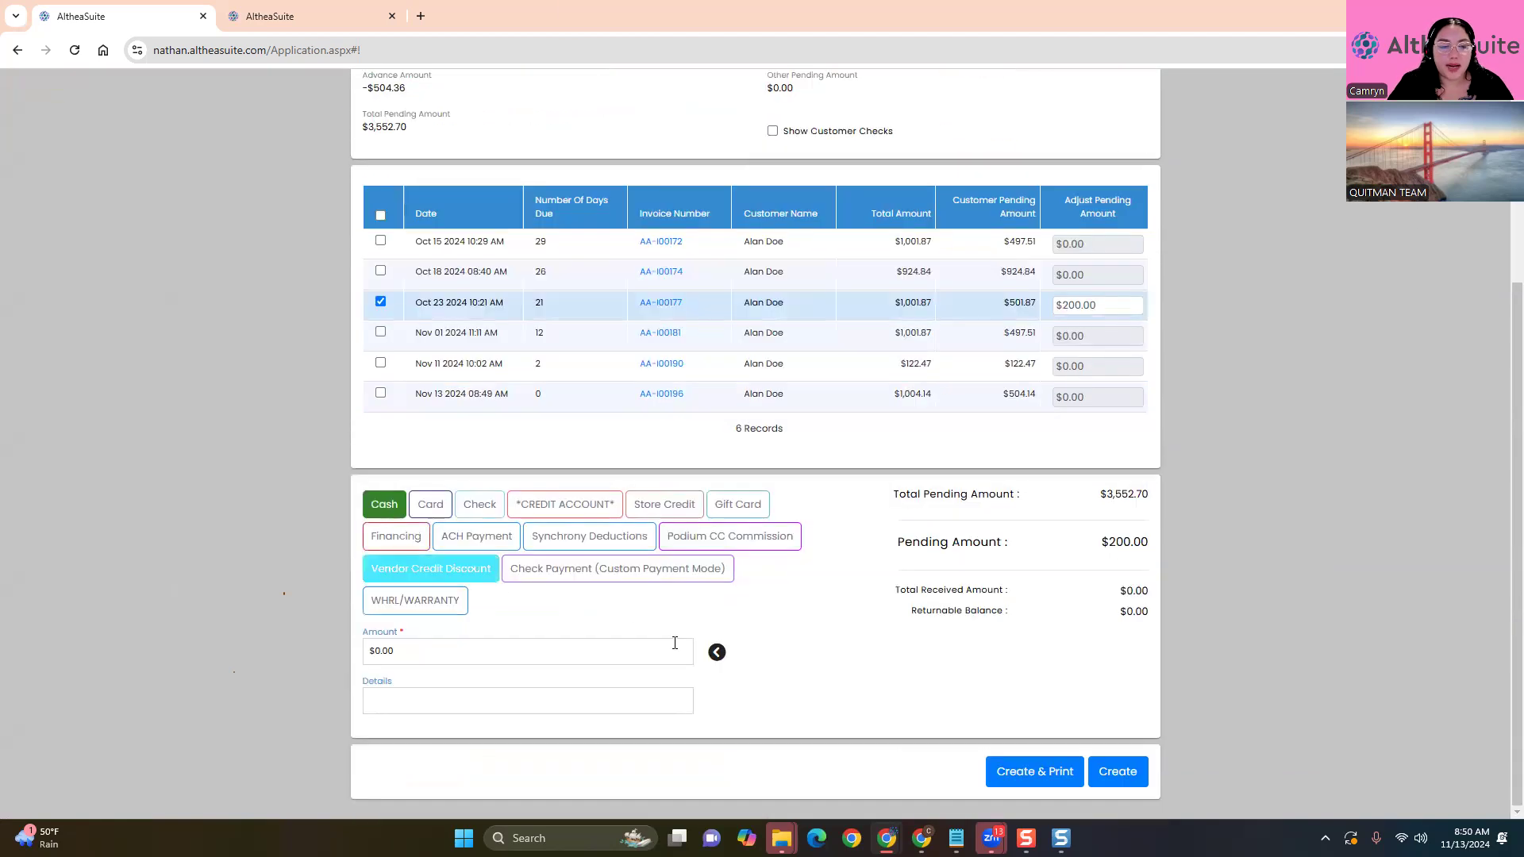
{"action": "left_click", "coordinate": [717, 653]}
Copy the Oct 23 invoice number and create the $200.00 received payment
{"action": "scroll", "coordinate": [1111, 770], "scroll_direction": "up", "scroll_amount": 2}
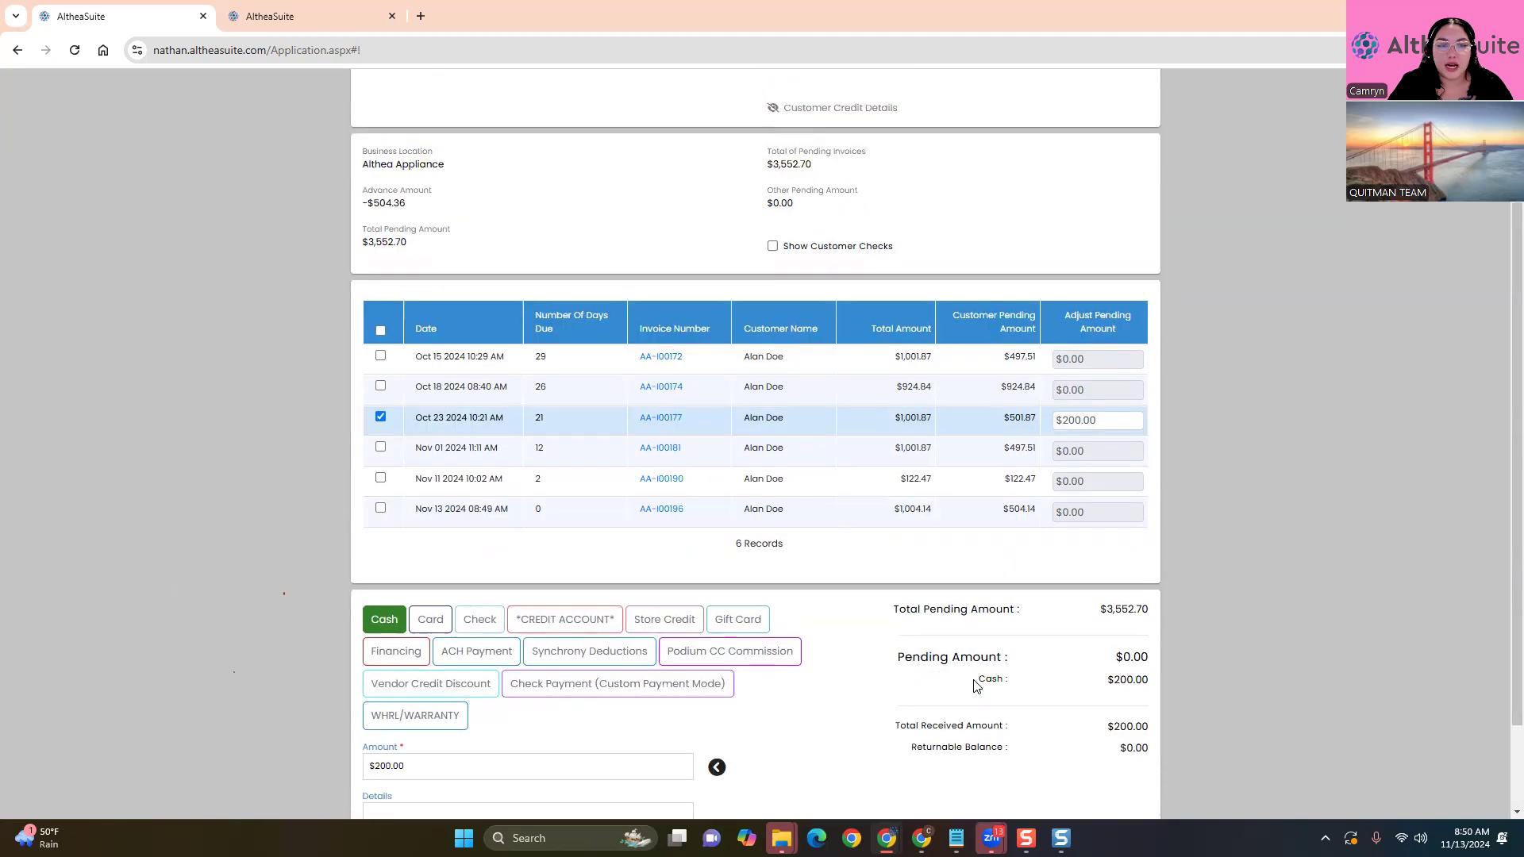
{"action": "double_click", "coordinate": [647, 462]}
{"action": "right_click", "coordinate": [664, 459]}
{"action": "left_click", "coordinate": [706, 476]}
{"action": "left_click", "coordinate": [1322, 543]}
{"action": "scroll", "coordinate": [1324, 532], "scroll_direction": "down", "scroll_amount": 2}
{"action": "left_click", "coordinate": [1112, 771]}
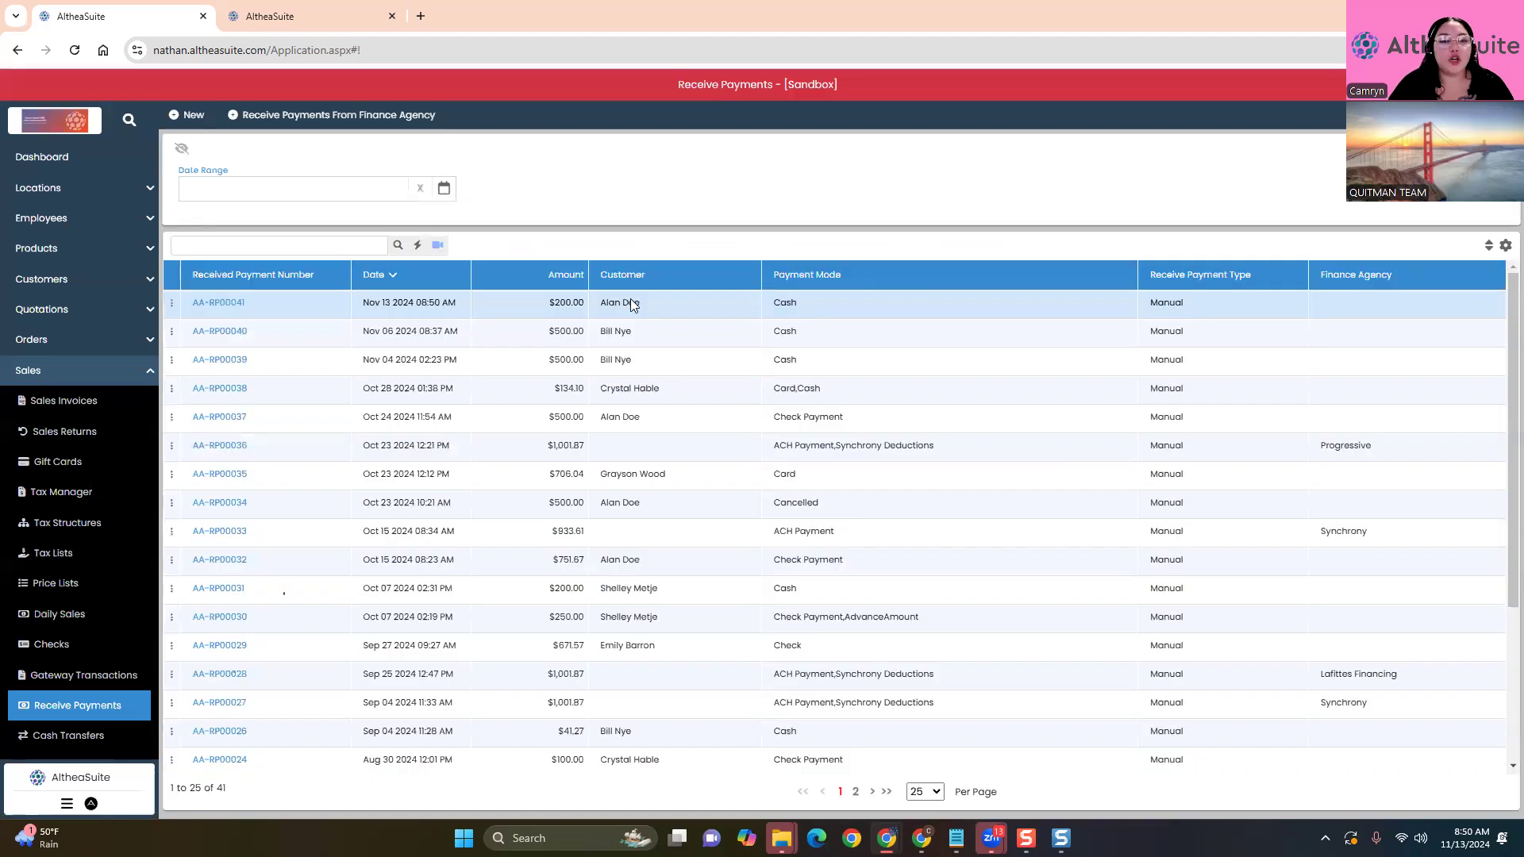
Search sales invoices for the copied Oct 23 invoice number and open it
{"action": "left_click", "coordinate": [82, 402]}
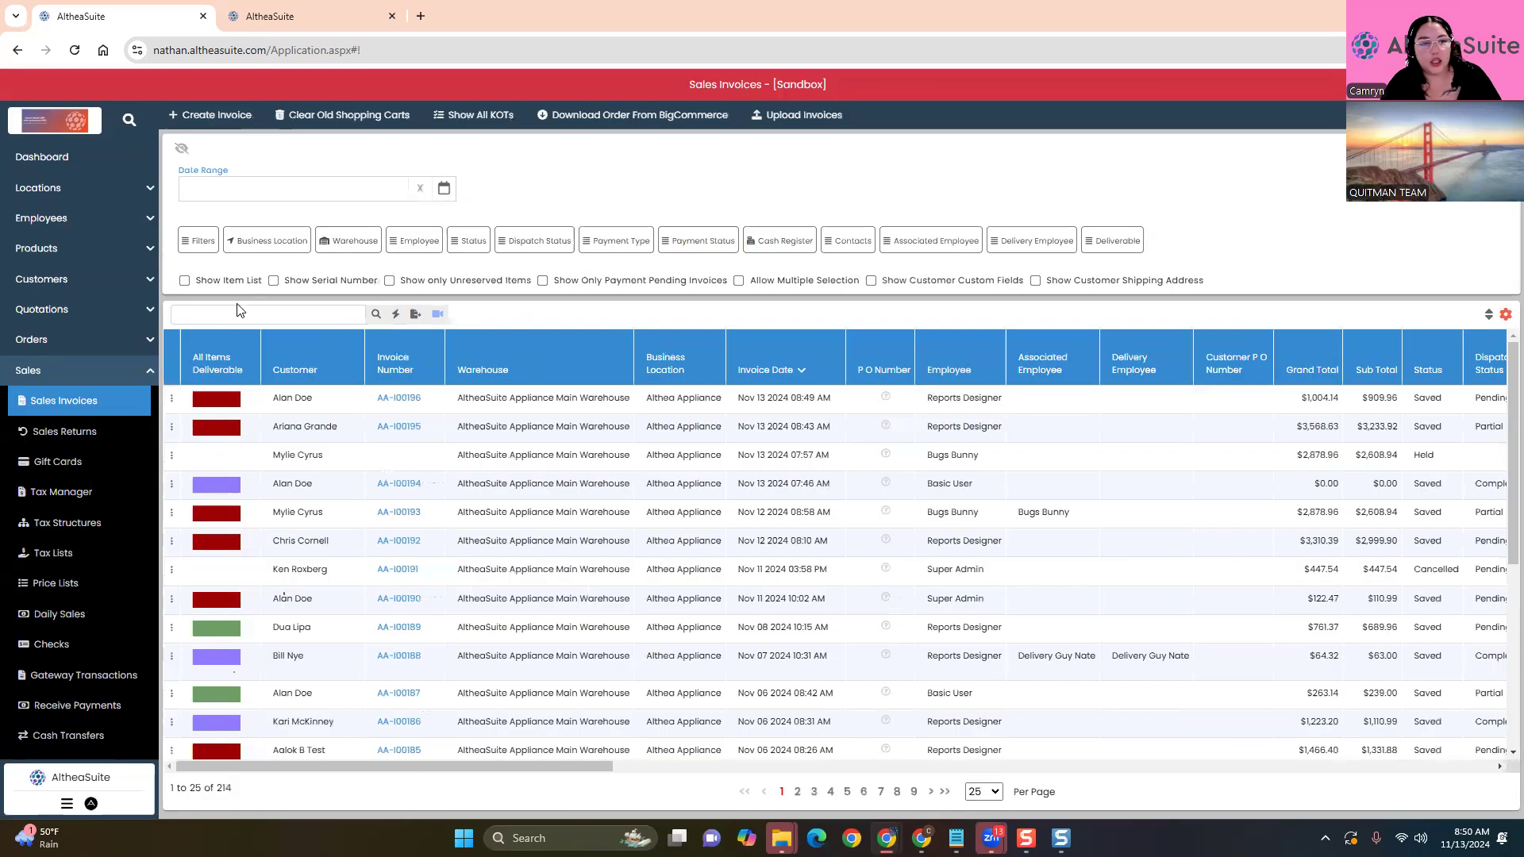
{"action": "left_click", "coordinate": [239, 315]}
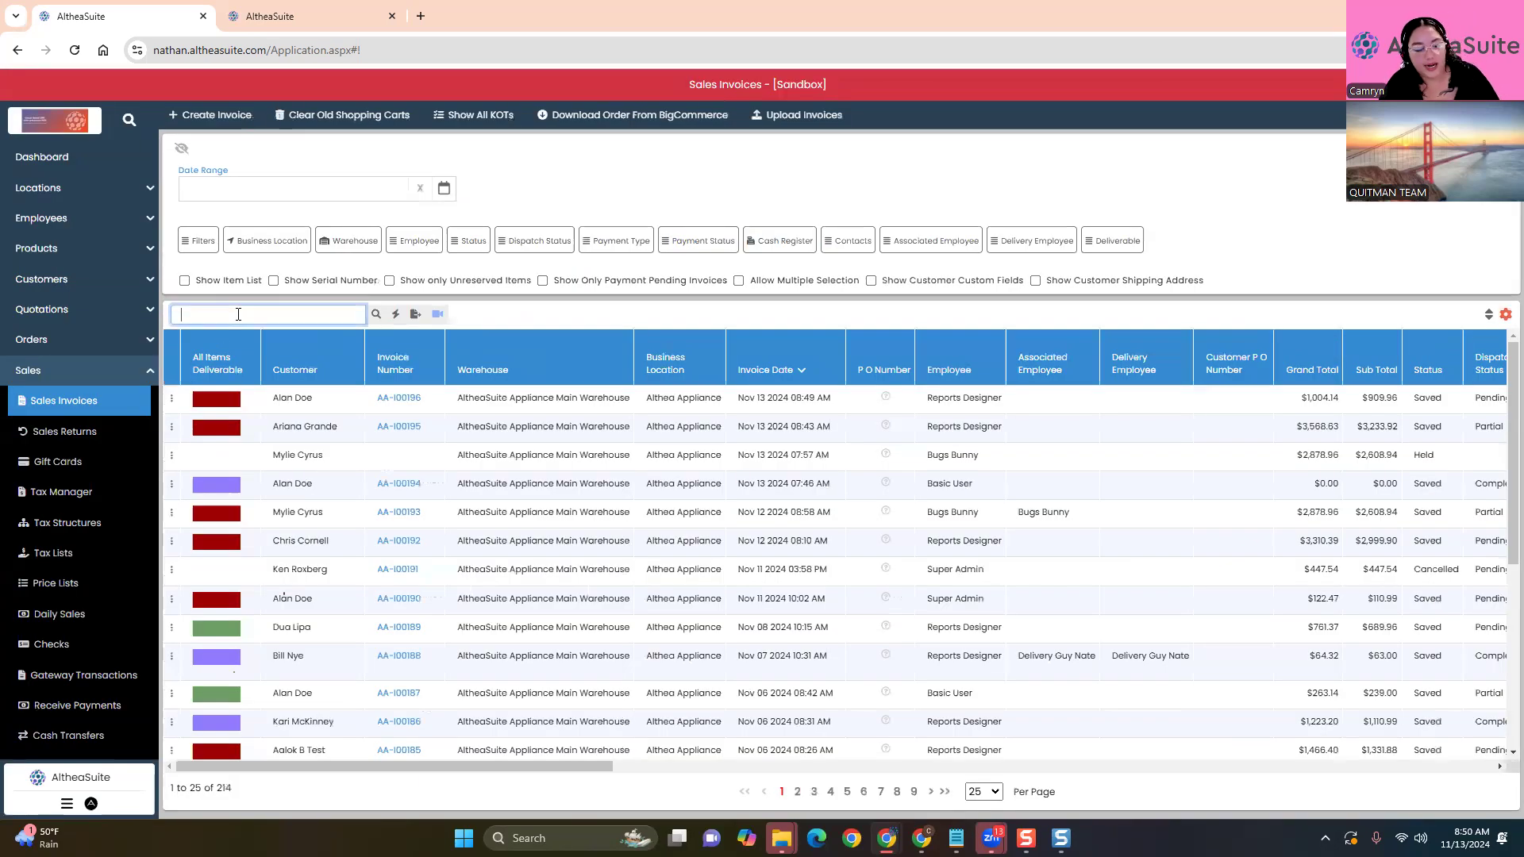
{"action": "key", "text": "ctrl+v"}
{"action": "key", "text": "Return"}
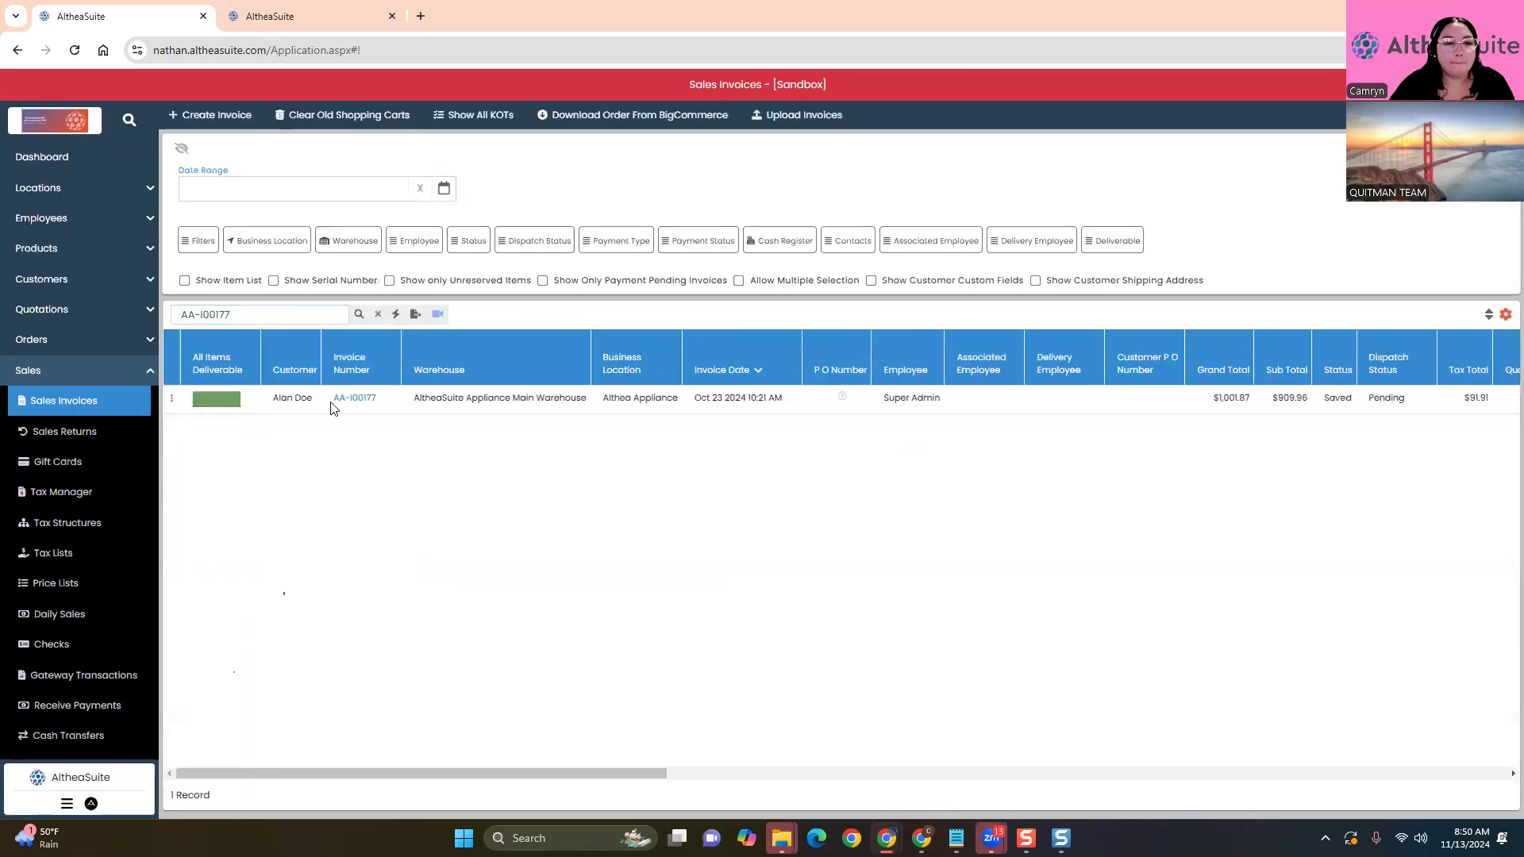
{"action": "left_click", "coordinate": [357, 400]}
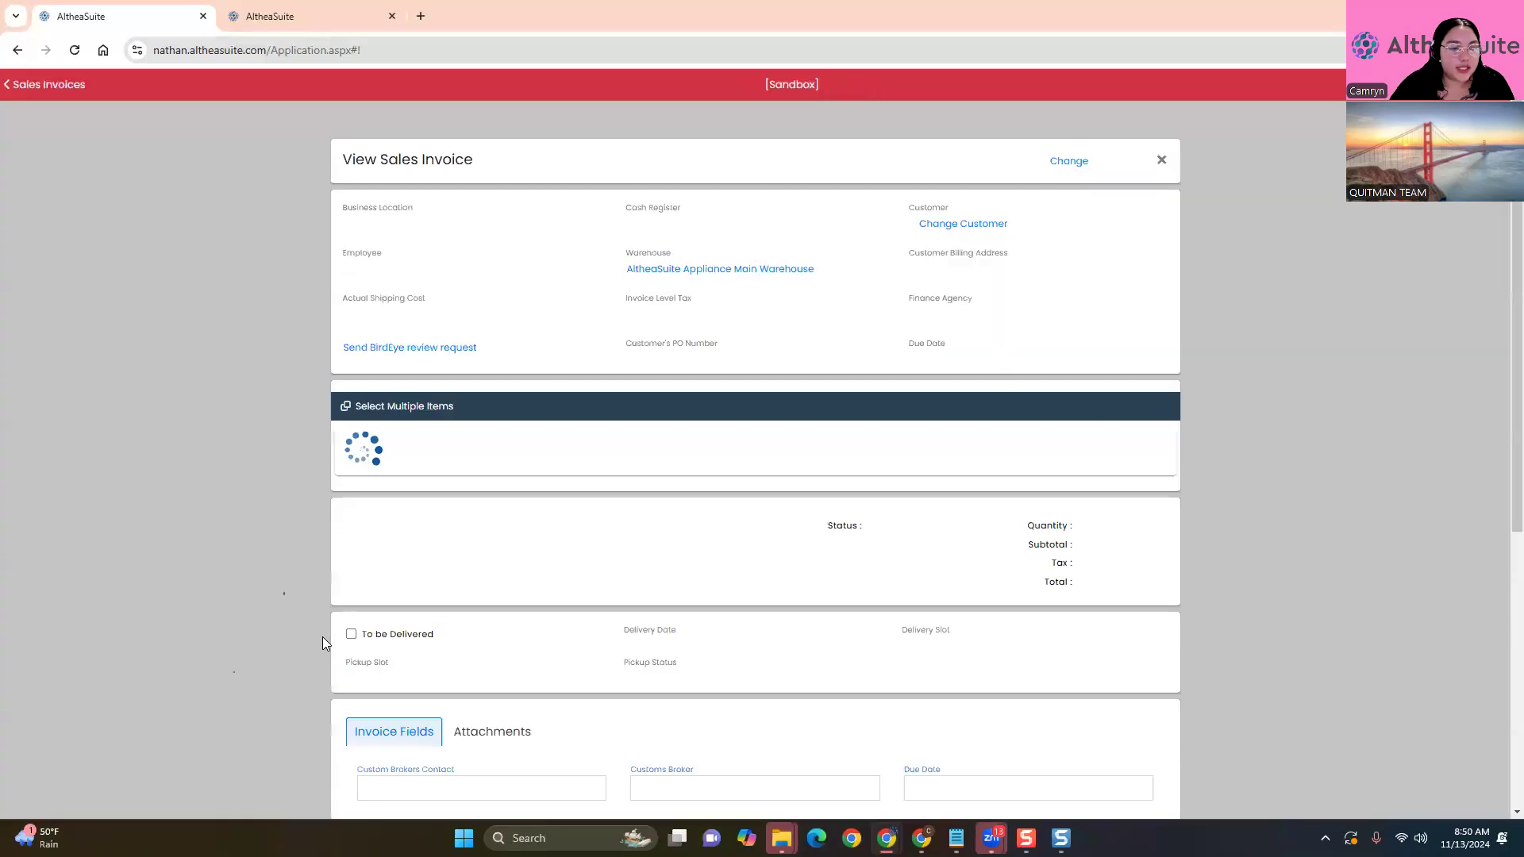
Review the invoice's $500.00 card, $500.00 check and new $200.00 cash payments
{"action": "scroll", "coordinate": [322, 637], "scroll_direction": "down", "scroll_amount": 3}
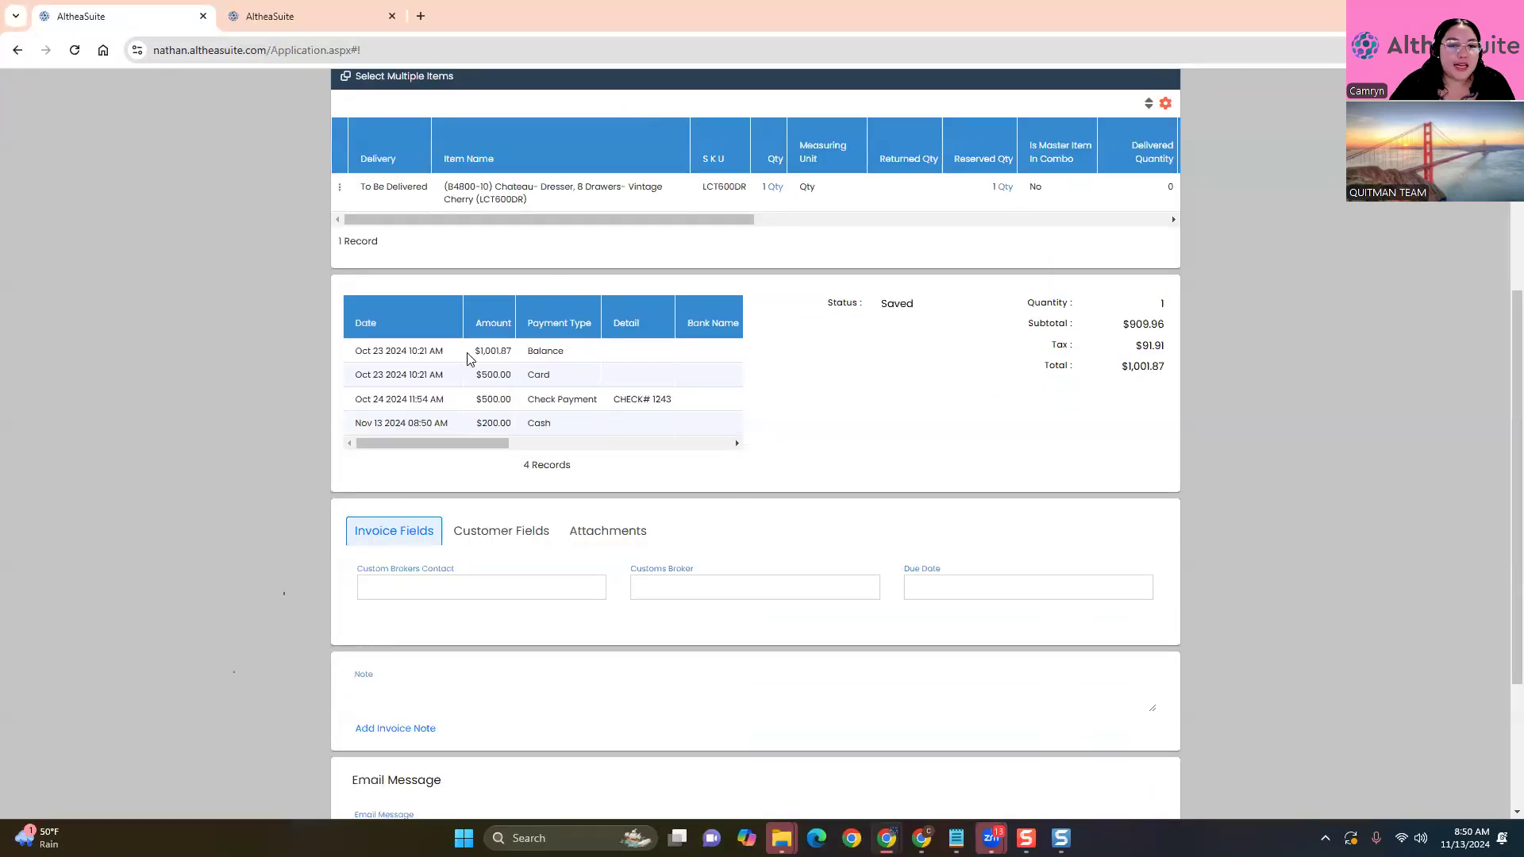
{"action": "left_click_drag", "start_coordinate": [472, 352], "coordinate": [565, 352]}
{"action": "left_click_drag", "start_coordinate": [475, 375], "coordinate": [560, 379]}
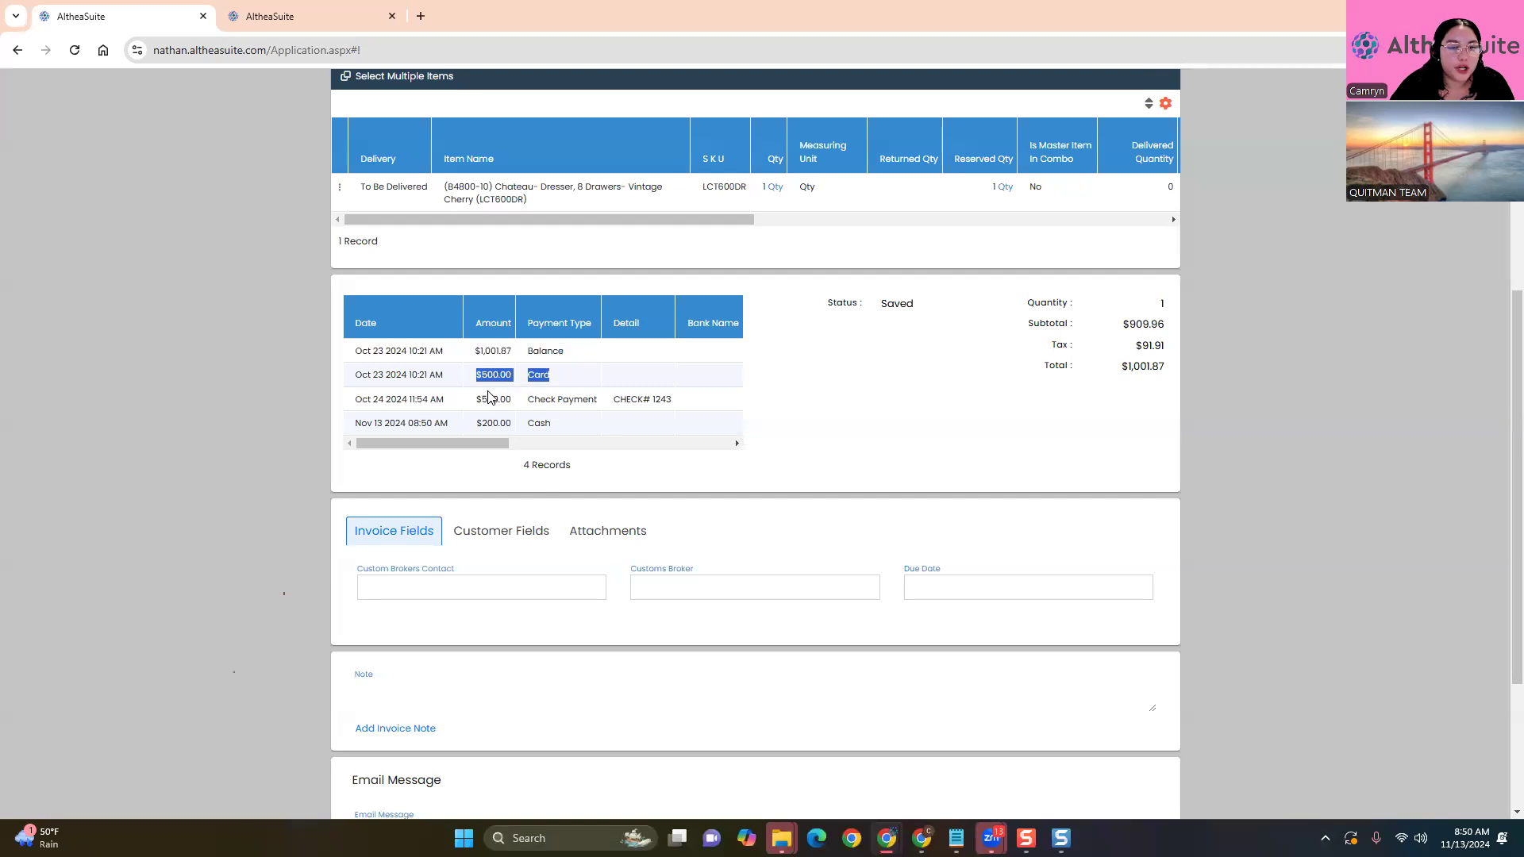
{"action": "left_click_drag", "start_coordinate": [476, 399], "coordinate": [670, 391]}
{"action": "left_click", "coordinate": [607, 502]}
{"action": "left_click", "coordinate": [680, 470]}
{"action": "left_click_drag", "start_coordinate": [477, 424], "coordinate": [552, 424]}
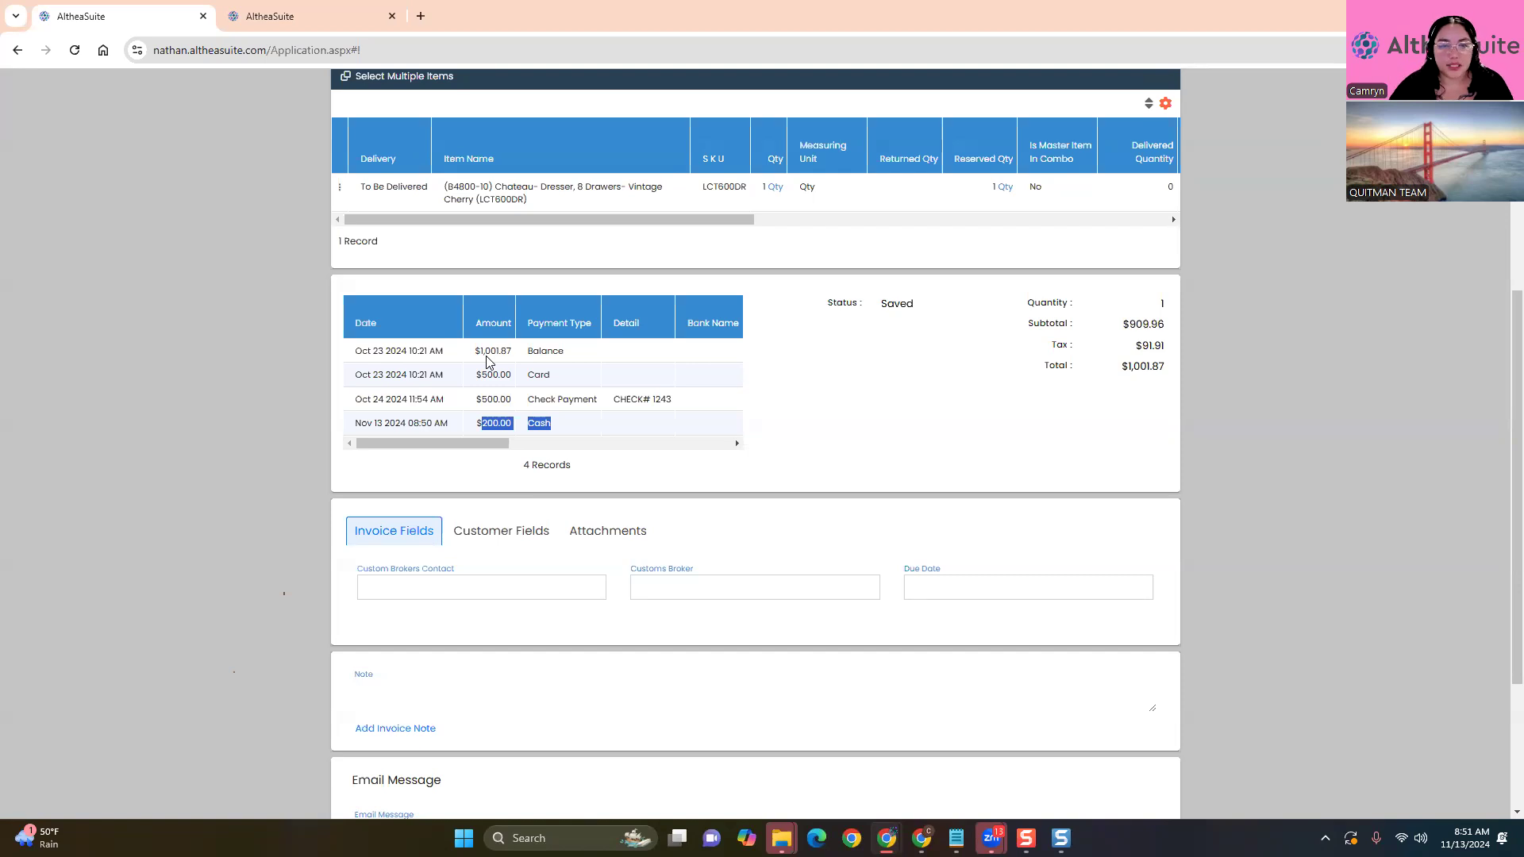
Close the invoice, clear the search filter, and go to Receive Payments
{"action": "scroll", "coordinate": [1144, 495], "scroll_direction": "up", "scroll_amount": 5}
{"action": "left_click", "coordinate": [1161, 161]}
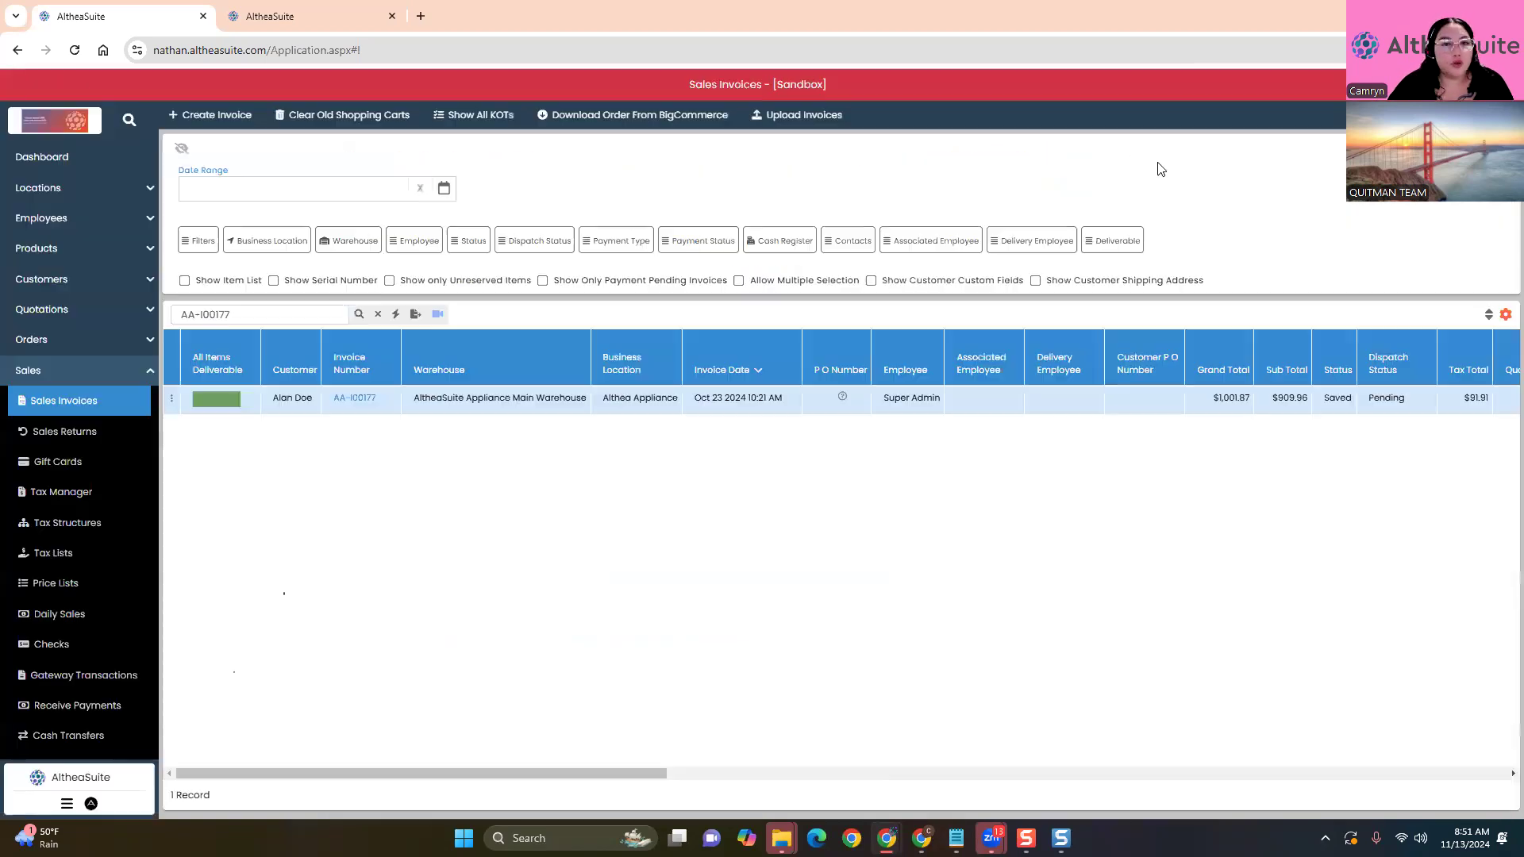
{"action": "left_click", "coordinate": [378, 314]}
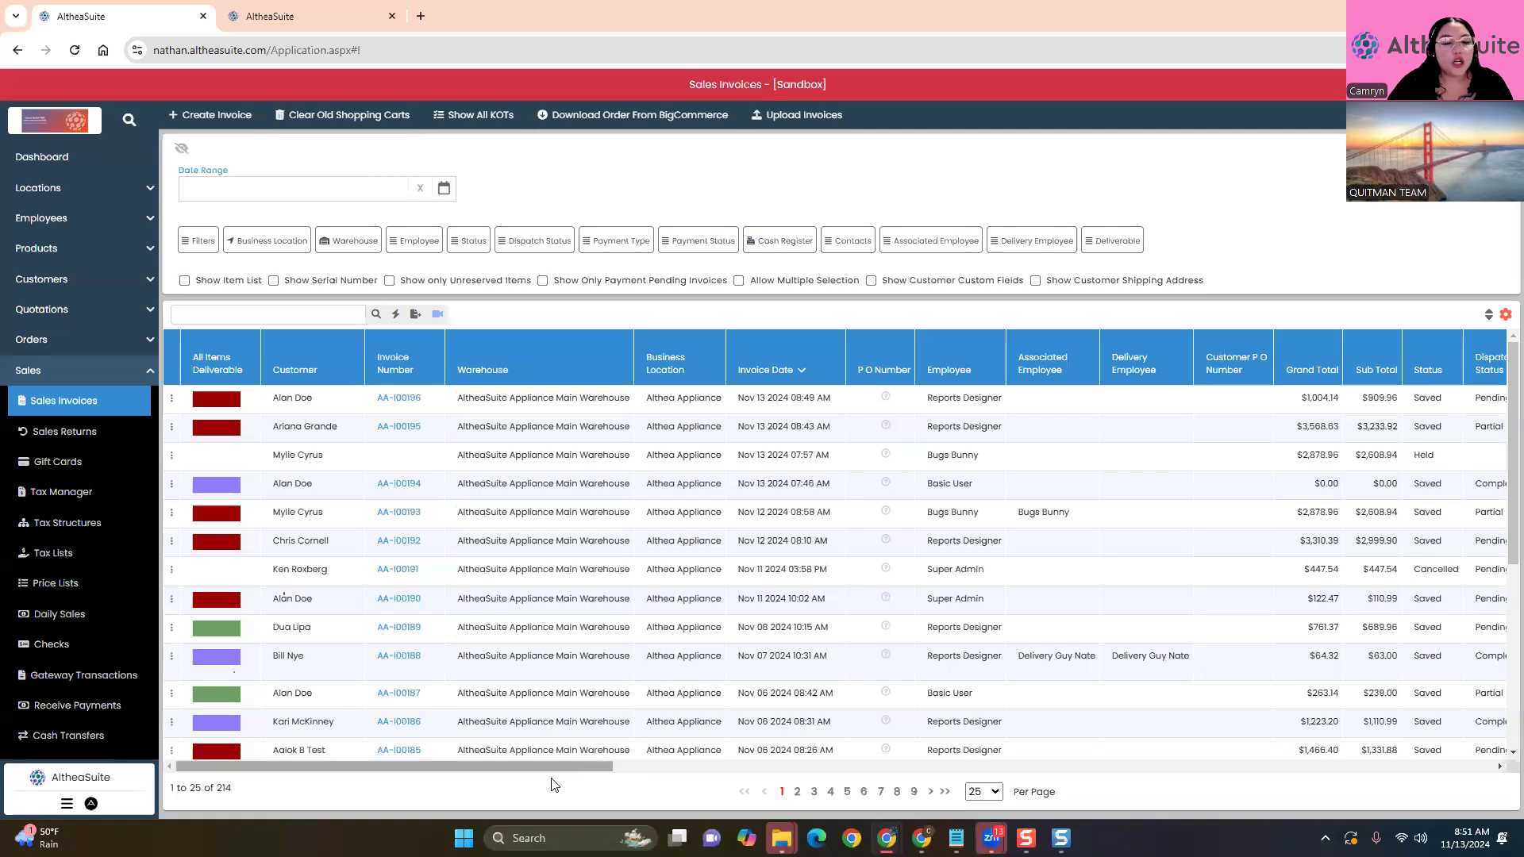
{"action": "left_click_drag", "start_coordinate": [480, 767], "coordinate": [234, 788]}
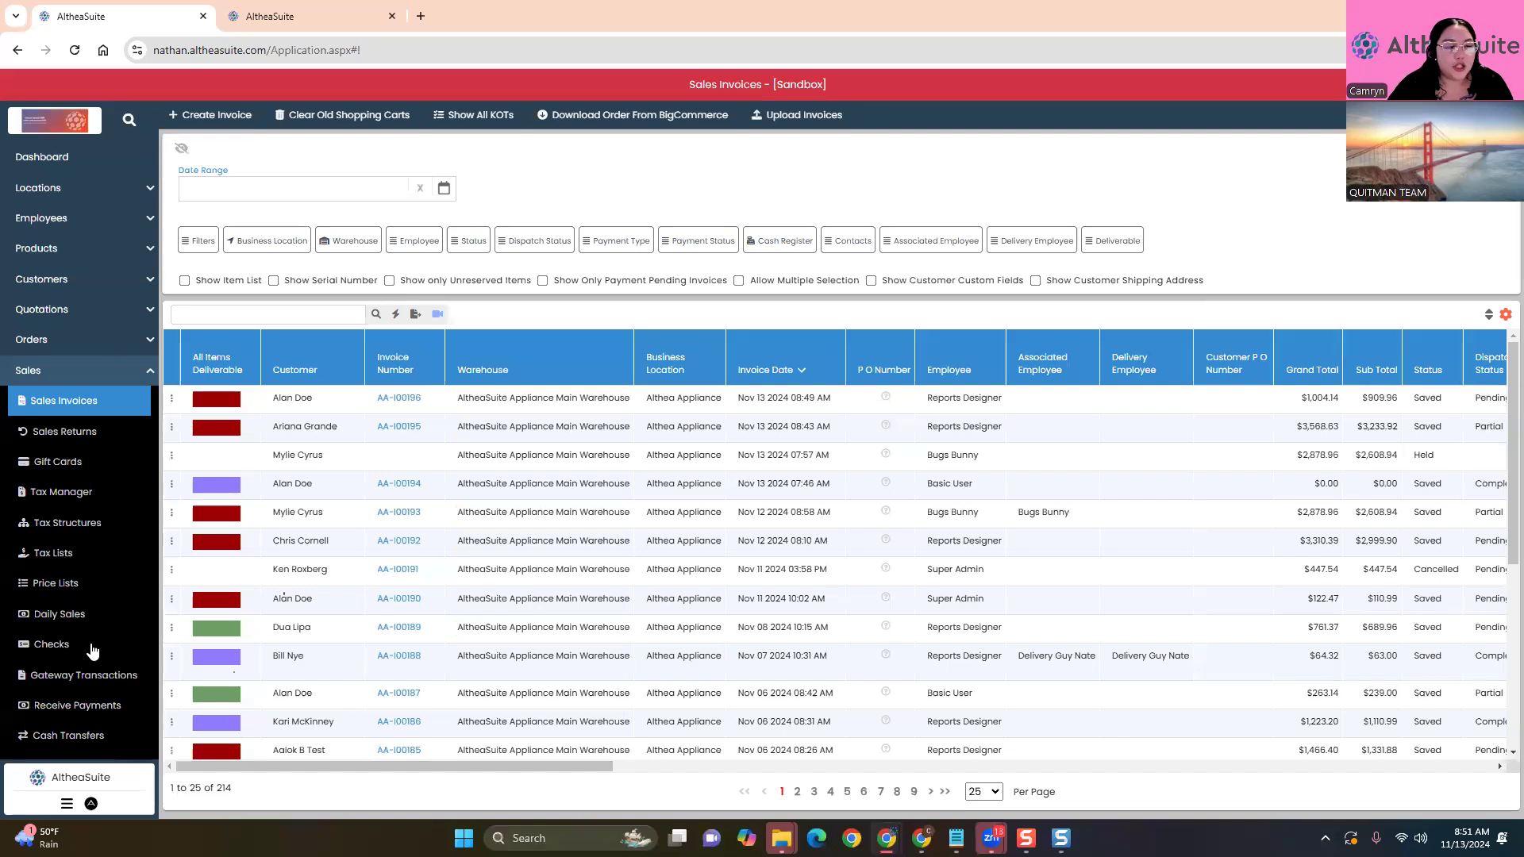
{"action": "scroll", "coordinate": [100, 636], "scroll_direction": "down", "scroll_amount": 2}
{"action": "left_click", "coordinate": [83, 548]}
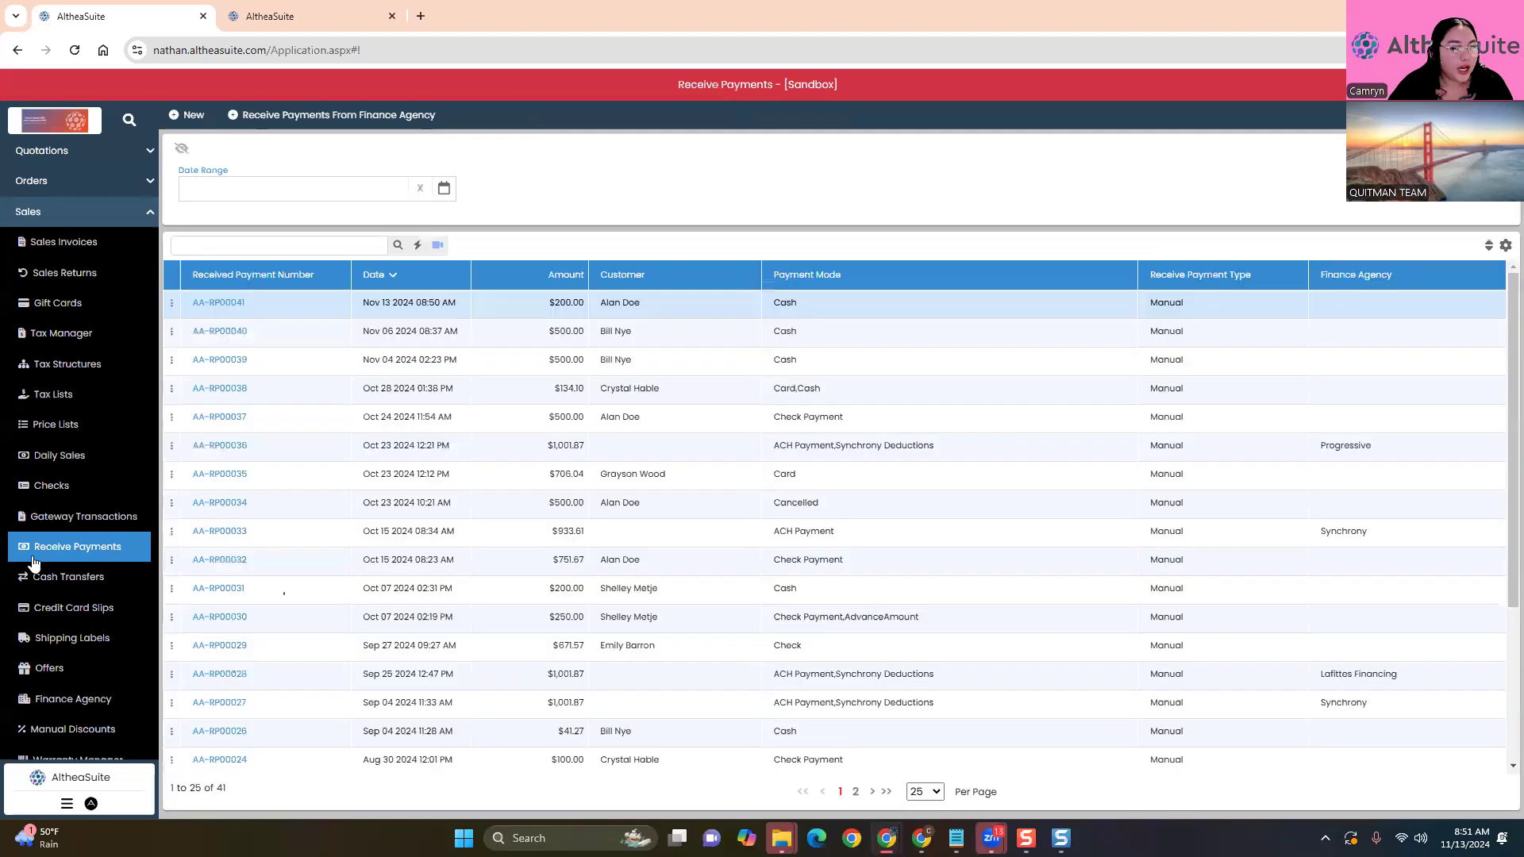
Record a $700.00 ACH payment from finance agency Synchrony covering both its pending invoices
{"action": "left_click", "coordinate": [318, 115]}
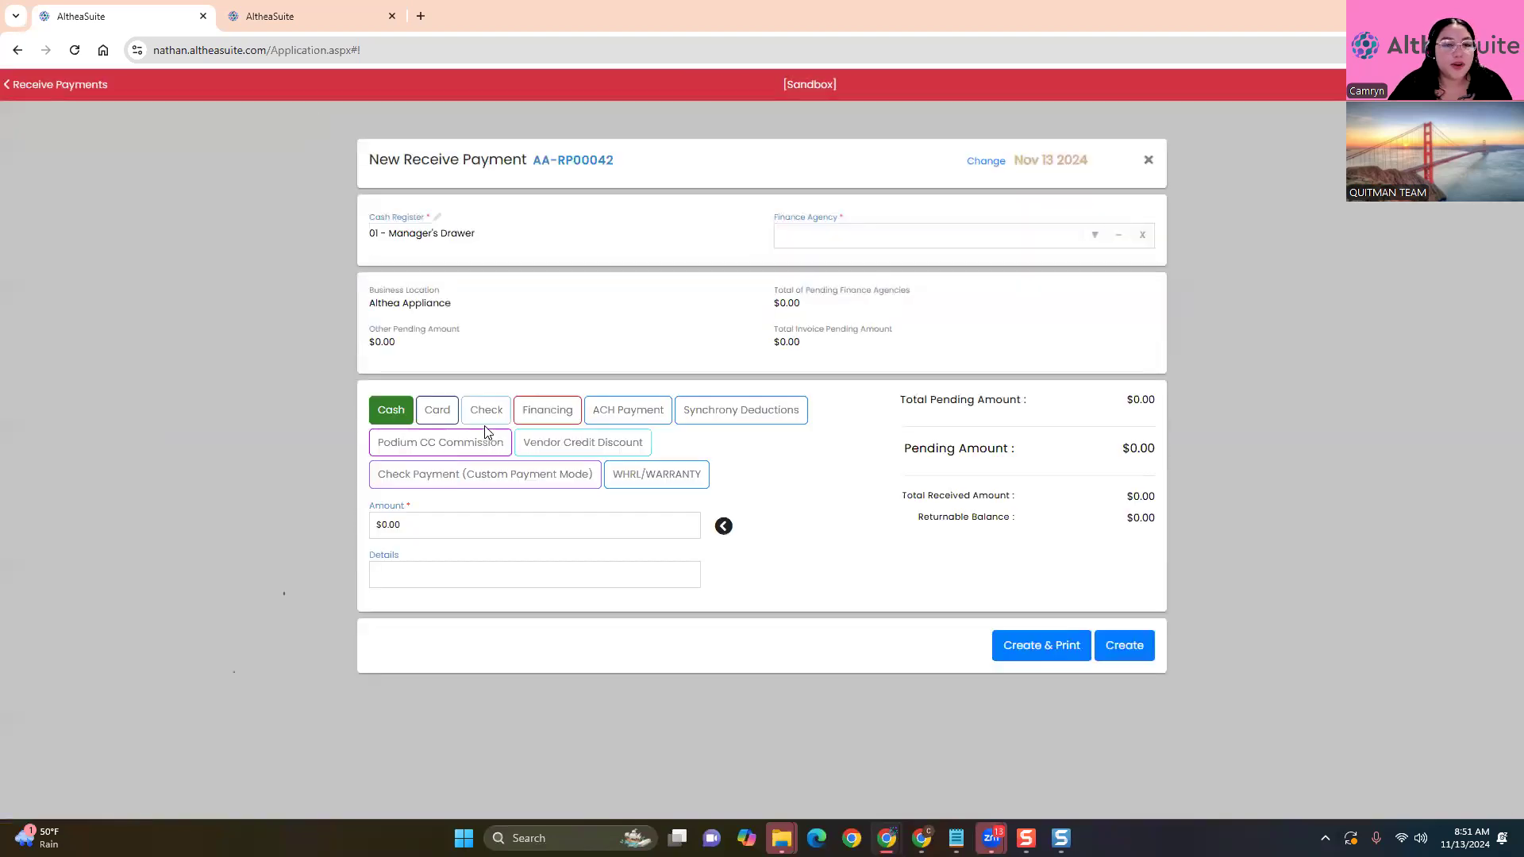
{"action": "left_click", "coordinate": [1095, 235]}
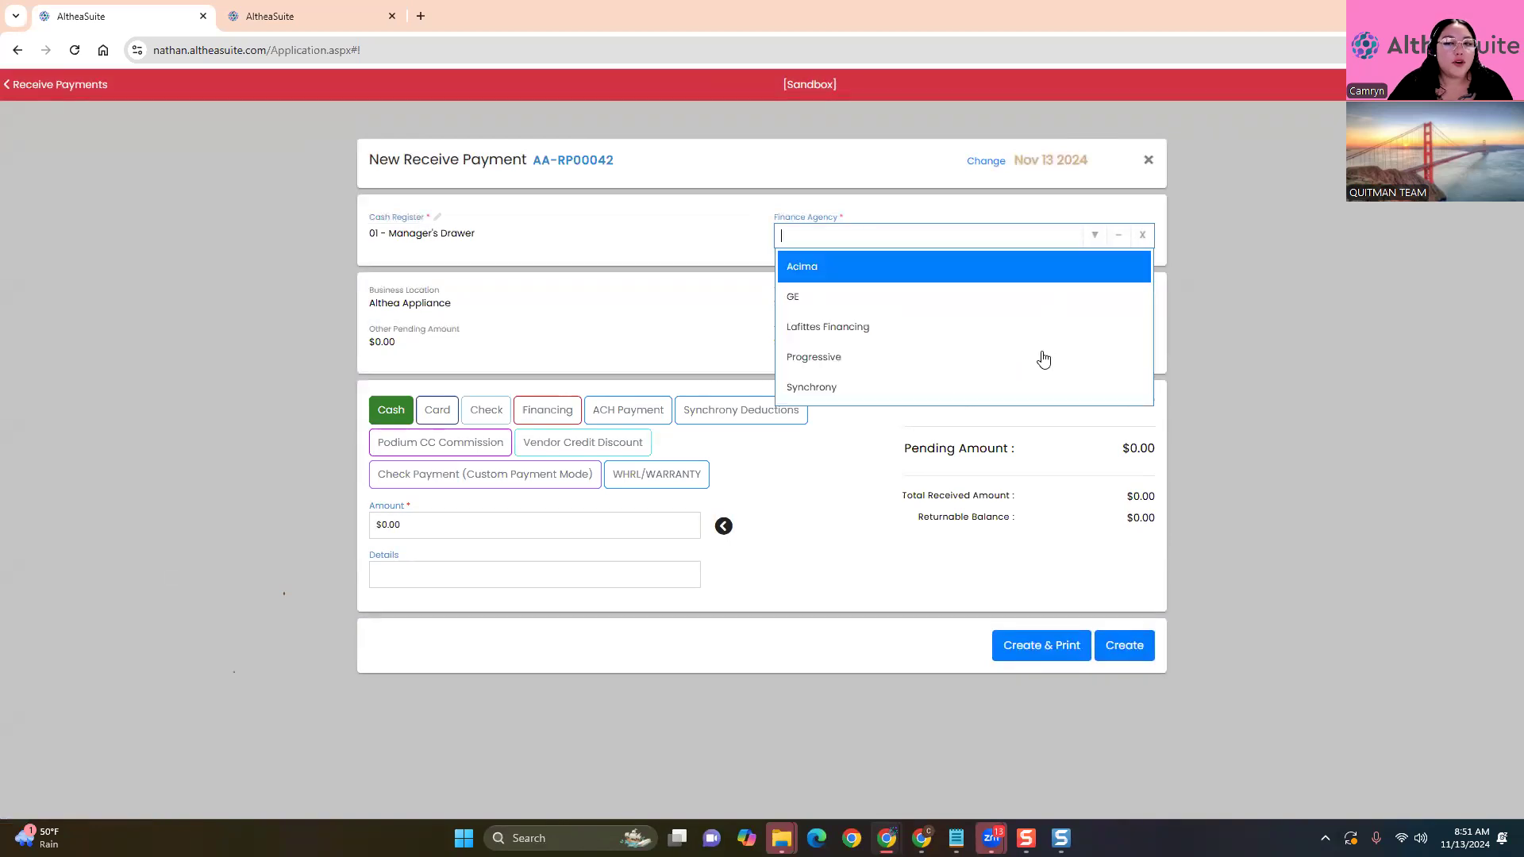
{"action": "left_click", "coordinate": [834, 382]}
{"action": "scroll", "coordinate": [789, 408], "scroll_direction": "down", "scroll_amount": 1}
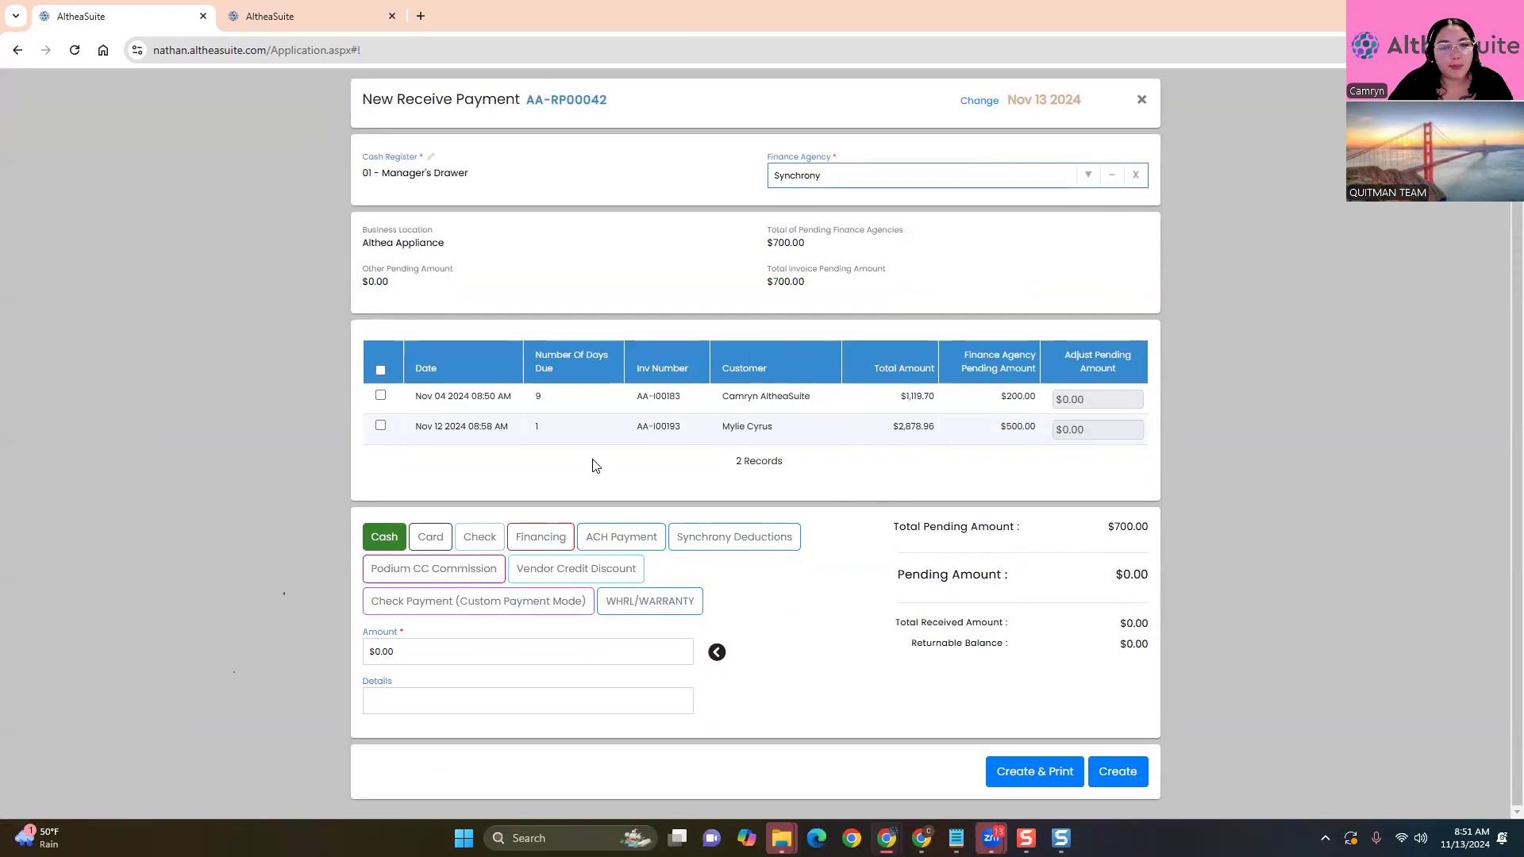
{"action": "left_click", "coordinate": [380, 370]}
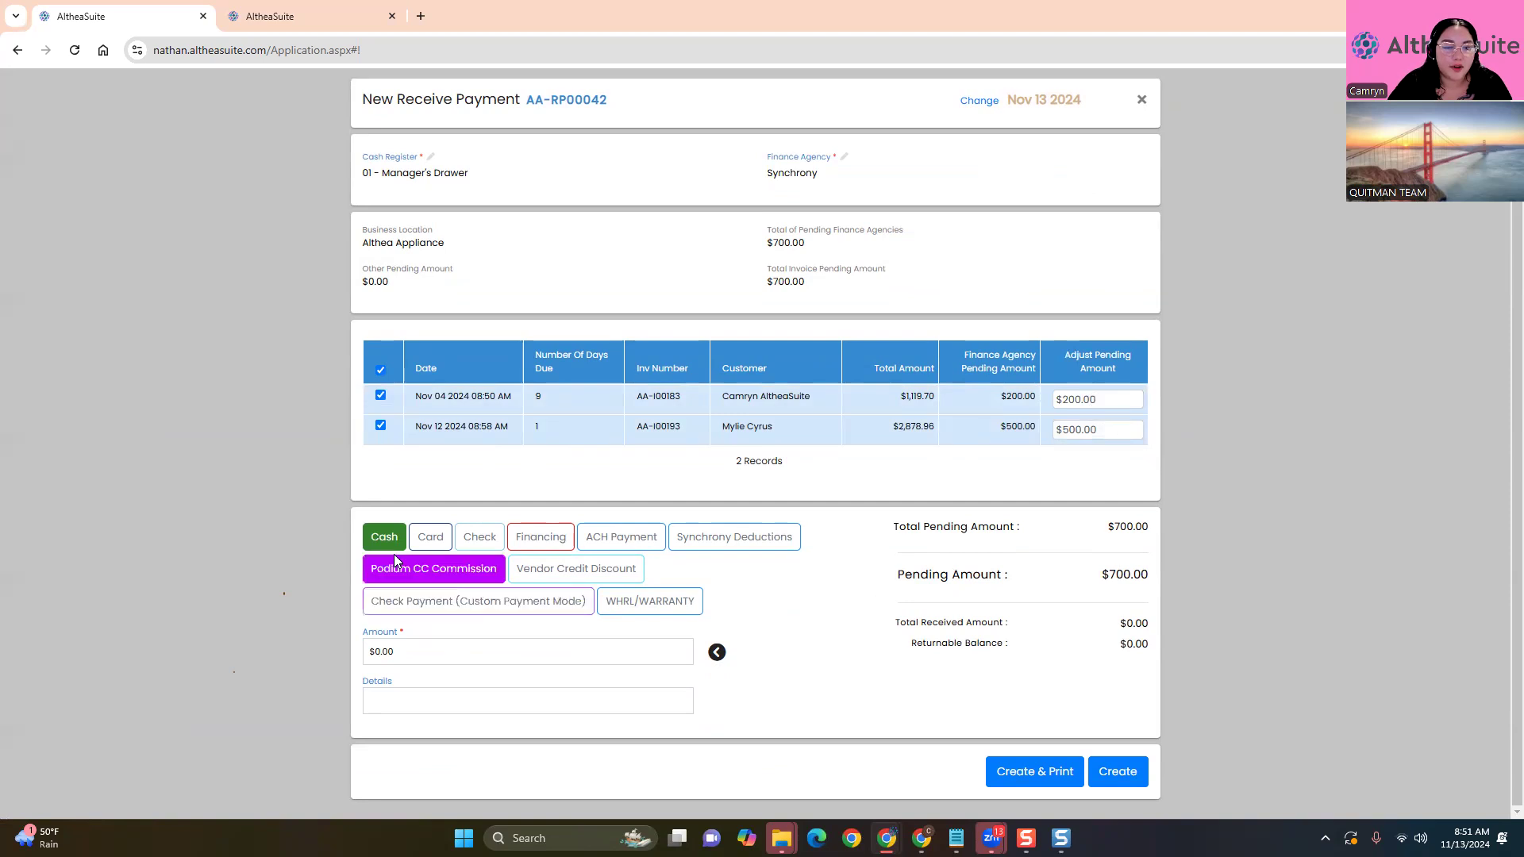
{"action": "left_click", "coordinate": [622, 536]}
{"action": "left_click", "coordinate": [716, 654]}
{"action": "left_click", "coordinate": [1117, 774]}
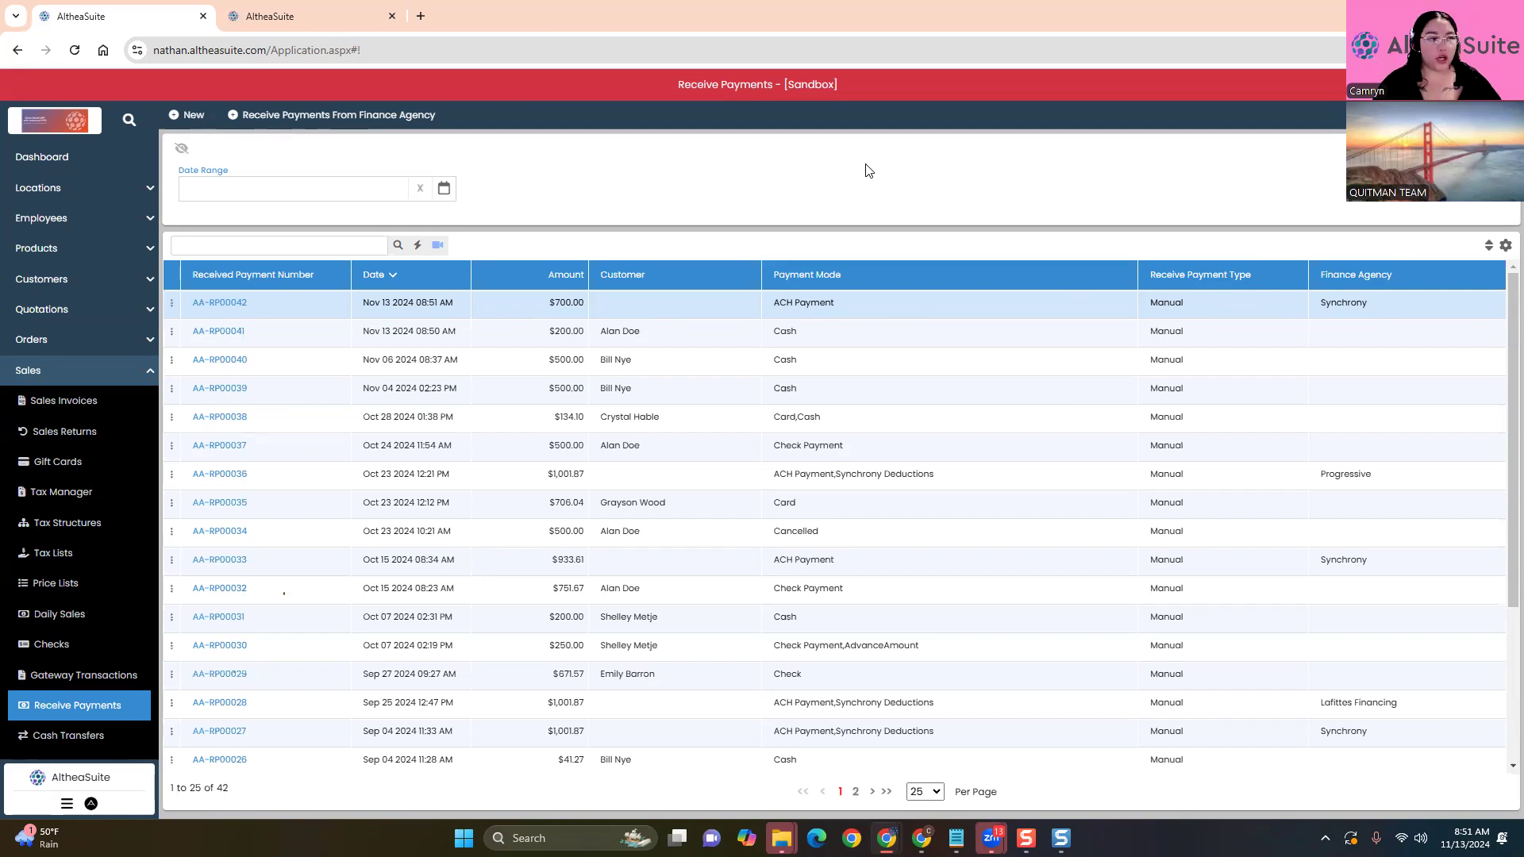
Collapse Sales and expand Orders in the sidebar to reach the Orders list
{"action": "left_click", "coordinate": [82, 372]}
{"action": "left_click", "coordinate": [79, 343]}
{"action": "left_click", "coordinate": [93, 370]}
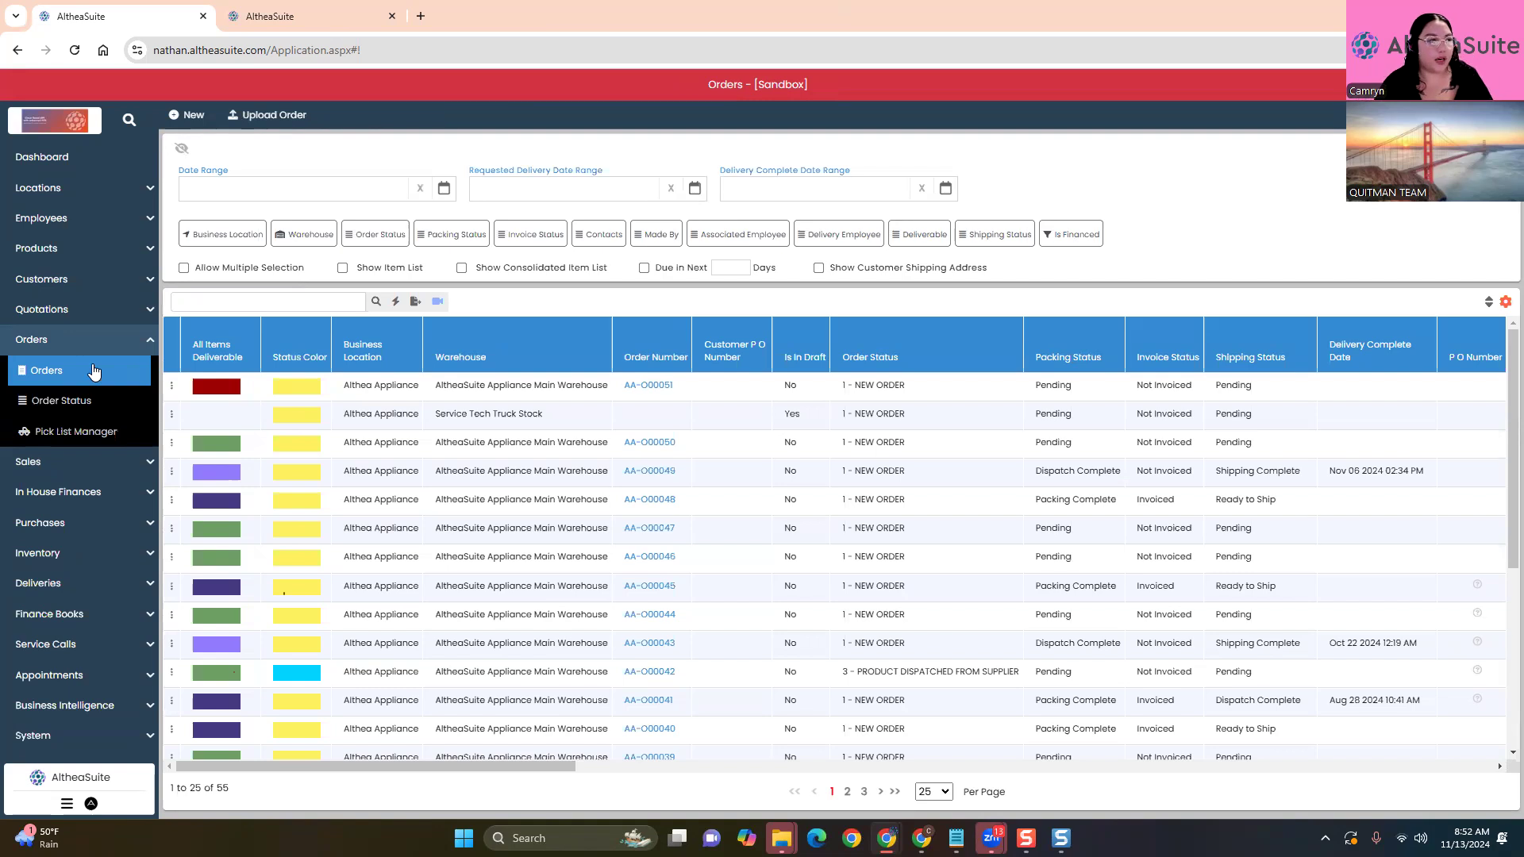
Start a new order and view its order status dropdown without changing it
{"action": "left_click", "coordinate": [186, 115]}
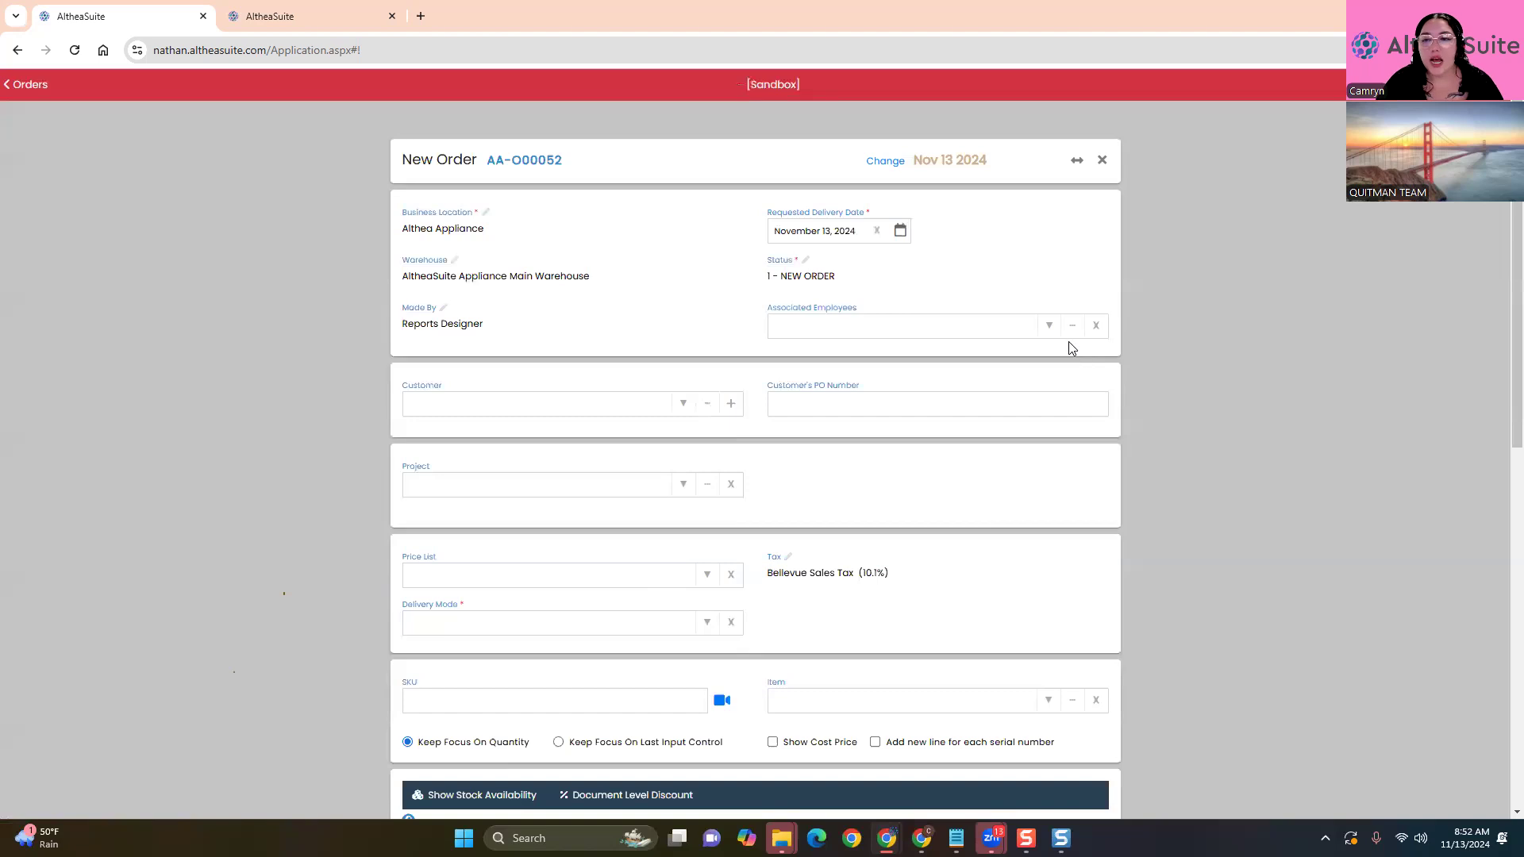
{"action": "left_click", "coordinate": [809, 275]}
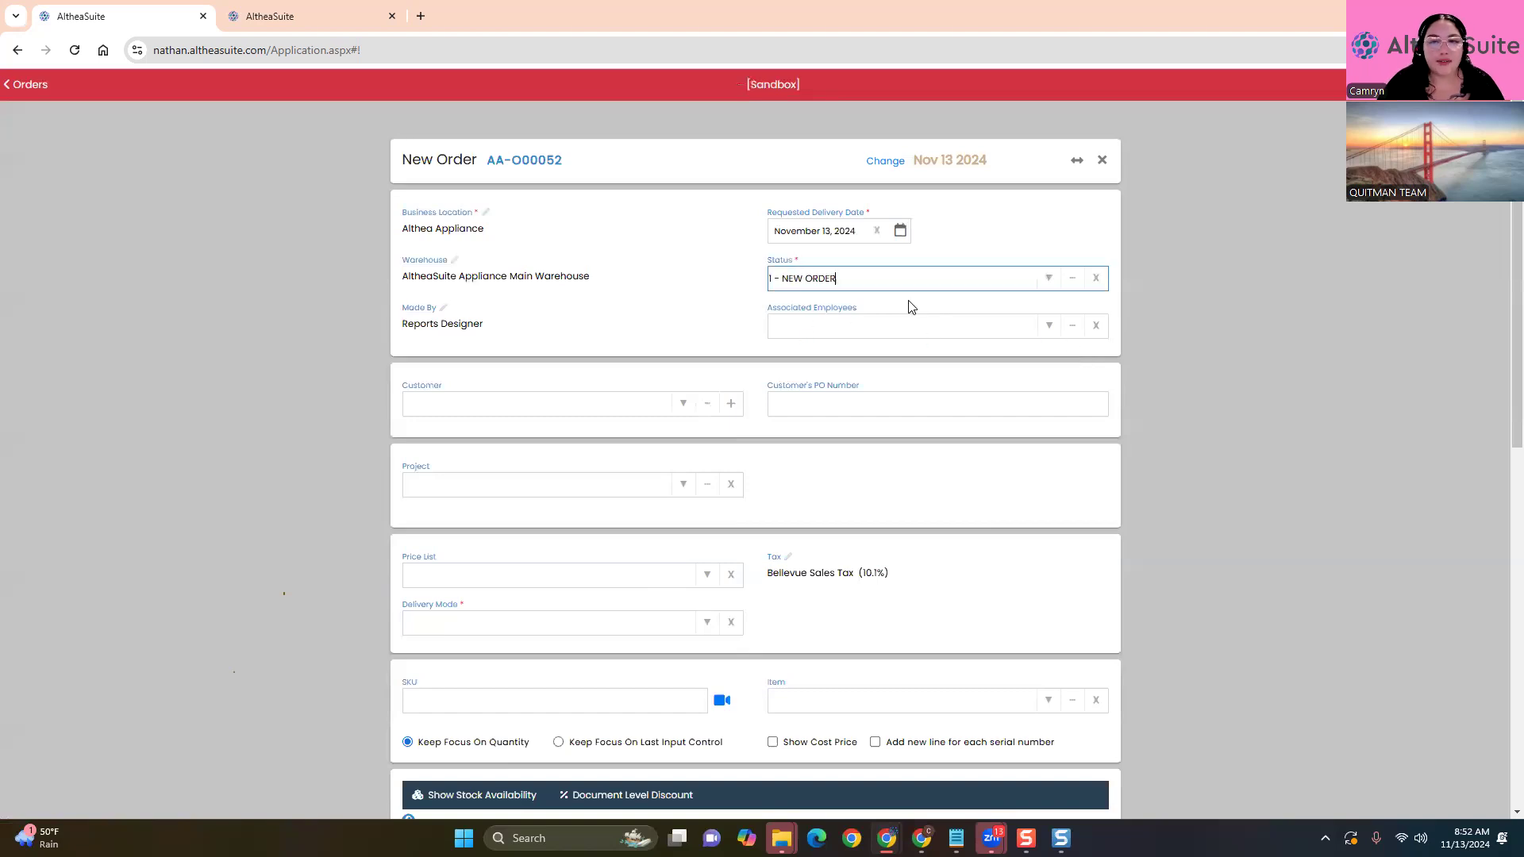
{"action": "left_click", "coordinate": [1050, 279]}
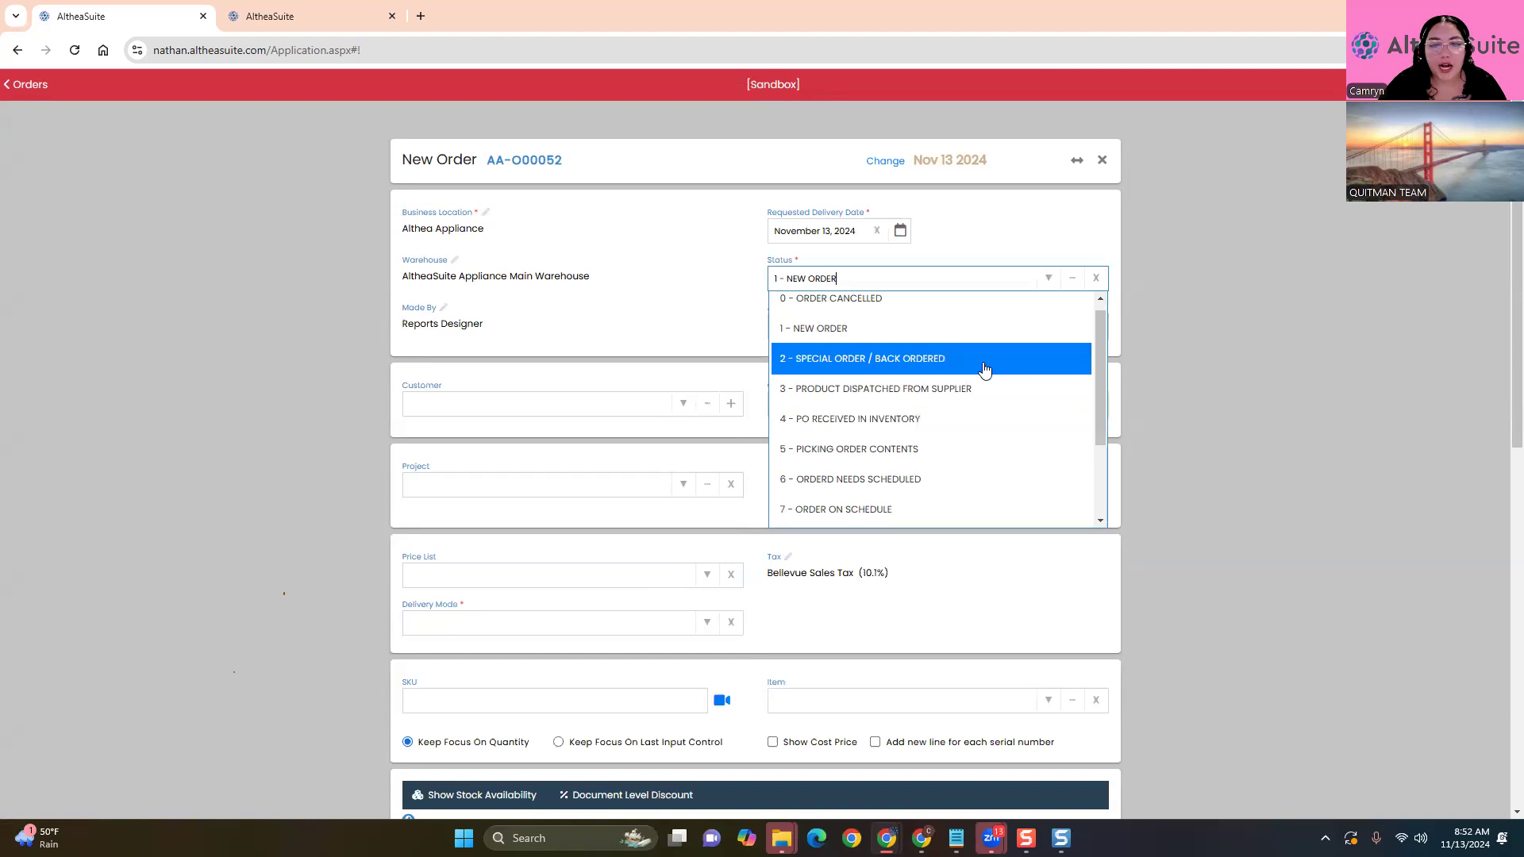
{"action": "left_click", "coordinate": [1210, 396]}
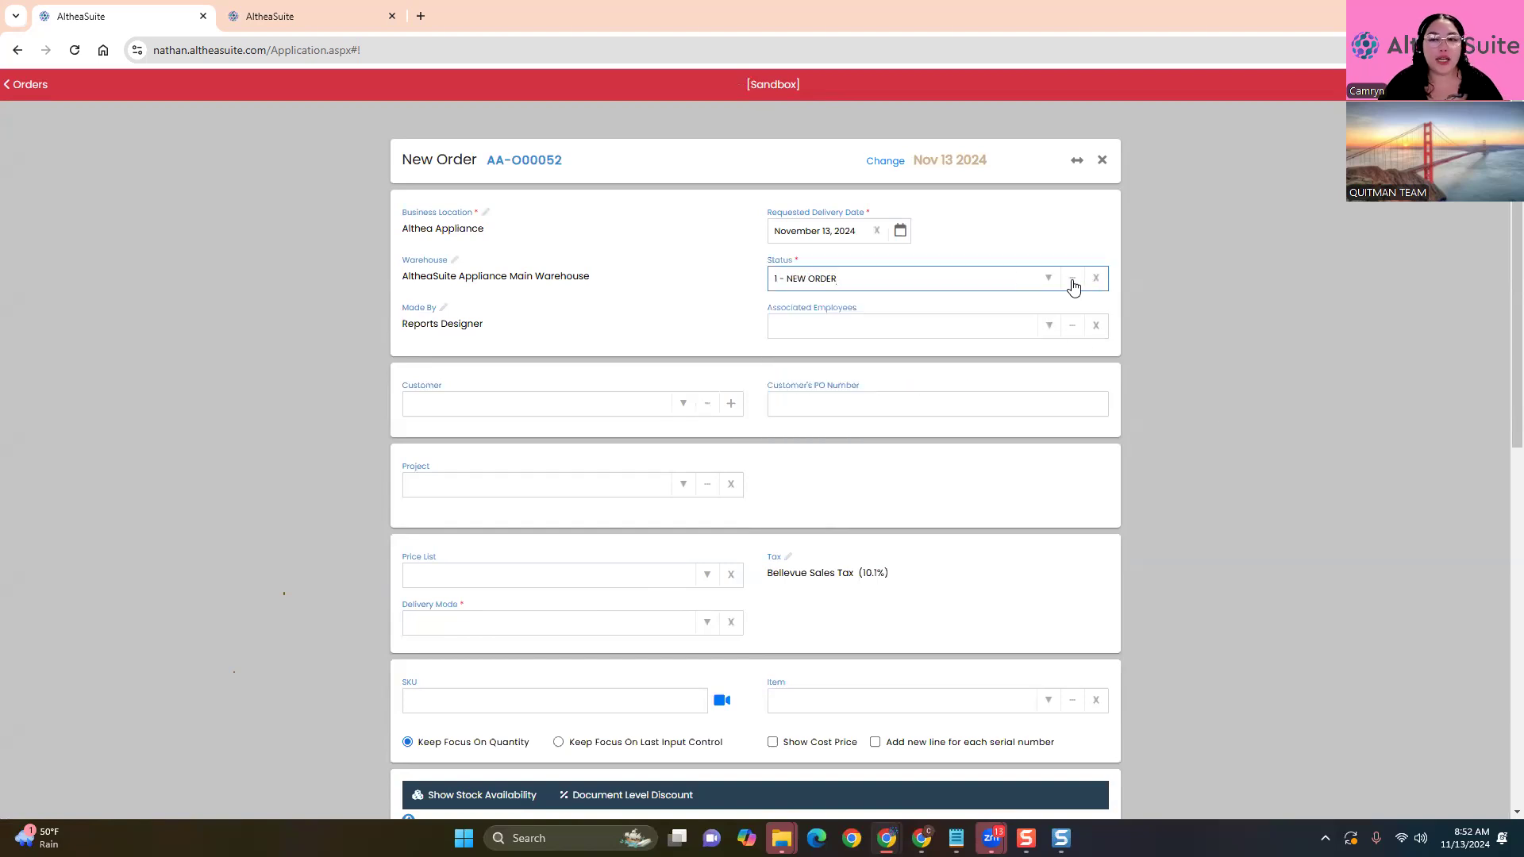
Browse the full status chooser, close it, and begin a fresh order
{"action": "left_click", "coordinate": [1073, 288]}
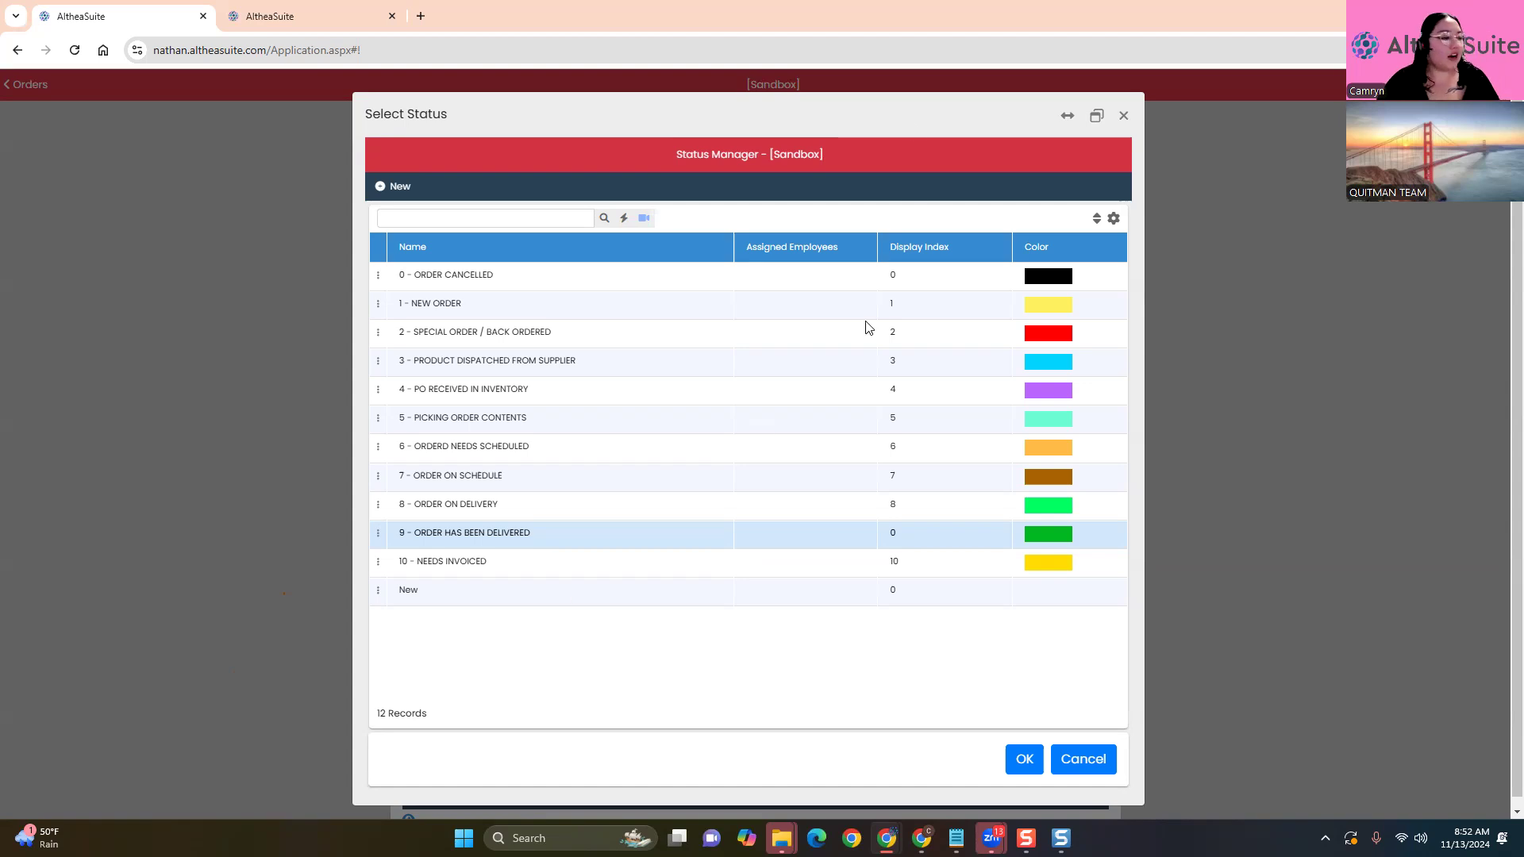
{"action": "left_click", "coordinate": [1128, 114]}
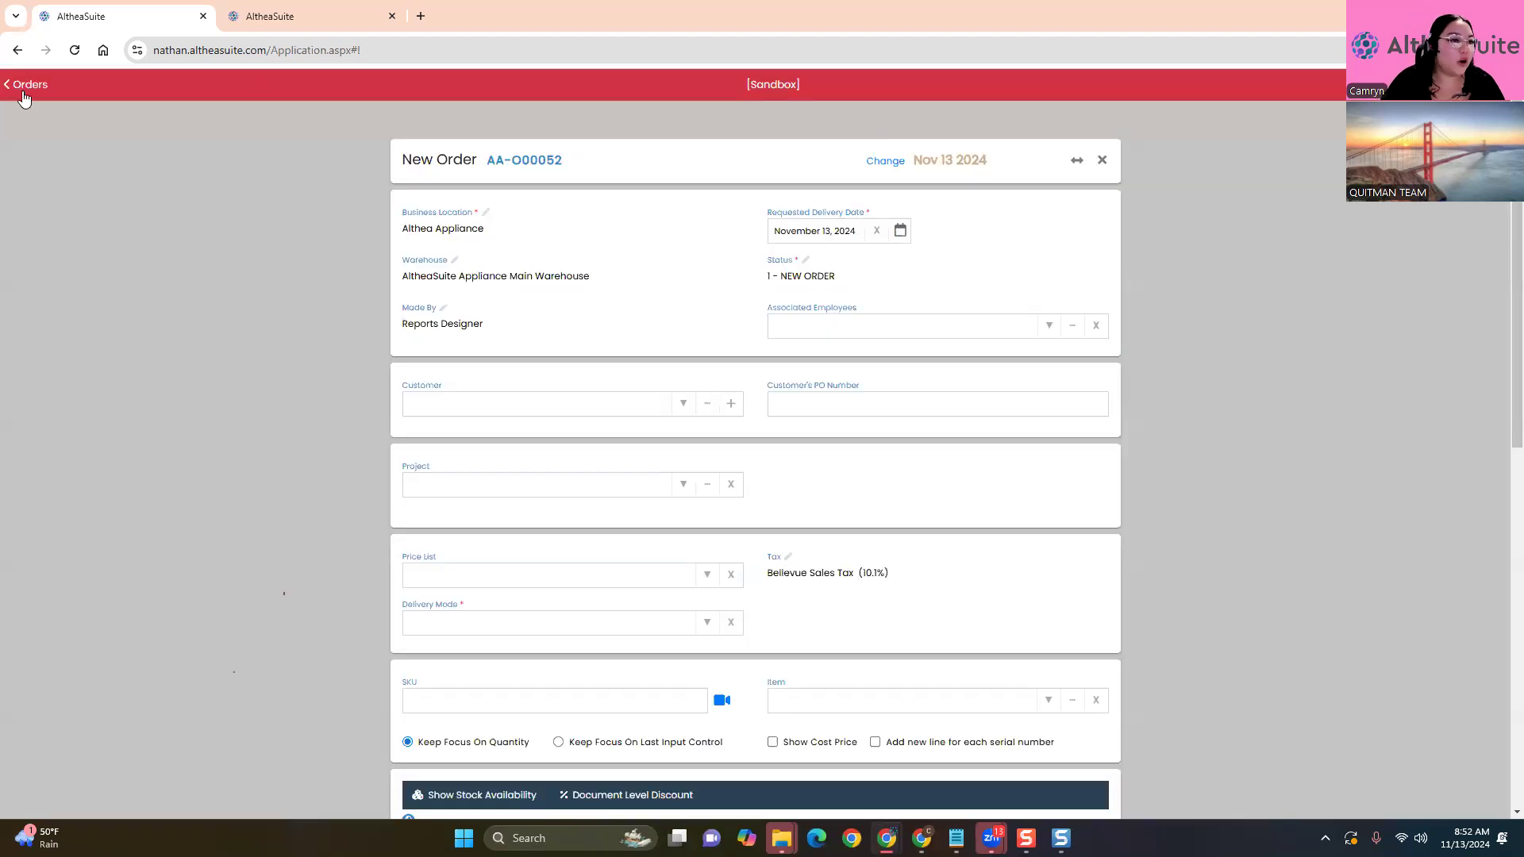
{"action": "left_click", "coordinate": [20, 88]}
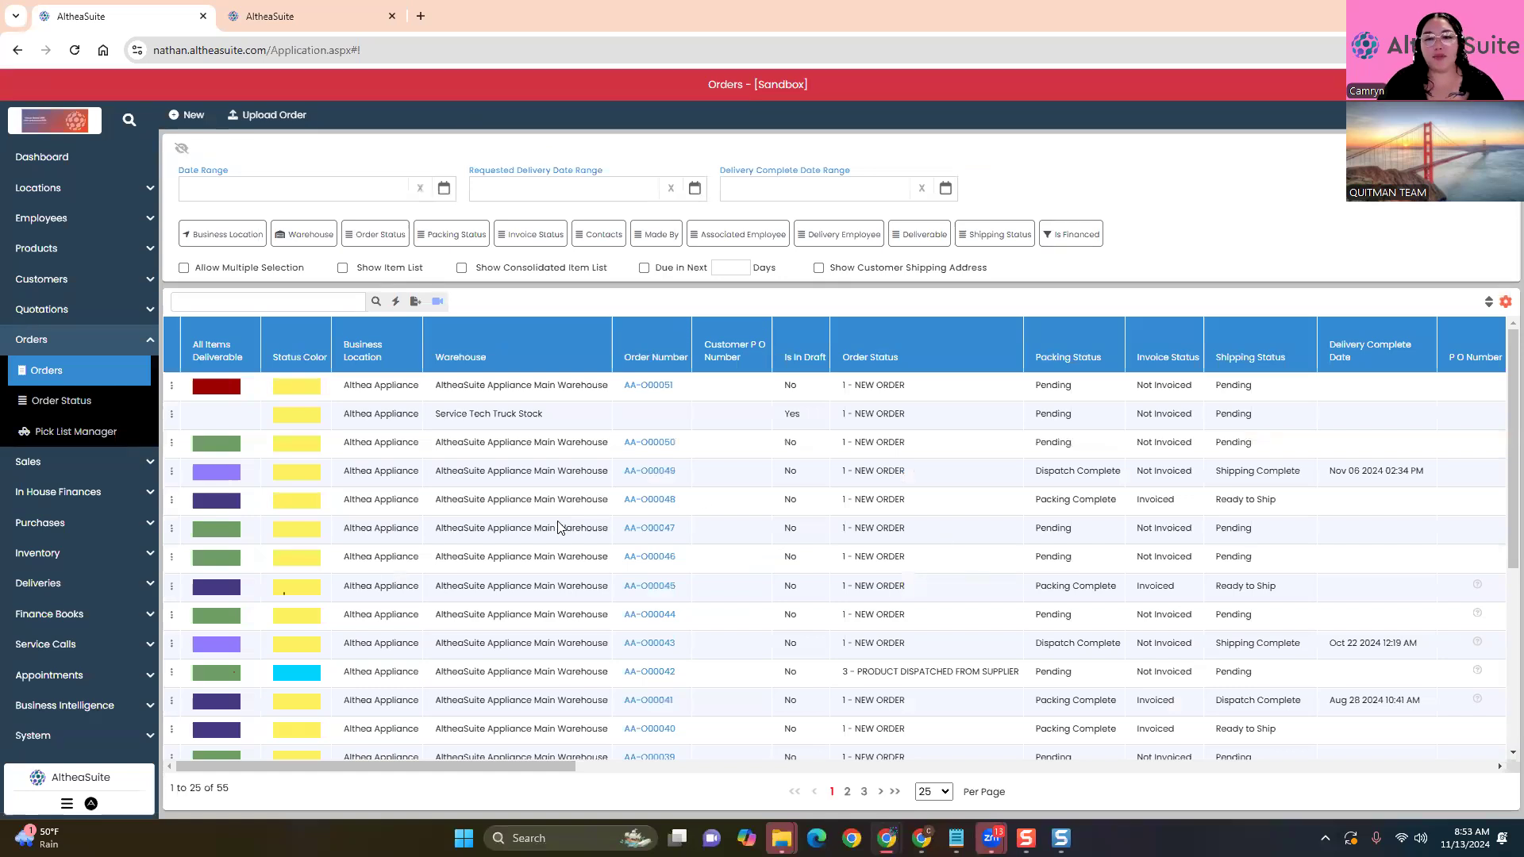
{"action": "left_click", "coordinate": [197, 119]}
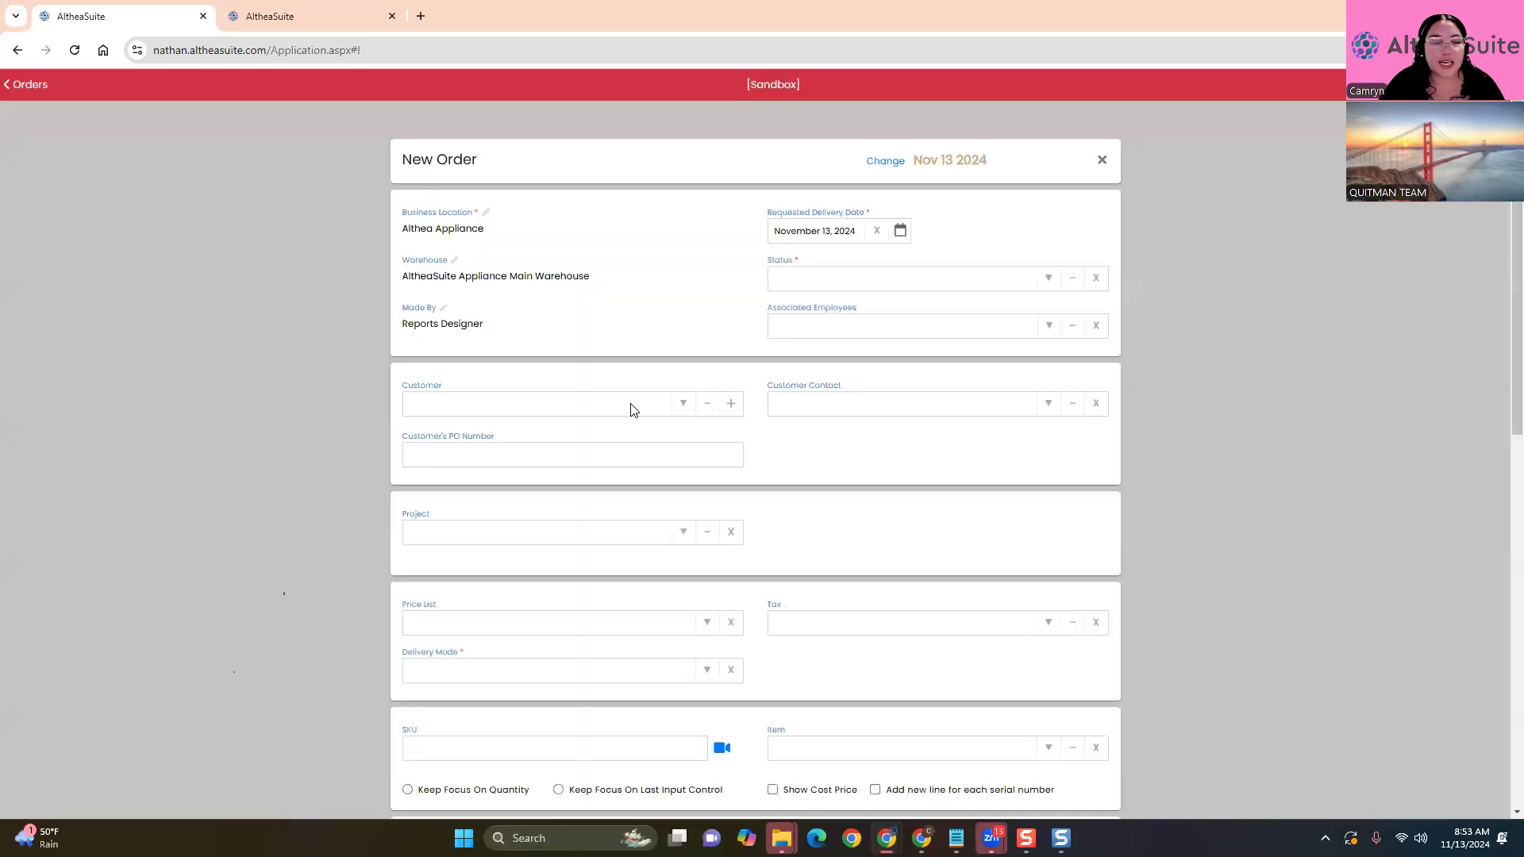
Set the order's delivery mode to 'All items are delivered with invoice'
{"action": "scroll", "coordinate": [710, 557], "scroll_direction": "down", "scroll_amount": 4}
{"action": "scroll", "coordinate": [711, 559], "scroll_direction": "down", "scroll_amount": 1}
{"action": "left_click", "coordinate": [699, 307]}
{"action": "left_click", "coordinate": [616, 338]}
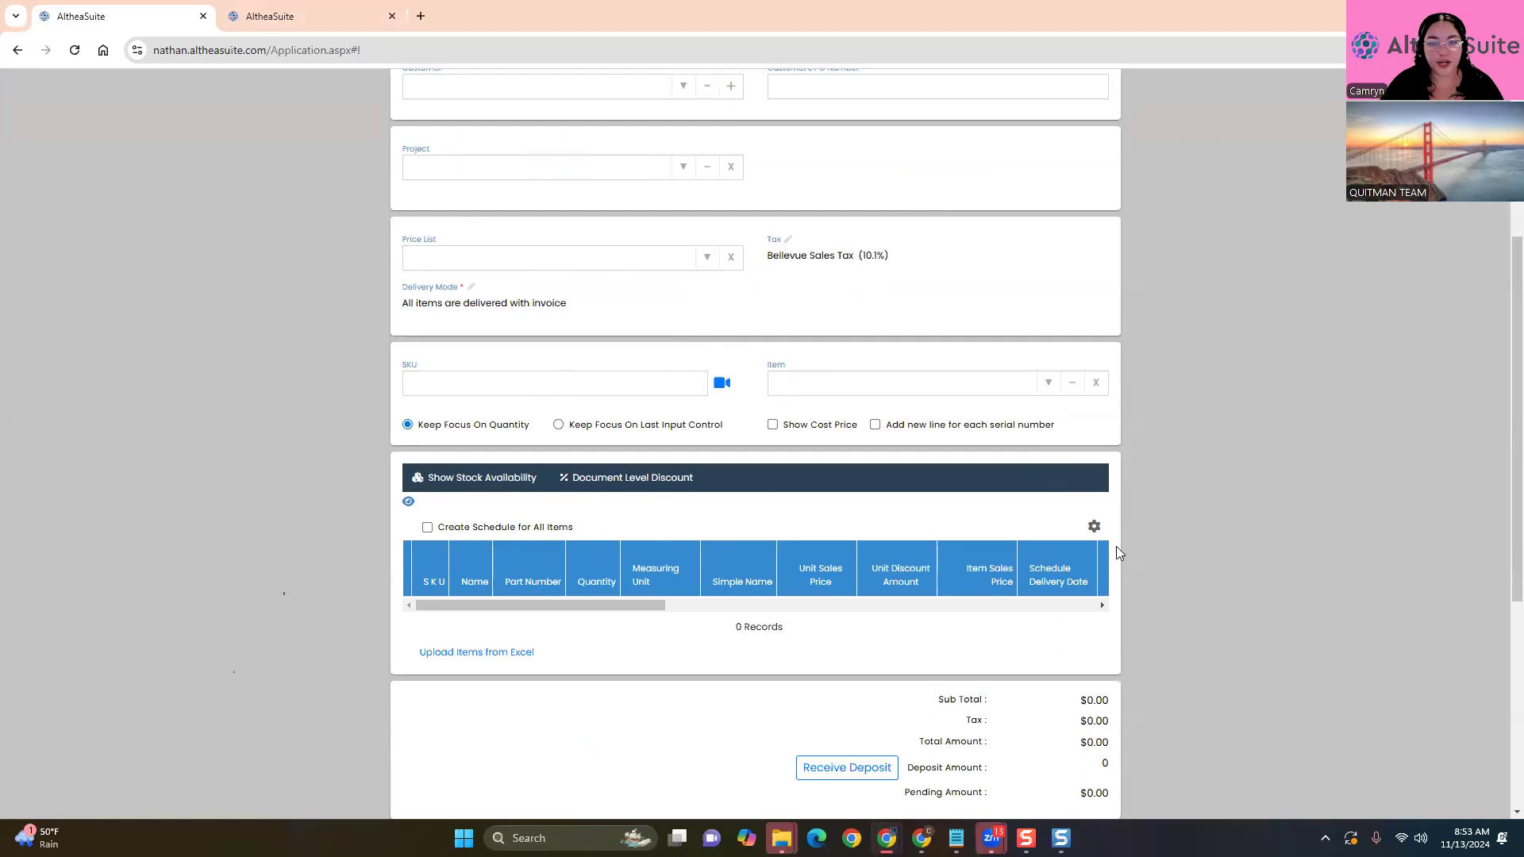
Add the Chateau 8-drawer dresser and Chateau 6 Drawer Chest, totalling $1,761.51
{"action": "scroll", "coordinate": [1402, 415], "scroll_direction": "down", "scroll_amount": 1}
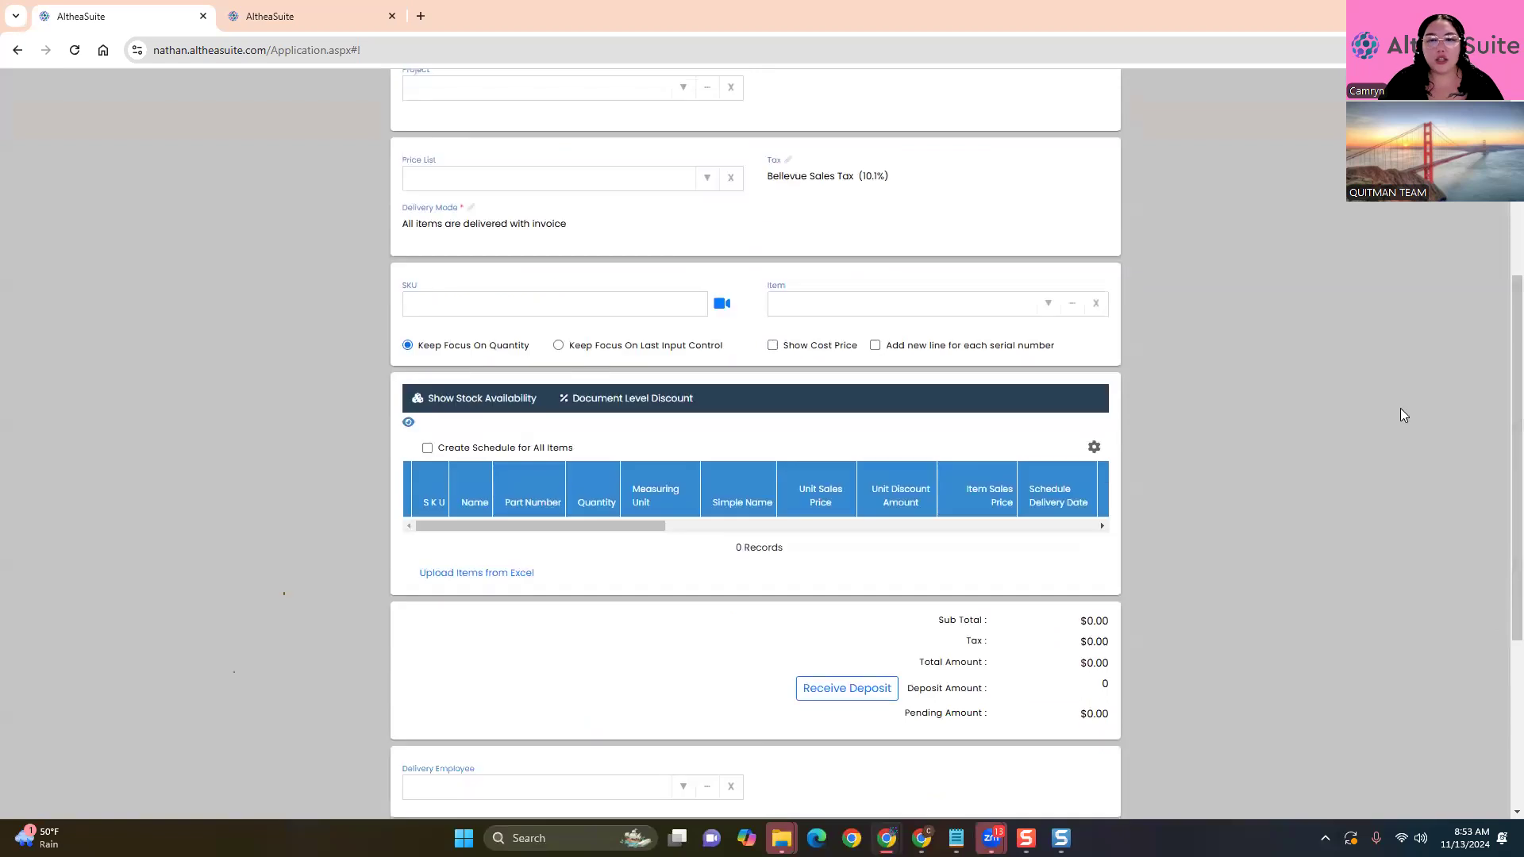
{"action": "left_click", "coordinate": [1048, 303]}
{"action": "left_click", "coordinate": [1064, 328]}
{"action": "left_click", "coordinate": [1048, 304]}
{"action": "left_click", "coordinate": [985, 429]}
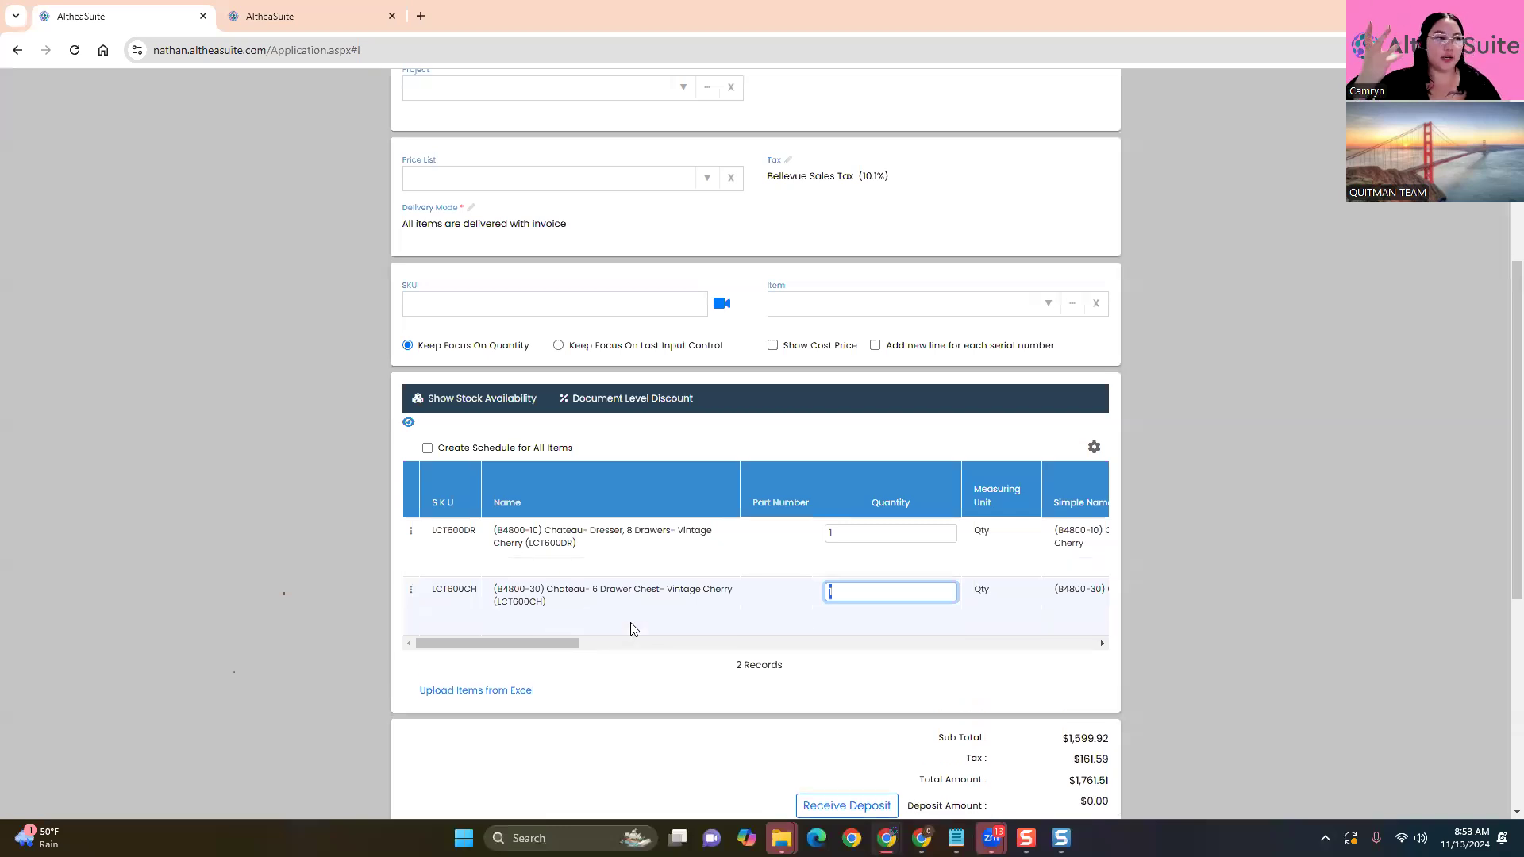
{"action": "scroll", "coordinate": [633, 629], "scroll_direction": "down", "scroll_amount": 3}
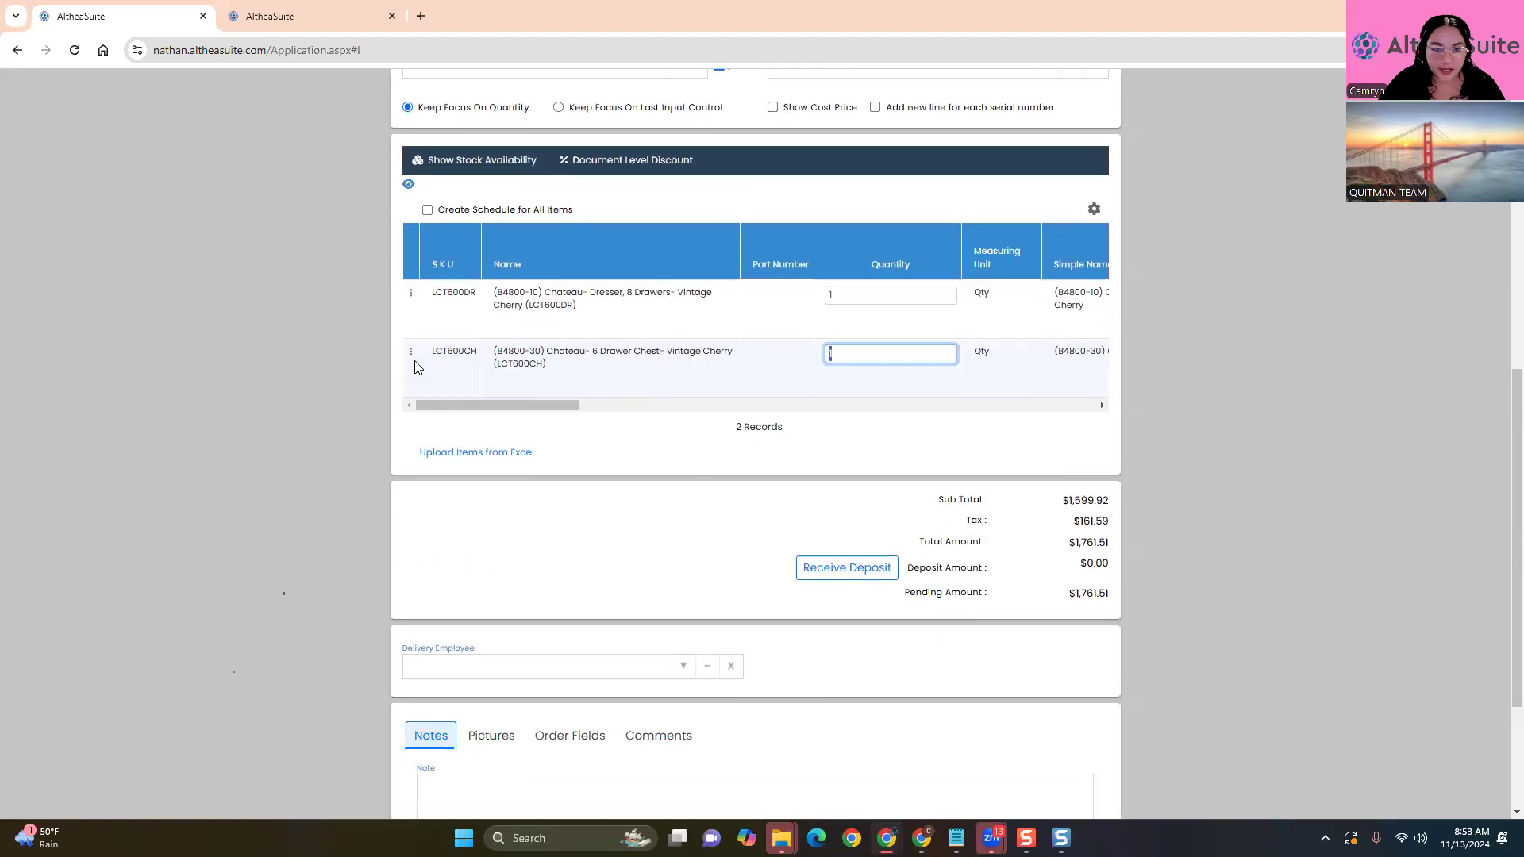
{"action": "scroll", "coordinate": [751, 488], "scroll_direction": "down", "scroll_amount": 1}
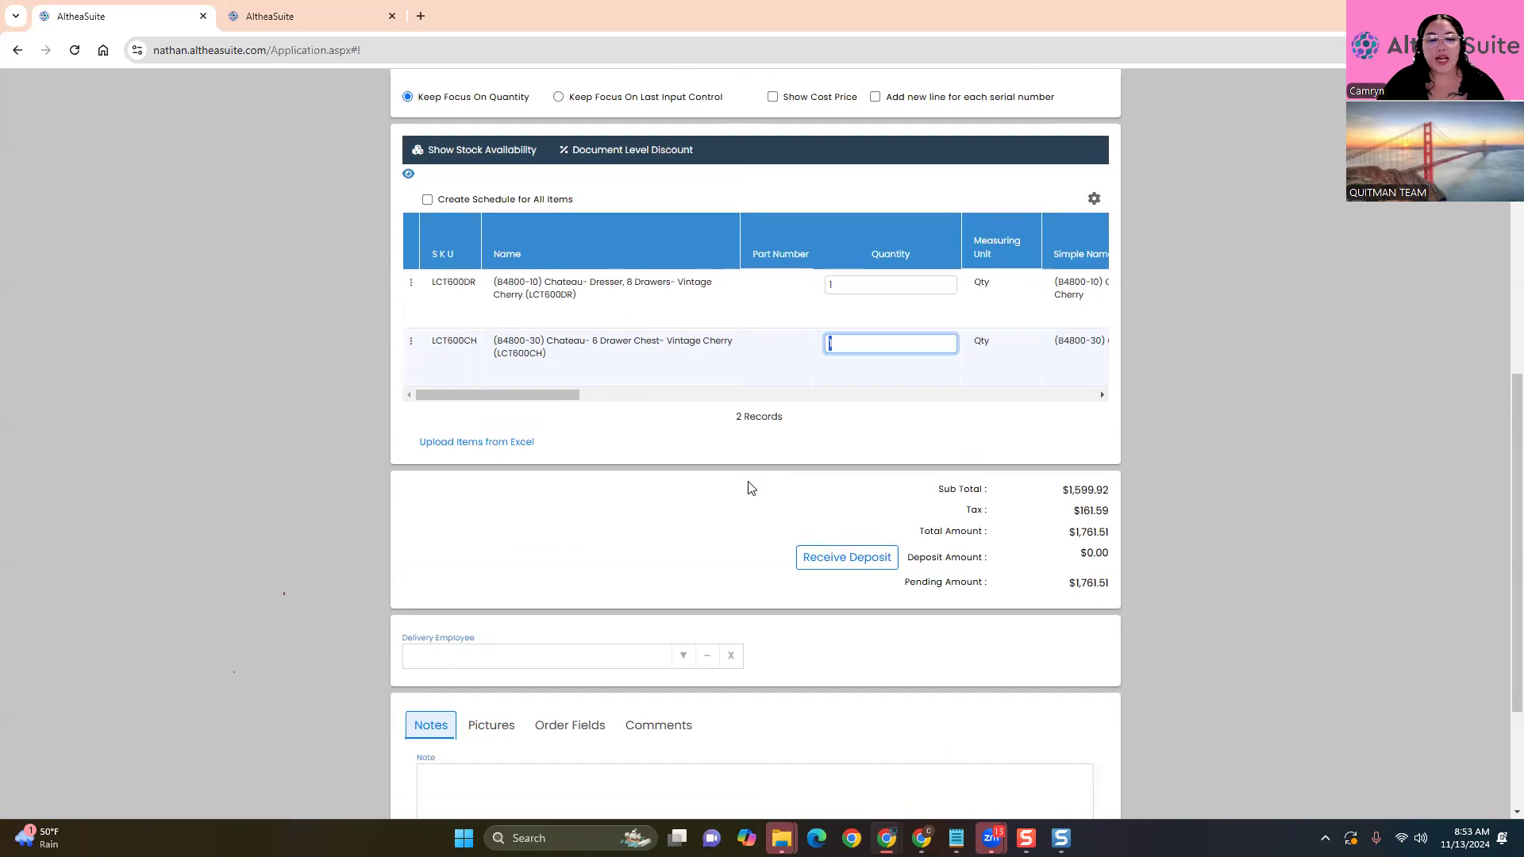
{"action": "scroll", "coordinate": [751, 488], "scroll_direction": "down", "scroll_amount": 3}
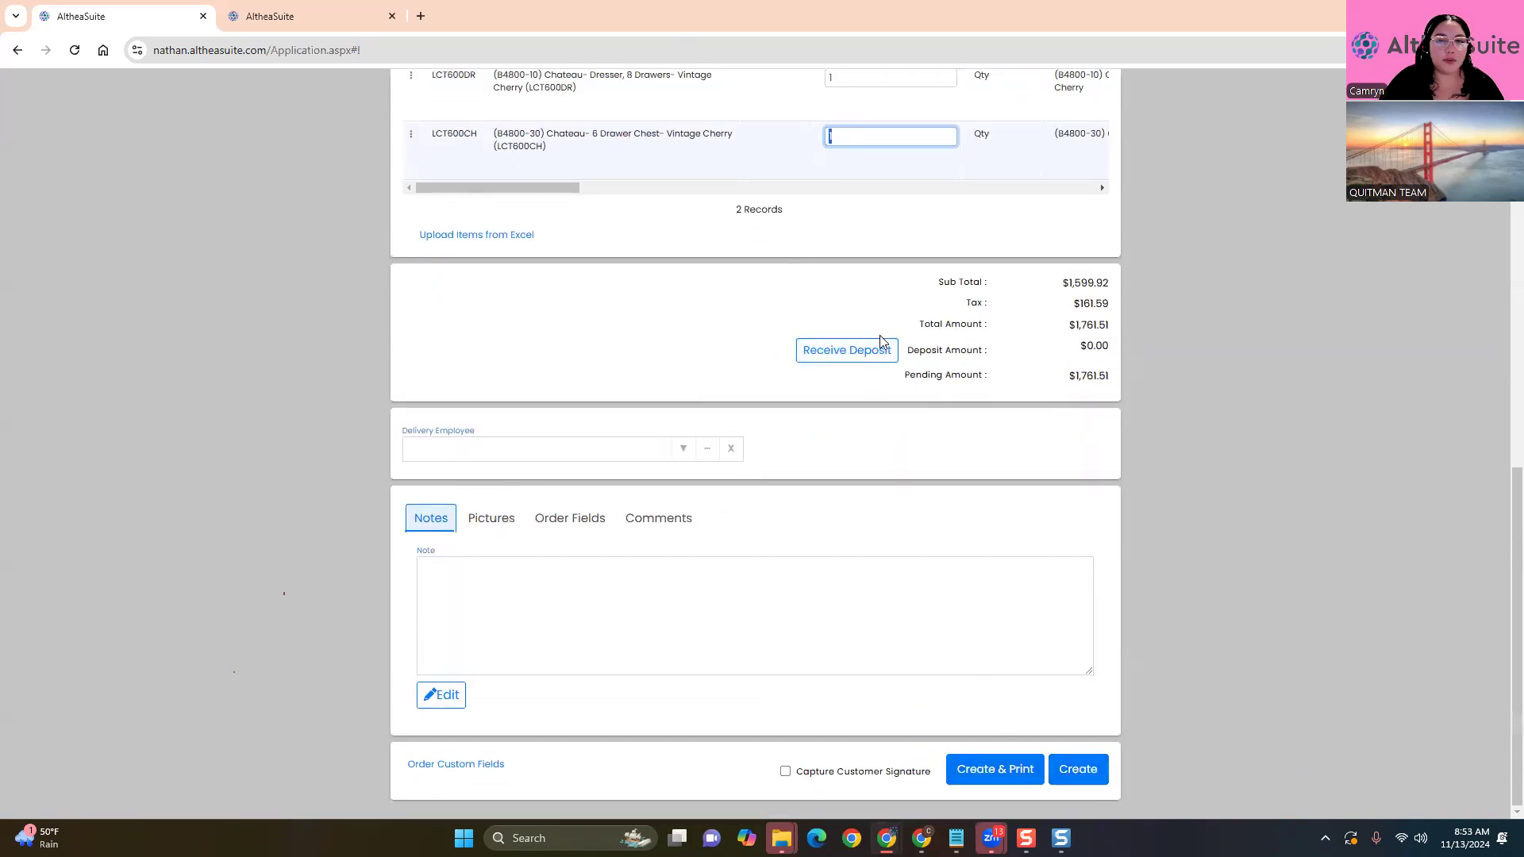
{"action": "scroll", "coordinate": [961, 514], "scroll_direction": "up", "scroll_amount": 2}
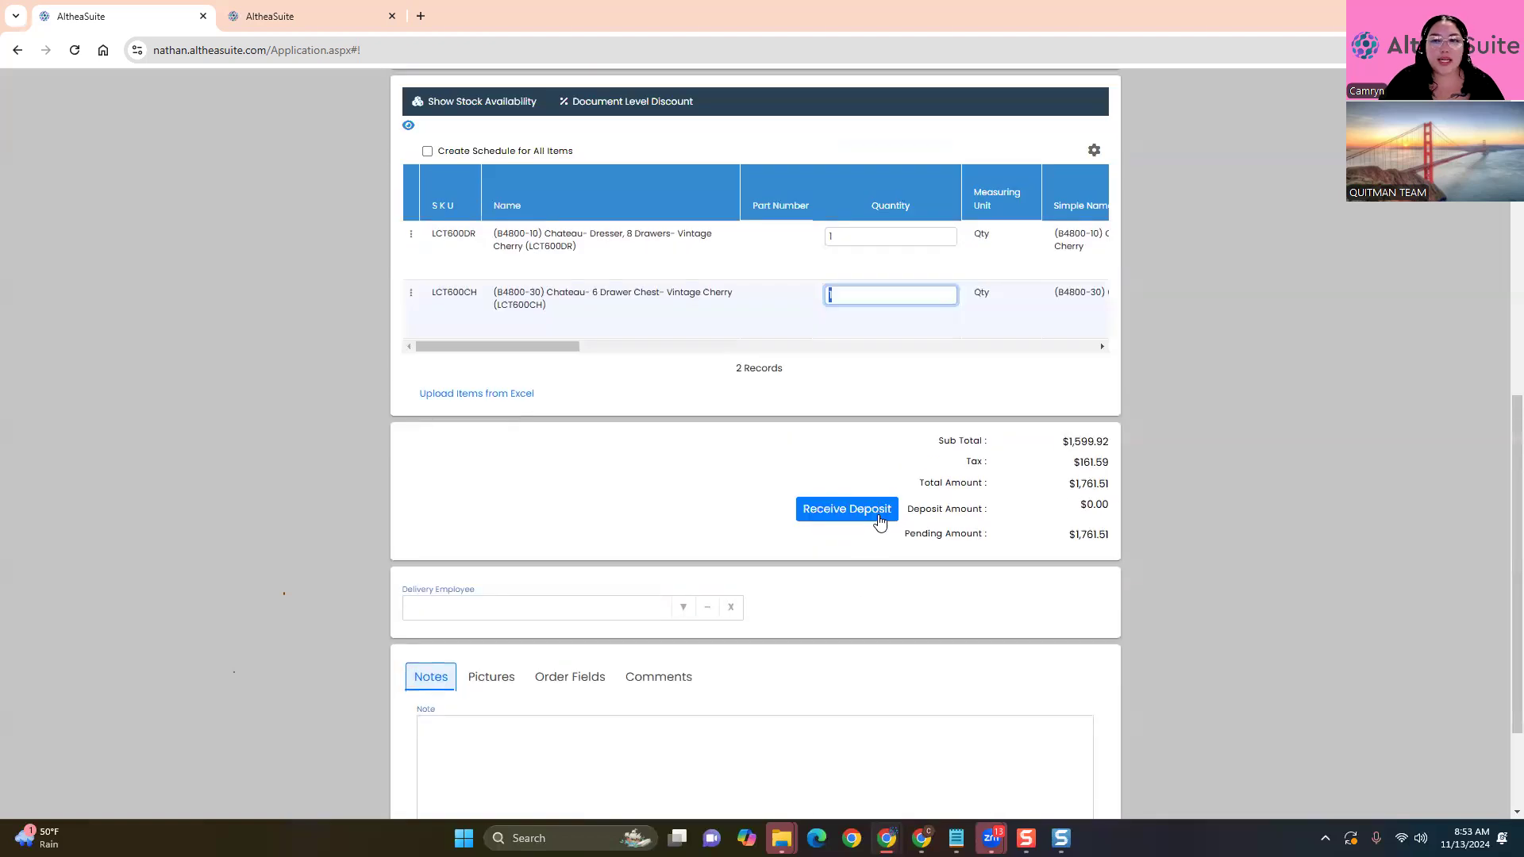
Assign the customer to the order after the missing-customer deposit warning
{"action": "left_click", "coordinate": [880, 520]}
{"action": "left_click", "coordinate": [606, 223]}
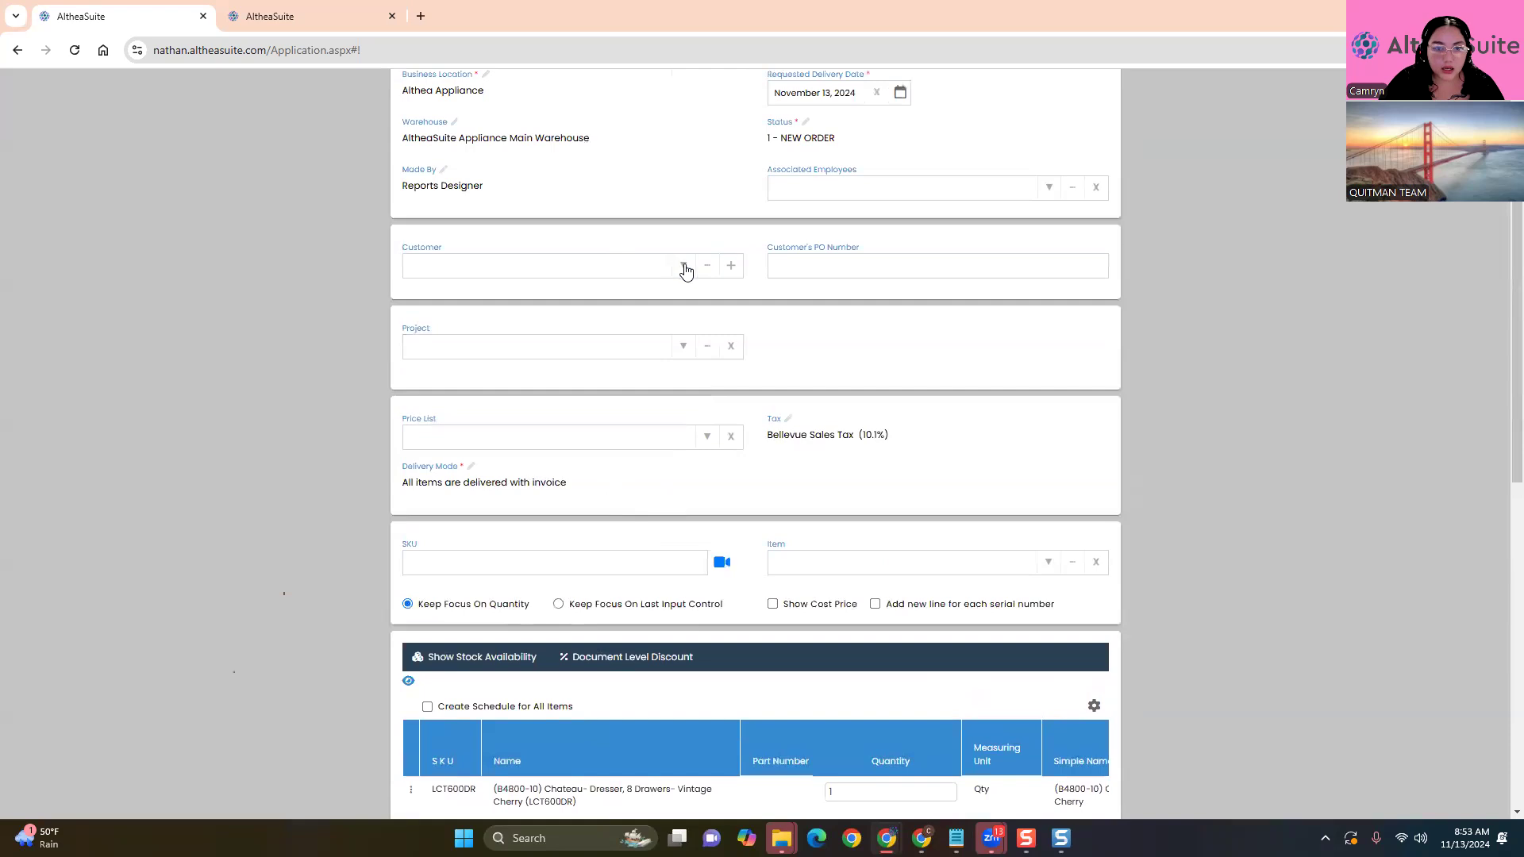
{"action": "left_click", "coordinate": [685, 268]}
{"action": "left_click", "coordinate": [609, 387]}
{"action": "scroll", "coordinate": [1183, 588], "scroll_direction": "down", "scroll_amount": 5}
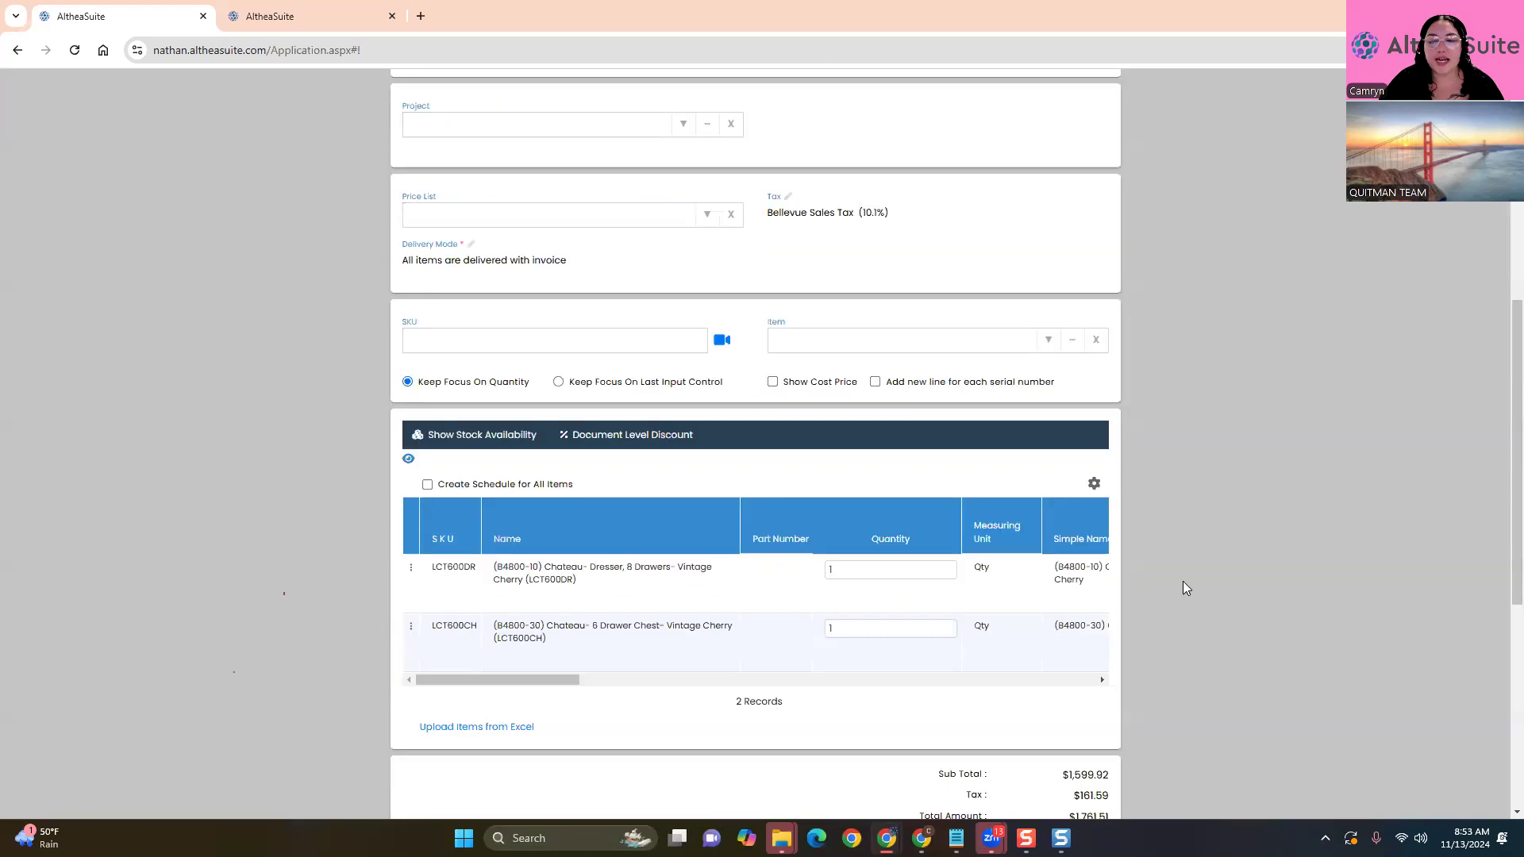
{"action": "scroll", "coordinate": [1183, 588], "scroll_direction": "down", "scroll_amount": 4}
Try a card deposit of the full $1,761.51, then clear it and close without paying
{"action": "left_click", "coordinate": [850, 443]}
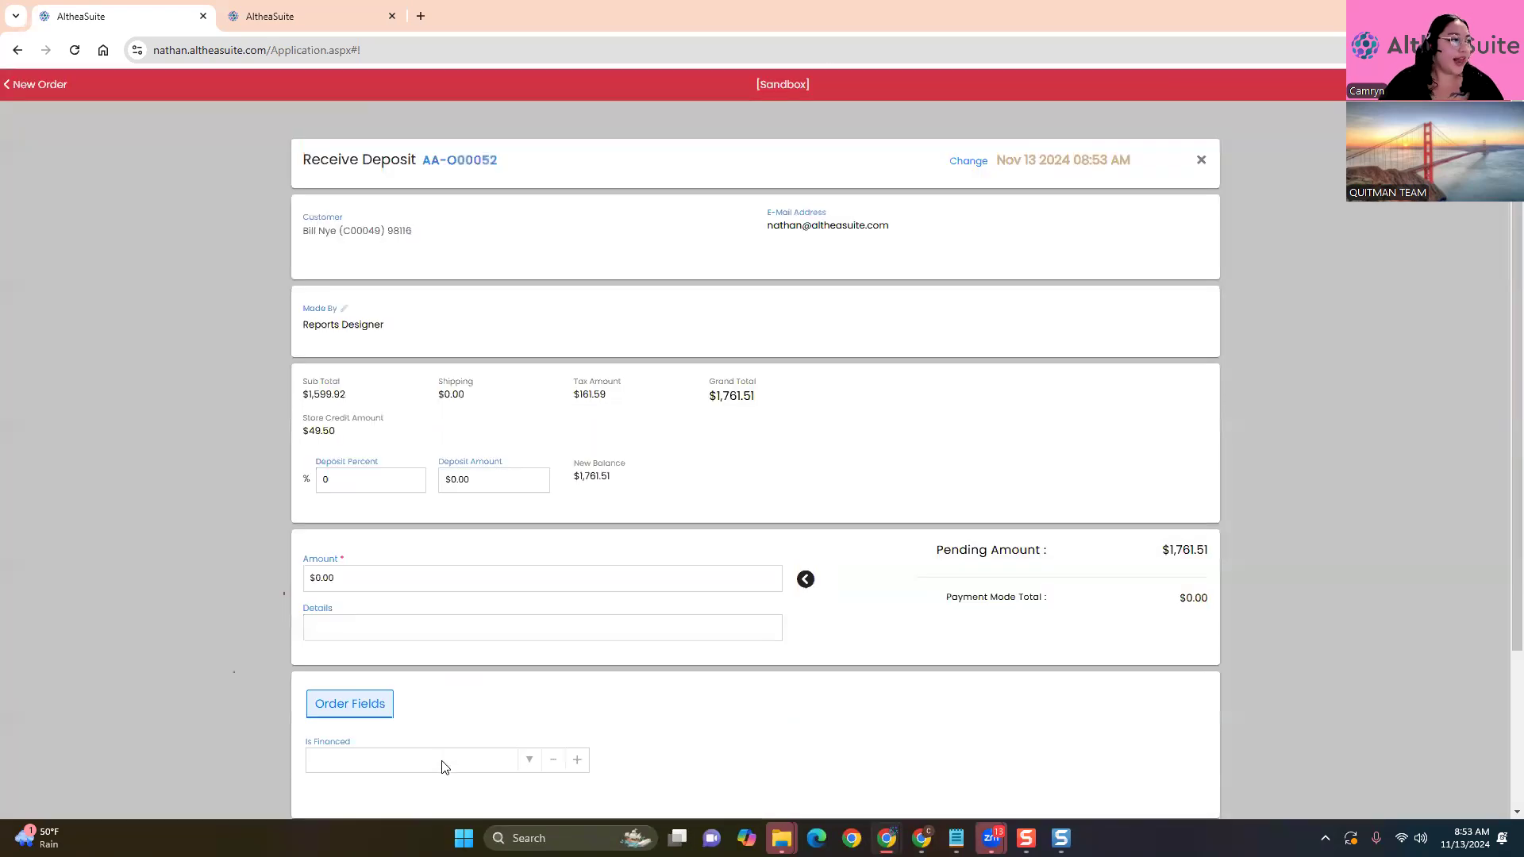
{"action": "scroll", "coordinate": [214, 595], "scroll_direction": "down", "scroll_amount": 2}
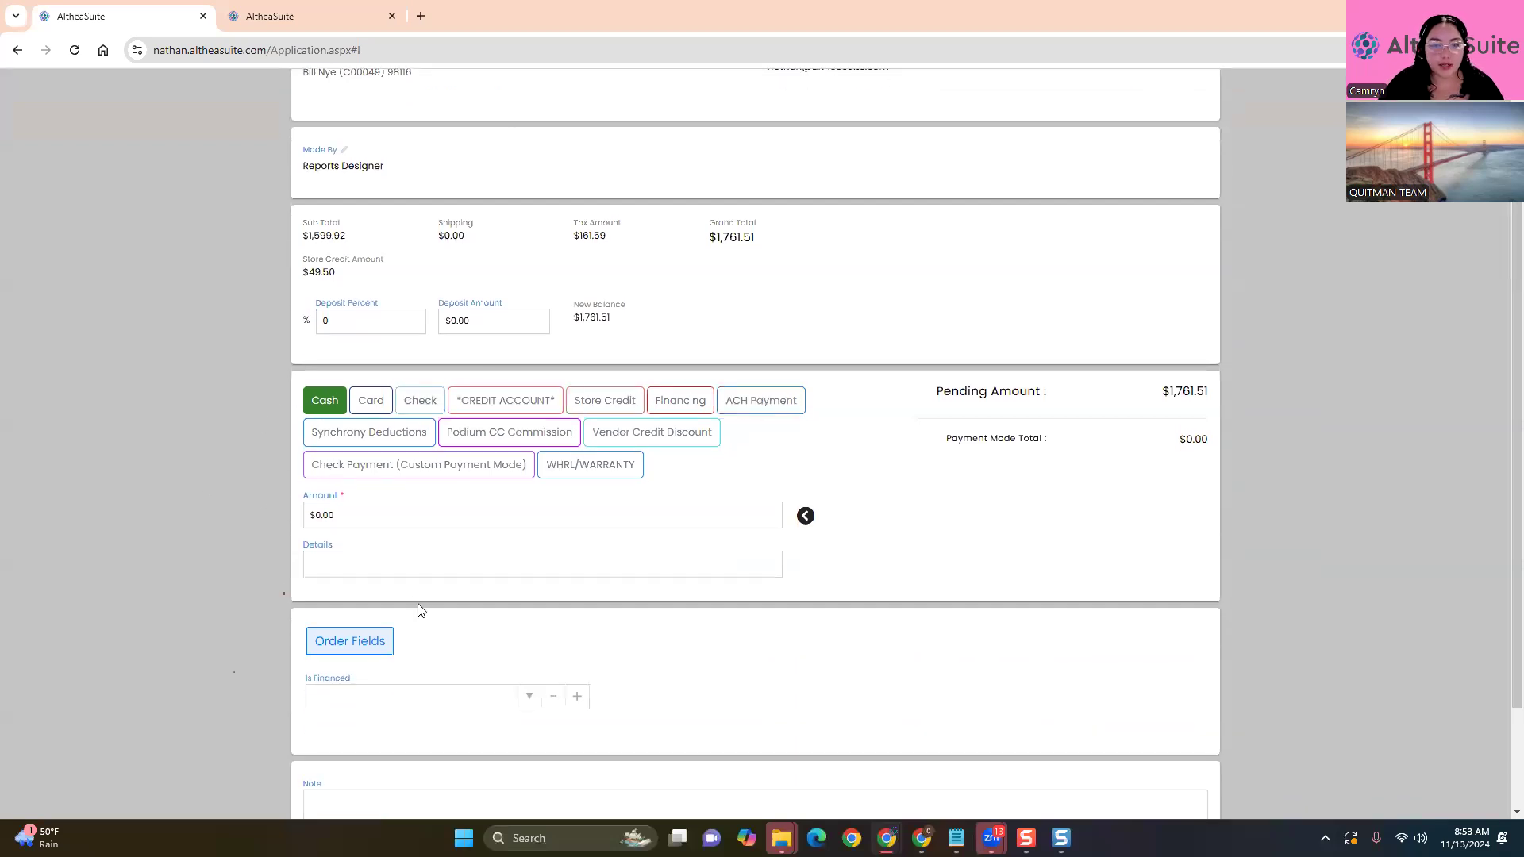
{"action": "left_click", "coordinate": [379, 407]}
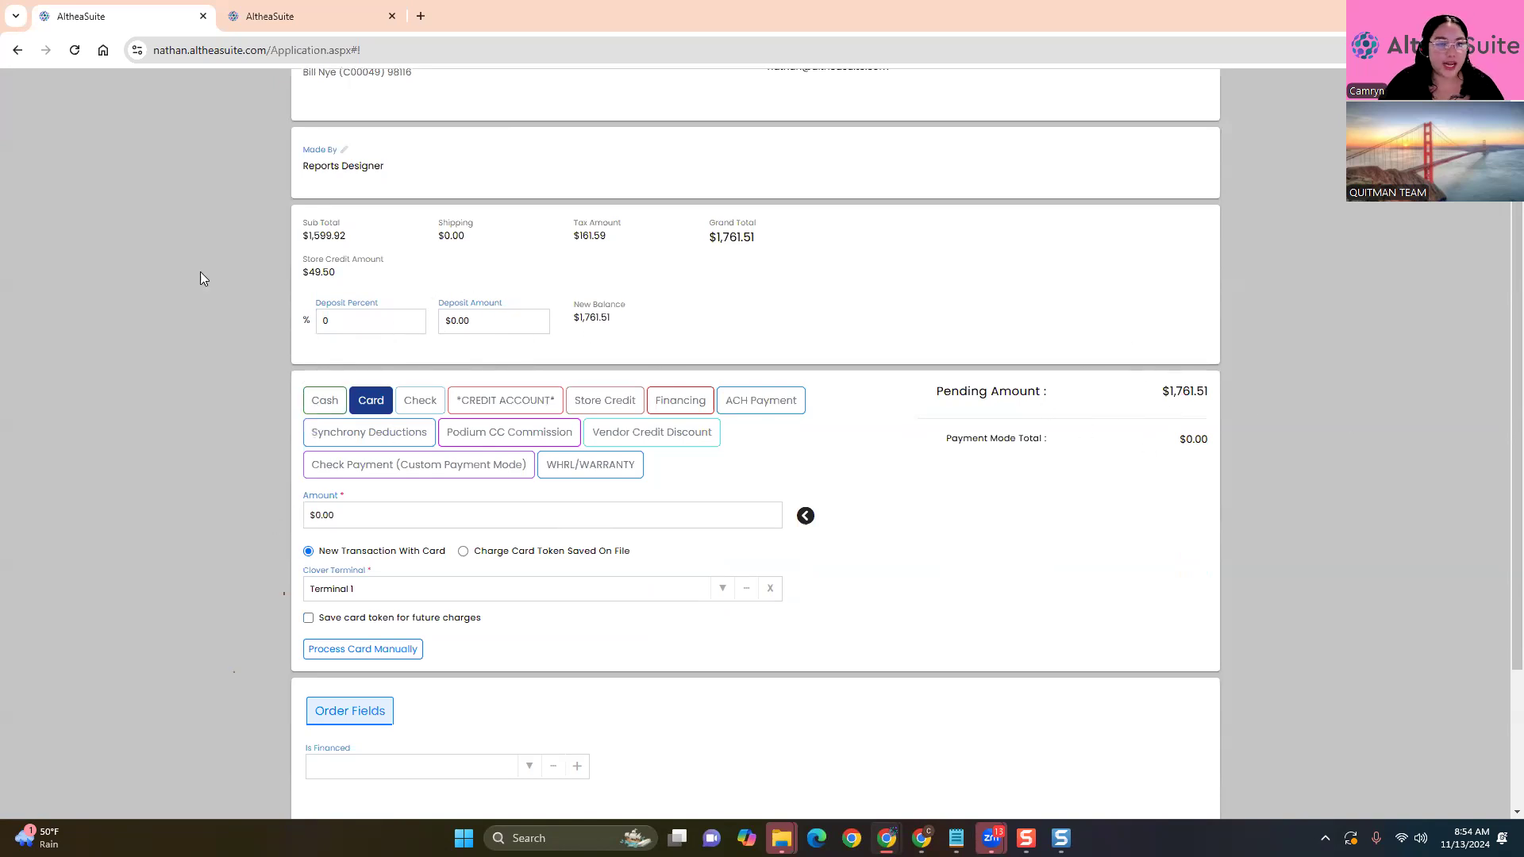
{"action": "left_click", "coordinate": [806, 516]}
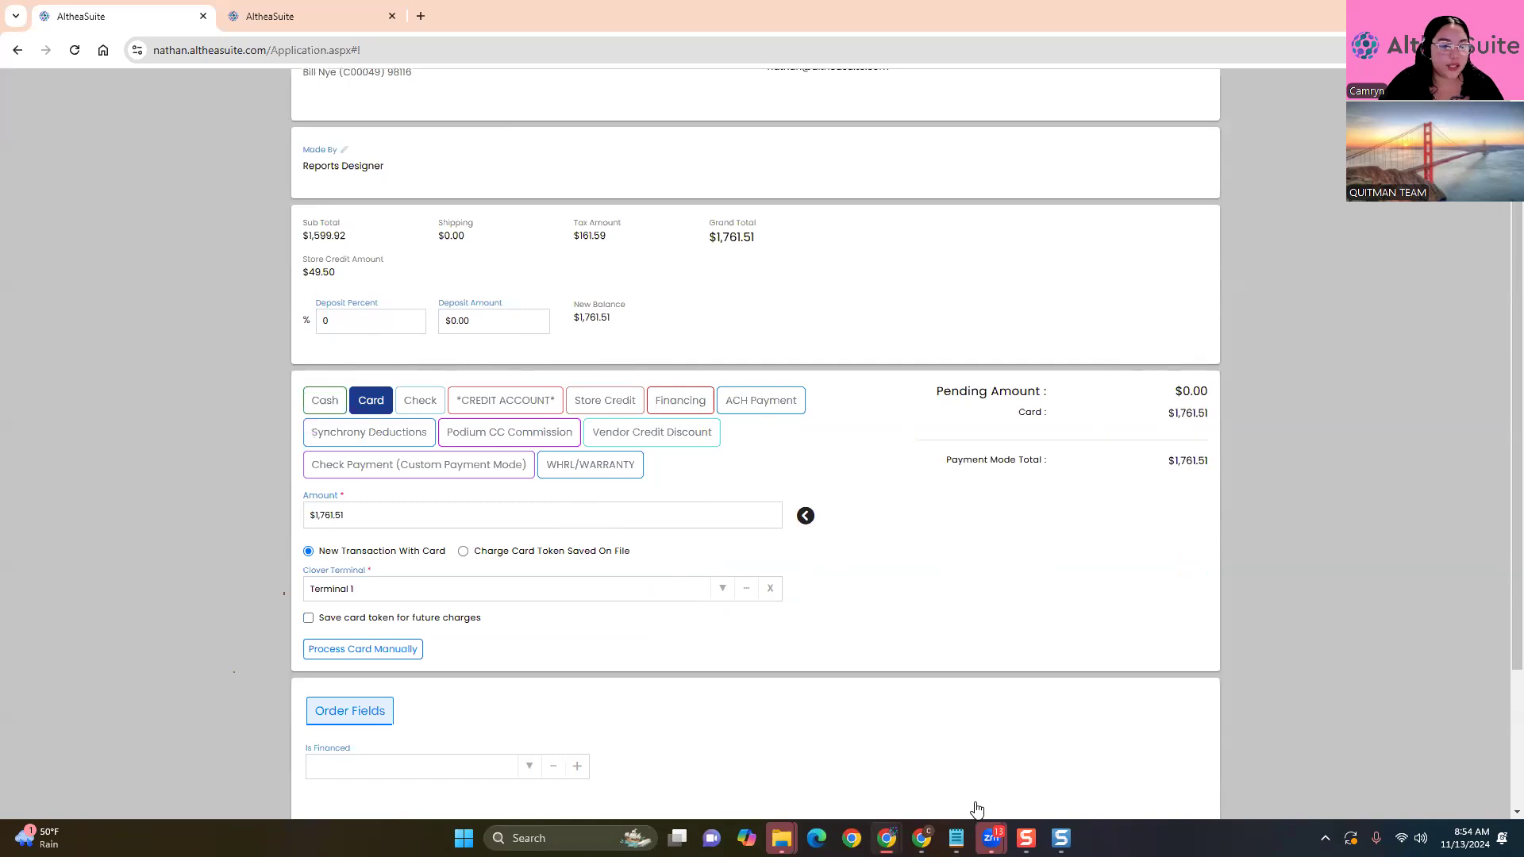
{"action": "left_click", "coordinate": [368, 516]}
{"action": "left_click", "coordinate": [201, 545]}
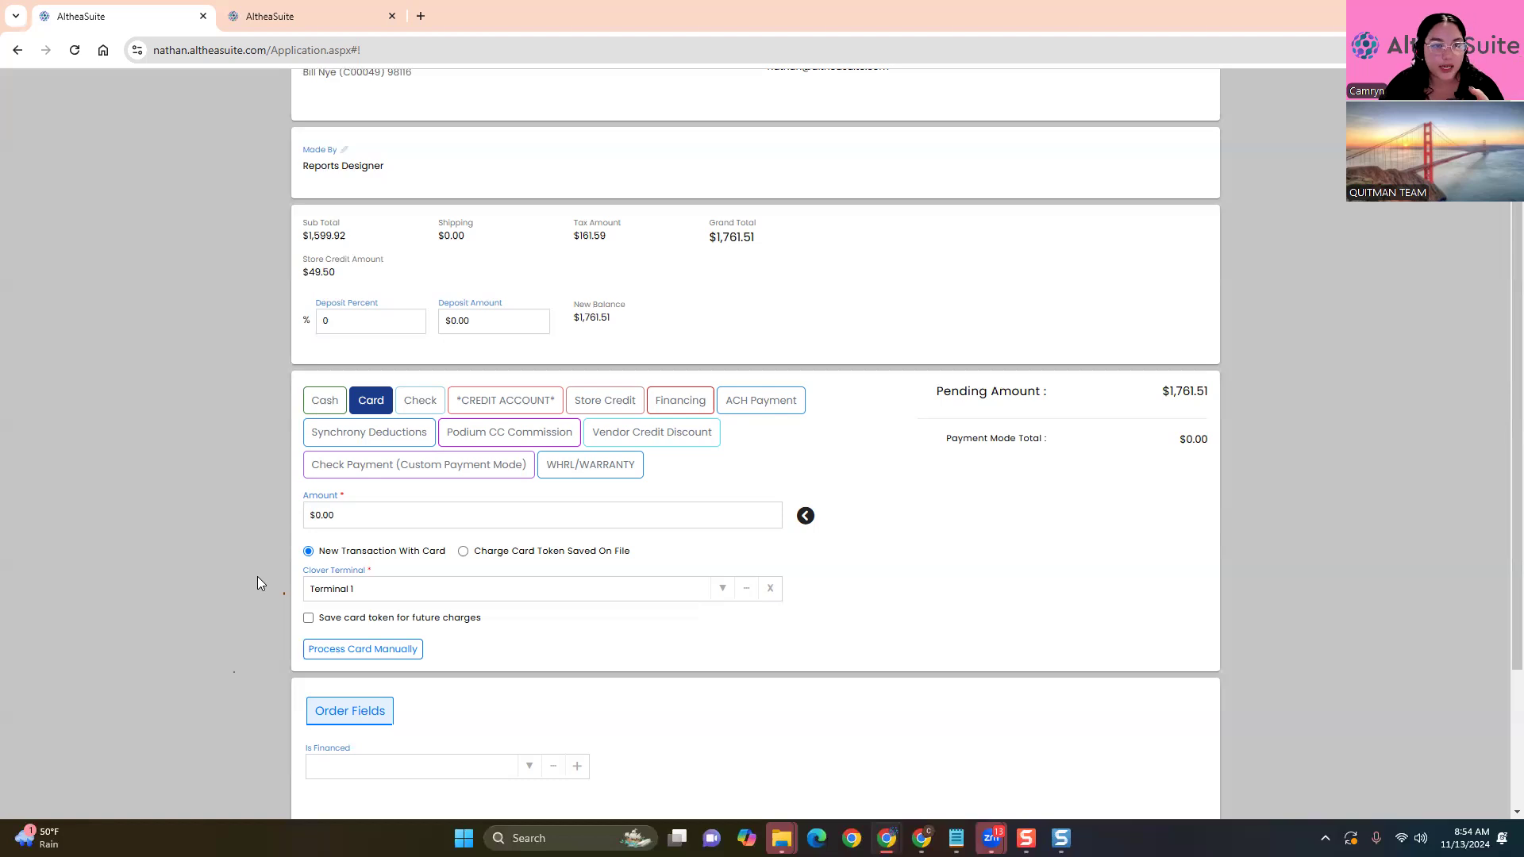
{"action": "scroll", "coordinate": [1090, 326], "scroll_direction": "up", "scroll_amount": 2}
{"action": "left_click", "coordinate": [1203, 157]}
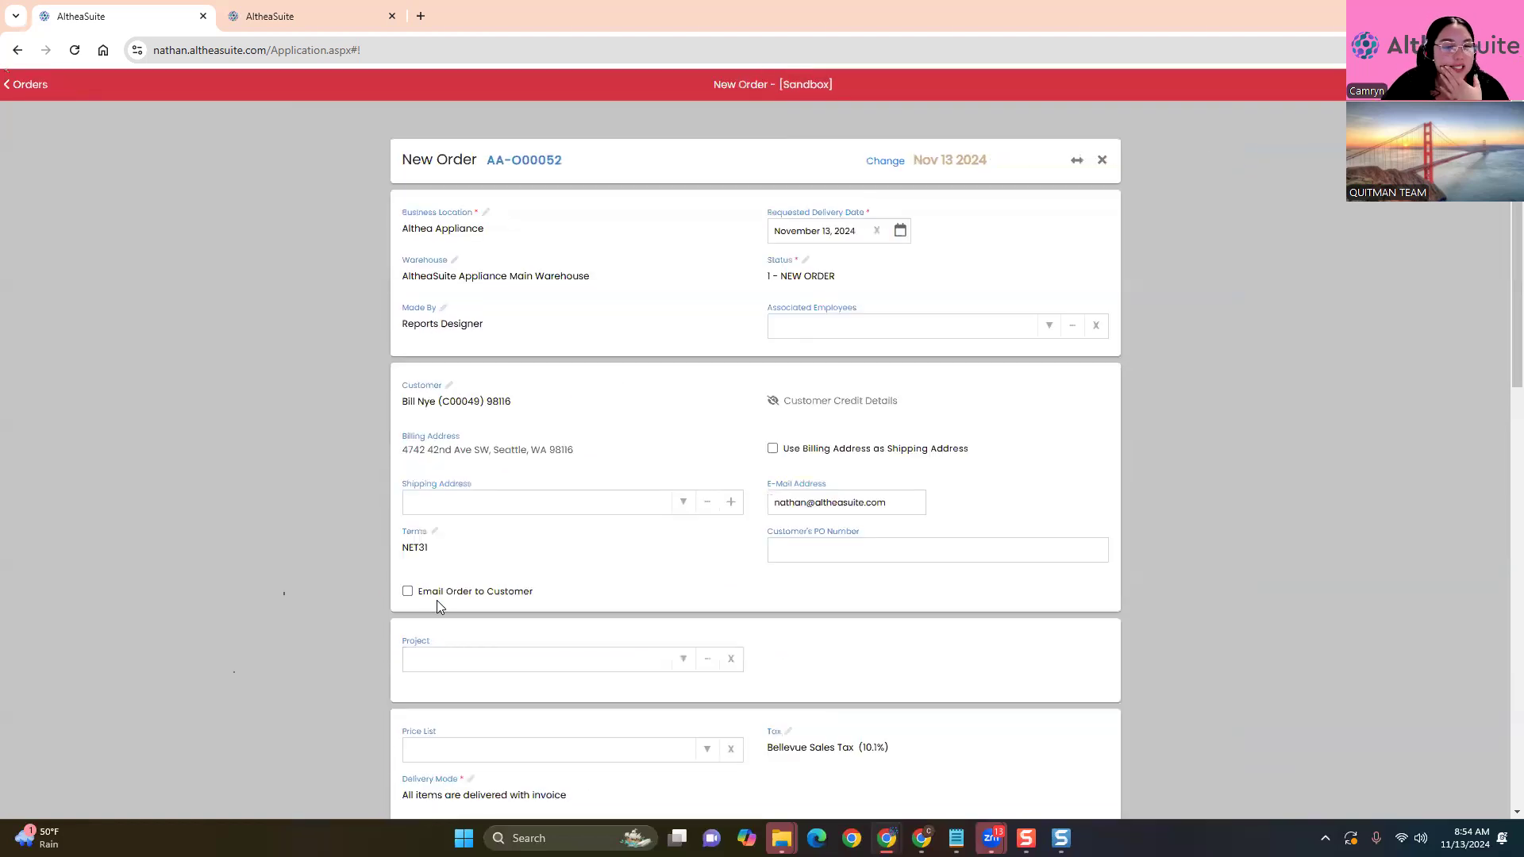
Record a $1,761.51 cash deposit on the new order
{"action": "scroll", "coordinate": [437, 600], "scroll_direction": "down", "scroll_amount": 6}
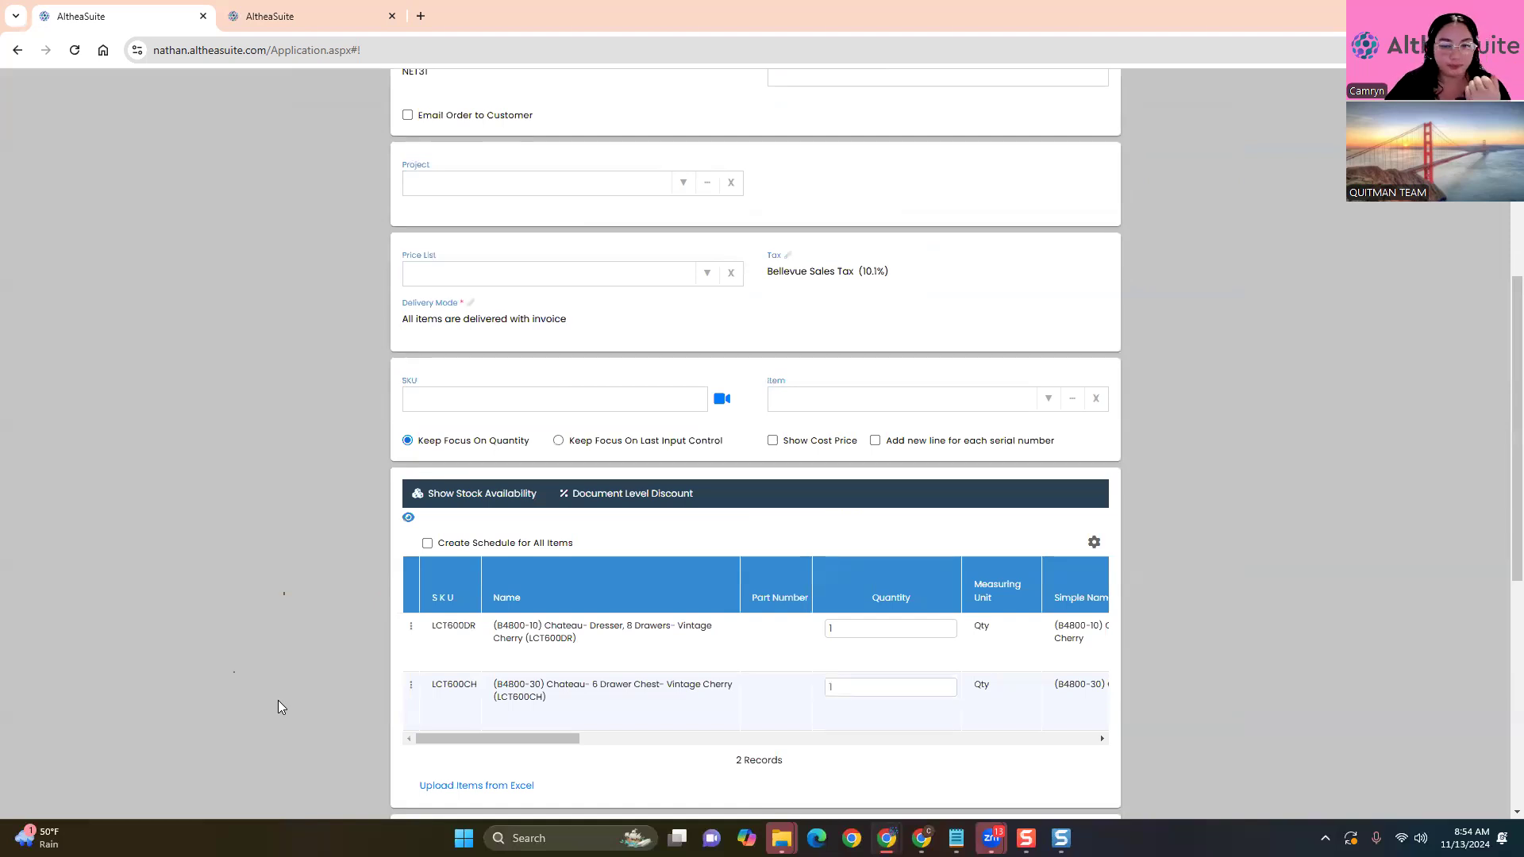
{"action": "scroll", "coordinate": [269, 705], "scroll_direction": "down", "scroll_amount": 4}
{"action": "left_click", "coordinate": [859, 601]}
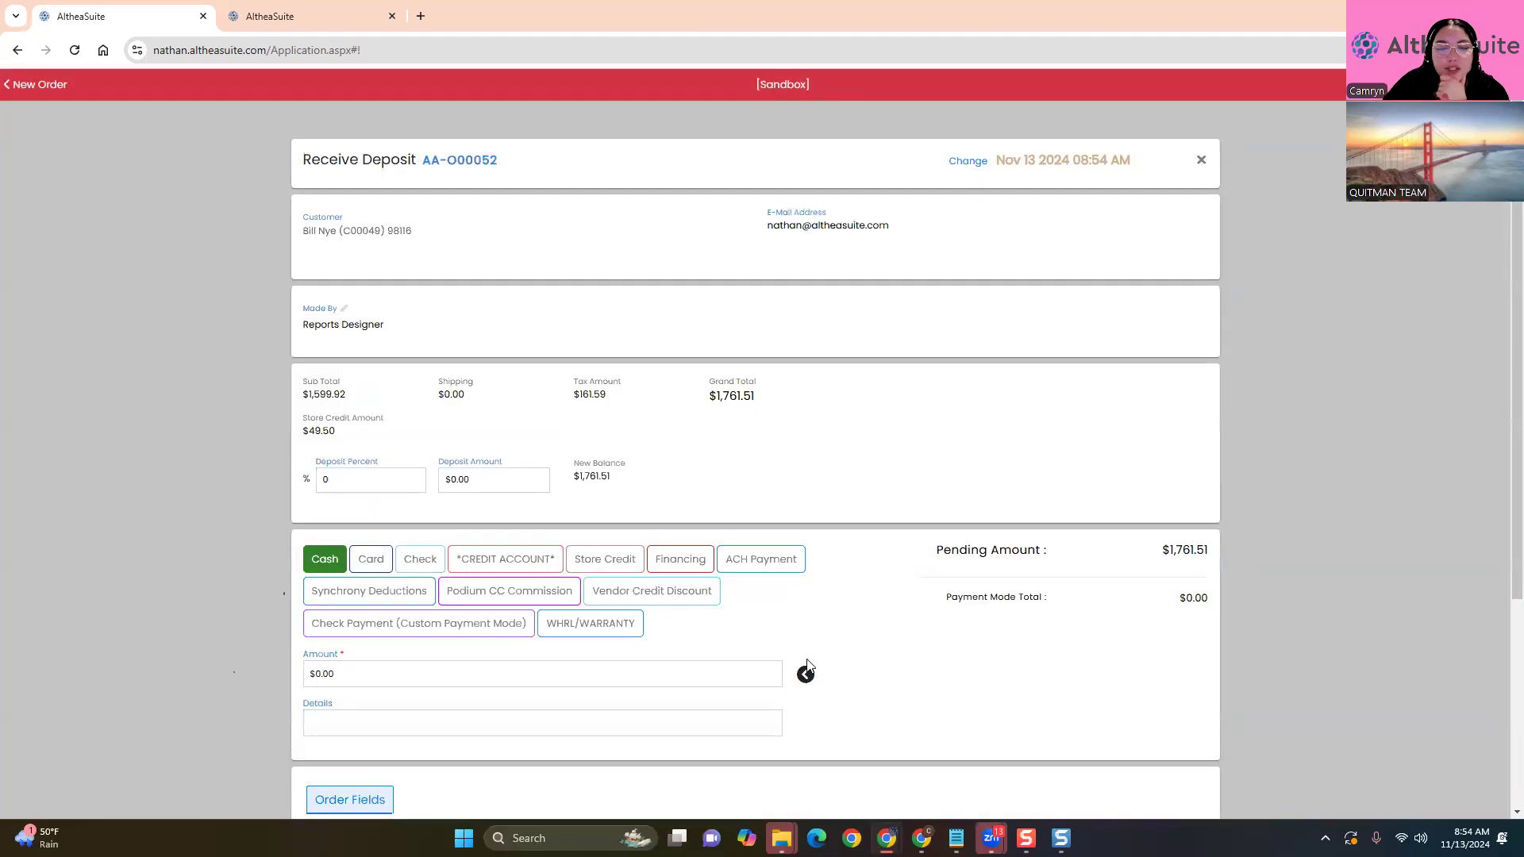
{"action": "left_click", "coordinate": [808, 674]}
{"action": "scroll", "coordinate": [858, 674], "scroll_direction": "down", "scroll_amount": 4}
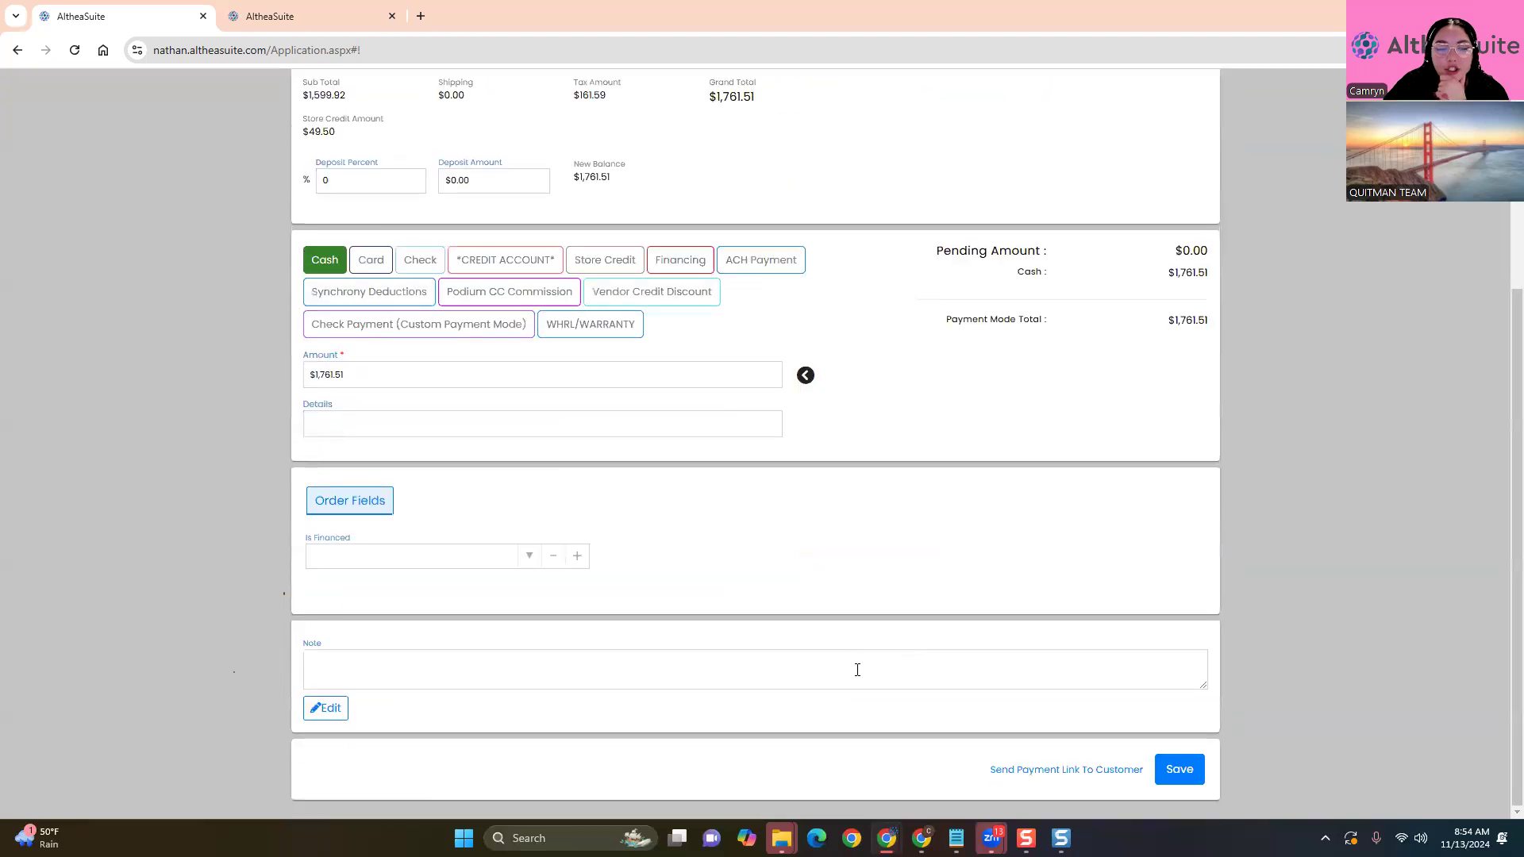
{"action": "left_click", "coordinate": [1199, 774]}
Create order AA-O00052 with its cash deposit
{"action": "scroll", "coordinate": [1237, 435], "scroll_direction": "down", "scroll_amount": 7}
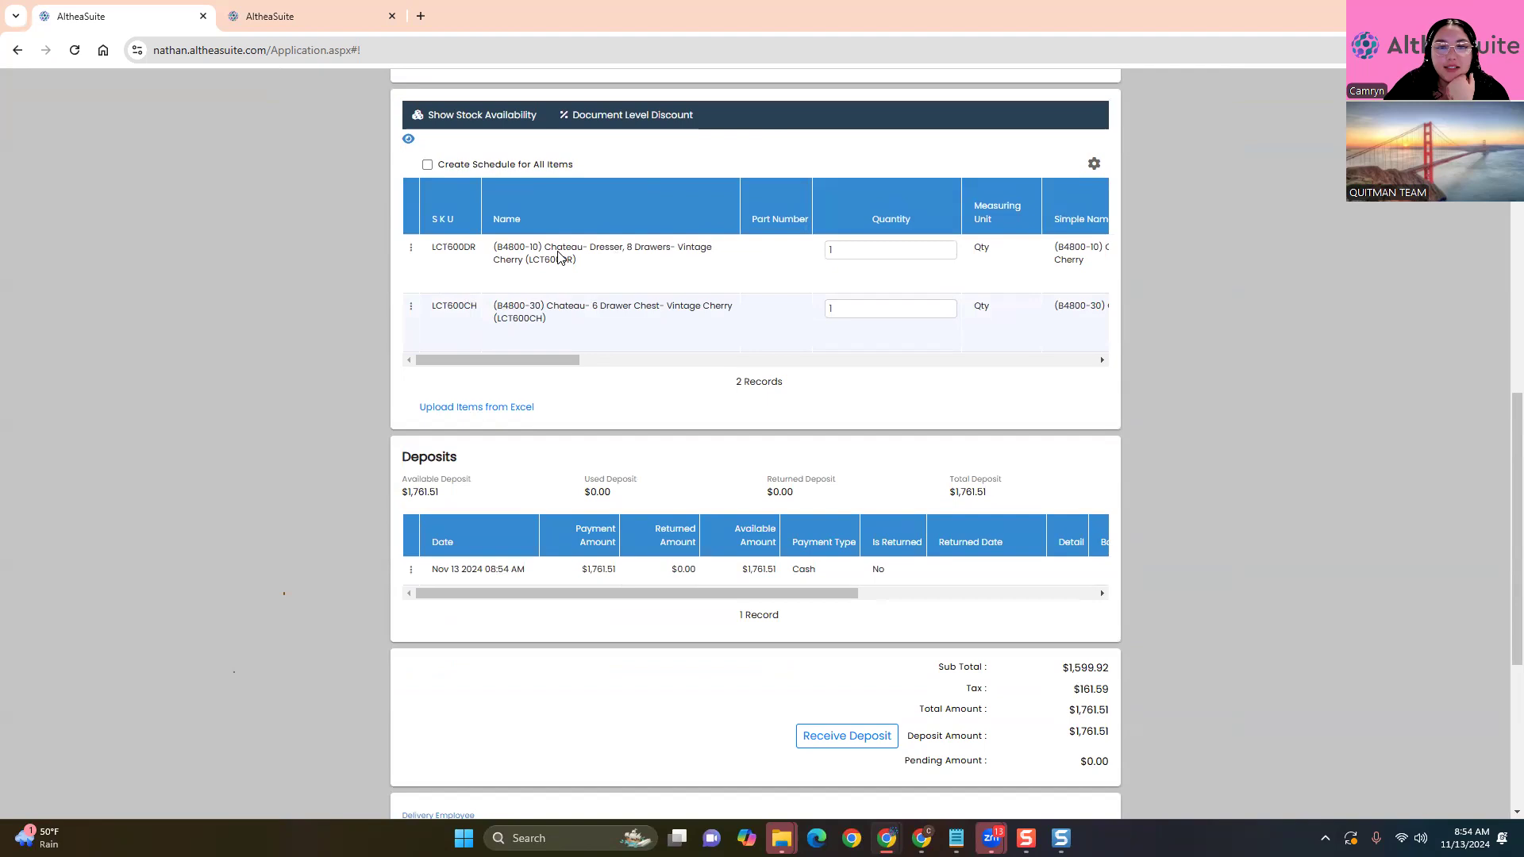
{"action": "scroll", "coordinate": [665, 454], "scroll_direction": "down", "scroll_amount": 2}
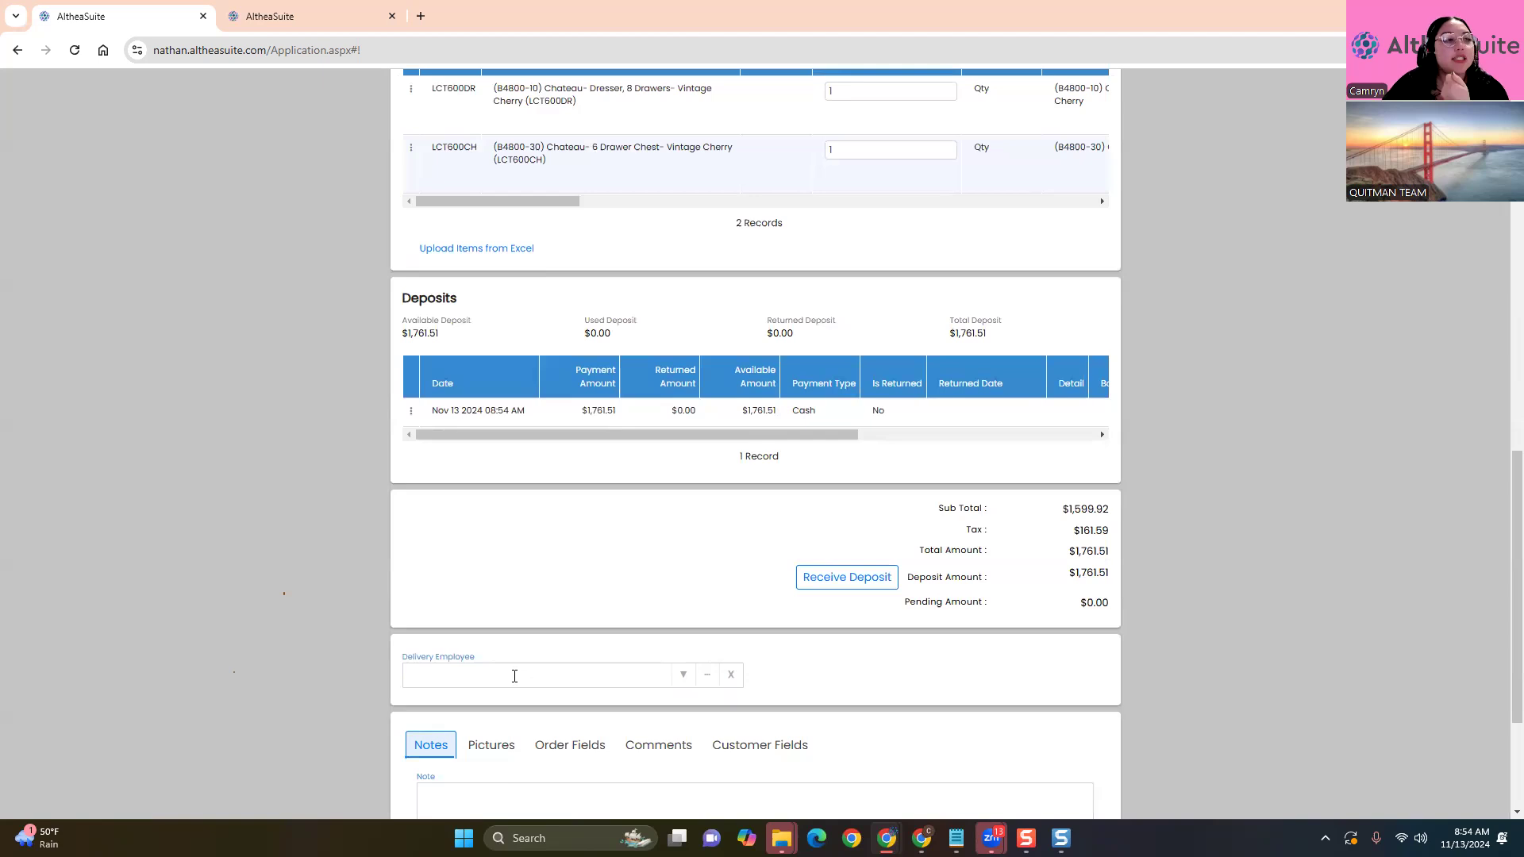
{"action": "scroll", "coordinate": [515, 676], "scroll_direction": "down", "scroll_amount": 3}
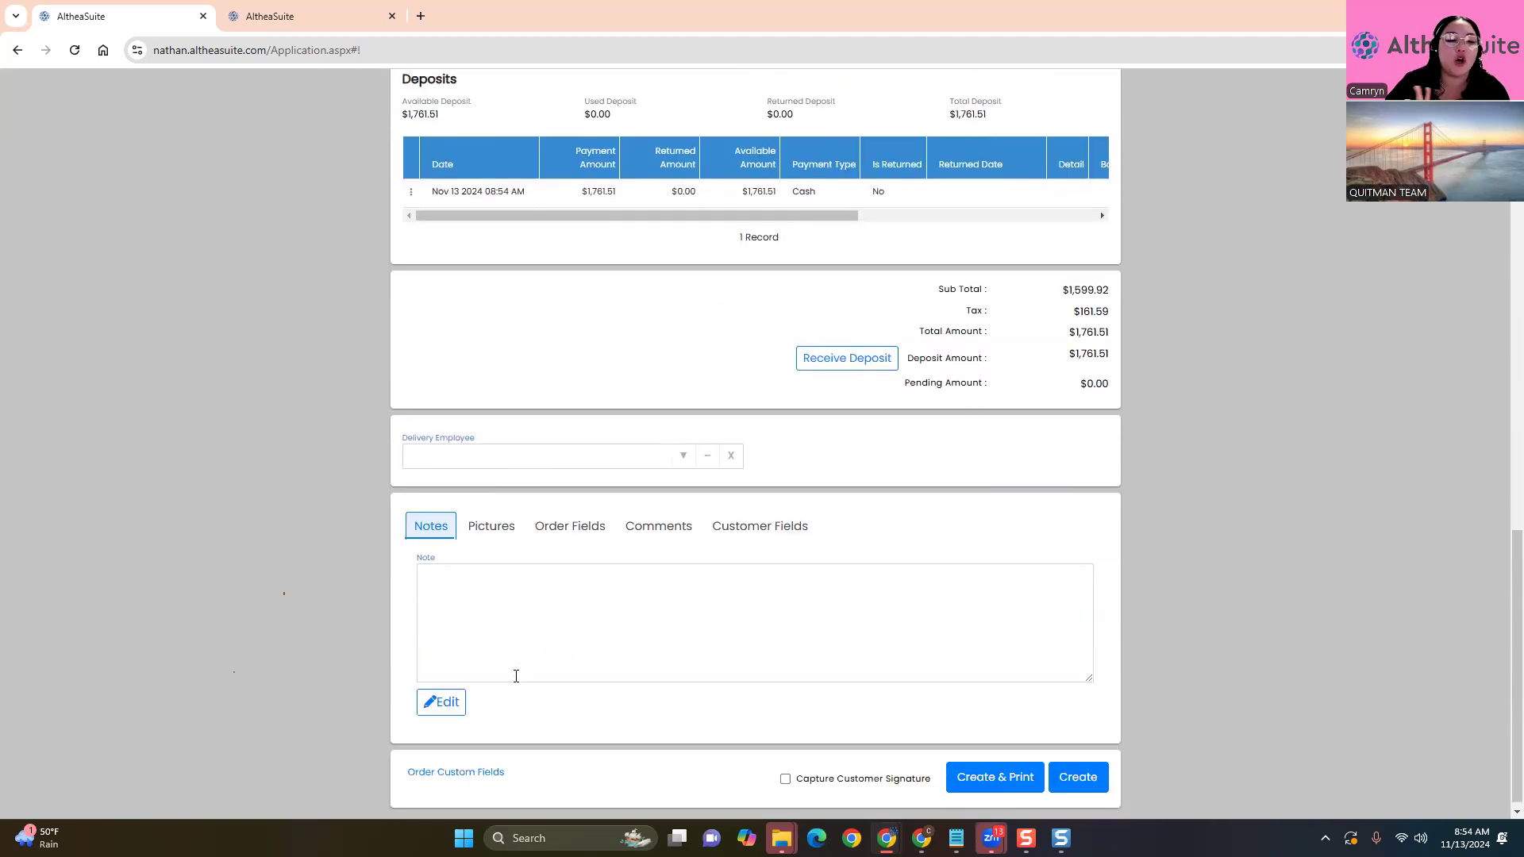
{"action": "left_click", "coordinate": [1078, 769]}
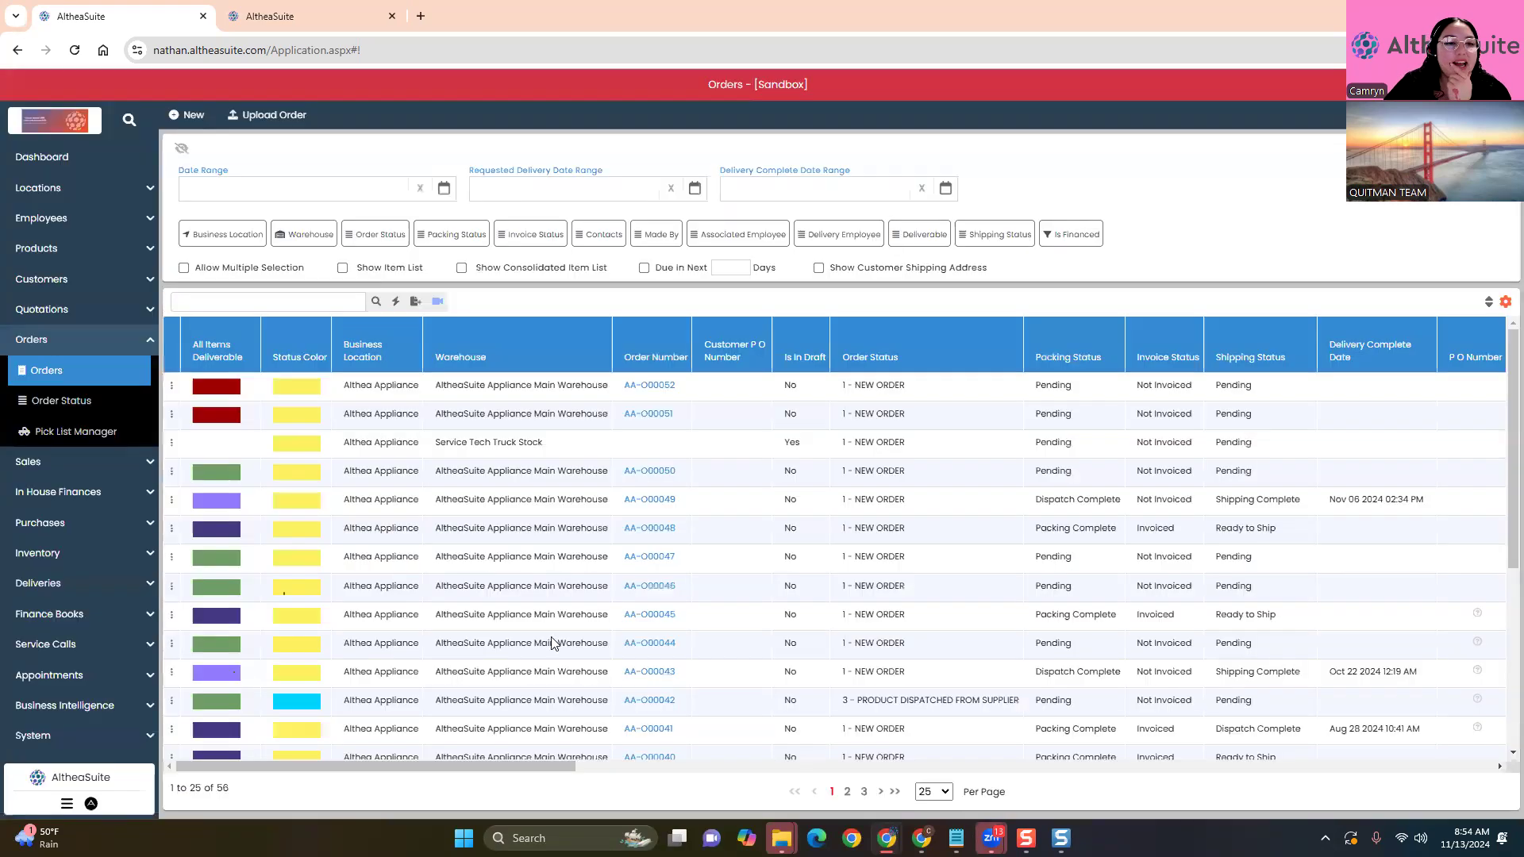
Modify order AA-O00052 to drop the Chateau 6 Drawer Chest line, leaving a $1,001.87 total
{"action": "left_click", "coordinate": [171, 385]}
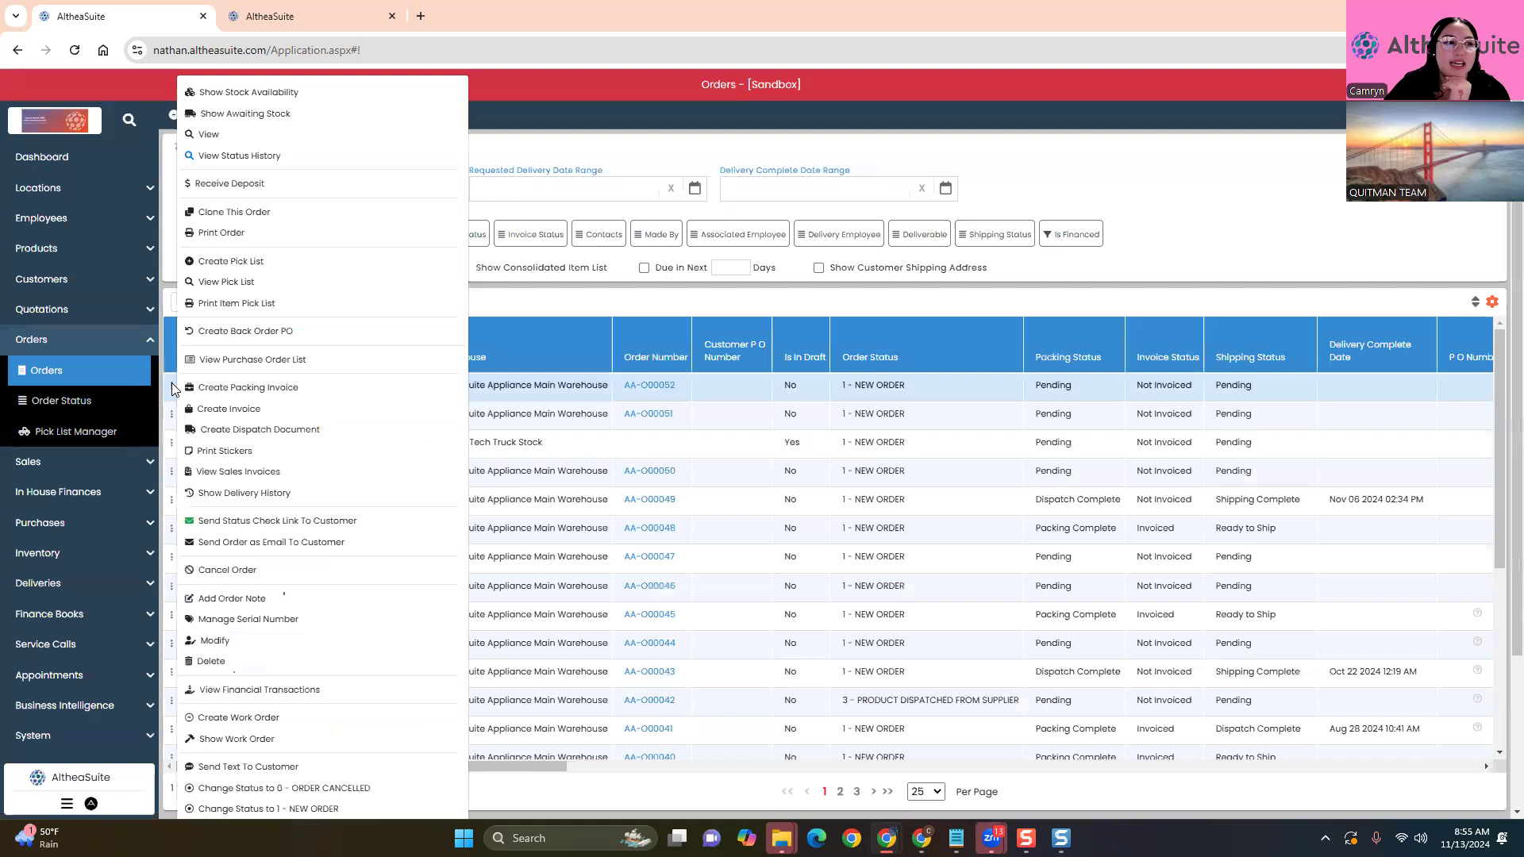
{"action": "left_click", "coordinate": [279, 640]}
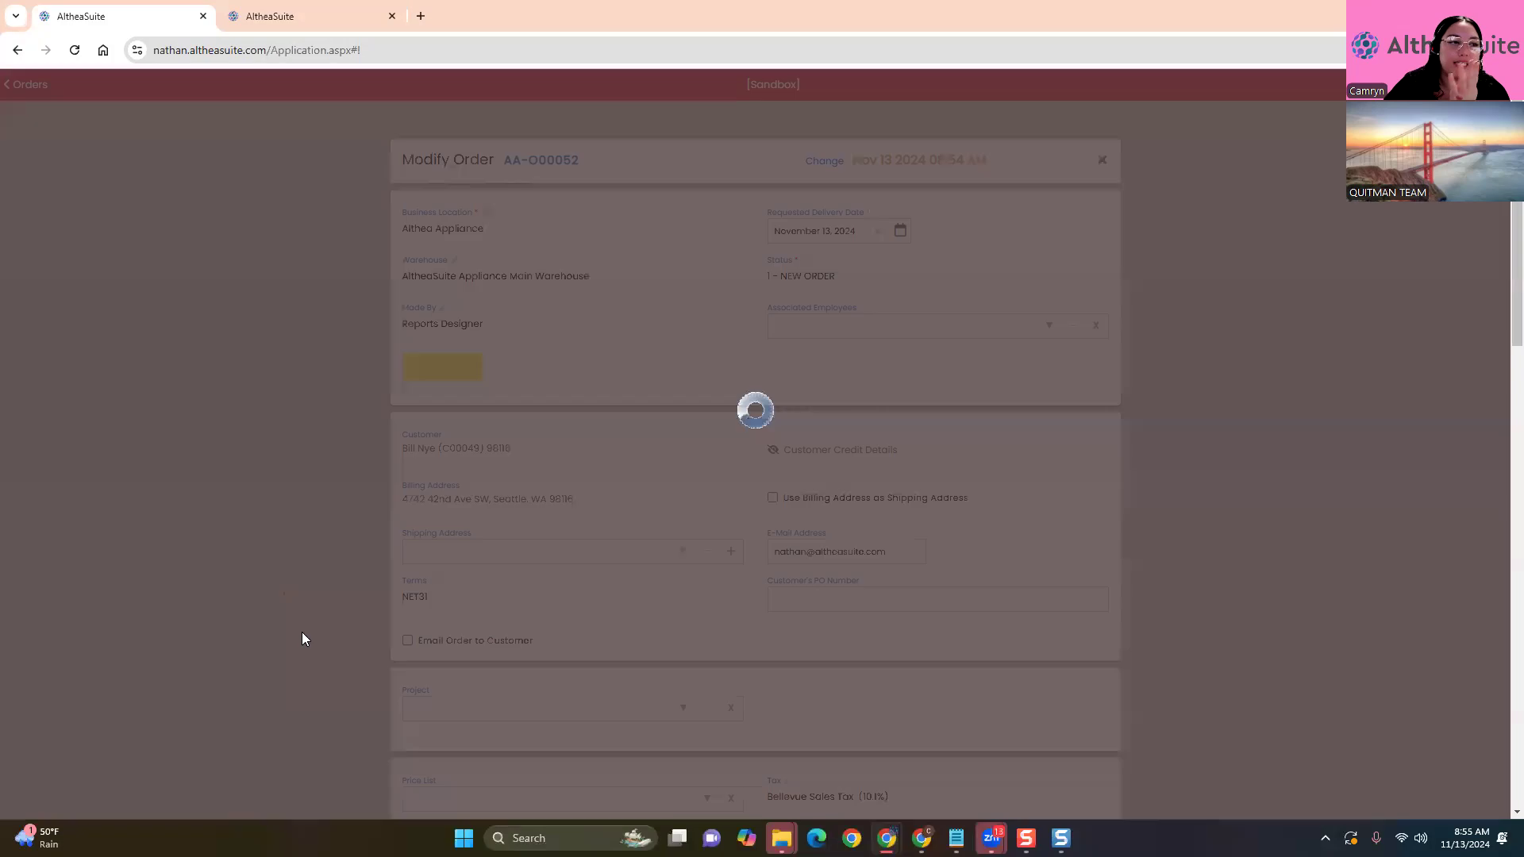
{"action": "scroll", "coordinate": [302, 632], "scroll_direction": "down", "scroll_amount": 10}
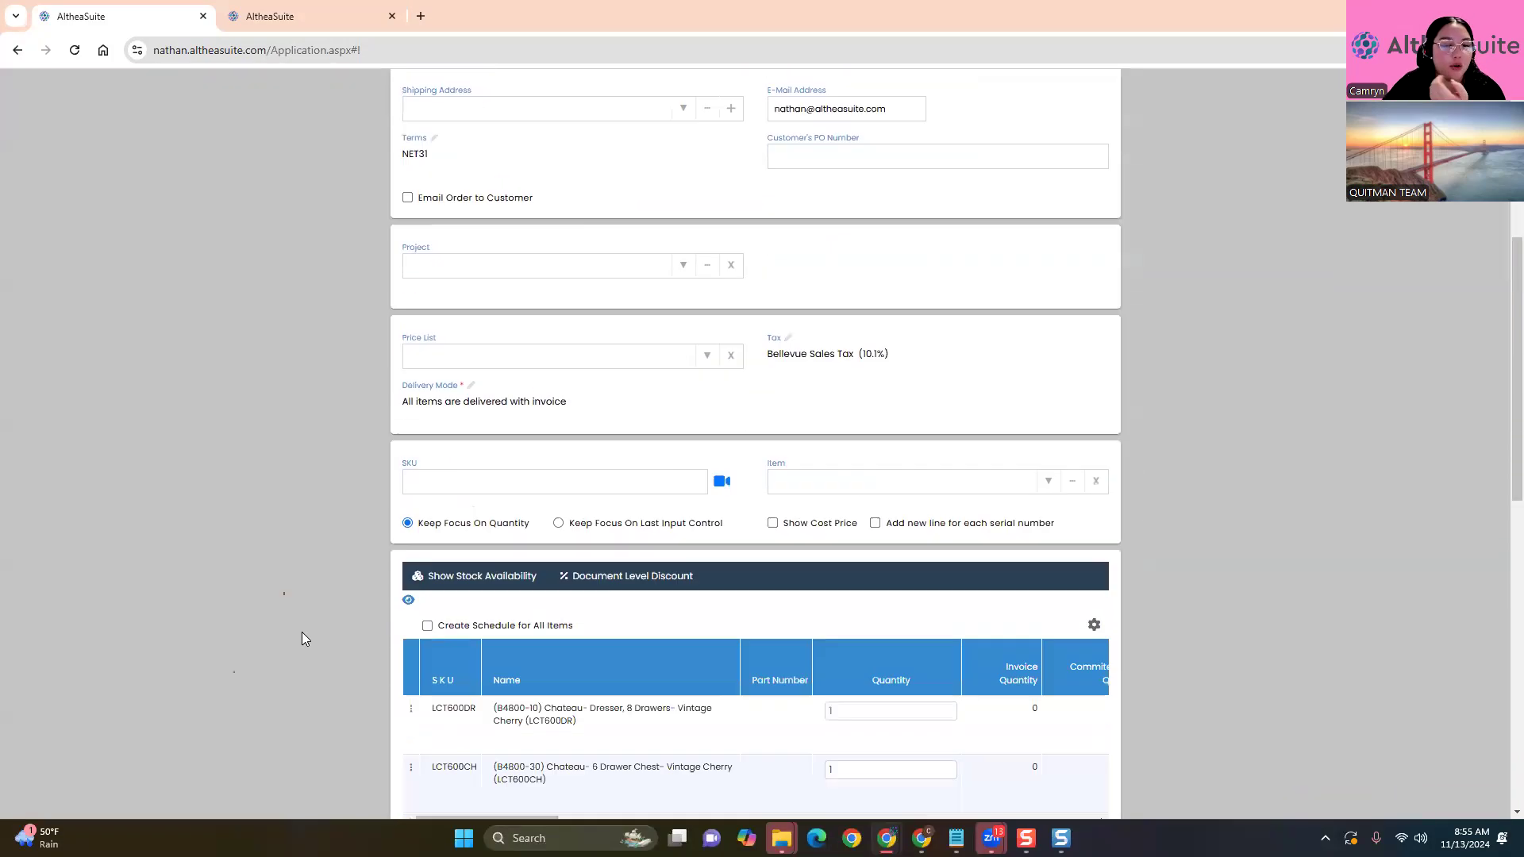
{"action": "left_click", "coordinate": [410, 416]}
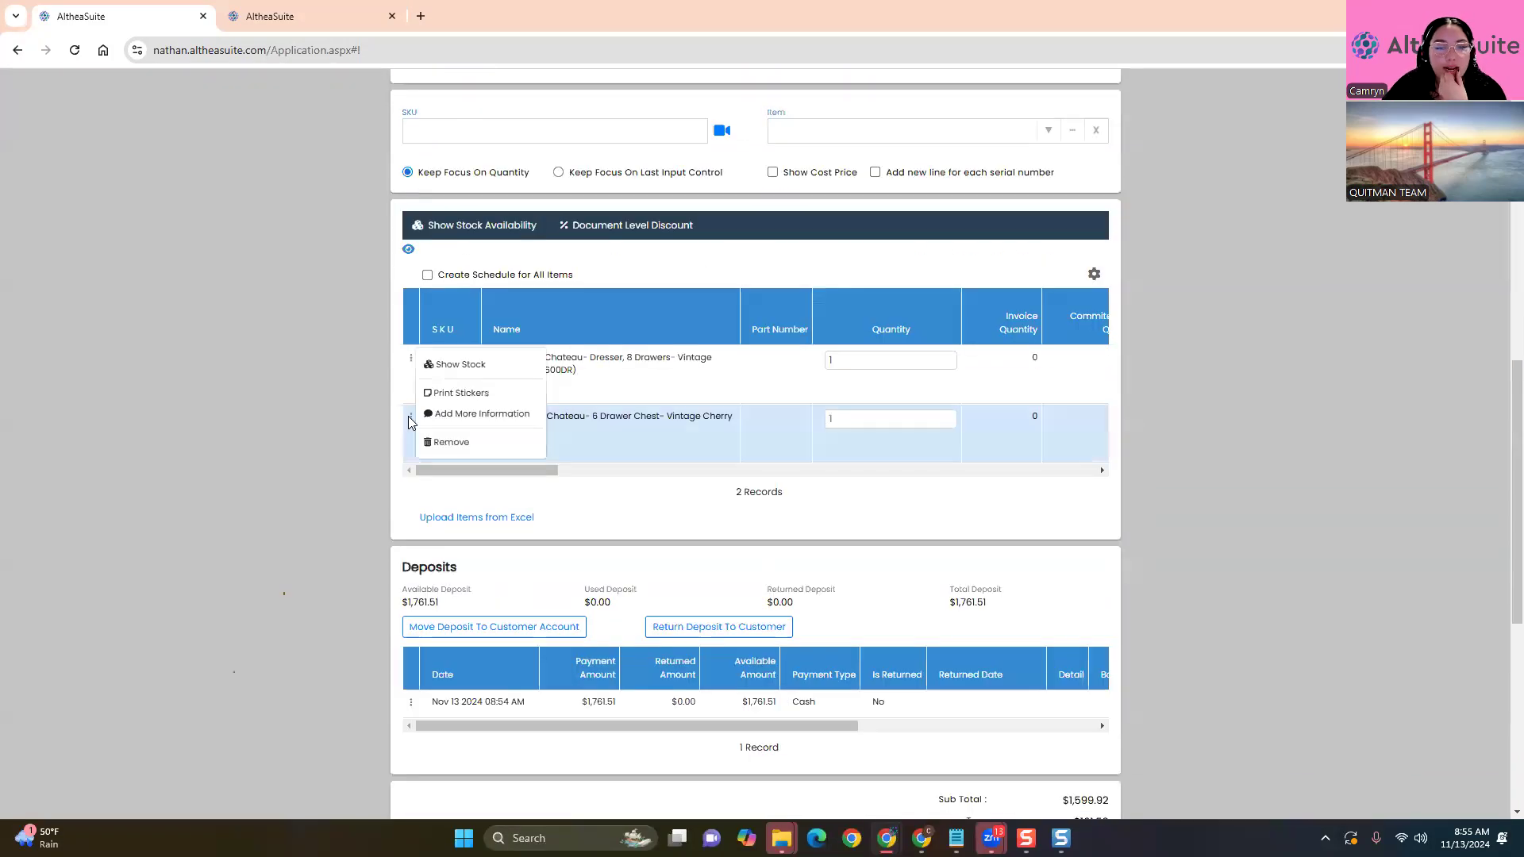
{"action": "left_click", "coordinate": [456, 439]}
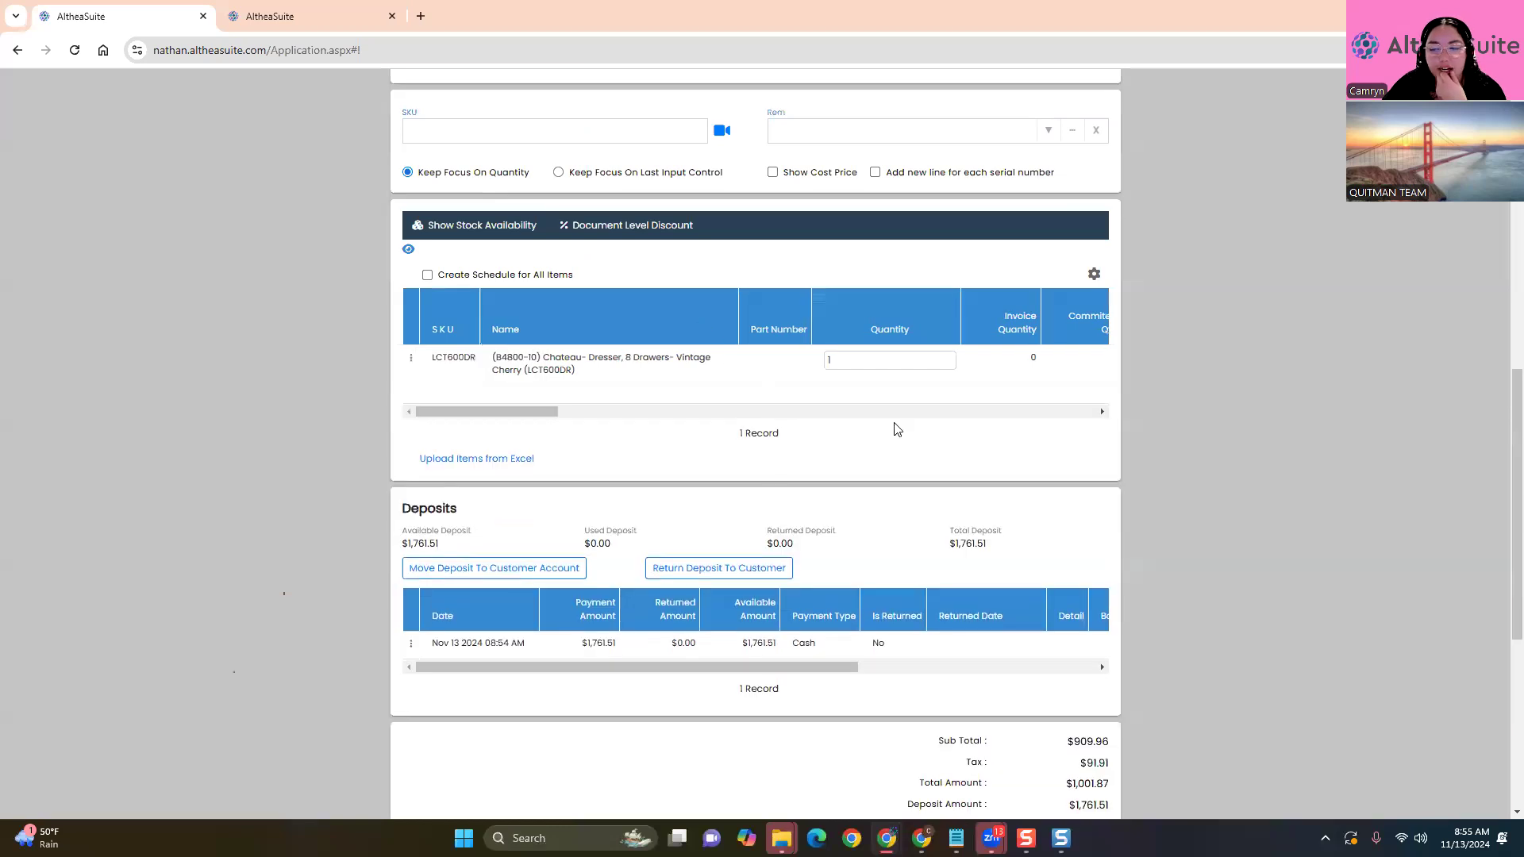
{"action": "scroll", "coordinate": [894, 425], "scroll_direction": "down", "scroll_amount": 2}
{"action": "scroll", "coordinate": [1142, 643], "scroll_direction": "down", "scroll_amount": 2}
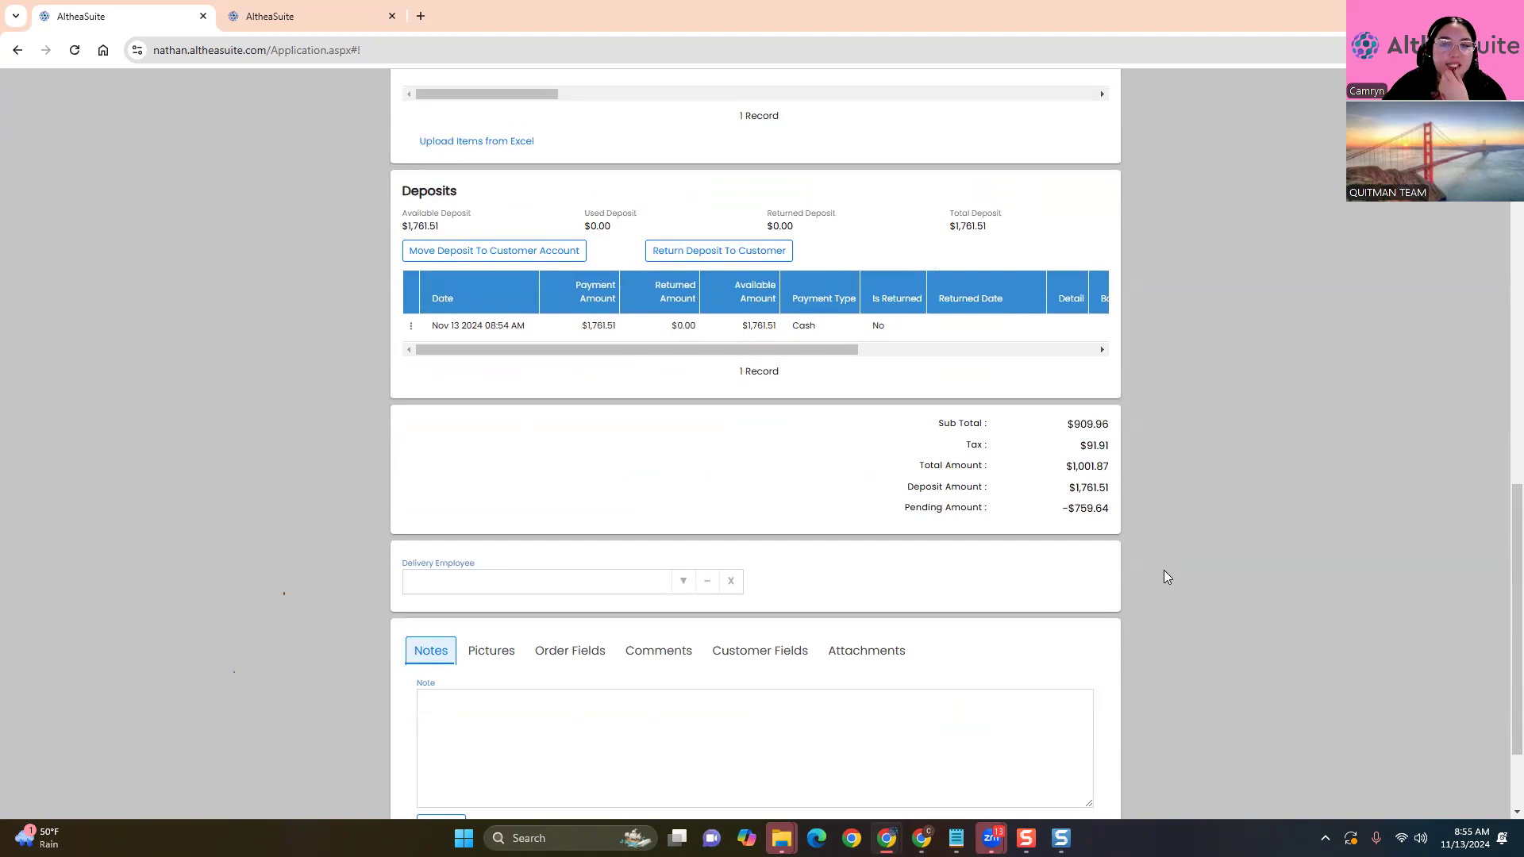
{"action": "scroll", "coordinate": [1164, 570], "scroll_direction": "up", "scroll_amount": 4}
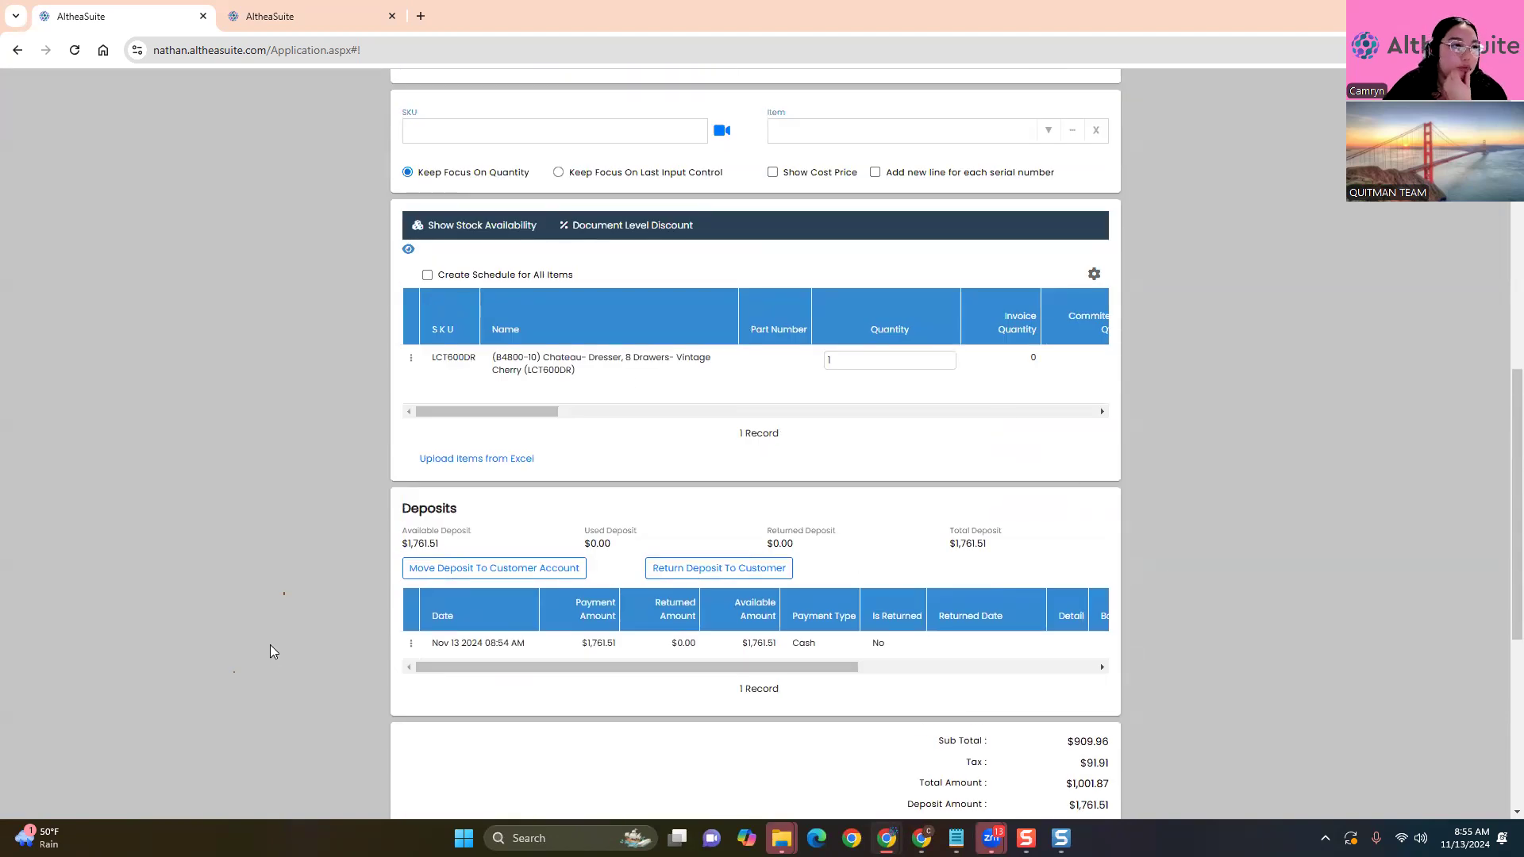
{"action": "scroll", "coordinate": [269, 651], "scroll_direction": "down", "scroll_amount": 2}
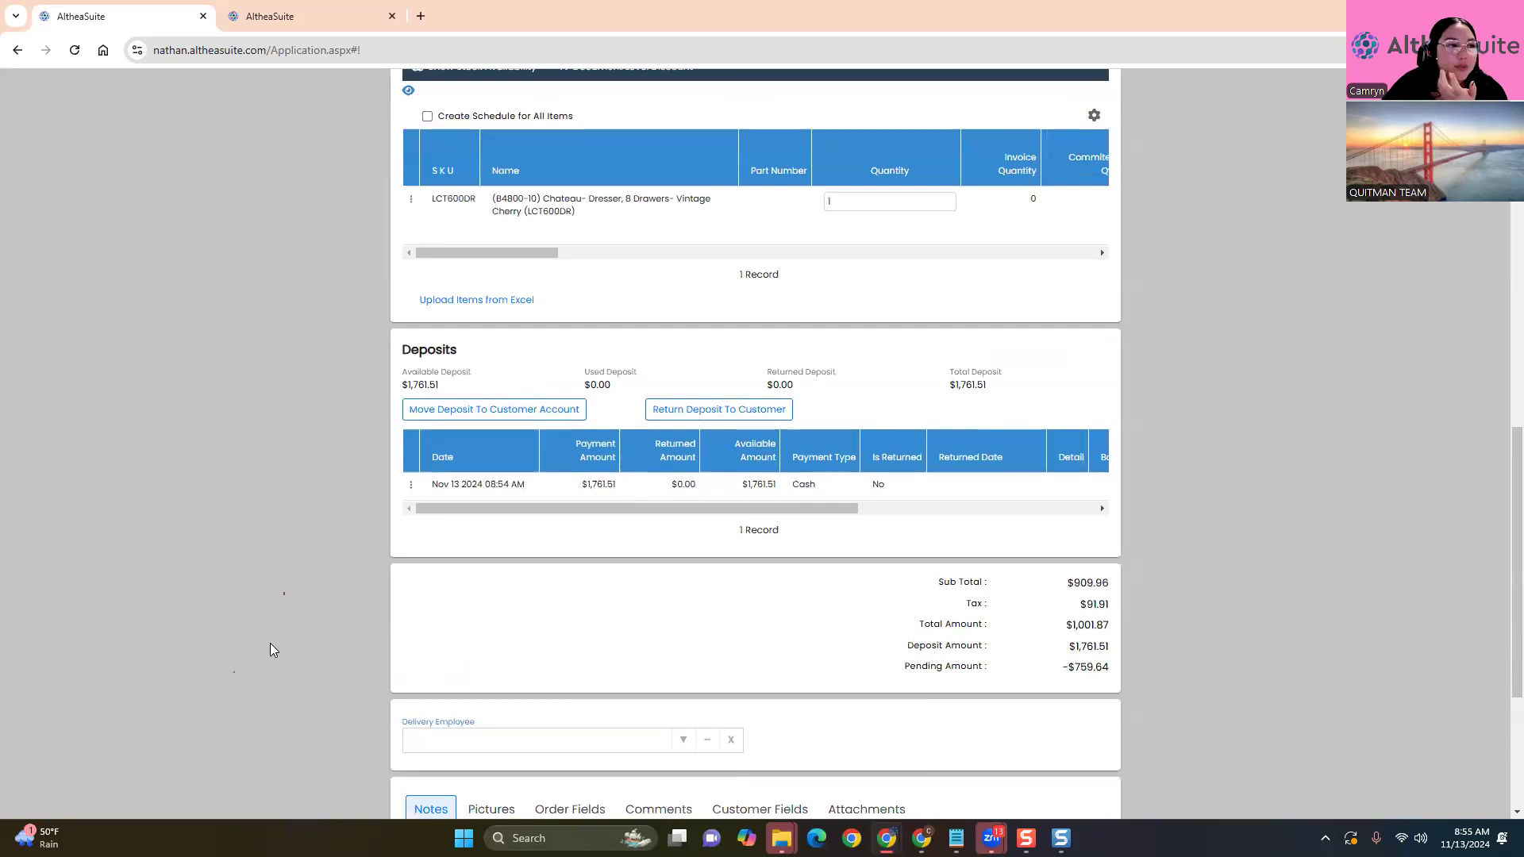
{"action": "left_click", "coordinate": [411, 485]}
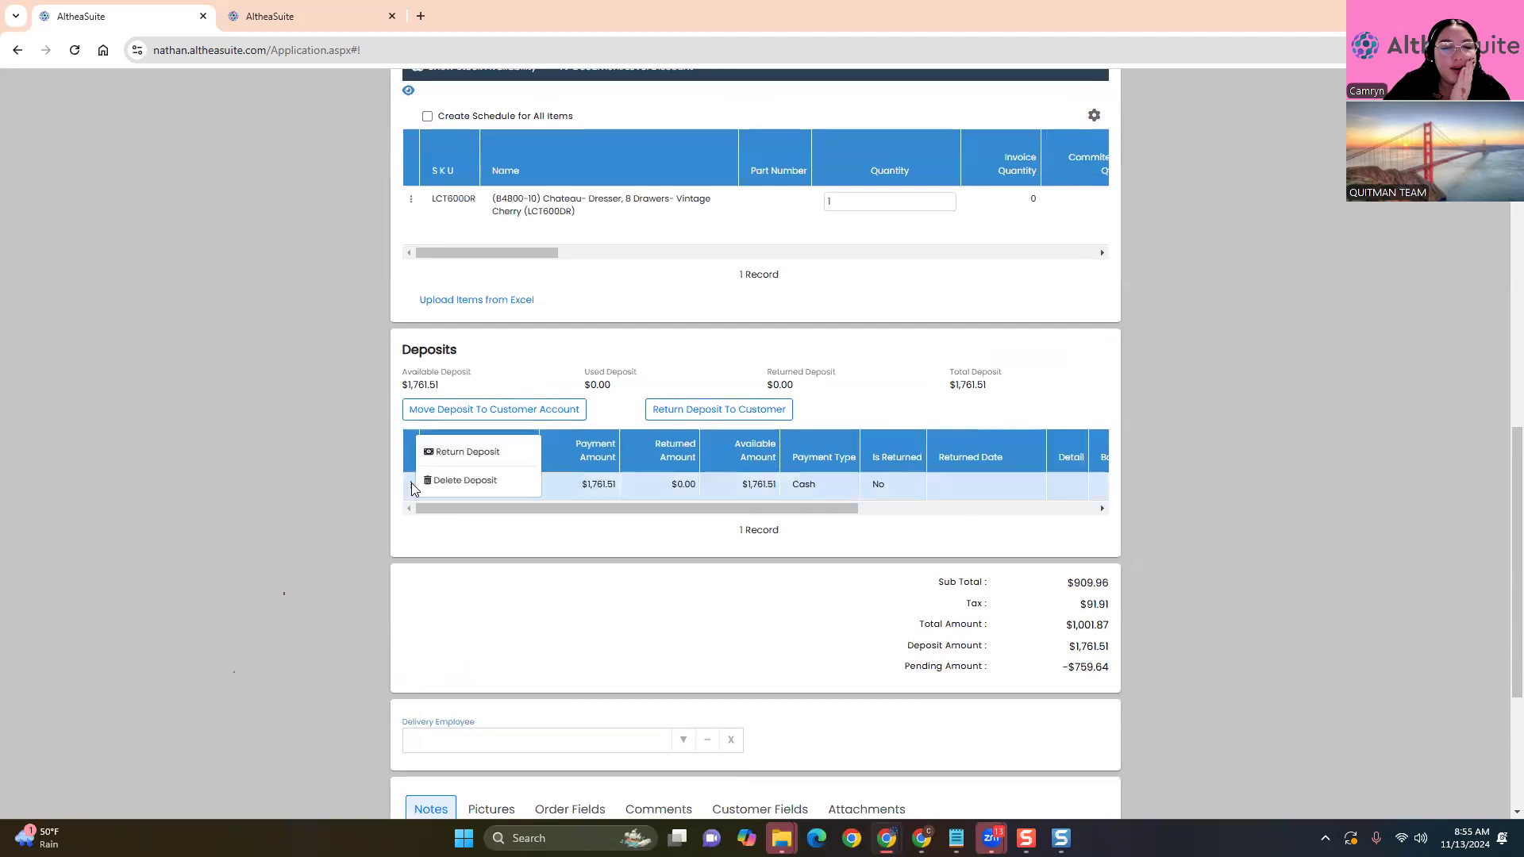
Return $759.64 of the deposit with the note 'No longer cherry on'
{"action": "double_click", "coordinate": [1092, 667]}
{"action": "right_click", "coordinate": [1100, 668]}
{"action": "left_click", "coordinate": [1144, 464]}
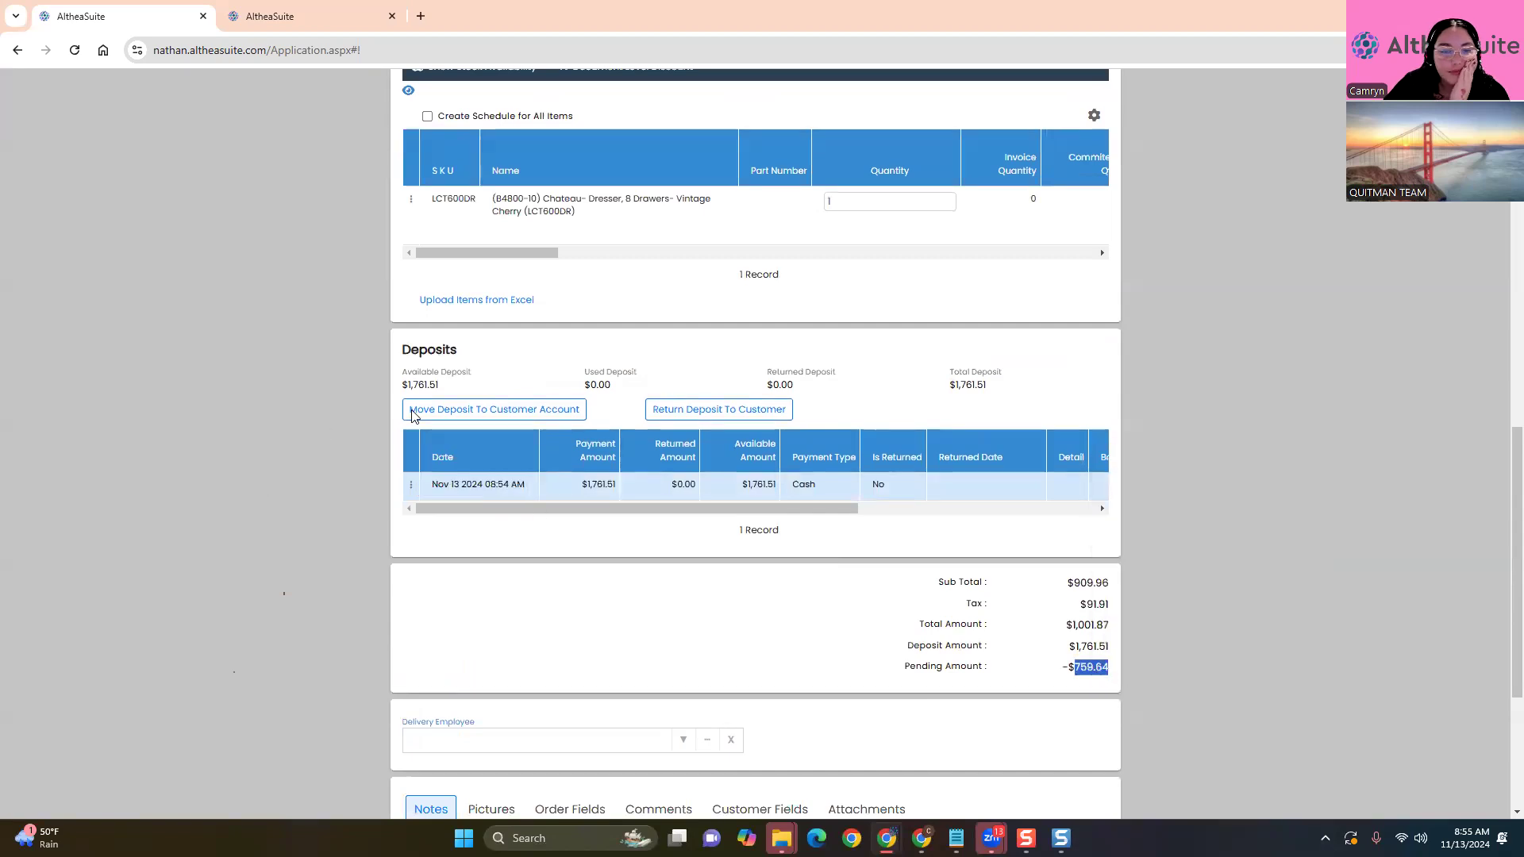
{"action": "left_click", "coordinate": [411, 485]}
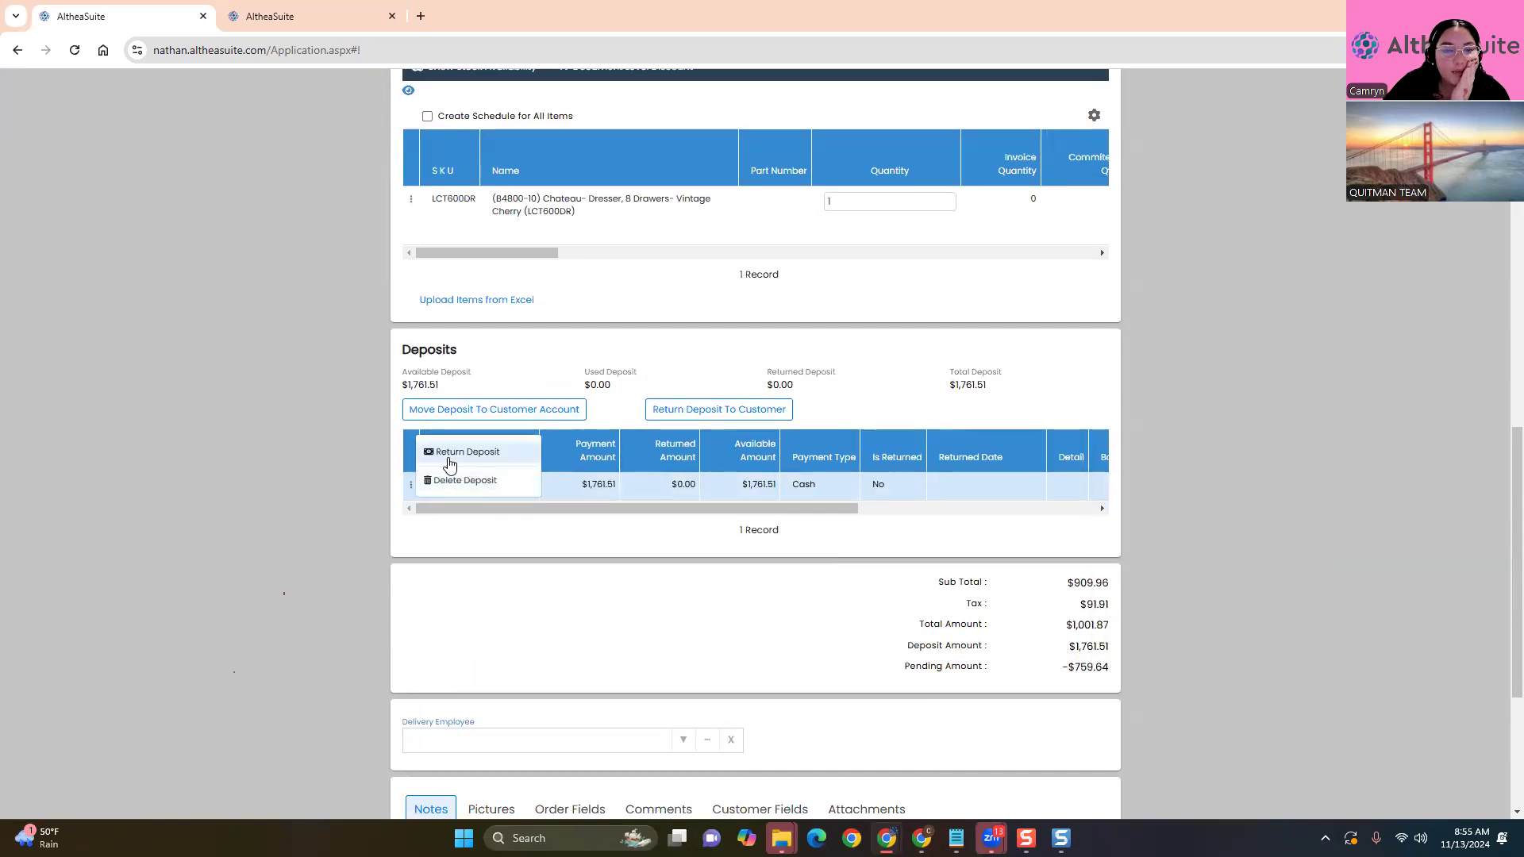
{"action": "left_click", "coordinate": [474, 454]}
{"action": "left_click", "coordinate": [656, 221]}
{"action": "key", "text": "ctrl+v"}
{"action": "left_click", "coordinate": [693, 342]}
{"action": "left_click", "coordinate": [674, 267]}
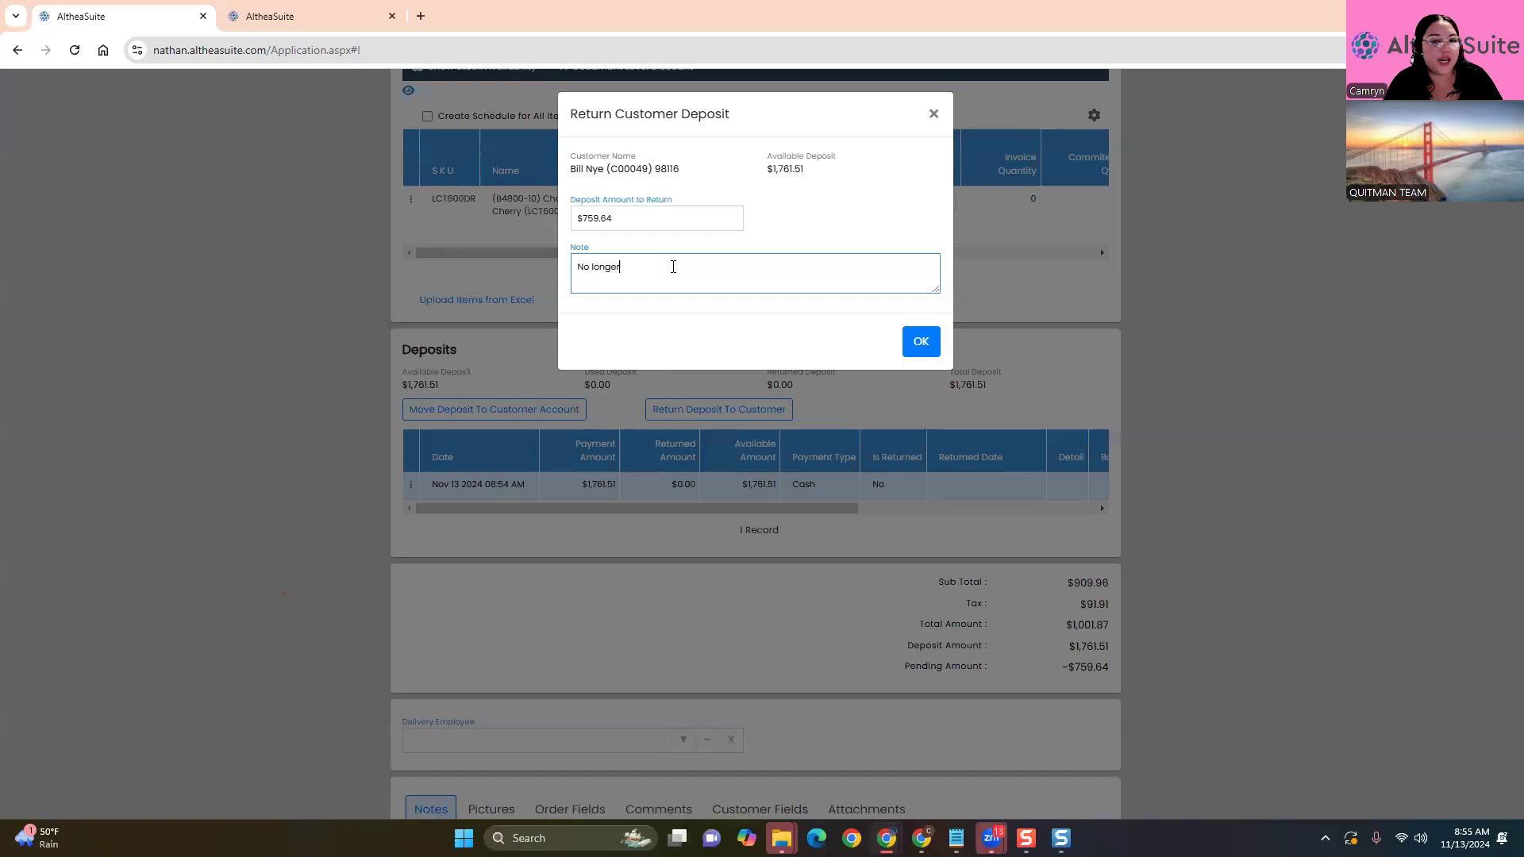
{"action": "type", "text": "No longer cherry on"}
{"action": "left_click", "coordinate": [914, 343]}
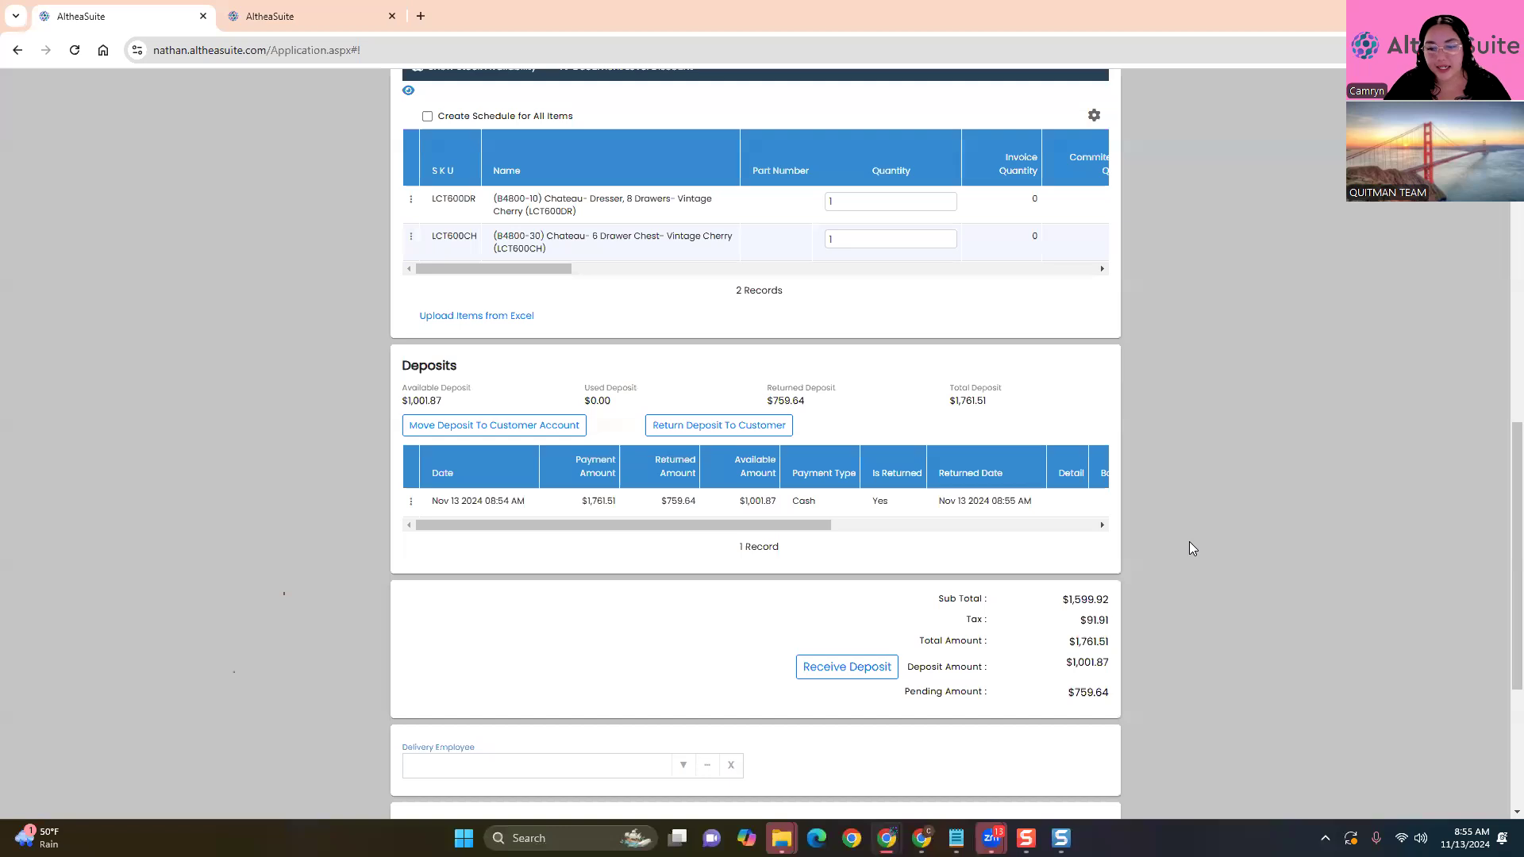
Remove the 6 Drawer Chest line again and update order AA-O00052
{"action": "scroll", "coordinate": [1159, 547], "scroll_direction": "up", "scroll_amount": 2}
{"action": "left_click", "coordinate": [411, 396]}
{"action": "left_click", "coordinate": [462, 409]}
{"action": "scroll", "coordinate": [293, 492], "scroll_direction": "down", "scroll_amount": 4}
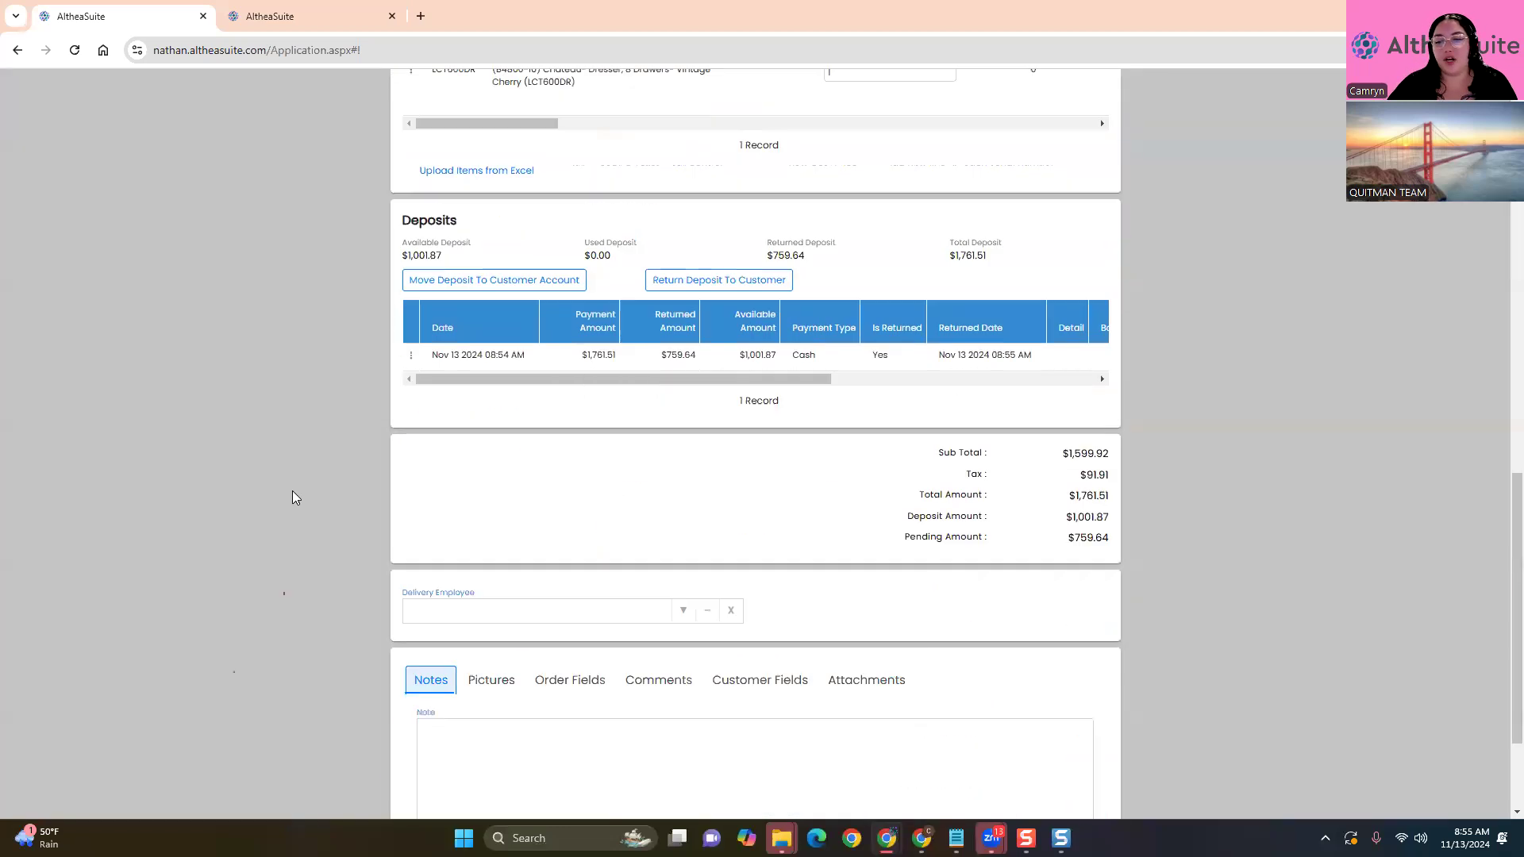
{"action": "scroll", "coordinate": [293, 492], "scroll_direction": "down", "scroll_amount": 1}
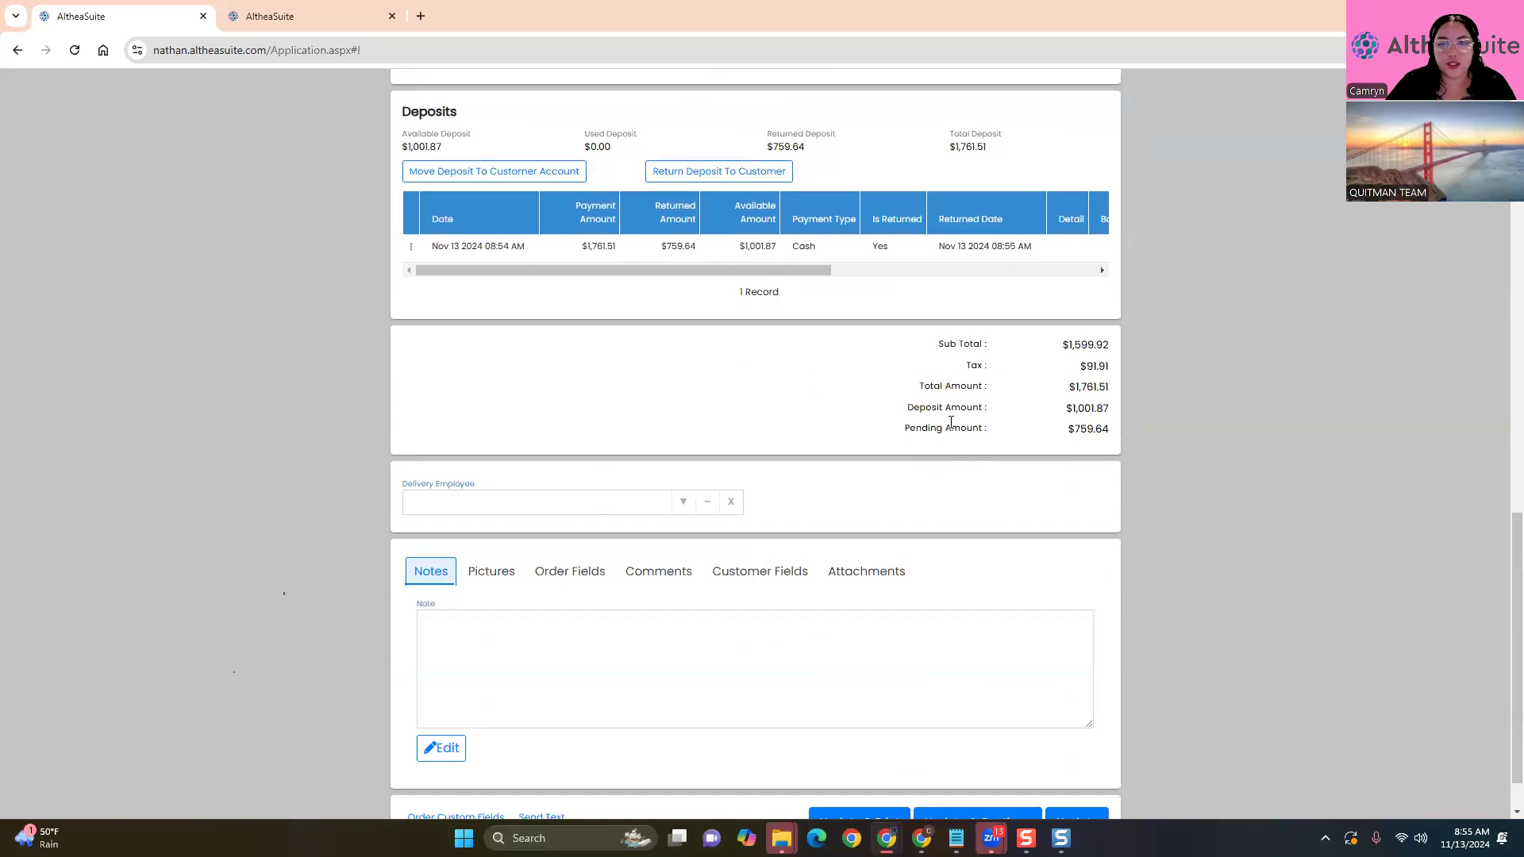
{"action": "scroll", "coordinate": [950, 423], "scroll_direction": "down", "scroll_amount": 1}
{"action": "left_click", "coordinate": [1079, 758]}
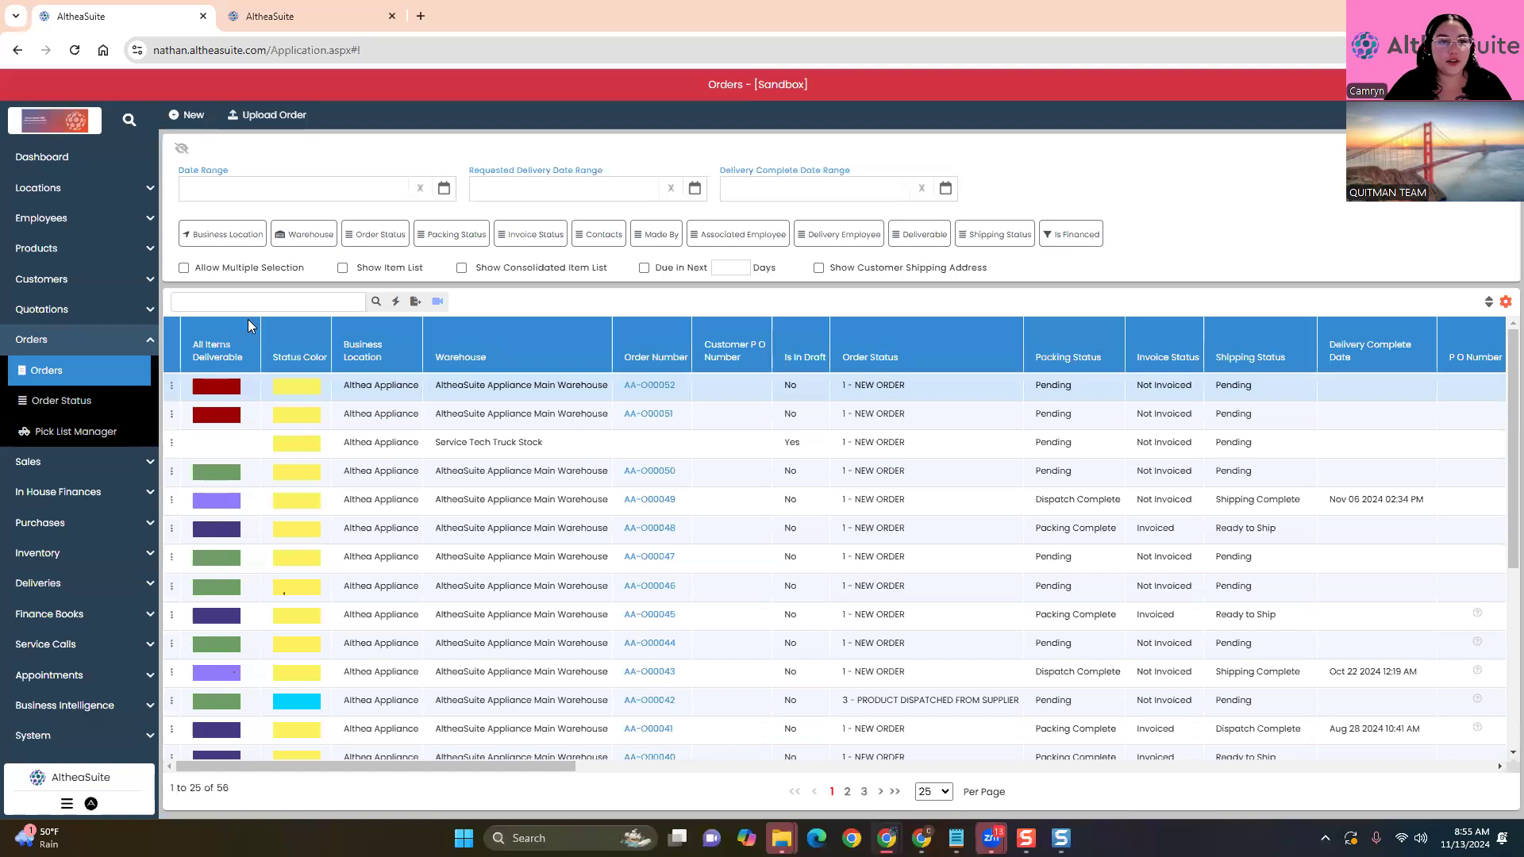
Briefly view the consolidated short-item list, then open order AA-O00051's actions
{"action": "left_click", "coordinate": [462, 267]}
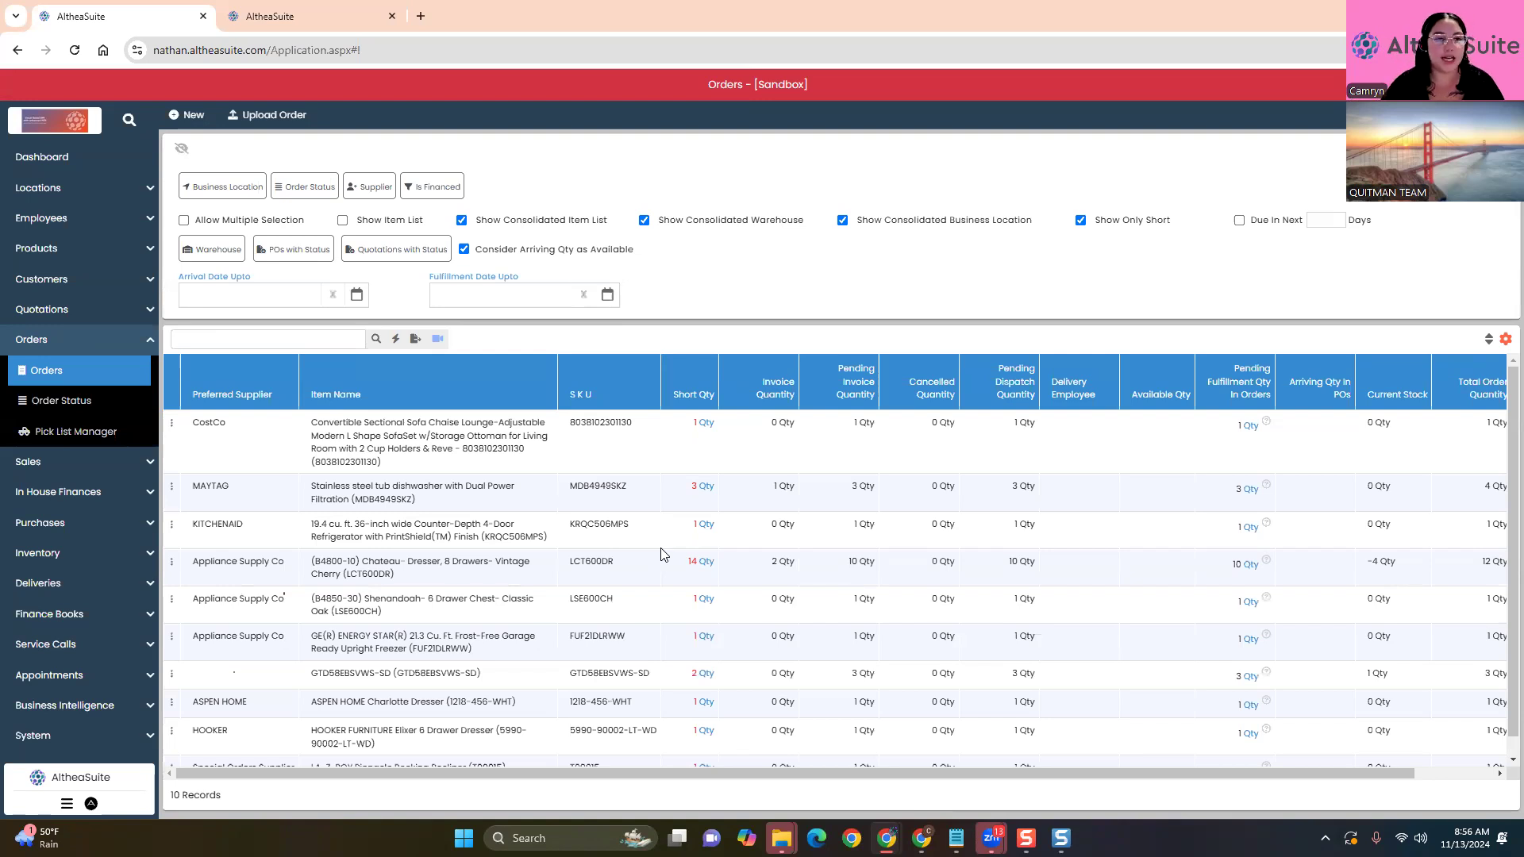
{"action": "left_click", "coordinate": [461, 220]}
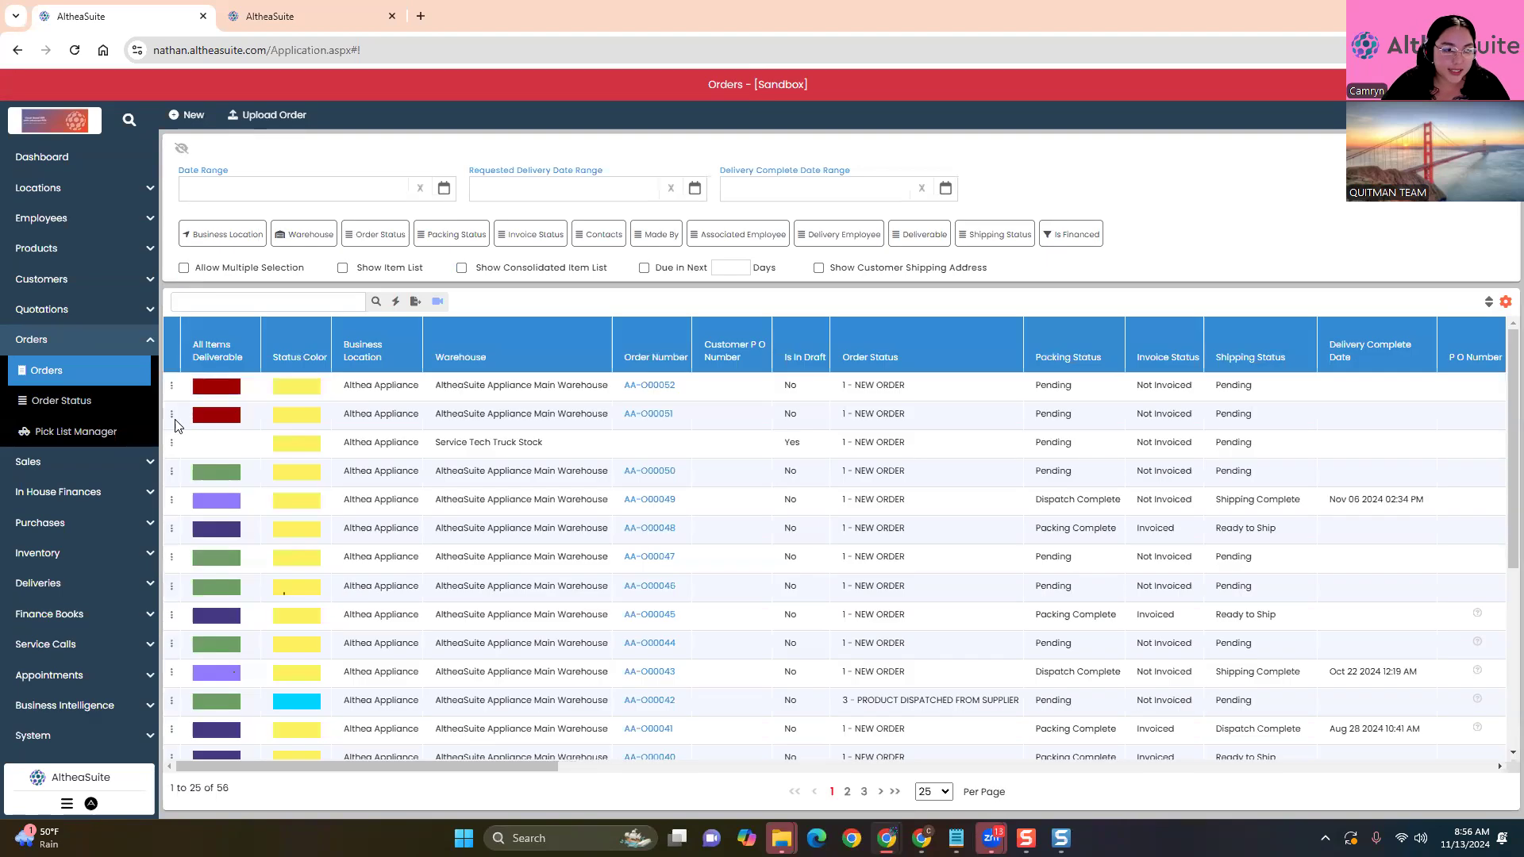
{"action": "left_click", "coordinate": [171, 415]}
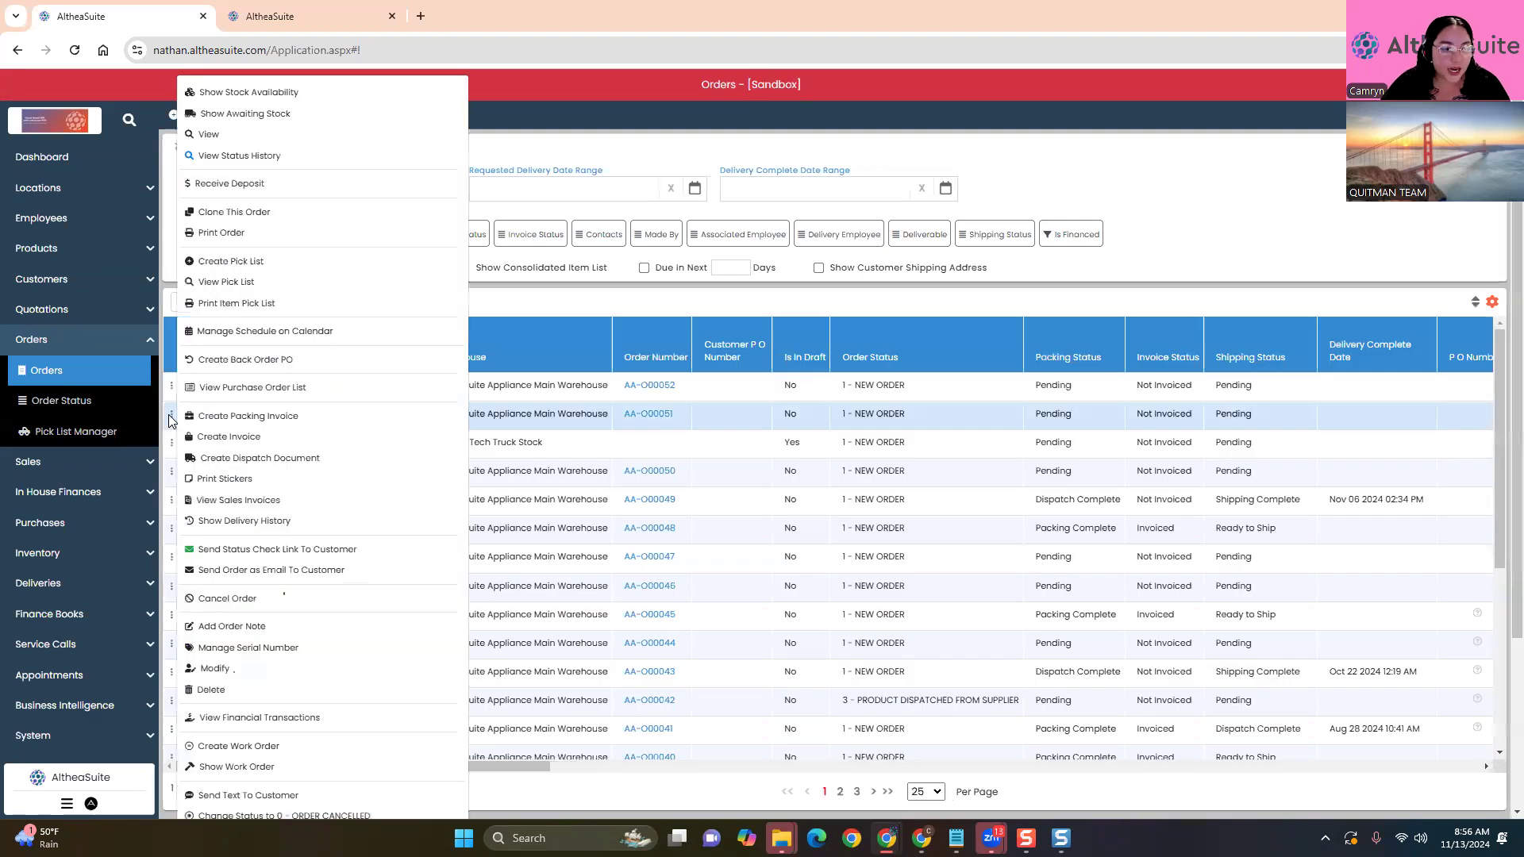
{"action": "left_click", "coordinate": [293, 718]}
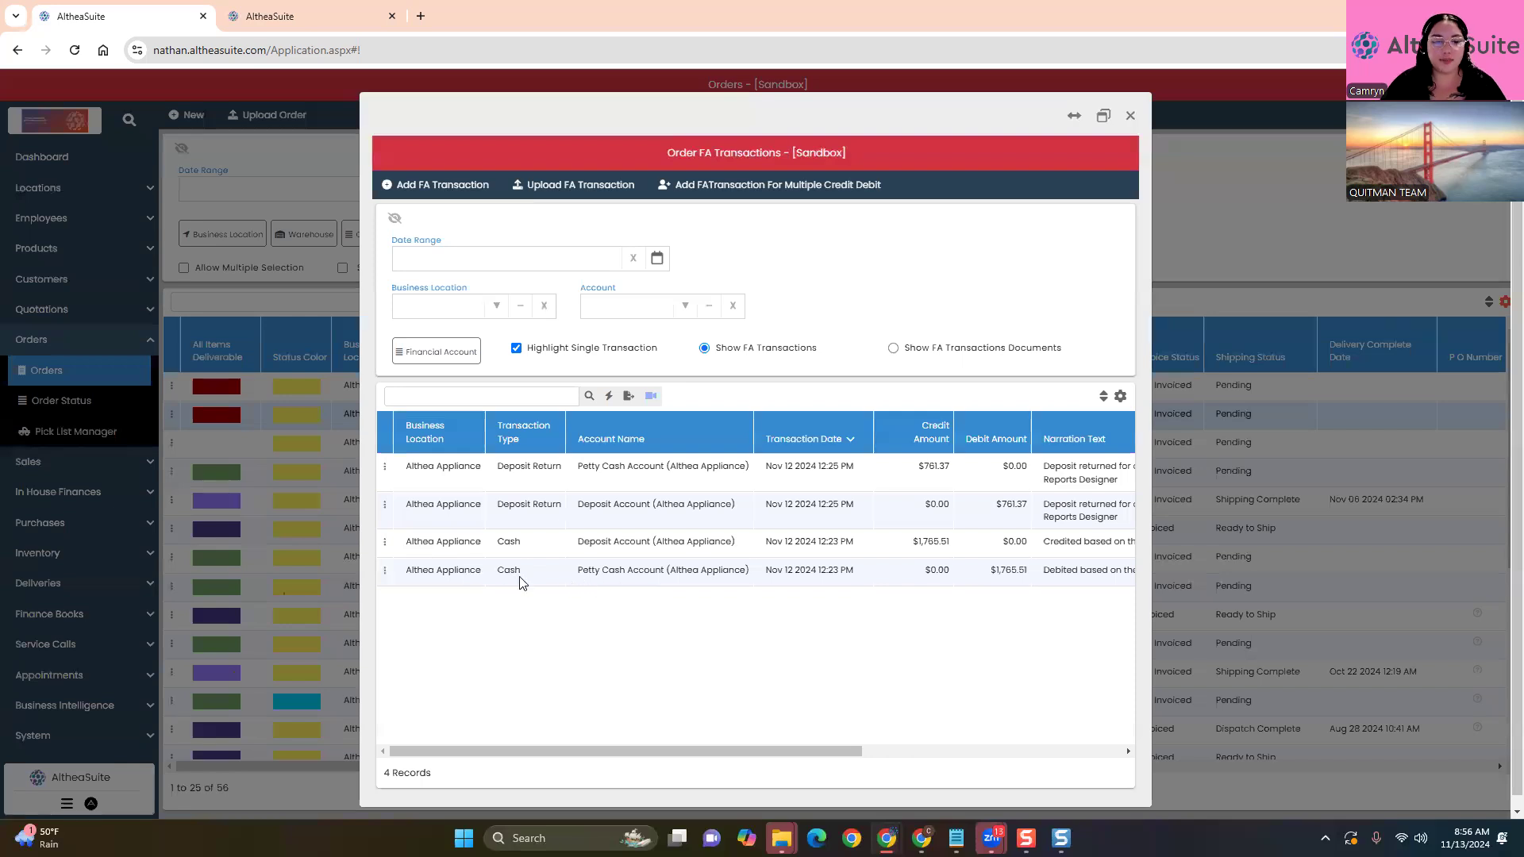
{"action": "left_click_drag", "start_coordinate": [585, 573], "coordinate": [848, 573]}
{"action": "left_click", "coordinate": [1007, 614]}
{"action": "left_click_drag", "start_coordinate": [907, 553], "coordinate": [951, 548]}
{"action": "left_click", "coordinate": [974, 726]}
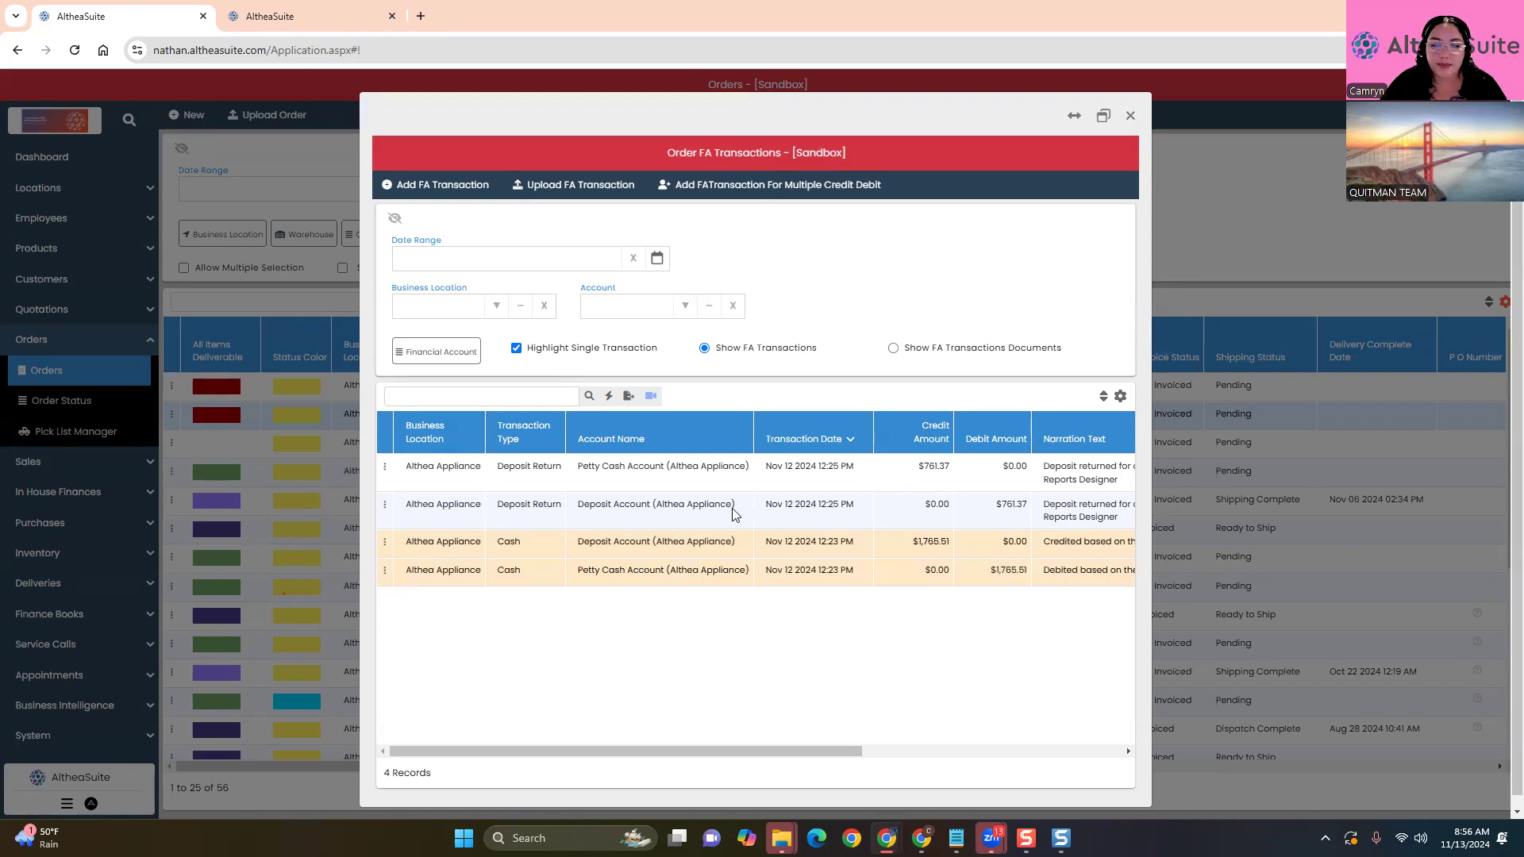
{"action": "left_click_drag", "start_coordinate": [995, 508], "coordinate": [990, 640]}
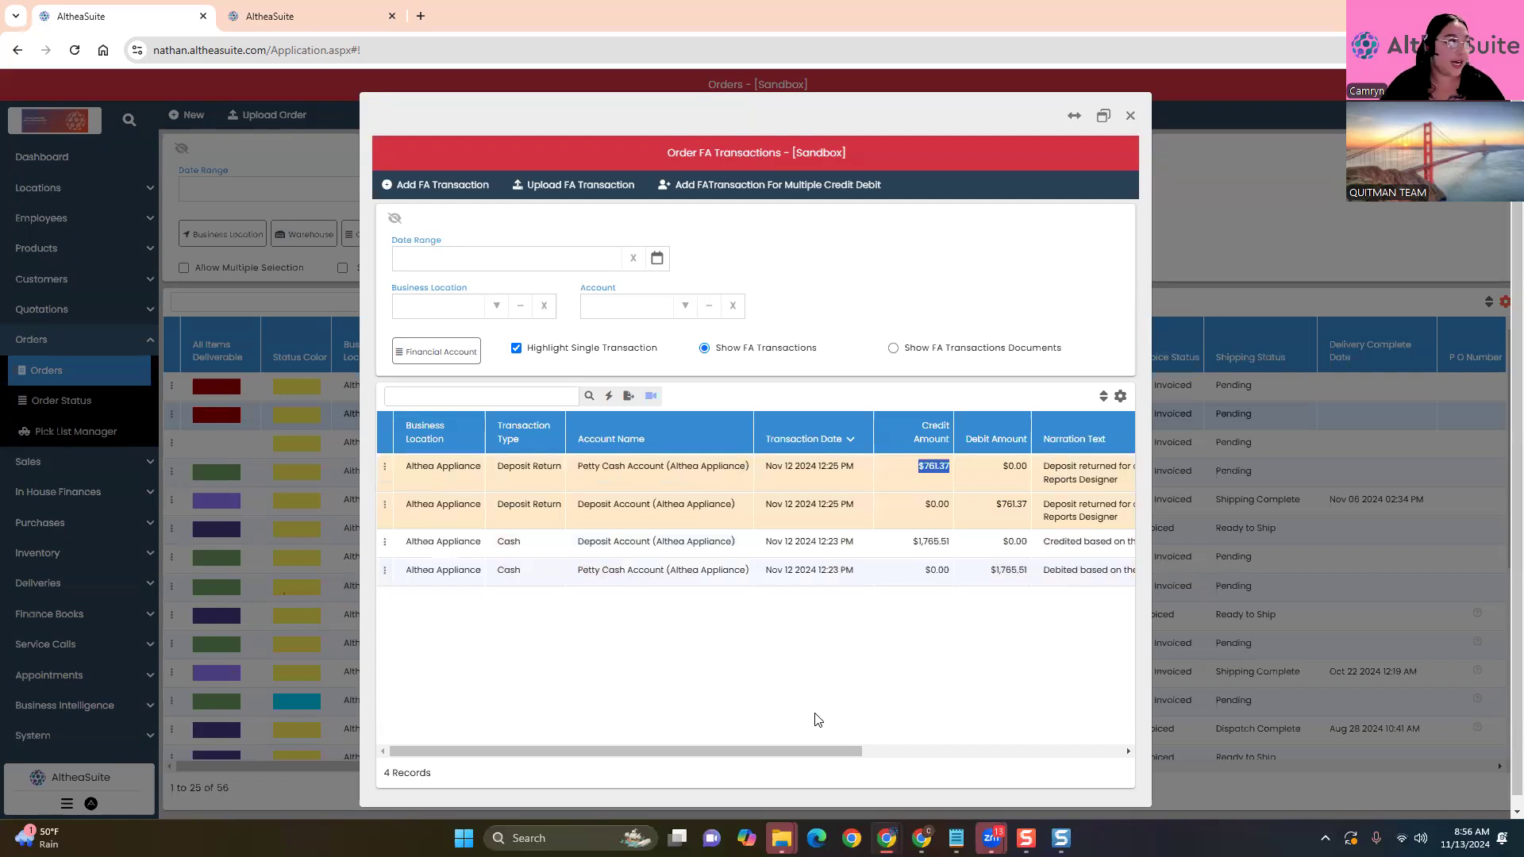
{"action": "left_click", "coordinate": [1131, 116]}
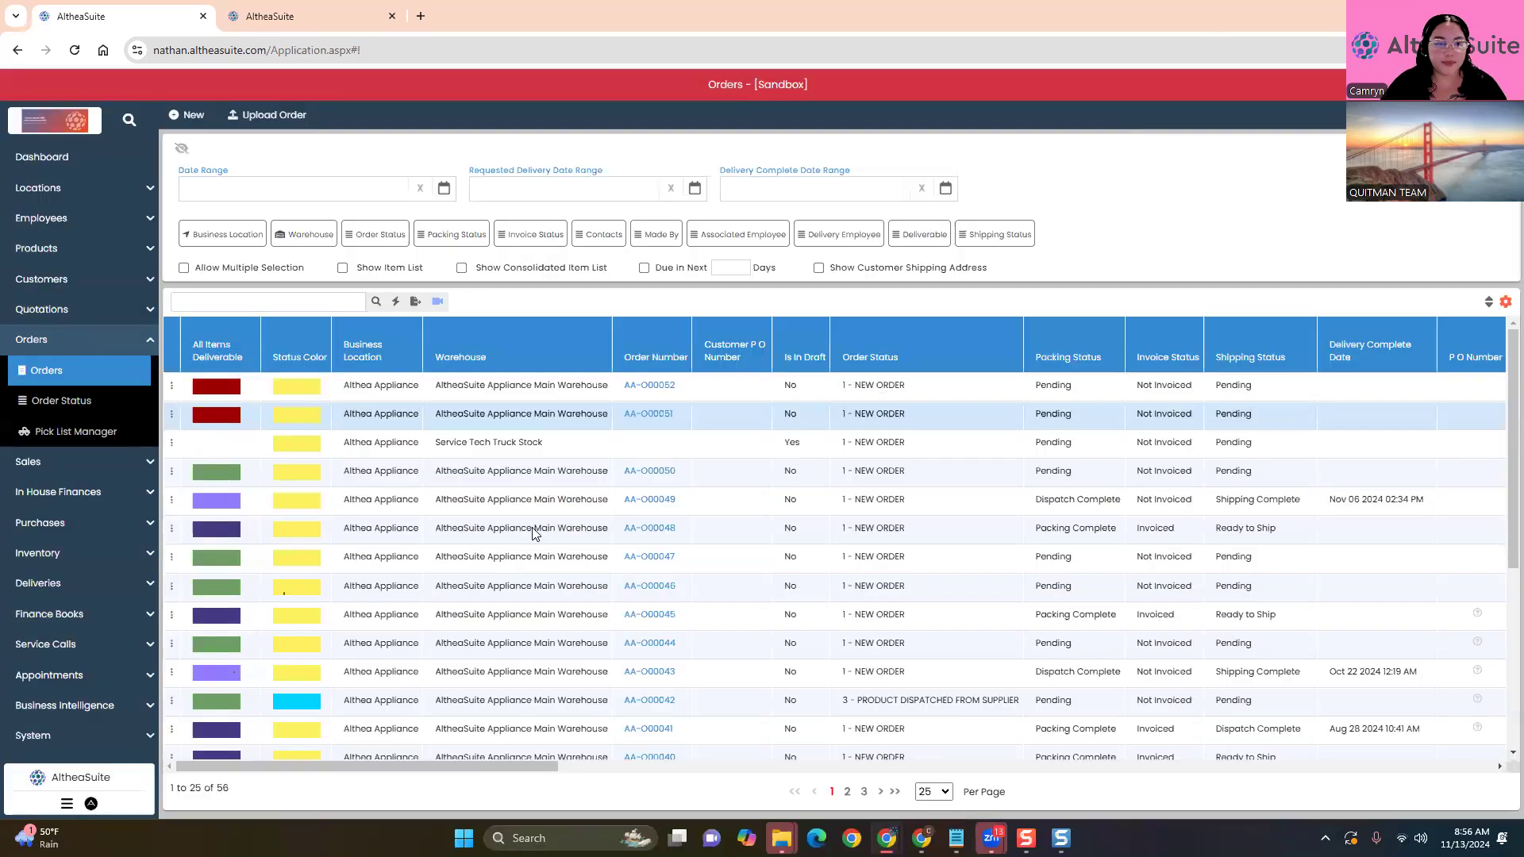
{"action": "left_click", "coordinate": [461, 267]}
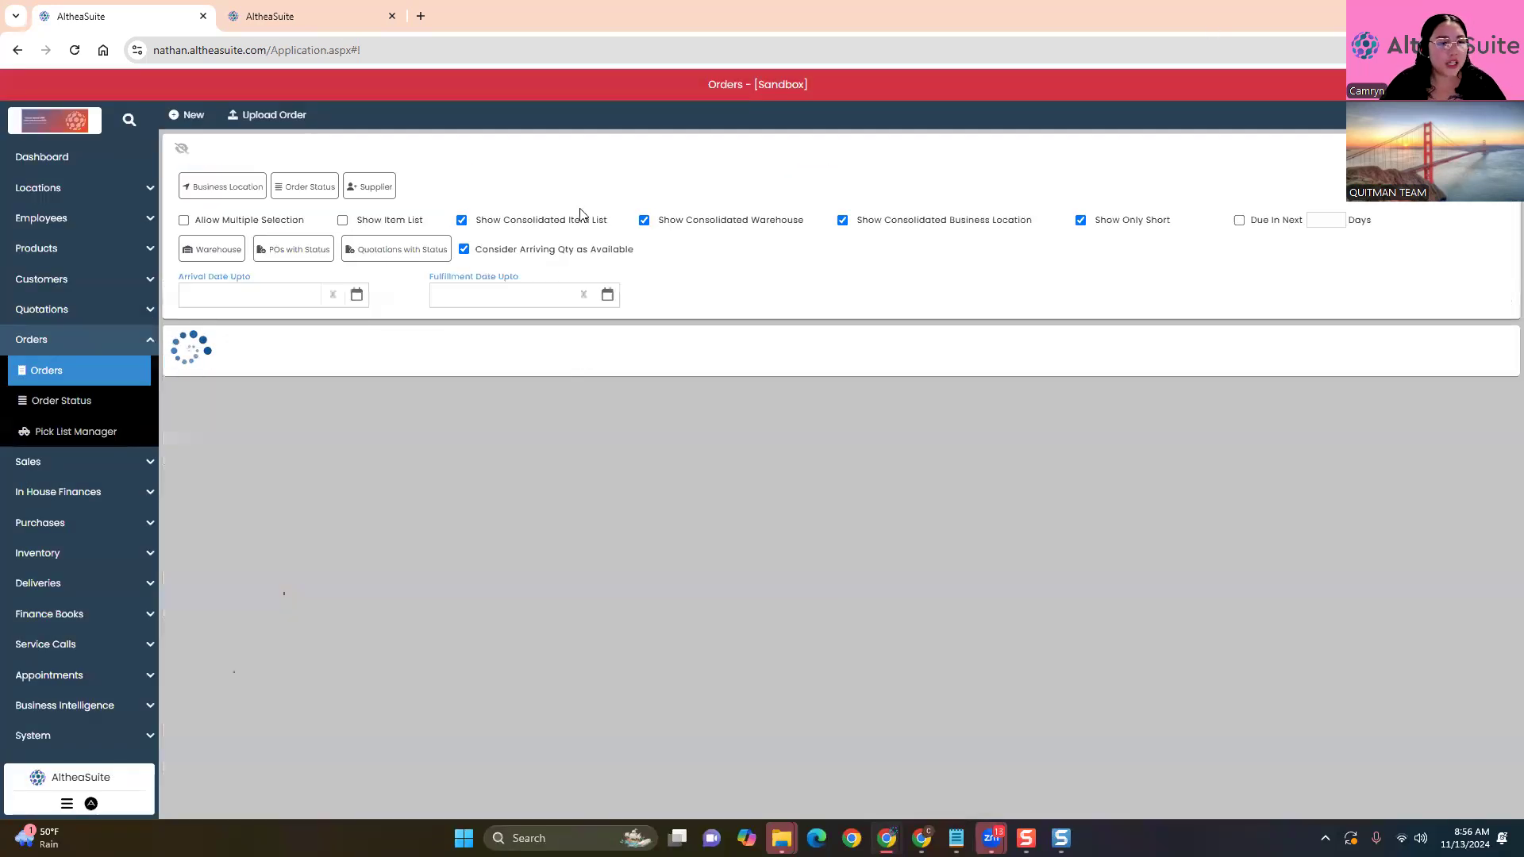
{"action": "left_click", "coordinate": [461, 220]}
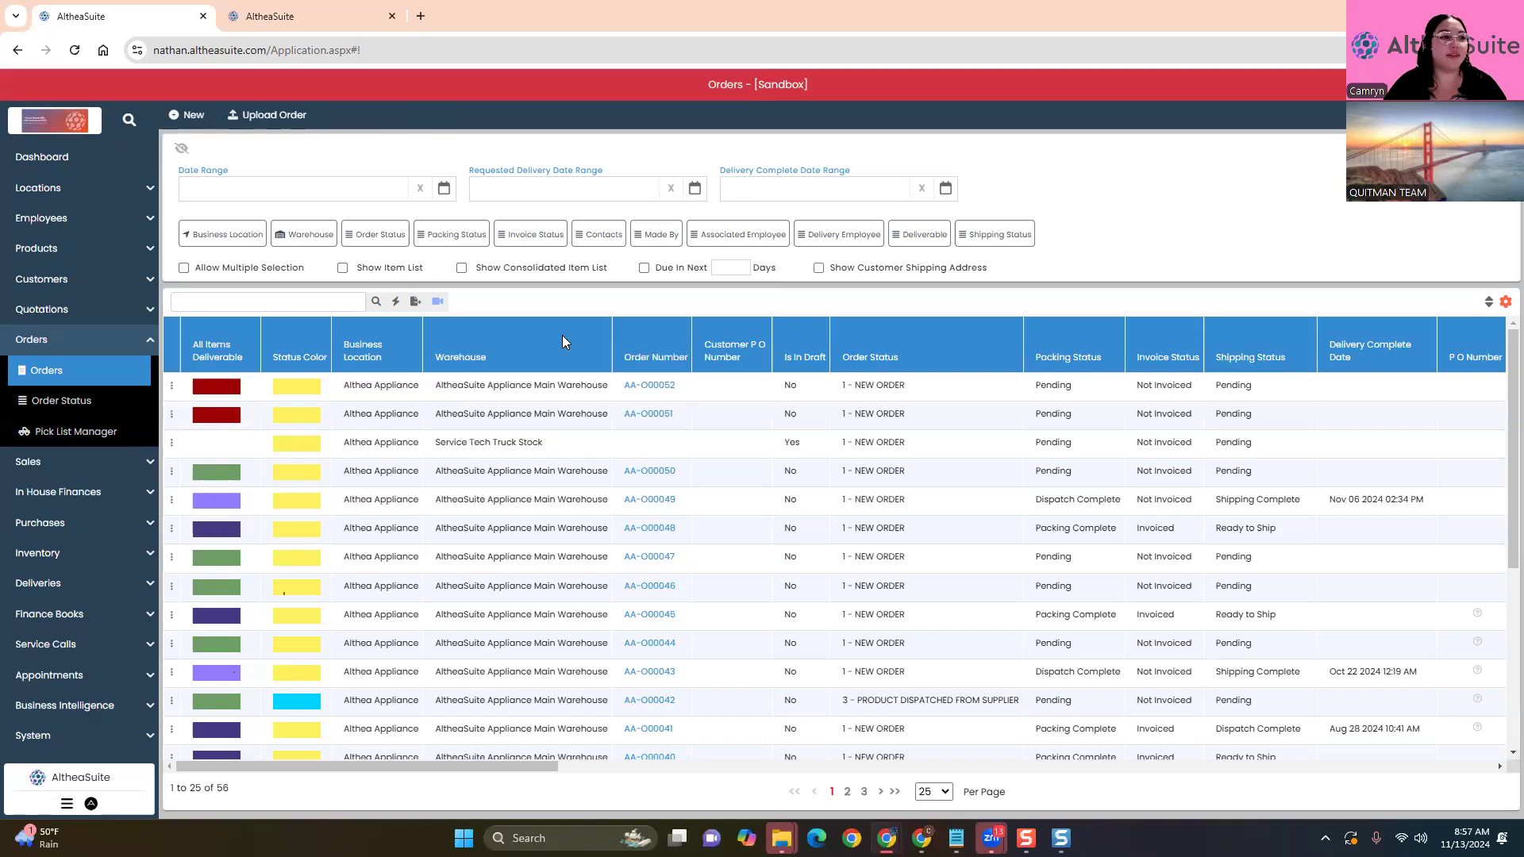
{"action": "left_click", "coordinate": [171, 386]}
Invoice order AA-O00052 past the stock warning, paying it in full from the $1,001.87 deposit
{"action": "left_click", "coordinate": [238, 410]}
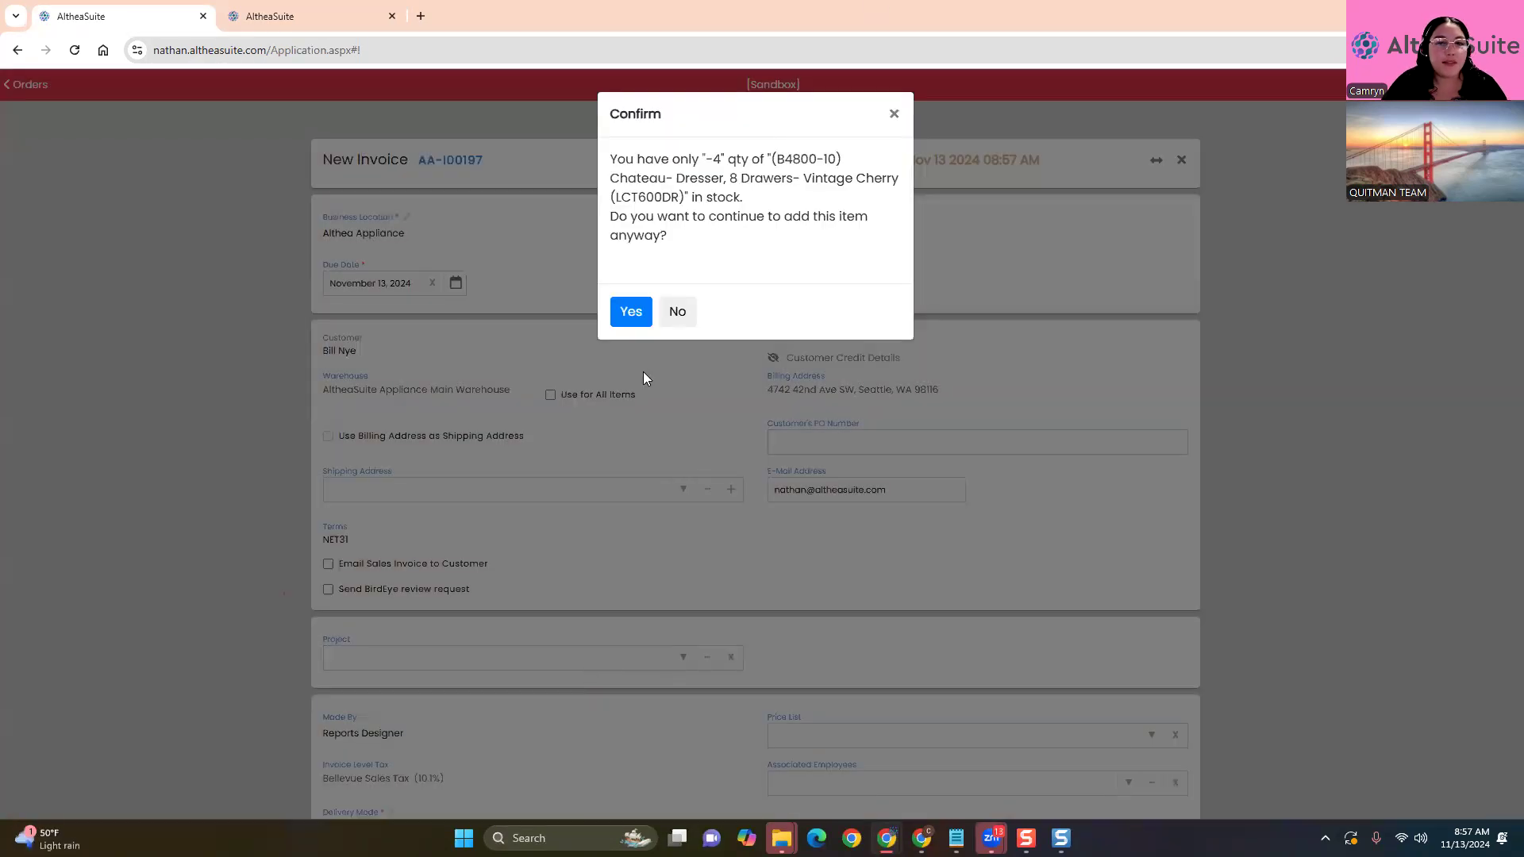
{"action": "left_click", "coordinate": [631, 311]}
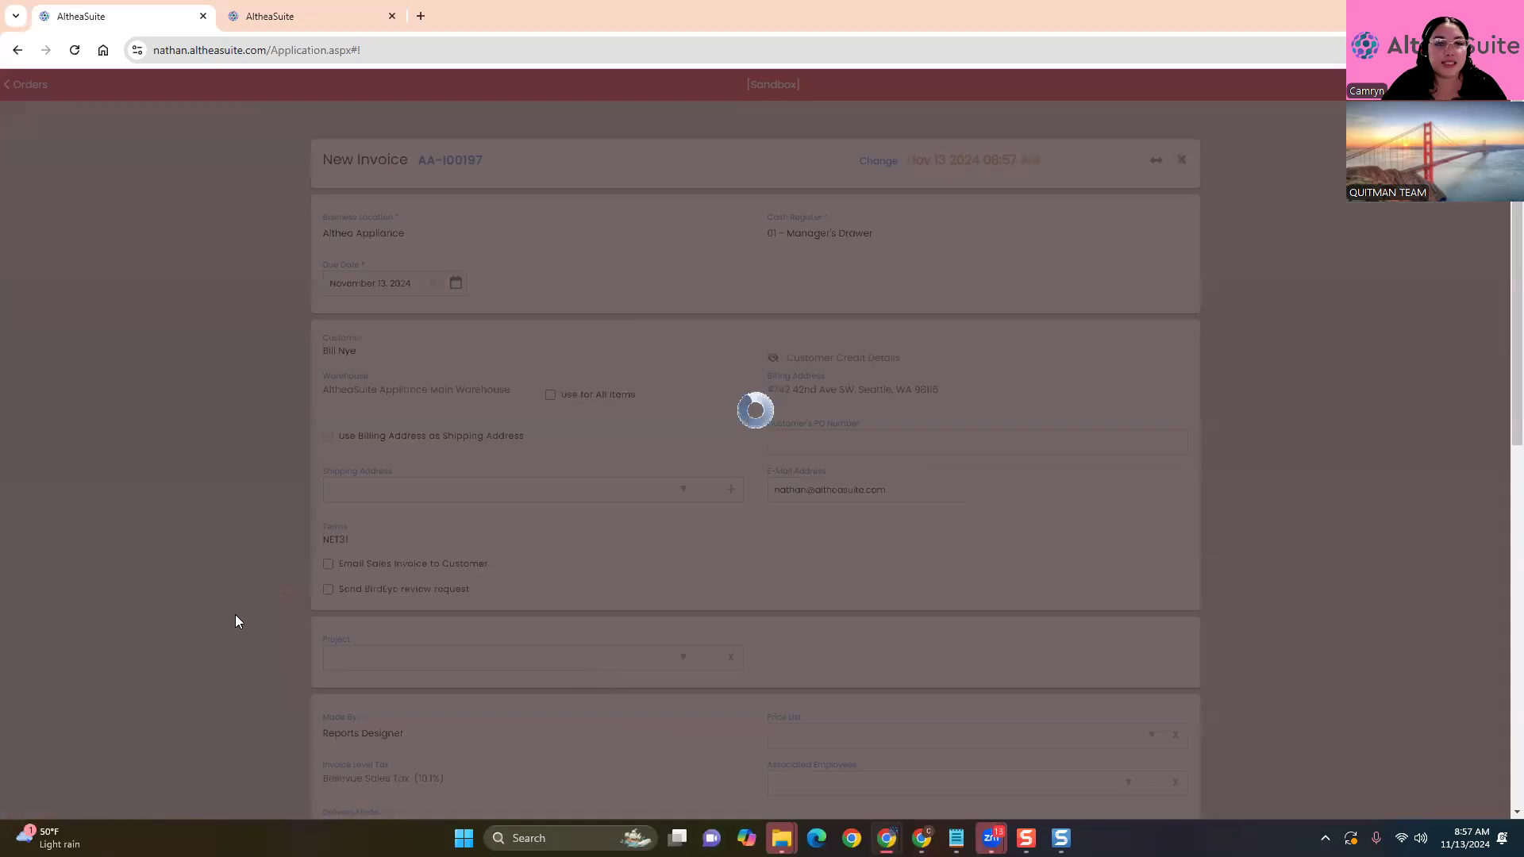
{"action": "scroll", "coordinate": [345, 506], "scroll_direction": "down", "scroll_amount": 8}
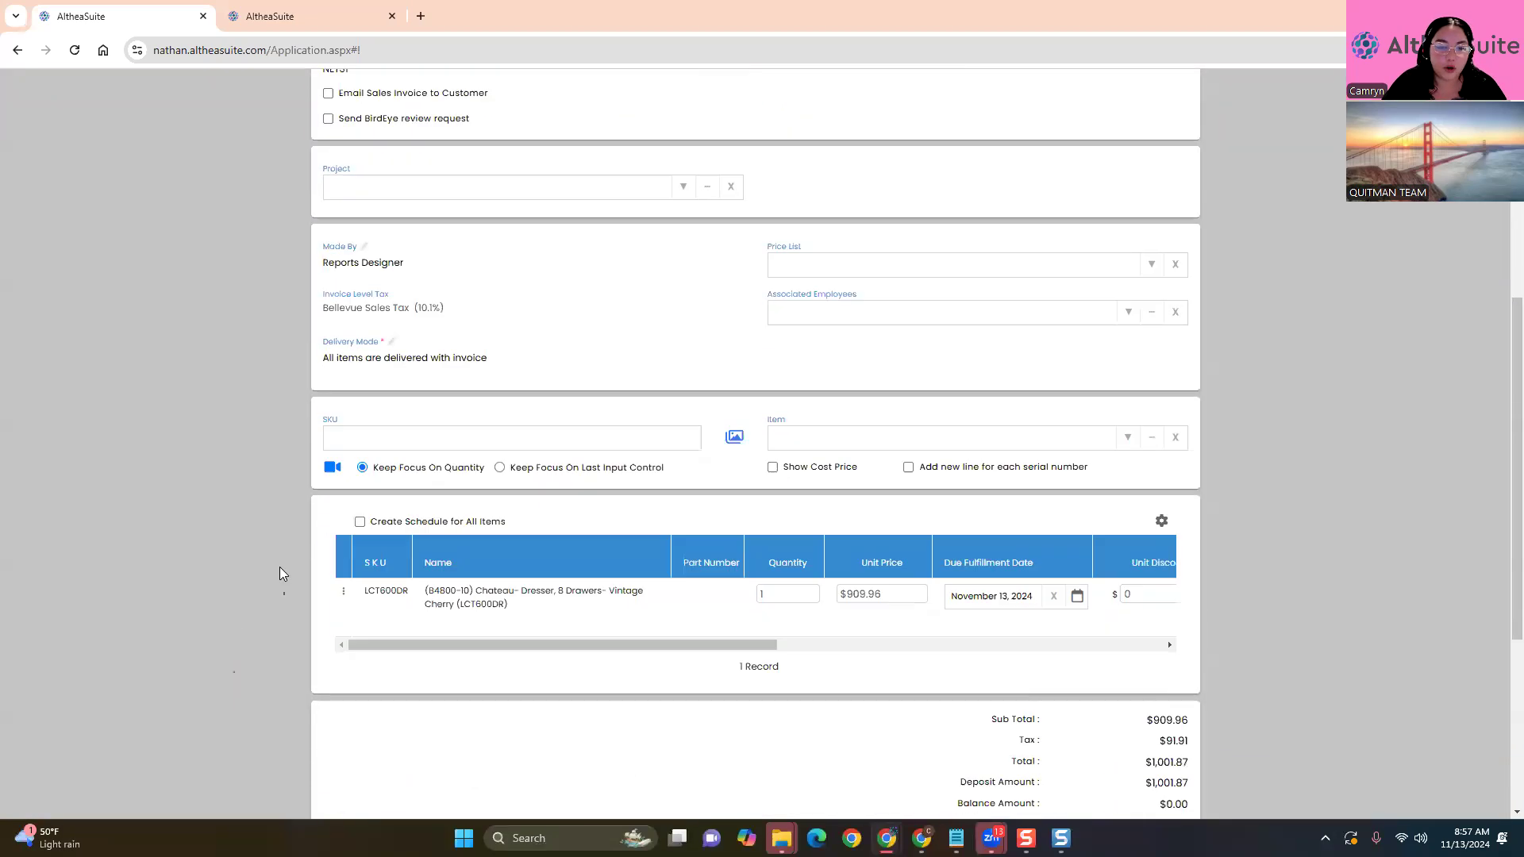
{"action": "scroll", "coordinate": [811, 603], "scroll_direction": "down", "scroll_amount": 3}
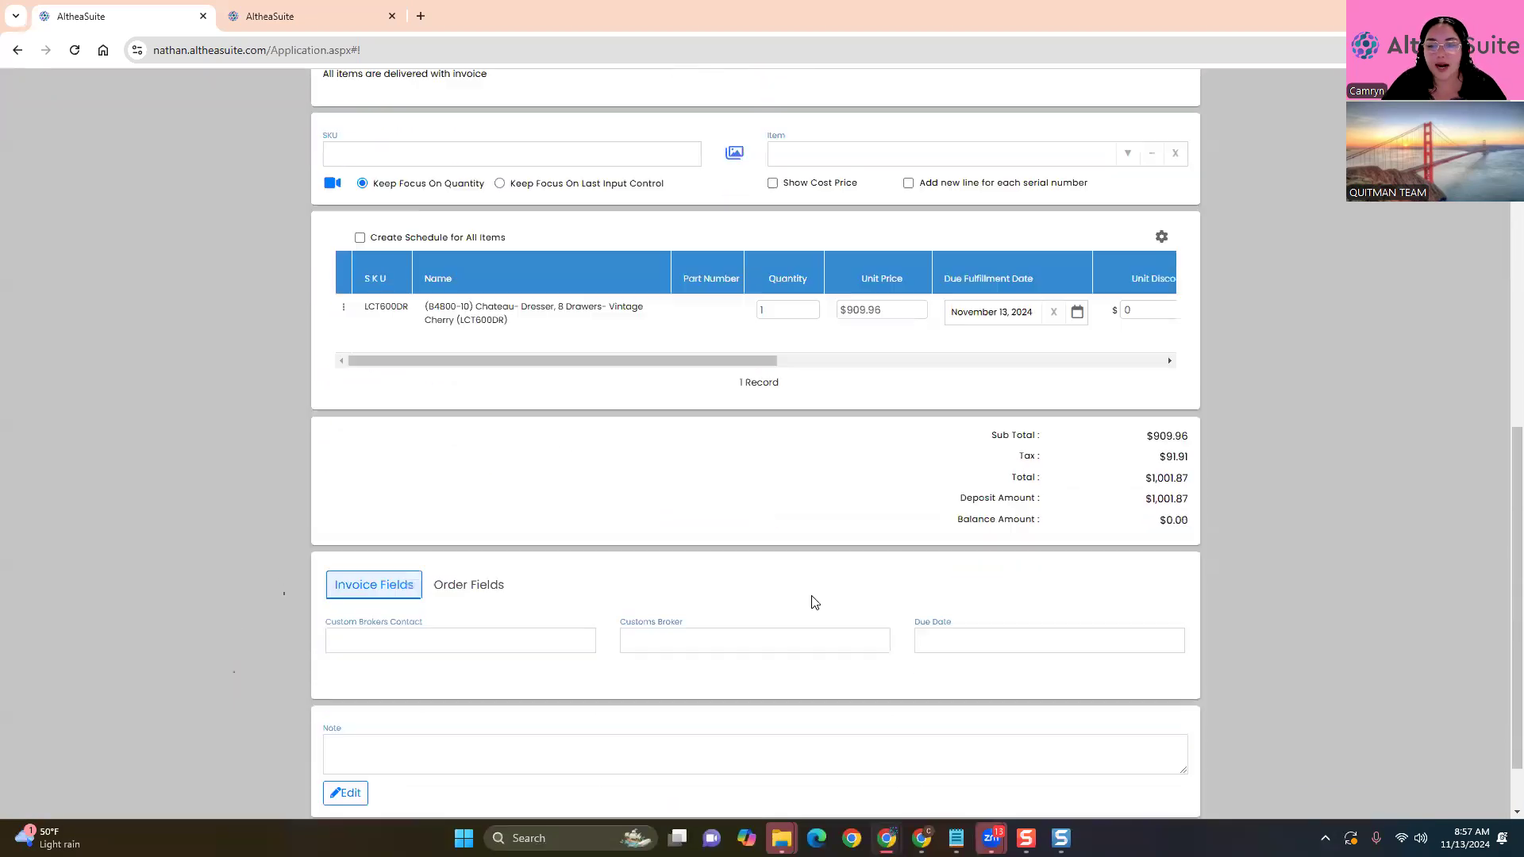
{"action": "left_click", "coordinate": [1153, 772]}
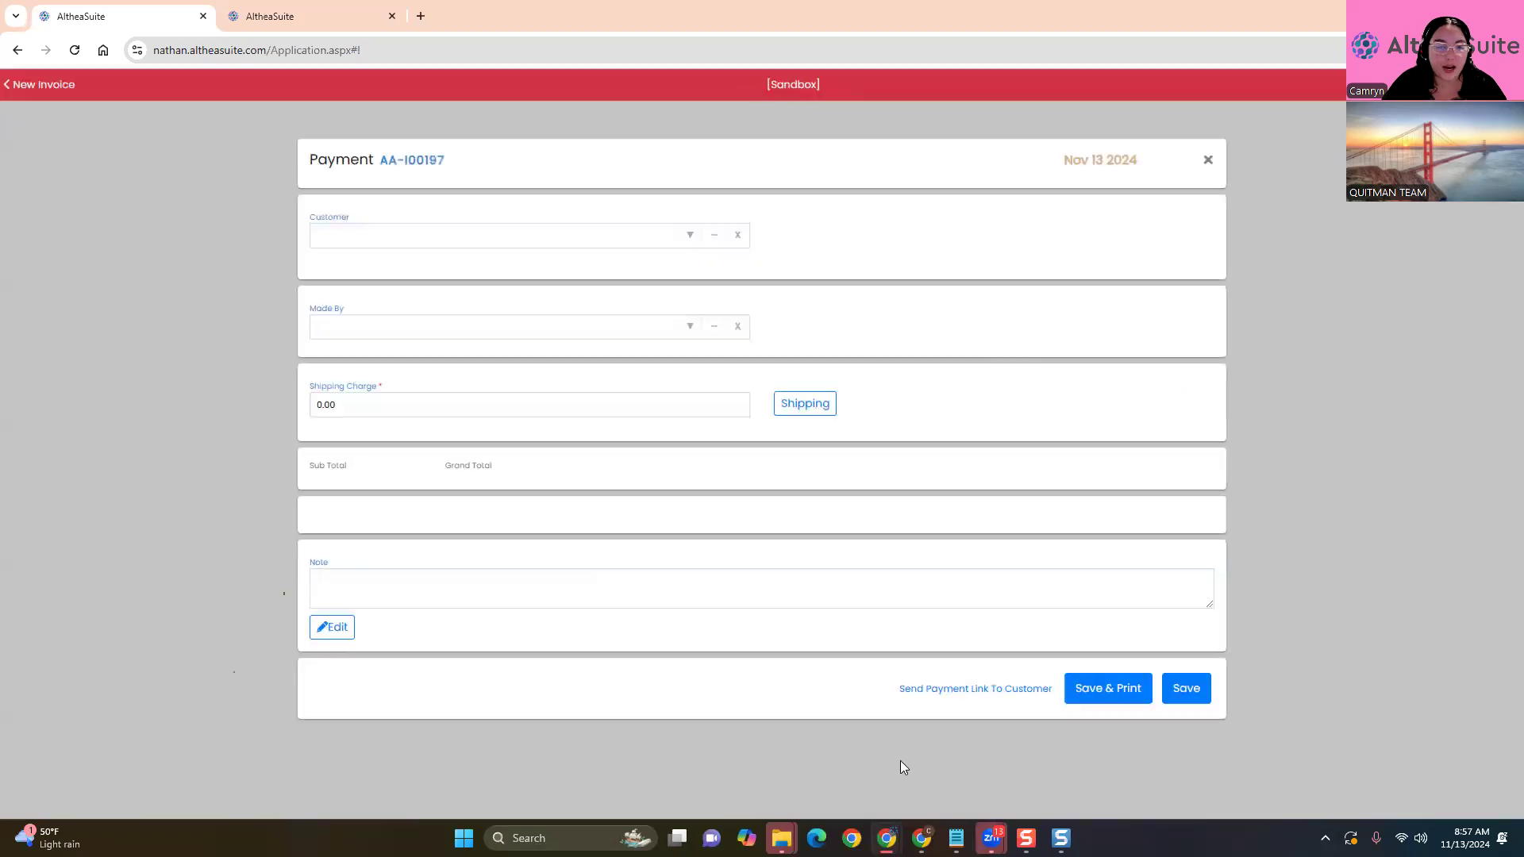
{"action": "scroll", "coordinate": [238, 492], "scroll_direction": "down", "scroll_amount": 4}
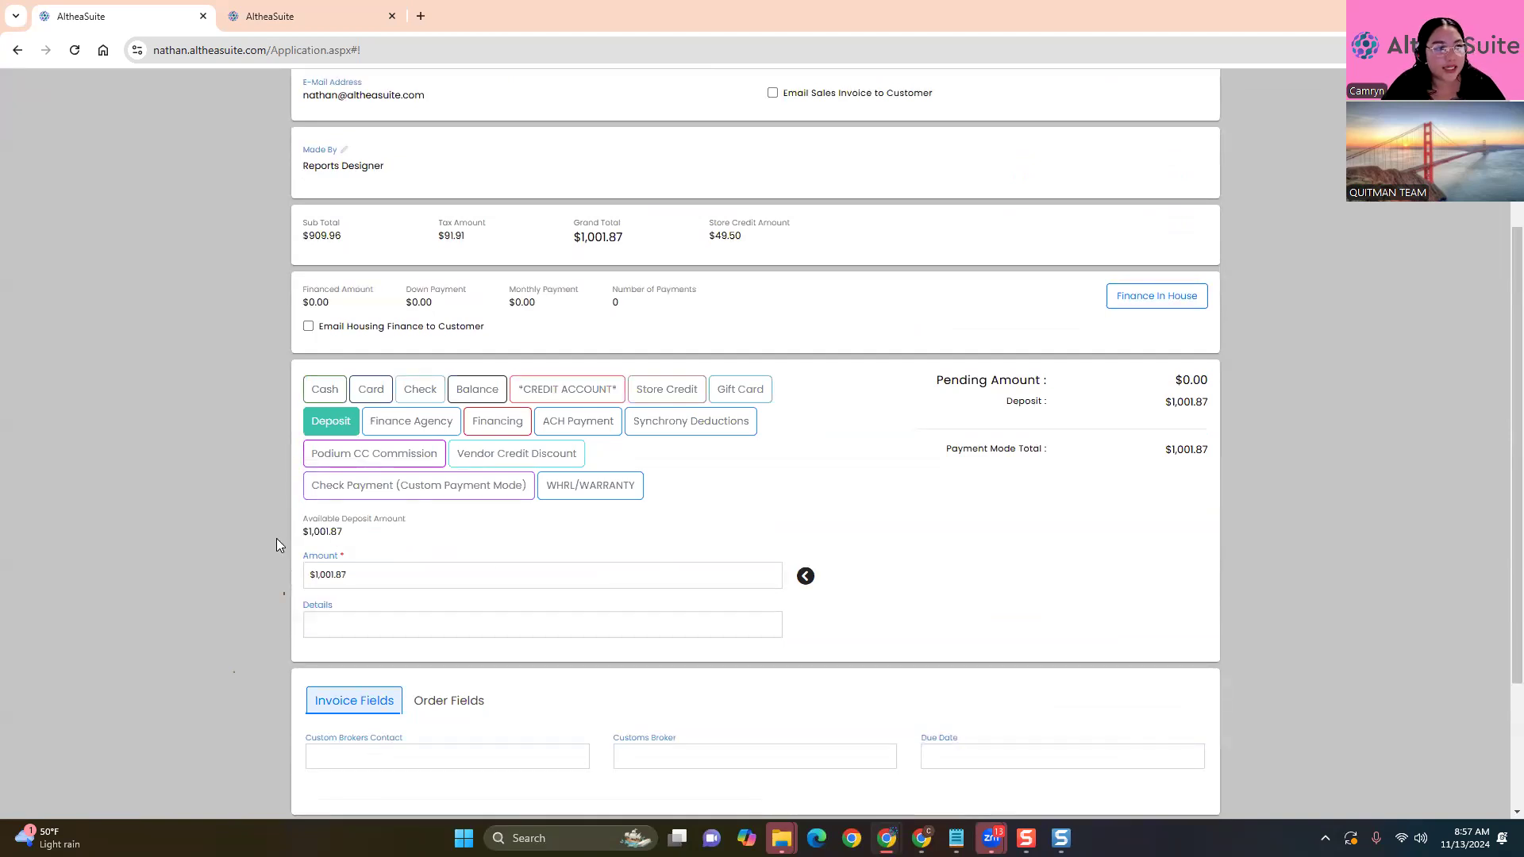
{"action": "scroll", "coordinate": [279, 545], "scroll_direction": "down", "scroll_amount": 3}
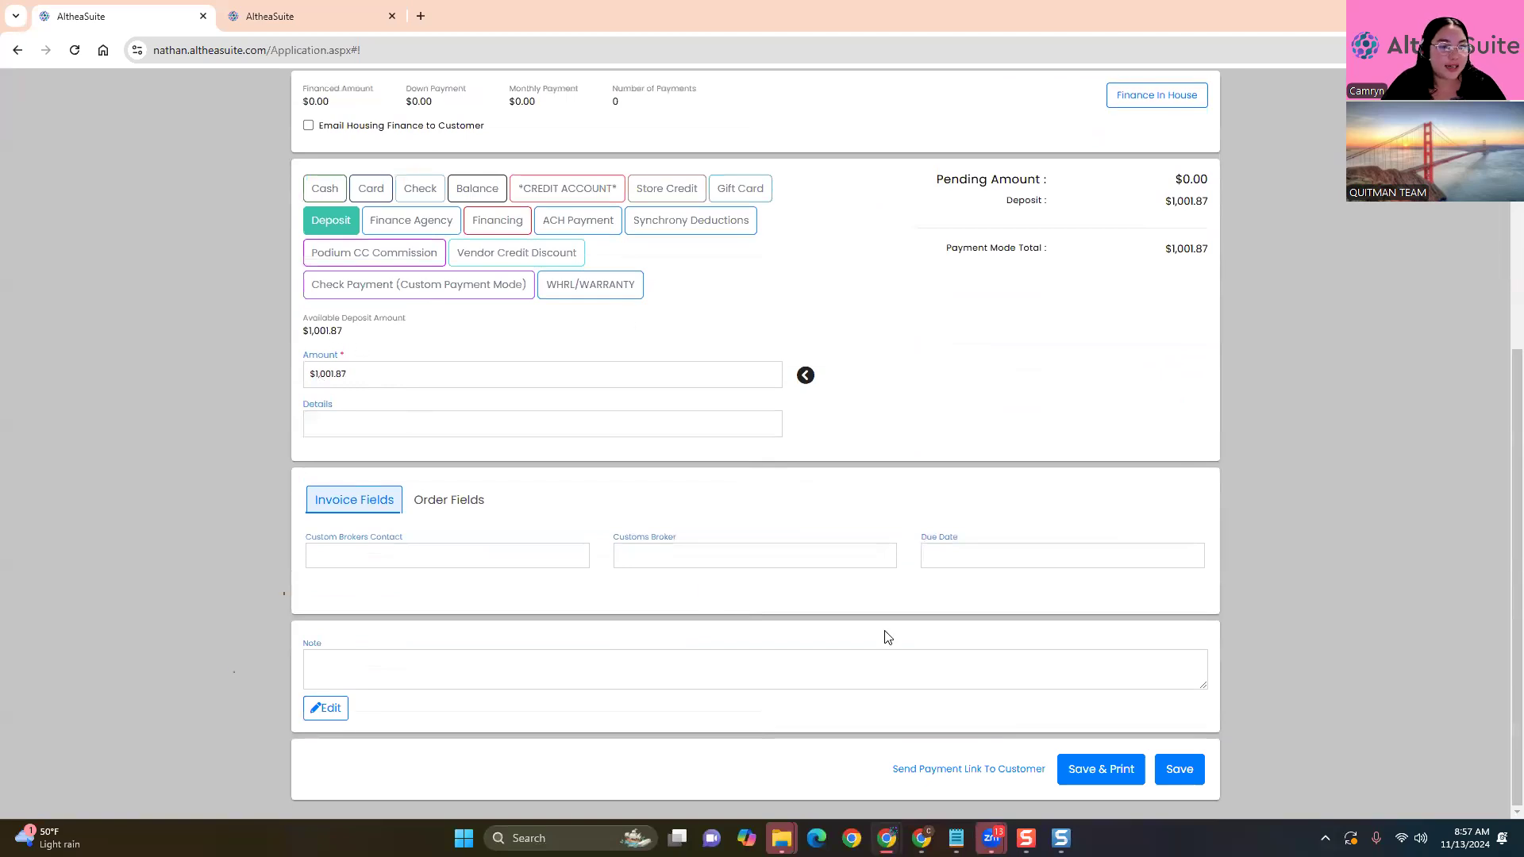
{"action": "left_click", "coordinate": [1183, 768]}
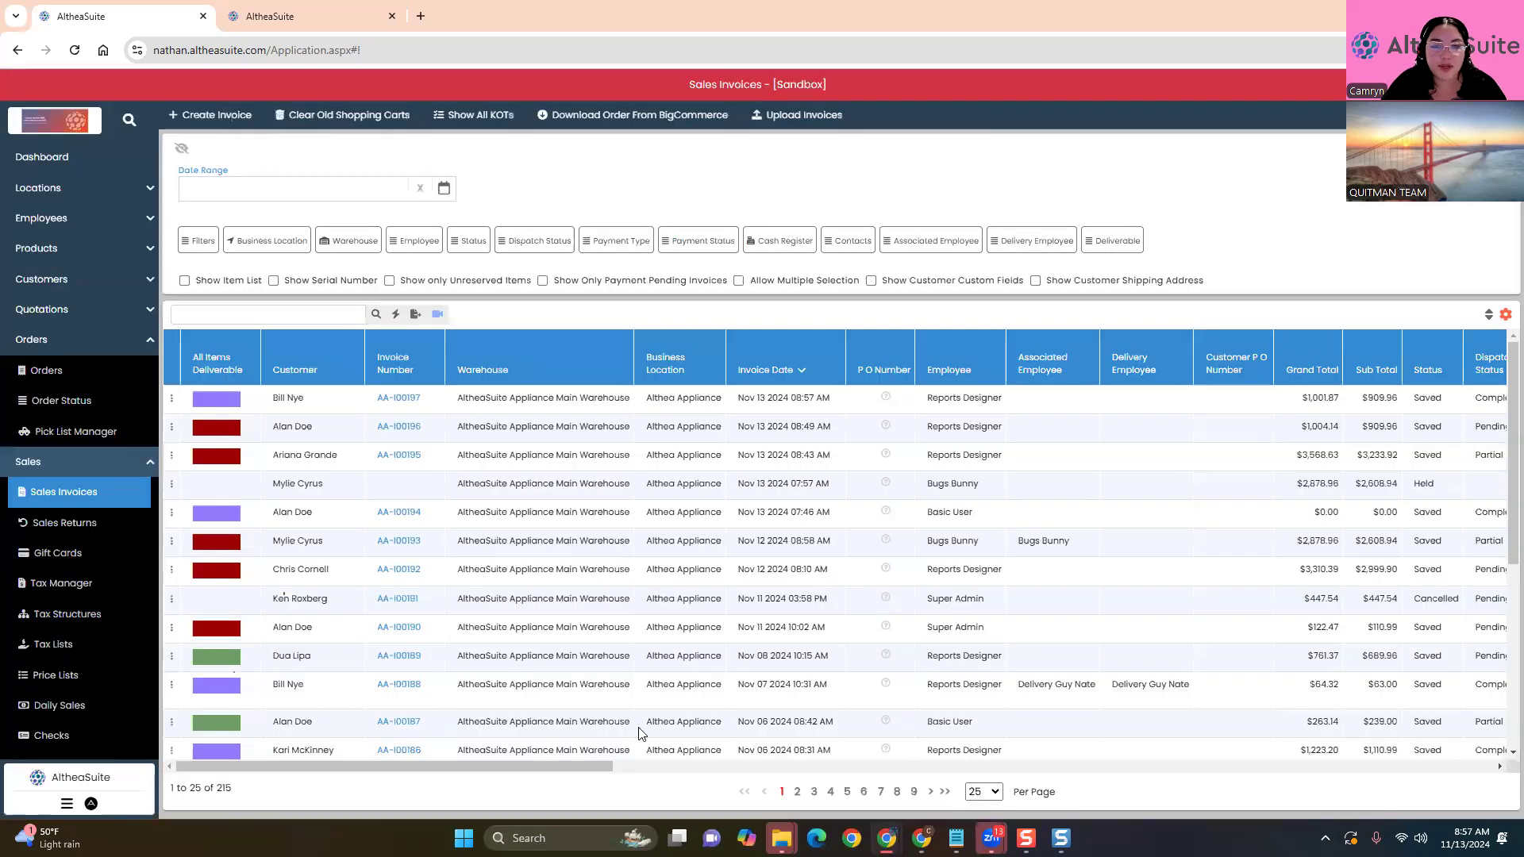
Reload the Sales Invoices list and open the actions for newest invoice AA-I00197
{"action": "left_click_drag", "start_coordinate": [507, 762], "coordinate": [1361, 766]}
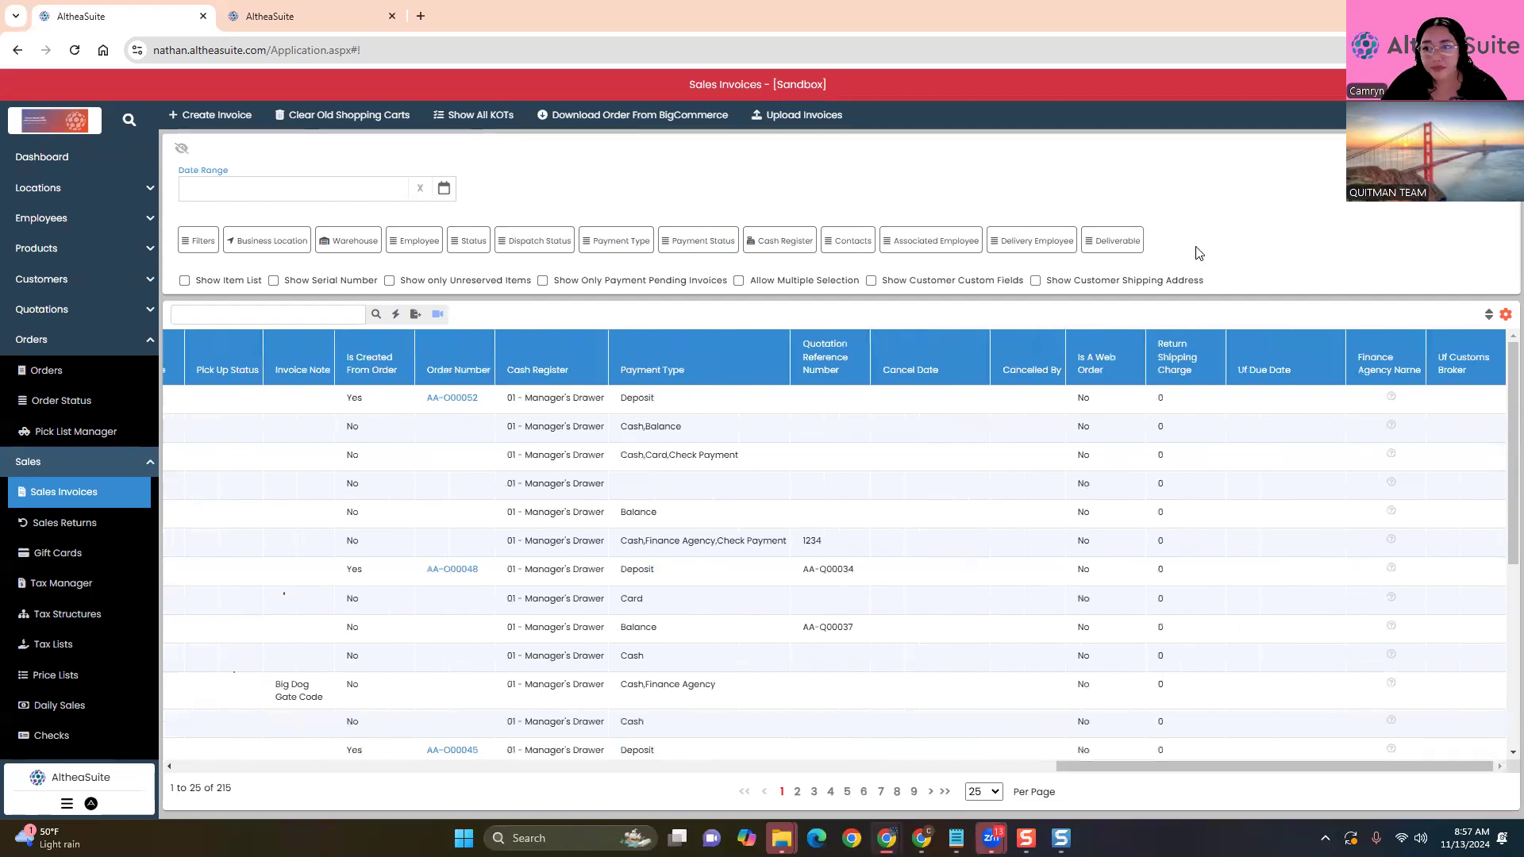
{"action": "left_click", "coordinate": [1504, 316]}
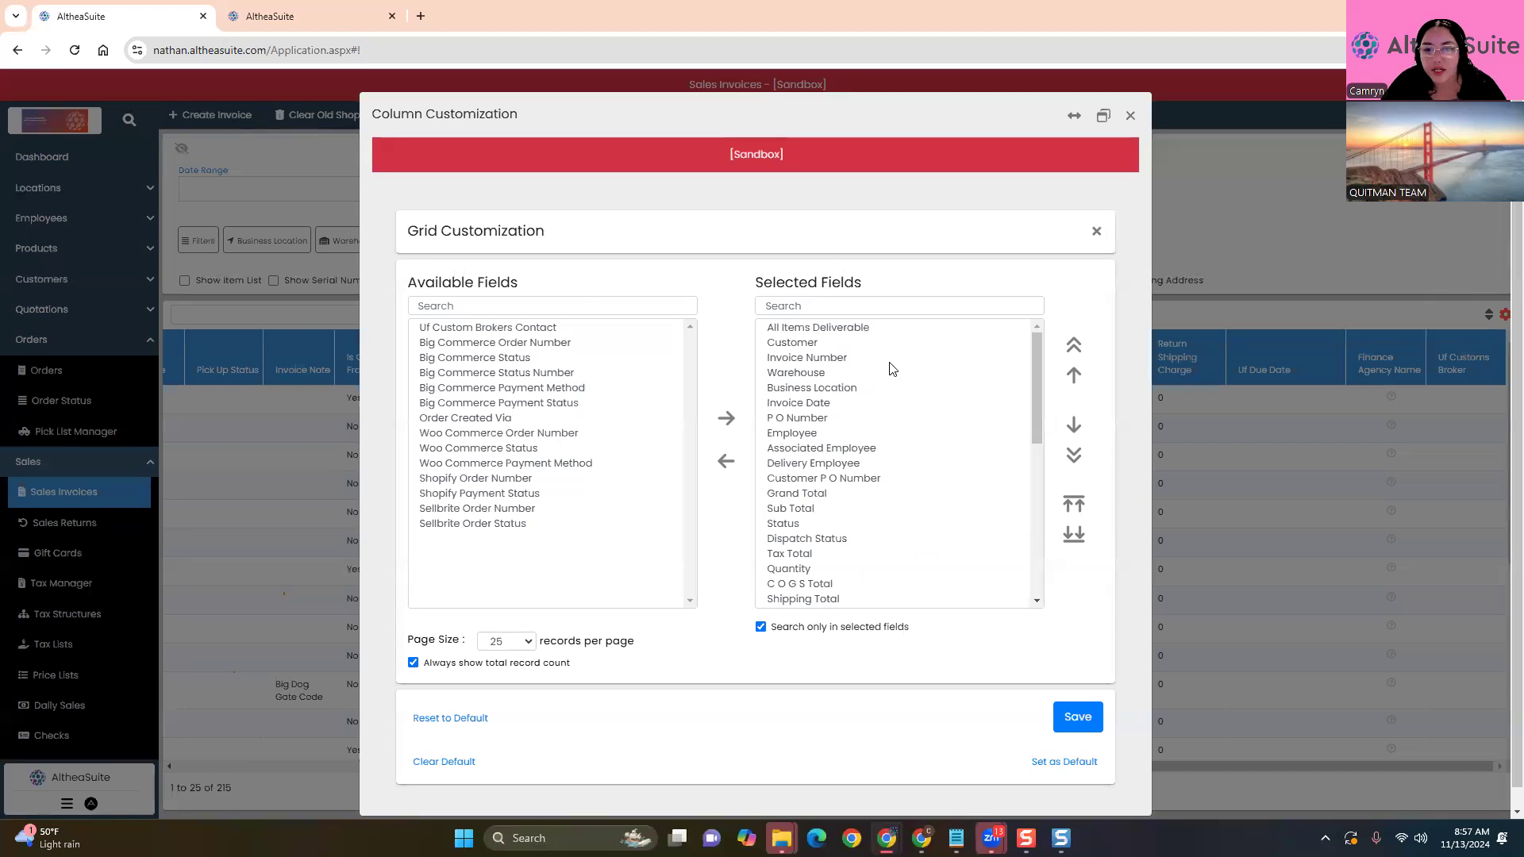
{"action": "left_click", "coordinate": [1131, 116]}
{"action": "left_click_drag", "start_coordinate": [1203, 767], "coordinate": [253, 353]}
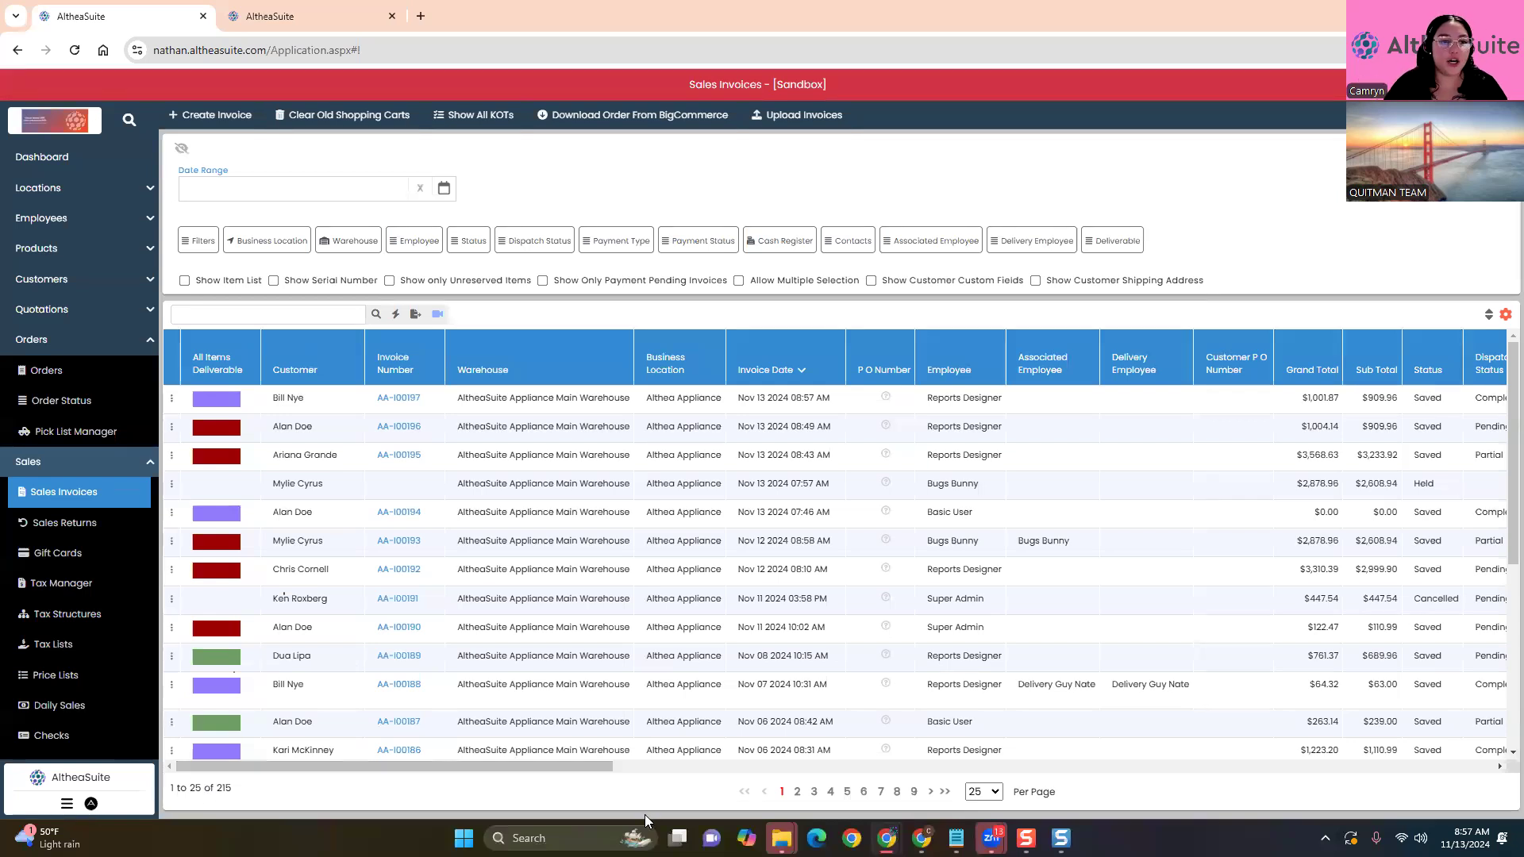
{"action": "left_click", "coordinate": [77, 490]}
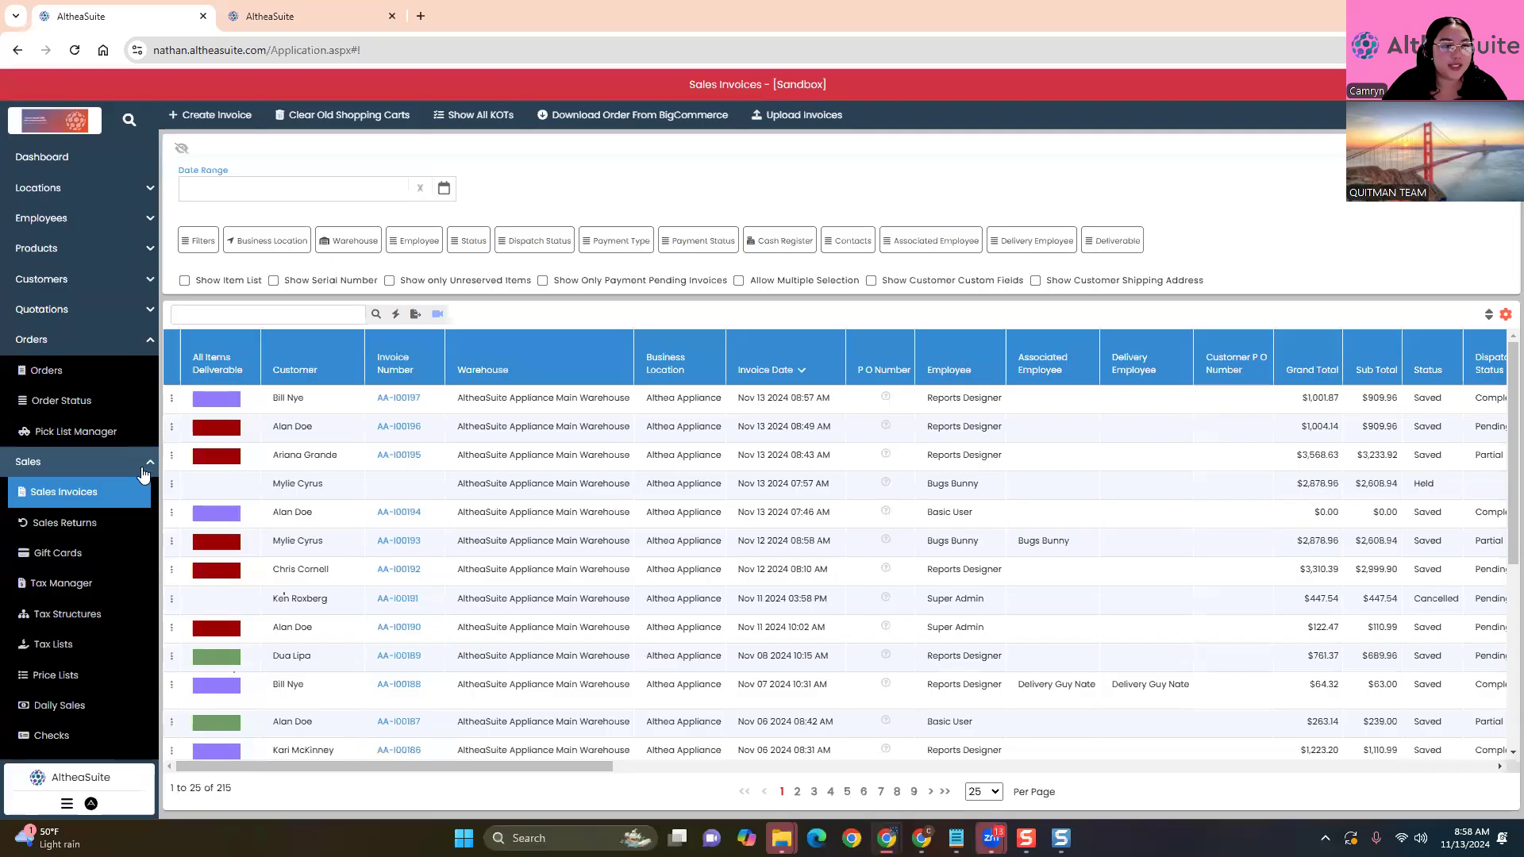
{"action": "left_click", "coordinate": [171, 399]}
Review invoice AA-I00197's financial transactions: $1,001.87 deposit debit against sales and tax credits
{"action": "left_click", "coordinate": [270, 592]}
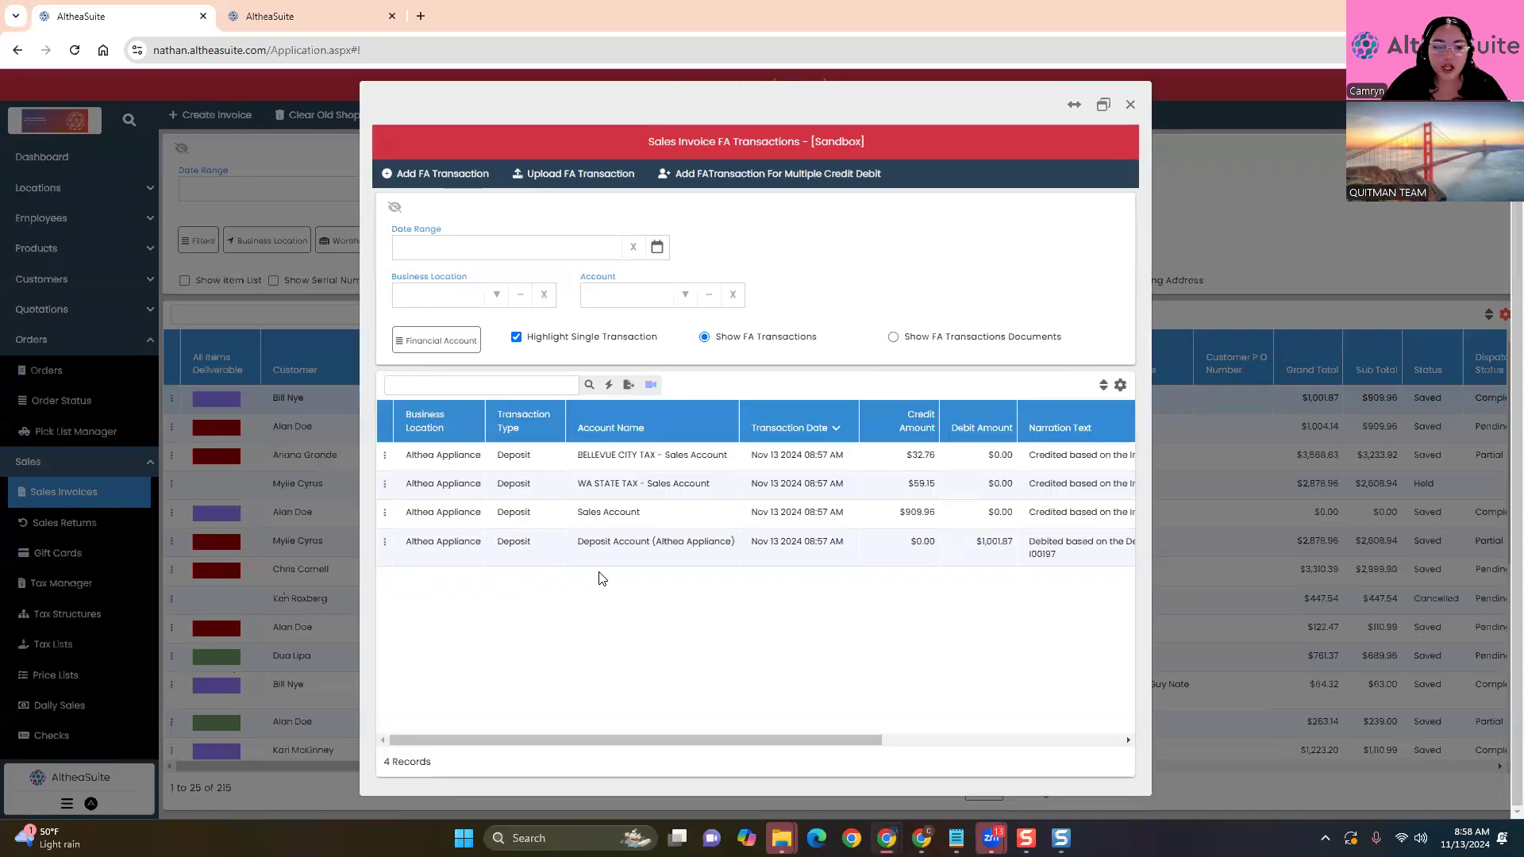
{"action": "left_click", "coordinate": [584, 547]}
{"action": "left_click_drag", "start_coordinate": [977, 540], "coordinate": [1015, 603]}
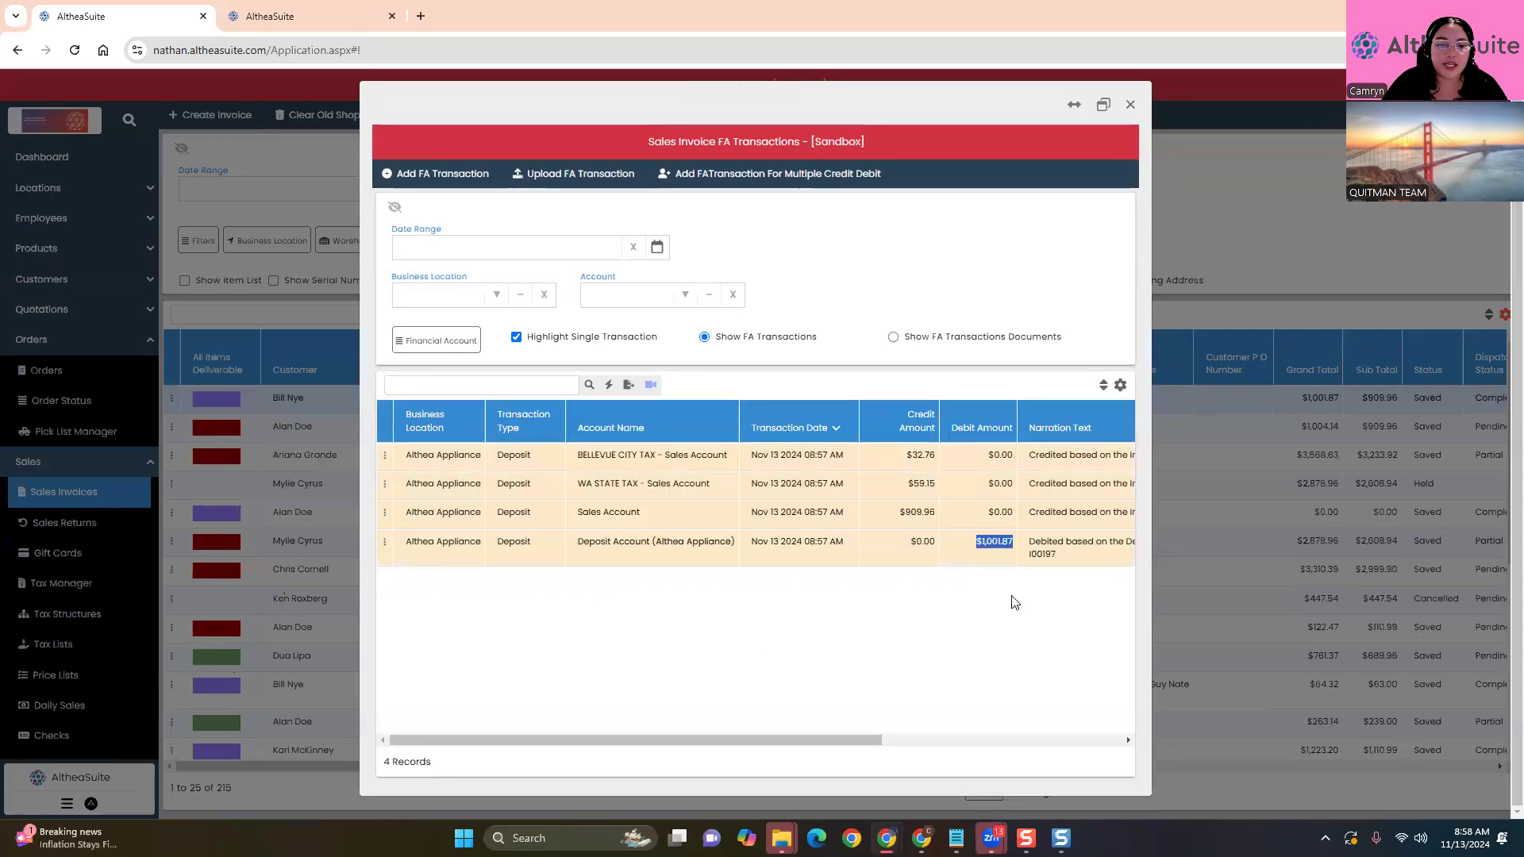
{"action": "left_click_drag", "start_coordinate": [937, 513], "coordinate": [937, 457]}
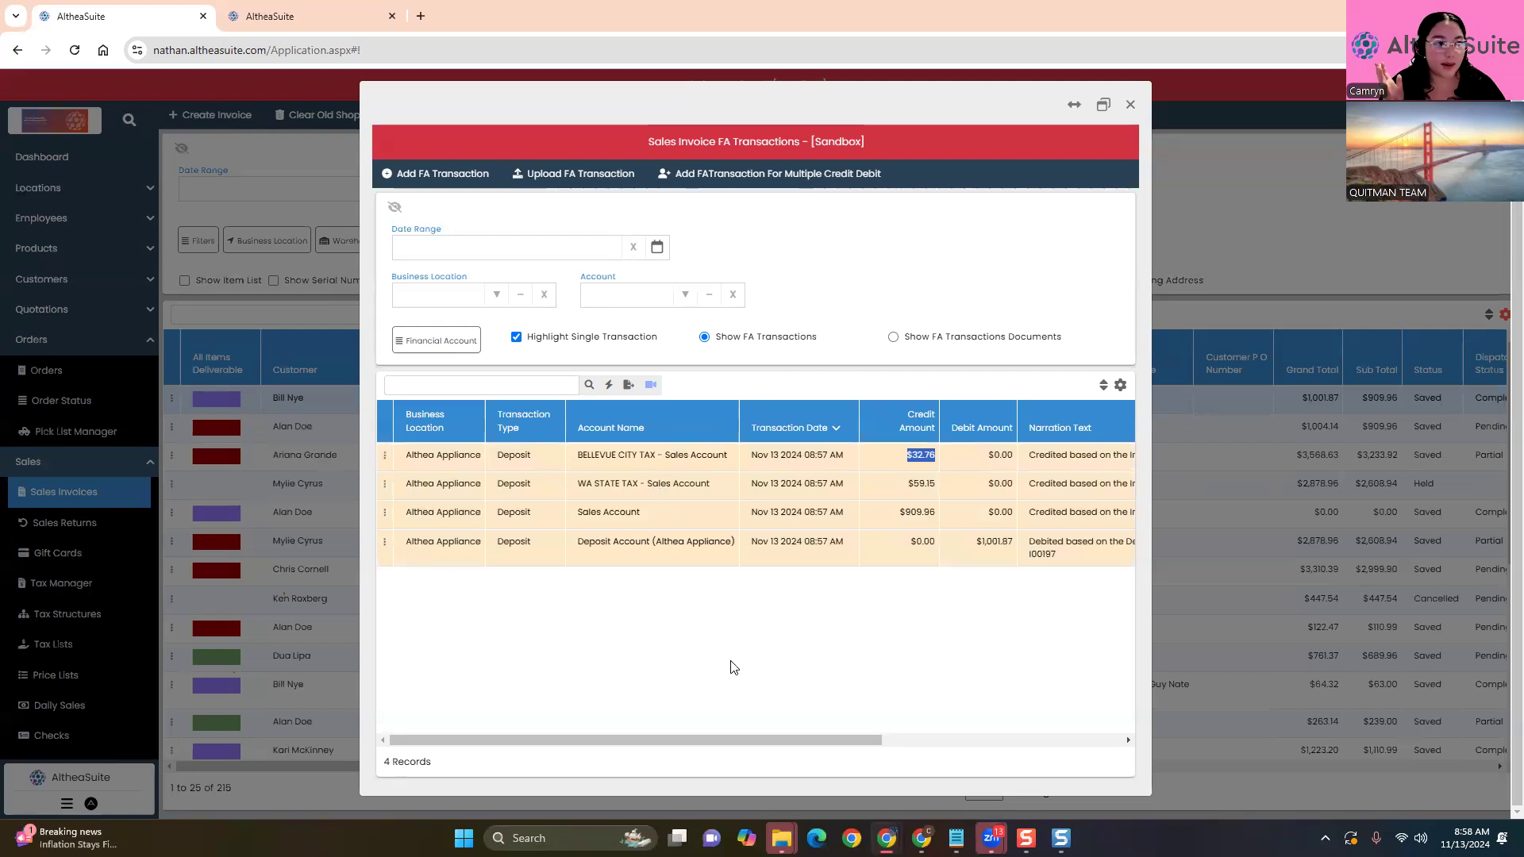
{"action": "left_click", "coordinate": [1130, 104]}
{"action": "left_click", "coordinate": [53, 369]}
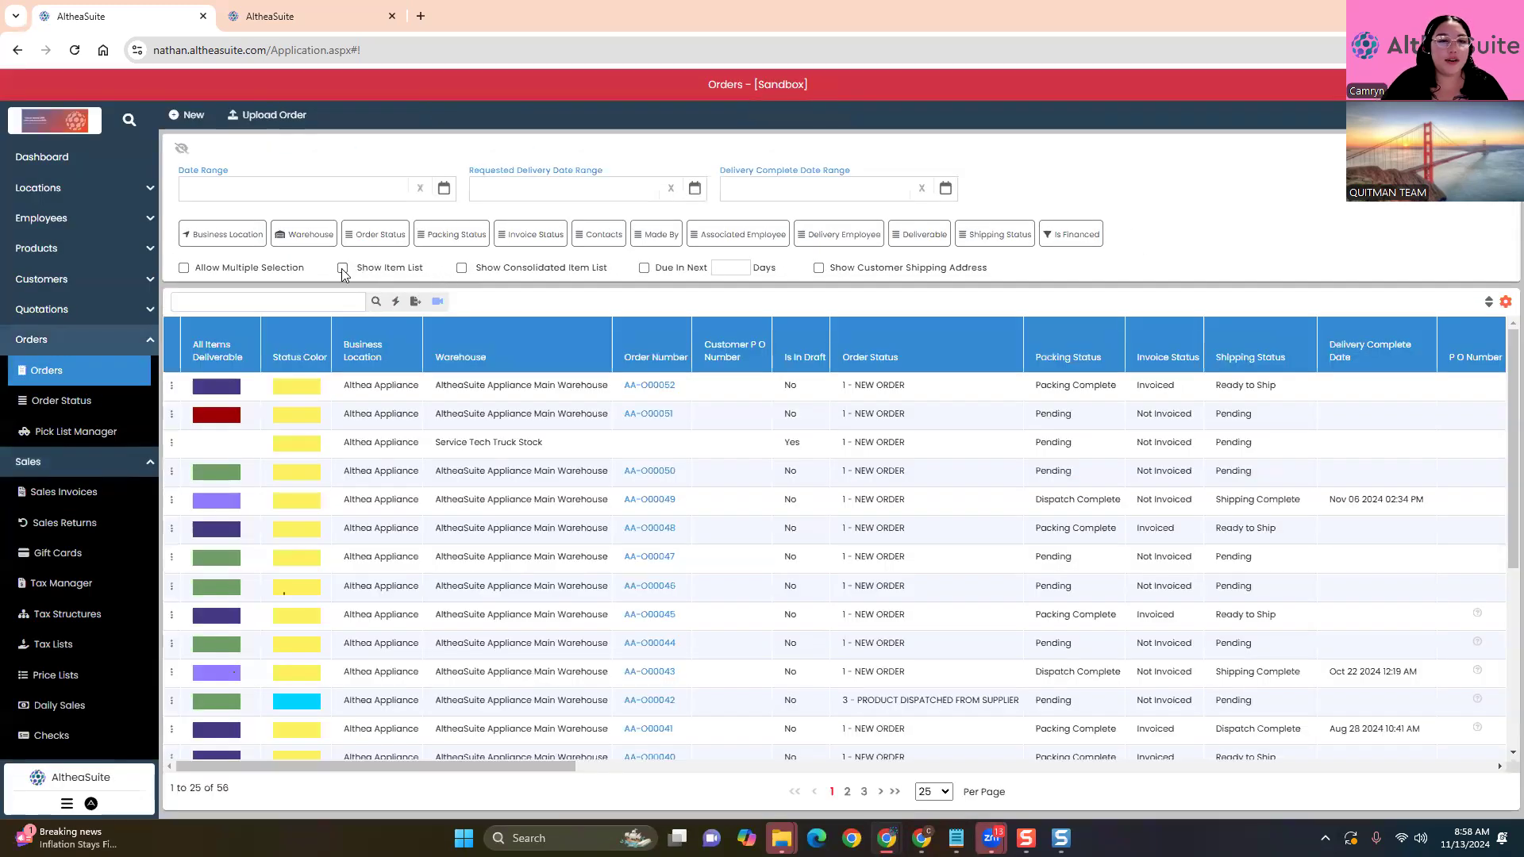
Show the consolidated short-item list, enable multiple selection, and check the GE ENERGY STAR freezer
{"action": "left_click", "coordinate": [342, 268]}
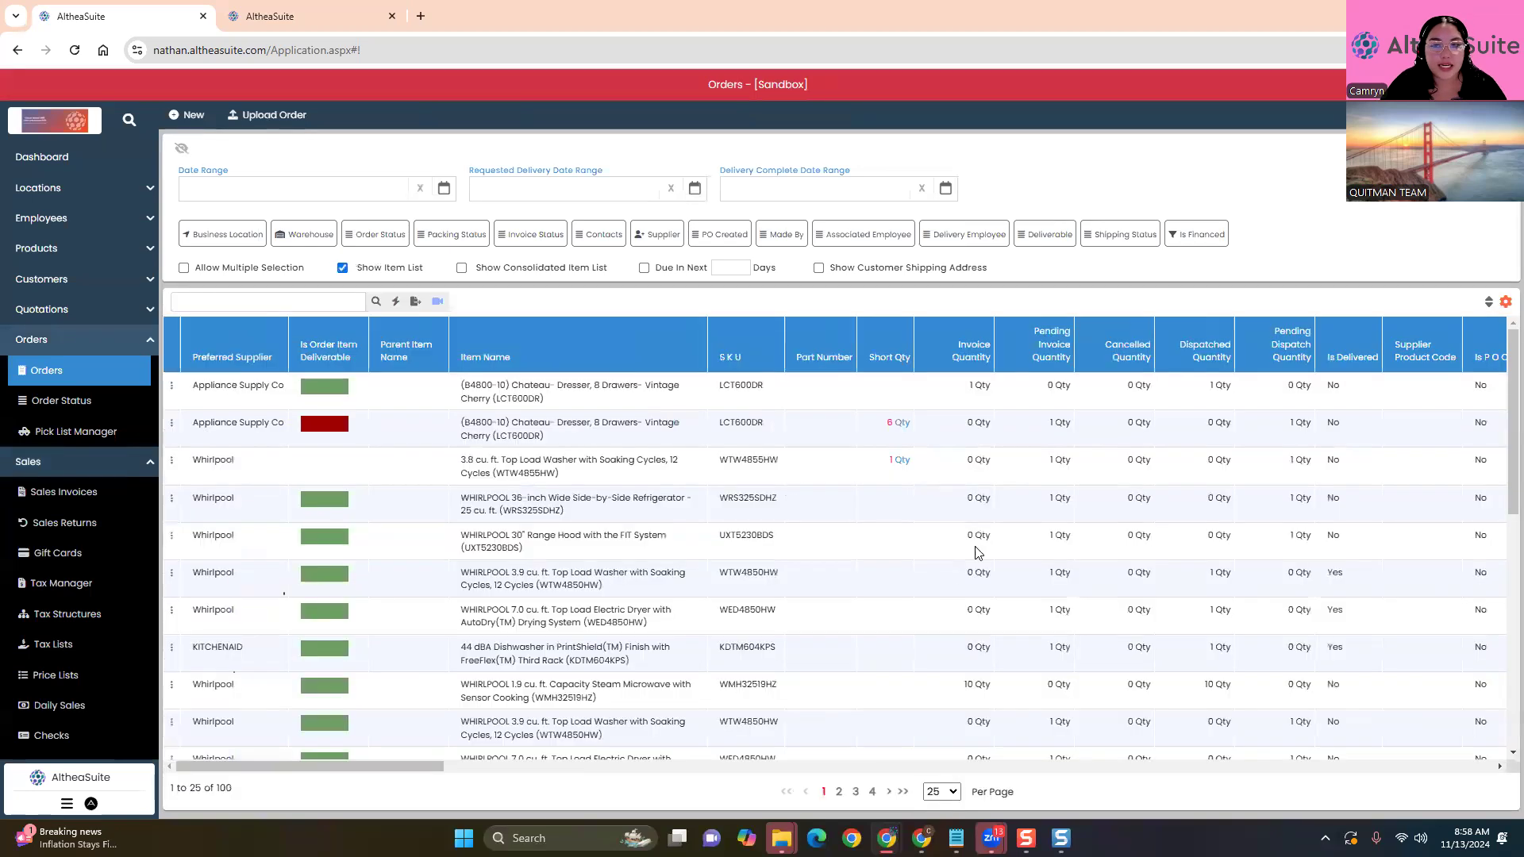
{"action": "scroll", "coordinate": [885, 555], "scroll_direction": "down", "scroll_amount": 8}
{"action": "scroll", "coordinate": [902, 653], "scroll_direction": "up", "scroll_amount": 8}
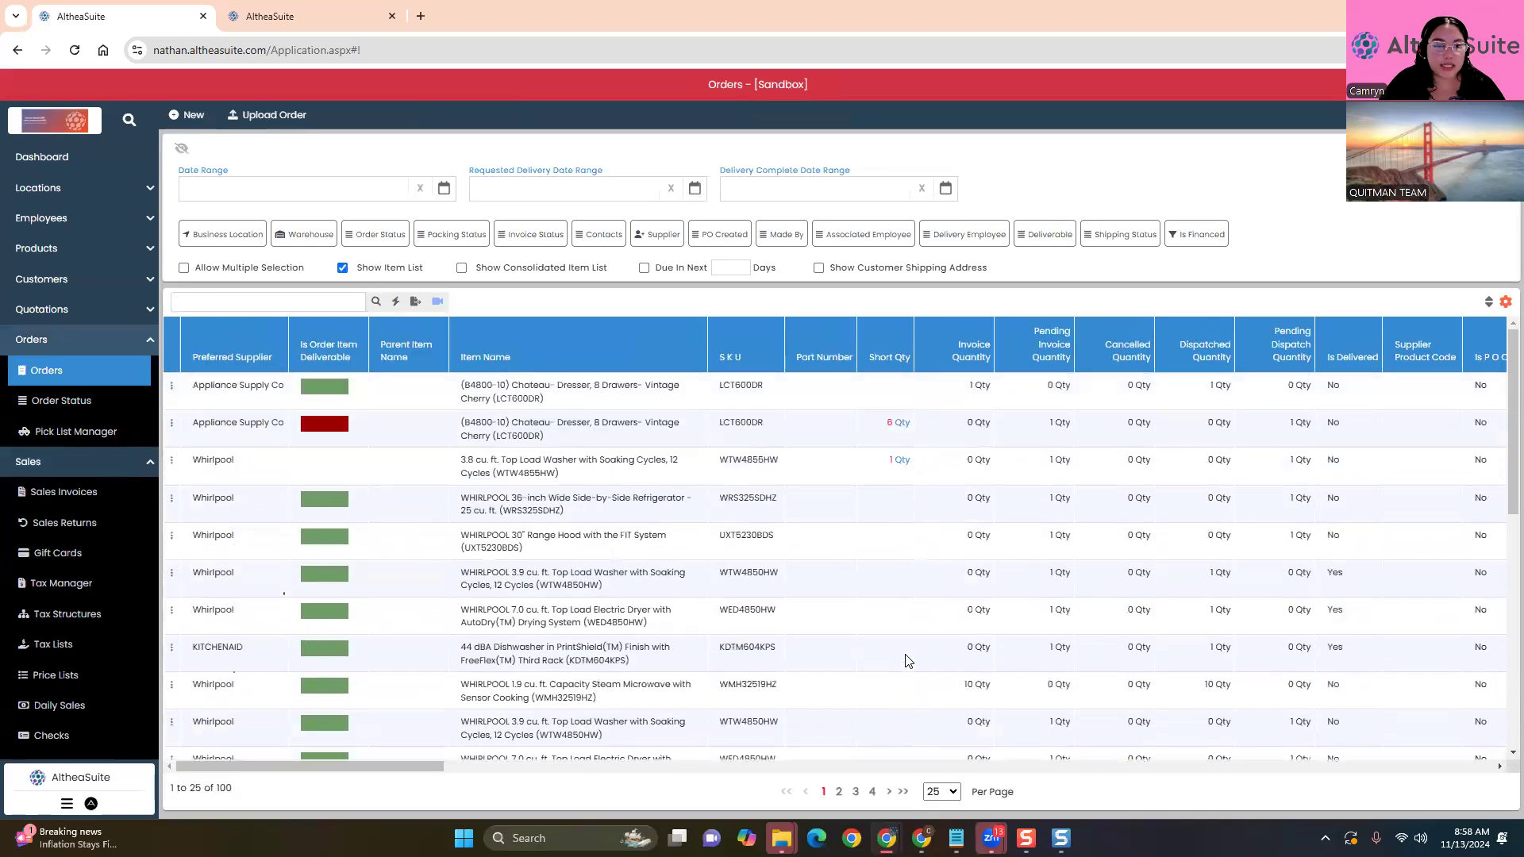
{"action": "left_click", "coordinate": [342, 268]}
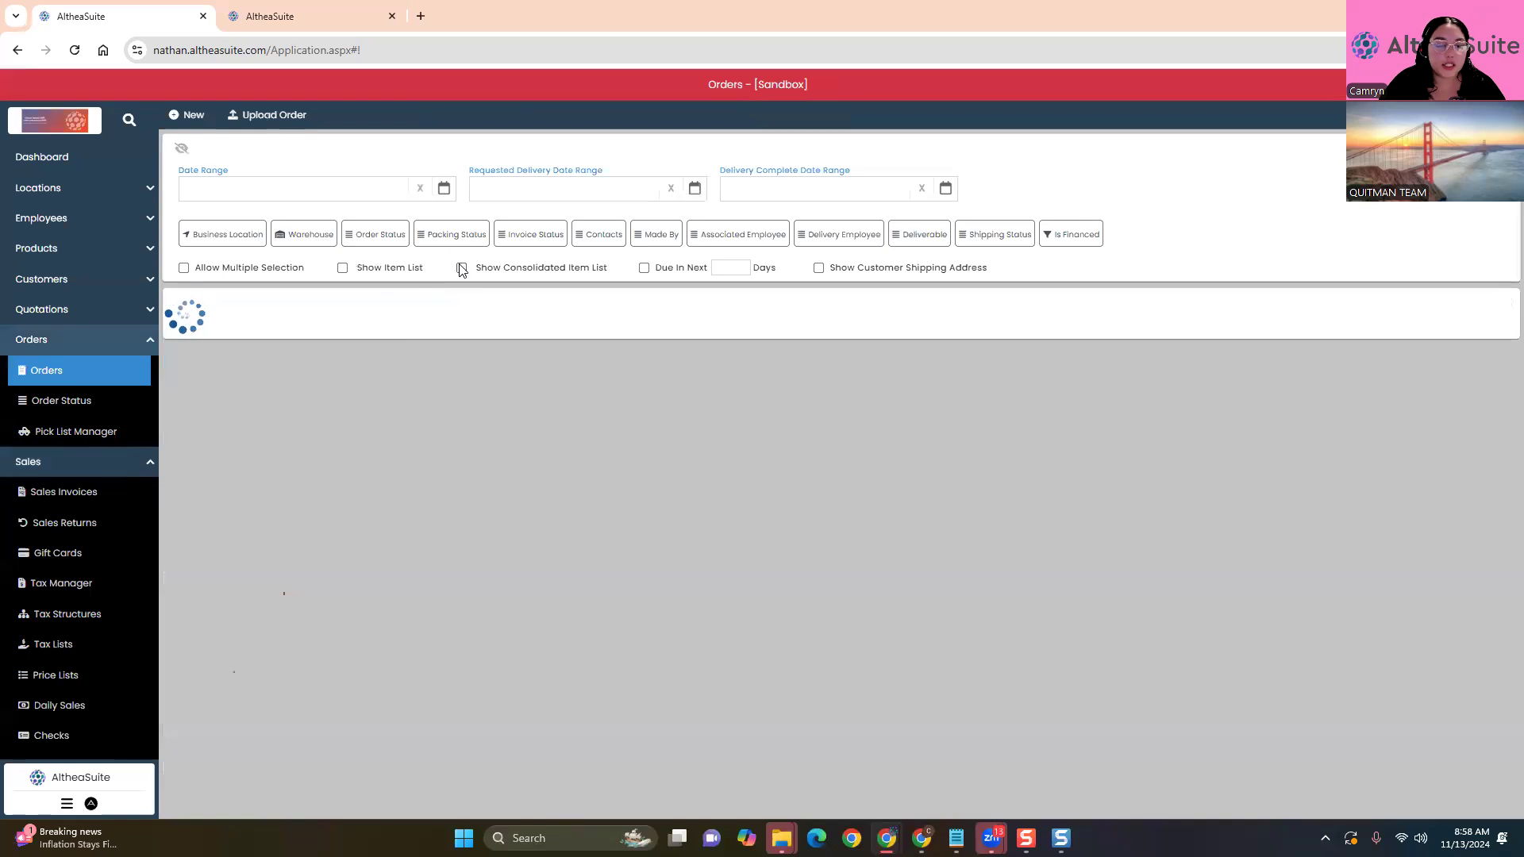
{"action": "left_click", "coordinate": [462, 268]}
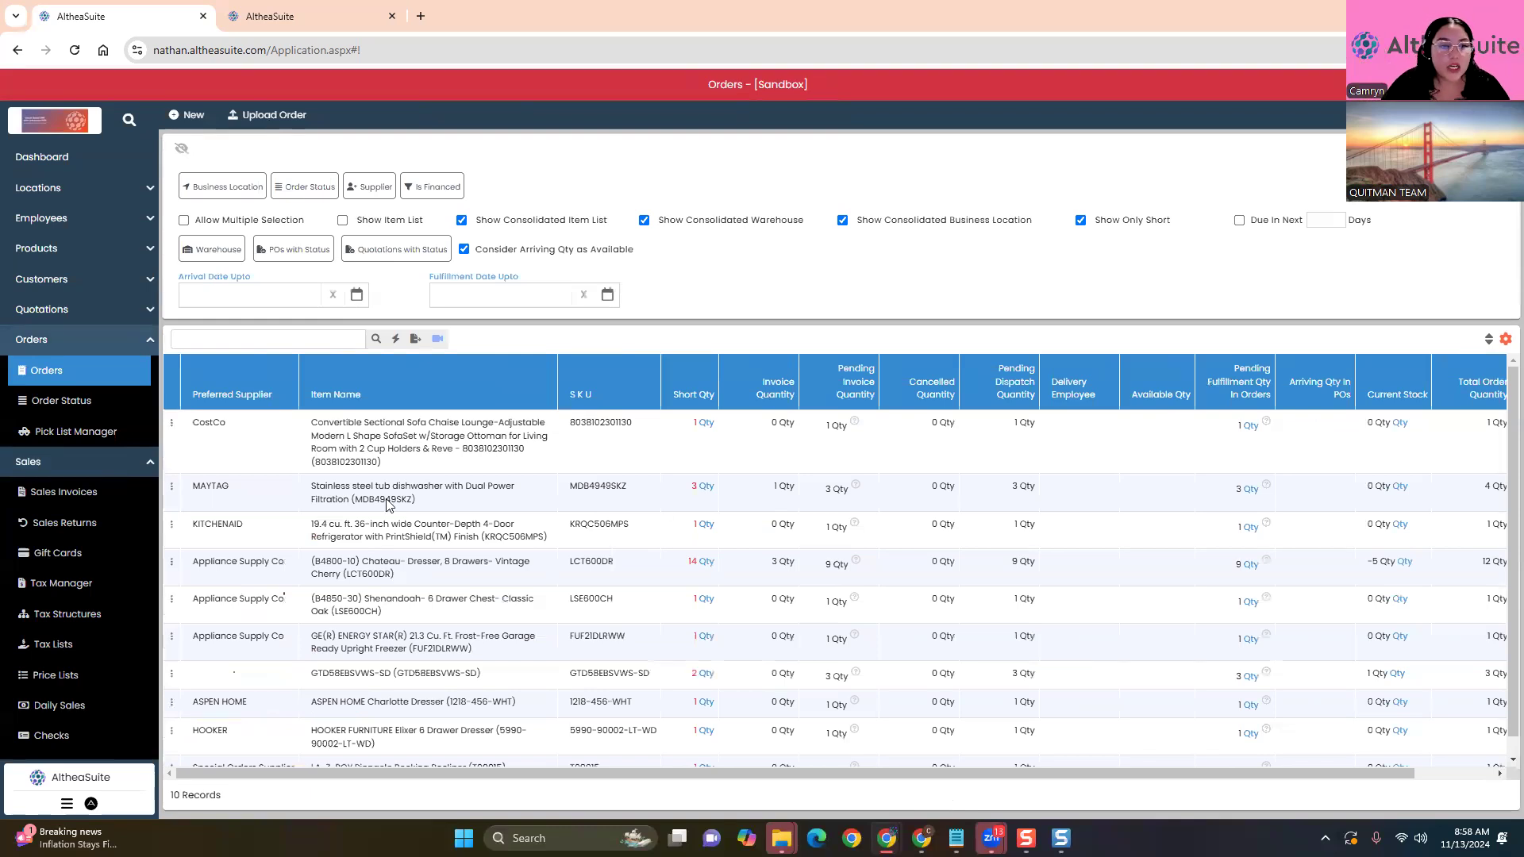
{"action": "scroll", "coordinate": [235, 688], "scroll_direction": "down", "scroll_amount": 1}
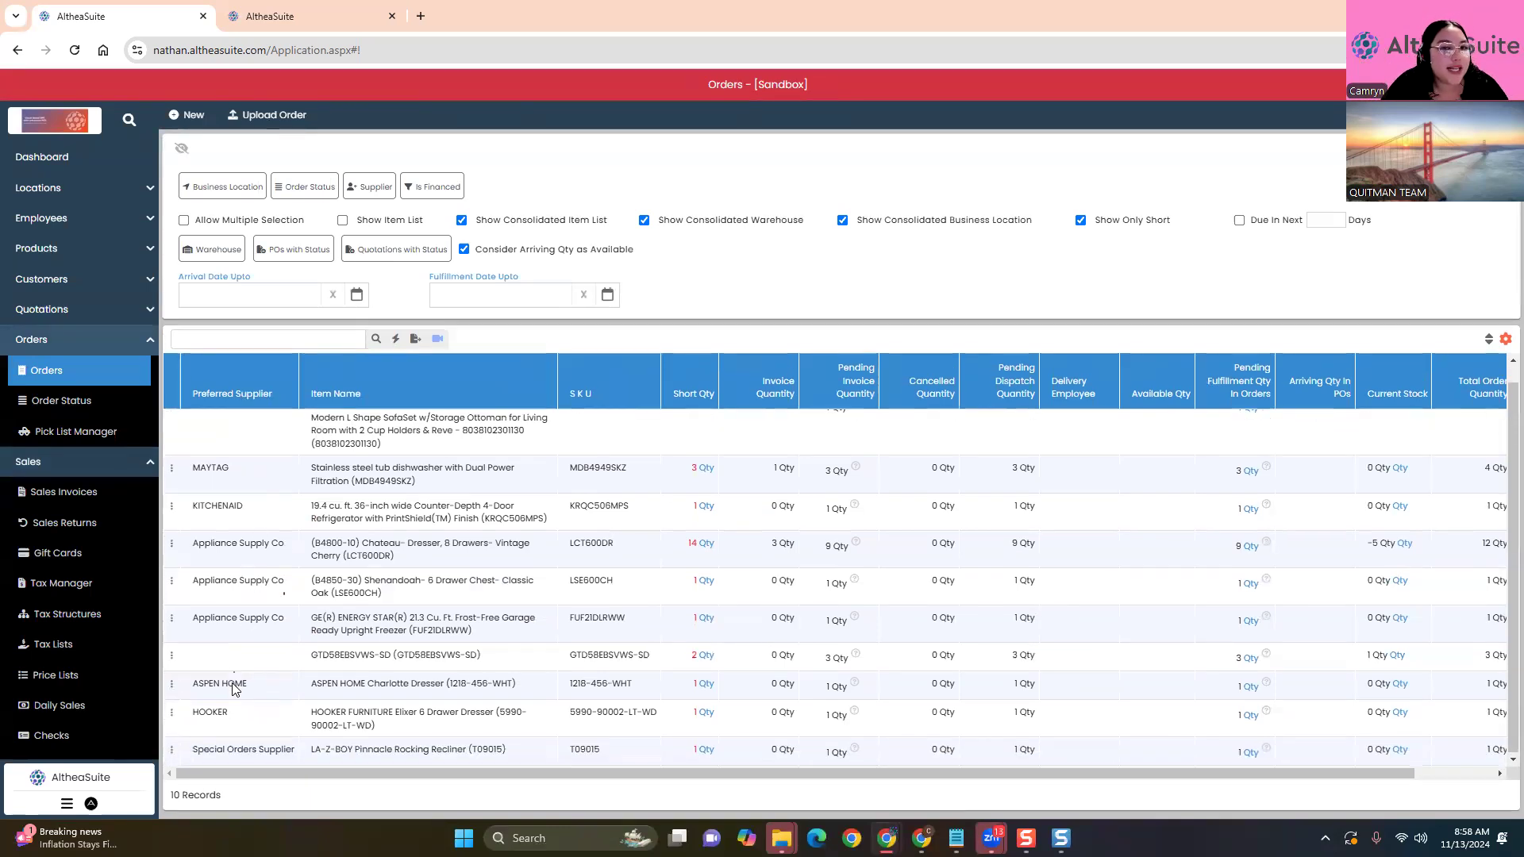
{"action": "left_click", "coordinate": [185, 220]}
{"action": "left_click", "coordinate": [197, 635]}
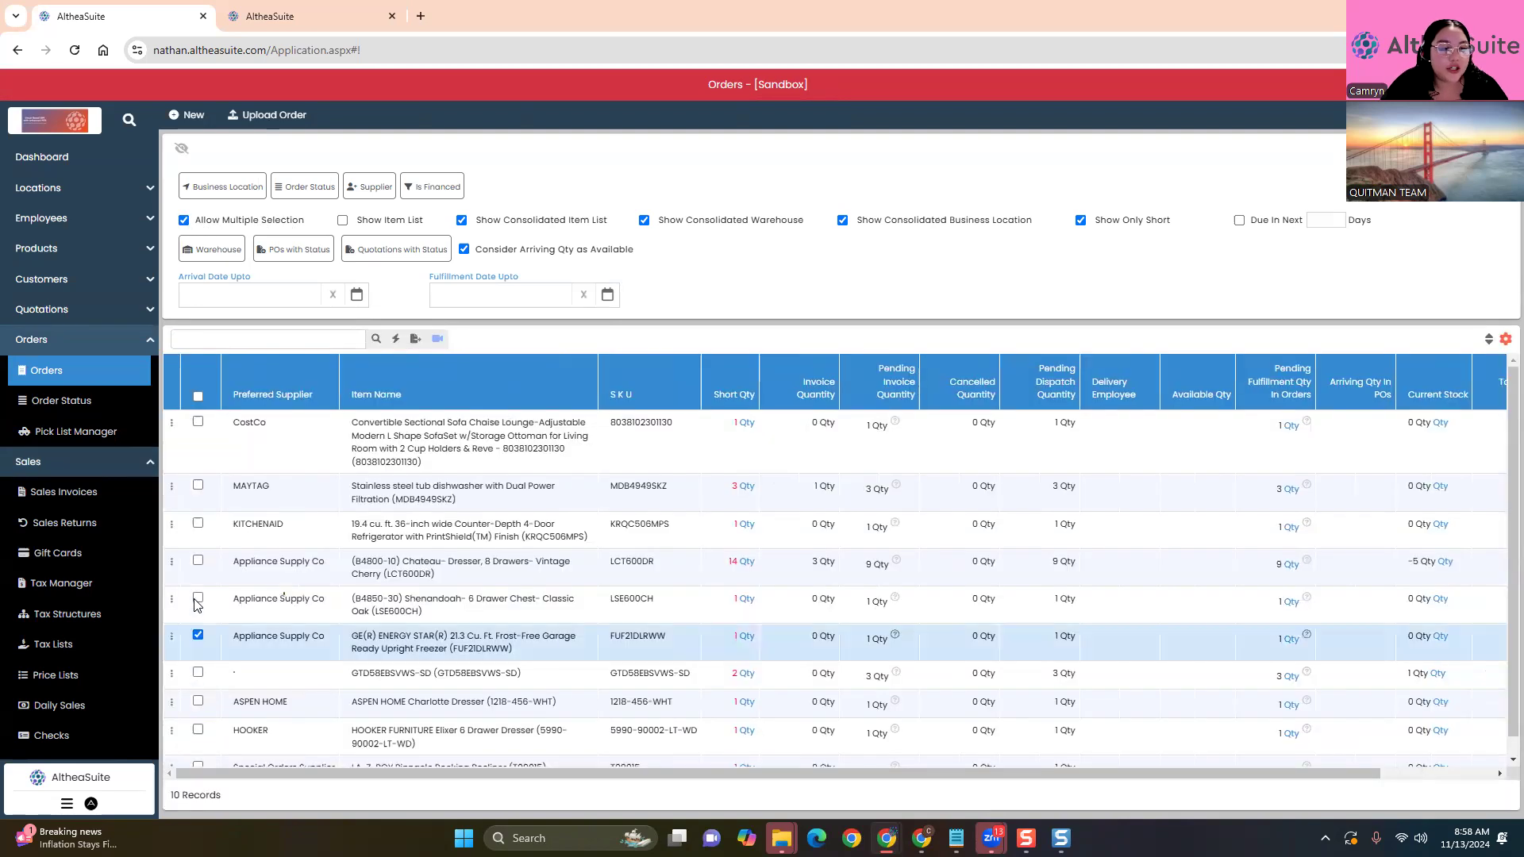
Add the Shenandoah chest and Chateau dresser, then preview back-order PO AA-P00119 for Appliance Supply Co
{"action": "left_click", "coordinate": [198, 598]}
{"action": "left_click", "coordinate": [197, 560]}
{"action": "left_click", "coordinate": [172, 562]}
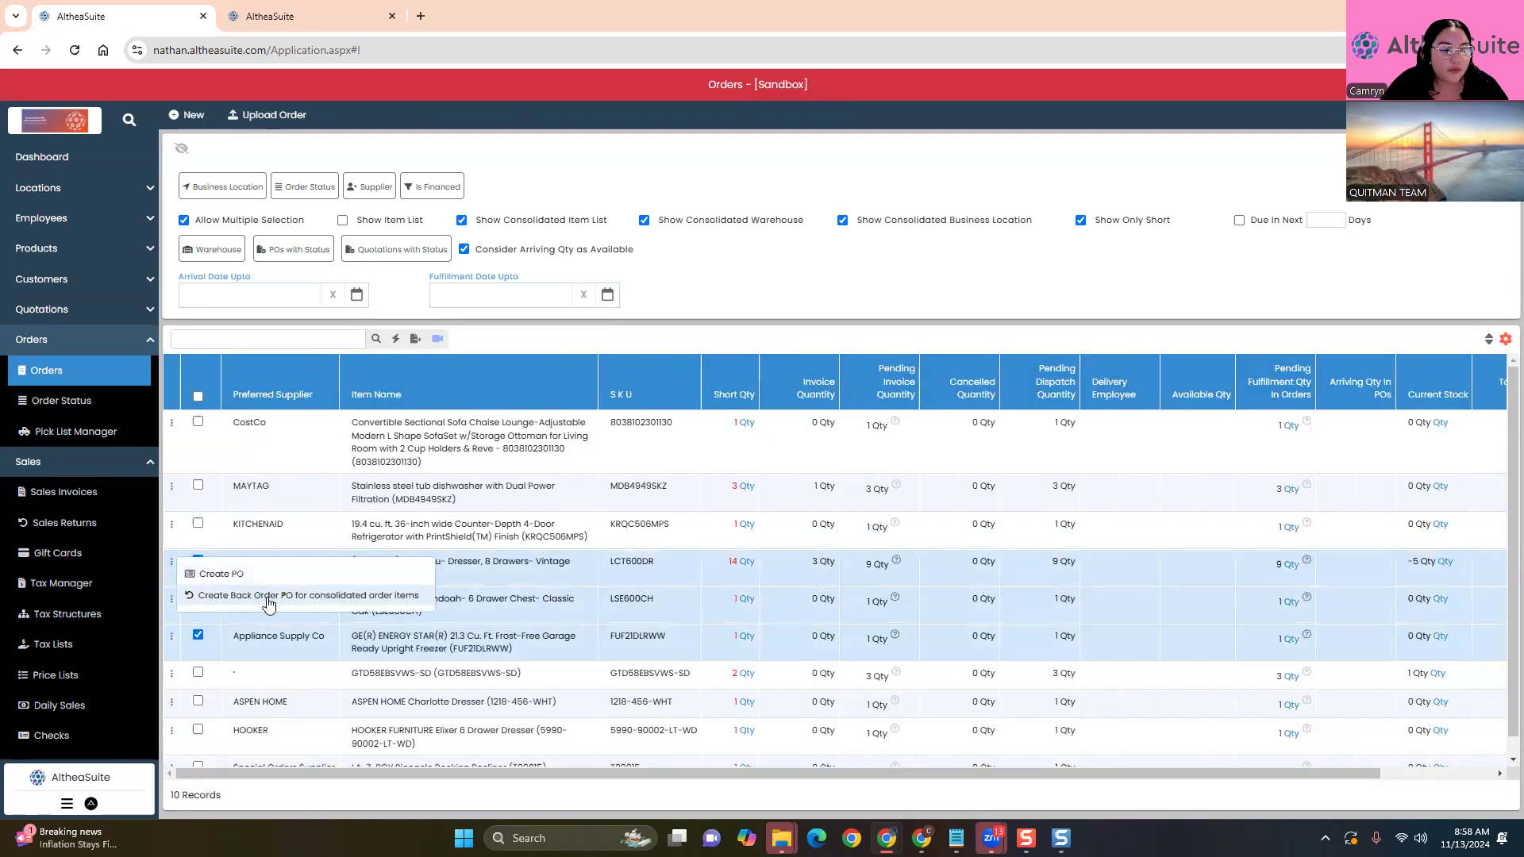
{"action": "left_click", "coordinate": [269, 597]}
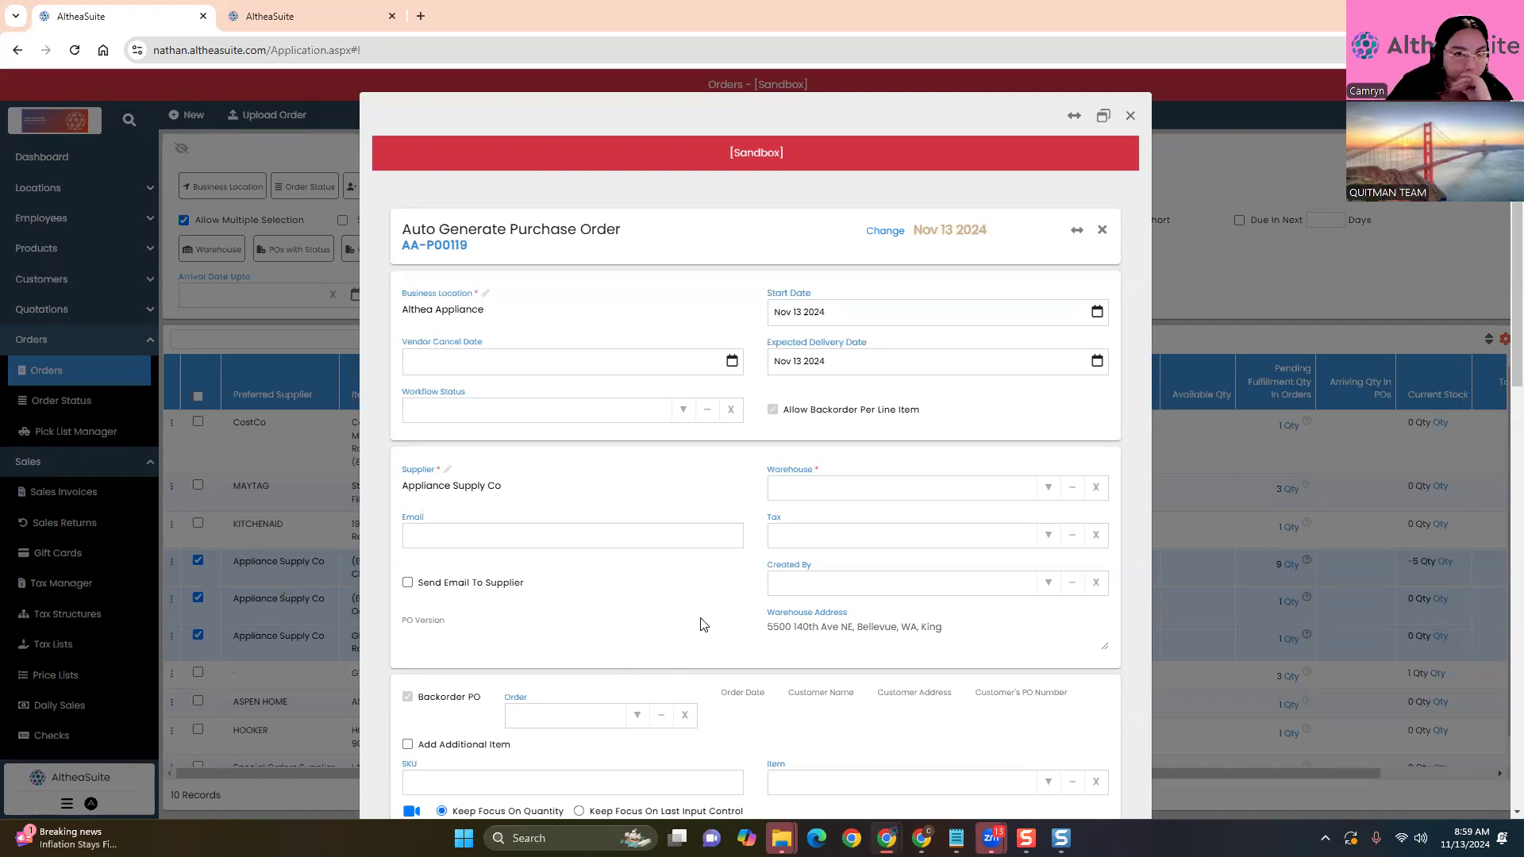
{"action": "scroll", "coordinate": [700, 625], "scroll_direction": "down", "scroll_amount": 5}
{"action": "scroll", "coordinate": [700, 624], "scroll_direction": "down", "scroll_amount": 1}
{"action": "scroll", "coordinate": [698, 412], "scroll_direction": "up", "scroll_amount": 1}
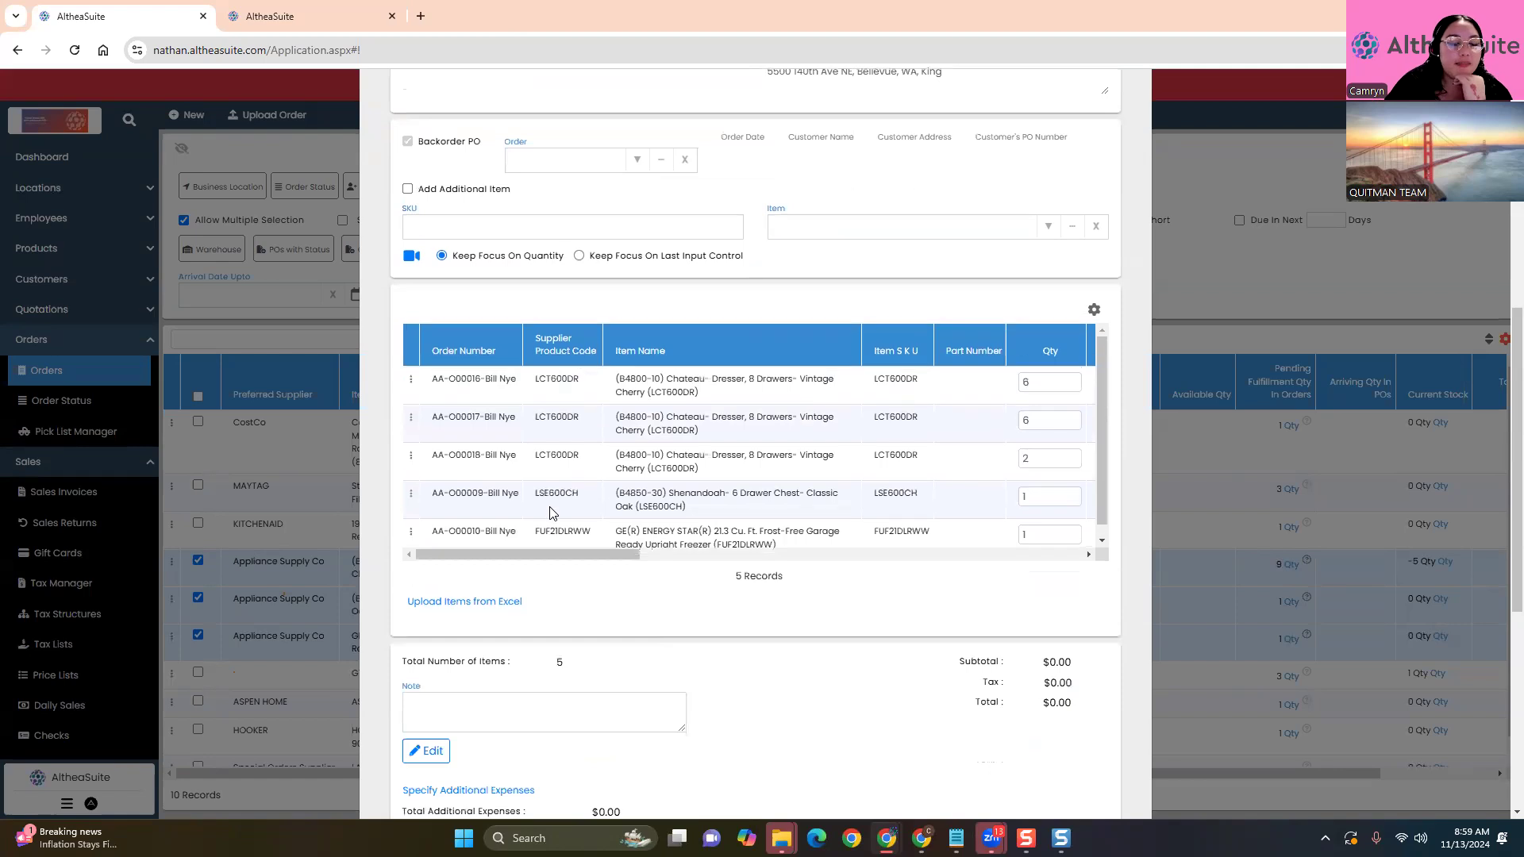
{"action": "left_click_drag", "start_coordinate": [431, 380], "coordinate": [526, 386]}
{"action": "left_click_drag", "start_coordinate": [431, 418], "coordinate": [518, 420]}
{"action": "left_click_drag", "start_coordinate": [435, 455], "coordinate": [506, 456]}
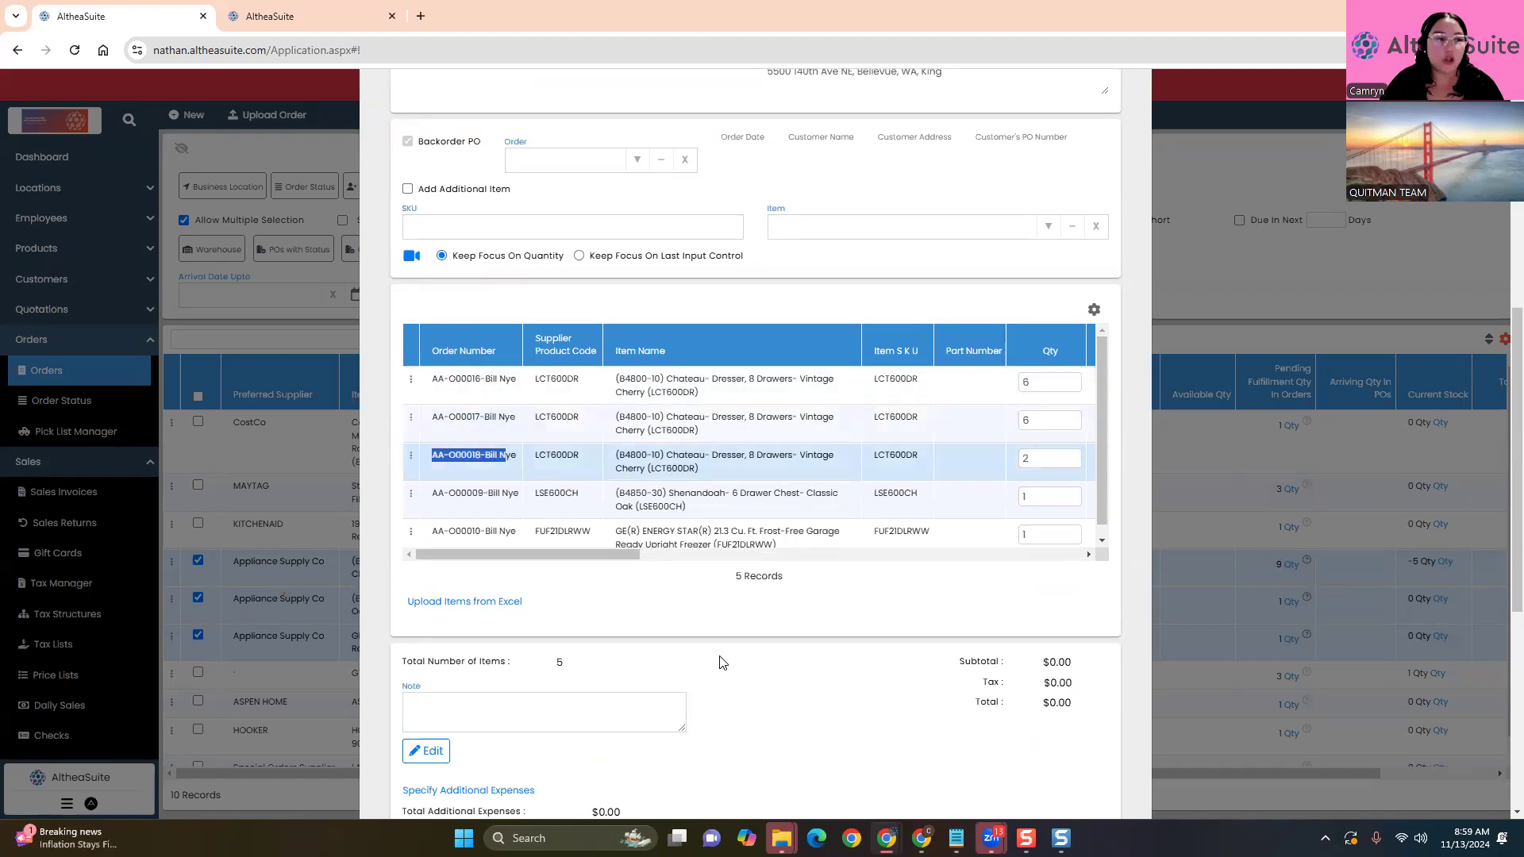
{"action": "scroll", "coordinate": [729, 681], "scroll_direction": "up", "scroll_amount": 1}
{"action": "scroll", "coordinate": [730, 685], "scroll_direction": "up", "scroll_amount": 5}
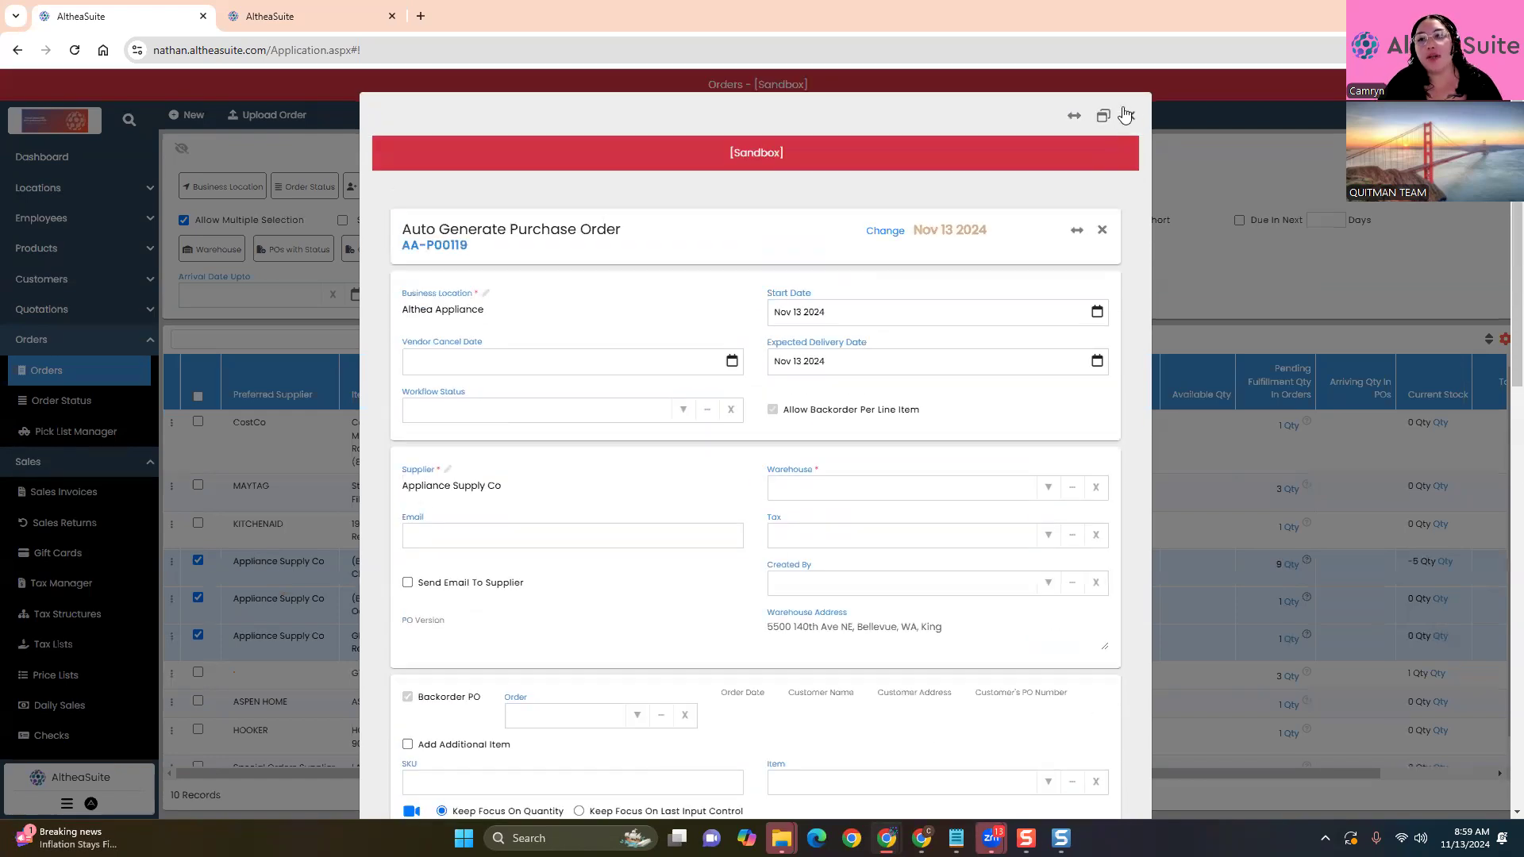
Close the PO preview and uncheck the Chateau, Shenandoah and GE freezer items
{"action": "left_click", "coordinate": [1124, 118]}
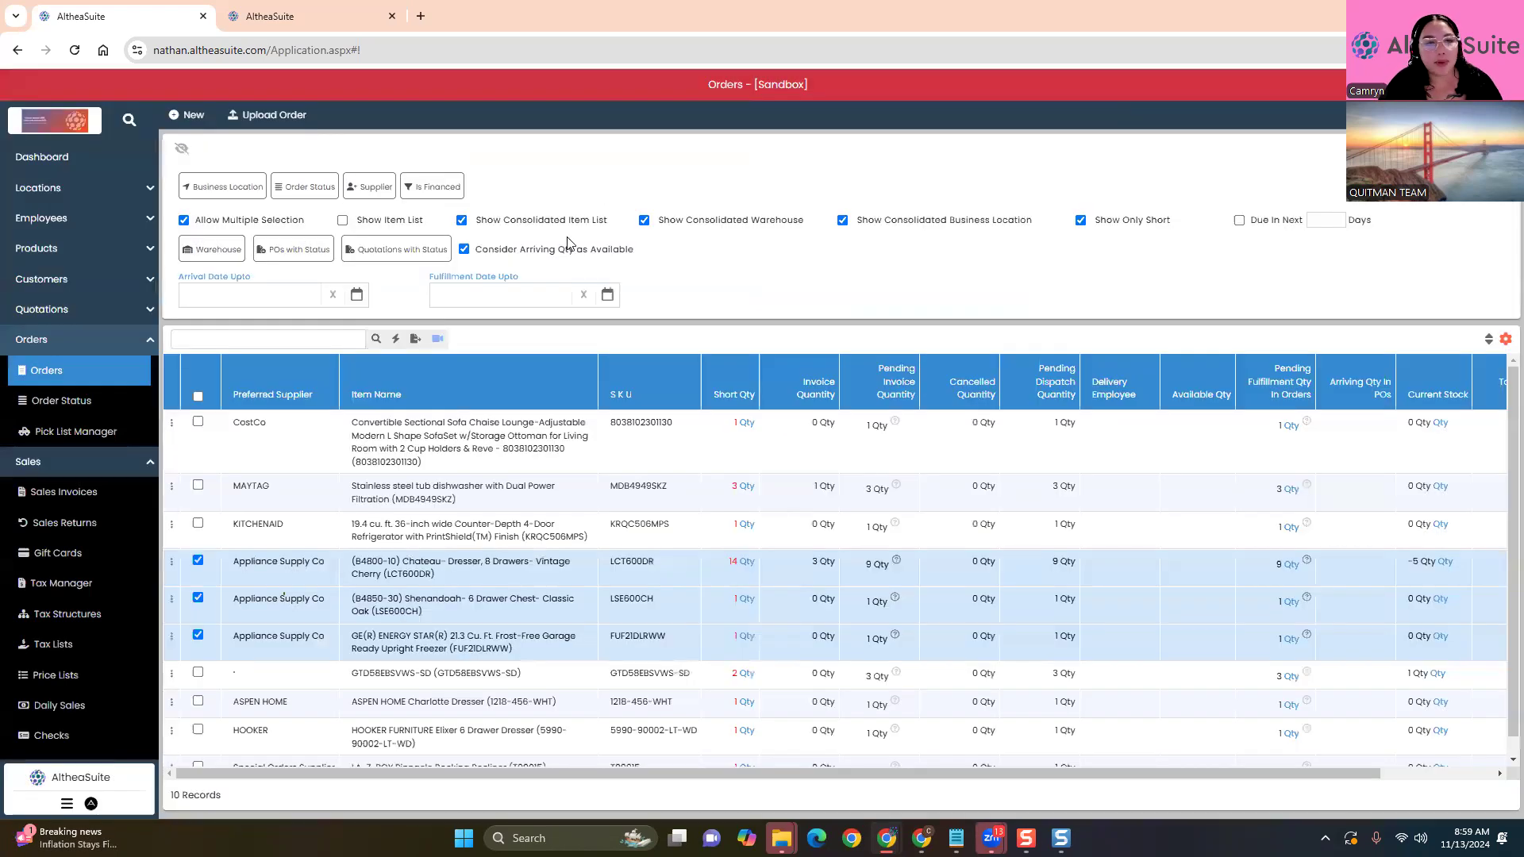
{"action": "left_click", "coordinate": [198, 560]}
{"action": "left_click", "coordinate": [197, 598]}
{"action": "left_click", "coordinate": [198, 636]}
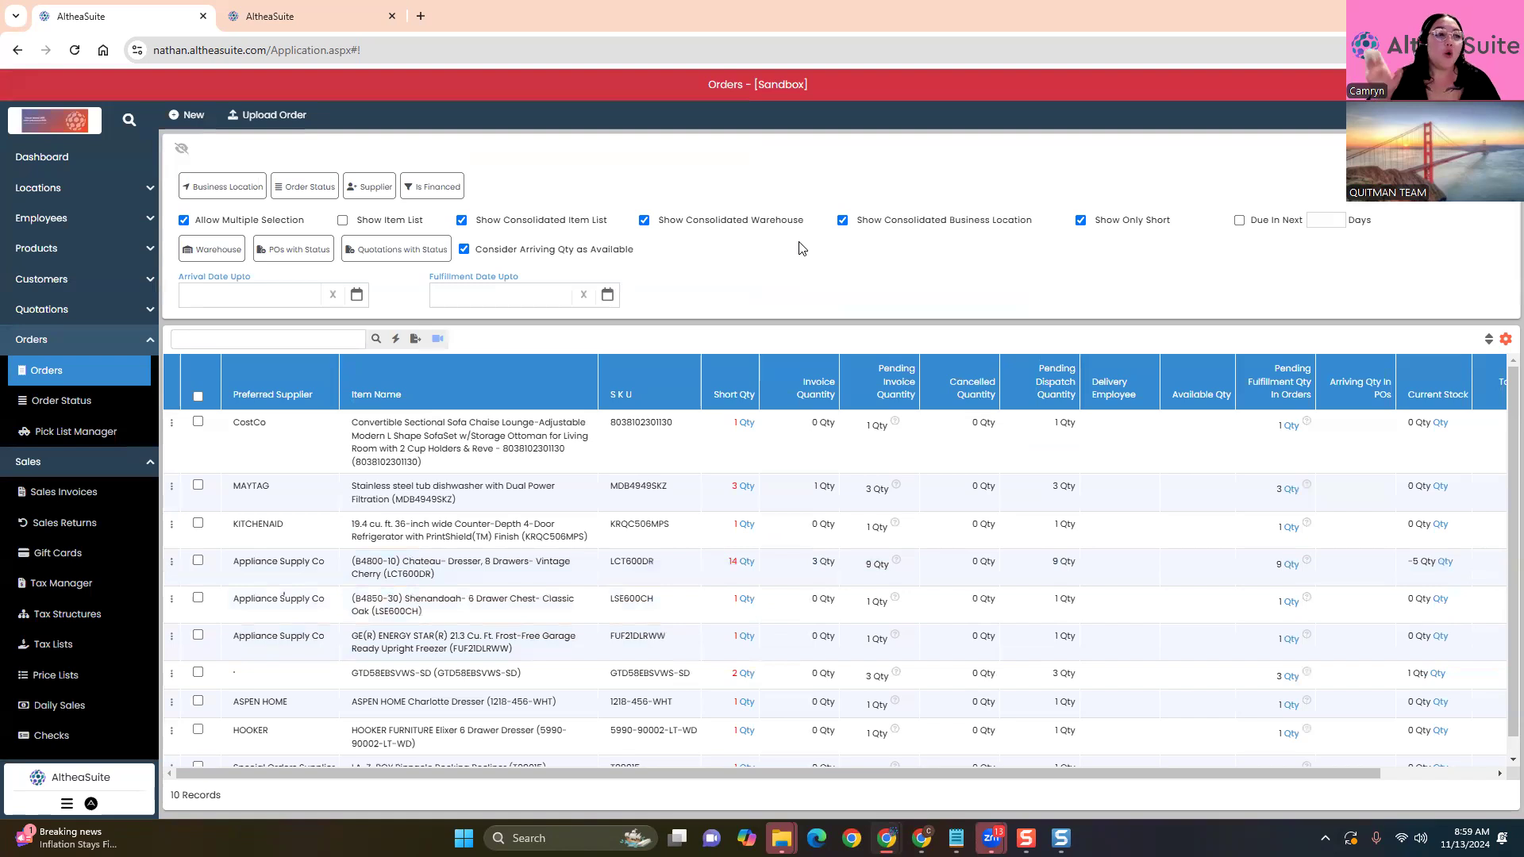